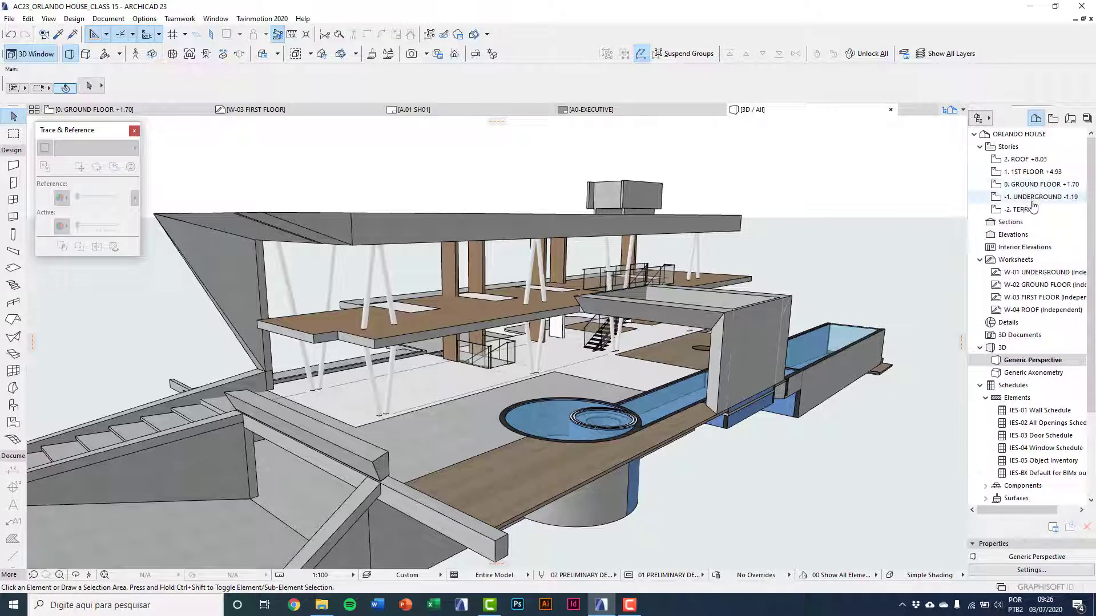
Open the -2. TERRAIN story and show the ARC-3-Site - Existing layer in the floor plan.
{"action": "double_click", "coordinate": [1010, 209]}
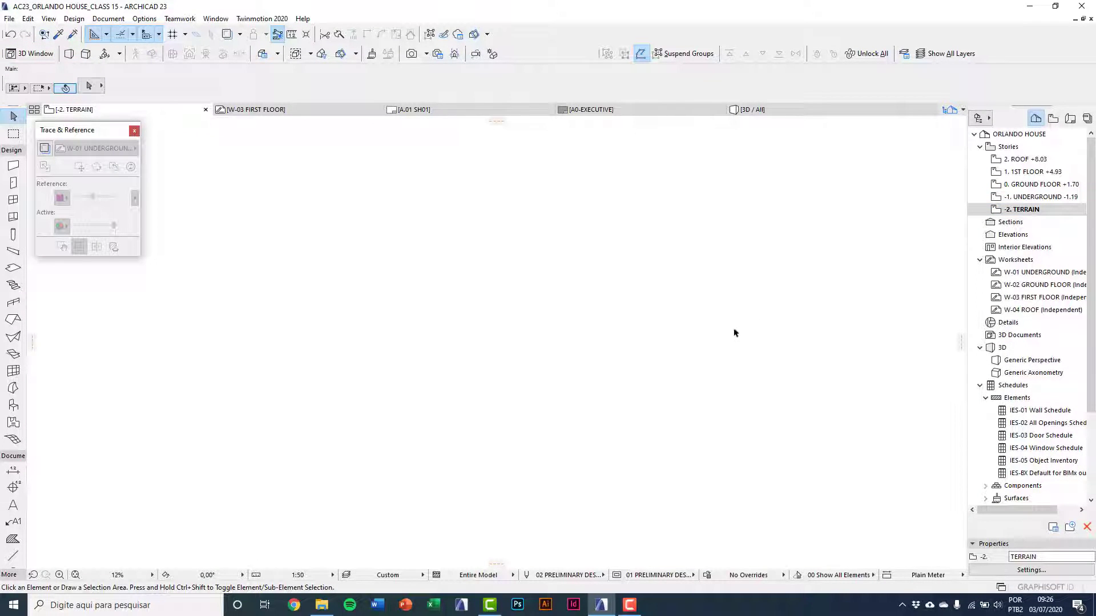
{"action": "scroll", "coordinate": [724, 345], "scroll_direction": "down", "scroll_amount": 3}
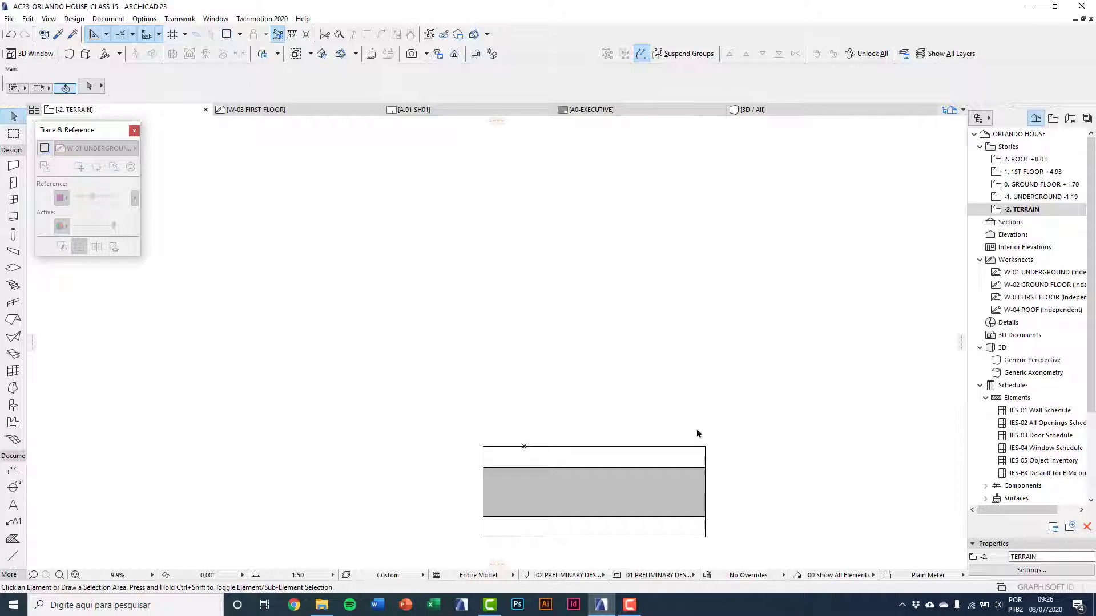
{"action": "key", "text": "ctrl+l"}
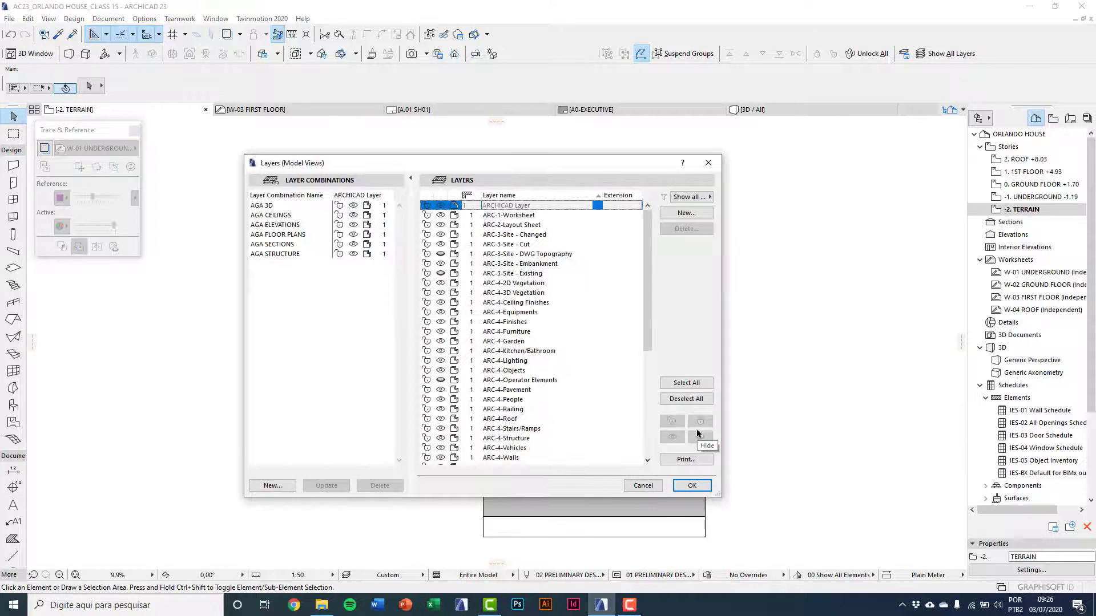
{"action": "left_click", "coordinate": [445, 276]}
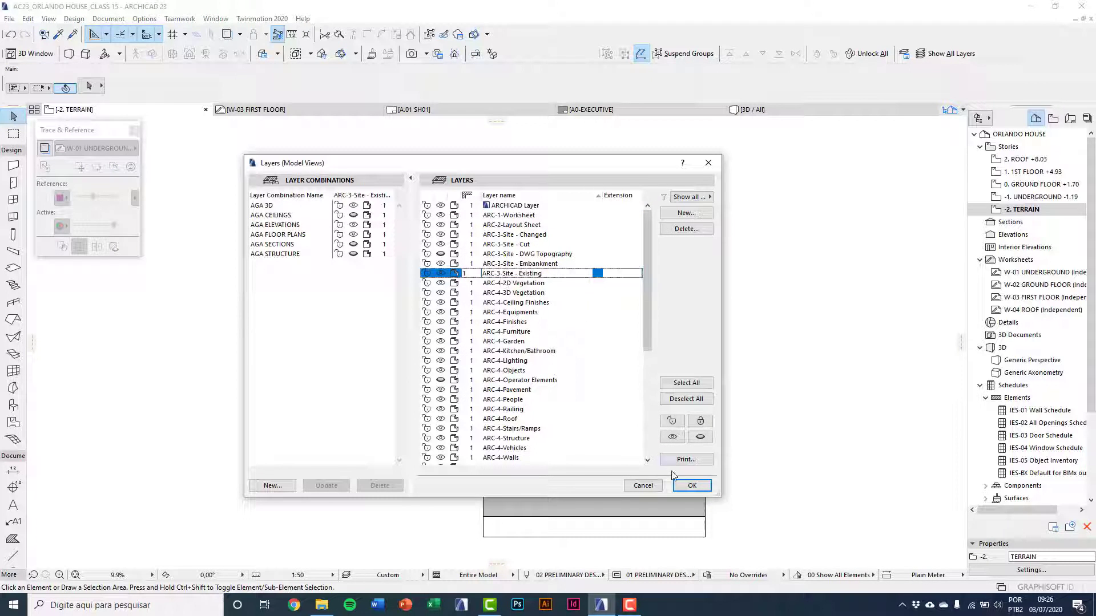
{"action": "left_click", "coordinate": [690, 488]}
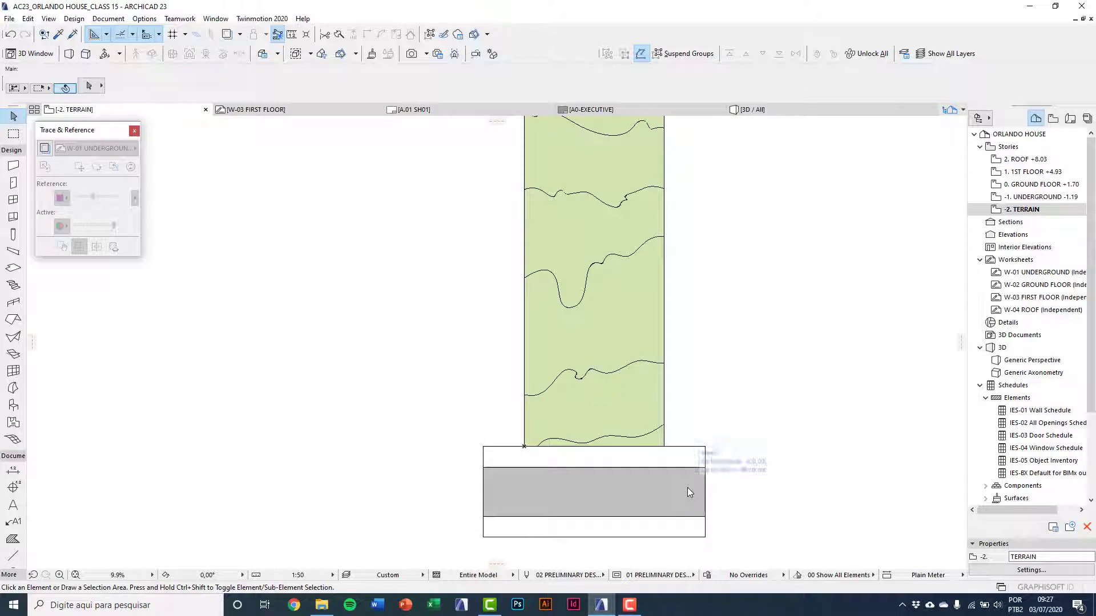
{"action": "middle_click_drag", "start_coordinate": [599, 371], "coordinate": [521, 444]}
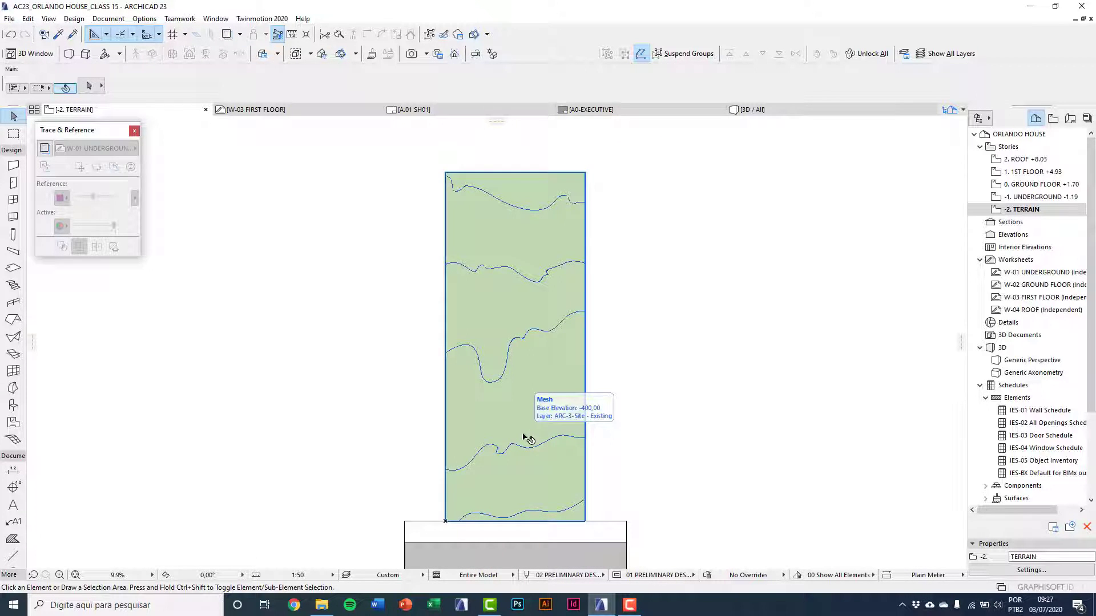
Switch to the 3D perspective and show the ARC-3-Site - Existing layer there.
{"action": "key", "text": "F3"}
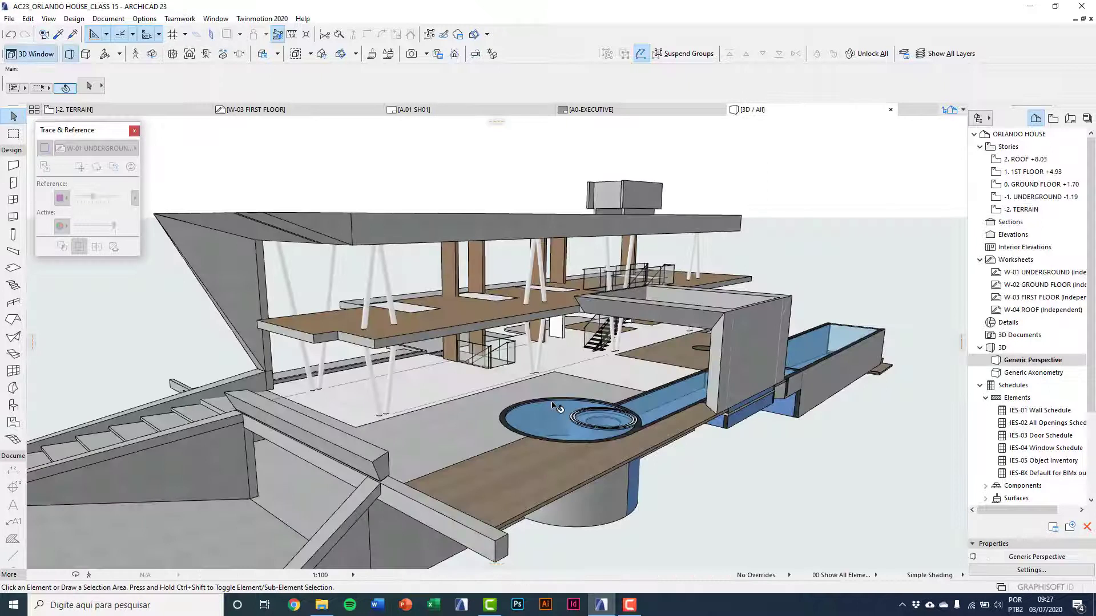
{"action": "middle_click_drag", "start_coordinate": [554, 412], "coordinate": [573, 390]}
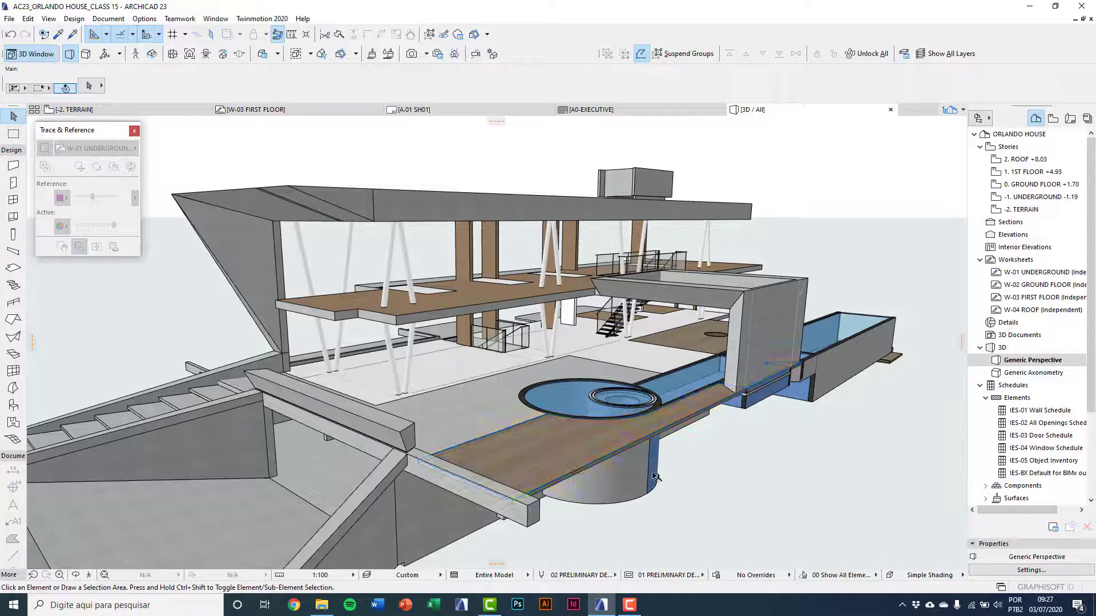
{"action": "key", "text": "ctrl+l"}
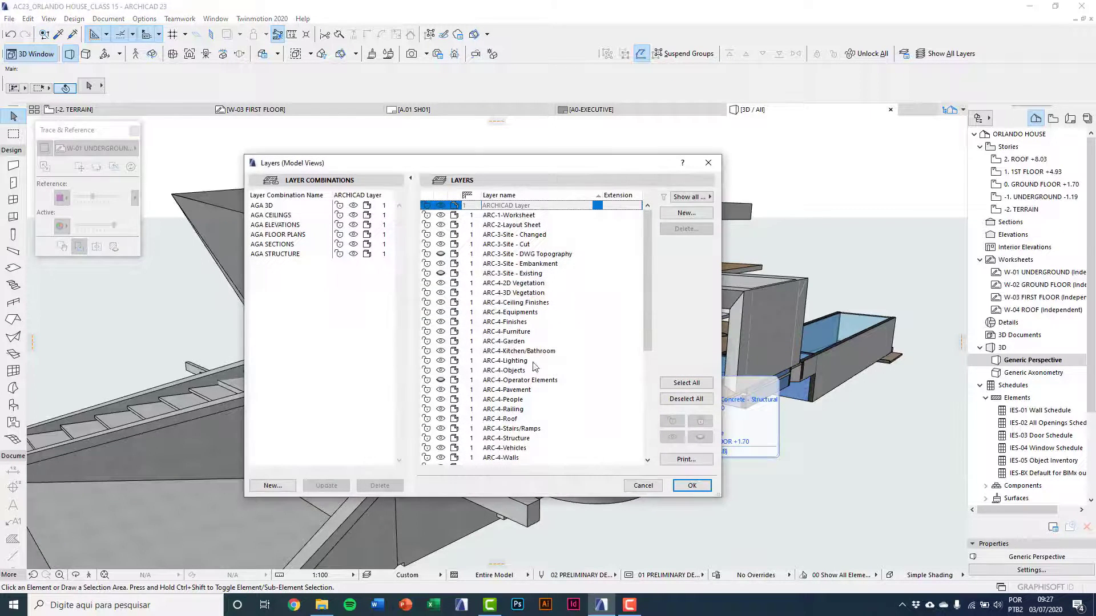
{"action": "left_click", "coordinate": [440, 273]}
{"action": "left_click", "coordinate": [503, 273]}
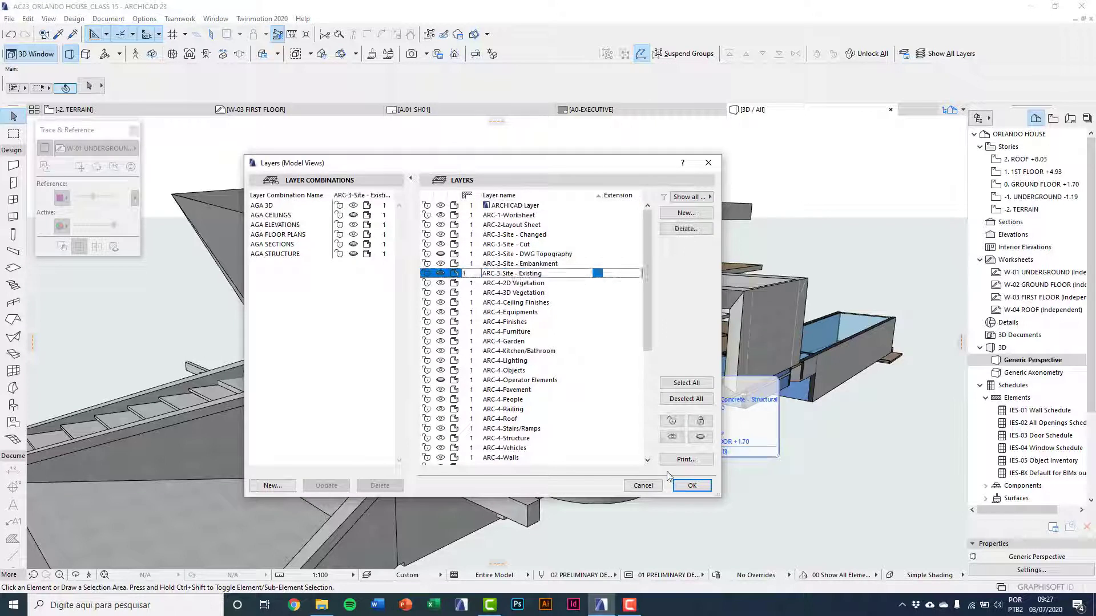
{"action": "left_click", "coordinate": [690, 484]}
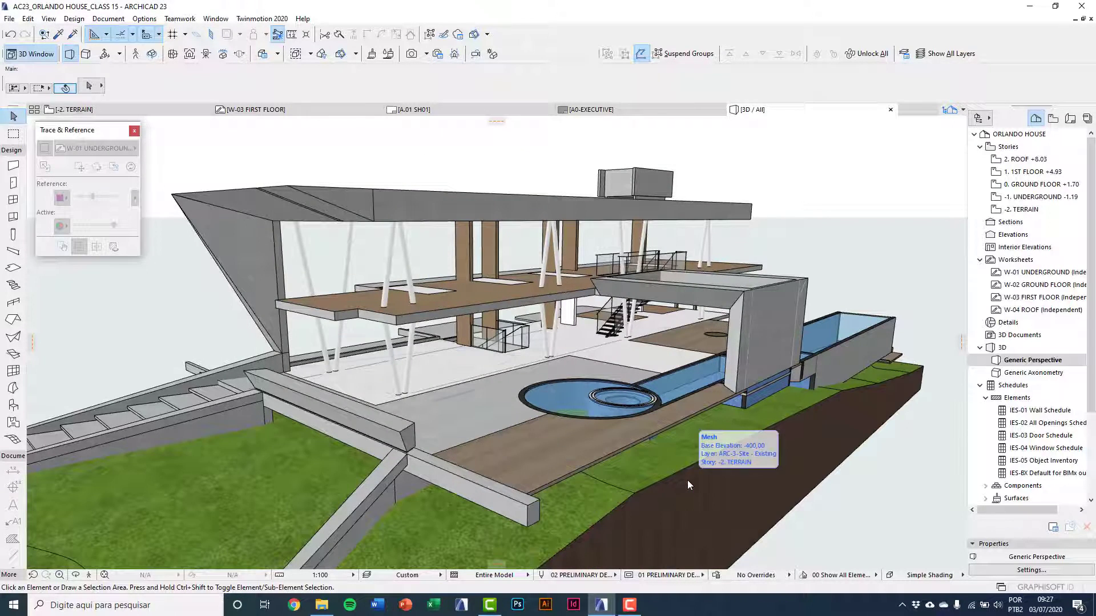
{"action": "middle_click_drag", "start_coordinate": [688, 483], "coordinate": [682, 460]}
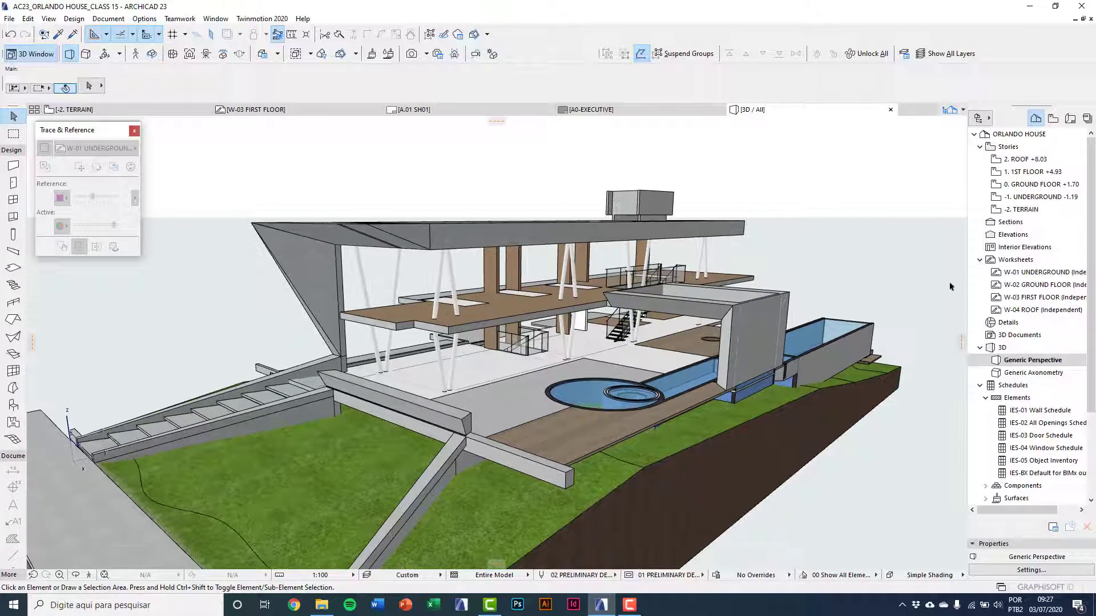
On the -2. TERRAIN story, drag a copy of the terrain mesh about 3775 horizontally to the right of the original.
{"action": "double_click", "coordinate": [1016, 213]}
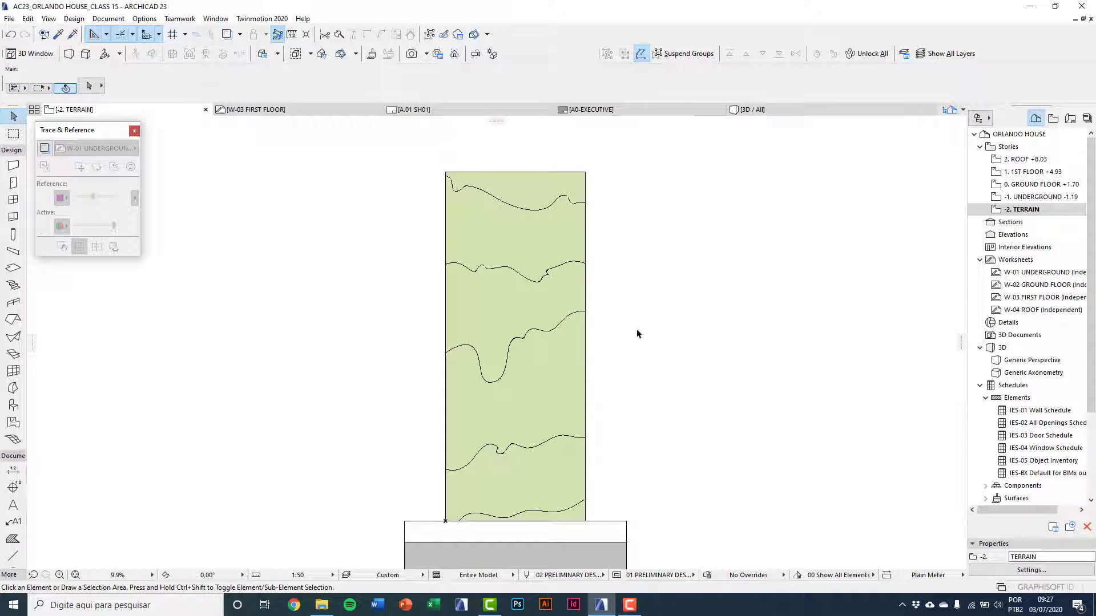
{"action": "left_click", "coordinate": [511, 327]}
{"action": "middle_click_drag", "start_coordinate": [541, 330], "coordinate": [495, 321]}
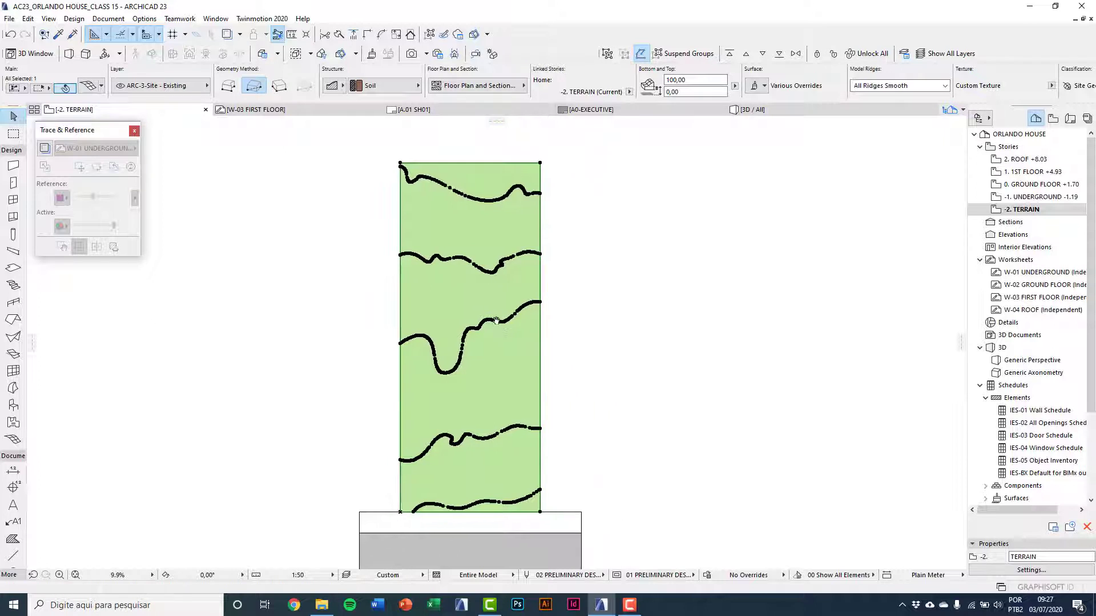
{"action": "key", "text": "ctrl+shift+d"}
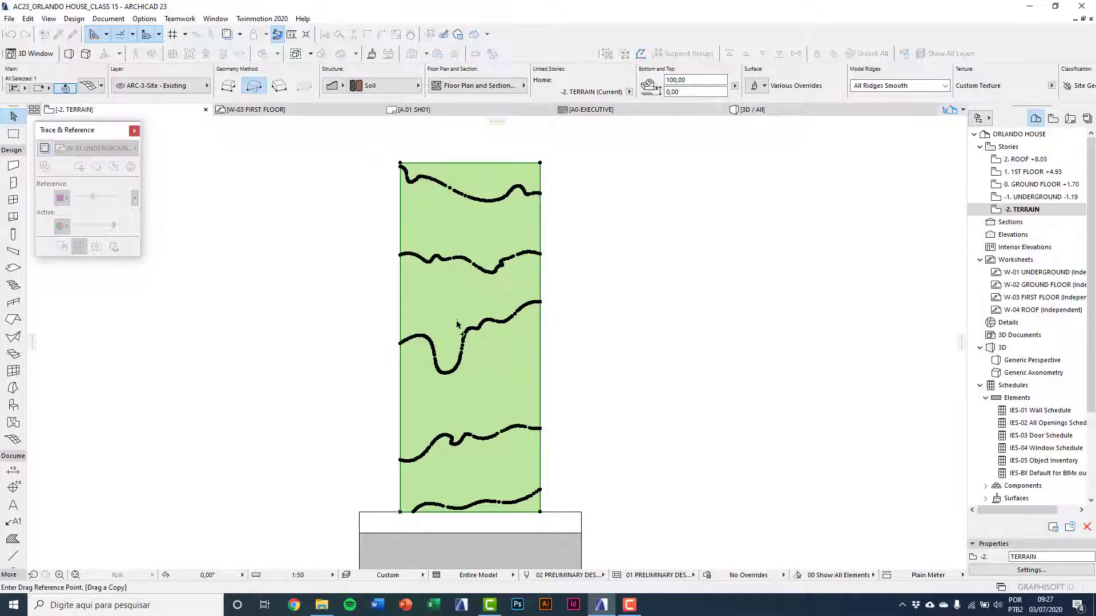
{"action": "left_click", "coordinate": [400, 163]}
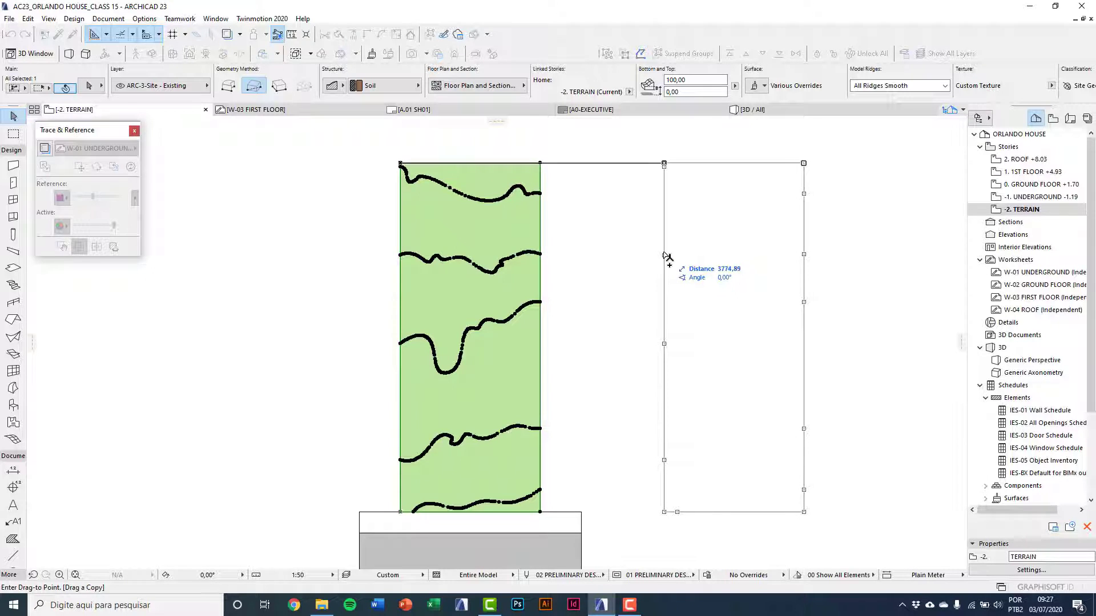
{"action": "left_click", "coordinate": [665, 256]}
{"action": "middle_click_drag", "start_coordinate": [693, 286], "coordinate": [516, 235]}
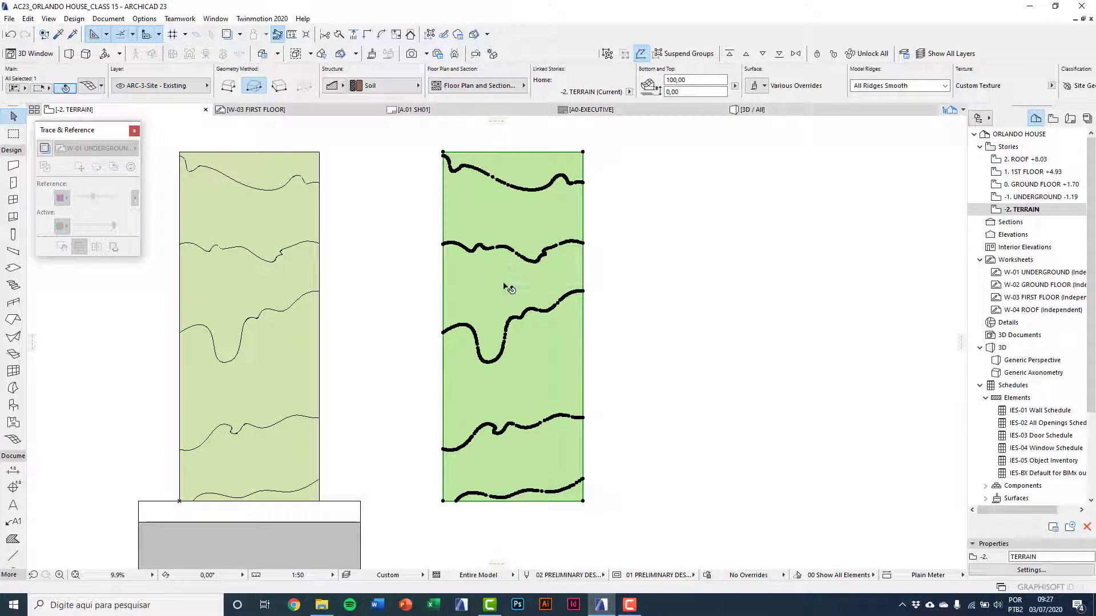
Assign the copied terrain mesh to layer ARC-3-Site - Cut and move it exactly over the original mesh by its upper-left corner.
{"action": "left_click", "coordinate": [165, 88]}
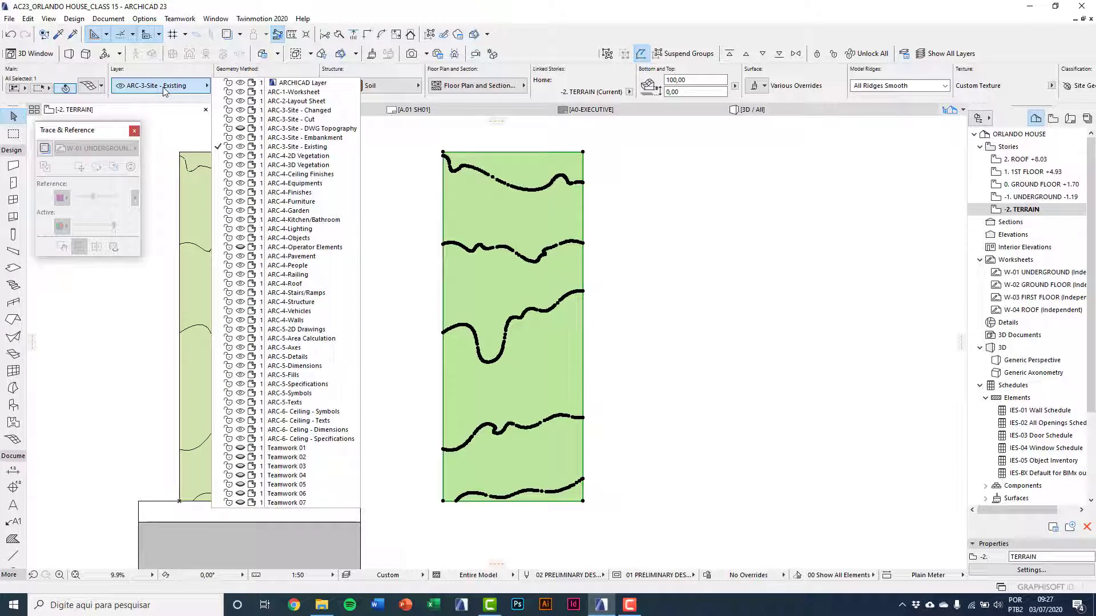
{"action": "left_click", "coordinate": [315, 120]}
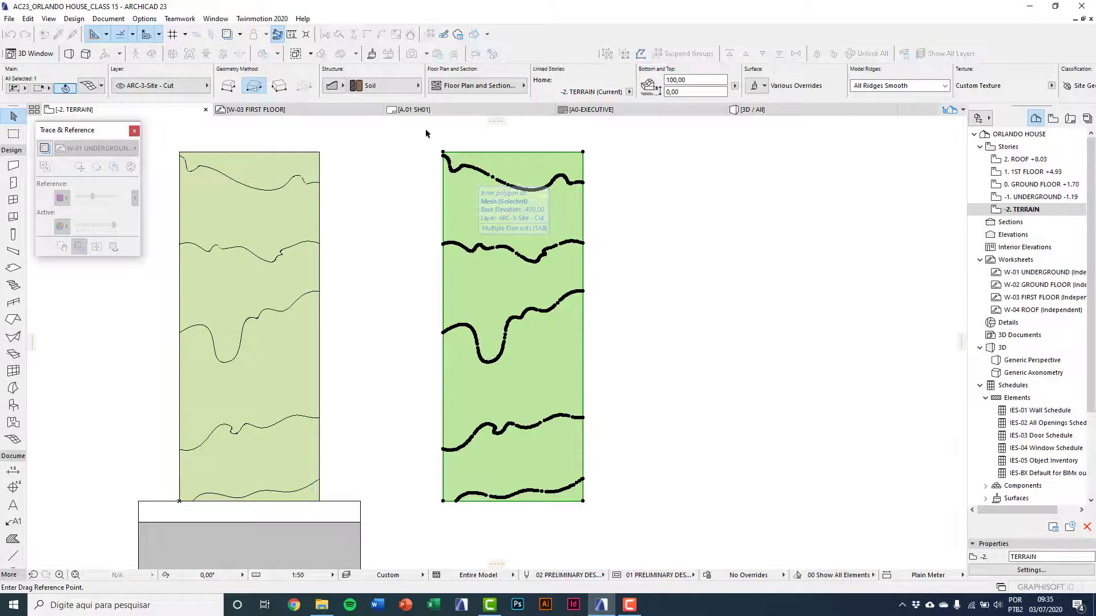
{"action": "left_click_drag", "start_coordinate": [443, 151], "coordinate": [180, 152]}
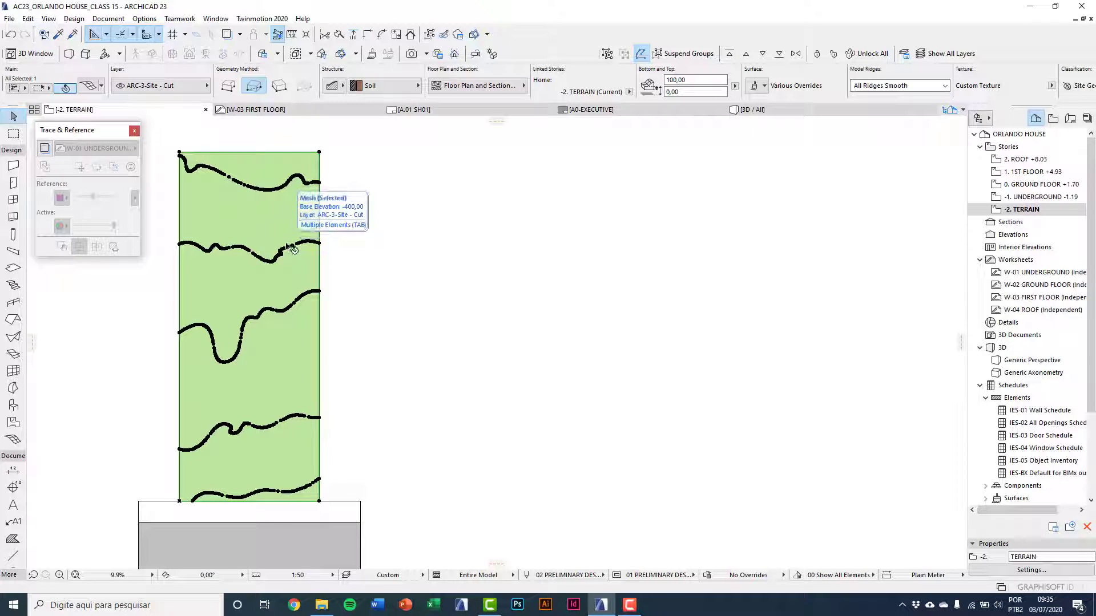
{"action": "left_click", "coordinate": [380, 290]}
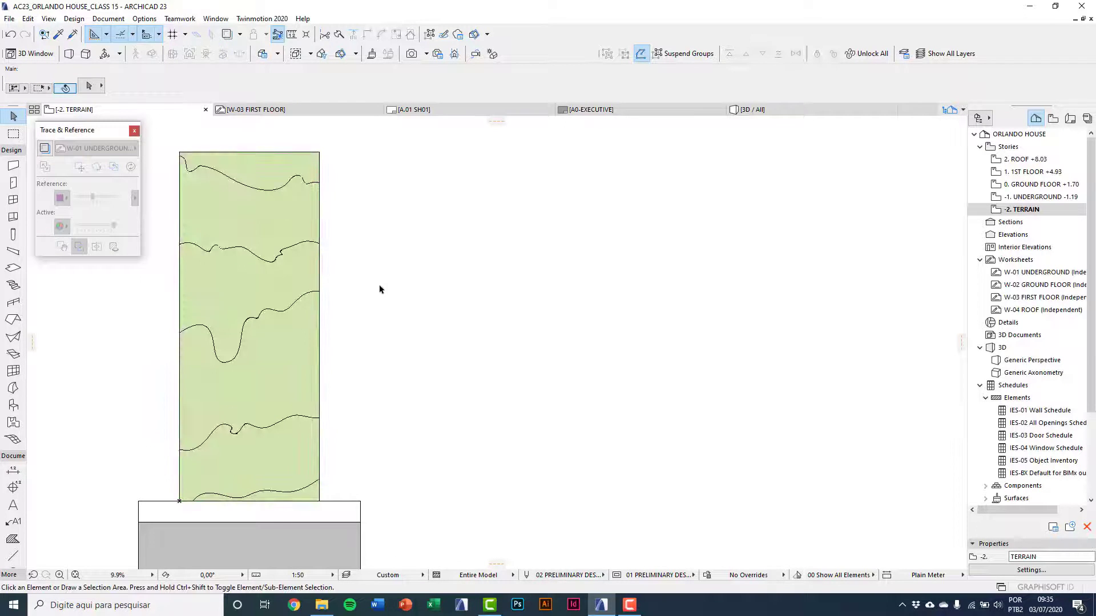
Hide the ARC-3-Site - Existing layer in the terrain floor plan.
{"action": "key", "text": "ctrl+l"}
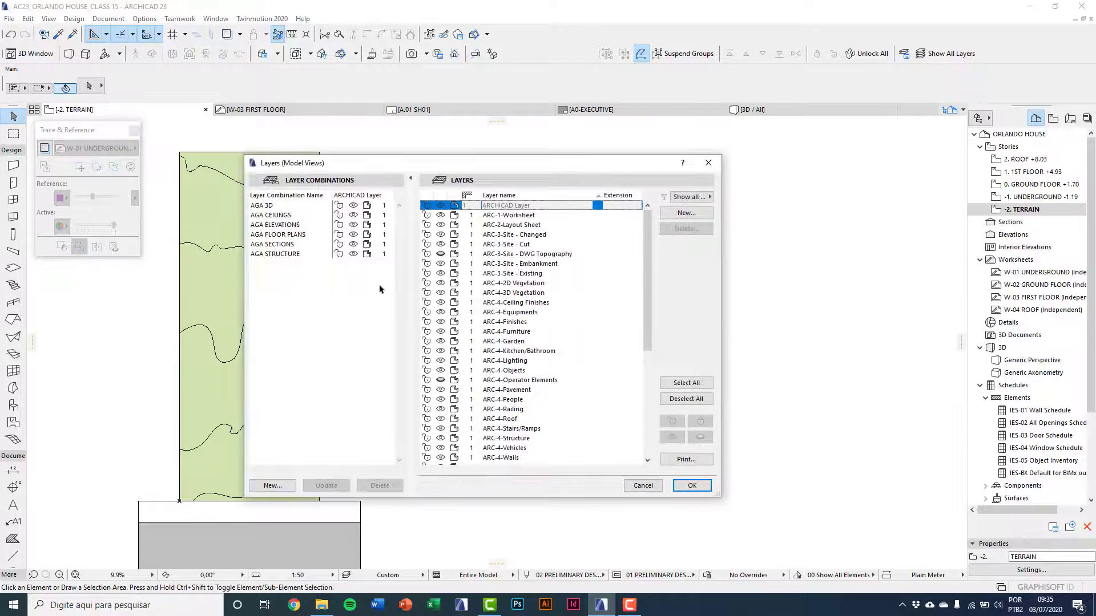
{"action": "left_click", "coordinate": [450, 274]}
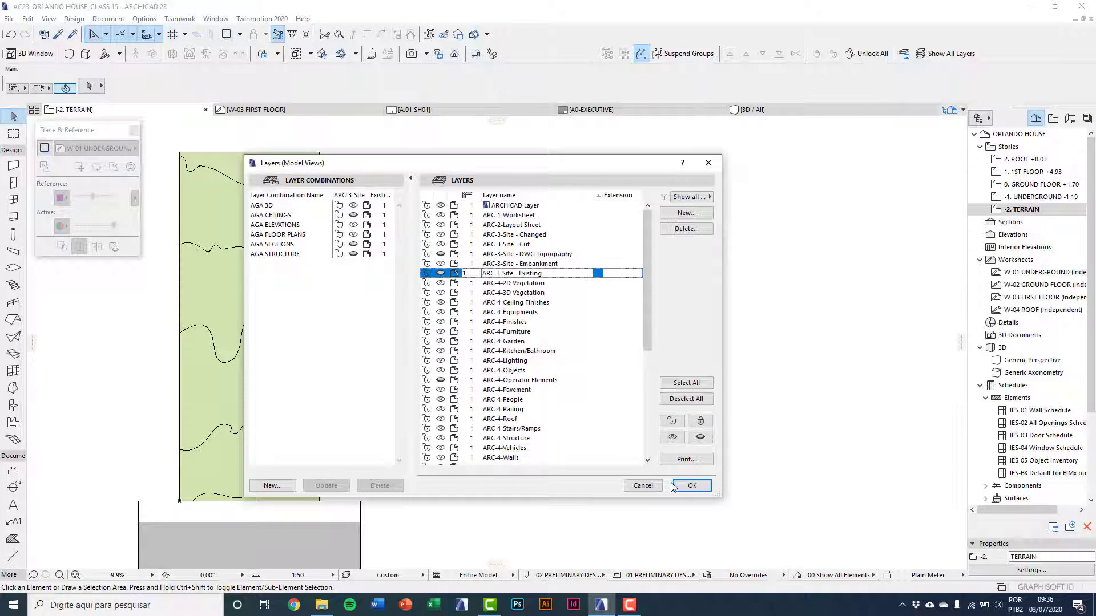
{"action": "left_click", "coordinate": [690, 486]}
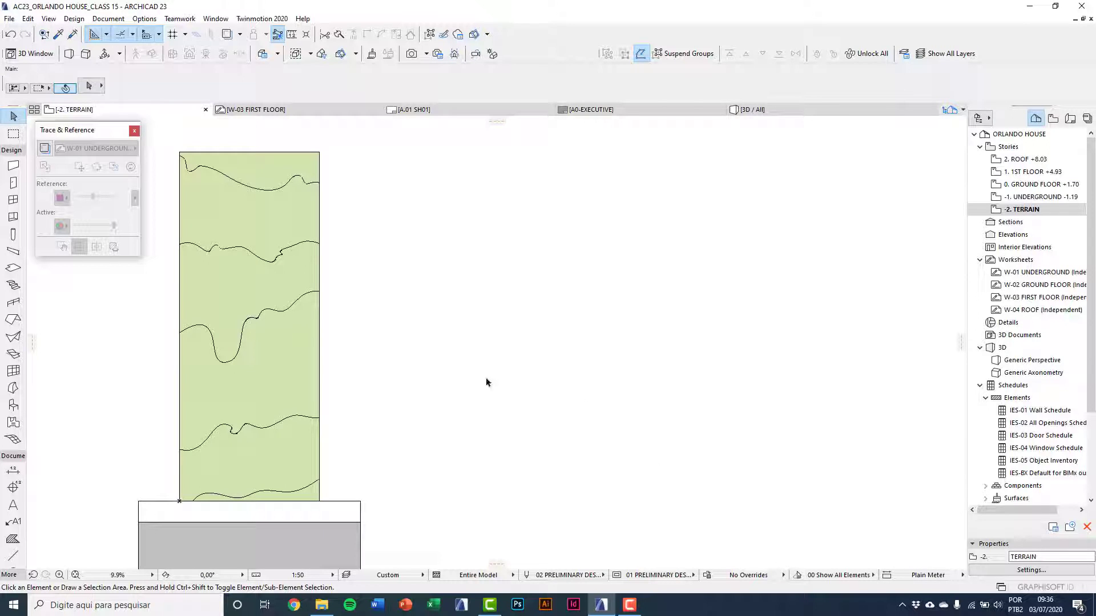
Return to the 3D perspective and hide the ARC-3-Site - Existing layer there.
{"action": "key", "text": "F3"}
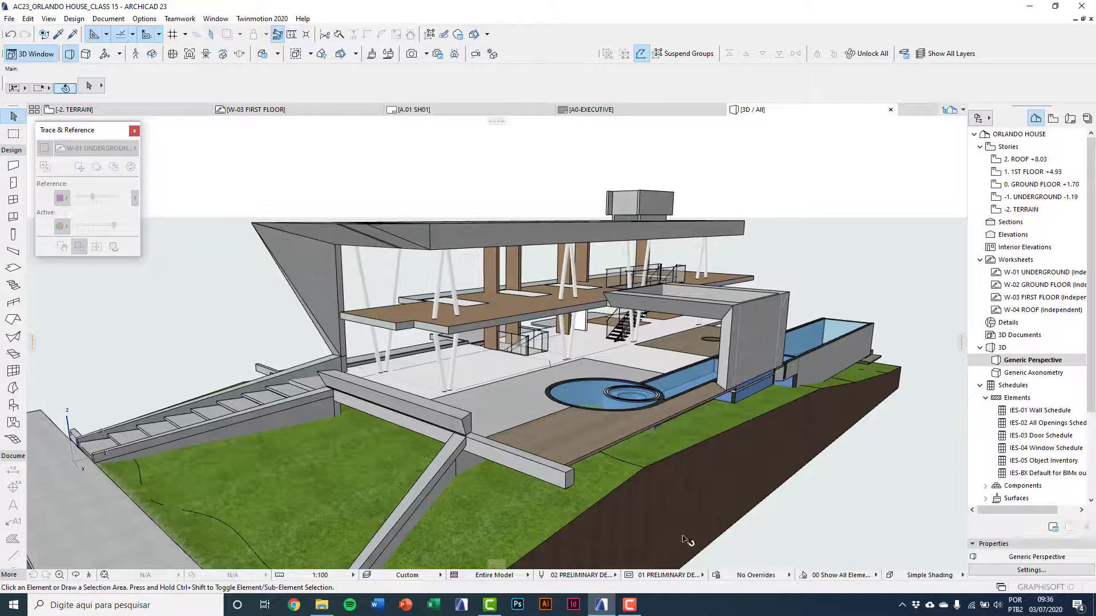
{"action": "key", "text": "ctrl+l"}
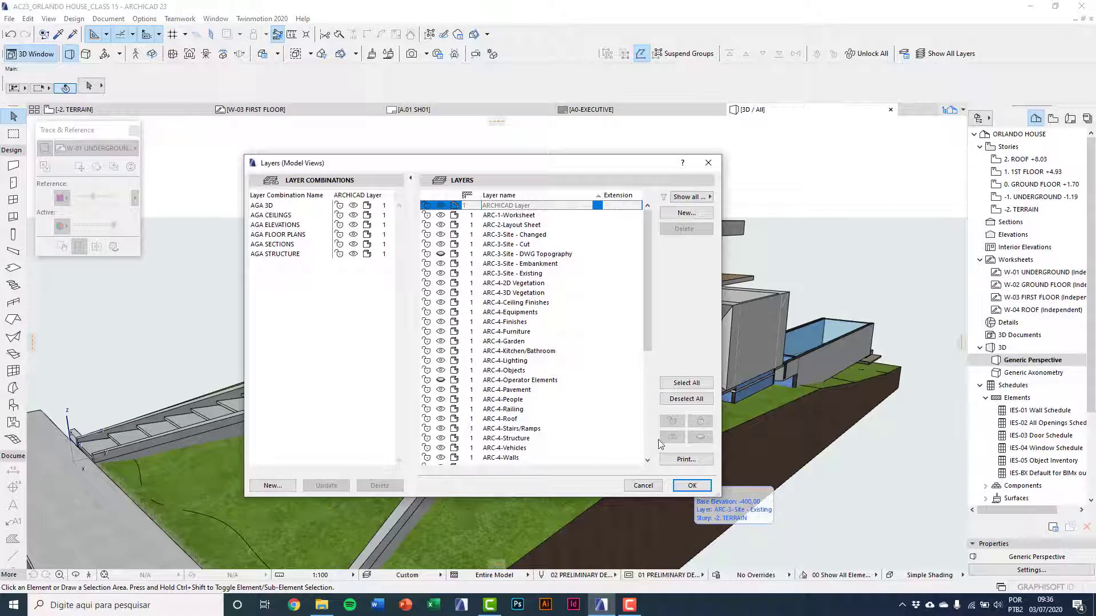
{"action": "left_click", "coordinate": [443, 277]}
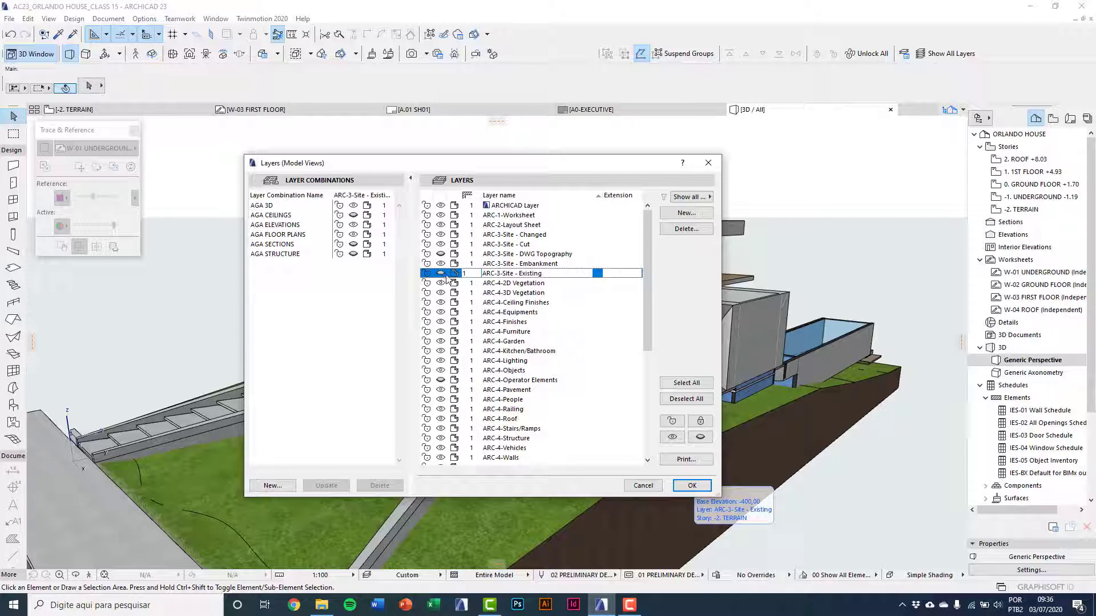
{"action": "left_click", "coordinate": [690, 486]}
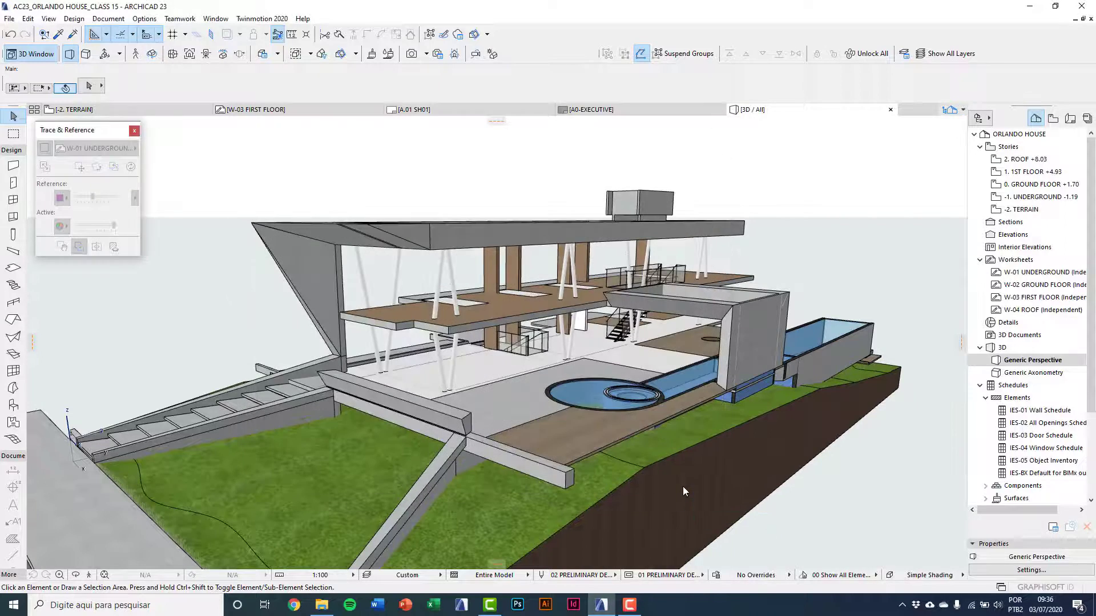
Select the terrain mesh in 3D to check which layer it is on, leaving its layer assignment as is.
{"action": "scroll", "coordinate": [666, 491], "scroll_direction": "up", "scroll_amount": 3}
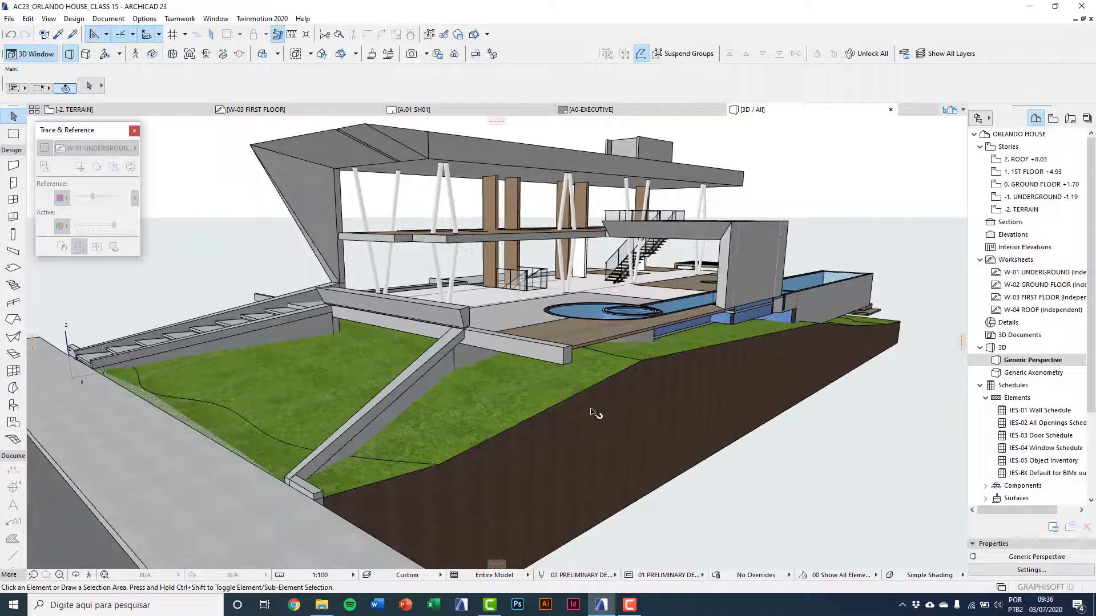
{"action": "left_click", "coordinate": [521, 413]}
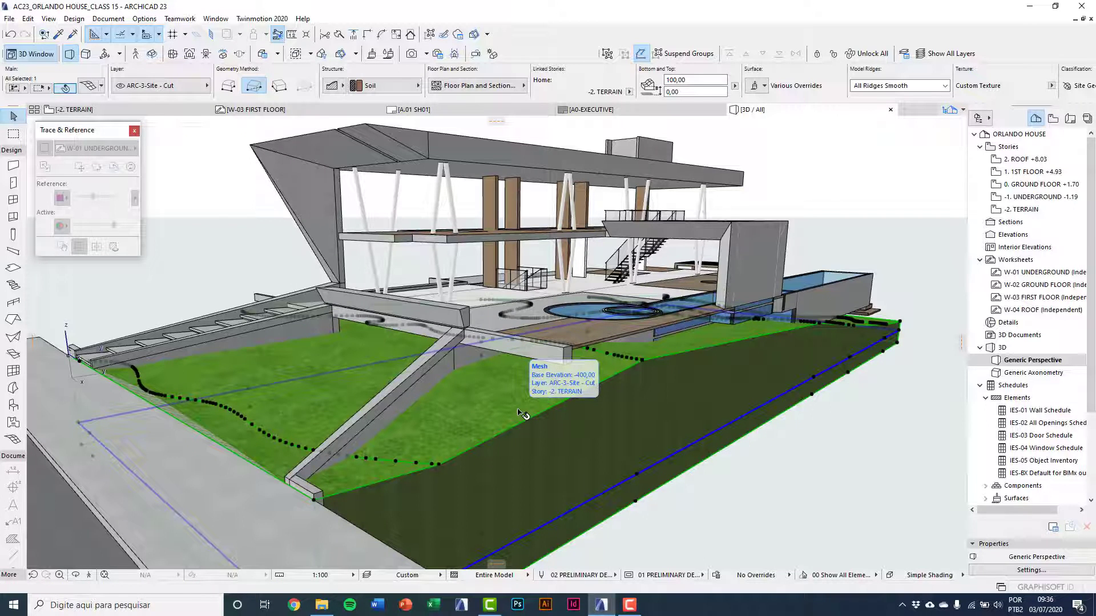
{"action": "left_click", "coordinate": [163, 86]}
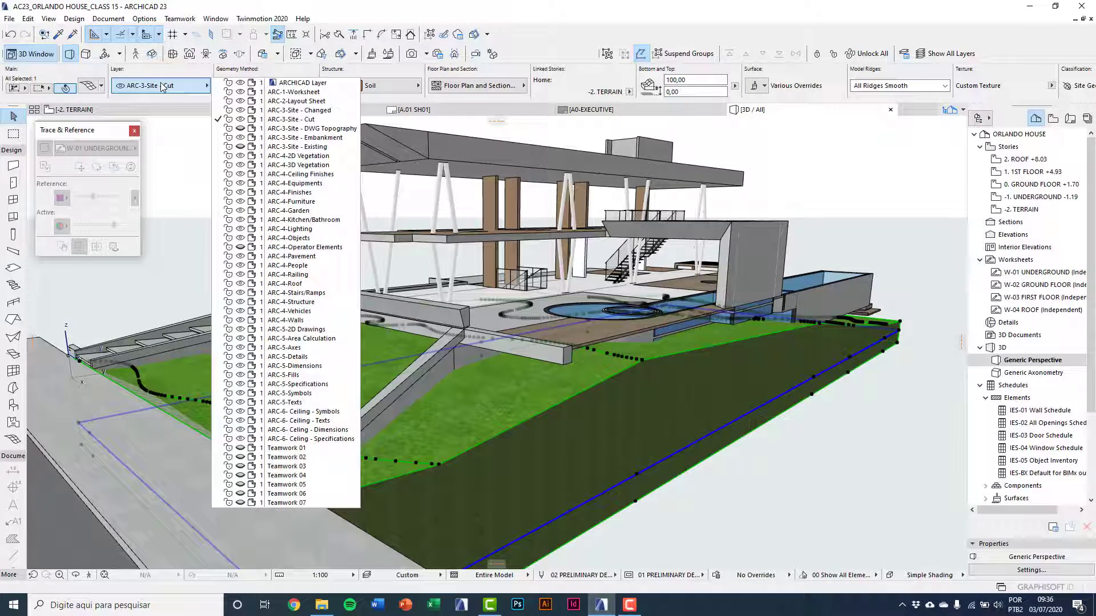
{"action": "left_click", "coordinate": [164, 87]}
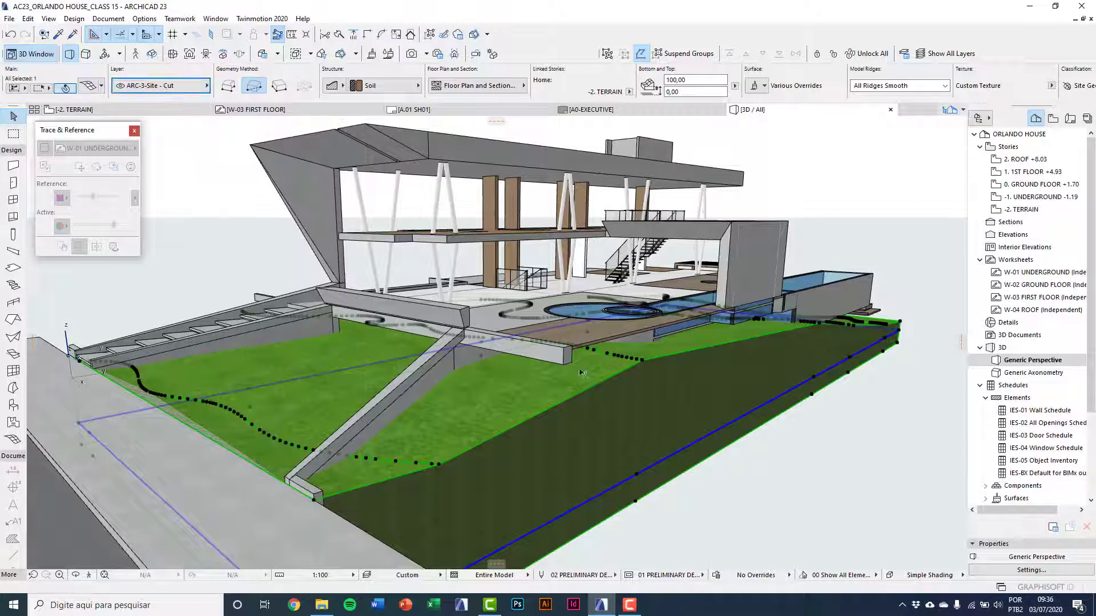
{"action": "key", "text": "Escape"}
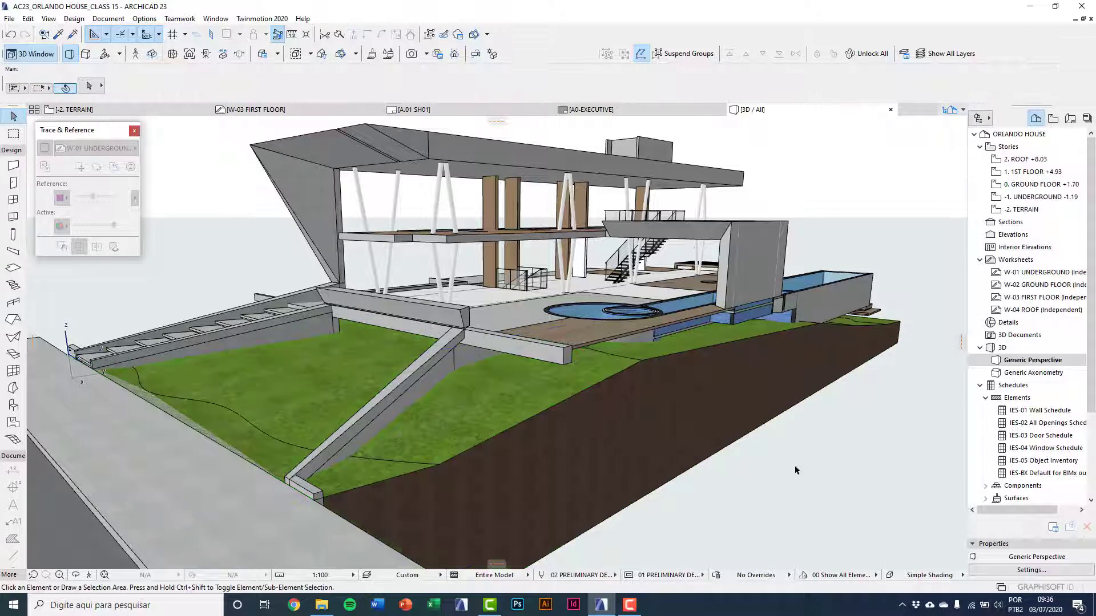
Open the -1. UNDERGROUND floor plan and bring up Solid Element Operations.
{"action": "double_click", "coordinate": [1024, 209]}
{"action": "double_click", "coordinate": [1034, 197]}
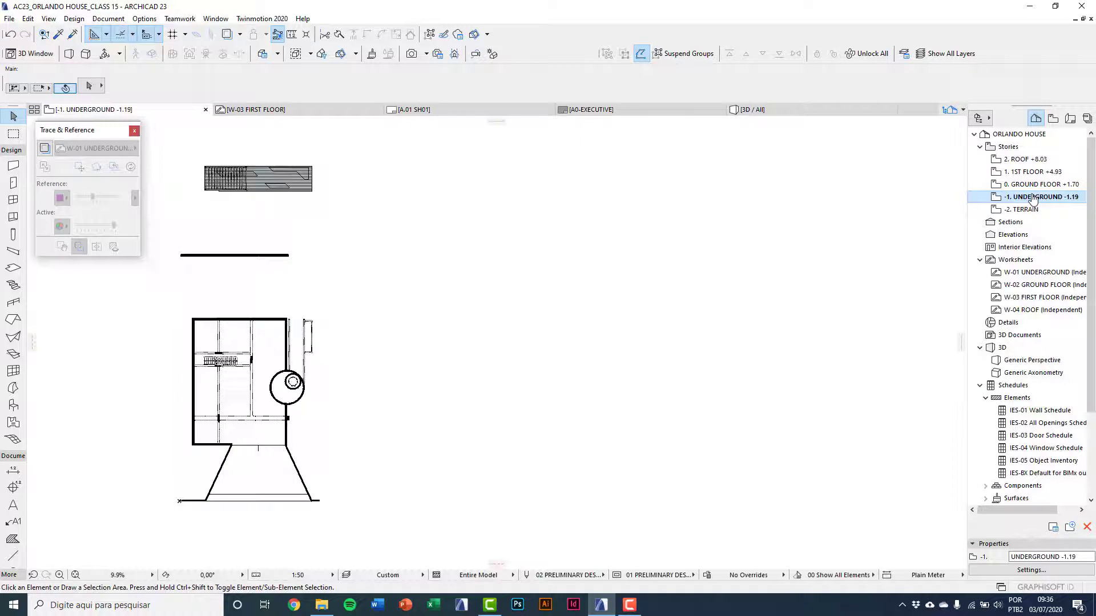
{"action": "middle_click_drag", "start_coordinate": [463, 302], "coordinate": [580, 313]}
{"action": "scroll", "coordinate": [505, 352], "scroll_direction": "up", "scroll_amount": 1}
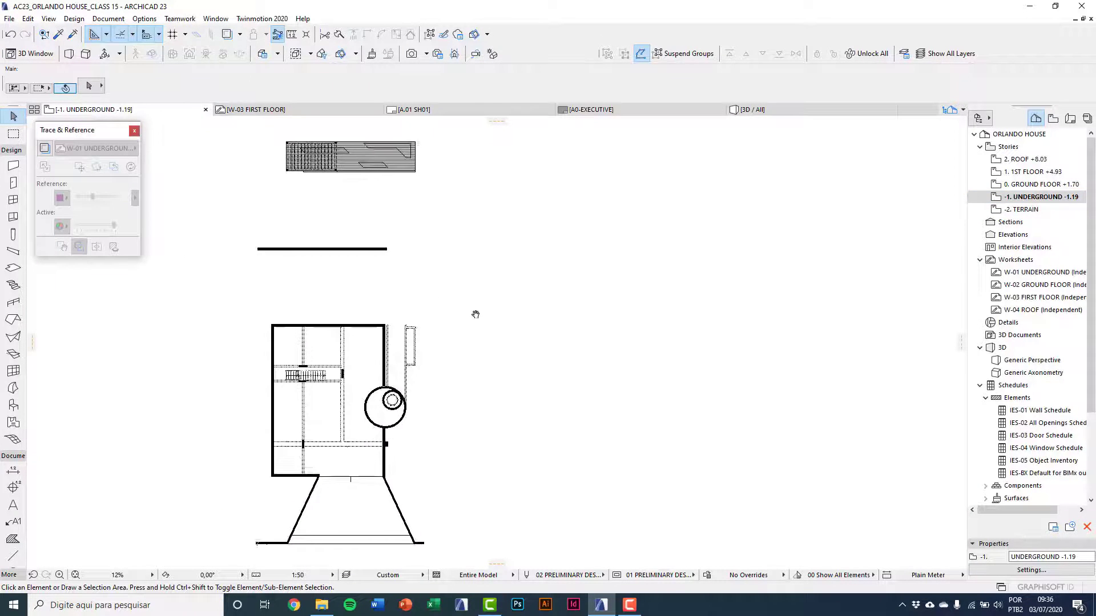
{"action": "middle_click_drag", "start_coordinate": [476, 314], "coordinate": [498, 316]}
{"action": "left_click", "coordinate": [75, 19]}
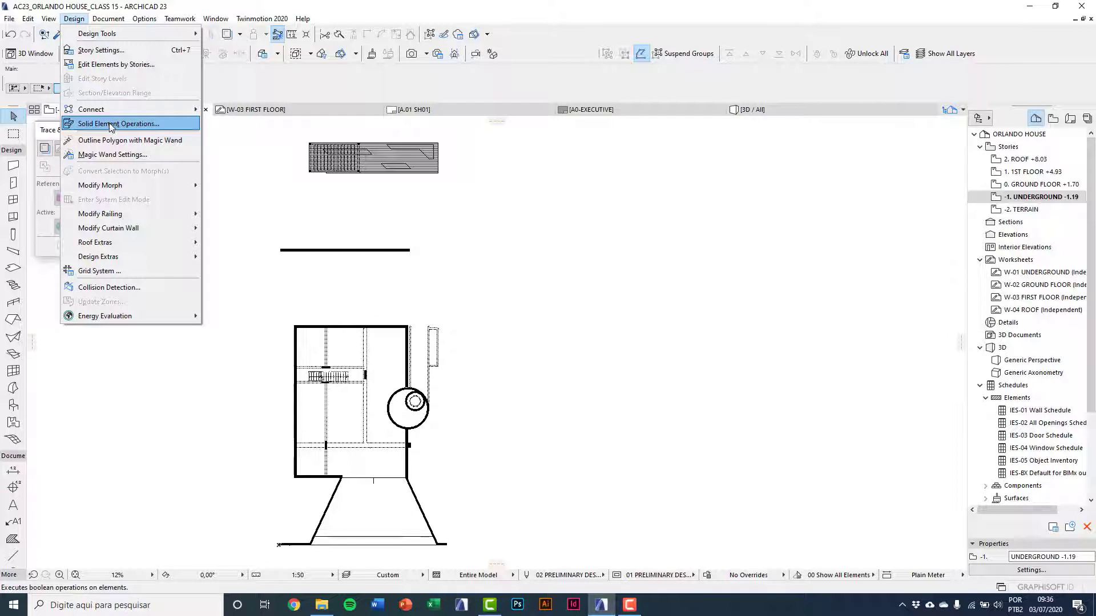
{"action": "left_click", "coordinate": [111, 126]}
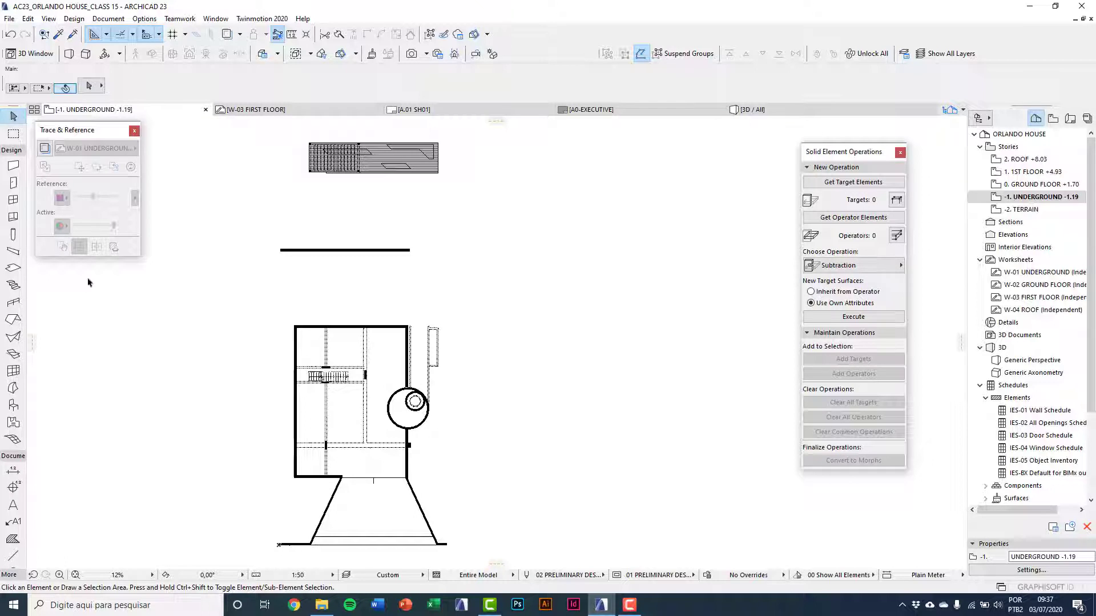
Select all slabs and all walls of the underground story together.
{"action": "left_click", "coordinate": [14, 273]}
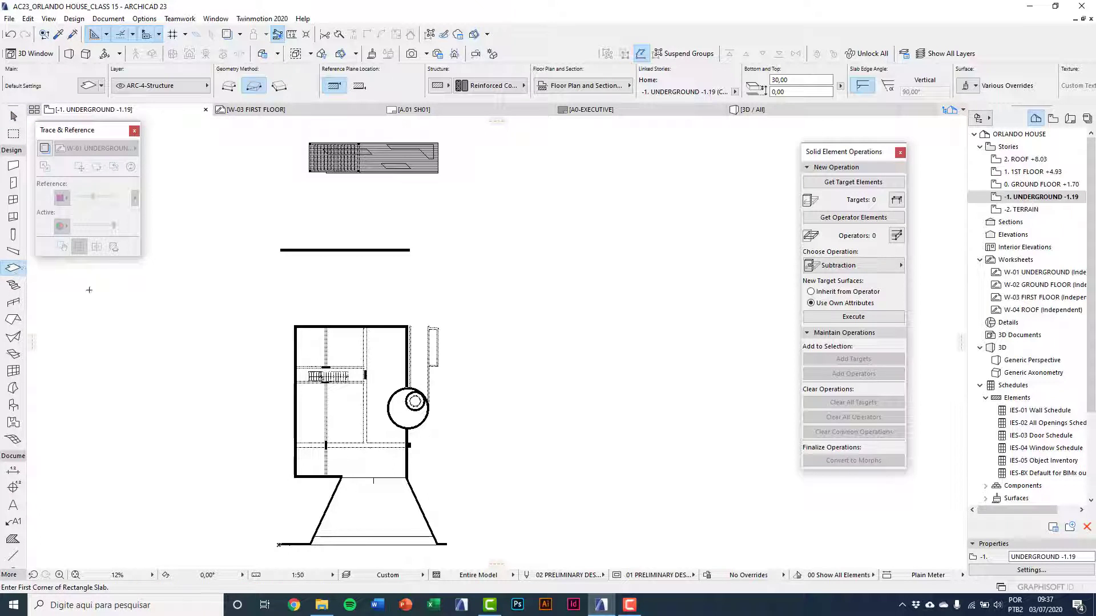
{"action": "key", "text": "ctrl+a"}
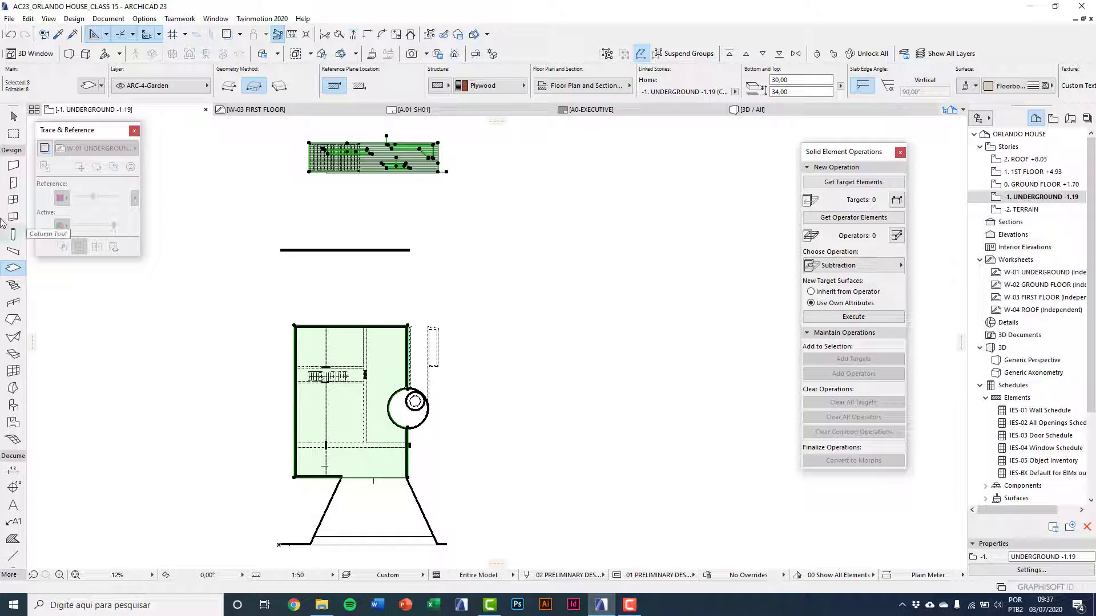
{"action": "left_click", "coordinate": [14, 171]}
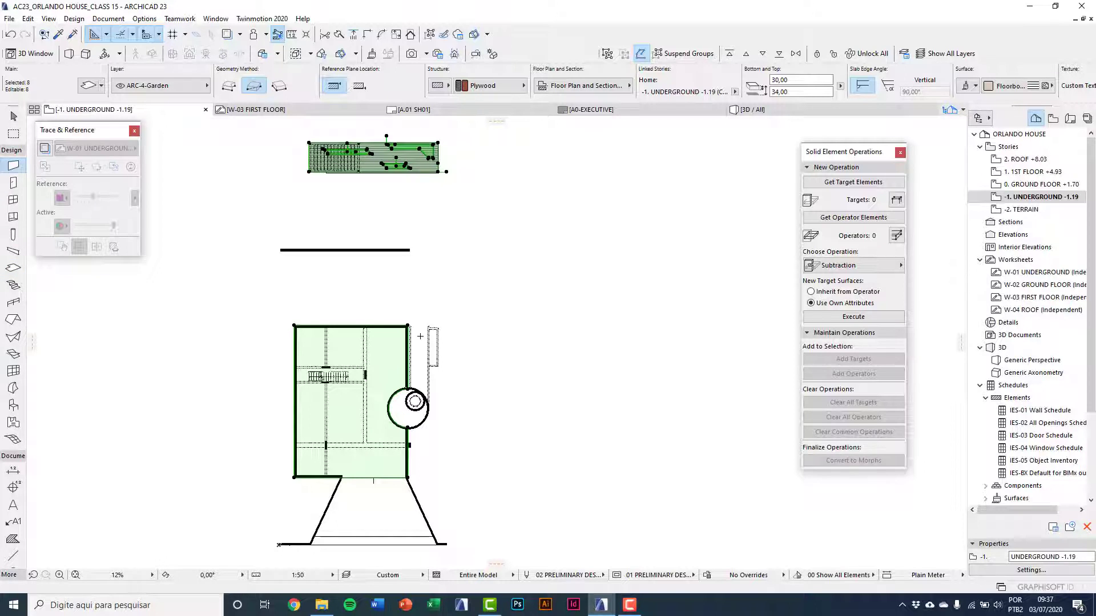
{"action": "key", "text": "ctrl+a"}
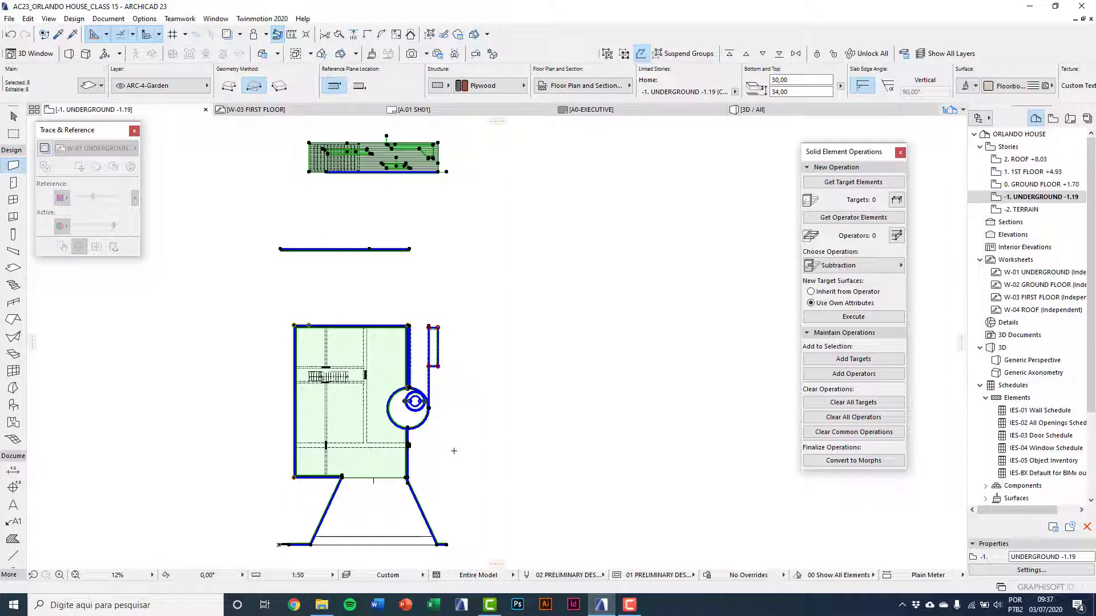
Add the sloped ramp roof and the strip at its lower end to the selection, and set everything selected as operator elements.
{"action": "left_click", "coordinate": [14, 115]}
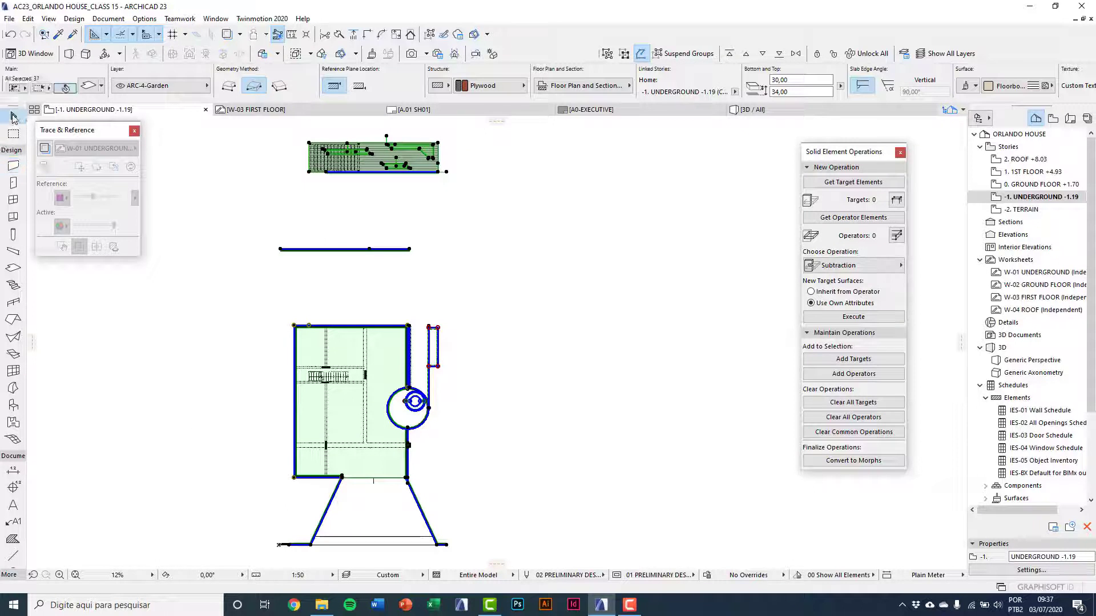
{"action": "scroll", "coordinate": [377, 486], "scroll_direction": "up", "scroll_amount": 5}
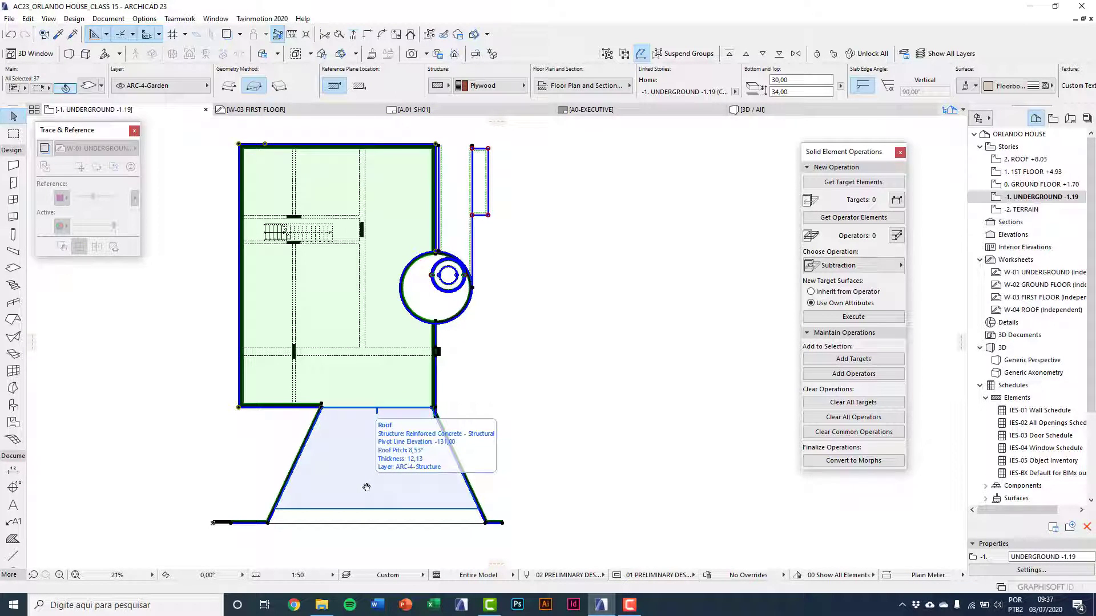
{"action": "left_click", "coordinate": [366, 488], "text": "shift"}
{"action": "left_click", "coordinate": [340, 523], "text": "shift"}
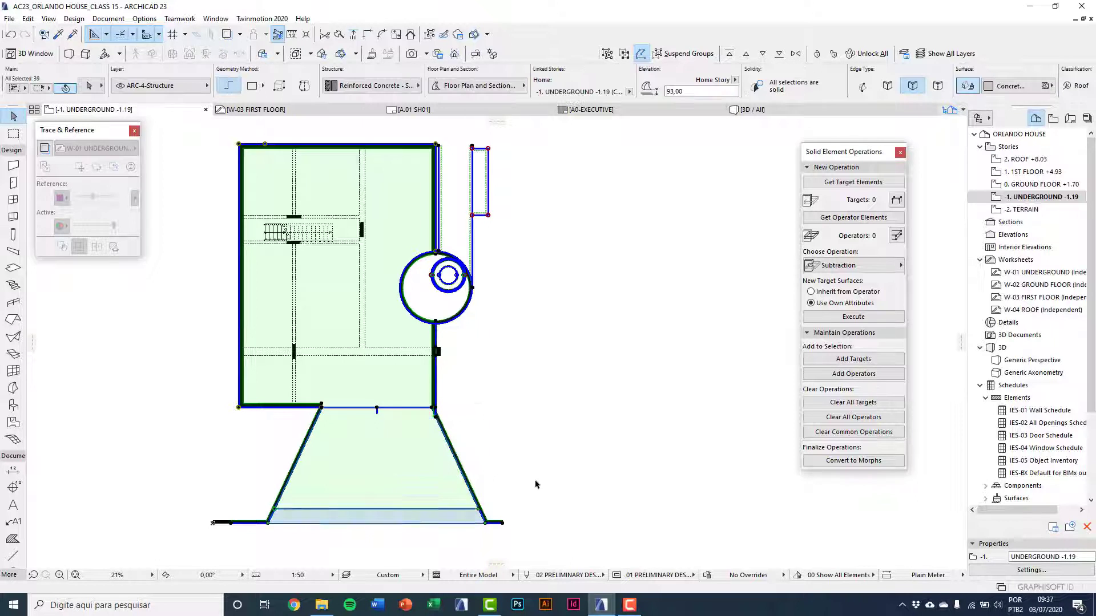
{"action": "scroll", "coordinate": [526, 483], "scroll_direction": "down", "scroll_amount": 4}
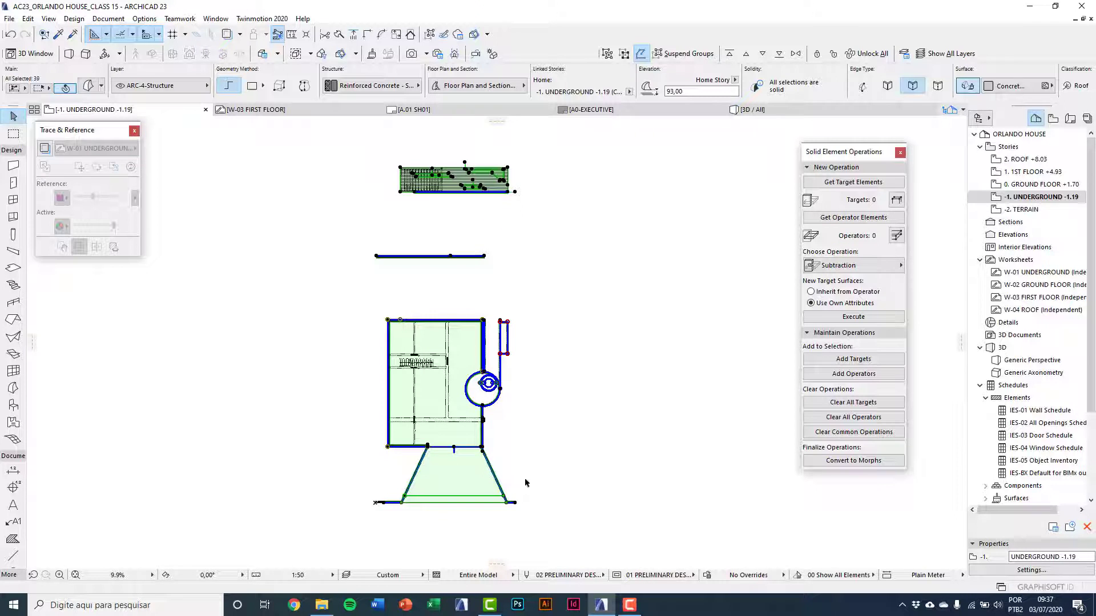
{"action": "left_click", "coordinate": [836, 219]}
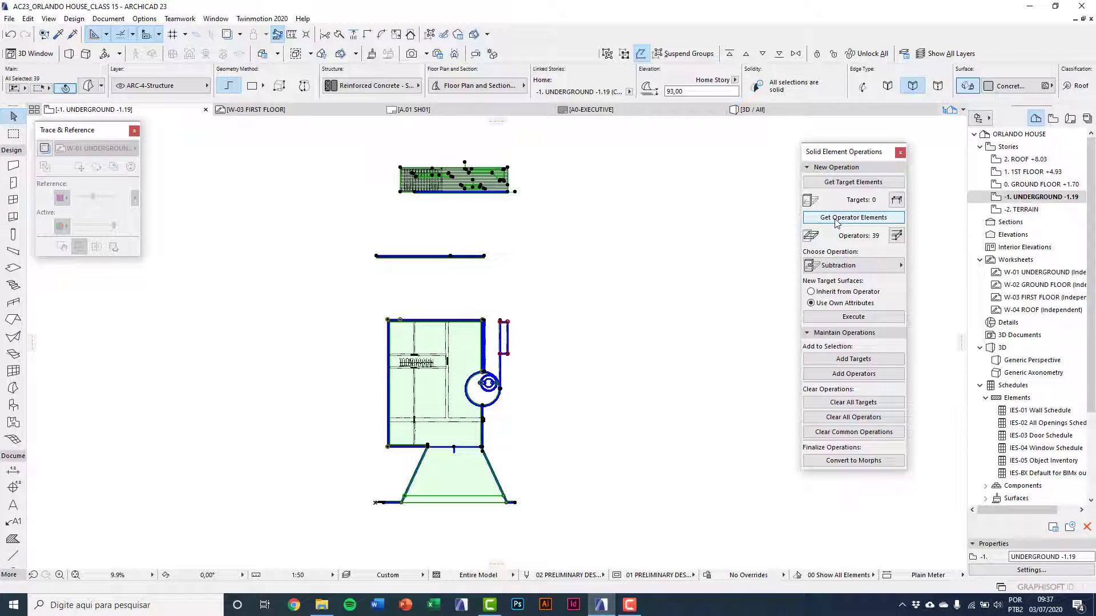
In the -2. TERRAIN plan, set the terrain mesh as target and execute Subtraction with upward extrusion.
{"action": "left_click", "coordinate": [1027, 210]}
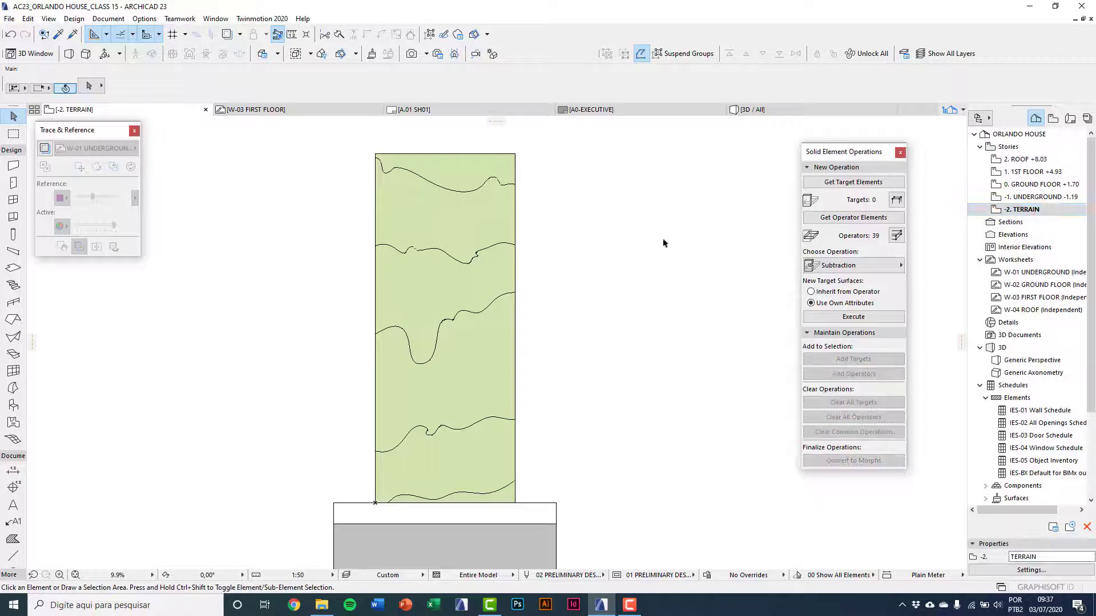
{"action": "left_click", "coordinate": [478, 281]}
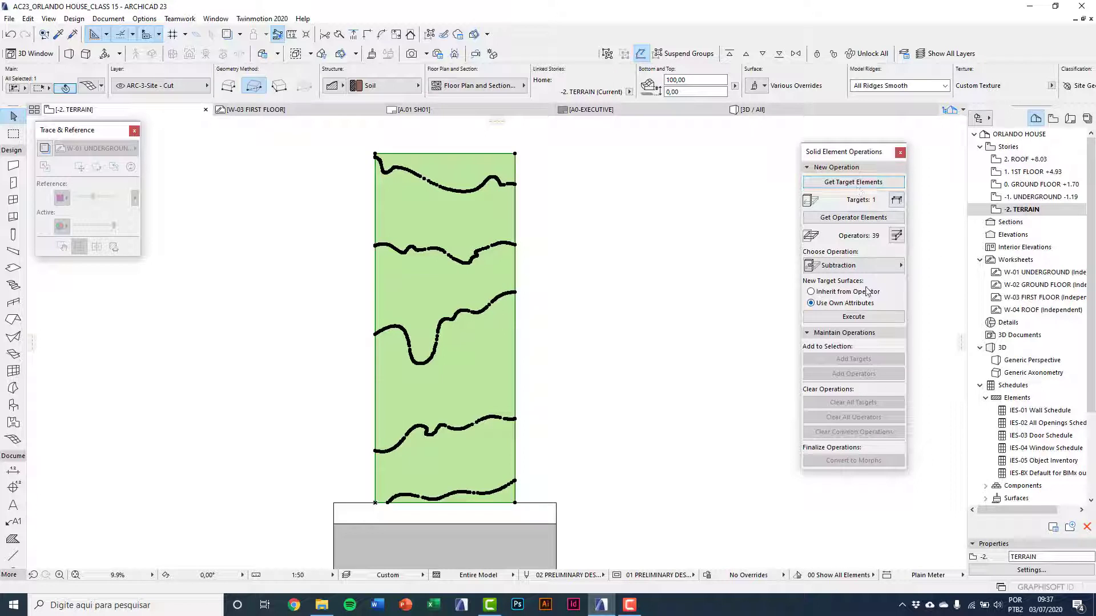
{"action": "left_click", "coordinate": [854, 265]}
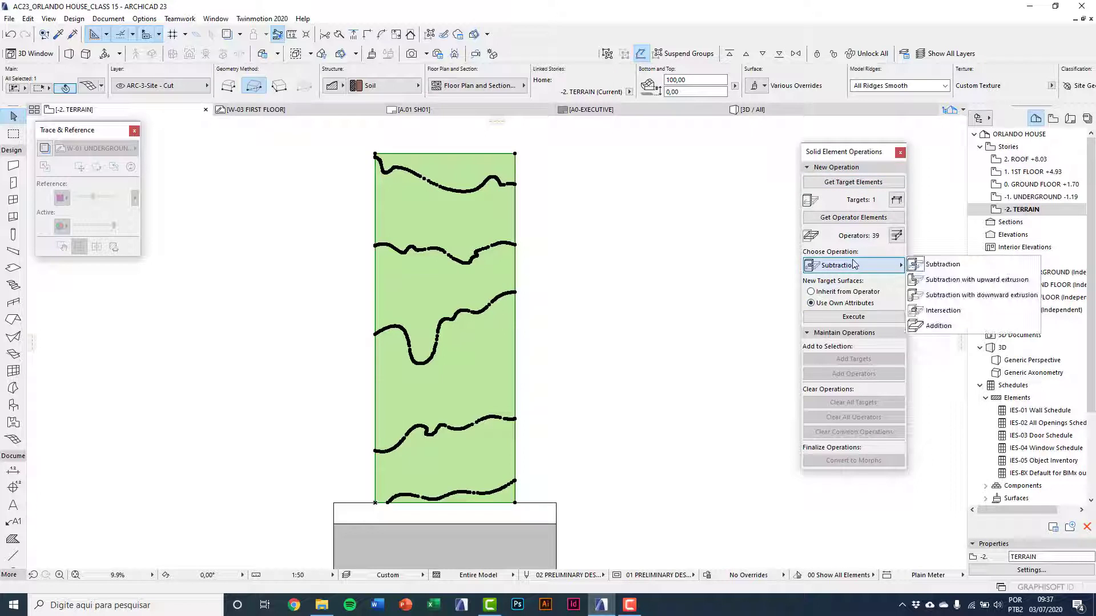
{"action": "left_click", "coordinate": [945, 281]}
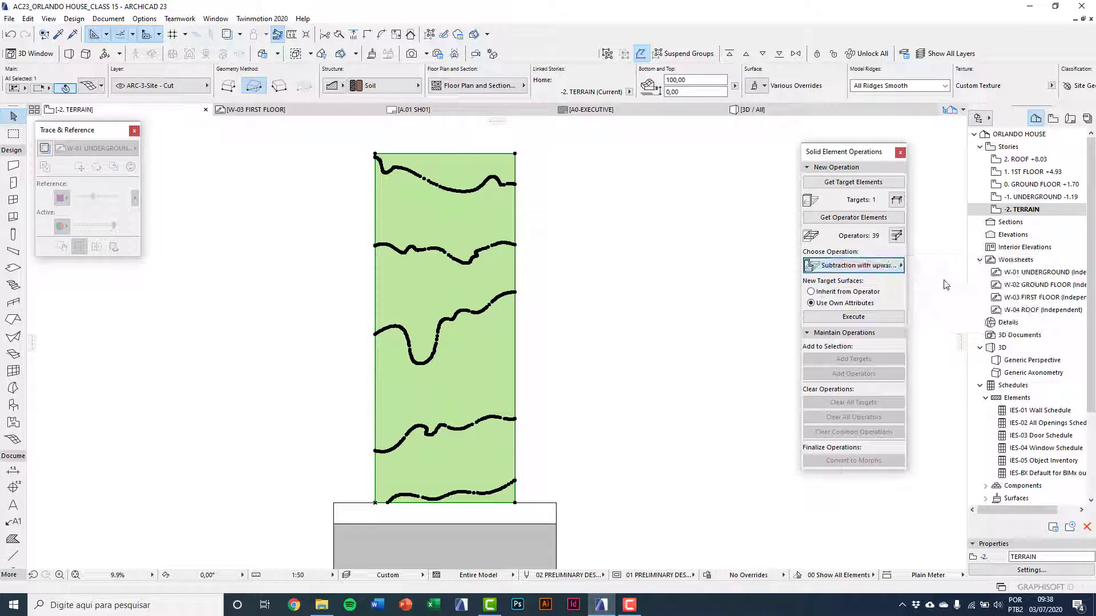
{"action": "left_click", "coordinate": [842, 317]}
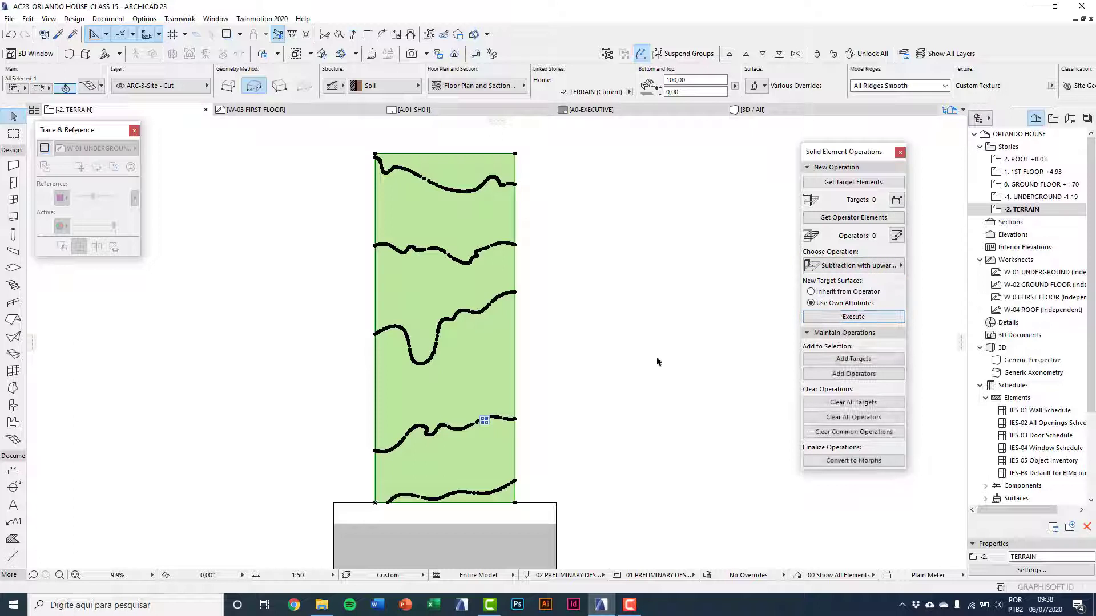
Examine the terrain cut around the entrance ramp and underground level in the 3D perspective.
{"action": "key", "text": "F3"}
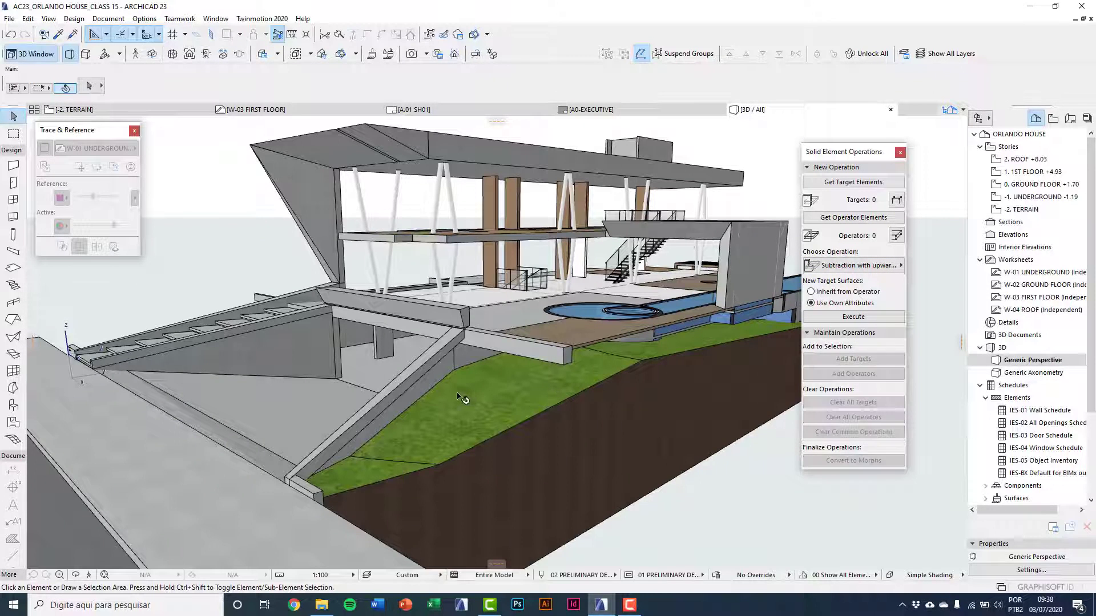
{"action": "key", "text": "o"}
{"action": "left_click_drag", "start_coordinate": [399, 397], "coordinate": [649, 396]}
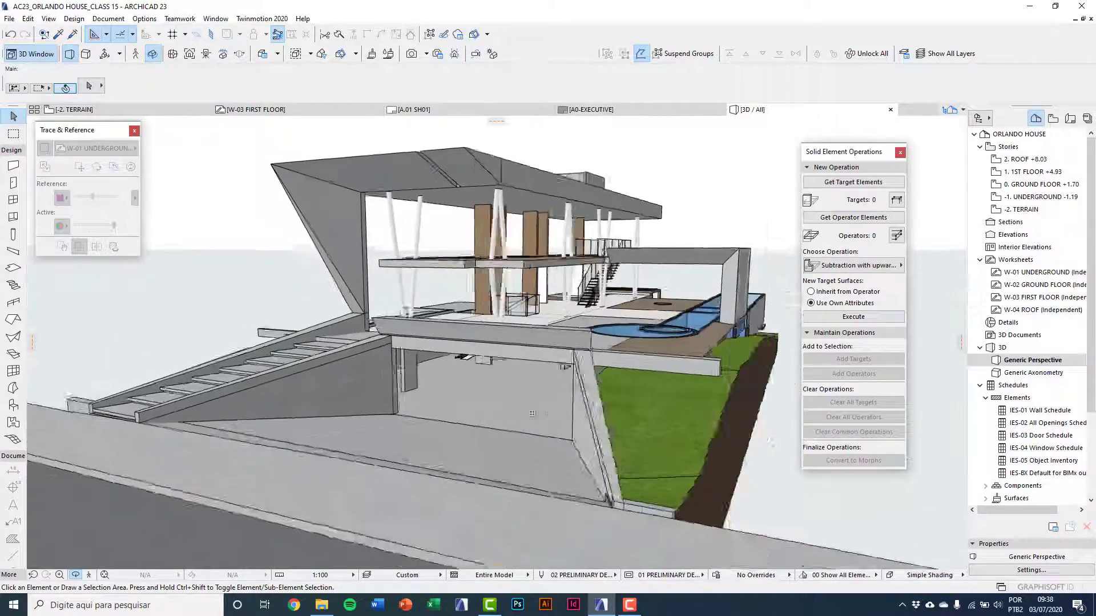
{"action": "left_click_drag", "start_coordinate": [656, 414], "coordinate": [678, 455]}
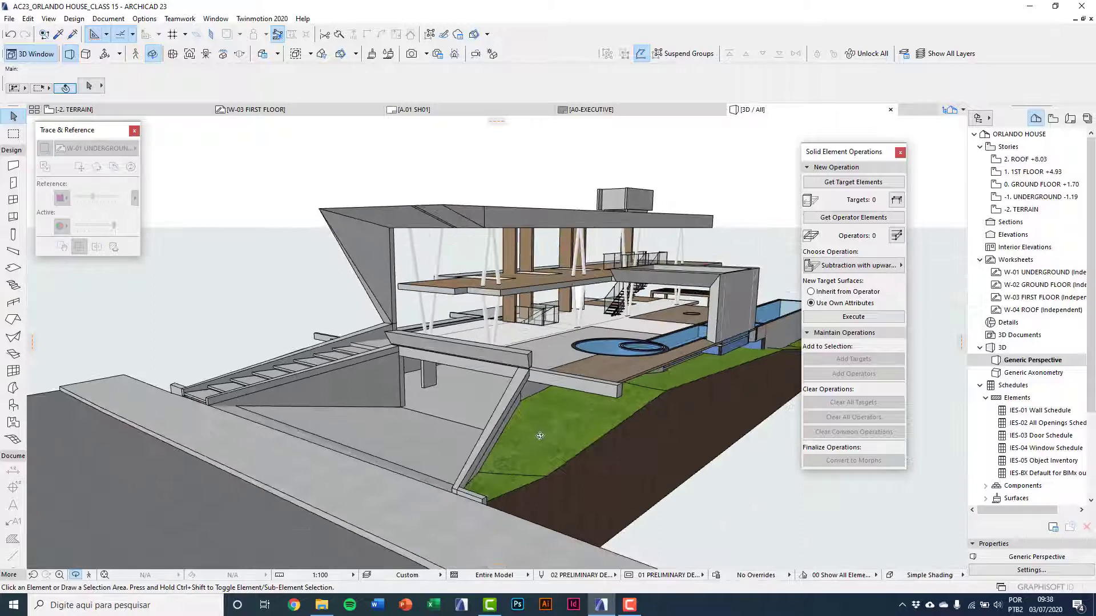
Isolate the terrain mesh in 3D to examine the excavation, and show the whole model again.
{"action": "left_click", "coordinate": [662, 454]}
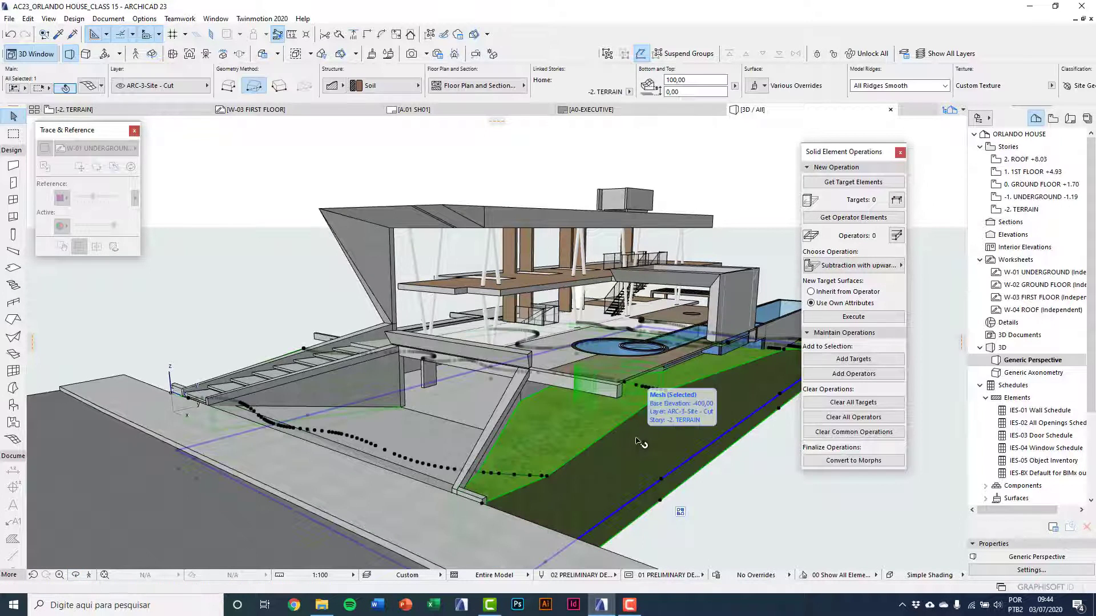
{"action": "key", "text": "F5"}
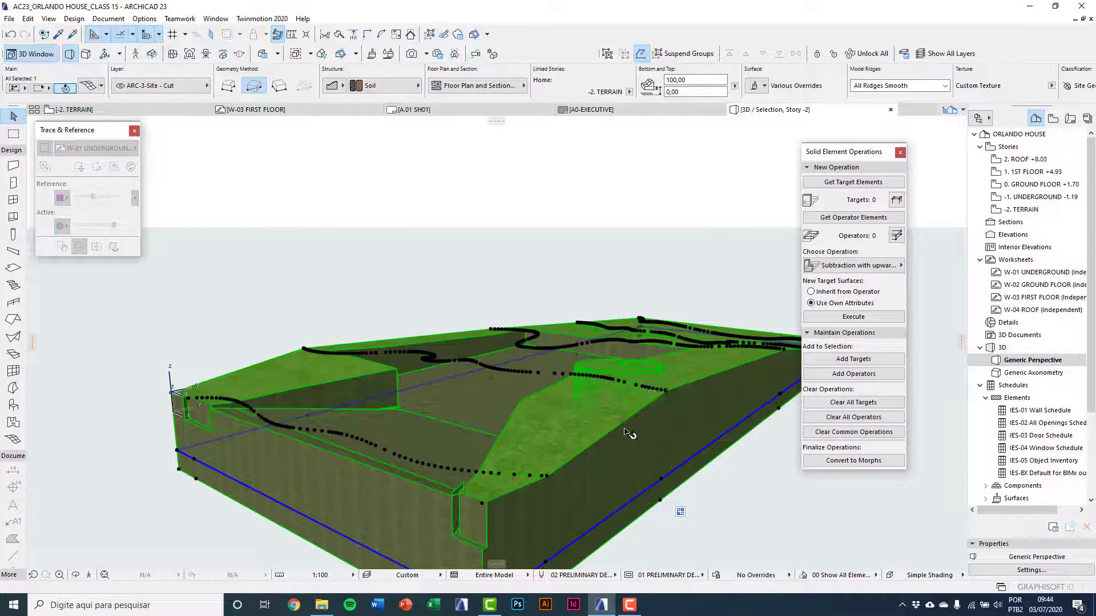
{"action": "scroll", "coordinate": [628, 439], "scroll_direction": "up", "scroll_amount": 3}
{"action": "middle_click_drag", "start_coordinate": [595, 442], "coordinate": [609, 455]}
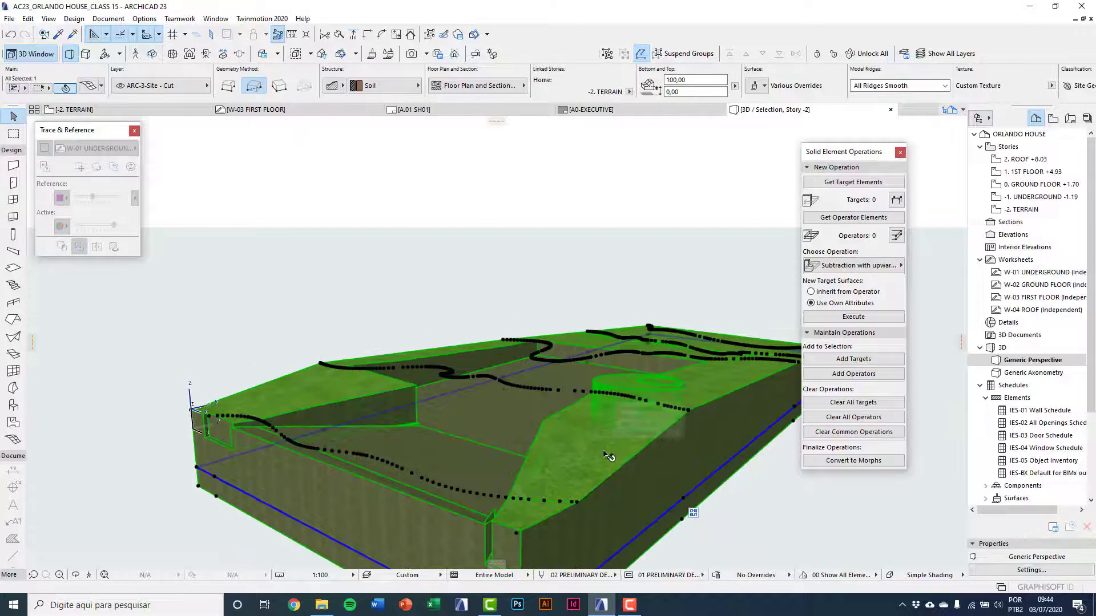
{"action": "key", "text": "Escape"}
{"action": "key", "text": "o"}
{"action": "left_click_drag", "start_coordinate": [535, 434], "coordinate": [599, 401]}
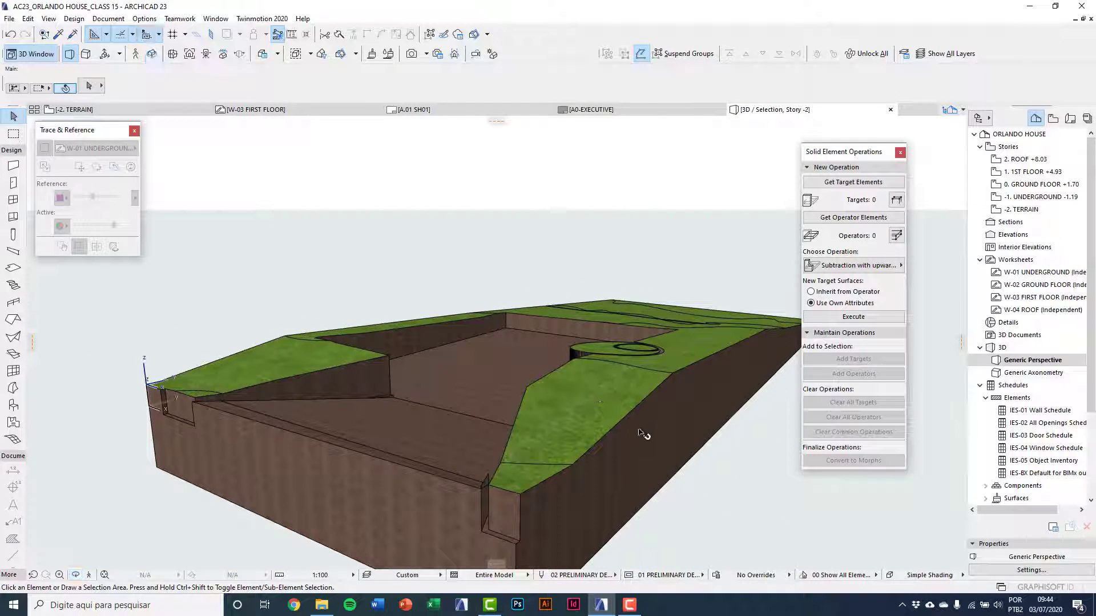
{"action": "key", "text": "ctrl+F5"}
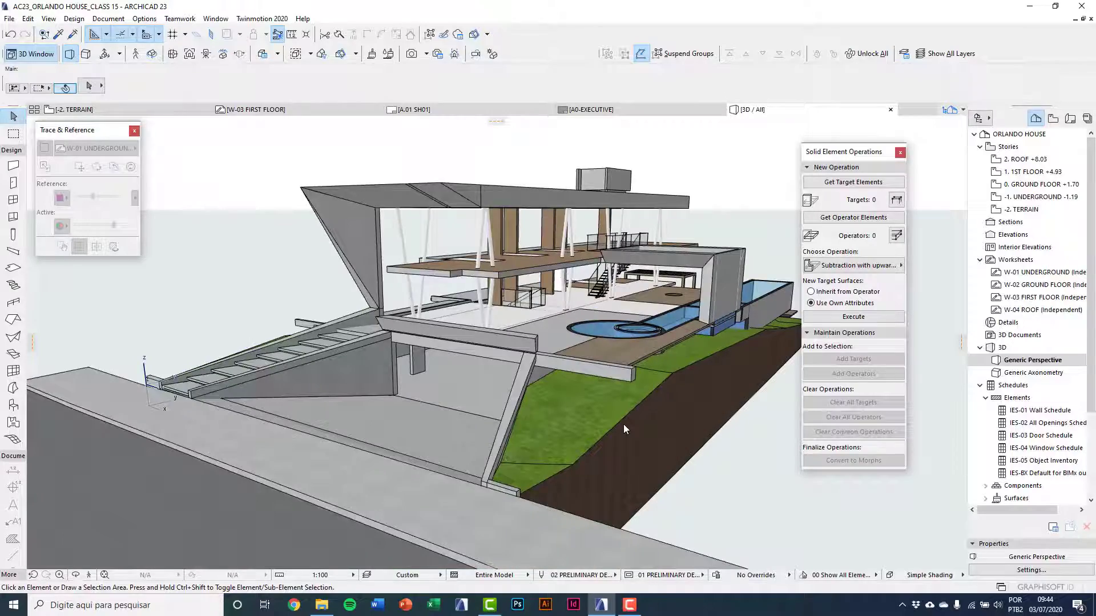
Examine the inside of the round pool in 3D for terrain that still needs cutting.
{"action": "scroll", "coordinate": [614, 427], "scroll_direction": "up", "scroll_amount": 5}
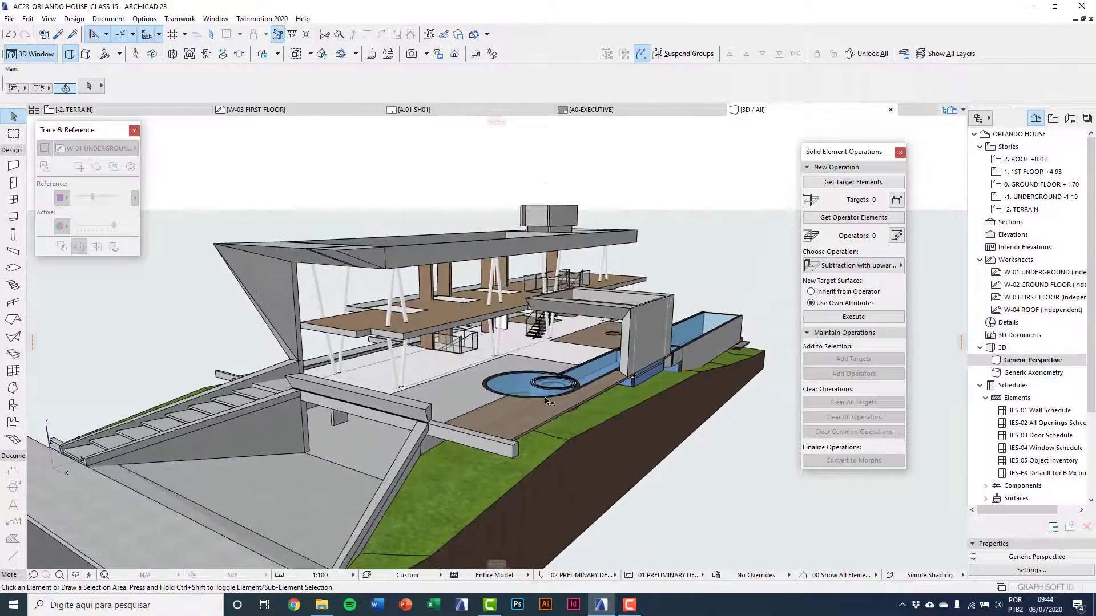
{"action": "scroll", "coordinate": [551, 354], "scroll_direction": "up", "scroll_amount": 5}
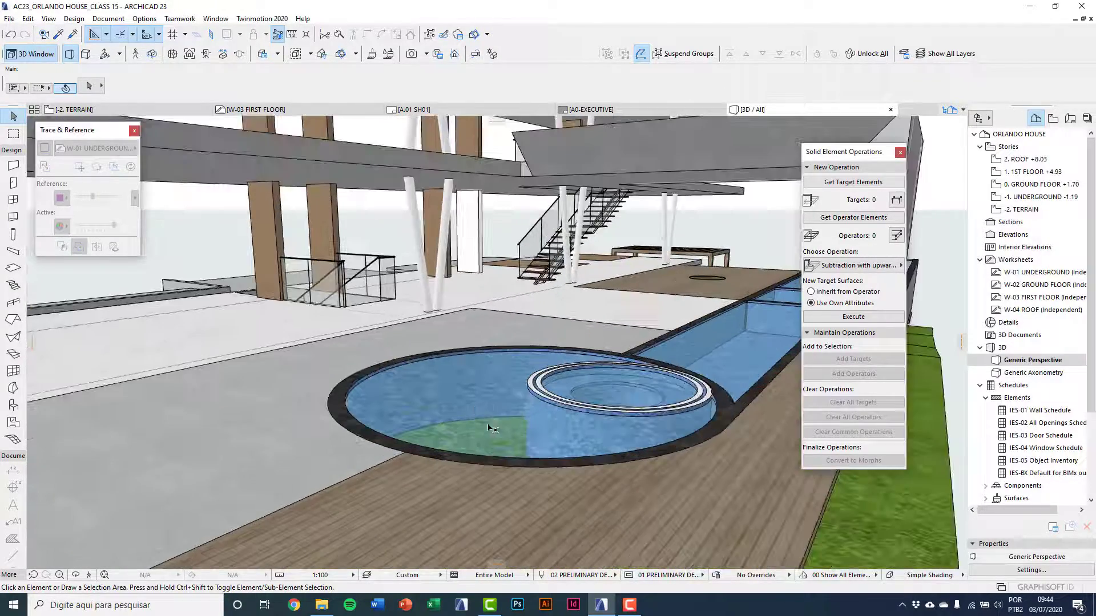
{"action": "middle_click_drag", "start_coordinate": [482, 460], "coordinate": [501, 479]}
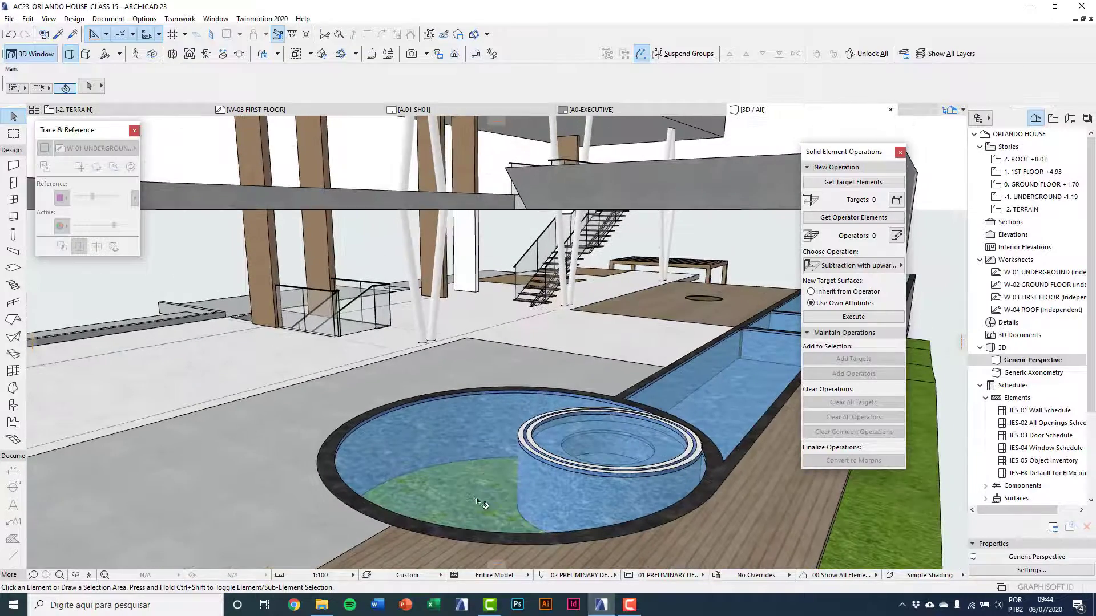
{"action": "key", "text": "o"}
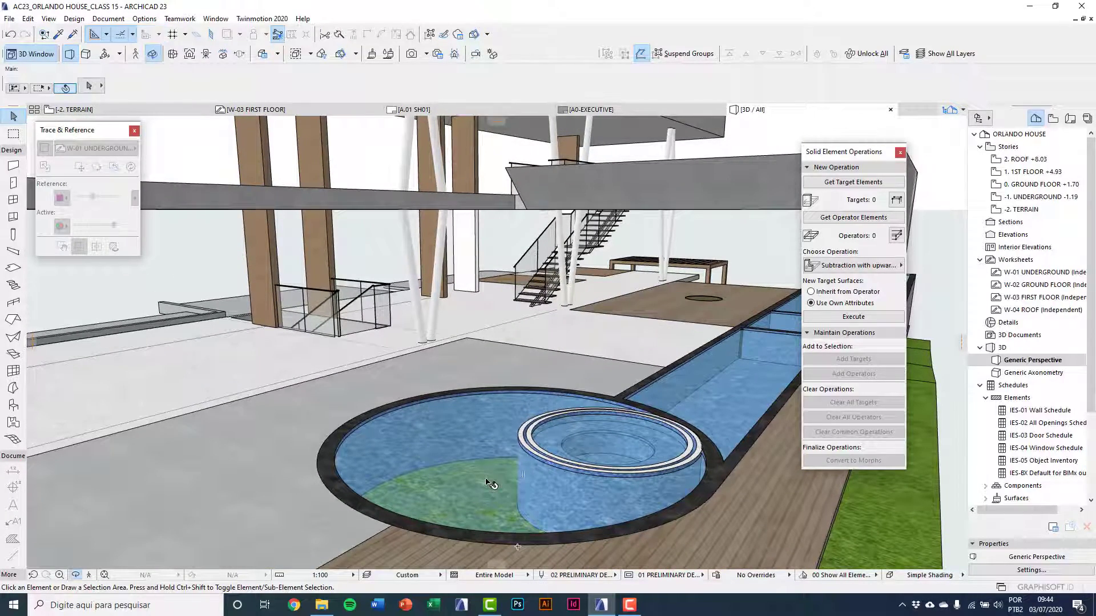
{"action": "left_click_drag", "start_coordinate": [485, 481], "coordinate": [555, 413]}
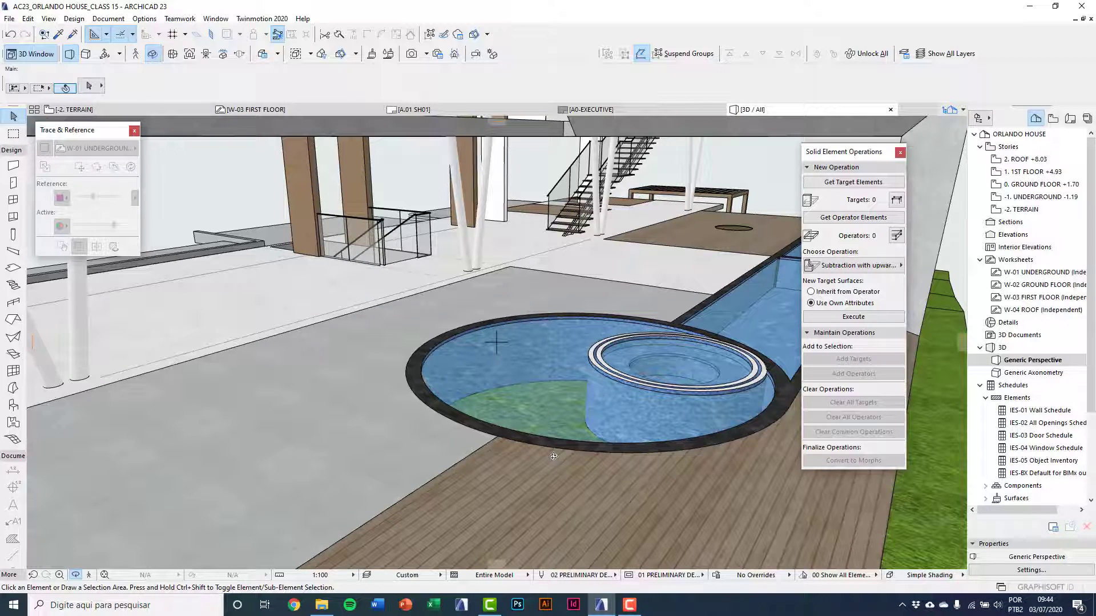
{"action": "scroll", "coordinate": [554, 463], "scroll_direction": "down", "scroll_amount": 2}
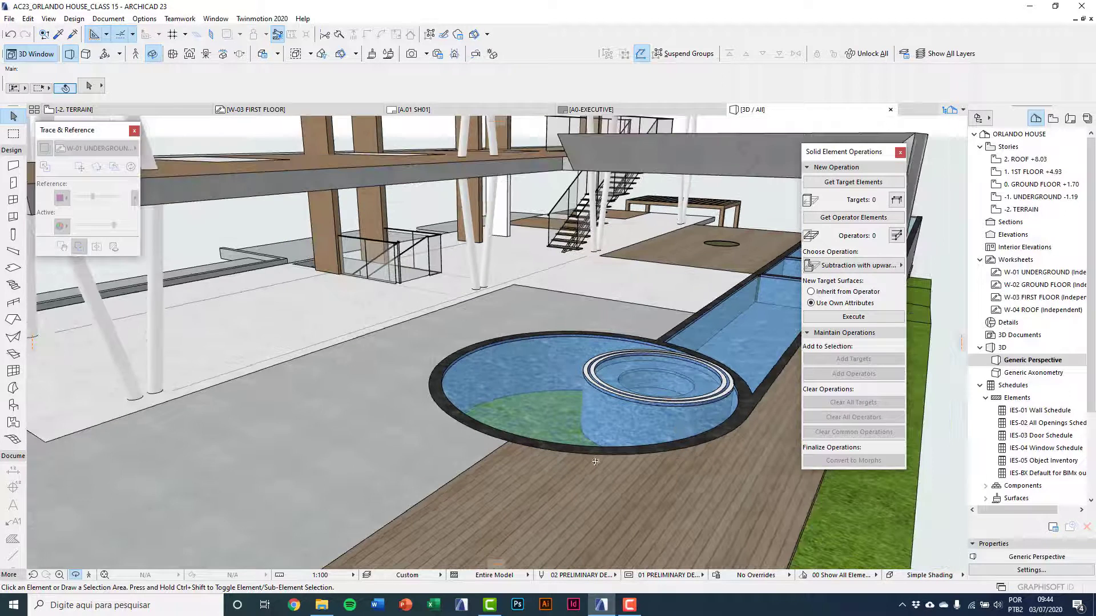
In the 0. GROUND FLOOR plan, select all slabs and set them as the operator elements for the solid operation.
{"action": "double_click", "coordinate": [1034, 186]}
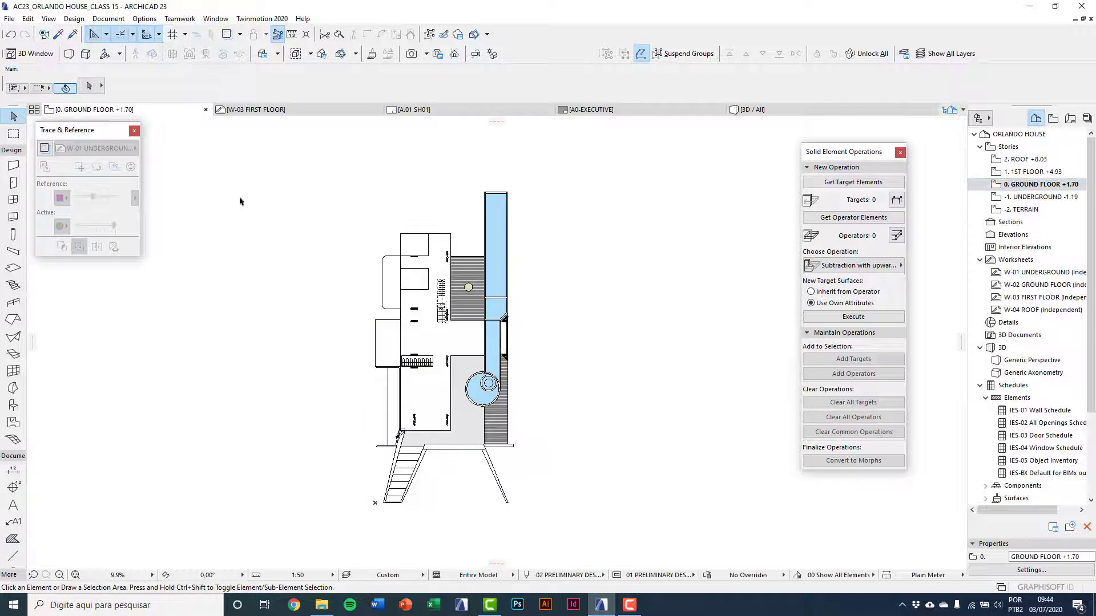
{"action": "left_click", "coordinate": [12, 267]}
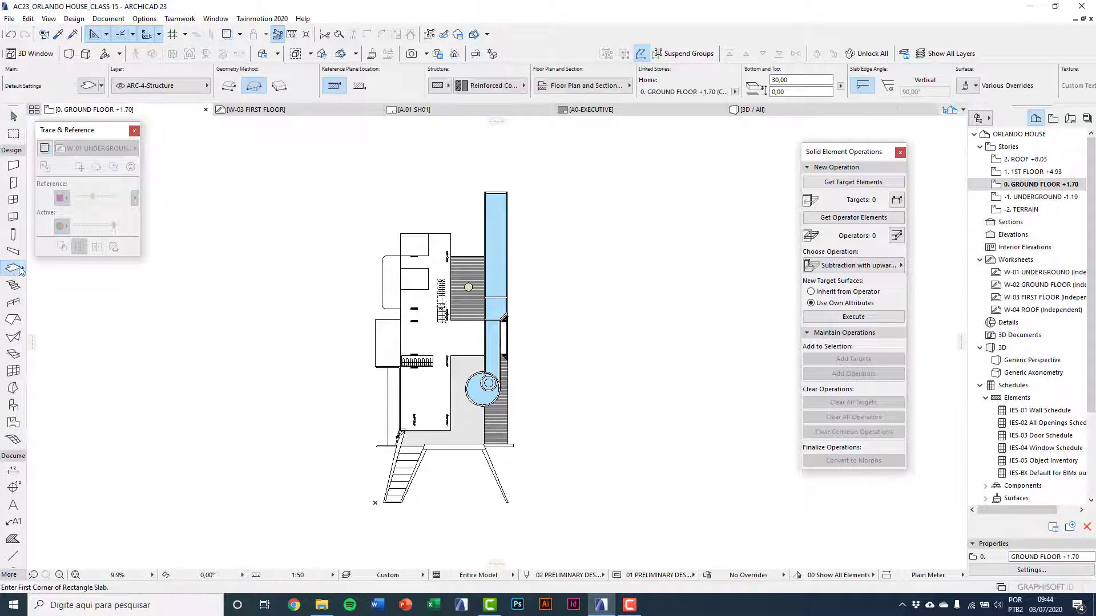
{"action": "key", "text": "ctrl+a"}
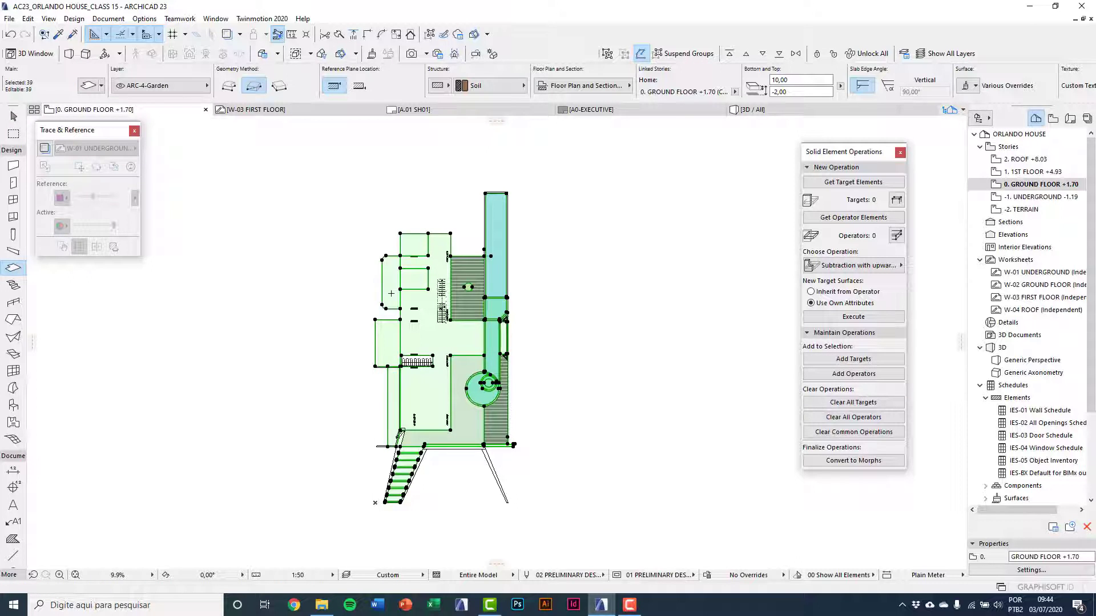
{"action": "left_click", "coordinate": [855, 219]}
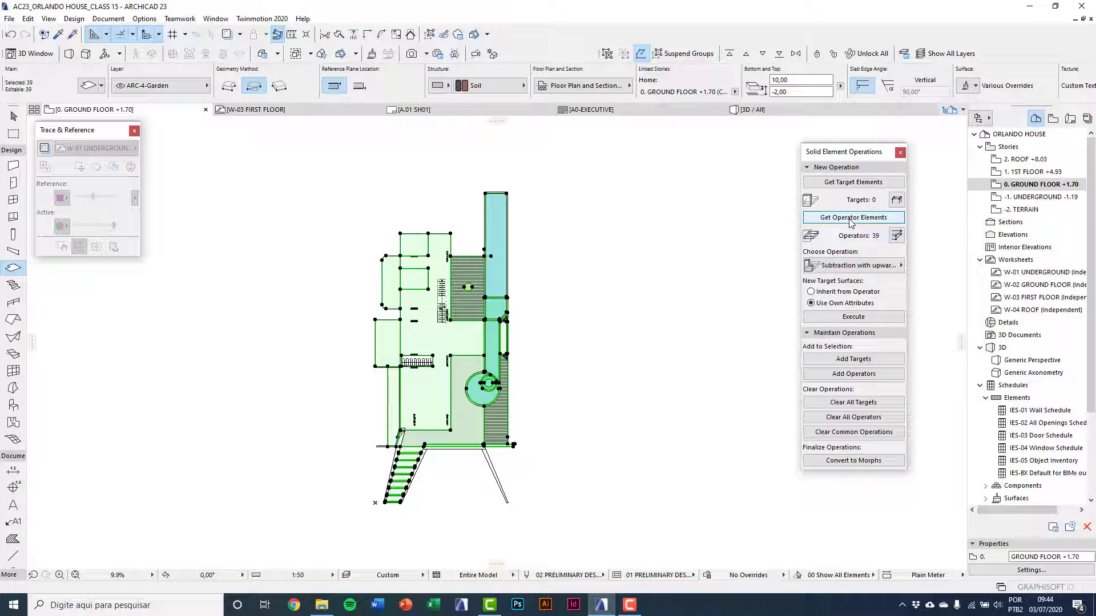
In the 3D perspective, set the ARC-3-Site - Cut terrain mesh as target and execute Subtraction with upward extrusion.
{"action": "key", "text": "F3"}
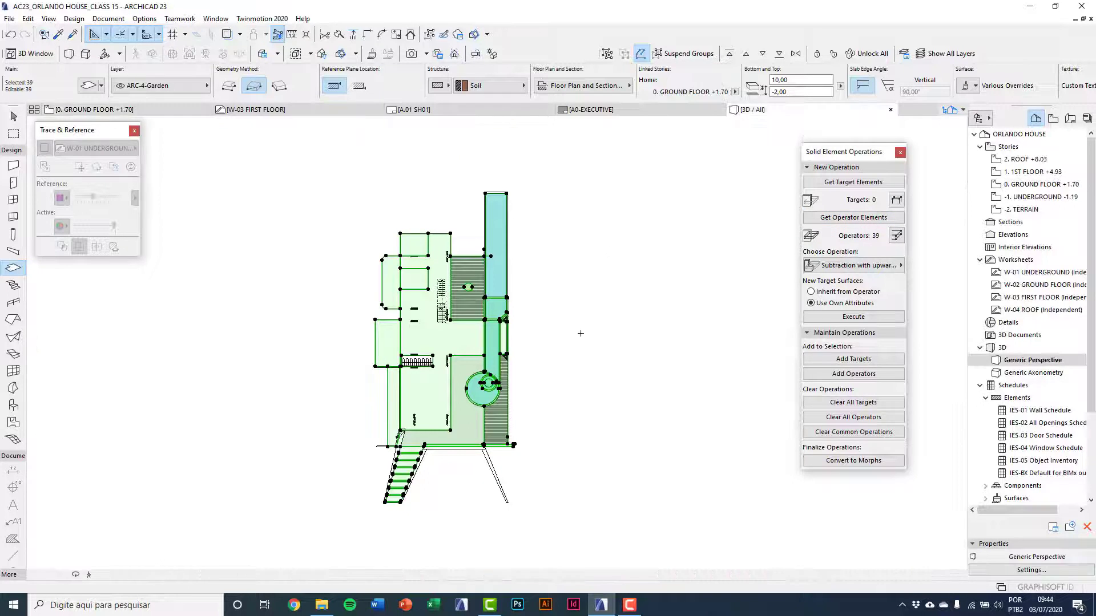
{"action": "scroll", "coordinate": [489, 314], "scroll_direction": "up", "scroll_amount": 3}
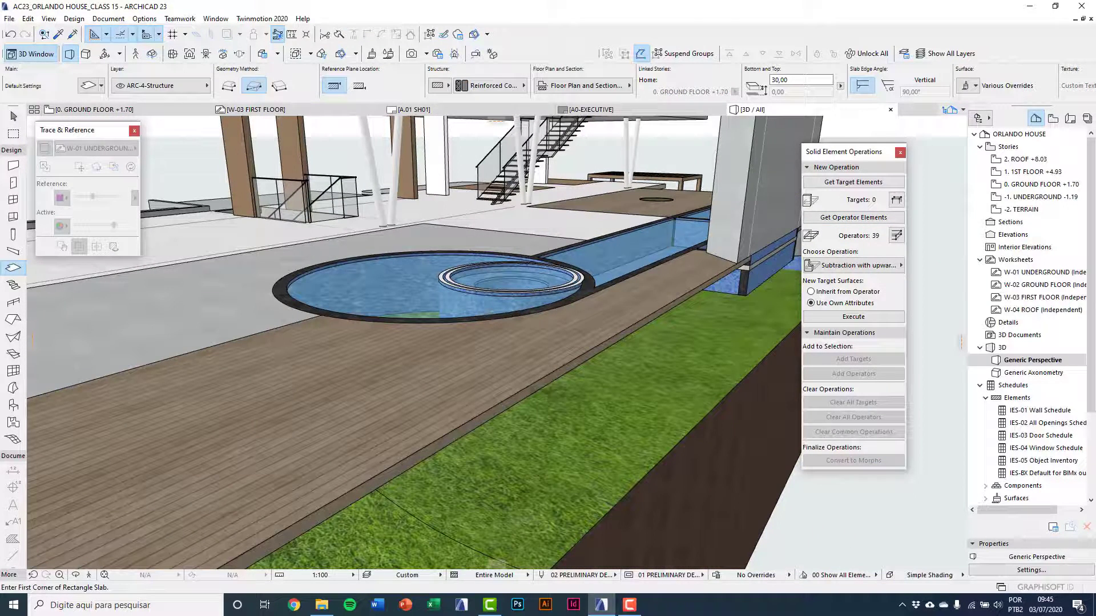
{"action": "key", "text": "Escape"}
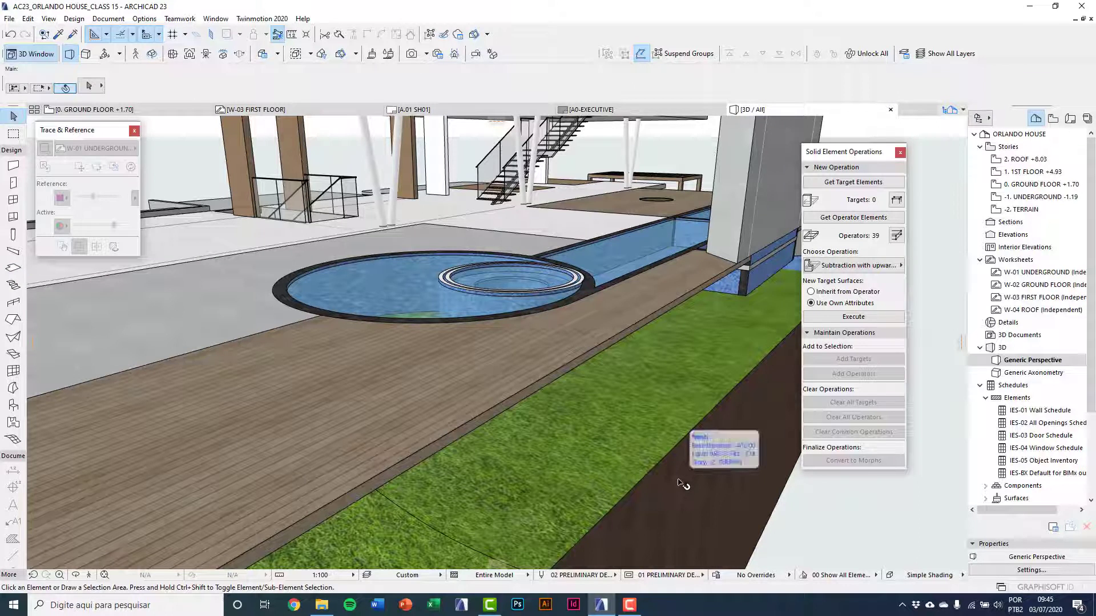
{"action": "left_click", "coordinate": [679, 486]}
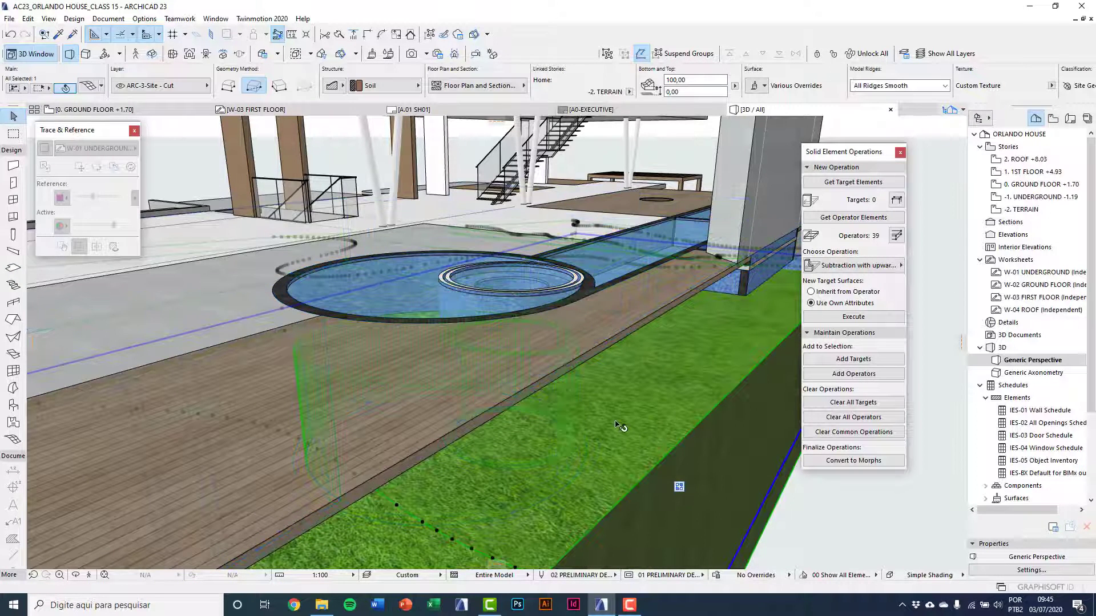
{"action": "left_click", "coordinate": [854, 183]}
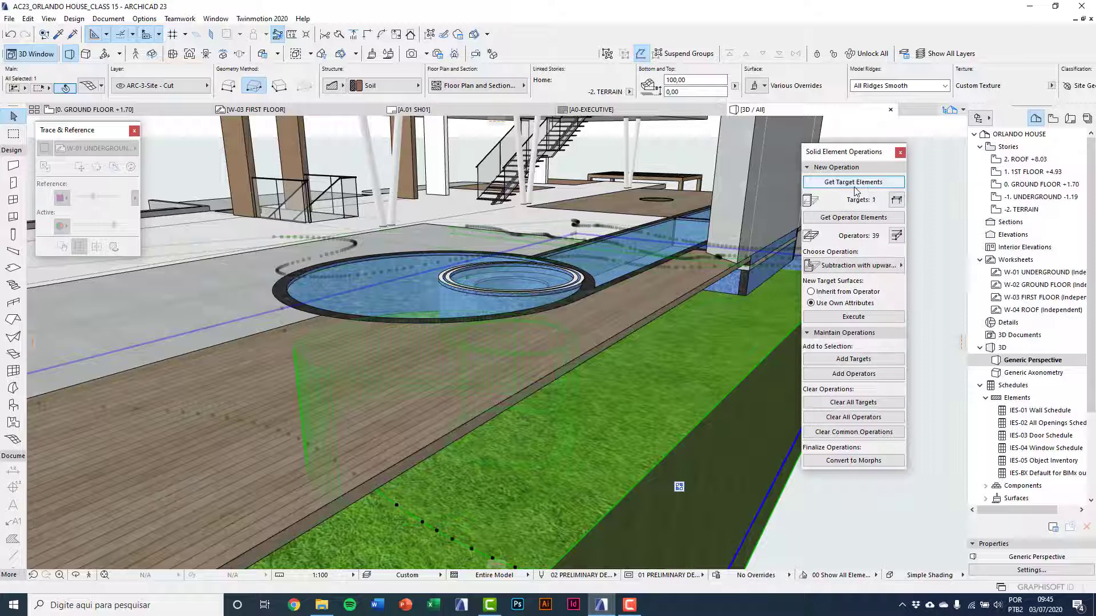
{"action": "left_click", "coordinate": [853, 318]}
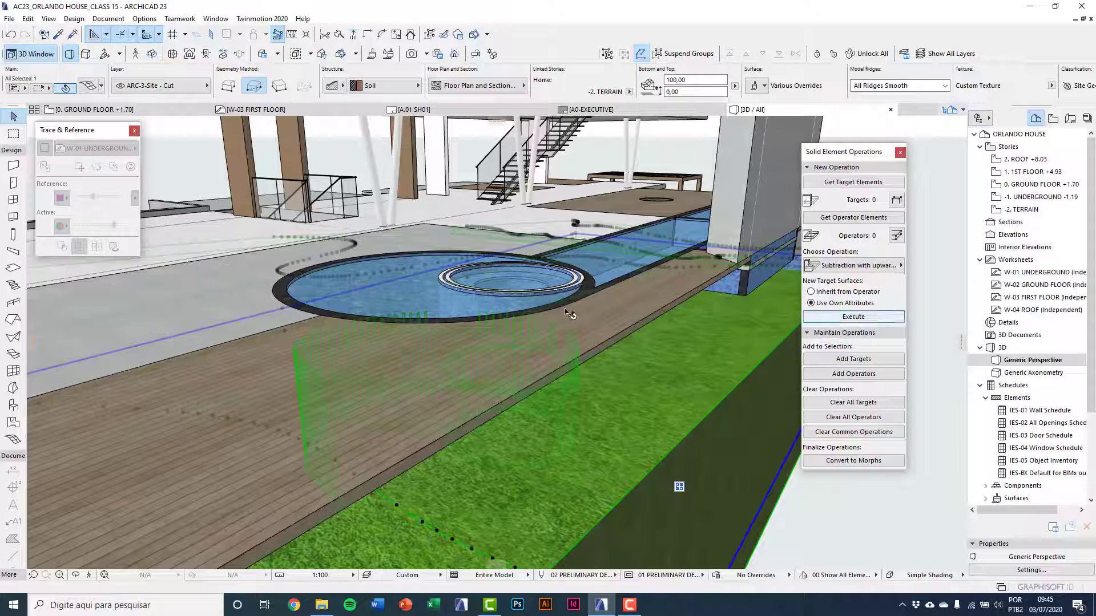
Examine the round pool and the terrain beside the wooden deck in 3D after the subtraction.
{"action": "middle_click_drag", "start_coordinate": [518, 312], "coordinate": [518, 536]}
{"action": "scroll", "coordinate": [394, 450], "scroll_direction": "up", "scroll_amount": 2}
{"action": "scroll", "coordinate": [398, 364], "scroll_direction": "down", "scroll_amount": 4}
{"action": "middle_click_drag", "start_coordinate": [467, 446], "coordinate": [449, 432]}
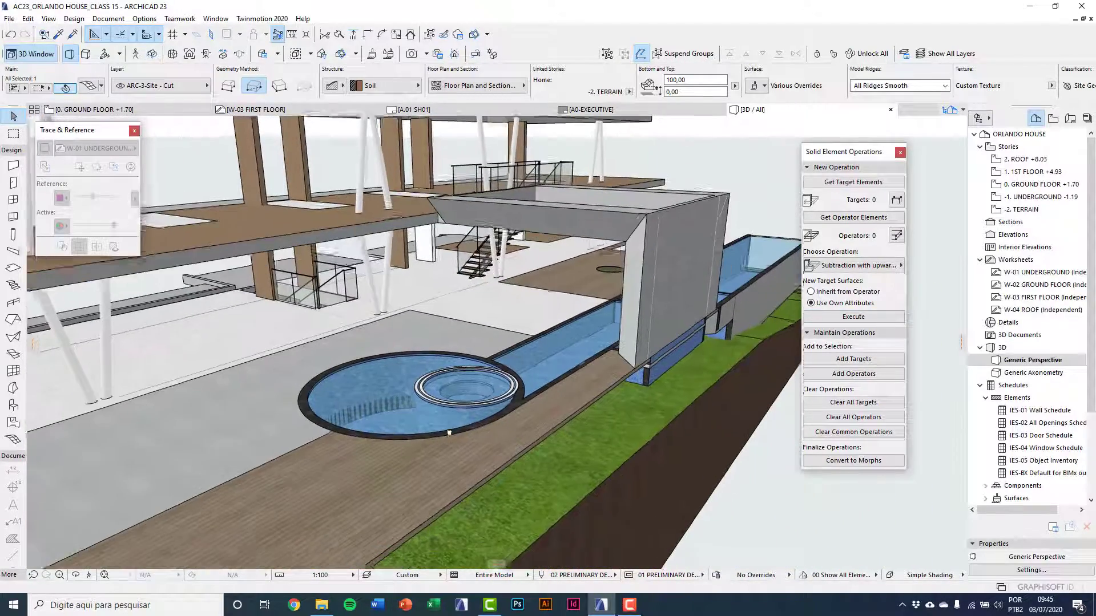
{"action": "key", "text": "Escape"}
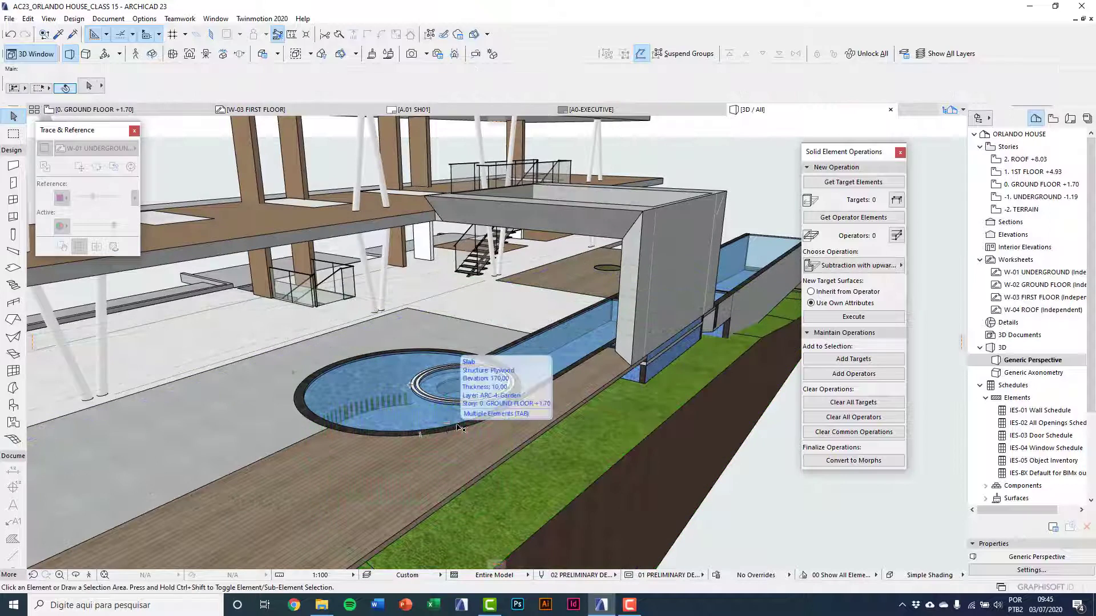
{"action": "middle_click_drag", "start_coordinate": [534, 480], "coordinate": [515, 294]}
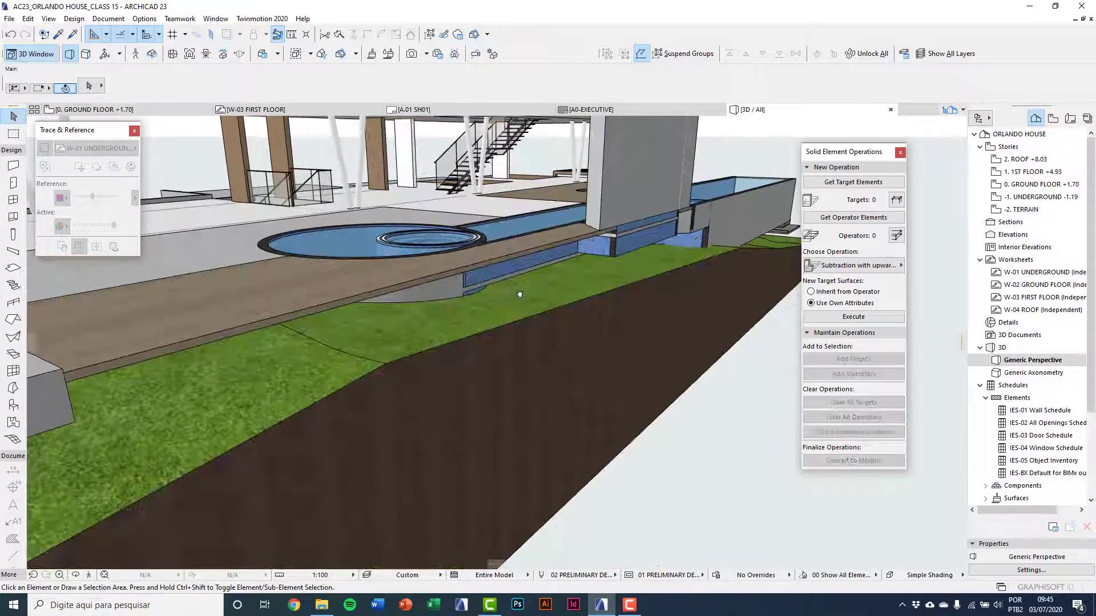
Isolate the terrain mesh in 3D, examine the cut along the round pool's edge, and show the whole model again.
{"action": "left_click", "coordinate": [520, 364]}
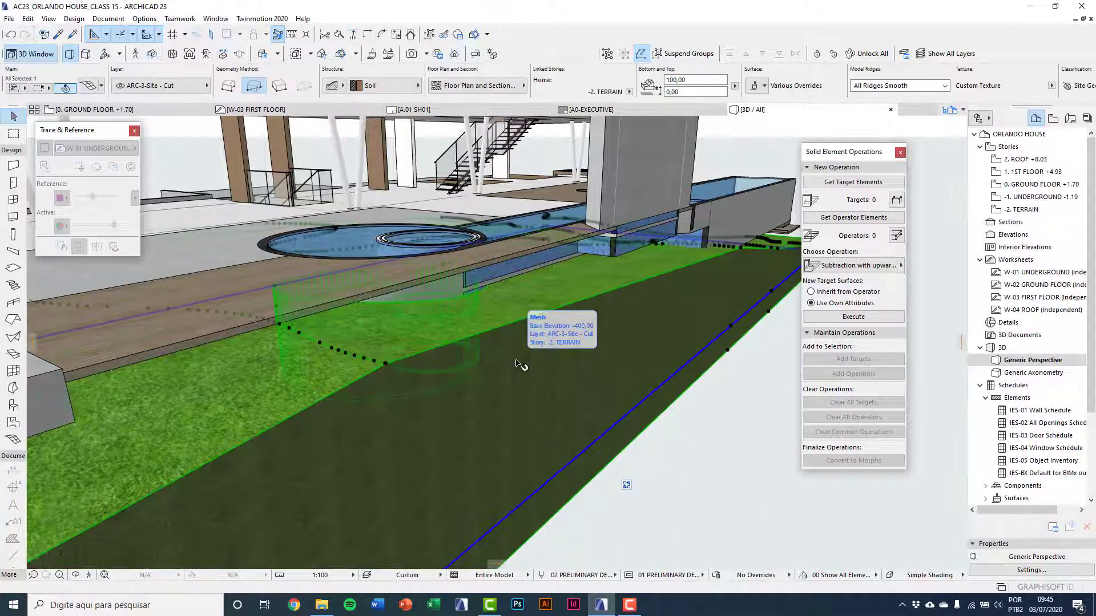
{"action": "key", "text": "F5"}
{"action": "middle_click_drag", "start_coordinate": [565, 365], "coordinate": [474, 370], "text": "shift"}
{"action": "scroll", "coordinate": [448, 328], "scroll_direction": "up", "scroll_amount": 5}
{"action": "key", "text": "Escape"}
{"action": "scroll", "coordinate": [474, 370], "scroll_direction": "up", "scroll_amount": 5}
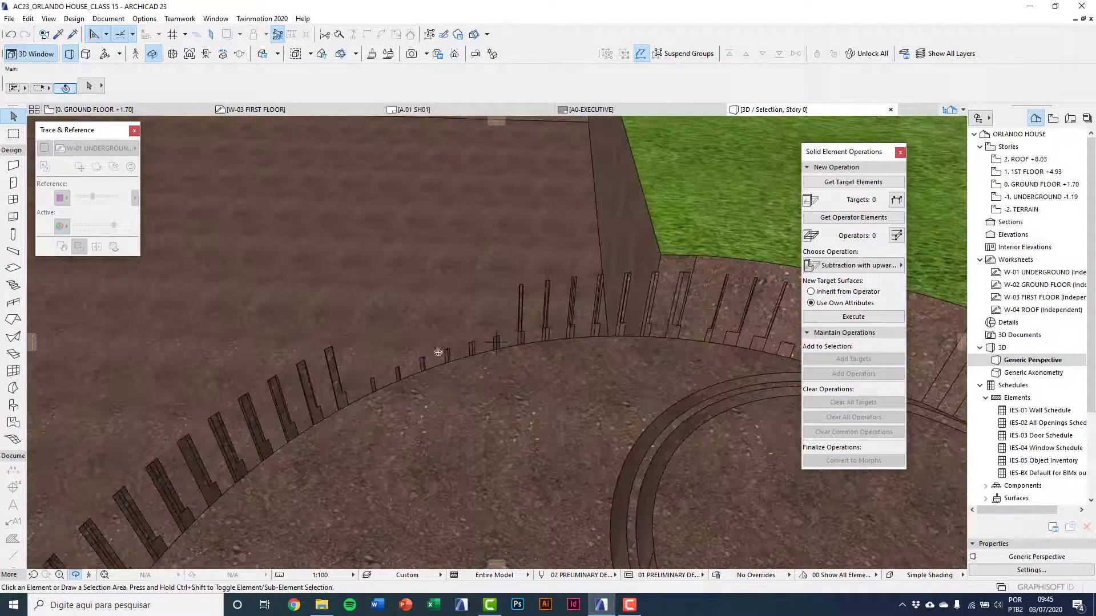
{"action": "middle_click_drag", "start_coordinate": [389, 384], "coordinate": [293, 306], "text": "shift"}
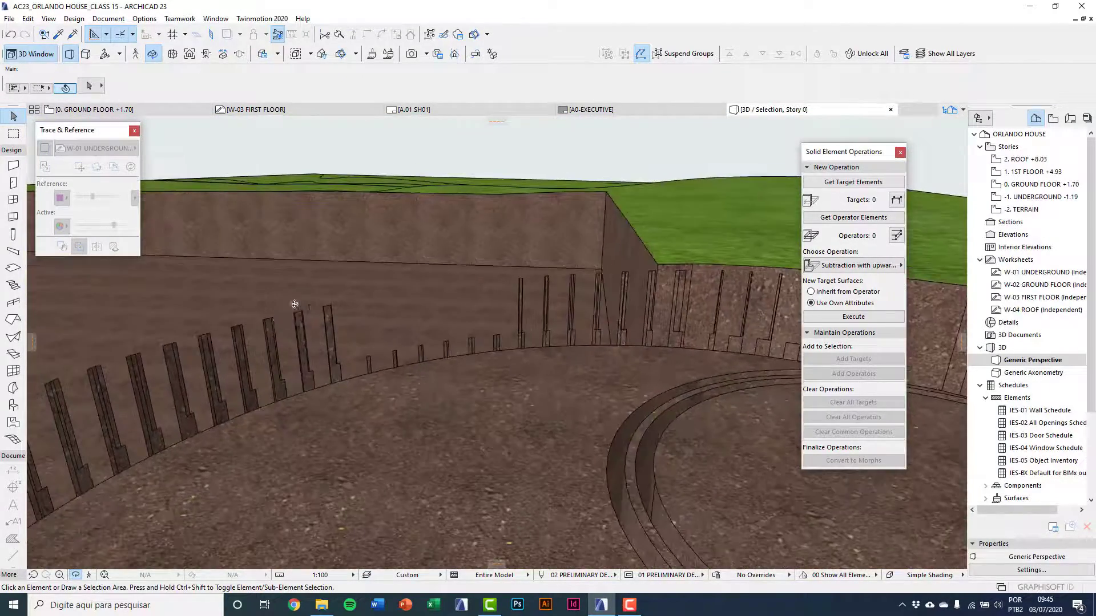
{"action": "scroll", "coordinate": [293, 306], "scroll_direction": "down", "scroll_amount": 6}
{"action": "middle_click_drag", "start_coordinate": [425, 349], "coordinate": [438, 379], "text": "shift"}
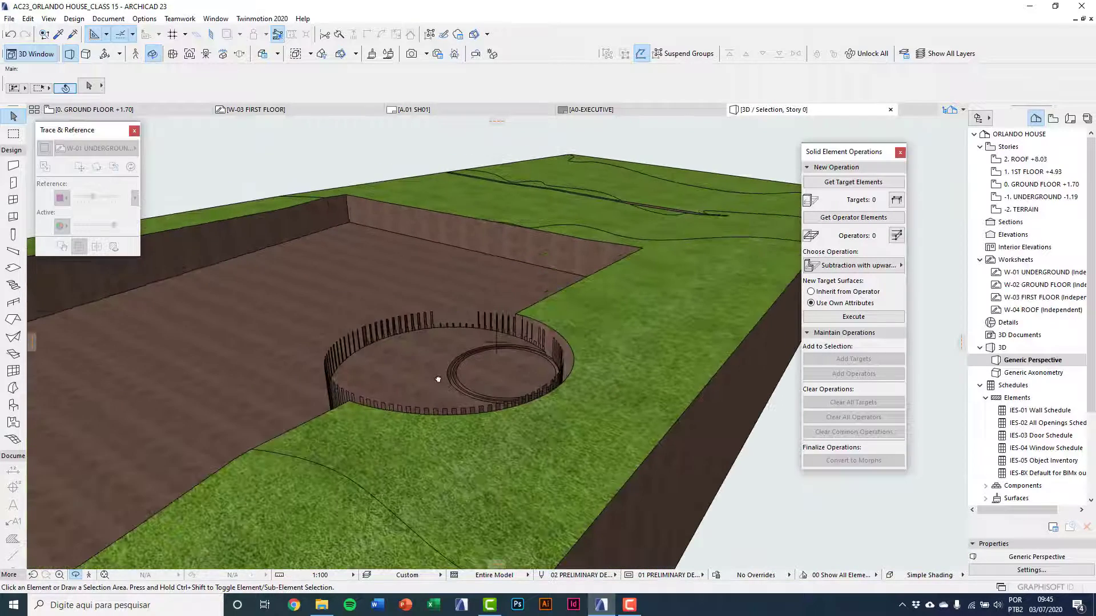
{"action": "scroll", "coordinate": [524, 347], "scroll_direction": "down", "scroll_amount": 5}
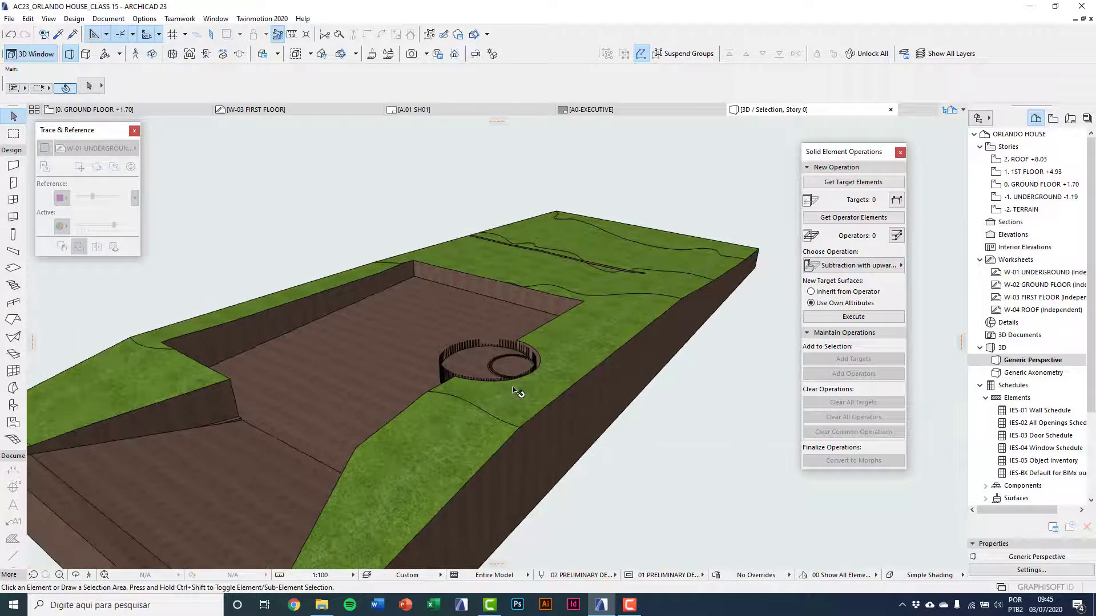
{"action": "key", "text": "F5"}
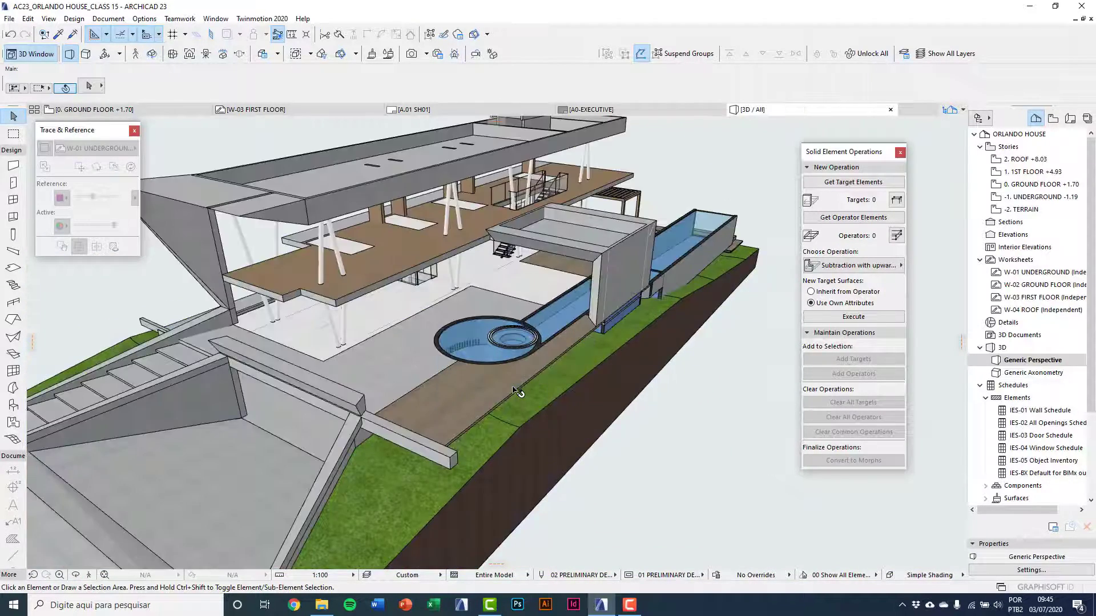
{"action": "scroll", "coordinate": [548, 426], "scroll_direction": "up", "scroll_amount": 3}
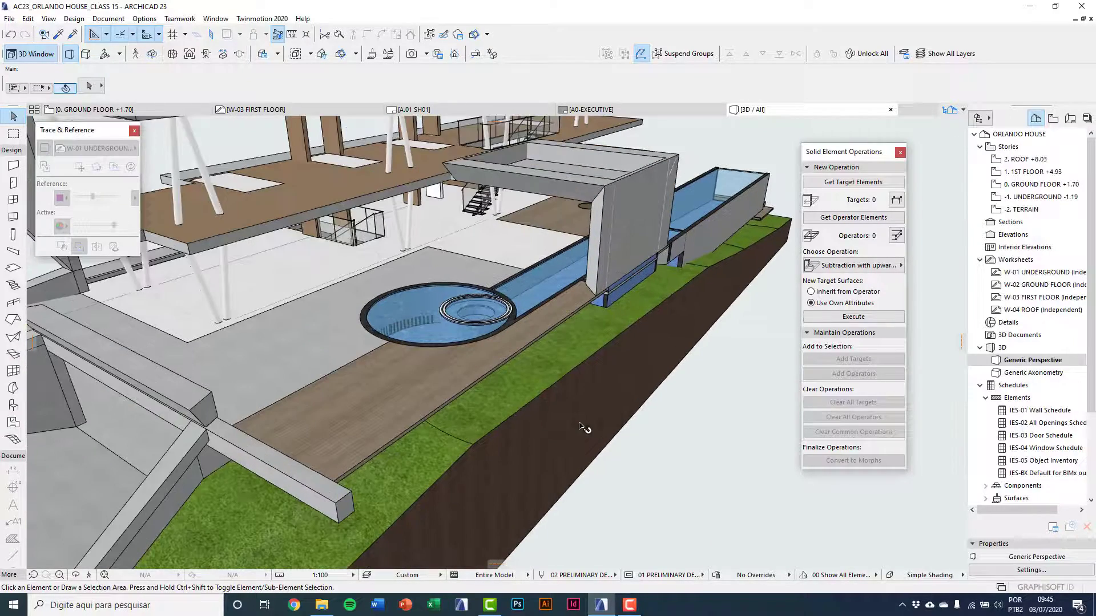
{"action": "middle_click_drag", "start_coordinate": [582, 426], "coordinate": [480, 360], "text": "shift"}
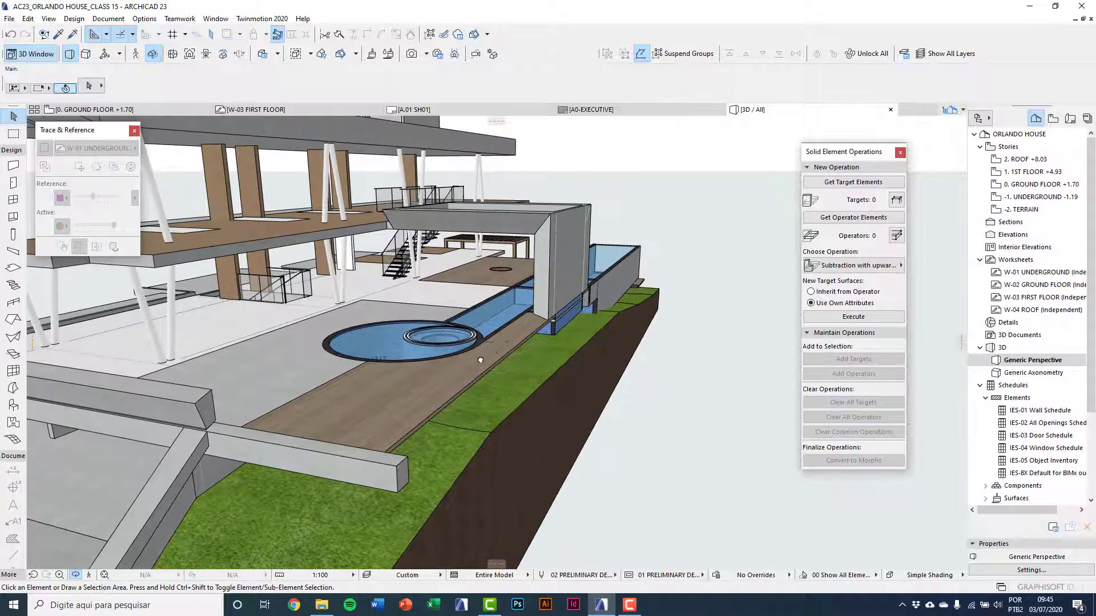
In the -1. UNDERGROUND plan, edit the wall thickness of the round pool's outer walls and check the pool in 3D.
{"action": "key", "text": "F2"}
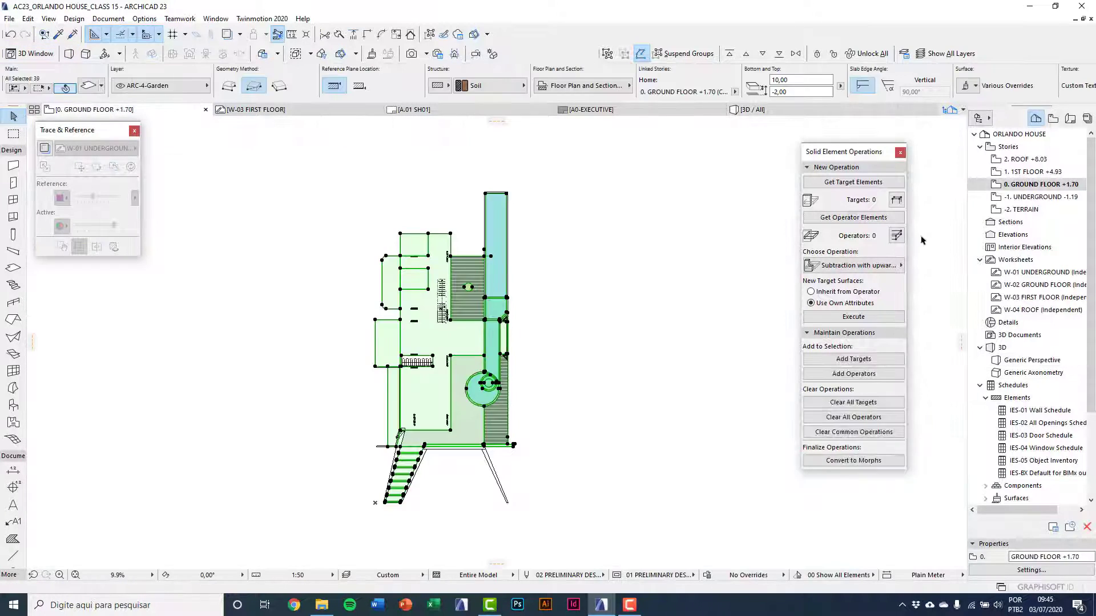
{"action": "key", "text": "Escape"}
{"action": "double_click", "coordinate": [1019, 197]}
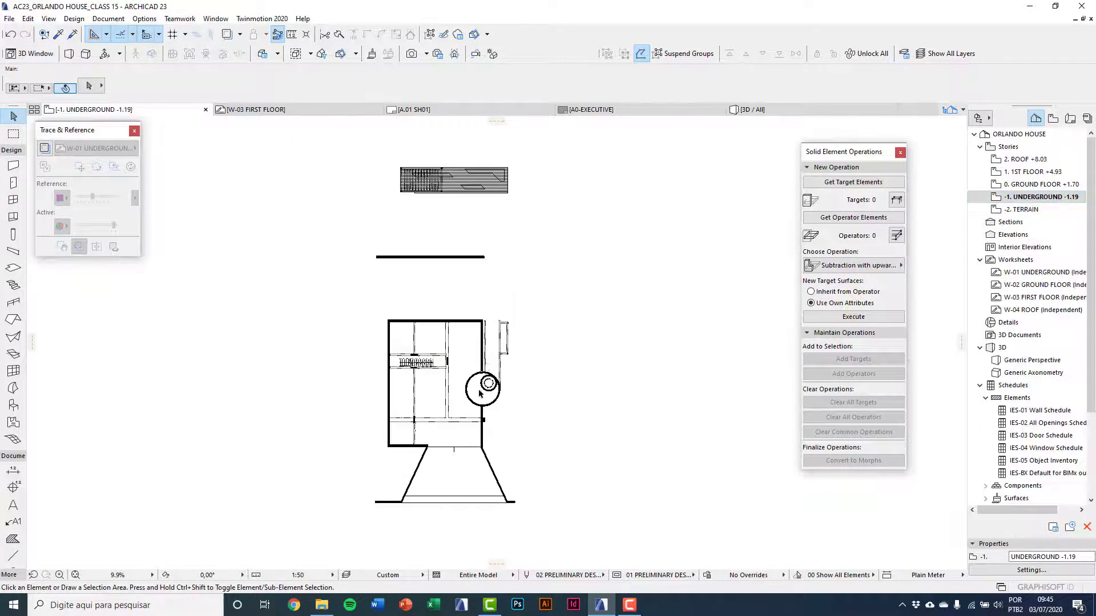
{"action": "scroll", "coordinate": [482, 388], "scroll_direction": "up", "scroll_amount": 10}
{"action": "left_click", "coordinate": [406, 184]}
{"action": "scroll", "coordinate": [332, 293], "scroll_direction": "up", "scroll_amount": 3}
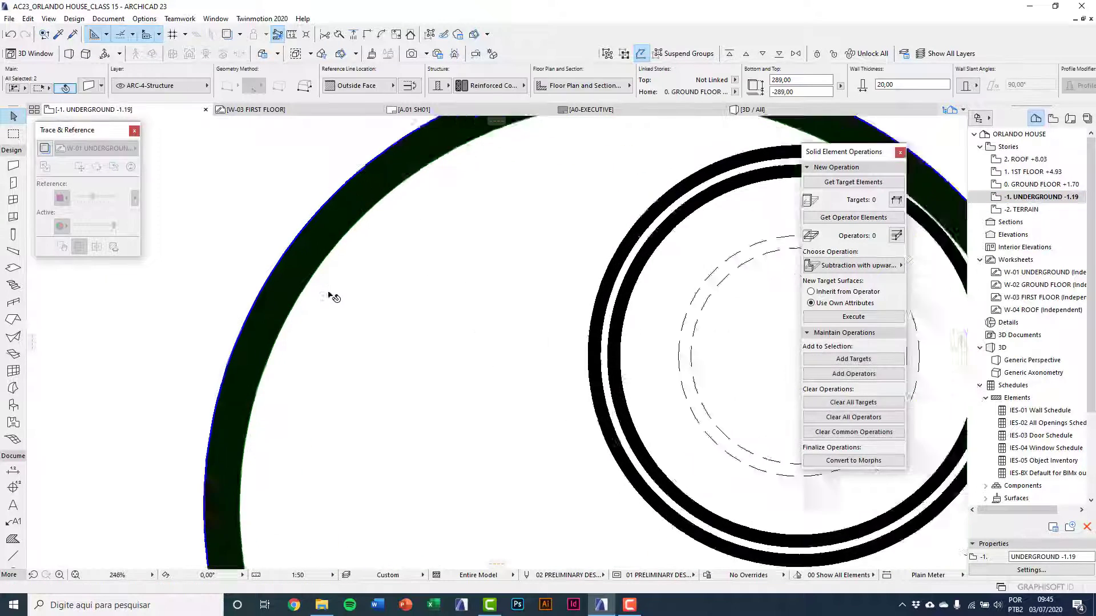
{"action": "scroll", "coordinate": [293, 296], "scroll_direction": "down", "scroll_amount": 6}
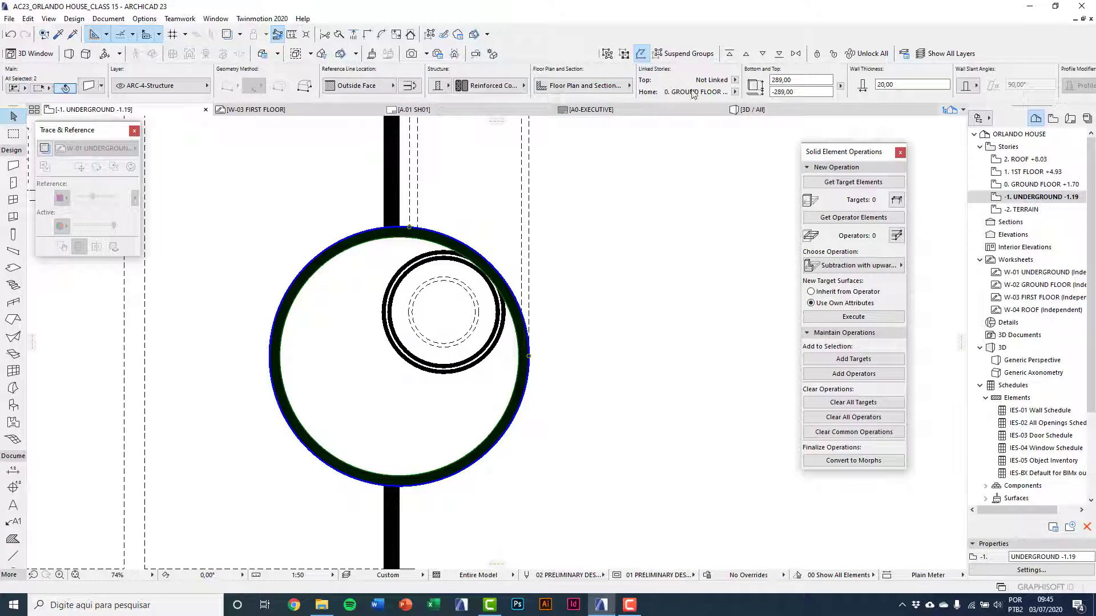
{"action": "left_click", "coordinate": [888, 84]}
{"action": "left_click", "coordinate": [670, 323]}
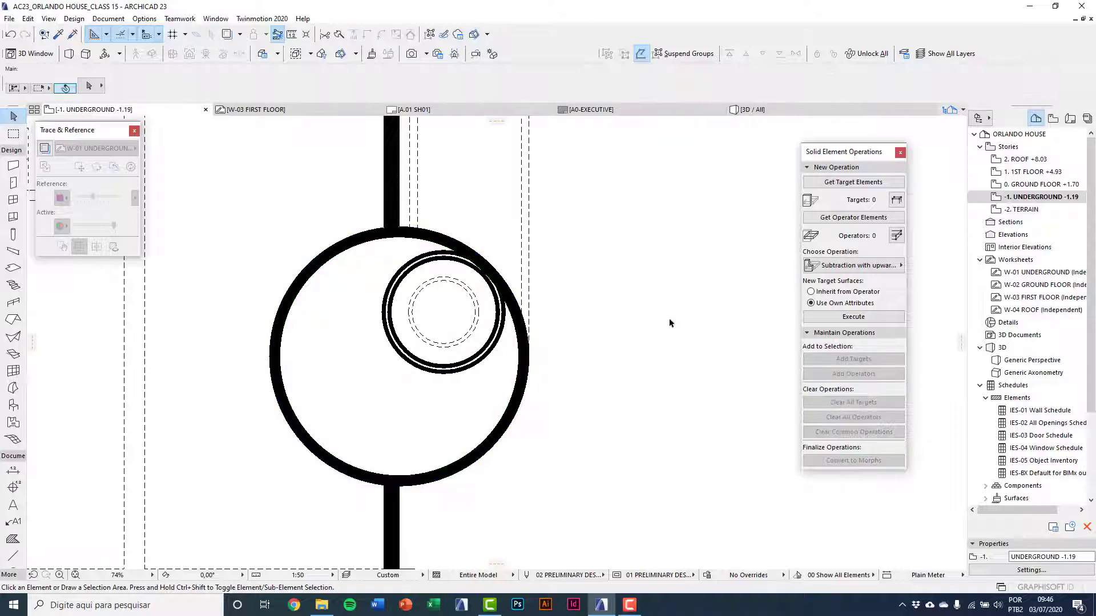
{"action": "key", "text": "F3"}
{"action": "scroll", "coordinate": [446, 351], "scroll_direction": "up", "scroll_amount": 3}
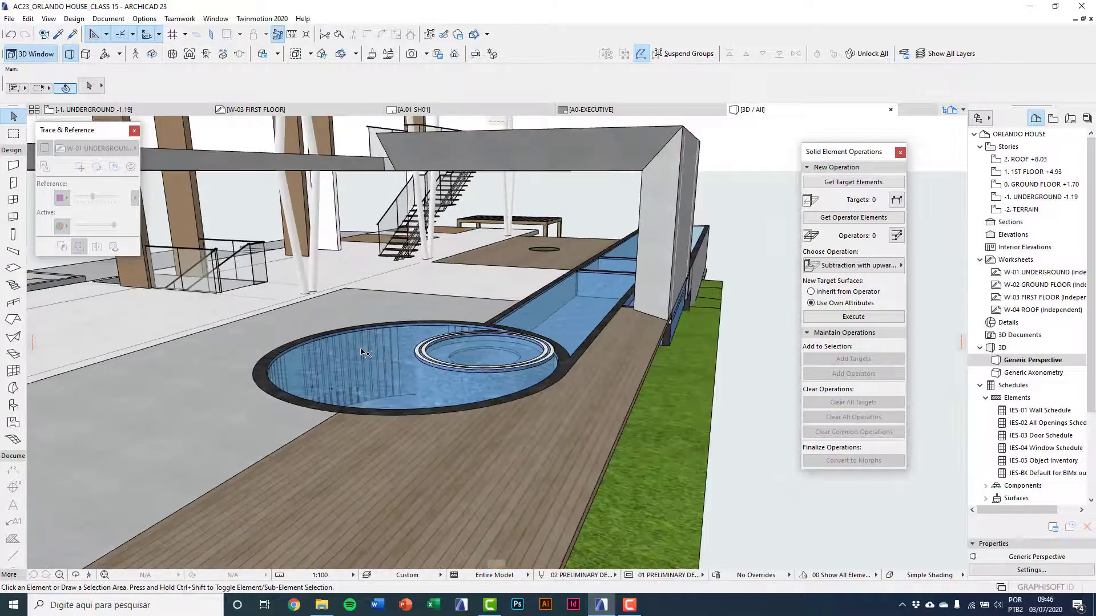
Set the thickness of the round pool's outer walls to 20,10 in the underground plan and check the pool in 3D.
{"action": "key", "text": "F2"}
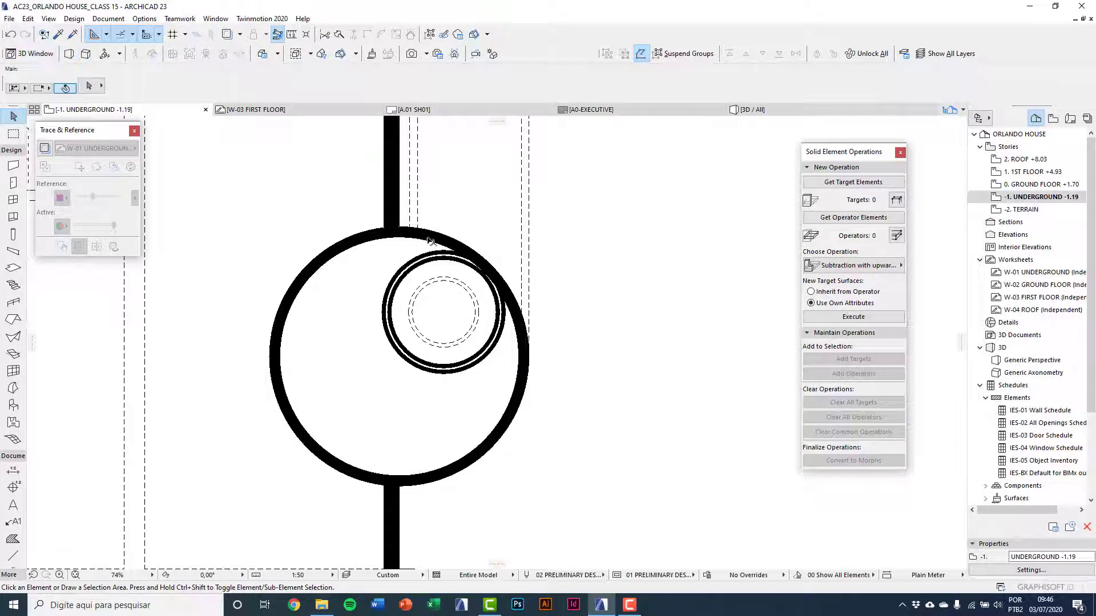
{"action": "left_click", "coordinate": [426, 236]}
{"action": "left_click", "coordinate": [896, 81]}
{"action": "double_click", "coordinate": [888, 84]}
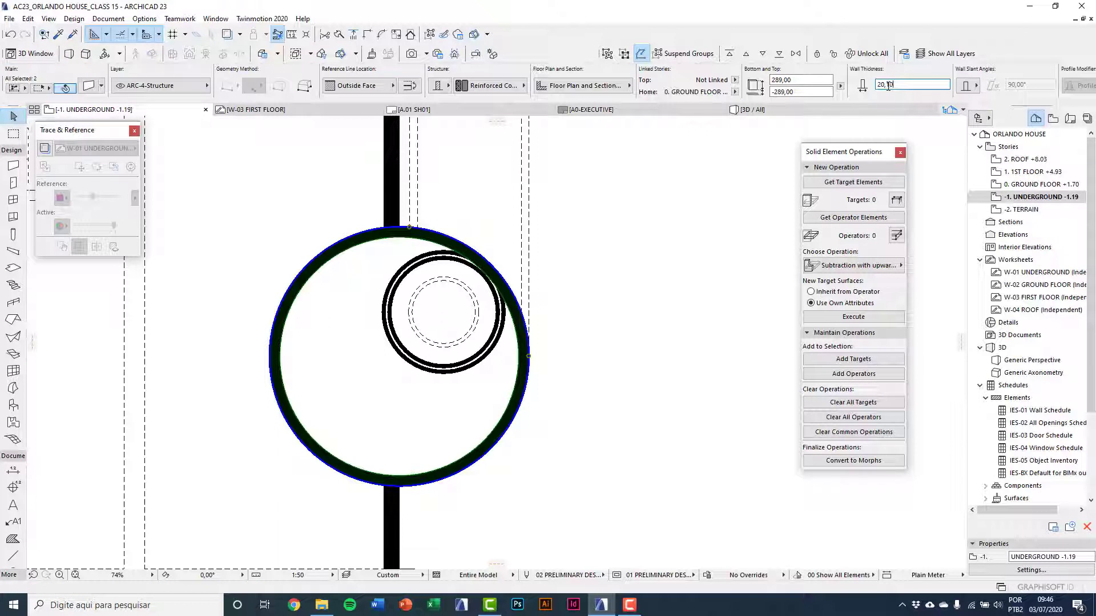
{"action": "key", "text": "Return"}
{"action": "key", "text": "Escape"}
{"action": "left_click", "coordinate": [759, 110]}
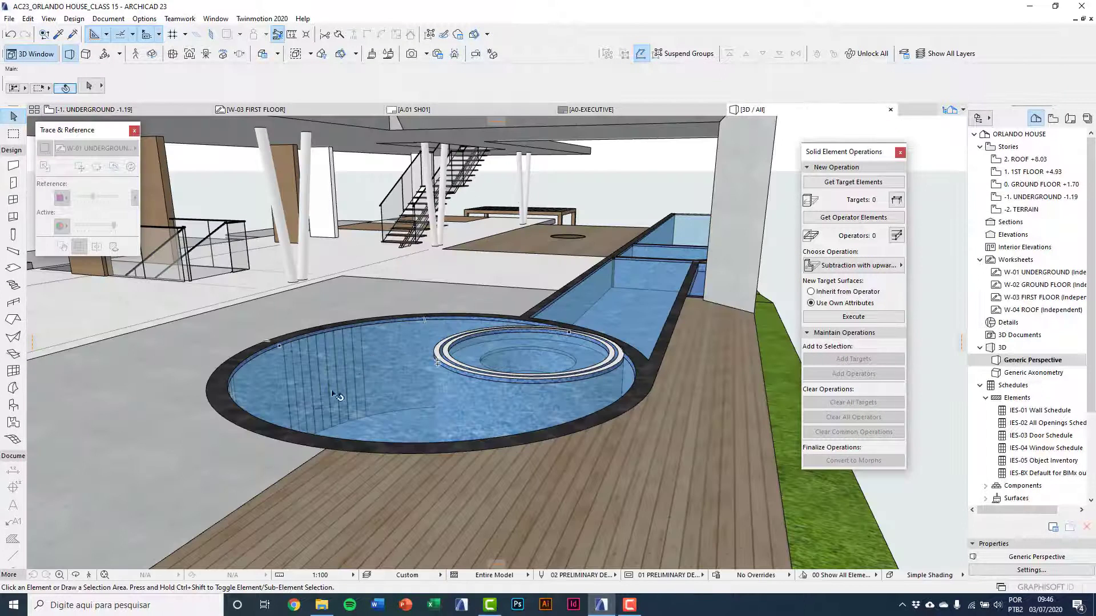
{"action": "scroll", "coordinate": [332, 392], "scroll_direction": "up", "scroll_amount": 4}
Adjust the thickness of the round pool's outer walls once more and inspect the pool and surrounding terrain in 3D.
{"action": "key", "text": "F2"}
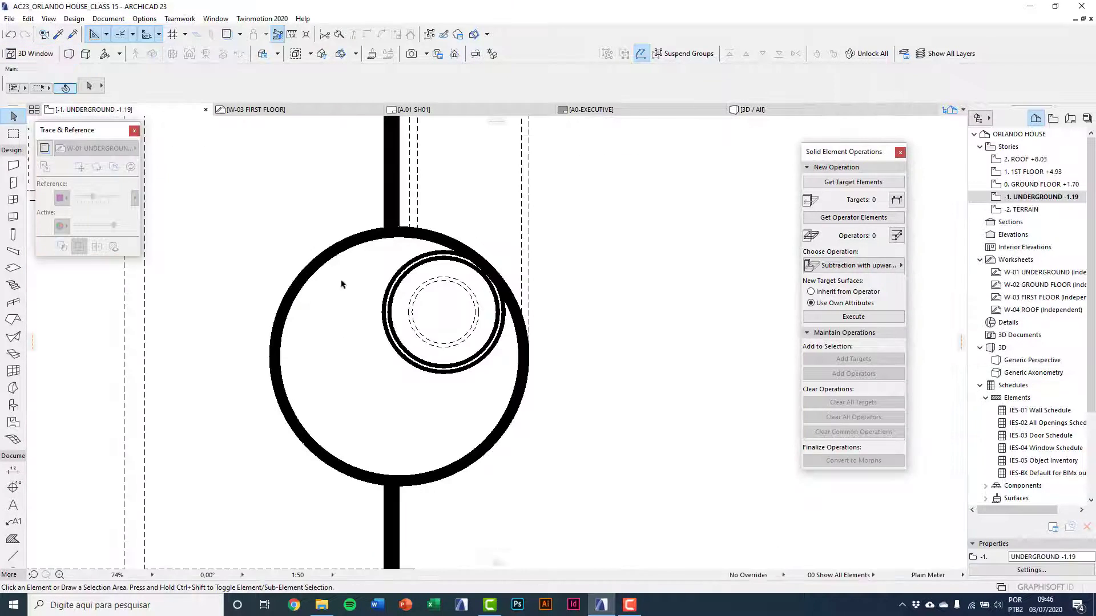
{"action": "left_click", "coordinate": [417, 237]}
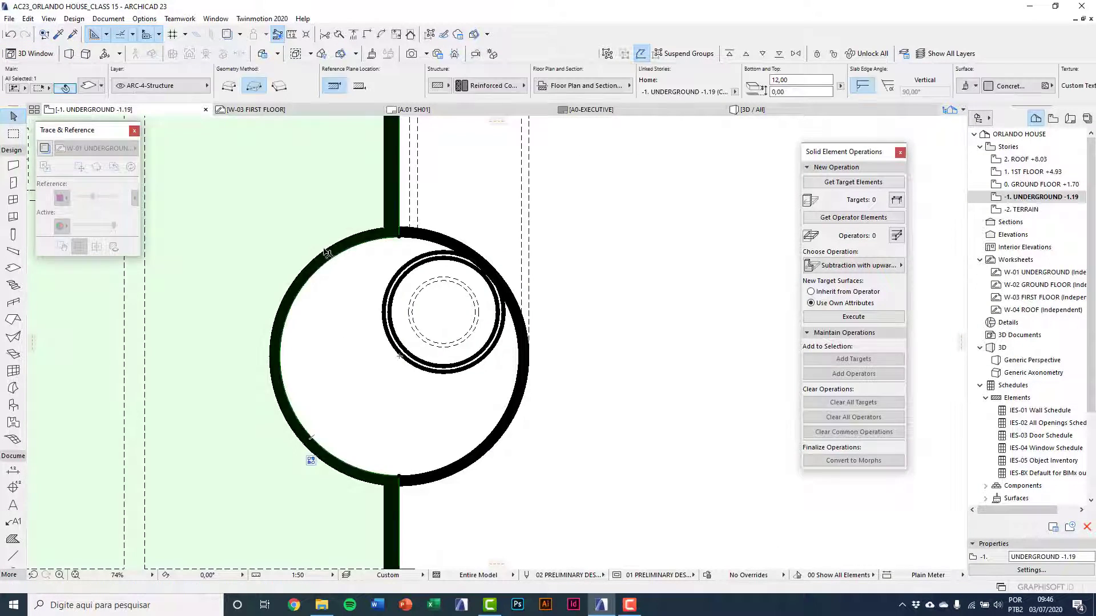
{"action": "left_click", "coordinate": [372, 239]}
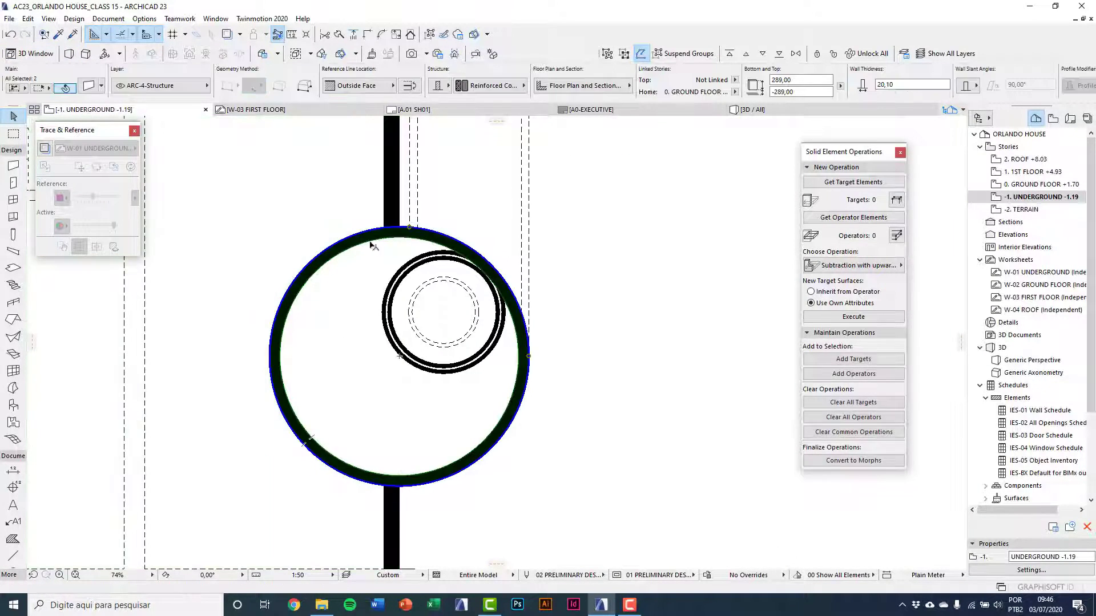
{"action": "left_click", "coordinate": [899, 84]}
{"action": "key", "text": "Return"}
{"action": "key", "text": "F3"}
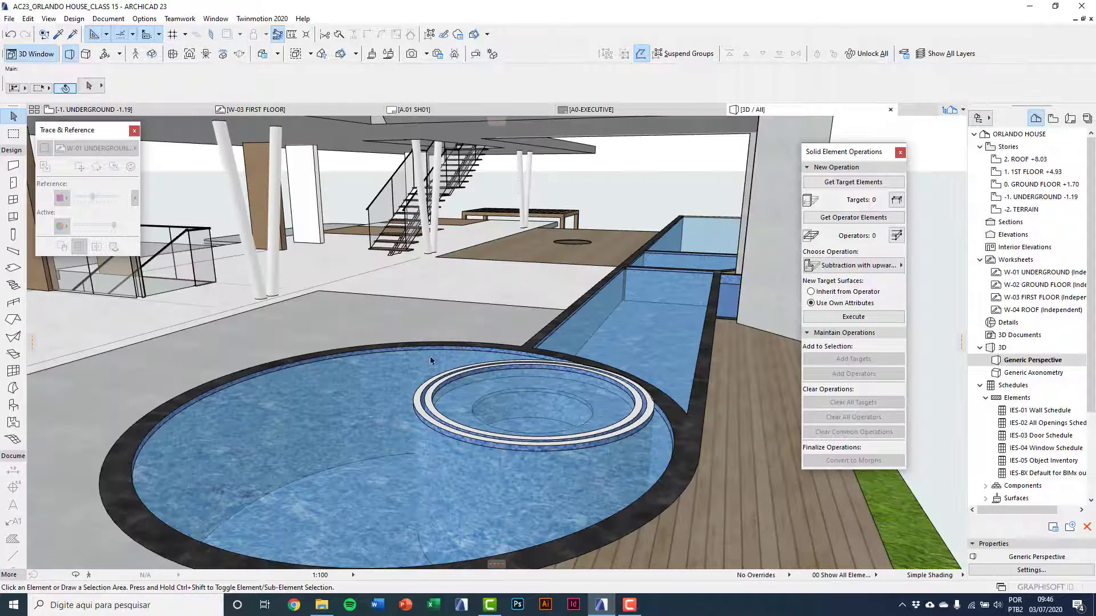
{"action": "middle_click_drag", "start_coordinate": [350, 415], "coordinate": [402, 324], "text": "shift"}
{"action": "scroll", "coordinate": [402, 324], "scroll_direction": "down", "scroll_amount": 8}
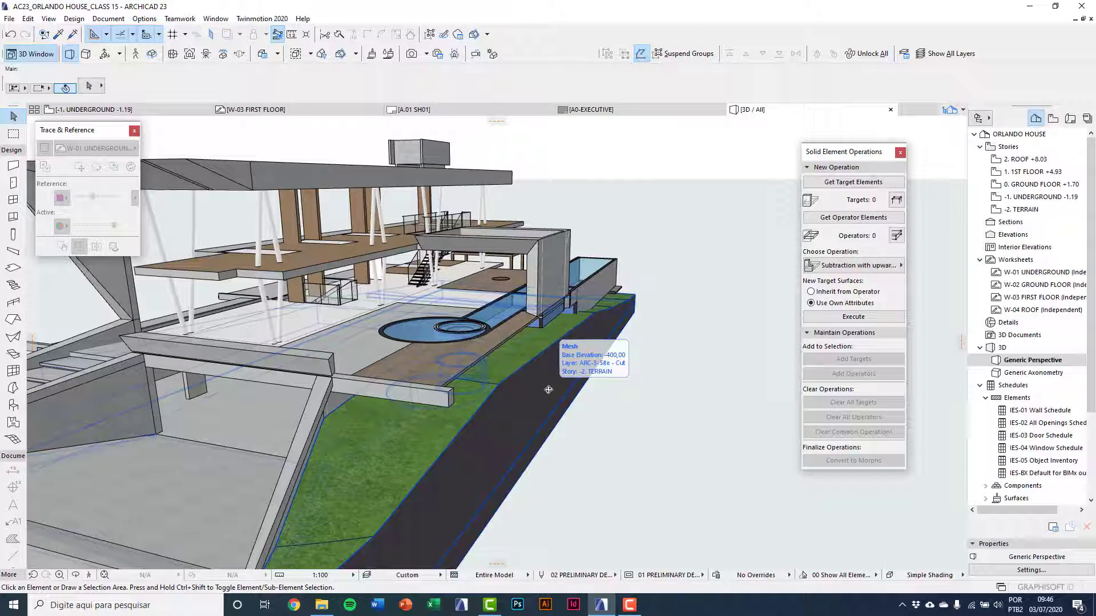
In the -2. TERRAIN plan, hide the ARC-3-Site - Cut layer and show the ARC-3-Site - Existing layer.
{"action": "double_click", "coordinate": [1063, 210]}
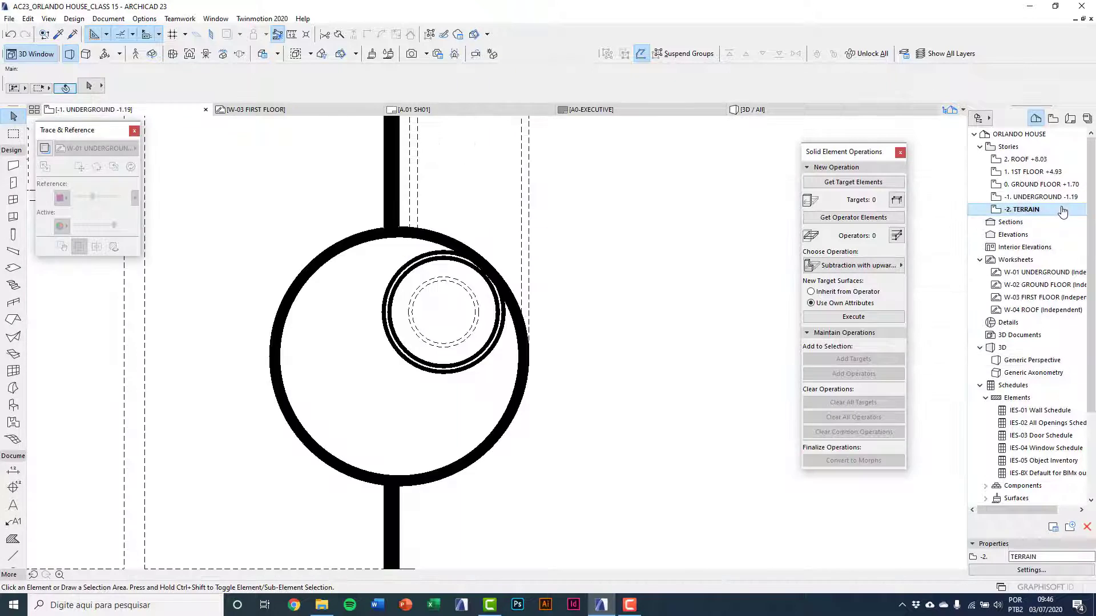
{"action": "scroll", "coordinate": [569, 347], "scroll_direction": "down", "scroll_amount": 8}
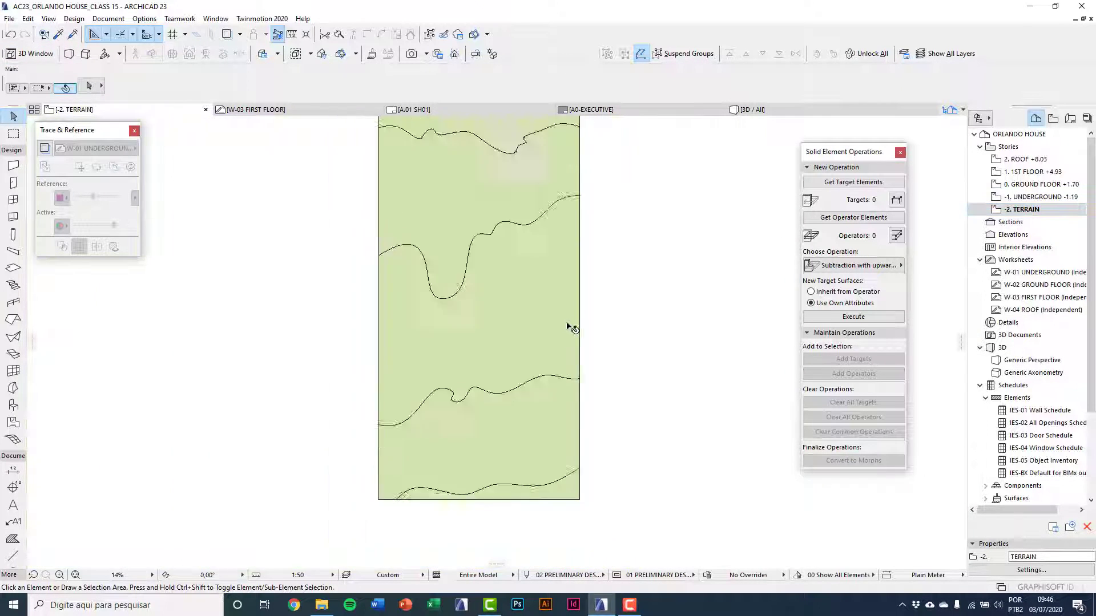
{"action": "key", "text": "ctrl+l"}
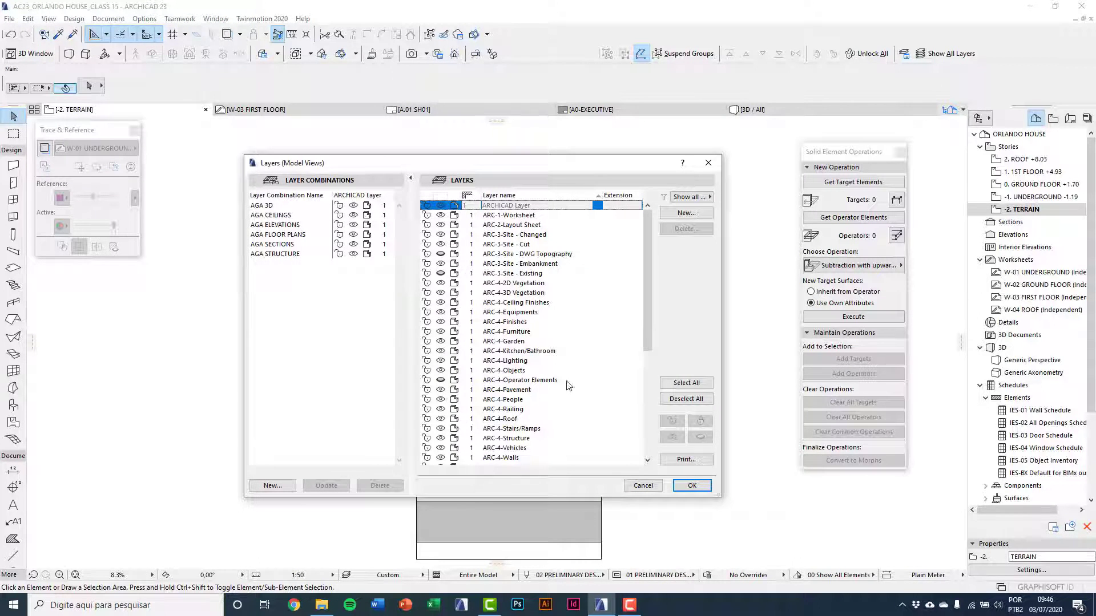
{"action": "left_click", "coordinate": [444, 245]}
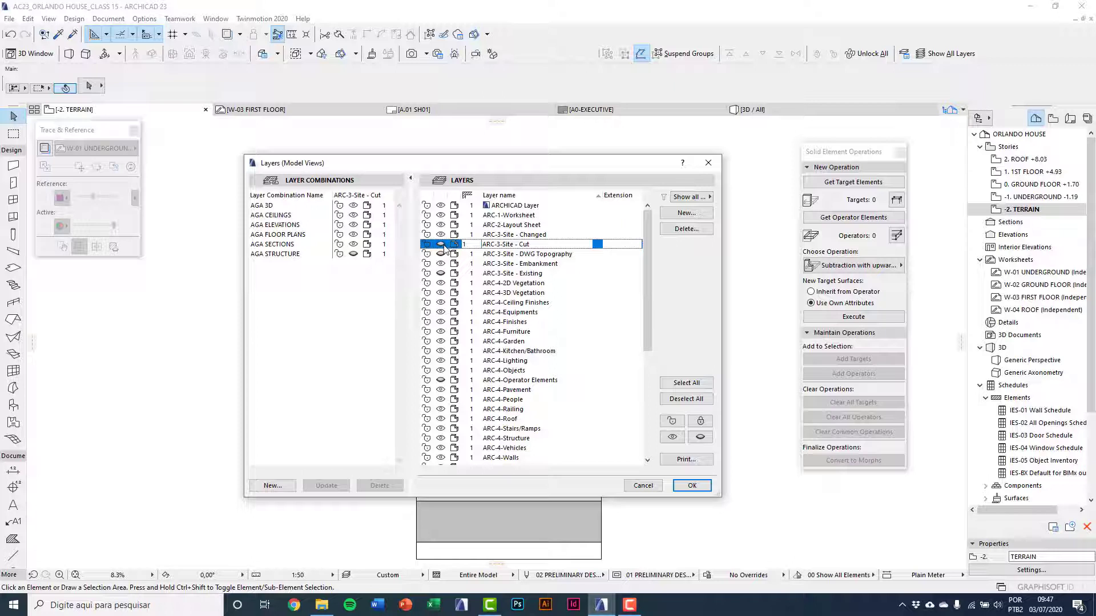
{"action": "left_click", "coordinate": [485, 274]}
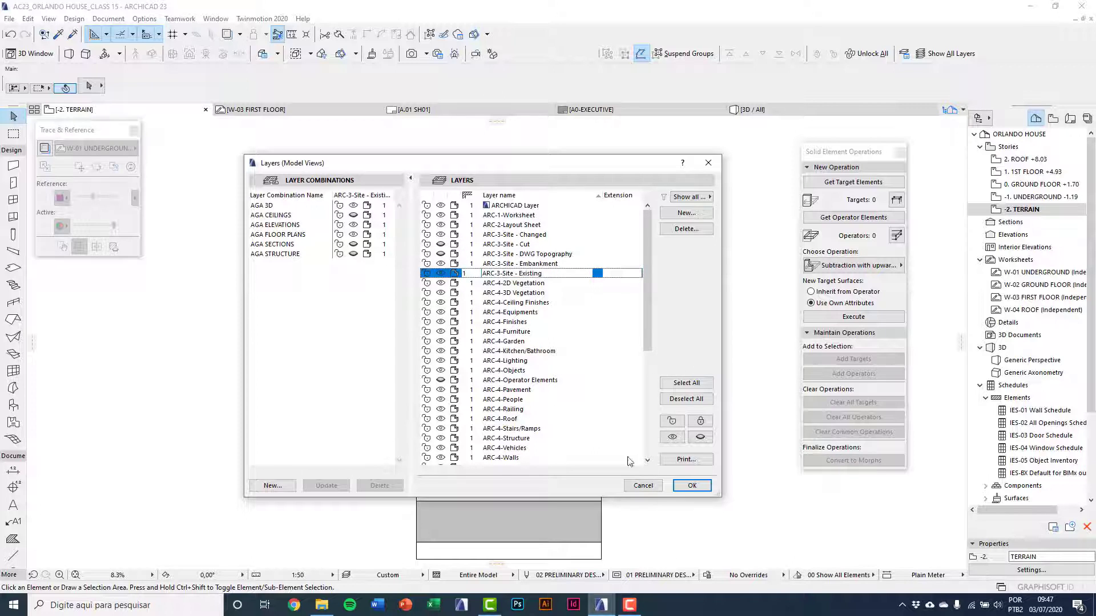
{"action": "left_click", "coordinate": [694, 485]}
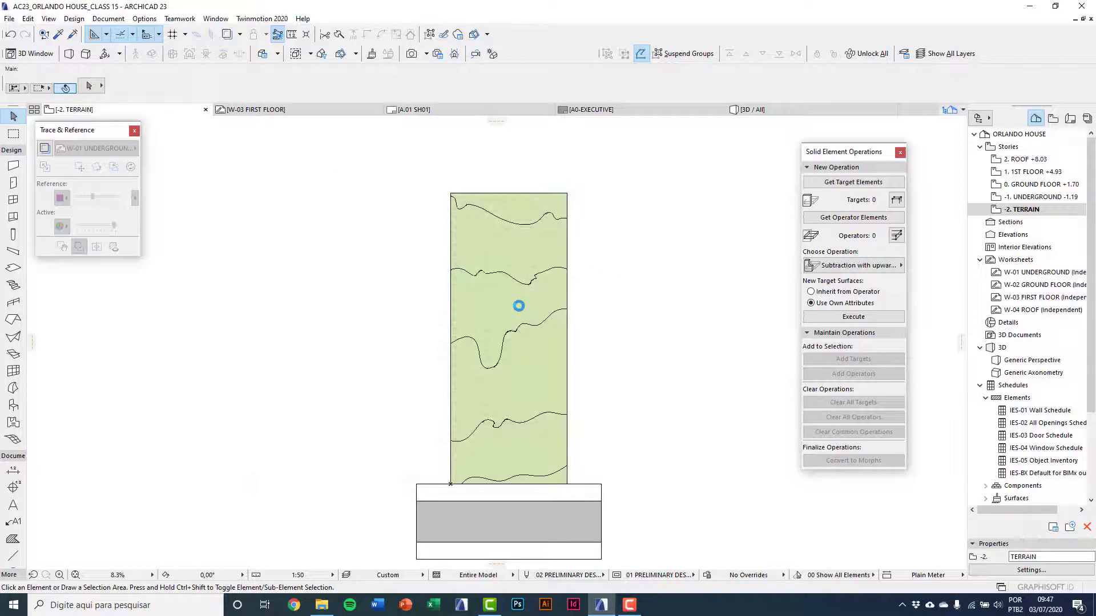
Drag a copy of the existing terrain mesh beside the original and assign it to the ARC-3-Site - Embankment layer.
{"action": "left_click", "coordinate": [517, 306]}
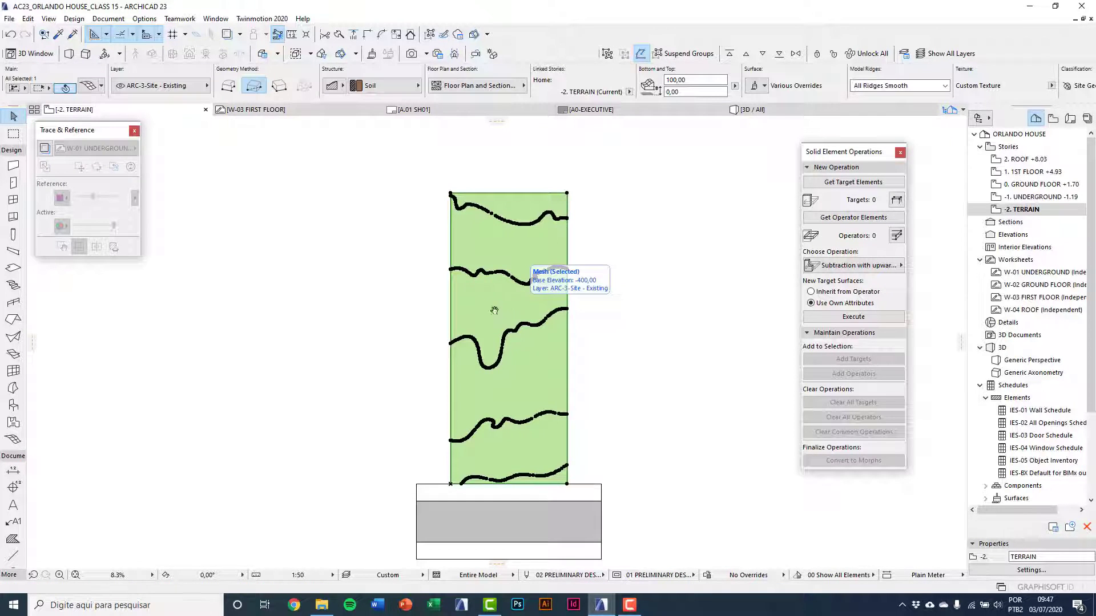
{"action": "middle_click_drag", "start_coordinate": [494, 311], "coordinate": [401, 347]}
{"action": "key", "text": "ctrl+alt+d"}
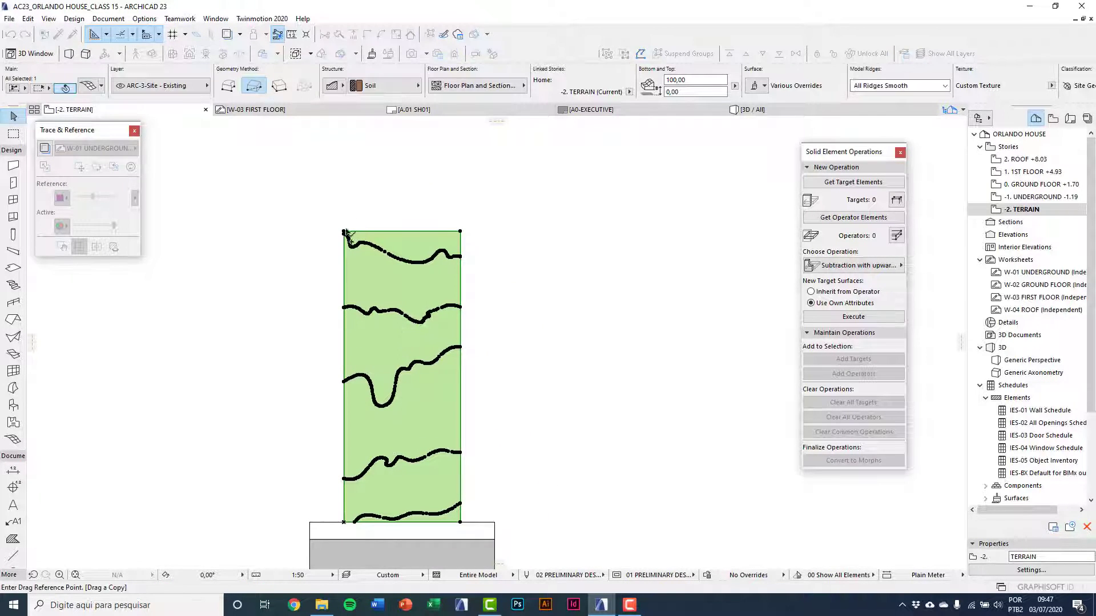
{"action": "left_click", "coordinate": [343, 231]}
{"action": "left_click", "coordinate": [591, 261]}
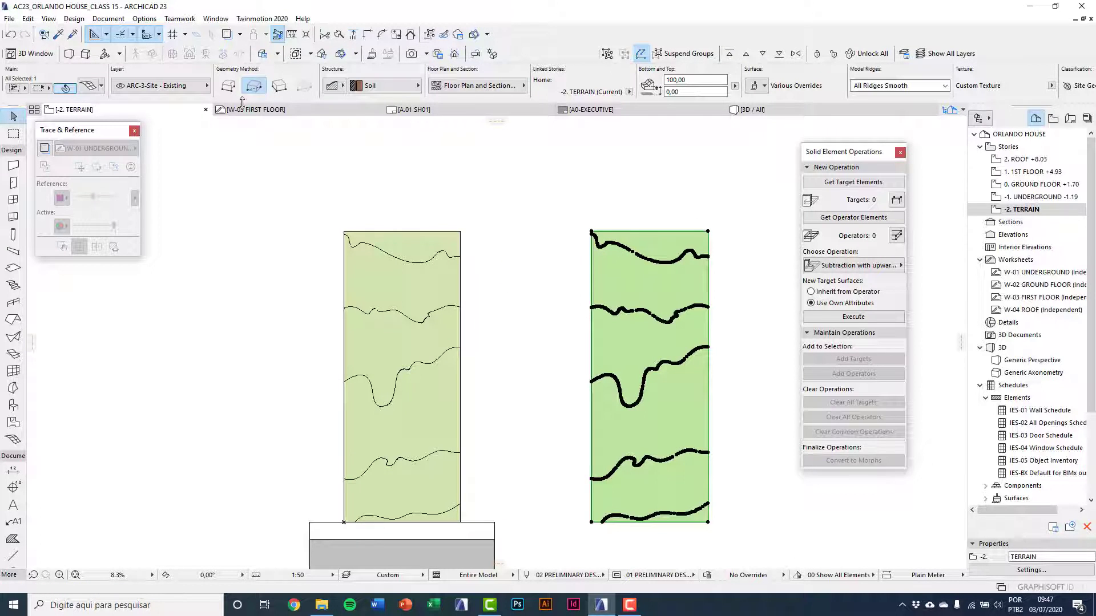
{"action": "left_click", "coordinate": [206, 91]}
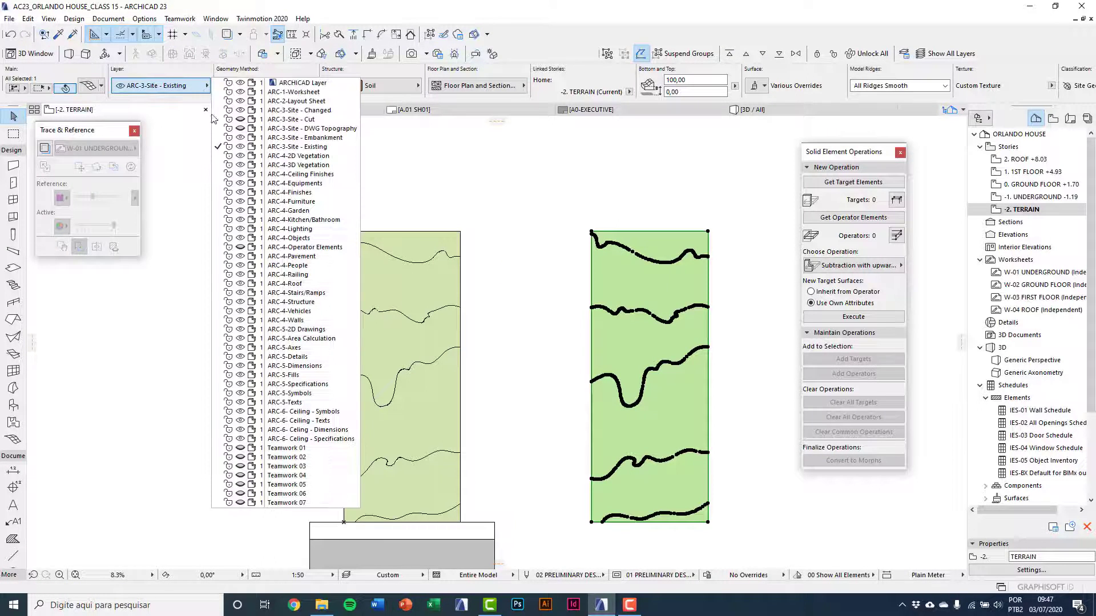
{"action": "left_click", "coordinate": [314, 138]}
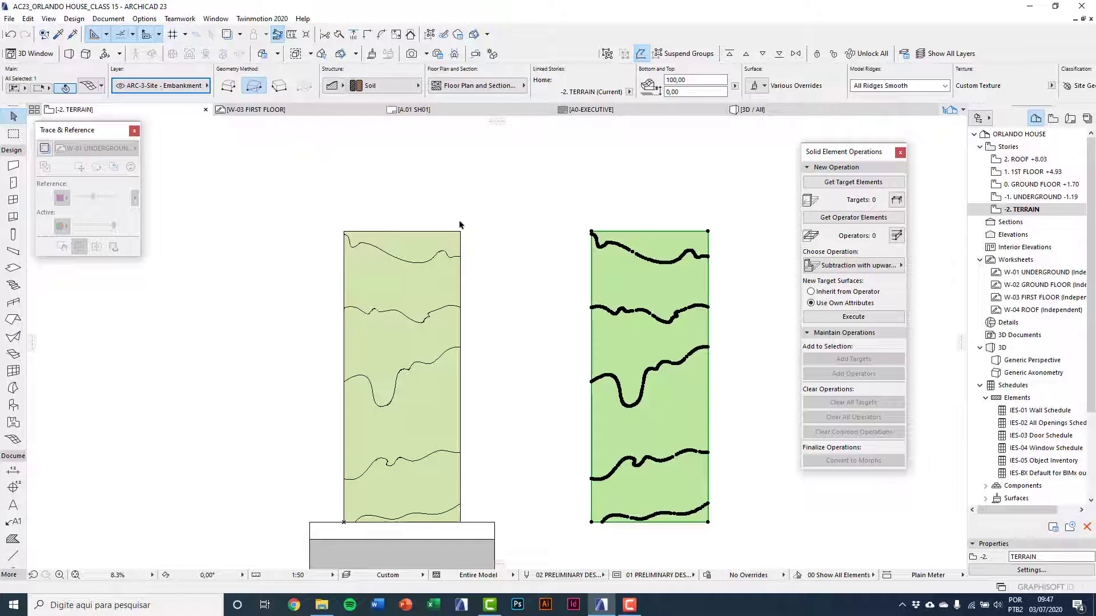
Move the Embankment mesh copy from its upper corner back onto the matching corner of the existing terrain mesh.
{"action": "key", "text": "ctrl+d"}
{"action": "left_click", "coordinate": [591, 232]}
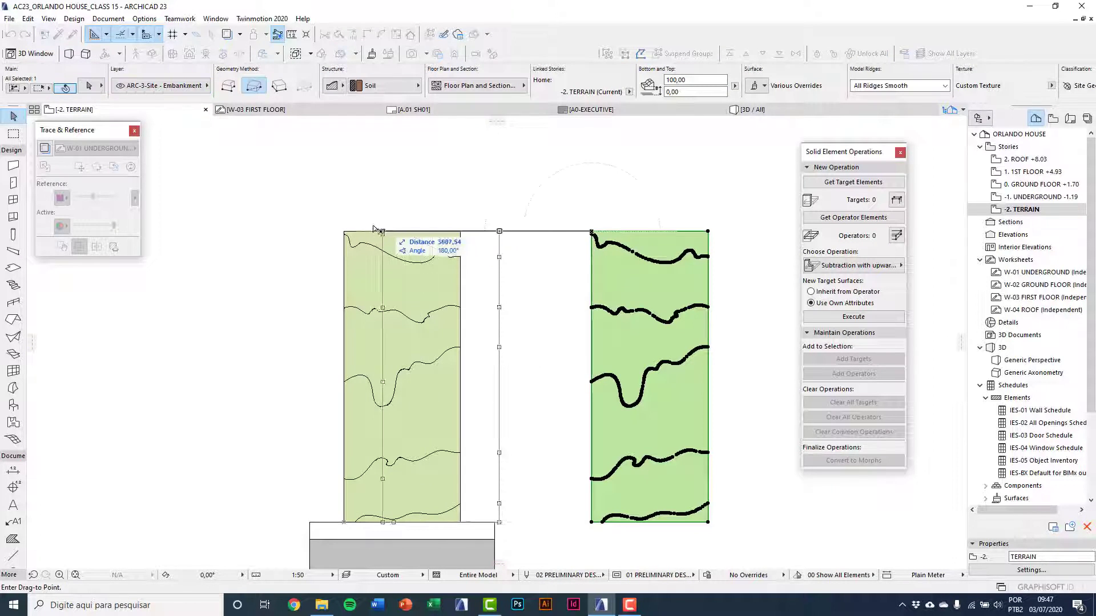
{"action": "left_click", "coordinate": [344, 233]}
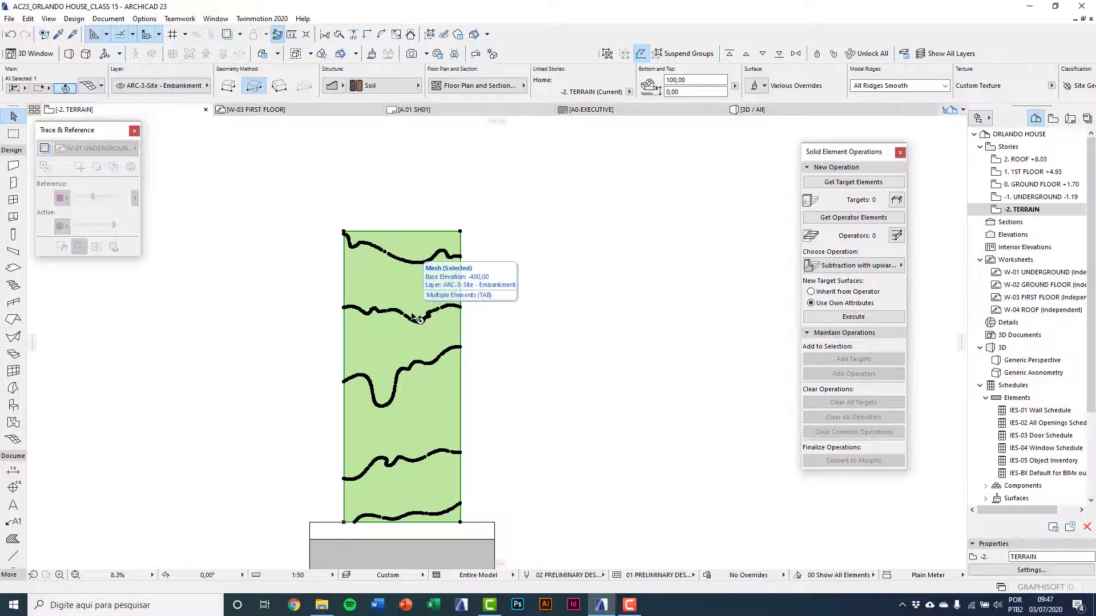
{"action": "left_click", "coordinate": [568, 313]}
Hide the ARC-3-Site - Existing layer, leaving the ARC-3-Site - Embankment layer shown.
{"action": "key", "text": "ctrl+l"}
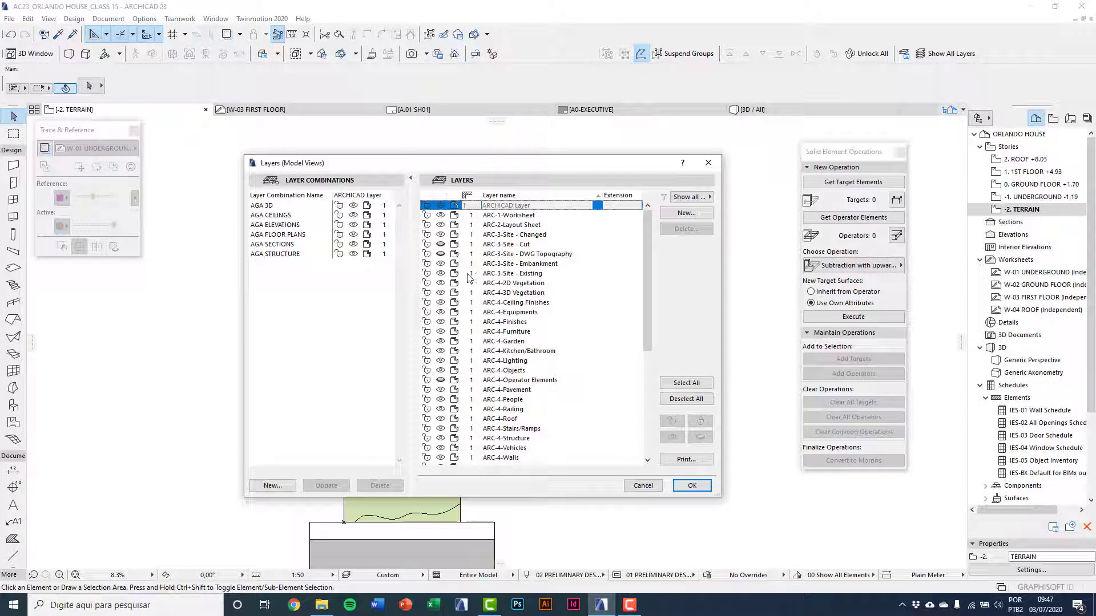
{"action": "left_click", "coordinate": [442, 274]}
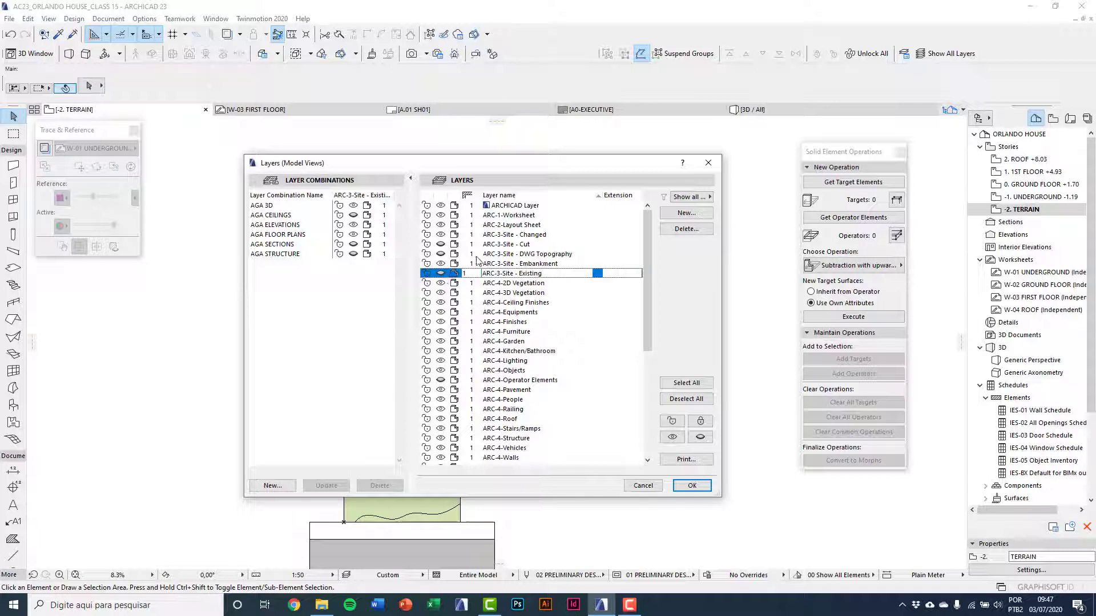
{"action": "left_click", "coordinate": [511, 264]}
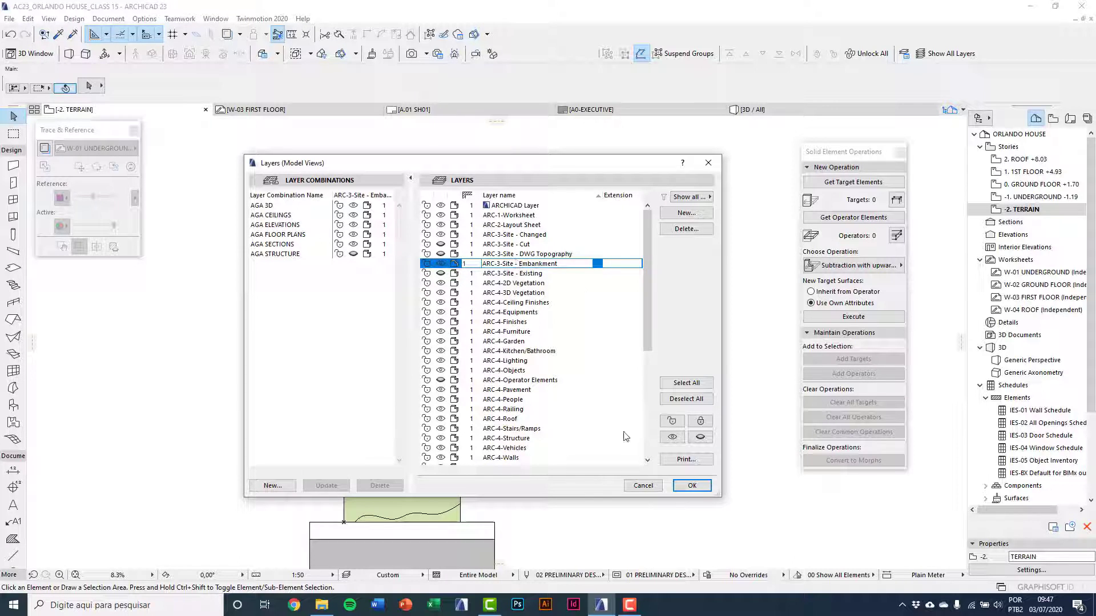
{"action": "left_click", "coordinate": [683, 481]}
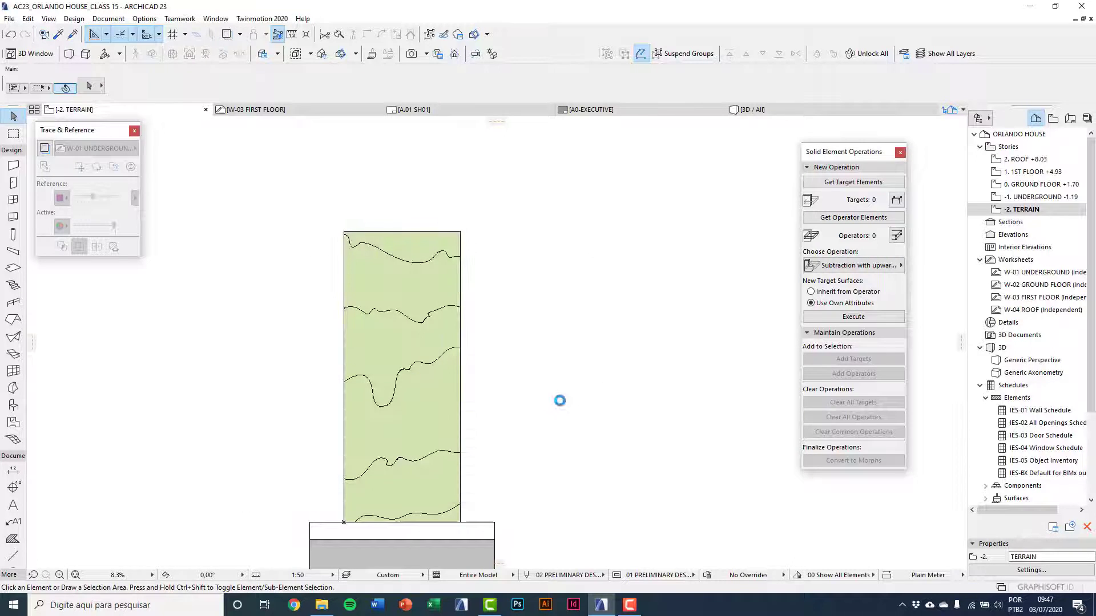
In the 3D view, hide the ARC-3-Site - Cut layer and check that the terrain mesh is on the Embankment layer.
{"action": "key", "text": "F3"}
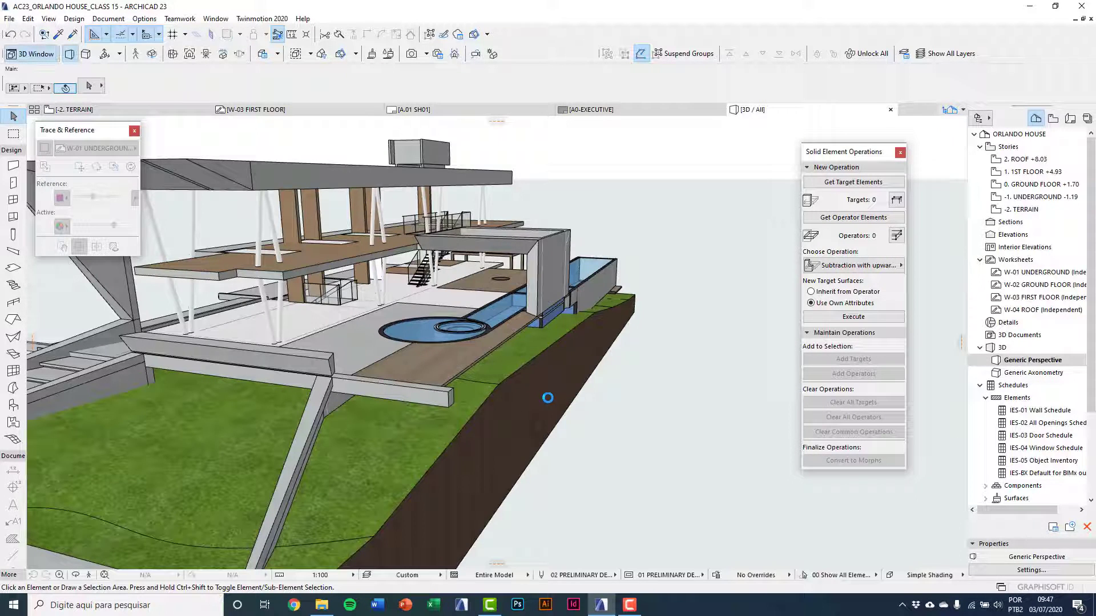
{"action": "key", "text": "ctrl+l"}
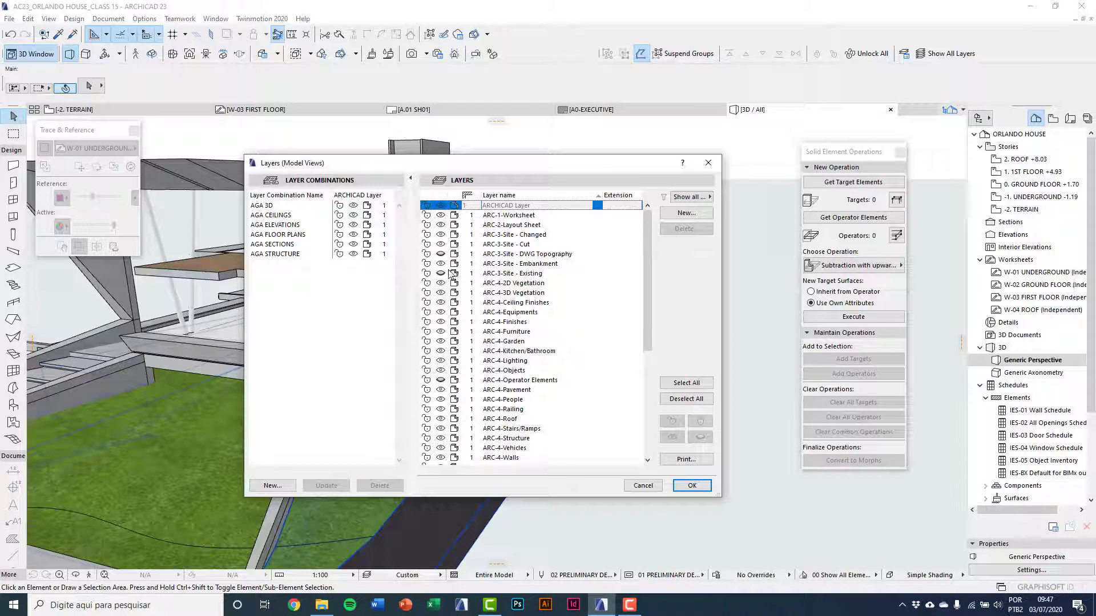
{"action": "left_click", "coordinate": [440, 244]}
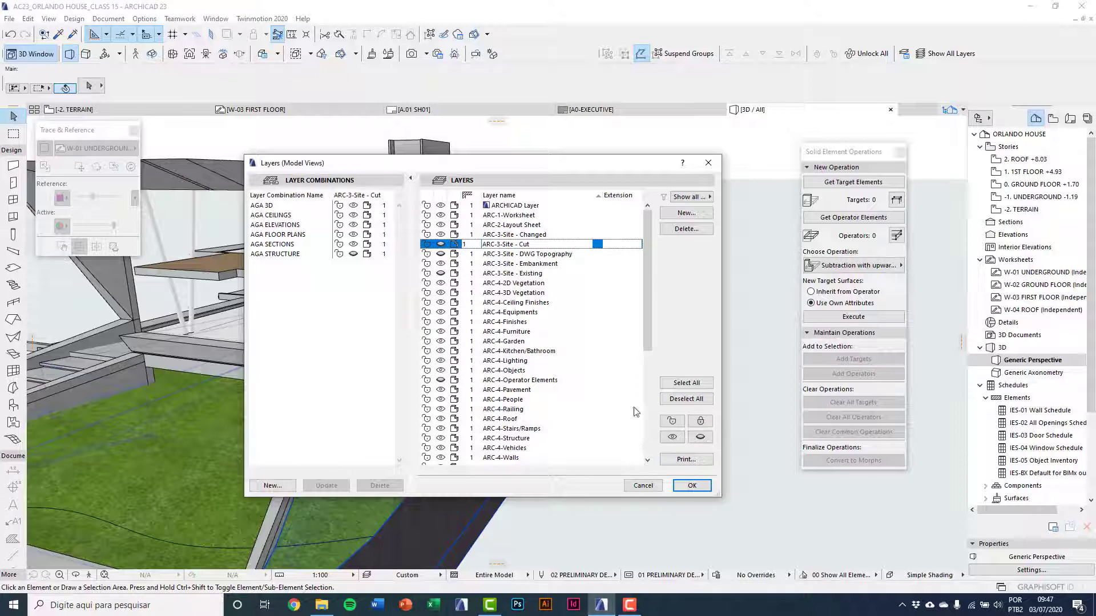
{"action": "left_click", "coordinate": [708, 491]}
{"action": "left_click", "coordinate": [426, 463]}
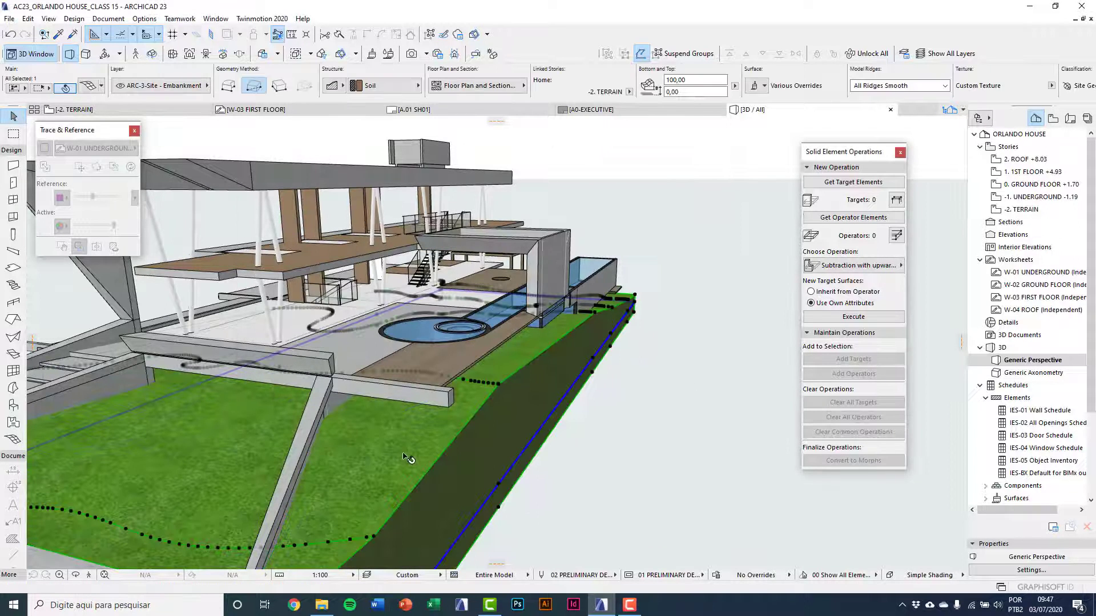
{"action": "left_click", "coordinate": [637, 489]}
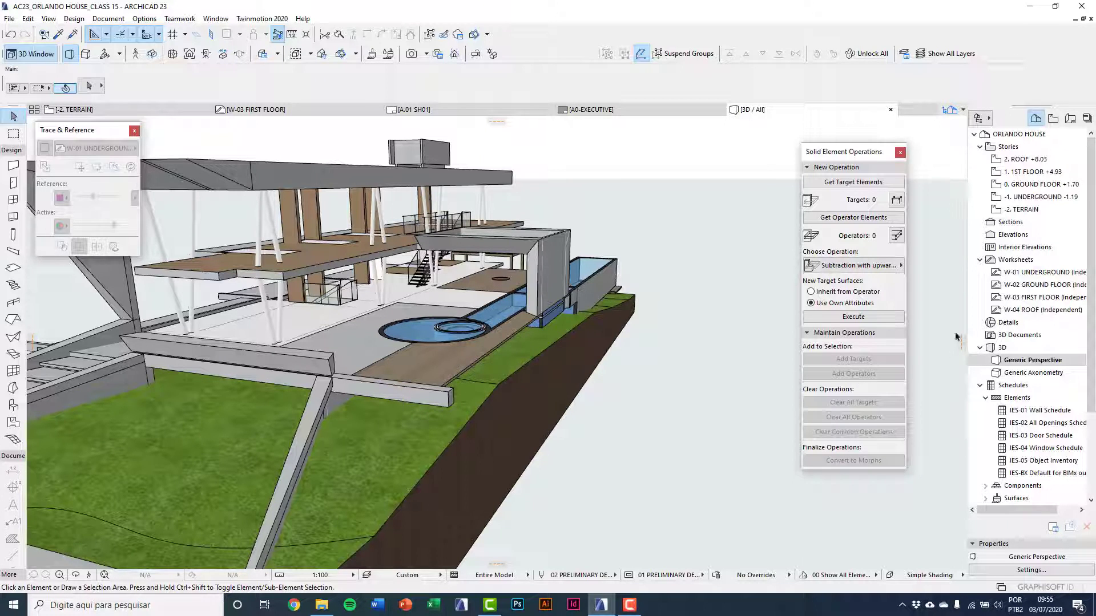
Turn on the trace reference in the -2. TERRAIN plan and set it to Above Current Story.
{"action": "double_click", "coordinate": [1039, 210]}
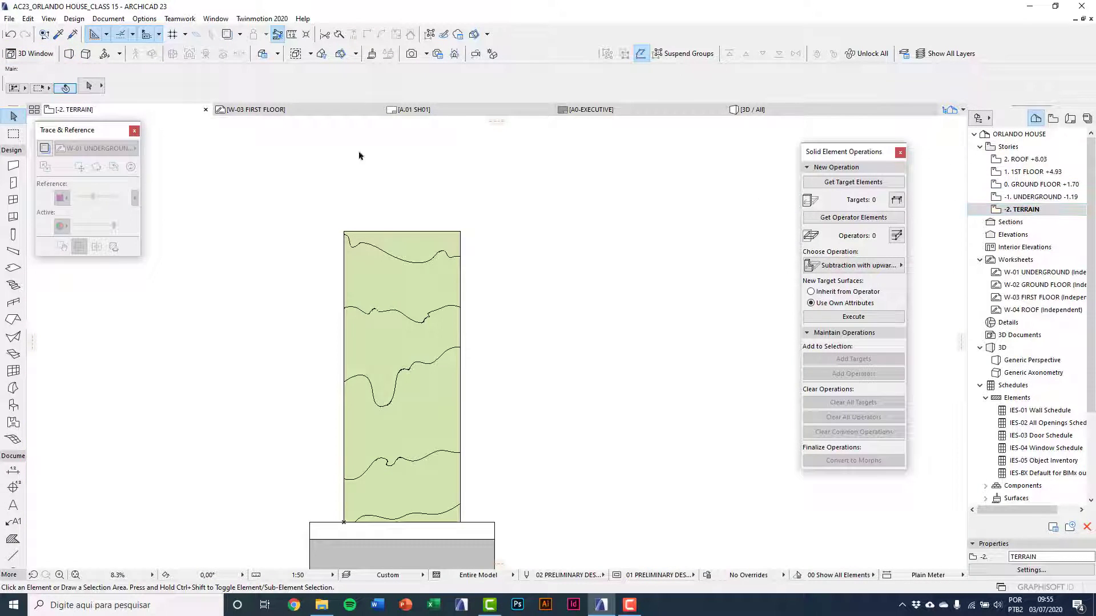
{"action": "left_click", "coordinate": [44, 149]}
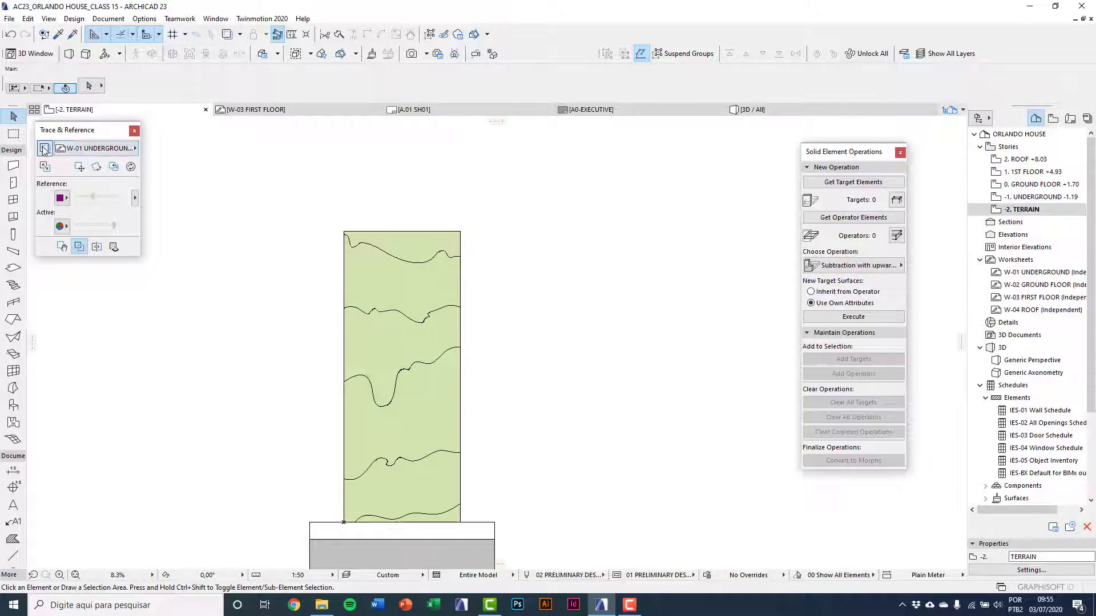
{"action": "left_click", "coordinate": [83, 149]}
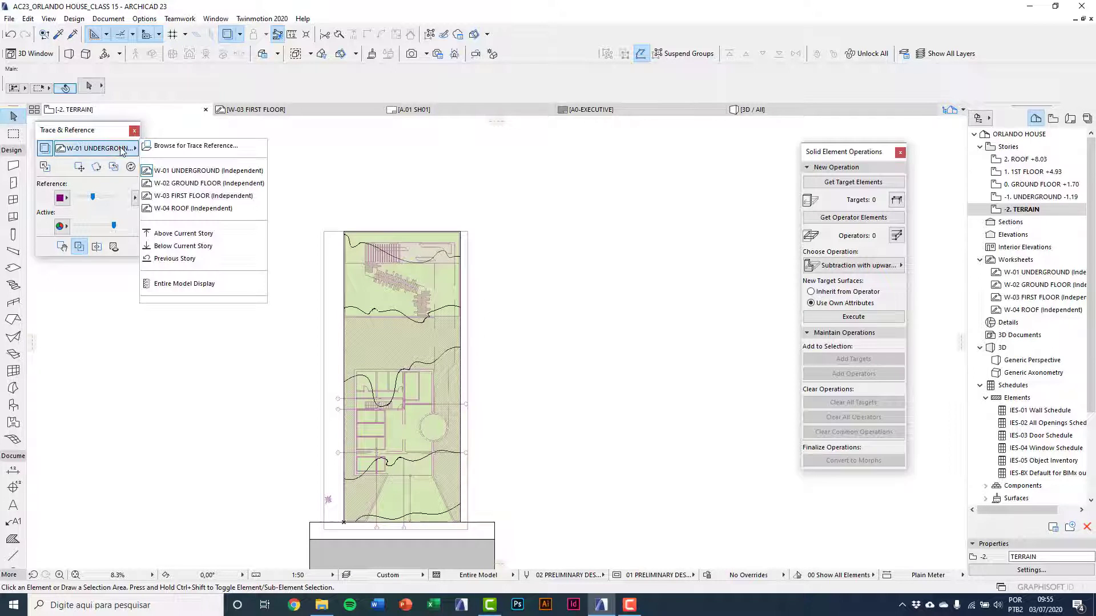
{"action": "left_click", "coordinate": [191, 240]}
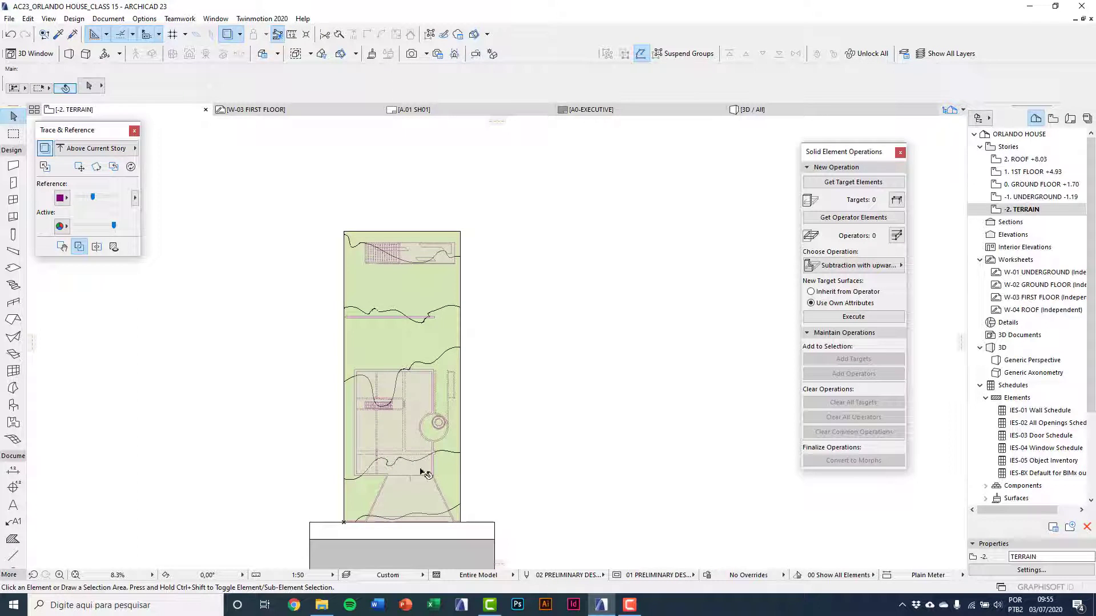
Start a polygonal subtraction from the Embankment mesh, tracing the short front wall inward from the lot's front right edge to the ramp wall.
{"action": "scroll", "coordinate": [420, 470], "scroll_direction": "up", "scroll_amount": 4}
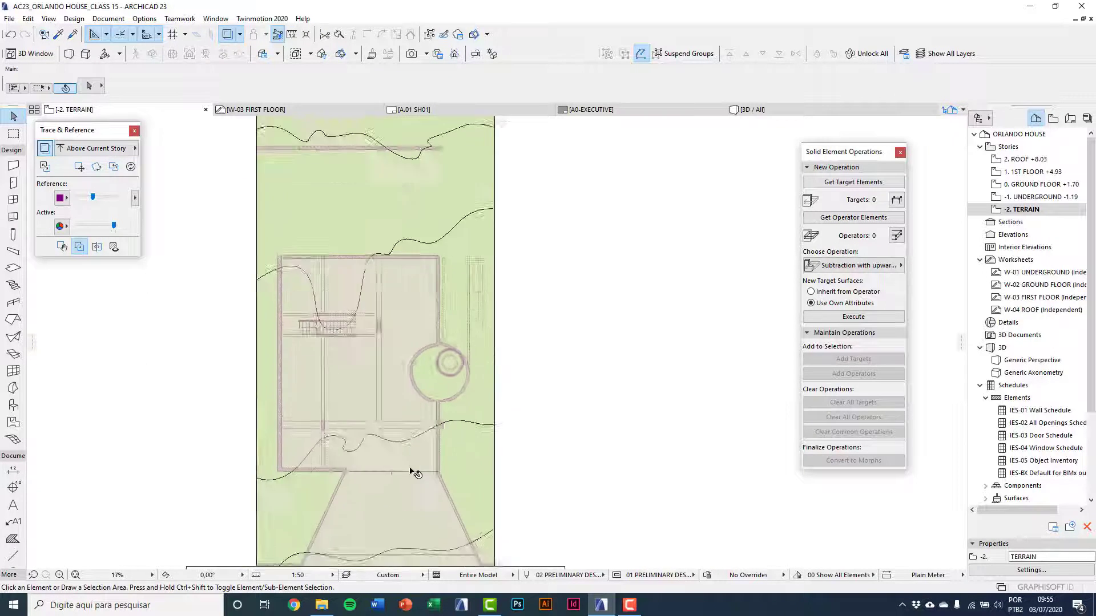
{"action": "scroll", "coordinate": [421, 436], "scroll_direction": "up", "scroll_amount": 2}
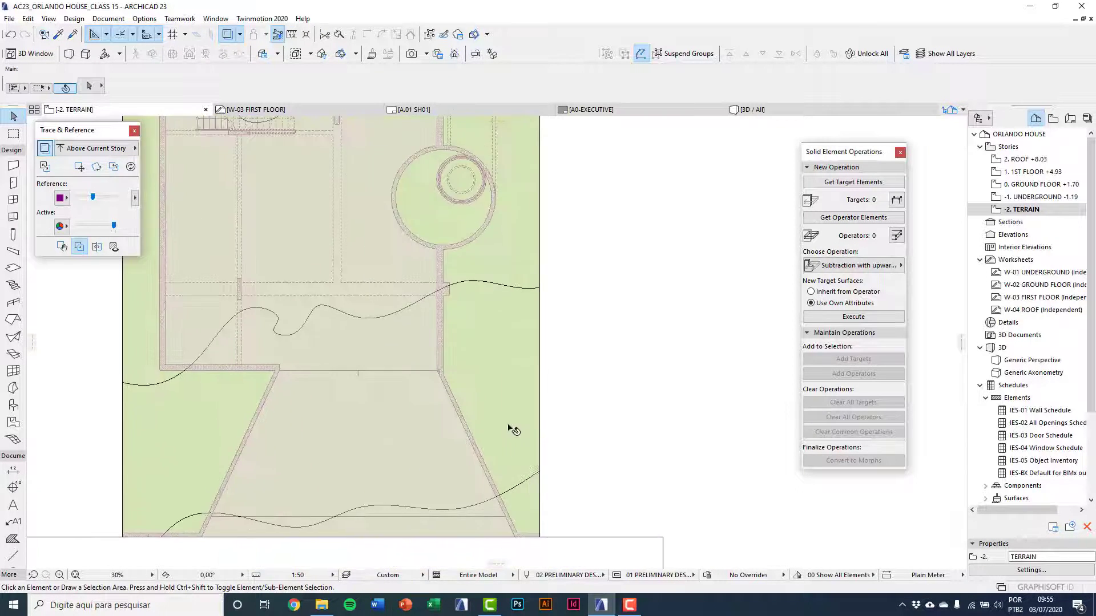
{"action": "left_click", "coordinate": [513, 412]}
{"action": "scroll", "coordinate": [517, 455], "scroll_direction": "up", "scroll_amount": 6}
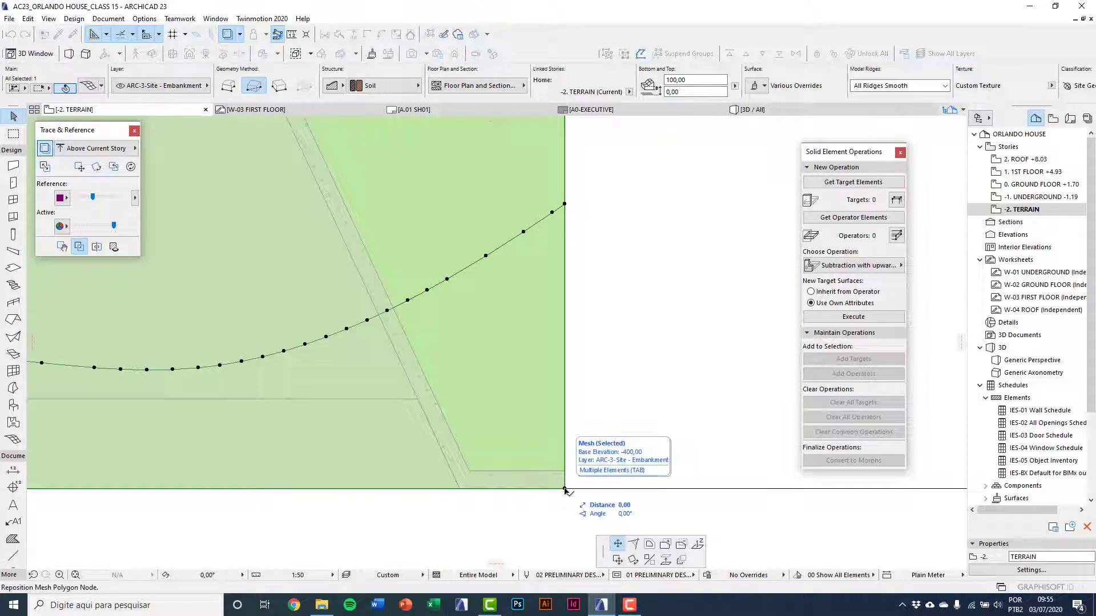
{"action": "left_click", "coordinate": [565, 490]}
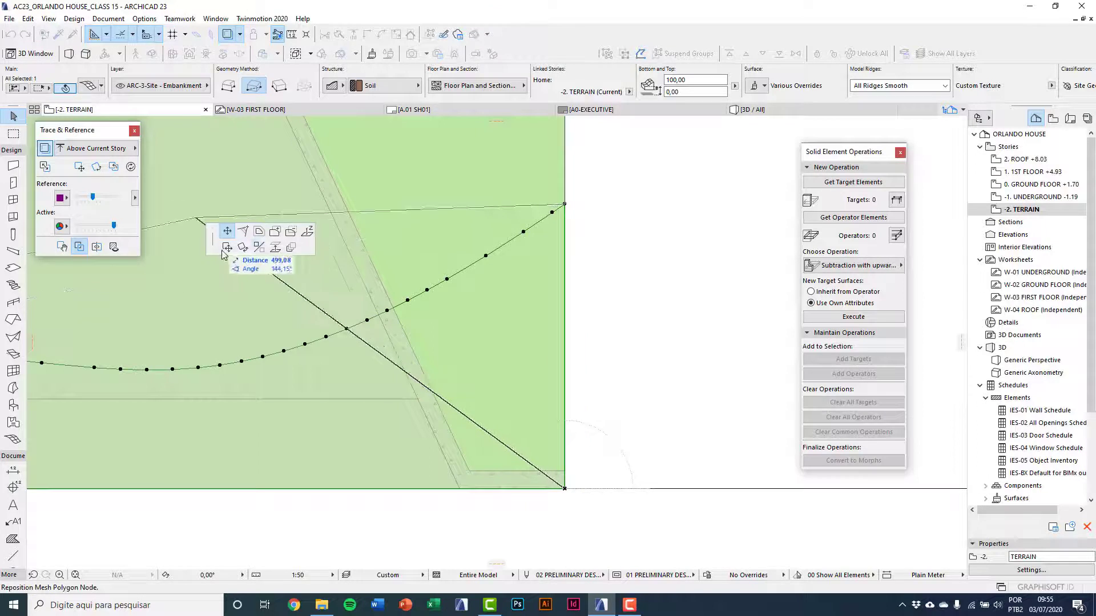
{"action": "left_click", "coordinate": [292, 237]}
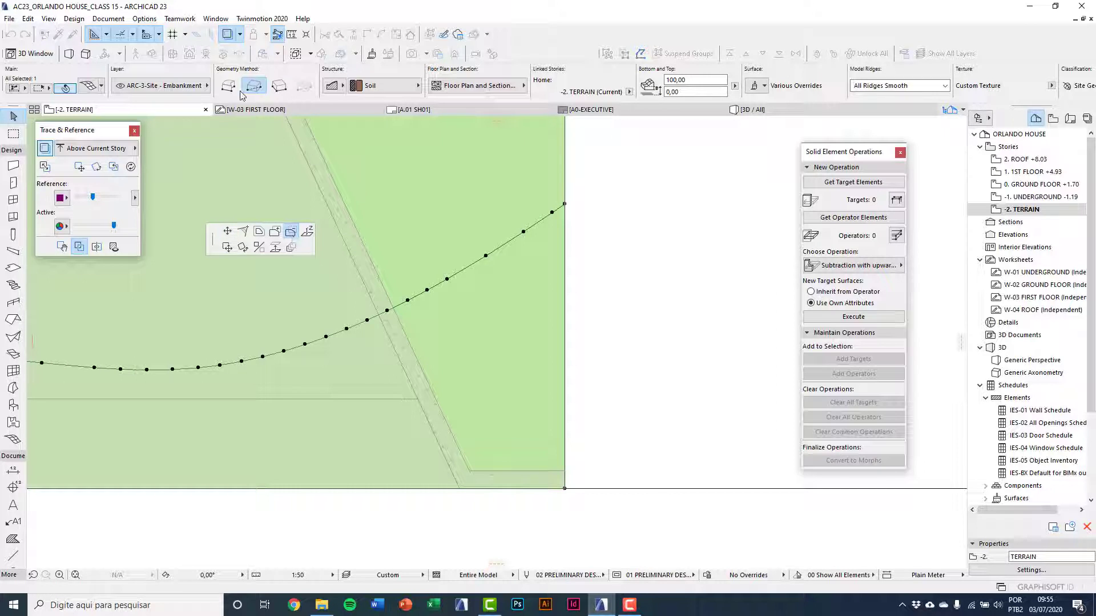
{"action": "left_click", "coordinate": [230, 87]}
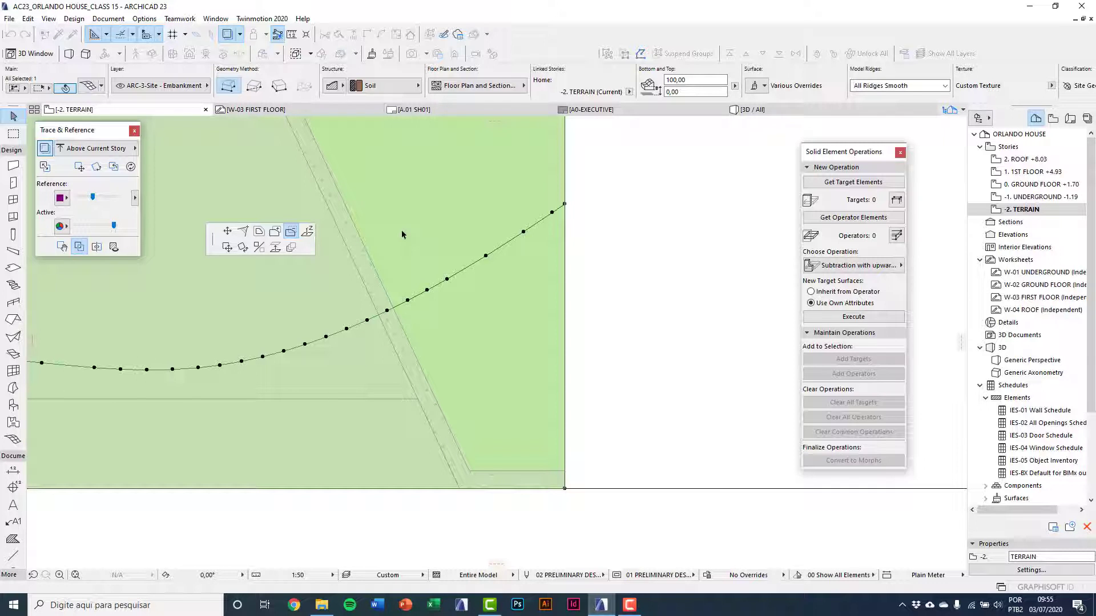
{"action": "scroll", "coordinate": [564, 488], "scroll_direction": "up", "scroll_amount": 3}
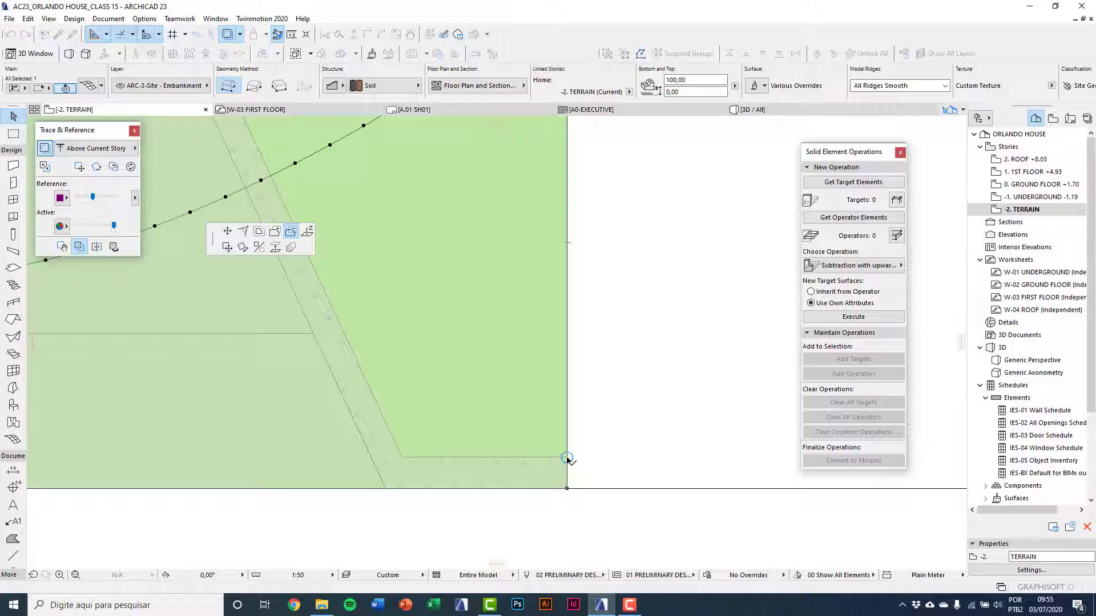
{"action": "left_click", "coordinate": [567, 458]}
{"action": "left_click", "coordinate": [401, 457]}
Continue the subtraction outline along the right ramp wall's outer face to the corner of the underground wall.
{"action": "scroll", "coordinate": [420, 470], "scroll_direction": "down", "scroll_amount": 1}
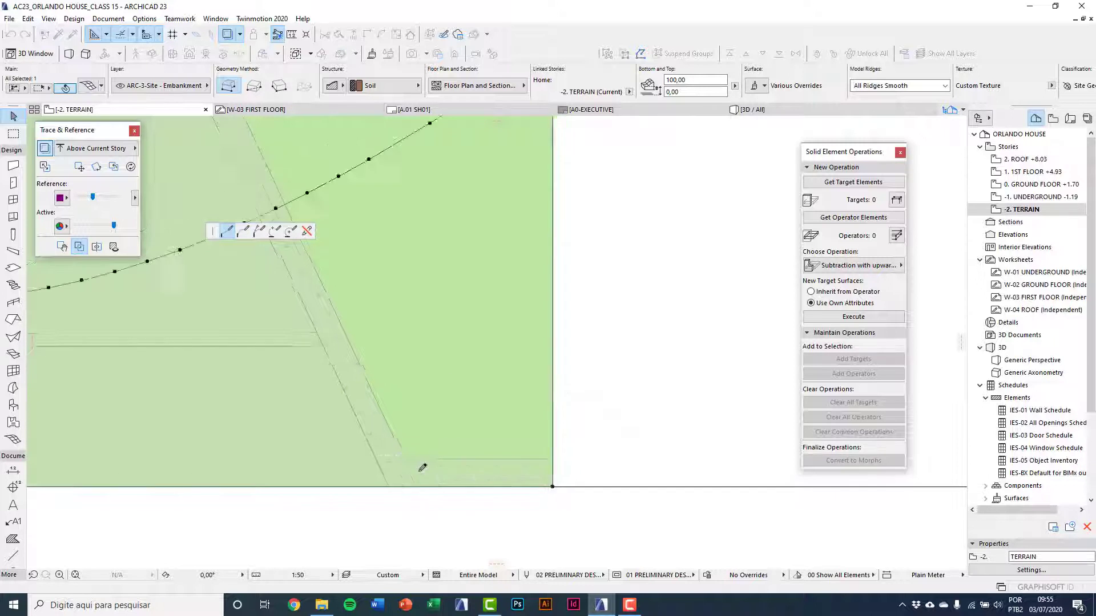
{"action": "scroll", "coordinate": [412, 449], "scroll_direction": "down", "scroll_amount": 4}
{"action": "middle_click_drag", "start_coordinate": [304, 164], "coordinate": [413, 301]}
{"action": "scroll", "coordinate": [415, 302], "scroll_direction": "up", "scroll_amount": 3}
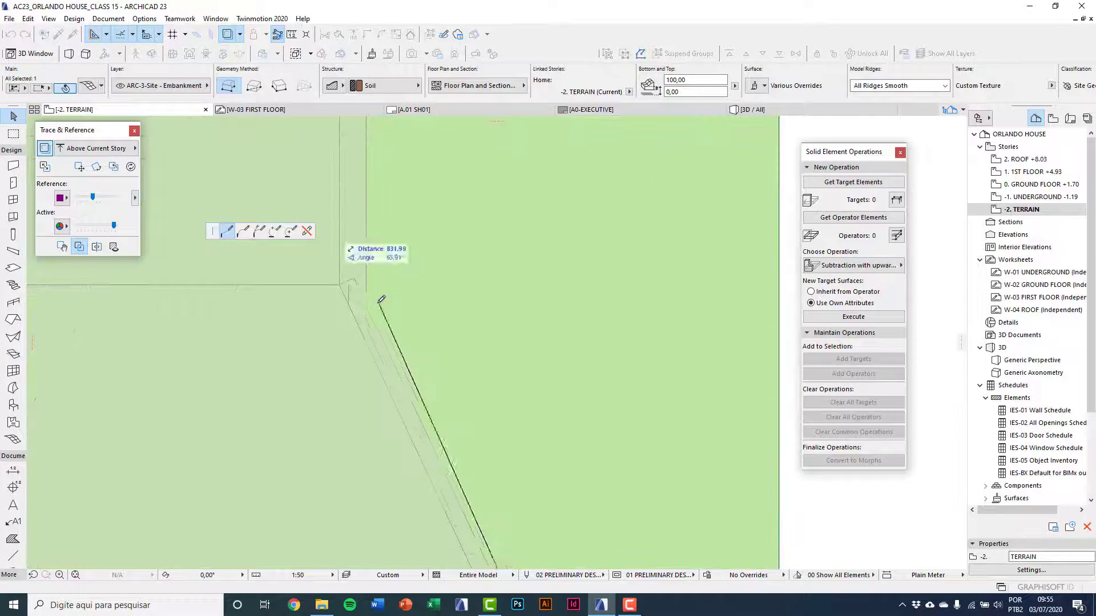
{"action": "left_click", "coordinate": [365, 301]}
Trace the subtraction outline up the underground wall, around the projecting pillar and on to the circular wall.
{"action": "scroll", "coordinate": [399, 445], "scroll_direction": "down", "scroll_amount": 2}
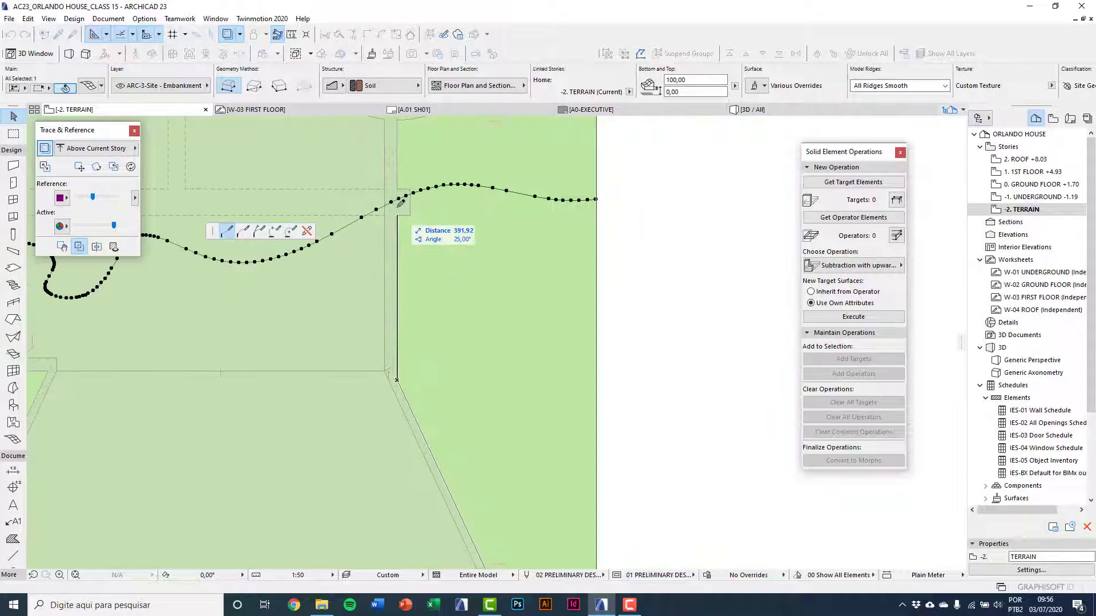
{"action": "scroll", "coordinate": [401, 202], "scroll_direction": "up", "scroll_amount": 3}
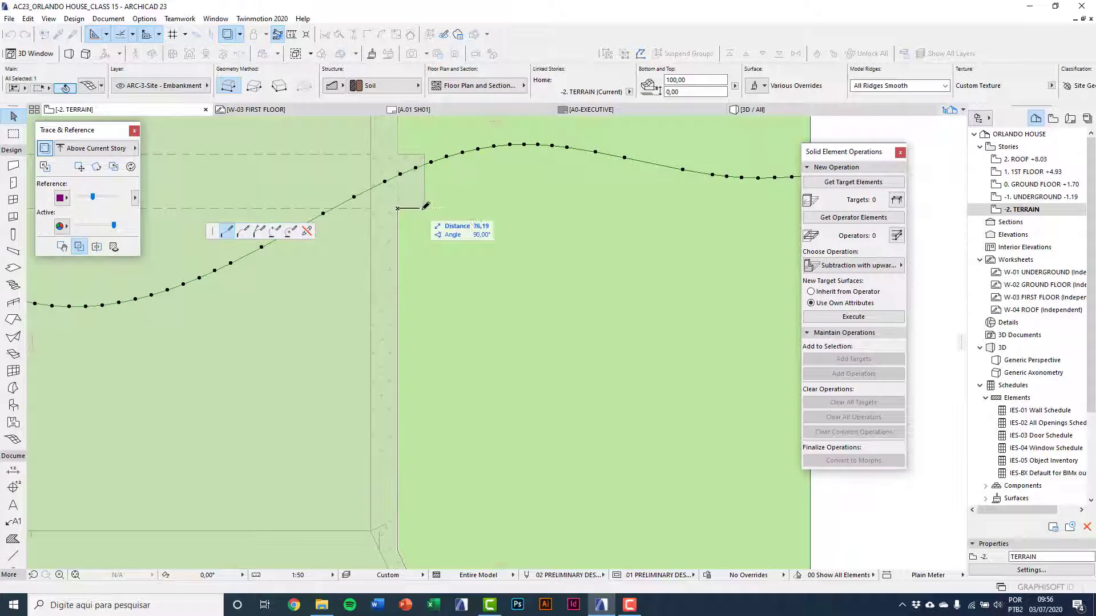
{"action": "left_click", "coordinate": [424, 208]}
{"action": "left_click", "coordinate": [424, 154]}
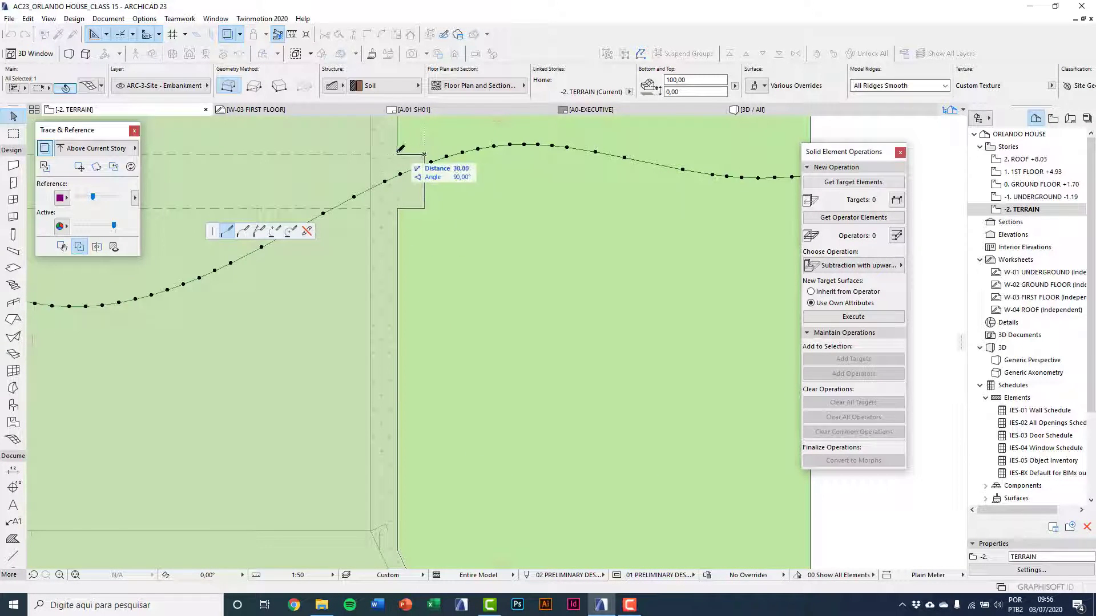
{"action": "left_click", "coordinate": [397, 154]}
{"action": "middle_click_drag", "start_coordinate": [414, 162], "coordinate": [429, 445]}
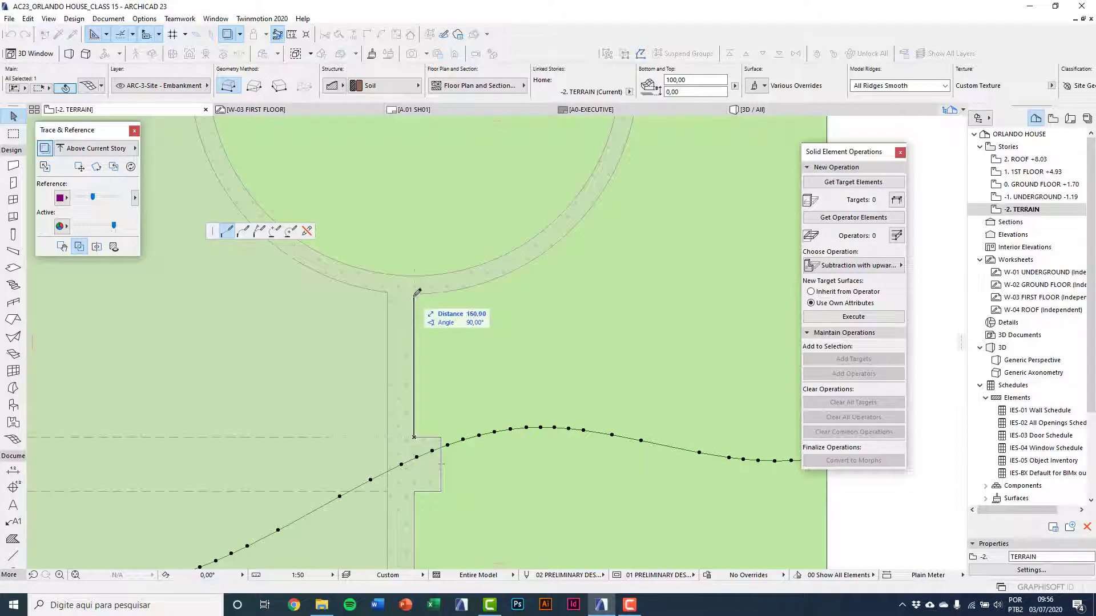
{"action": "left_click", "coordinate": [414, 294]}
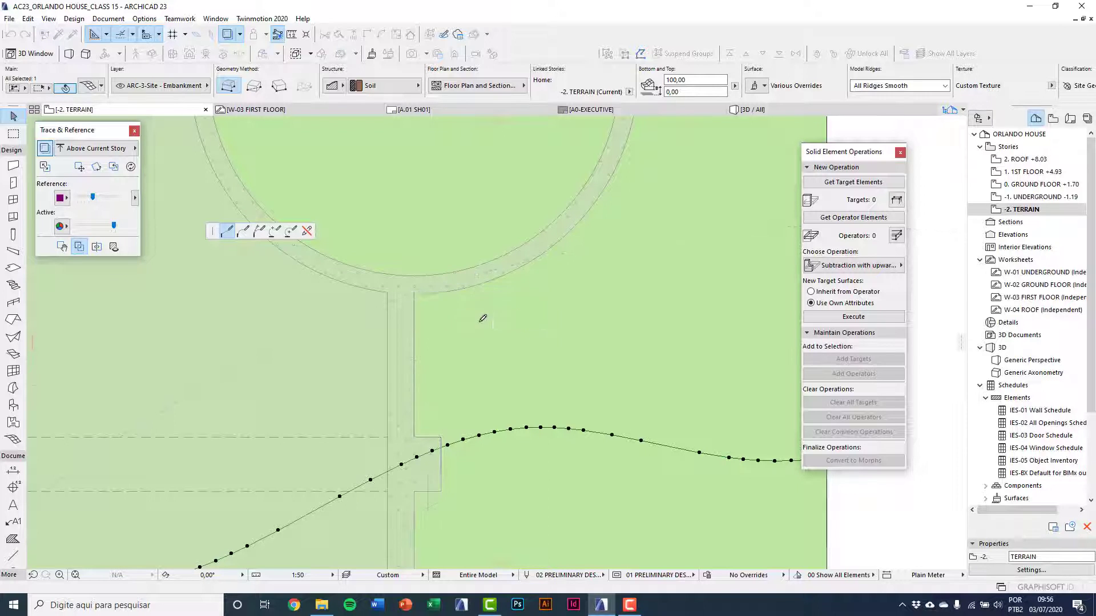
Carry the subtraction outline straight across the circular wall and up to the underground's rear right outer corner.
{"action": "scroll", "coordinate": [481, 318], "scroll_direction": "down", "scroll_amount": 2}
{"action": "middle_click_drag", "start_coordinate": [463, 133], "coordinate": [461, 275]}
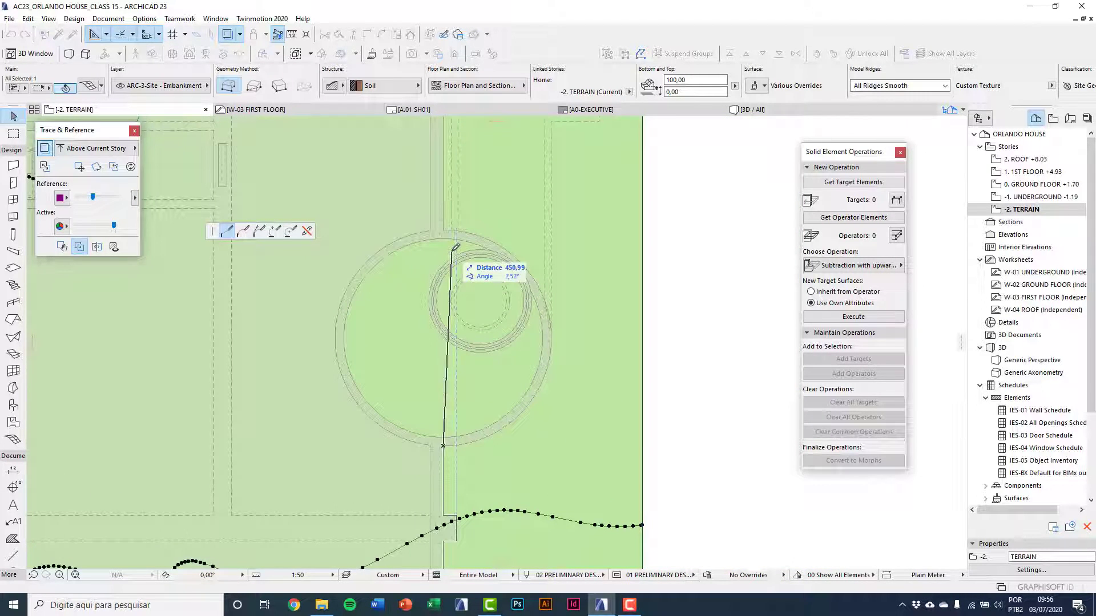
{"action": "scroll", "coordinate": [456, 247], "scroll_direction": "up", "scroll_amount": 3}
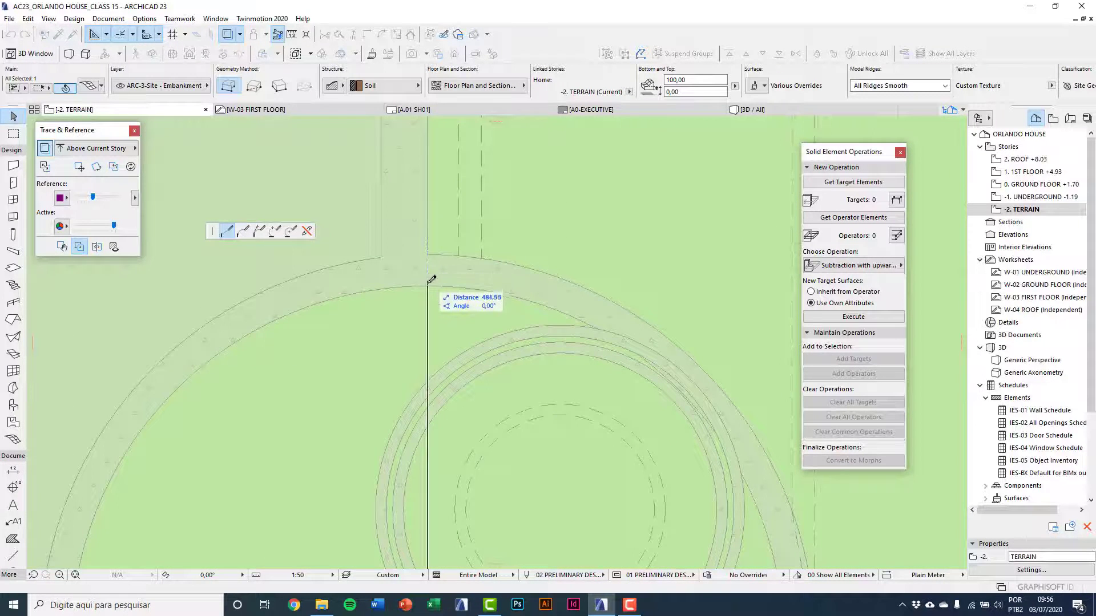
{"action": "scroll", "coordinate": [432, 265], "scroll_direction": "down", "scroll_amount": 3}
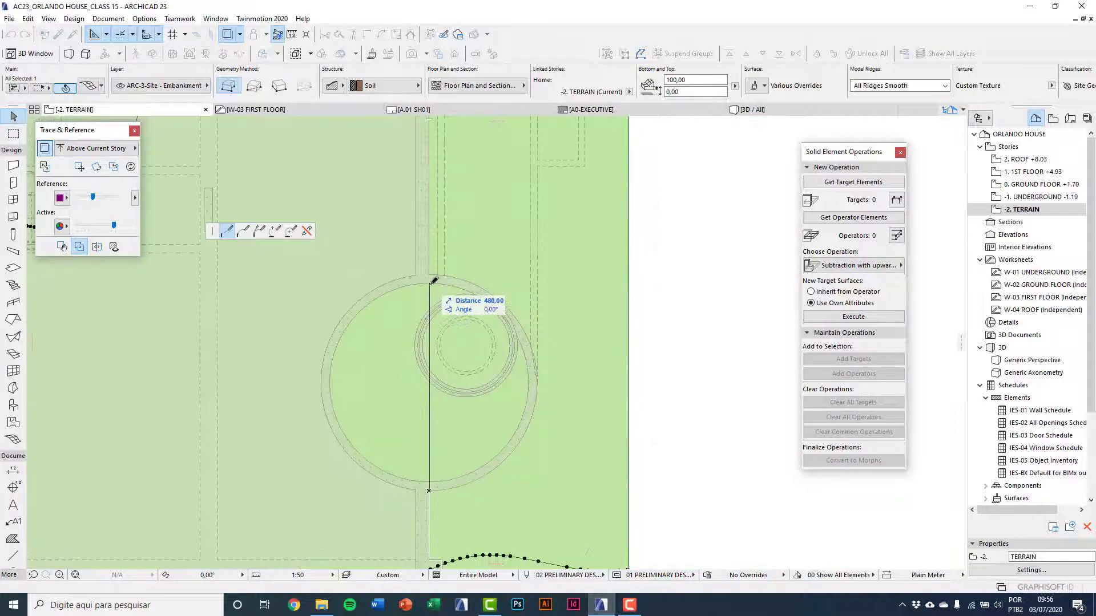
{"action": "scroll", "coordinate": [423, 477], "scroll_direction": "up", "scroll_amount": 3}
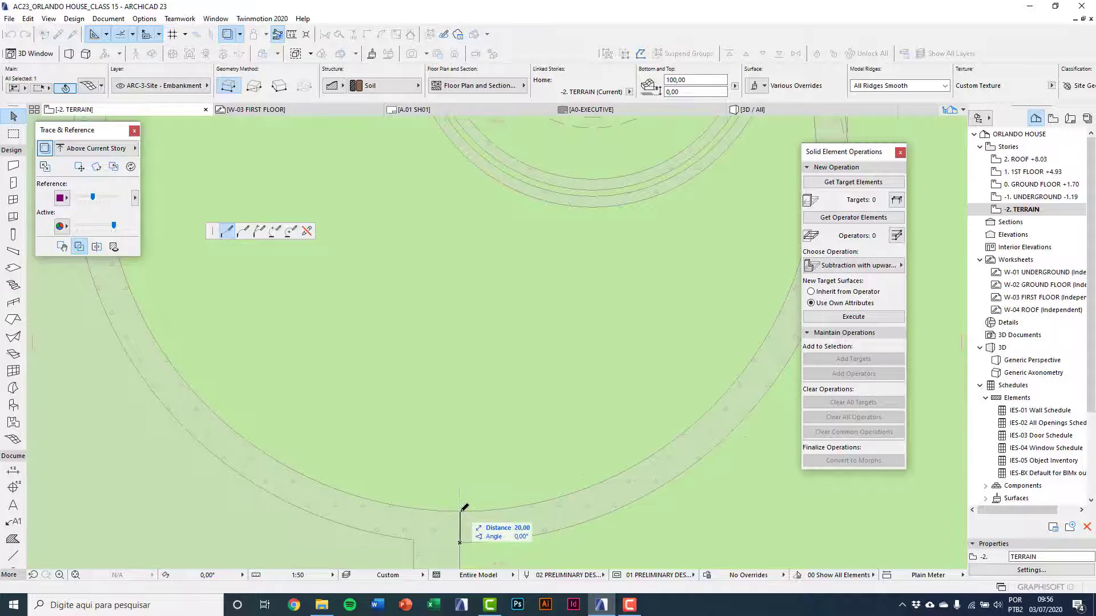
{"action": "scroll", "coordinate": [477, 337], "scroll_direction": "down", "scroll_amount": 3}
{"action": "scroll", "coordinate": [450, 366], "scroll_direction": "up", "scroll_amount": 3}
{"action": "scroll", "coordinate": [451, 366], "scroll_direction": "up", "scroll_amount": 1}
{"action": "left_click", "coordinate": [398, 341]}
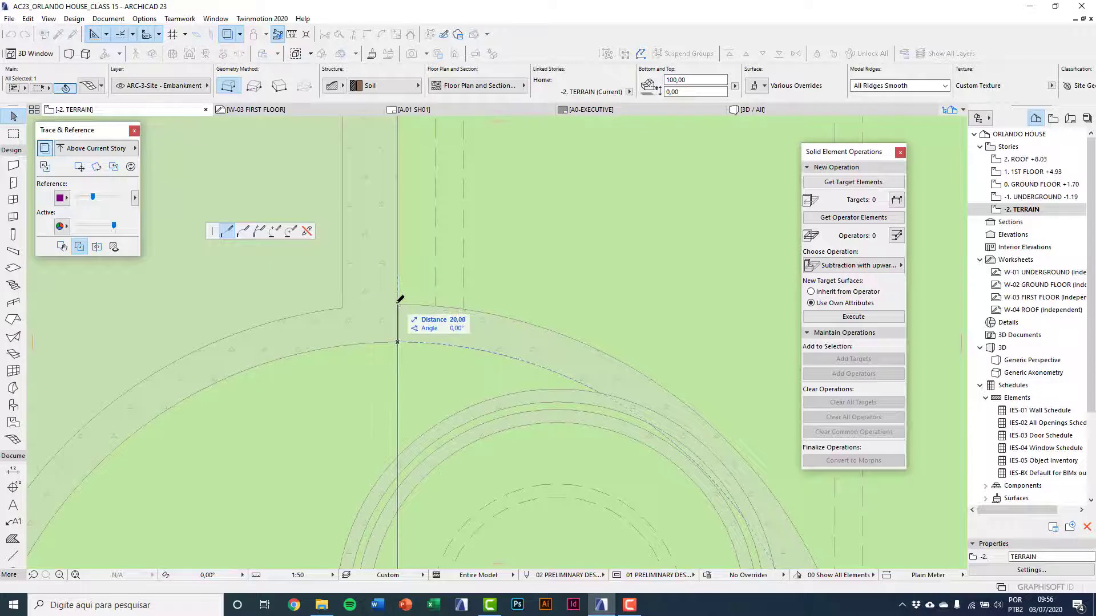
{"action": "scroll", "coordinate": [435, 440], "scroll_direction": "down", "scroll_amount": 5}
{"action": "left_click", "coordinate": [426, 149]}
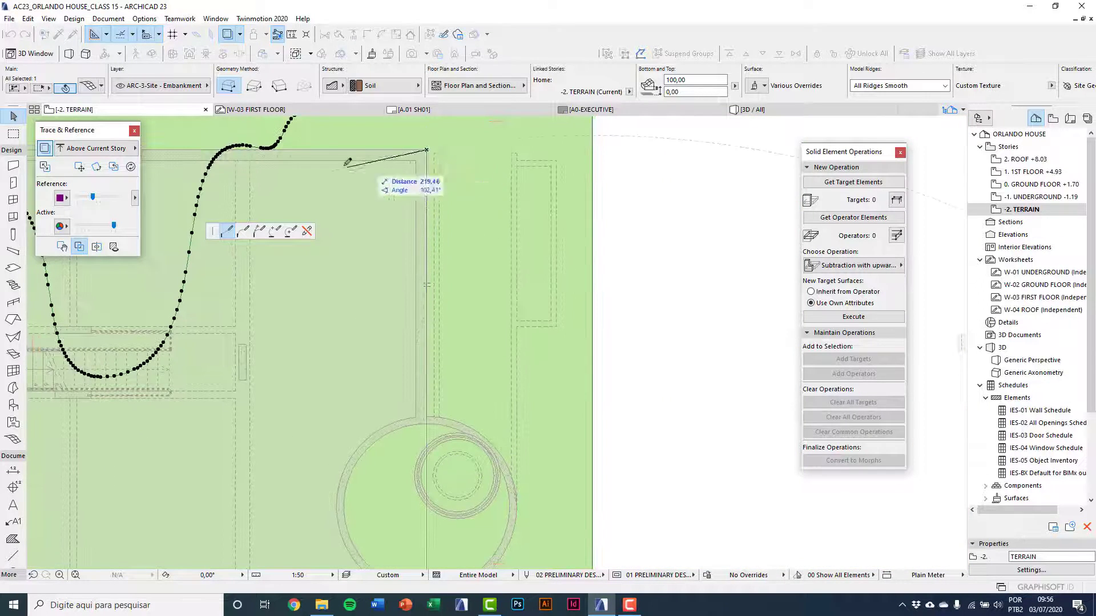
Trace the subtraction outline along the outer faces of the rear, left and front underground walls to the left ramp wall.
{"action": "middle_click_drag", "start_coordinate": [154, 181], "coordinate": [593, 285]}
{"action": "left_click", "coordinate": [375, 253]}
{"action": "scroll", "coordinate": [390, 264], "scroll_direction": "down", "scroll_amount": 4}
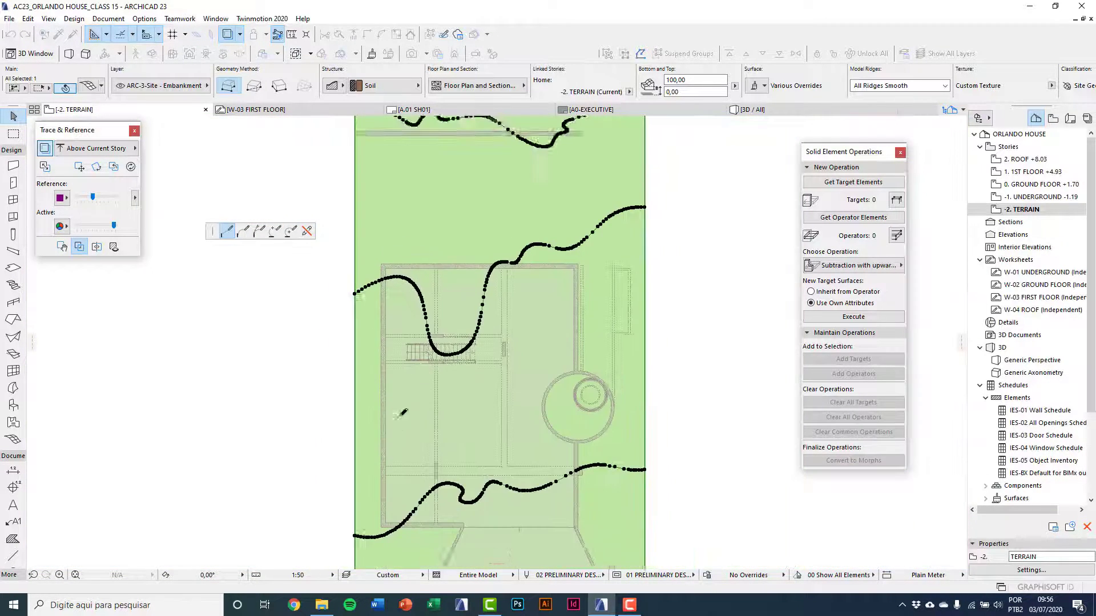
{"action": "middle_click_drag", "start_coordinate": [401, 414], "coordinate": [404, 238]}
{"action": "scroll", "coordinate": [393, 352], "scroll_direction": "up", "scroll_amount": 7}
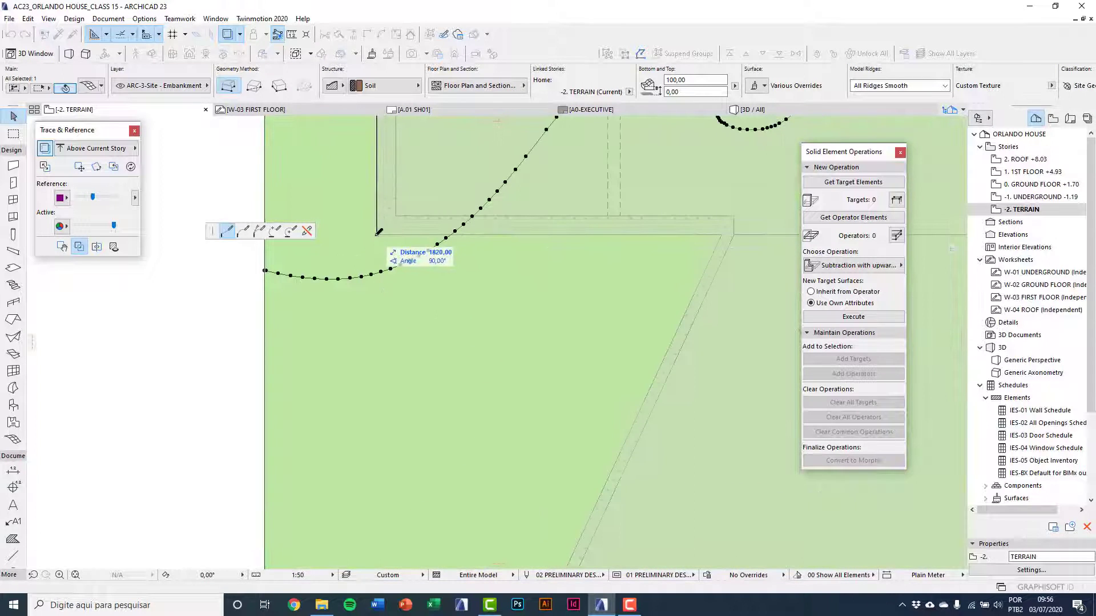
{"action": "left_click", "coordinate": [377, 235]}
{"action": "left_click", "coordinate": [722, 235]}
Trace the subtraction outline down the left ramp wall and along the short front wall to the lot's front left corner.
{"action": "scroll", "coordinate": [537, 349], "scroll_direction": "down", "scroll_amount": 1}
{"action": "scroll", "coordinate": [535, 353], "scroll_direction": "down", "scroll_amount": 3}
{"action": "scroll", "coordinate": [521, 520], "scroll_direction": "up", "scroll_amount": 4}
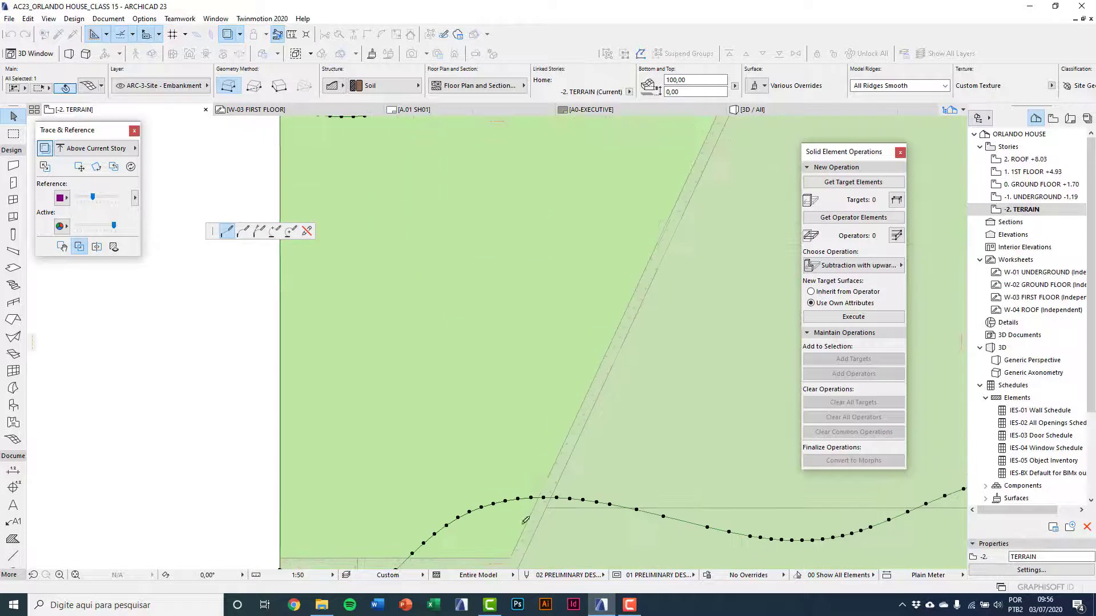
{"action": "middle_click_drag", "start_coordinate": [524, 514], "coordinate": [584, 405]}
{"action": "scroll", "coordinate": [573, 439], "scroll_direction": "up", "scroll_amount": 2}
{"action": "left_click", "coordinate": [571, 439]}
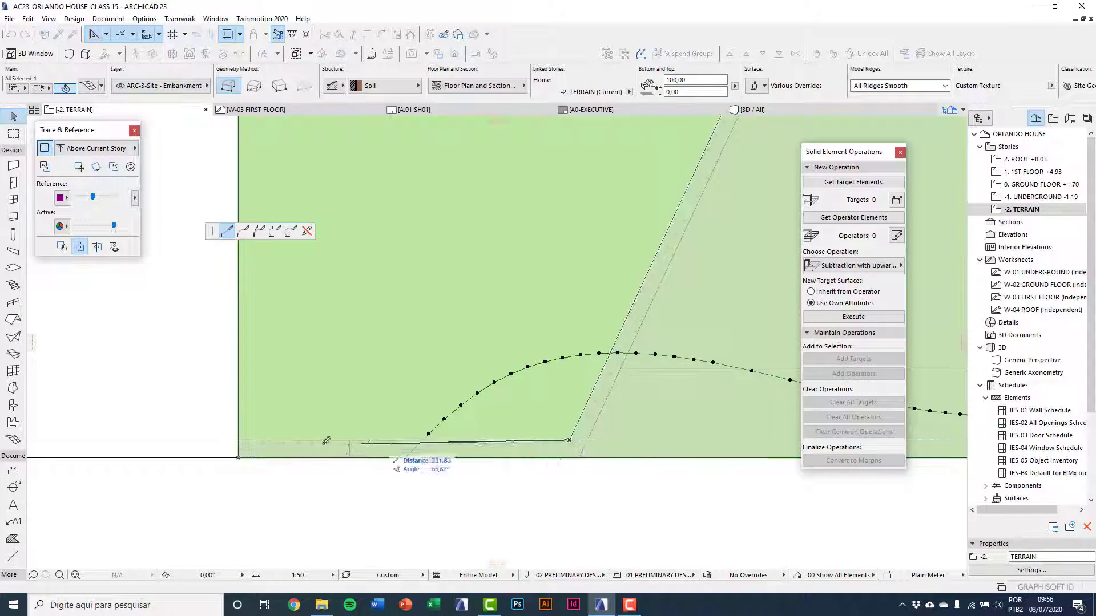
{"action": "left_click", "coordinate": [239, 440]}
{"action": "left_click", "coordinate": [238, 457]}
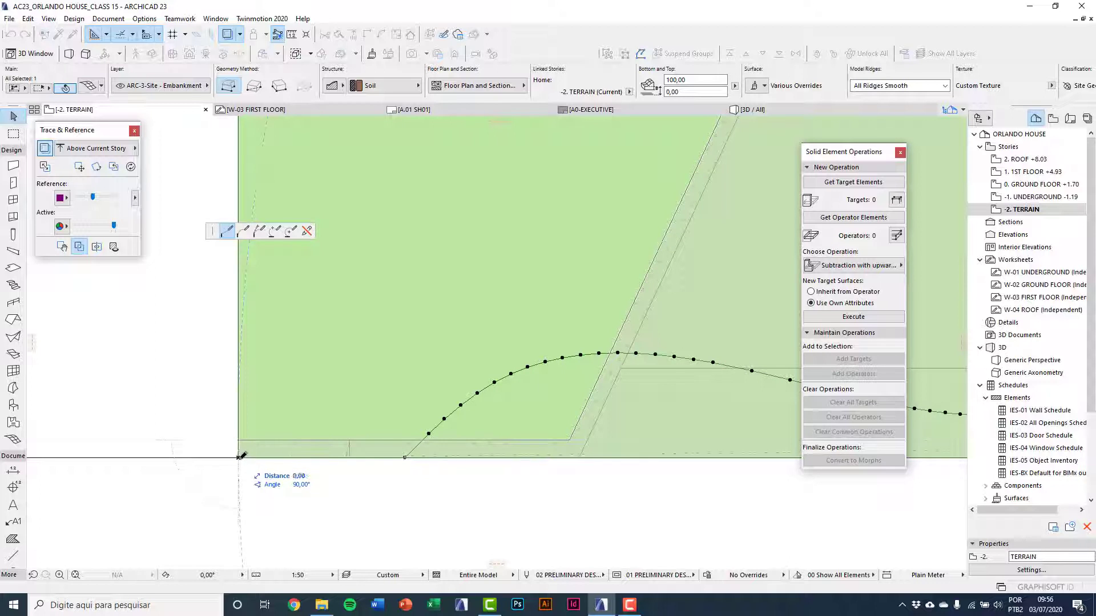
Close the subtraction outline along the lot's front boundary and back up to its starting point at the right edge.
{"action": "scroll", "coordinate": [239, 458], "scroll_direction": "down", "scroll_amount": 2}
{"action": "scroll", "coordinate": [243, 438], "scroll_direction": "down", "scroll_amount": 3}
{"action": "scroll", "coordinate": [259, 435], "scroll_direction": "down", "scroll_amount": 2}
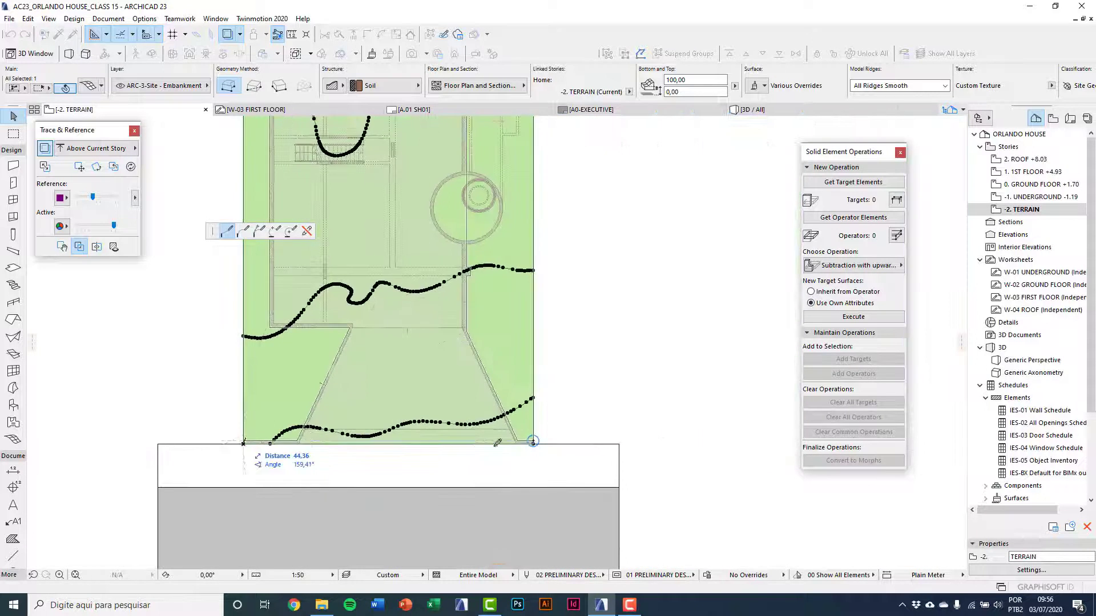
{"action": "scroll", "coordinate": [570, 440], "scroll_direction": "up", "scroll_amount": 5}
{"action": "left_click", "coordinate": [549, 431]}
{"action": "scroll", "coordinate": [549, 431], "scroll_direction": "up", "scroll_amount": 3}
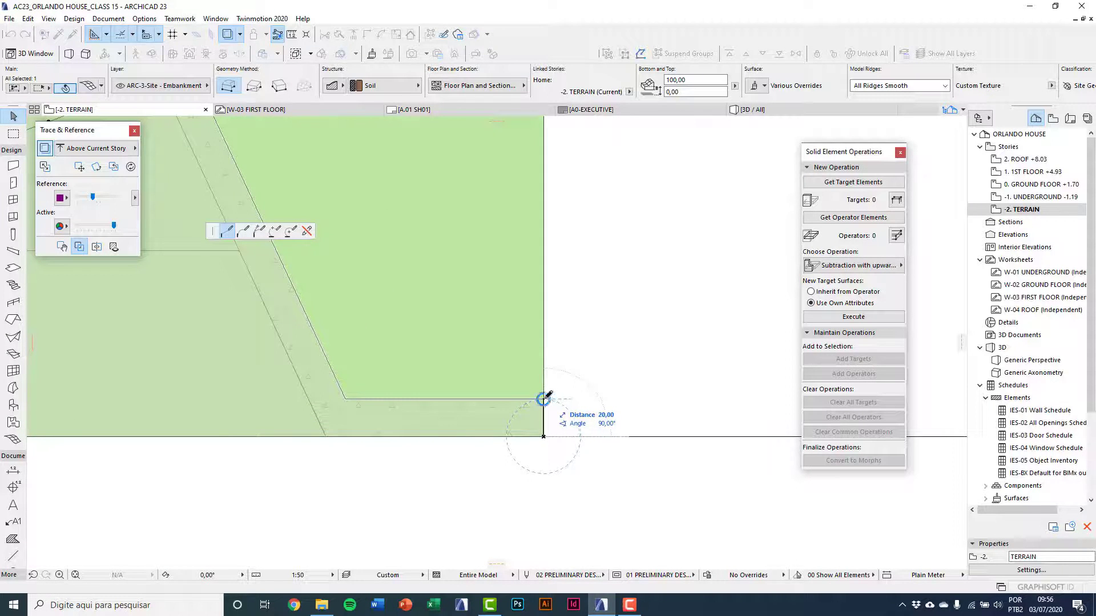
{"action": "left_click", "coordinate": [543, 398]}
{"action": "scroll", "coordinate": [584, 472], "scroll_direction": "down", "scroll_amount": 4}
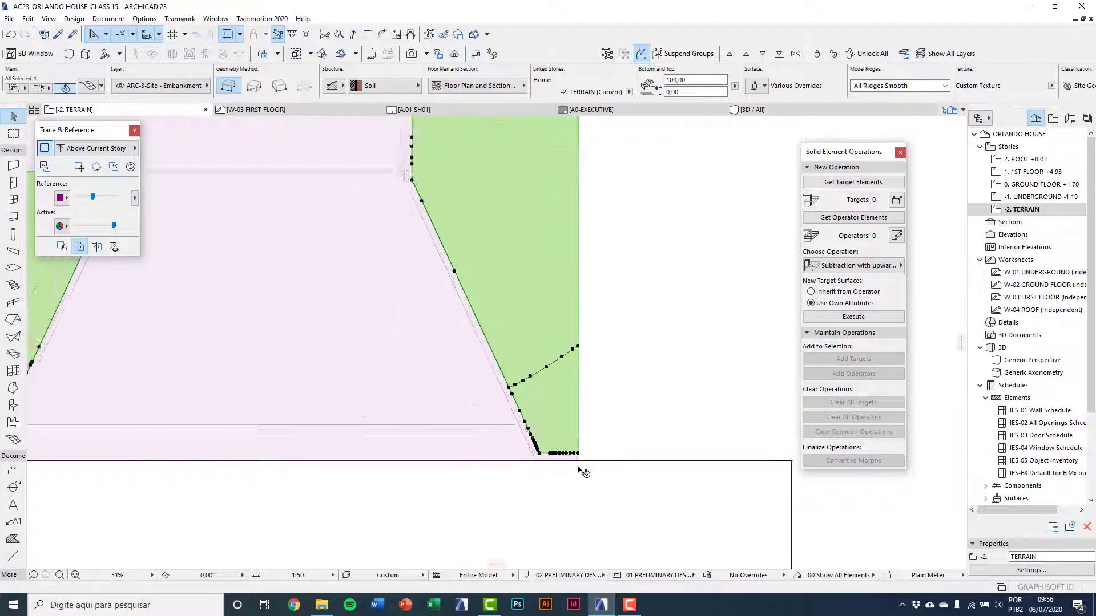
Curve the Embankment mesh edge that crosses the circular wall so it follows the wall's inner left face.
{"action": "scroll", "coordinate": [582, 472], "scroll_direction": "down", "scroll_amount": 6}
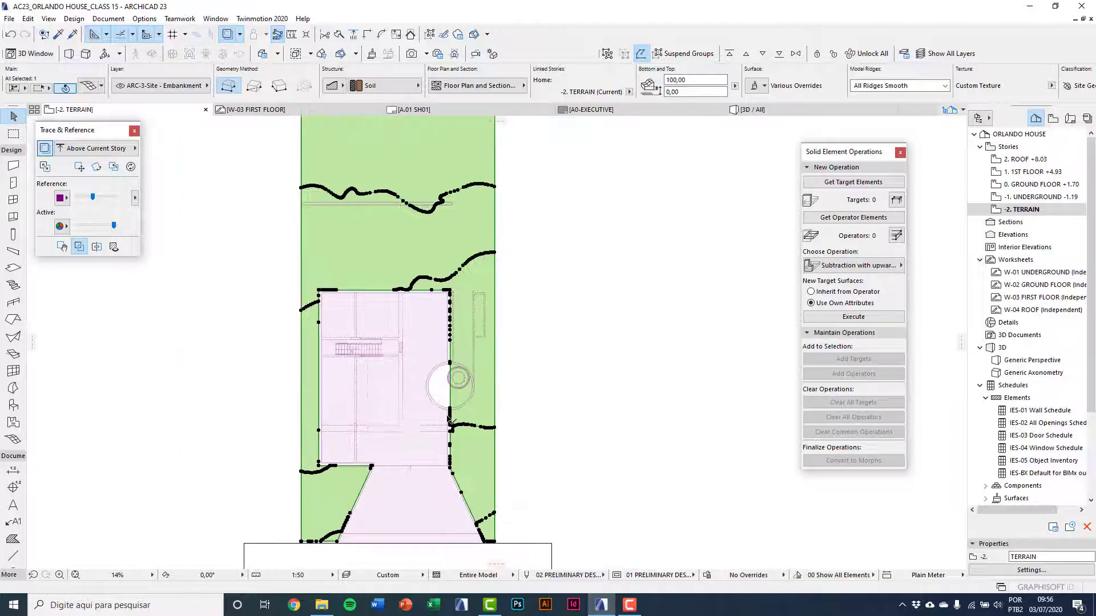
{"action": "scroll", "coordinate": [449, 421], "scroll_direction": "up", "scroll_amount": 4}
{"action": "scroll", "coordinate": [465, 374], "scroll_direction": "up", "scroll_amount": 5}
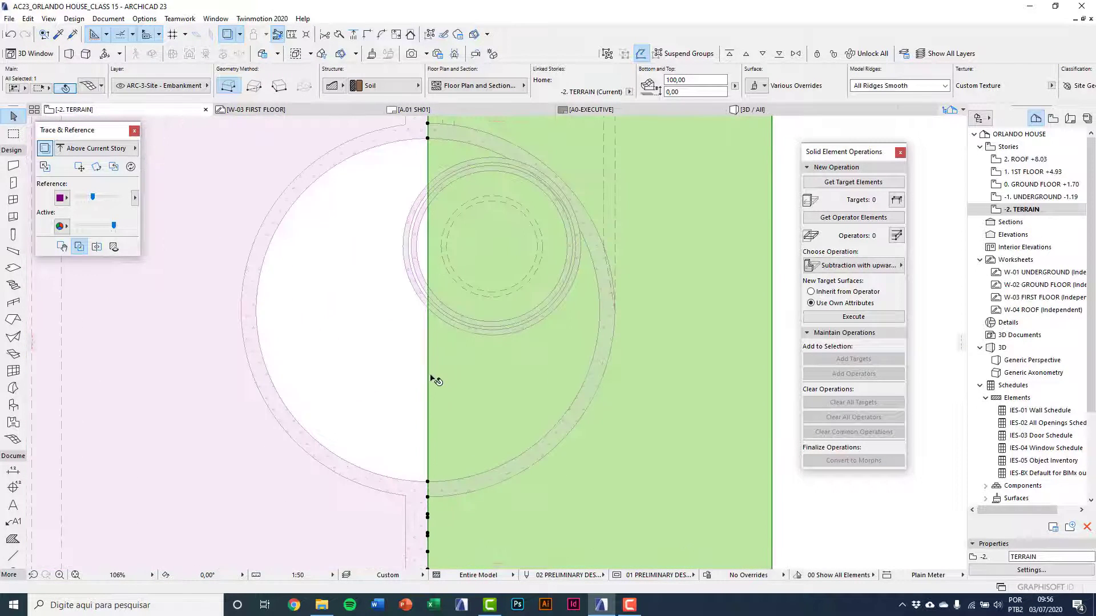
{"action": "left_click", "coordinate": [428, 375]}
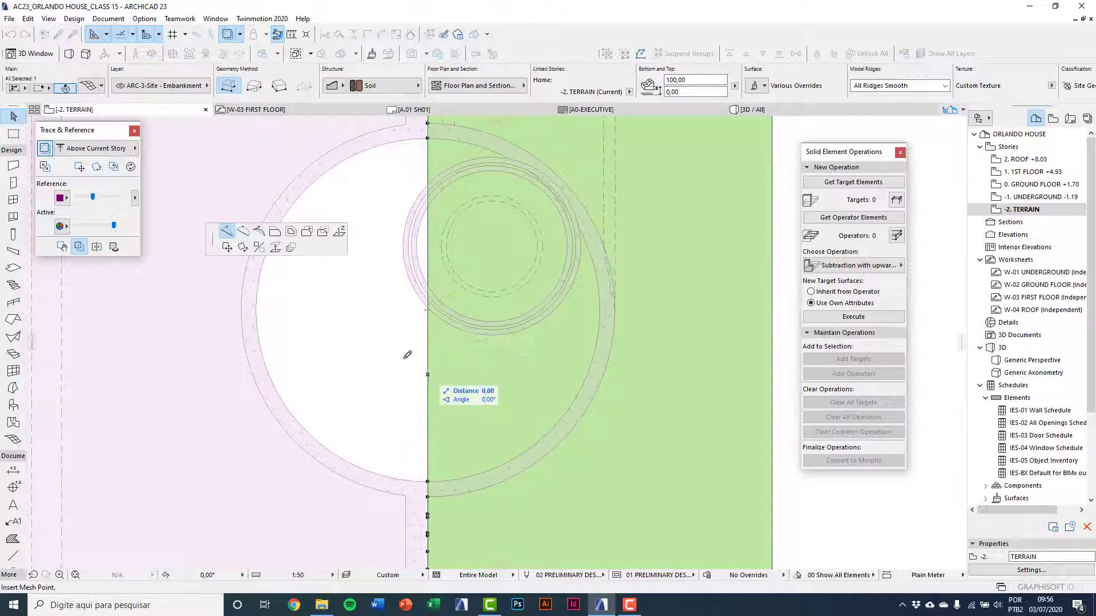
{"action": "left_click", "coordinate": [244, 234]}
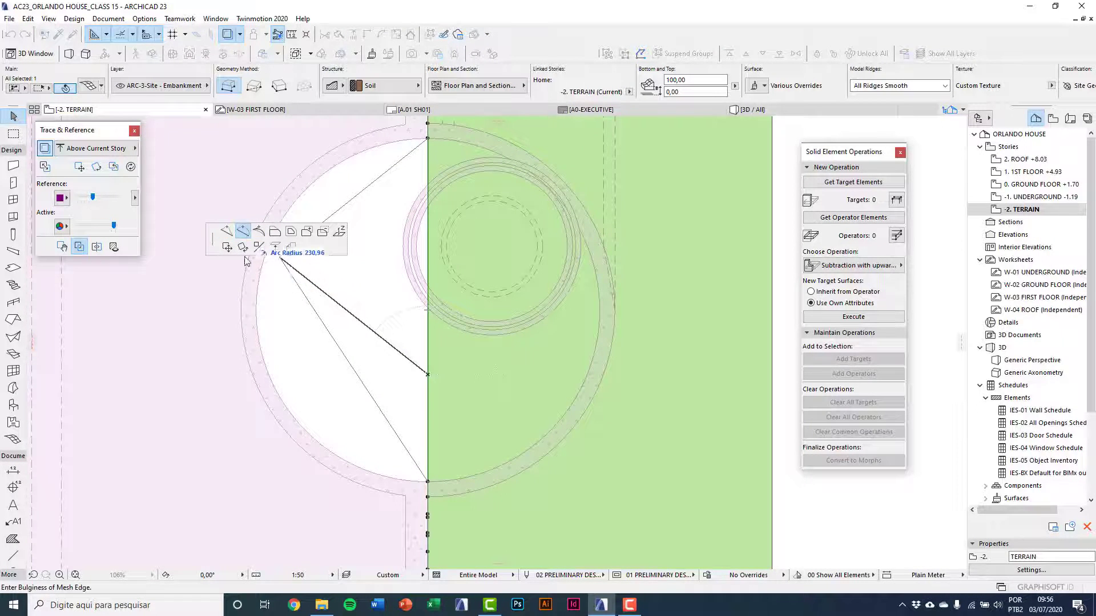
{"action": "left_click", "coordinate": [259, 320]}
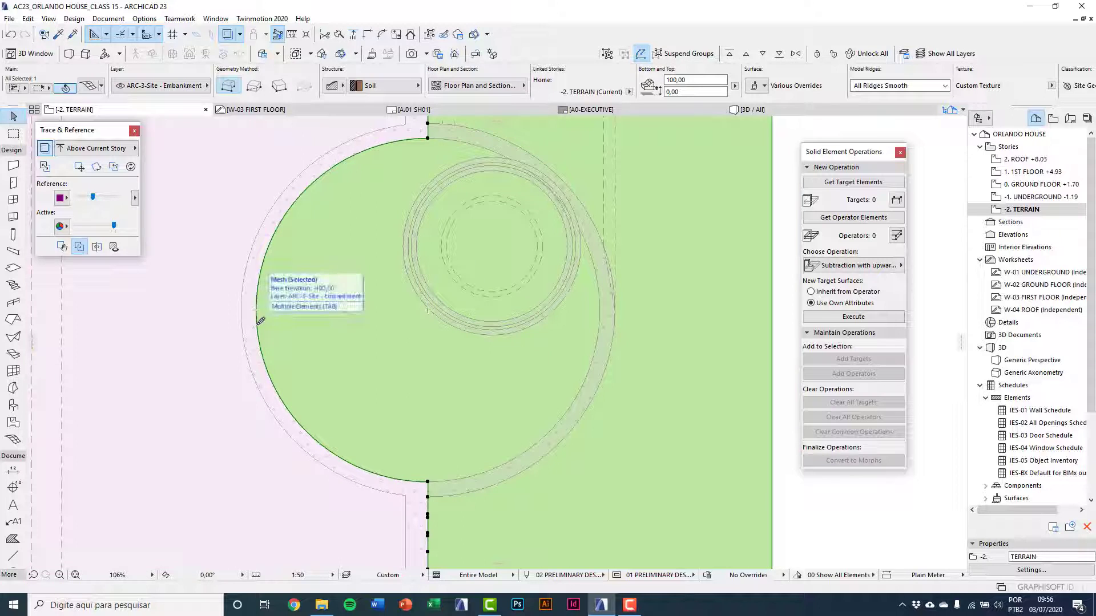
Deselect the Embankment mesh and show the trimmed terrain in the 3D view.
{"action": "scroll", "coordinate": [331, 360], "scroll_direction": "down", "scroll_amount": 5}
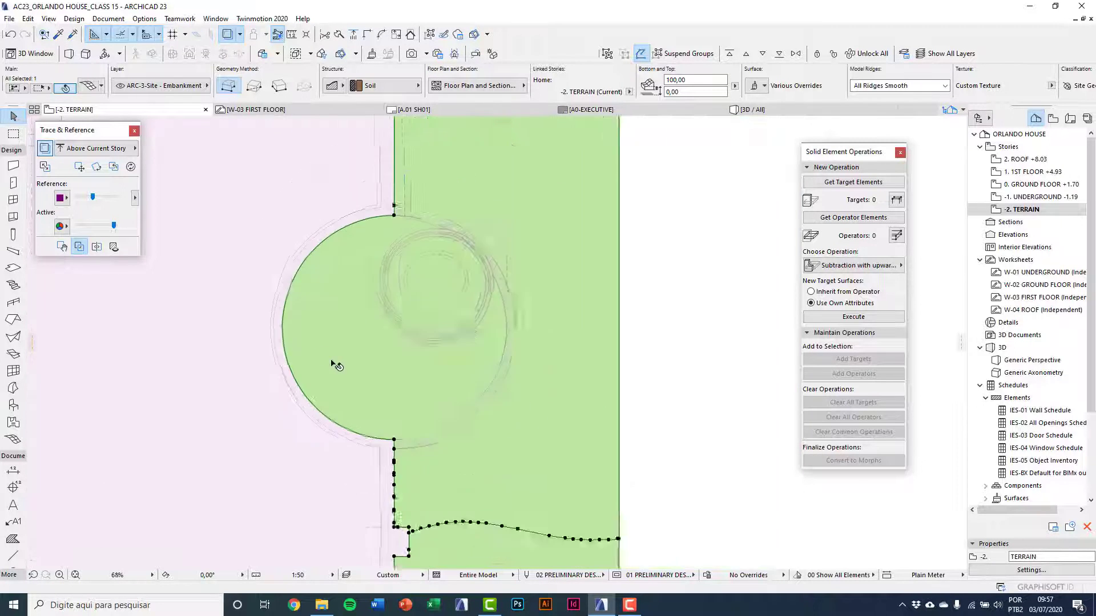
{"action": "key", "text": "Escape"}
{"action": "key", "text": "F3"}
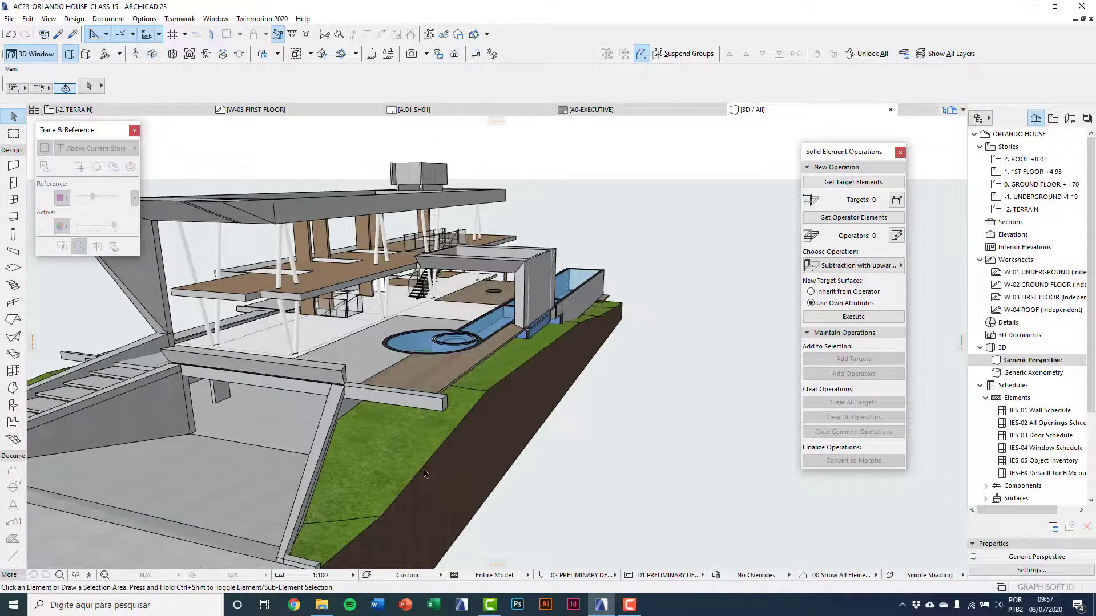
Isolate the Embankment mesh in the 3D view and examine its cutout around the underground walls and circular wall.
{"action": "left_click", "coordinate": [423, 462]}
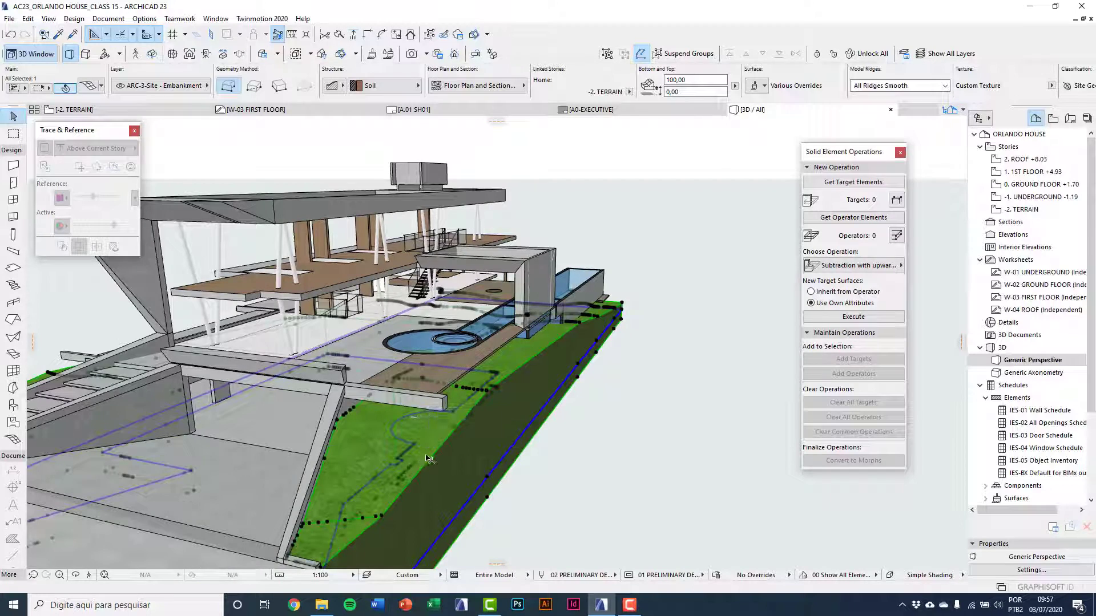
{"action": "key", "text": "F5"}
{"action": "scroll", "coordinate": [548, 502], "scroll_direction": "up", "scroll_amount": 3}
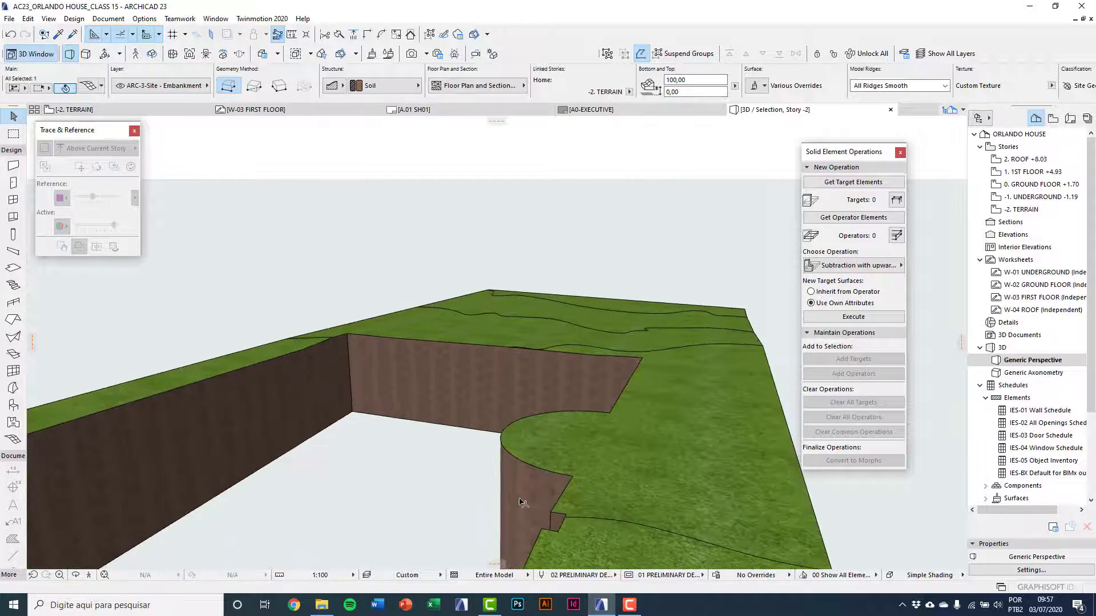
{"action": "scroll", "coordinate": [404, 389], "scroll_direction": "up", "scroll_amount": 2}
{"action": "scroll", "coordinate": [433, 402], "scroll_direction": "down", "scroll_amount": 5}
{"action": "scroll", "coordinate": [450, 409], "scroll_direction": "down", "scroll_amount": 2}
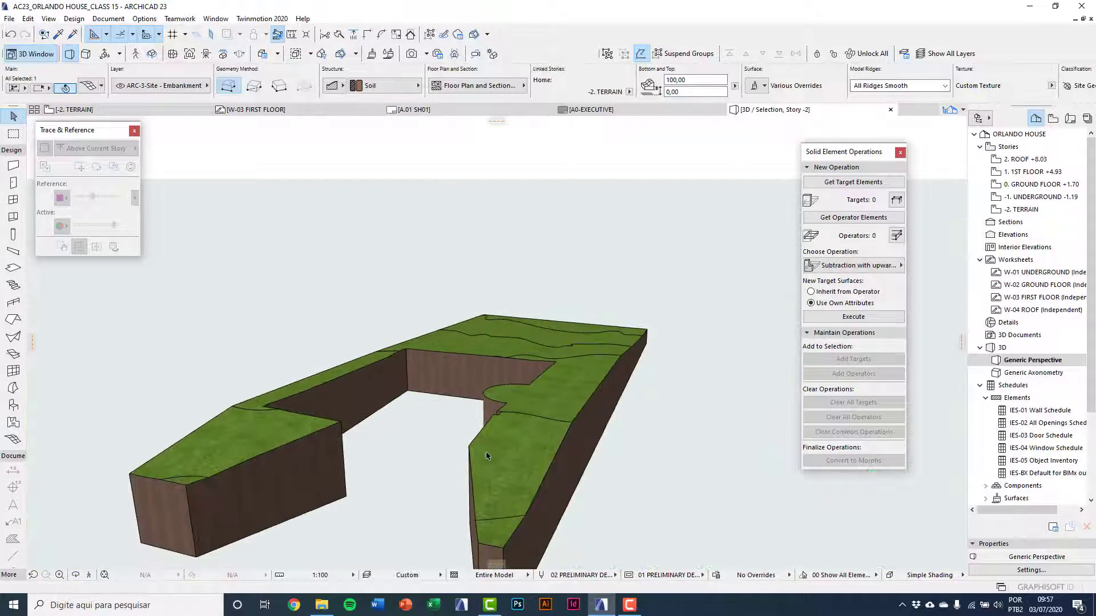
{"action": "middle_click_drag", "start_coordinate": [472, 457], "coordinate": [436, 436]}
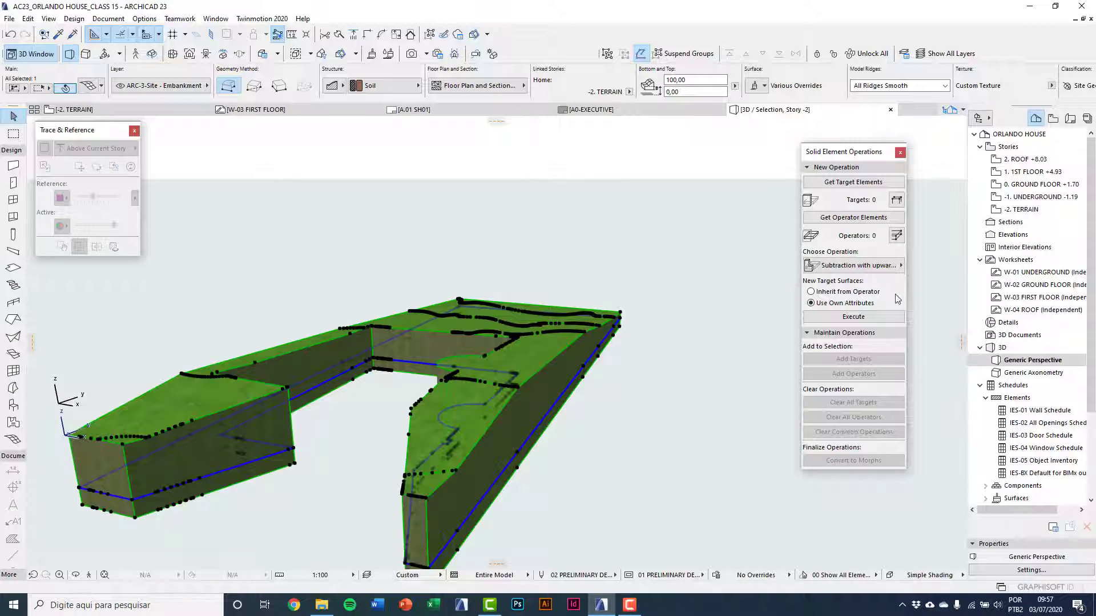
Return to the -2. TERRAIN floor plan and show the 0. GROUND FLOOR story as its trace reference.
{"action": "key", "text": "Escape"}
{"action": "double_click", "coordinate": [1022, 209]}
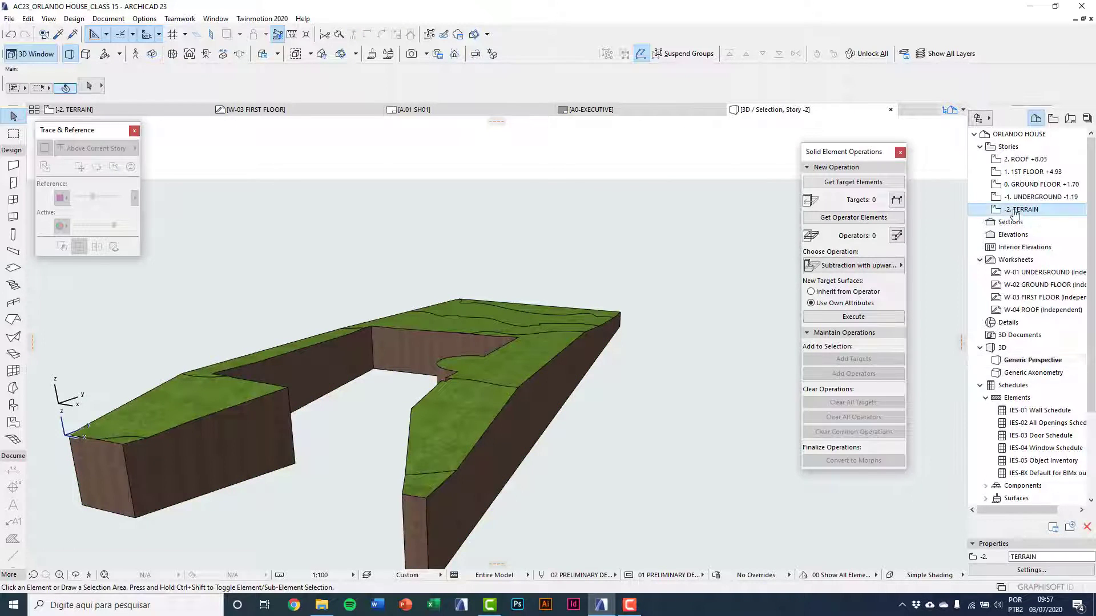
{"action": "middle_click_drag", "start_coordinate": [464, 364], "coordinate": [486, 352]}
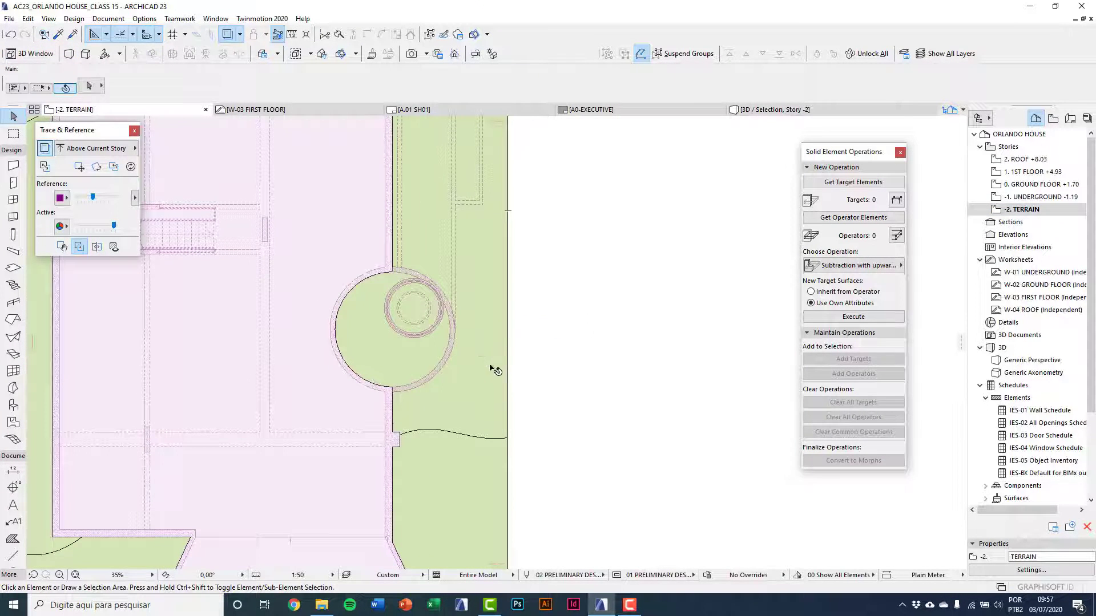
{"action": "scroll", "coordinate": [494, 369], "scroll_direction": "down", "scroll_amount": 3}
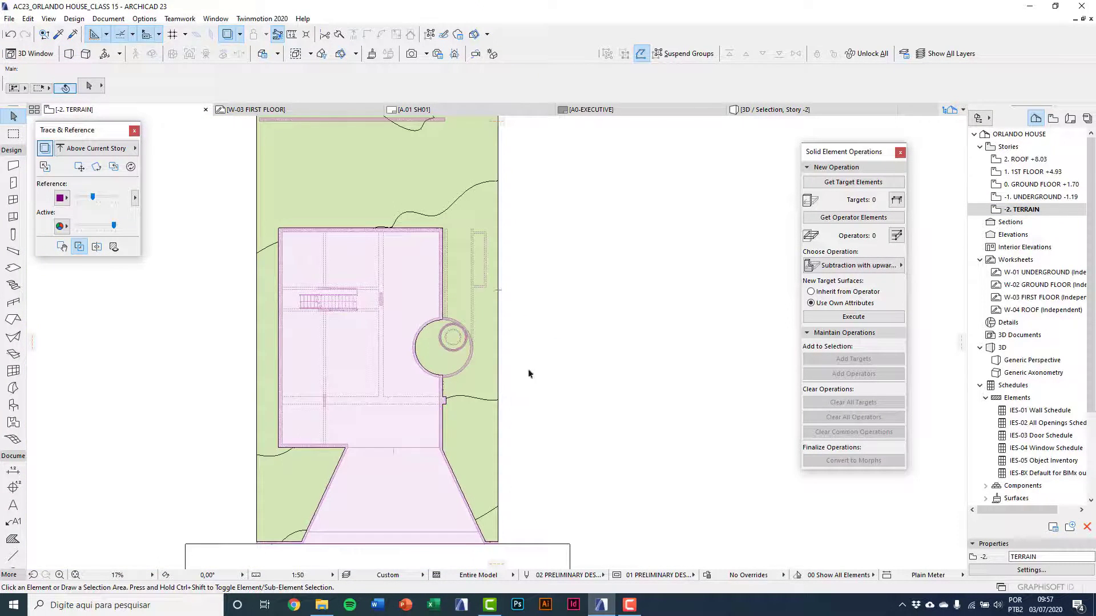
{"action": "right_click", "coordinate": [1042, 192]}
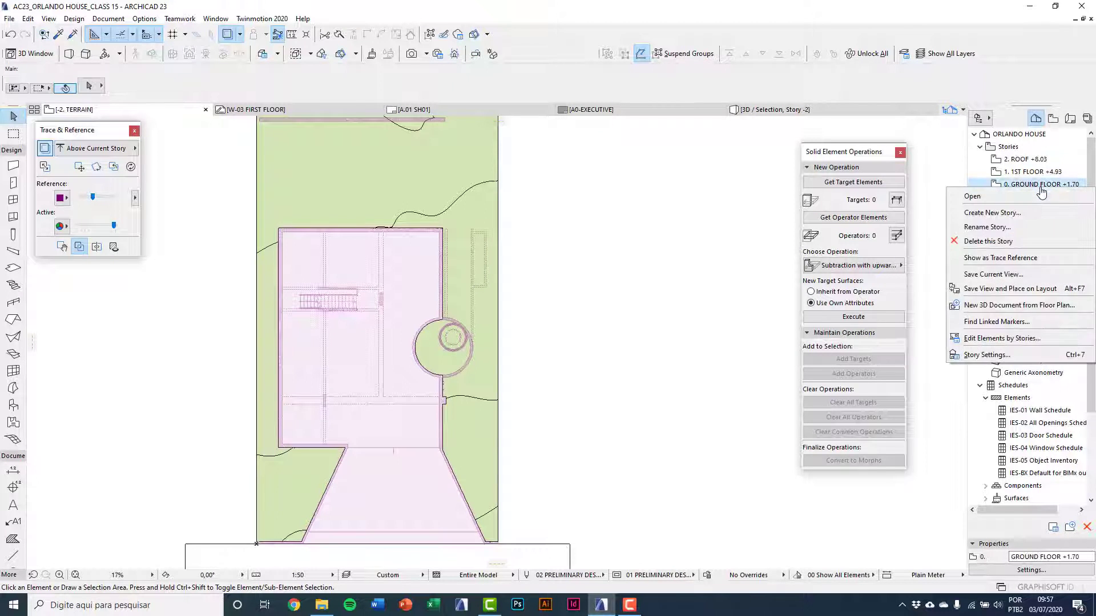
{"action": "left_click", "coordinate": [981, 261]}
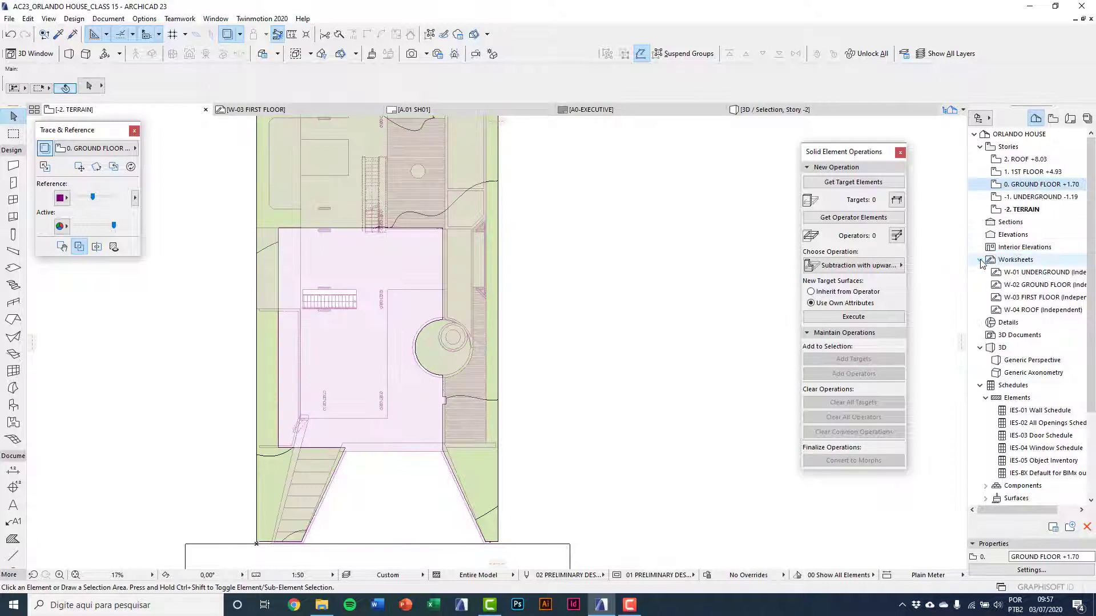
{"action": "scroll", "coordinate": [440, 366], "scroll_direction": "down", "scroll_amount": 3}
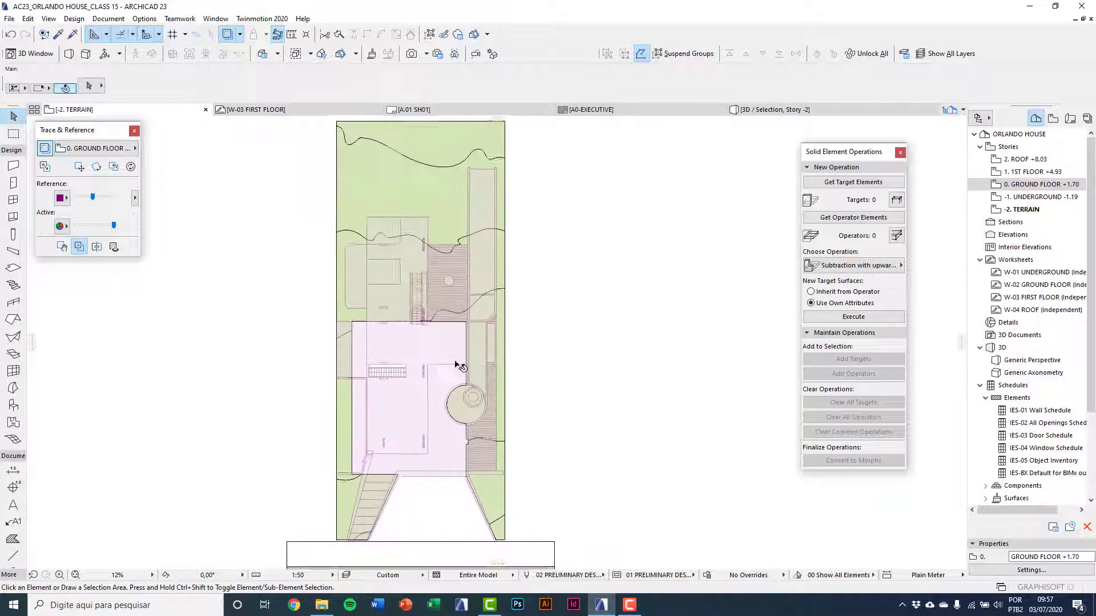
Split the Embankment mesh horizontally from the left ramp wall's upper corner across the house front, then select each front piece to check it.
{"action": "left_click", "coordinate": [491, 489]}
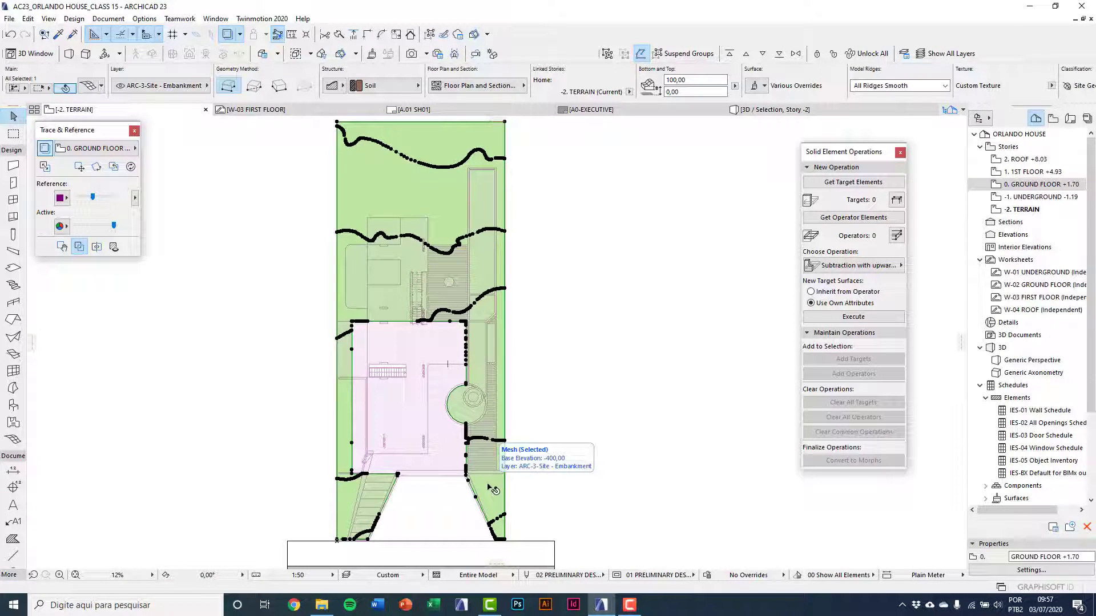
{"action": "left_click", "coordinate": [339, 35]}
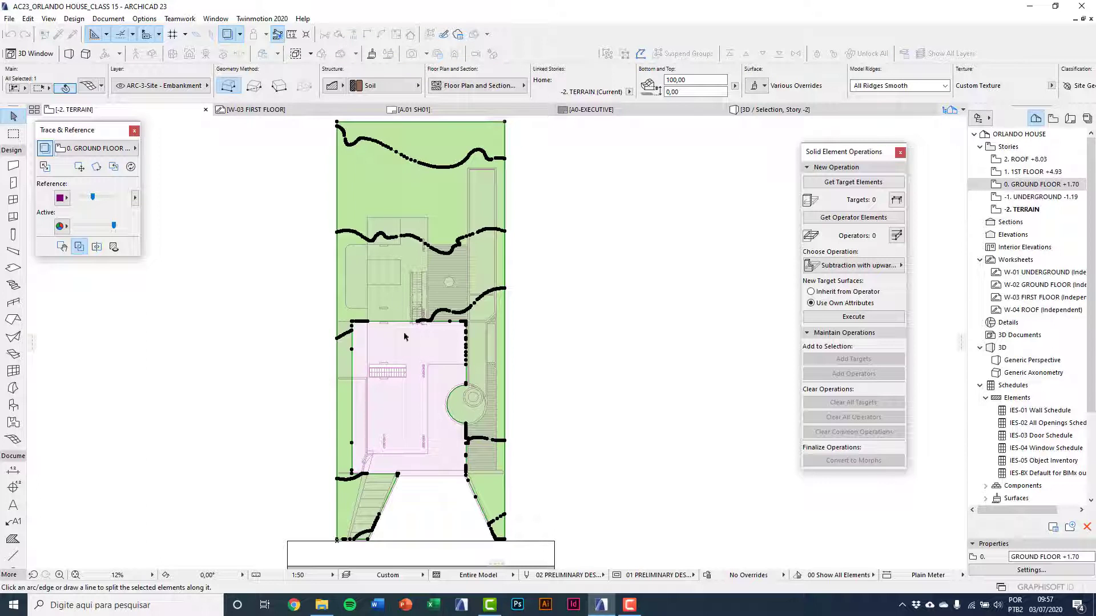
{"action": "scroll", "coordinate": [430, 442], "scroll_direction": "up", "scroll_amount": 7}
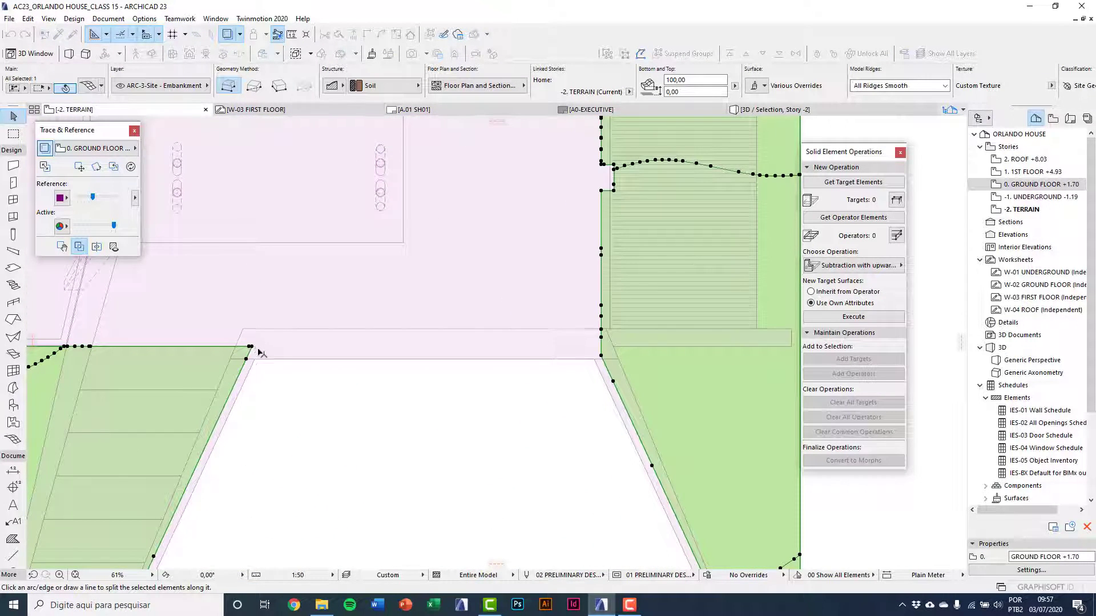
{"action": "scroll", "coordinate": [260, 352], "scroll_direction": "up", "scroll_amount": 1}
{"action": "left_click", "coordinate": [249, 346]}
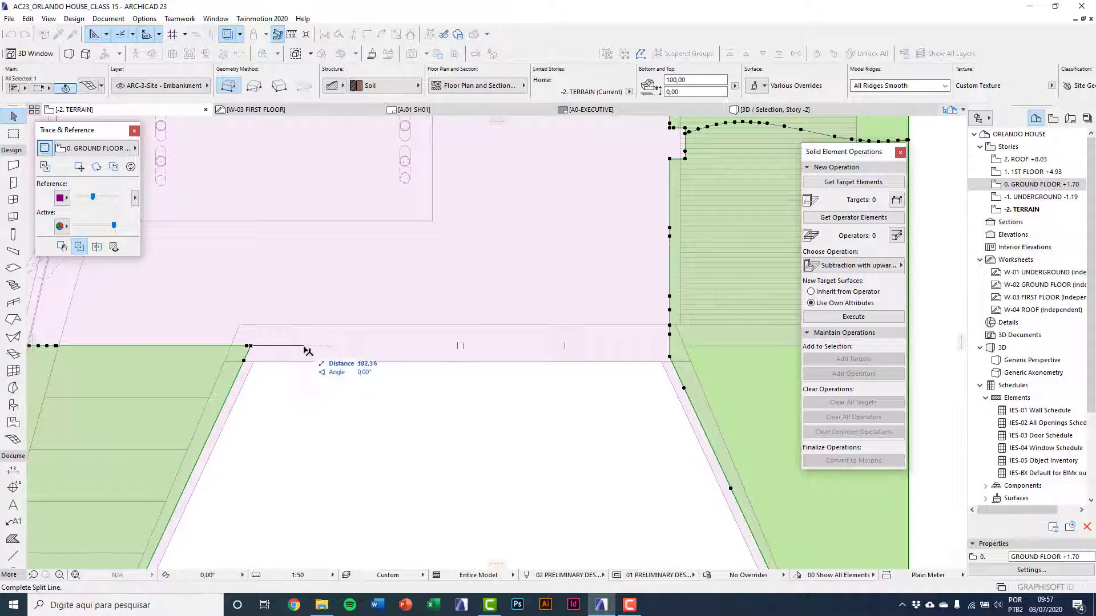
{"action": "scroll", "coordinate": [308, 351], "scroll_direction": "down", "scroll_amount": 4}
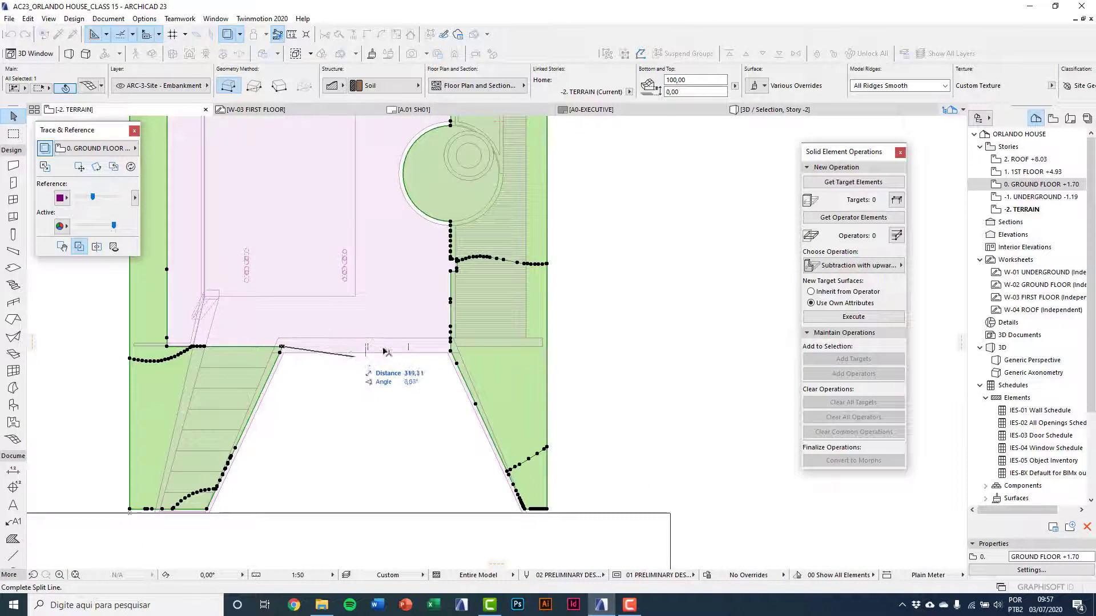
{"action": "scroll", "coordinate": [389, 352], "scroll_direction": "up", "scroll_amount": 2}
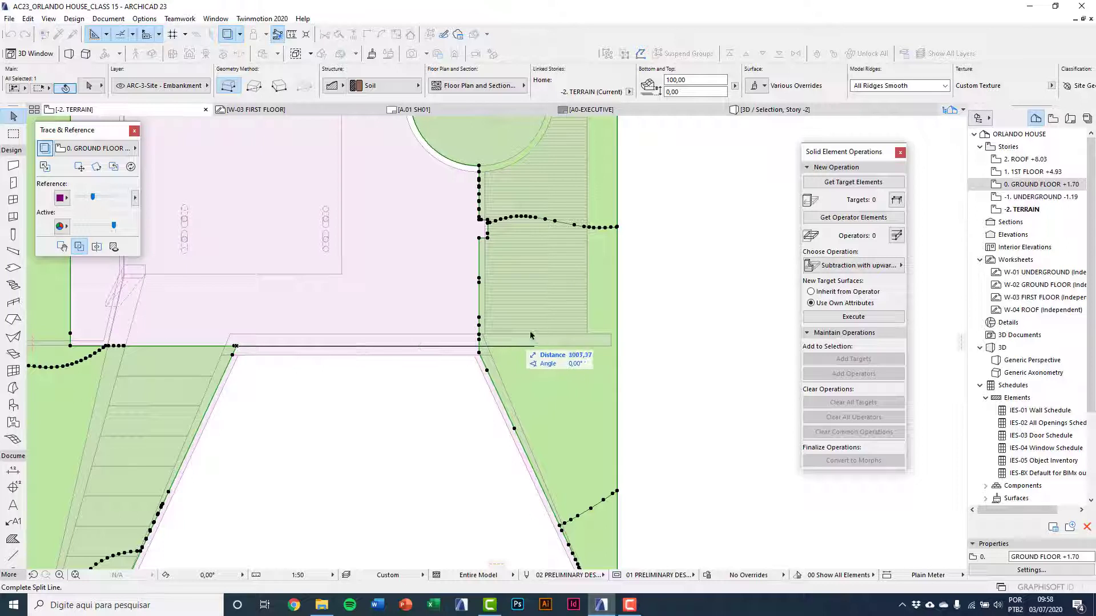
{"action": "left_click", "coordinate": [548, 346]}
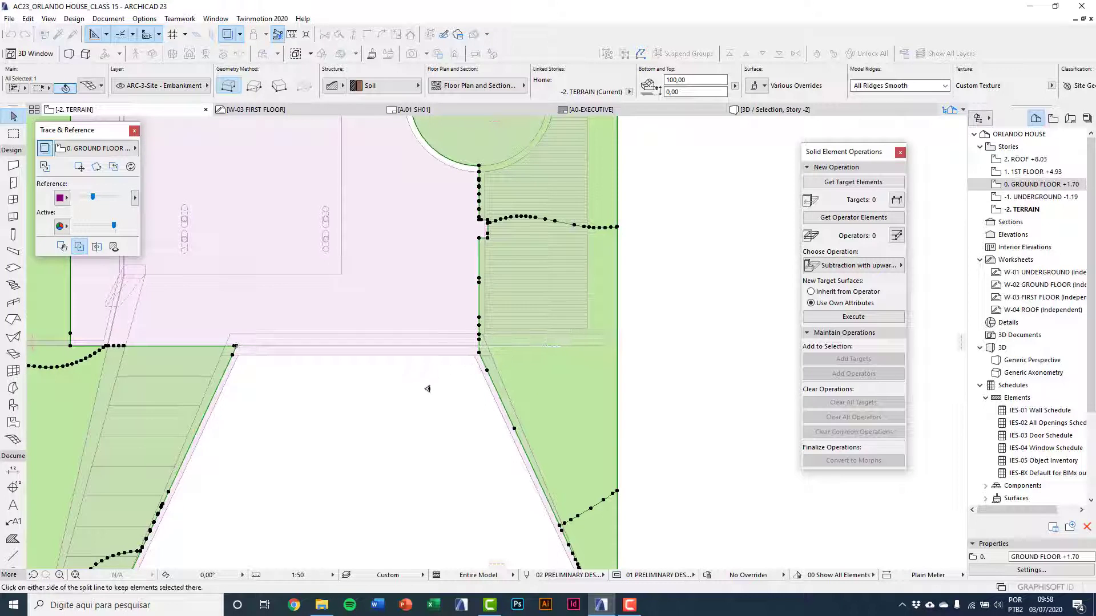
{"action": "left_click", "coordinate": [391, 400]}
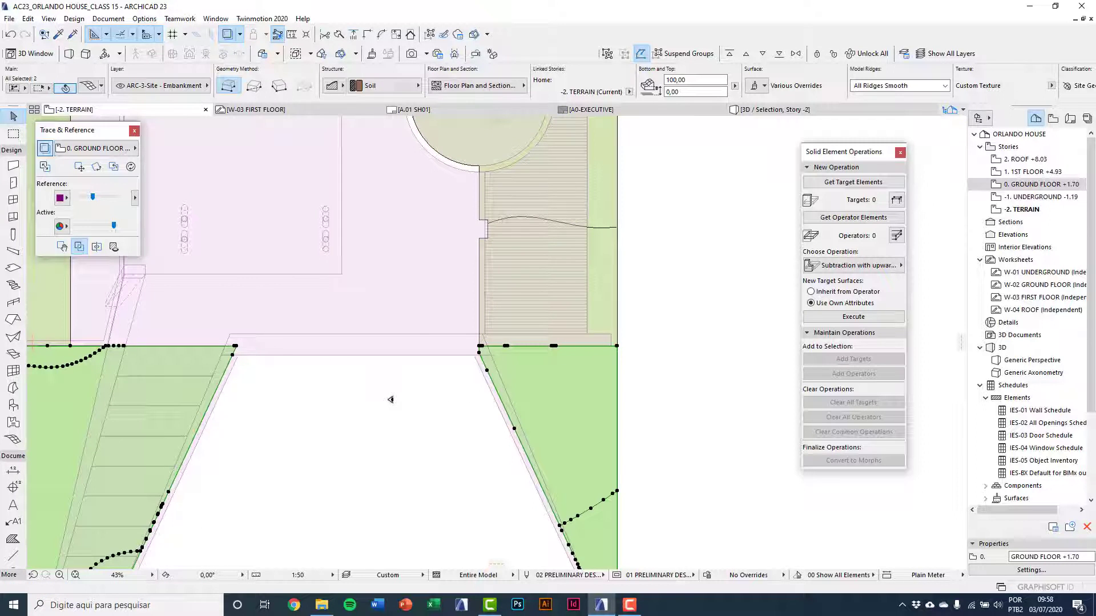
{"action": "scroll", "coordinate": [390, 400], "scroll_direction": "down", "scroll_amount": 5}
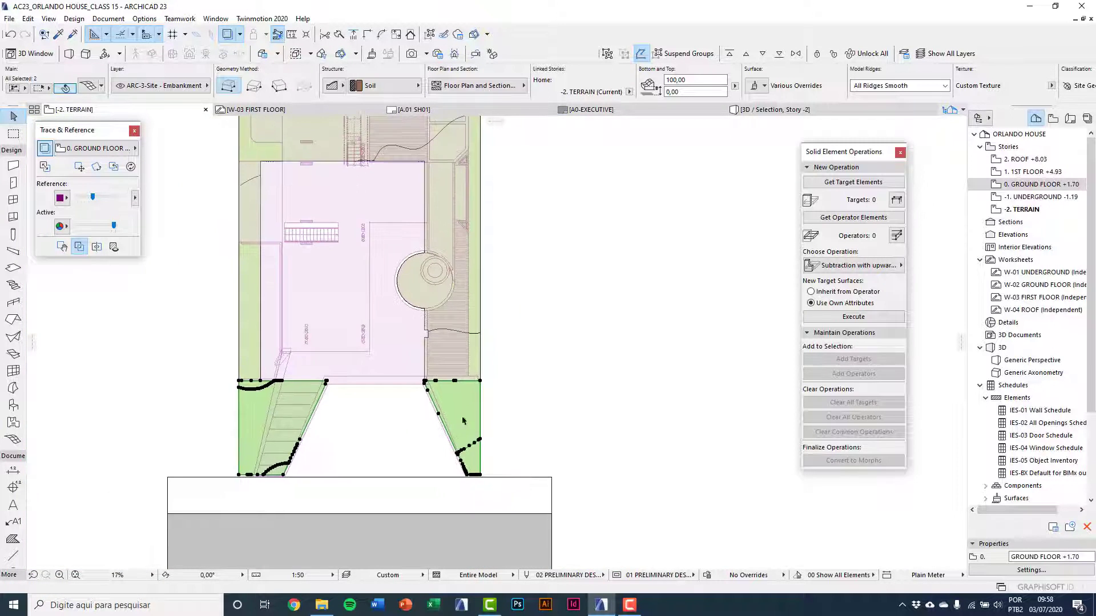
{"action": "key", "text": "Escape"}
{"action": "left_click", "coordinate": [477, 408]}
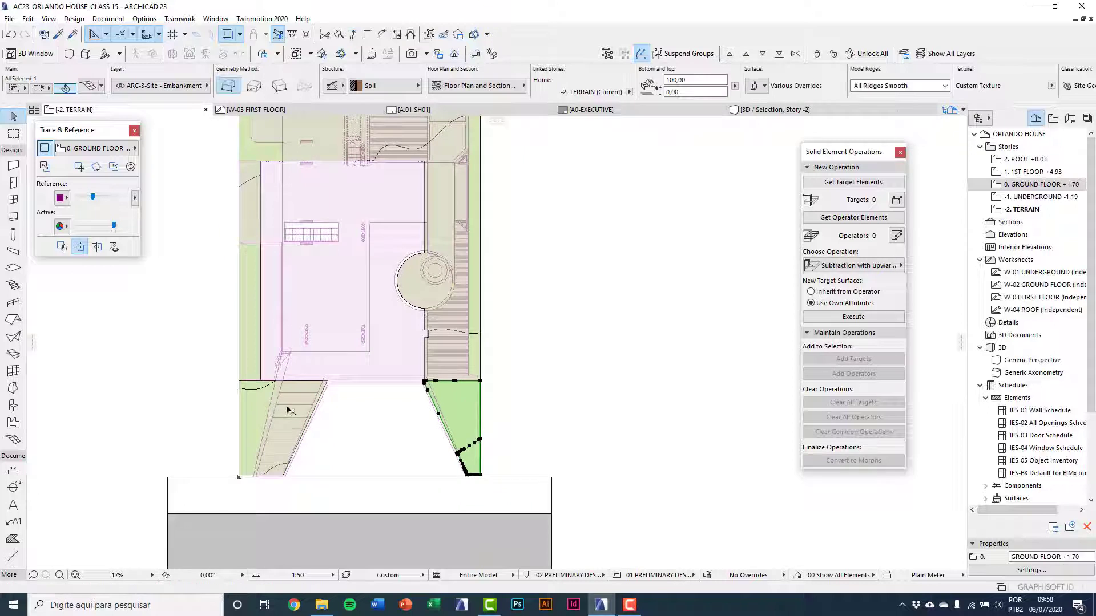
{"action": "left_click", "coordinate": [256, 410]}
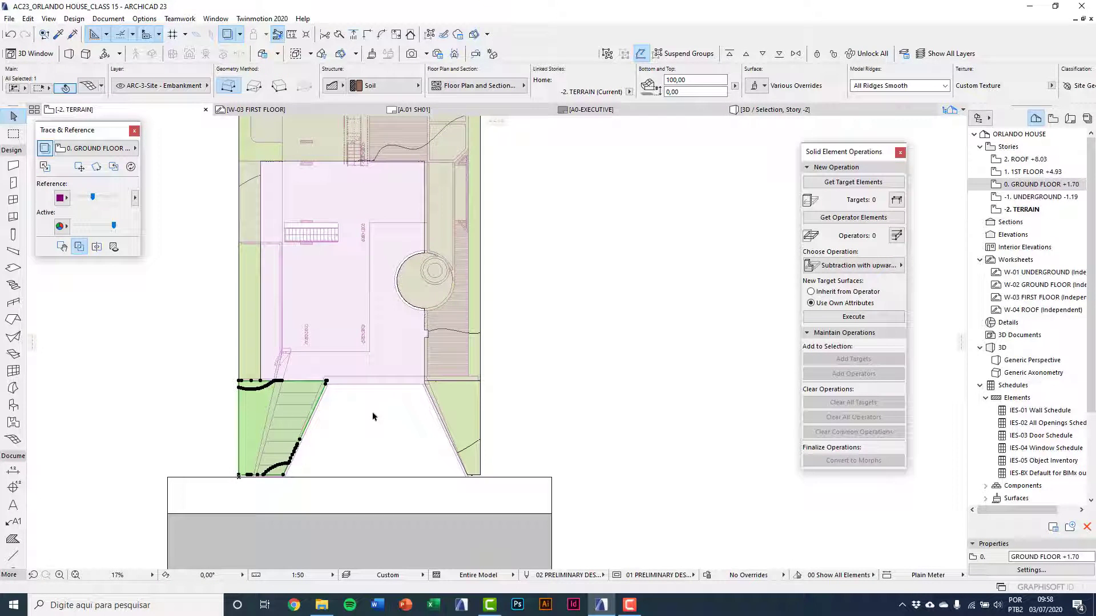
Split the Embankment mesh behind the house along the rear edge of the ground floor's wooden deck.
{"action": "scroll", "coordinate": [474, 351], "scroll_direction": "up", "scroll_amount": 5}
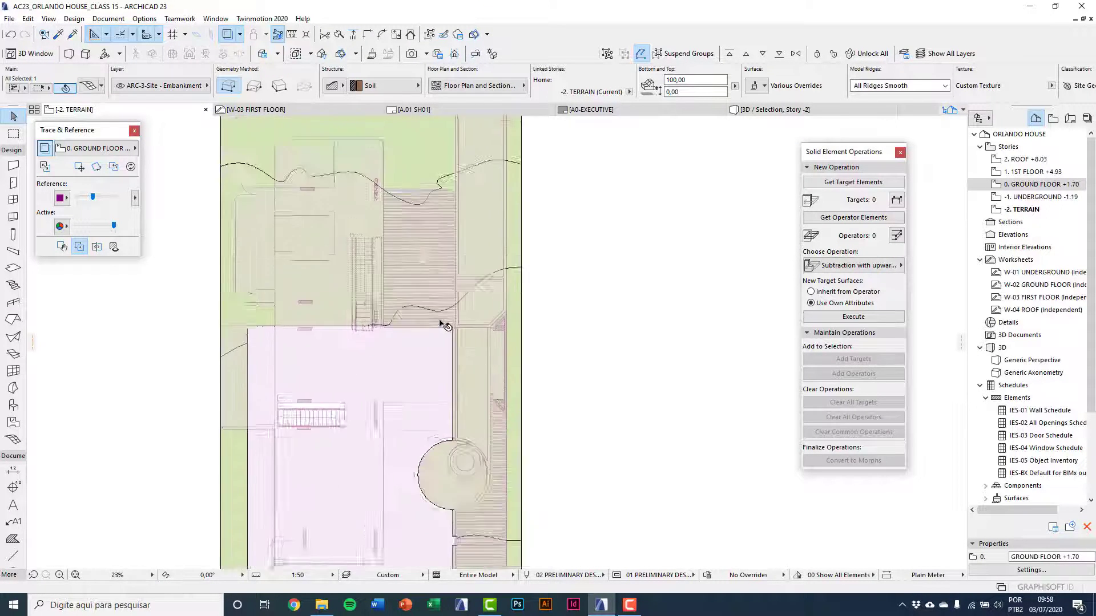
{"action": "middle_click_drag", "start_coordinate": [425, 181], "coordinate": [436, 356]}
{"action": "scroll", "coordinate": [377, 205], "scroll_direction": "up", "scroll_amount": 4}
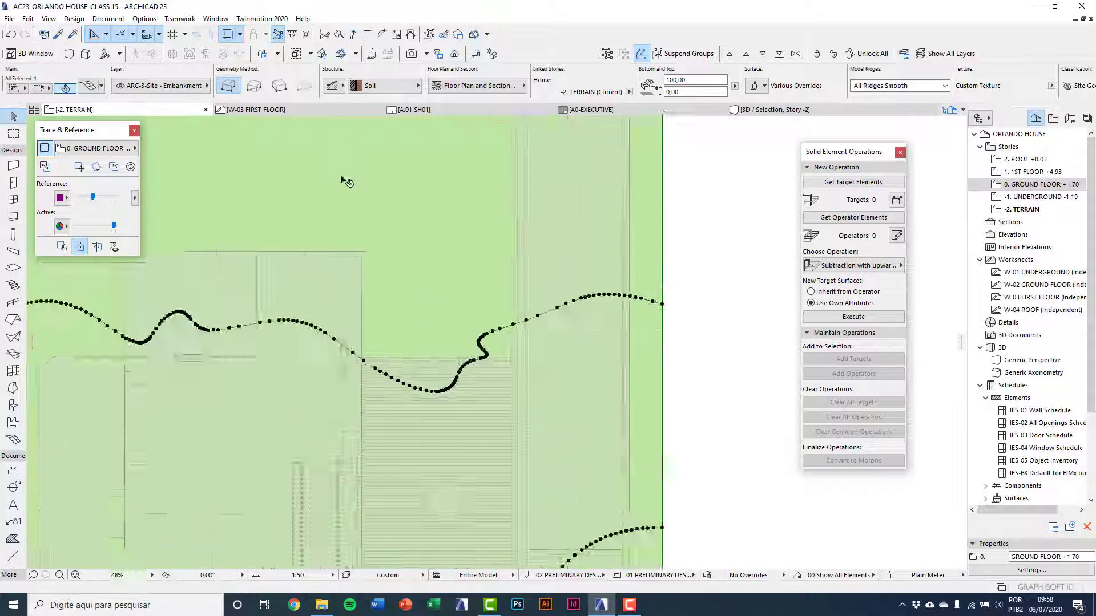
{"action": "left_click", "coordinate": [339, 34]}
{"action": "scroll", "coordinate": [423, 442], "scroll_direction": "up", "scroll_amount": 3}
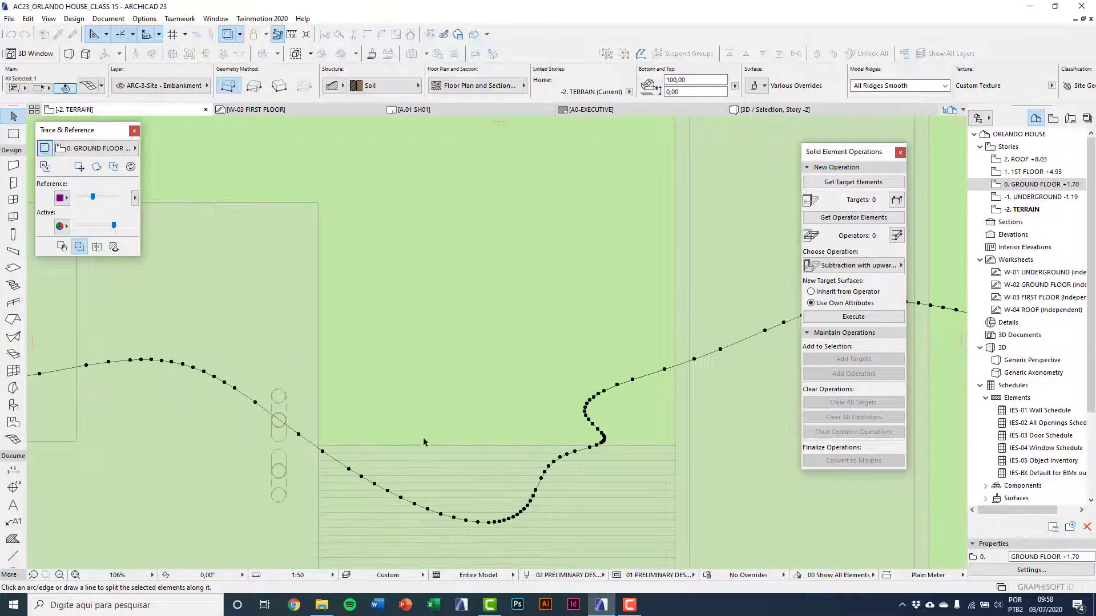
{"action": "left_click", "coordinate": [426, 445]}
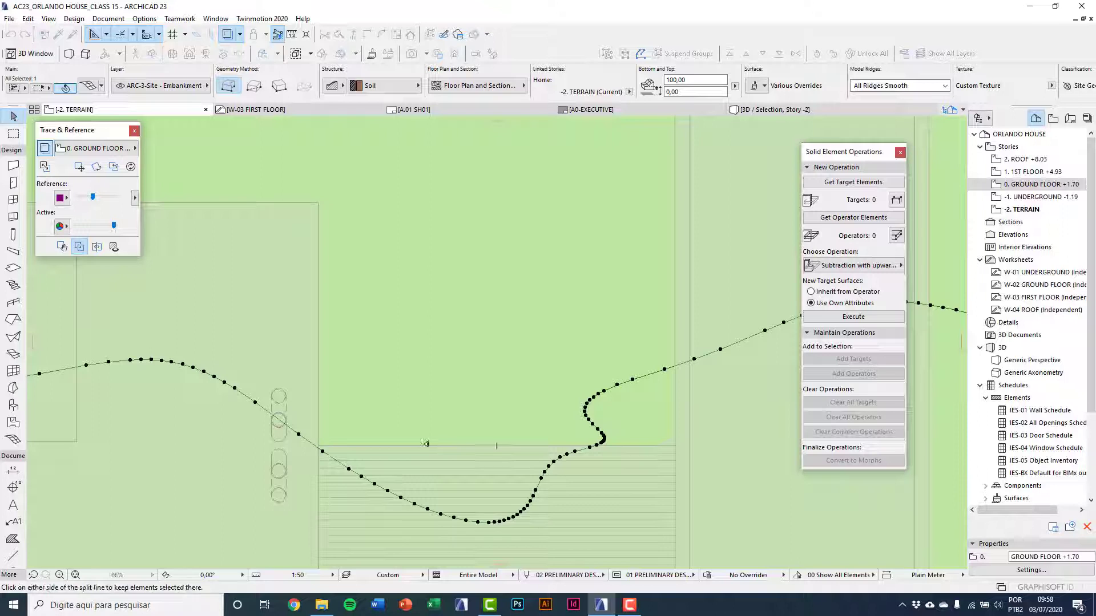
{"action": "left_click", "coordinate": [424, 409]}
{"action": "scroll", "coordinate": [426, 401], "scroll_direction": "down", "scroll_amount": 6}
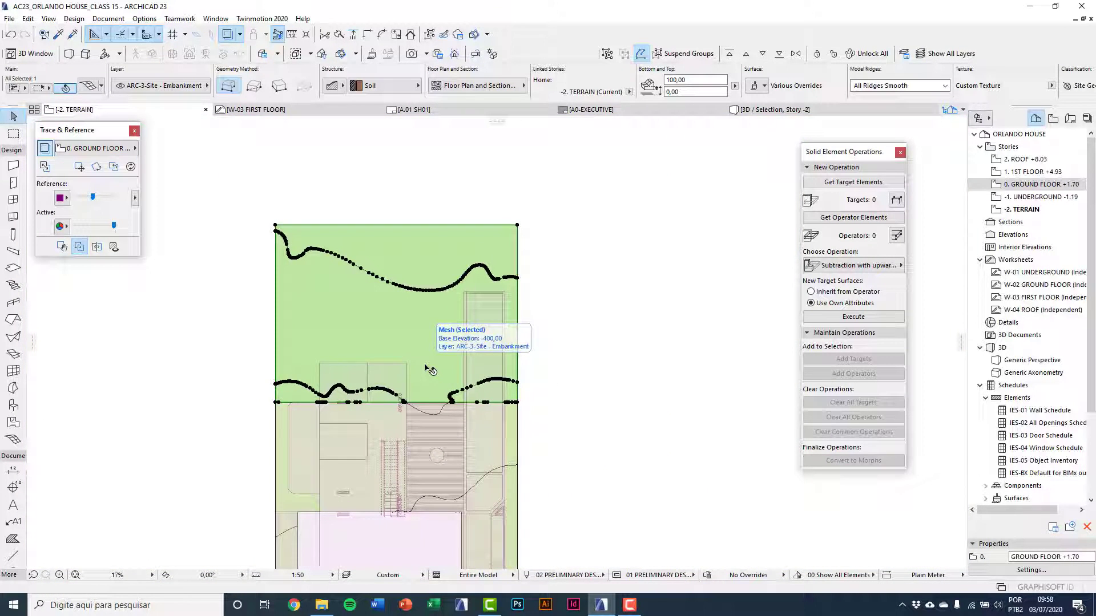
{"action": "left_click", "coordinate": [558, 348]}
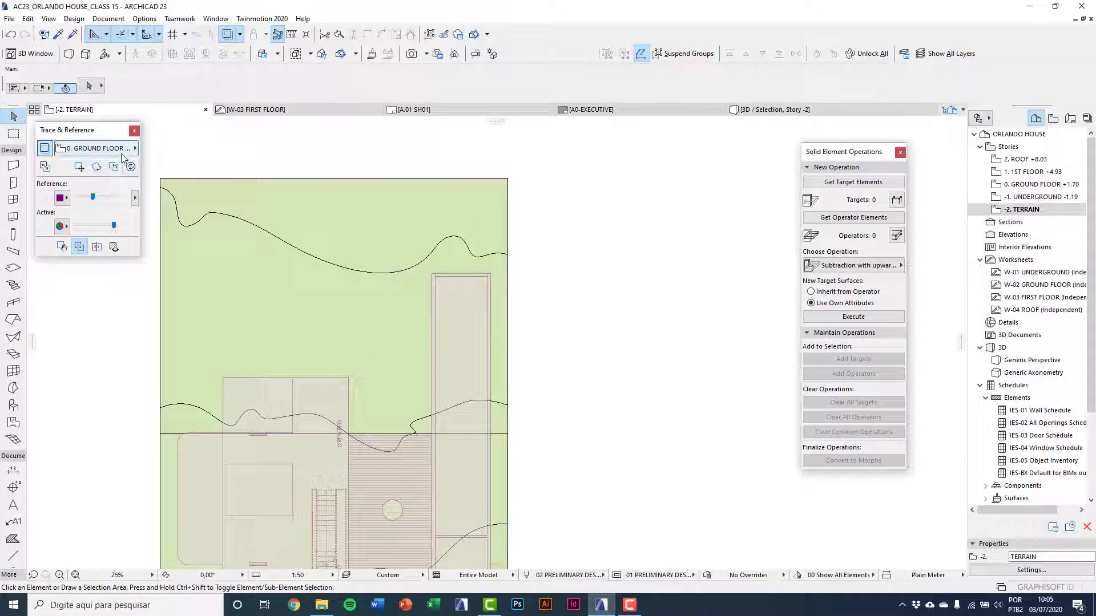
Set worksheet W-01 UNDERGROUND as trace reference and split the rear mesh along the horizontal line in front of the backmost slatted area.
{"action": "left_click", "coordinate": [121, 151]}
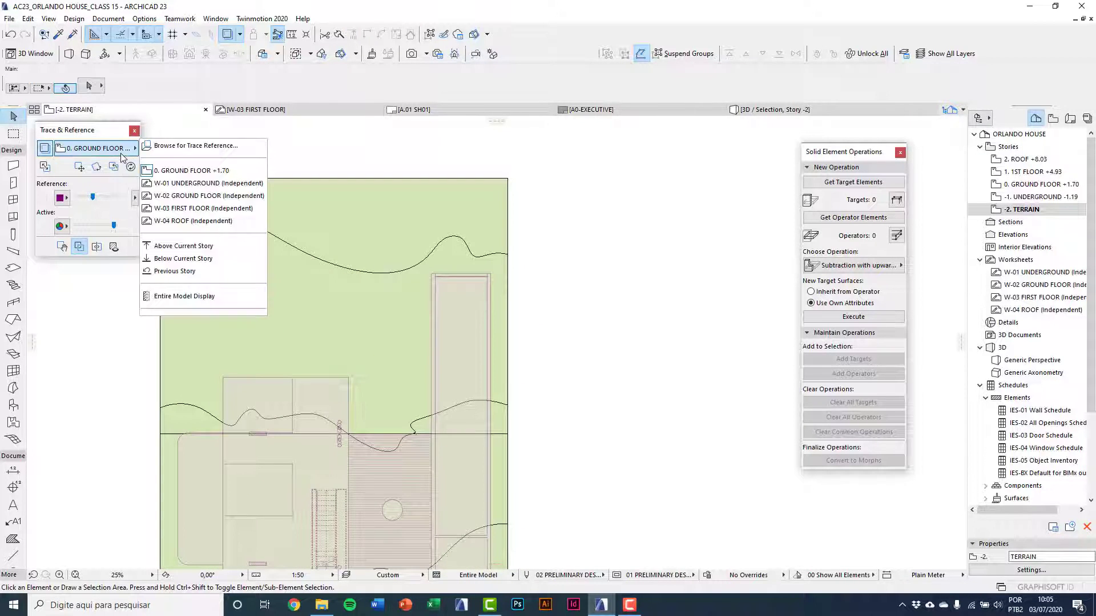
{"action": "left_click", "coordinate": [251, 183]}
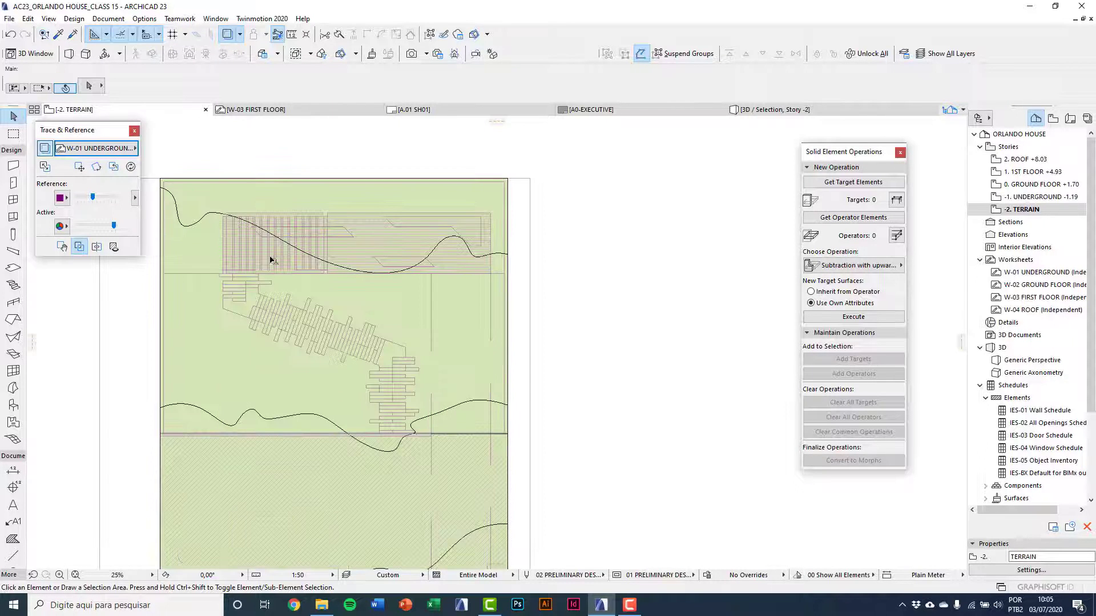
{"action": "scroll", "coordinate": [288, 268], "scroll_direction": "up", "scroll_amount": 3}
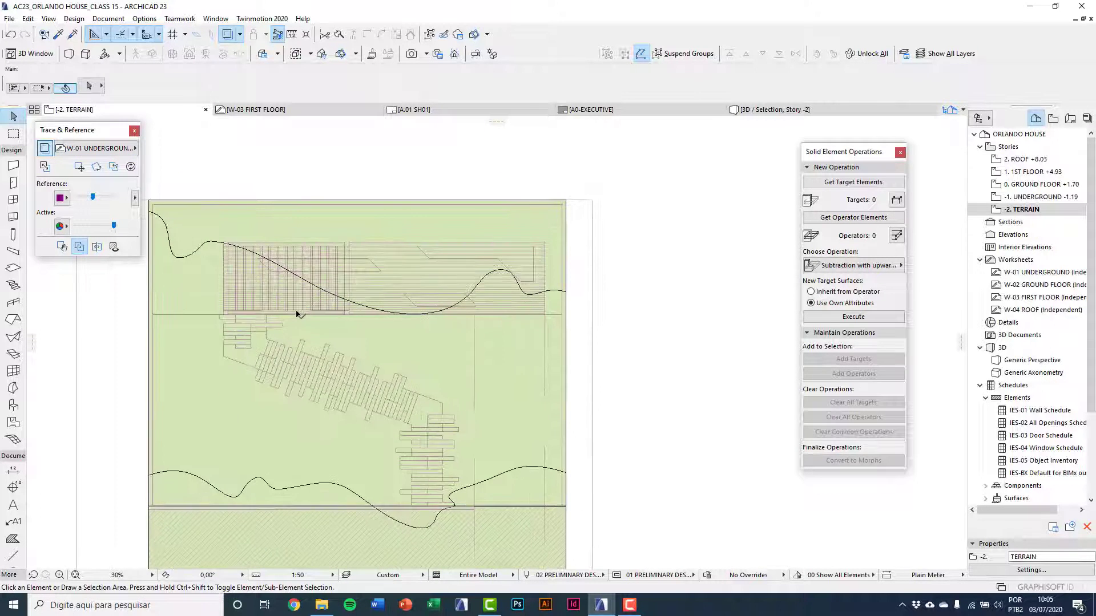
{"action": "left_click", "coordinate": [322, 231]}
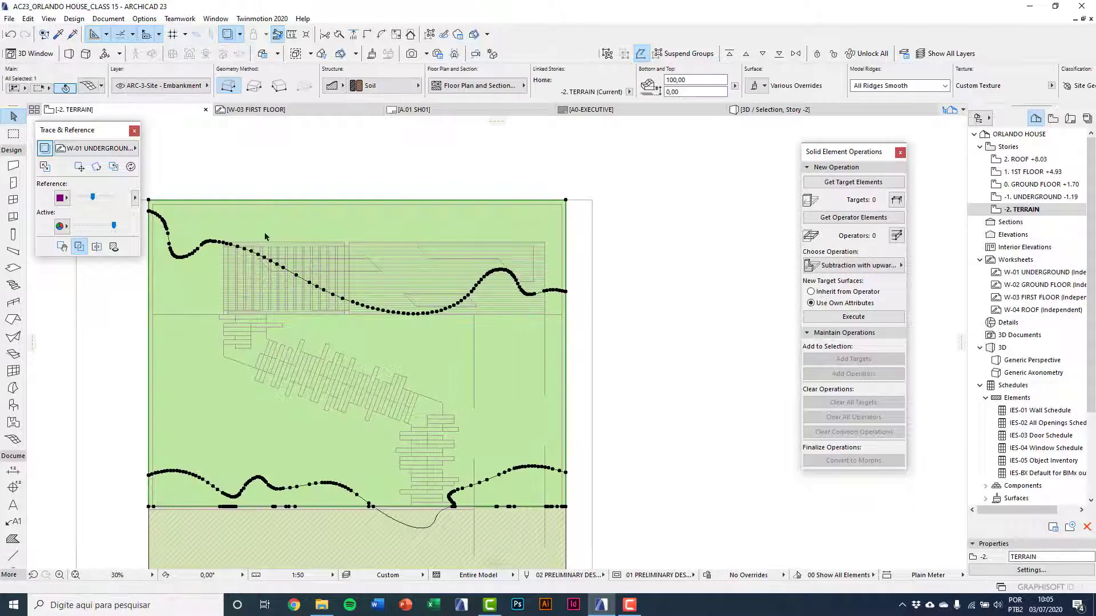
{"action": "left_click", "coordinate": [339, 34]}
{"action": "scroll", "coordinate": [156, 327], "scroll_direction": "up", "scroll_amount": 2}
{"action": "left_click", "coordinate": [147, 321]}
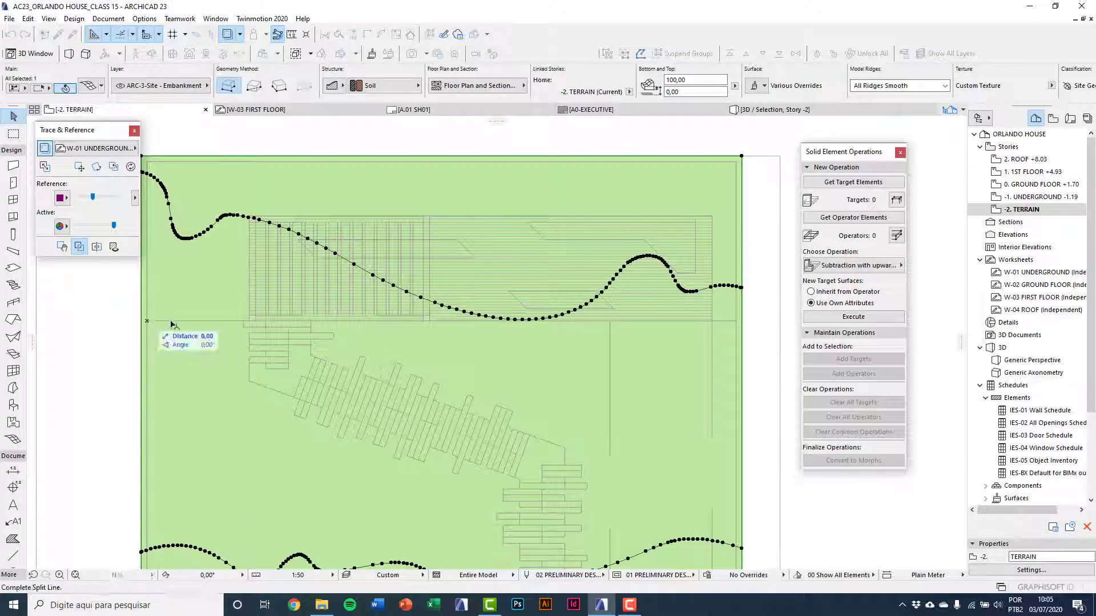
{"action": "left_click", "coordinate": [364, 322]}
{"action": "scroll", "coordinate": [422, 276], "scroll_direction": "down", "scroll_amount": 1}
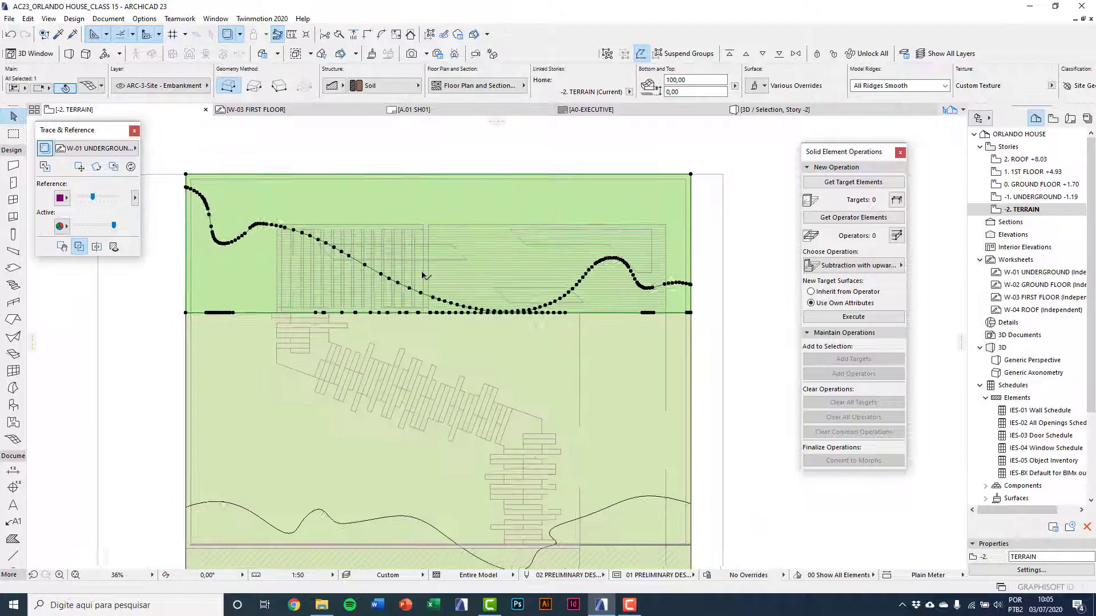
Show the split Embankment terrain in the 3D view and examine the part around the house.
{"action": "left_click", "coordinate": [455, 358]}
{"action": "key", "text": "F5"}
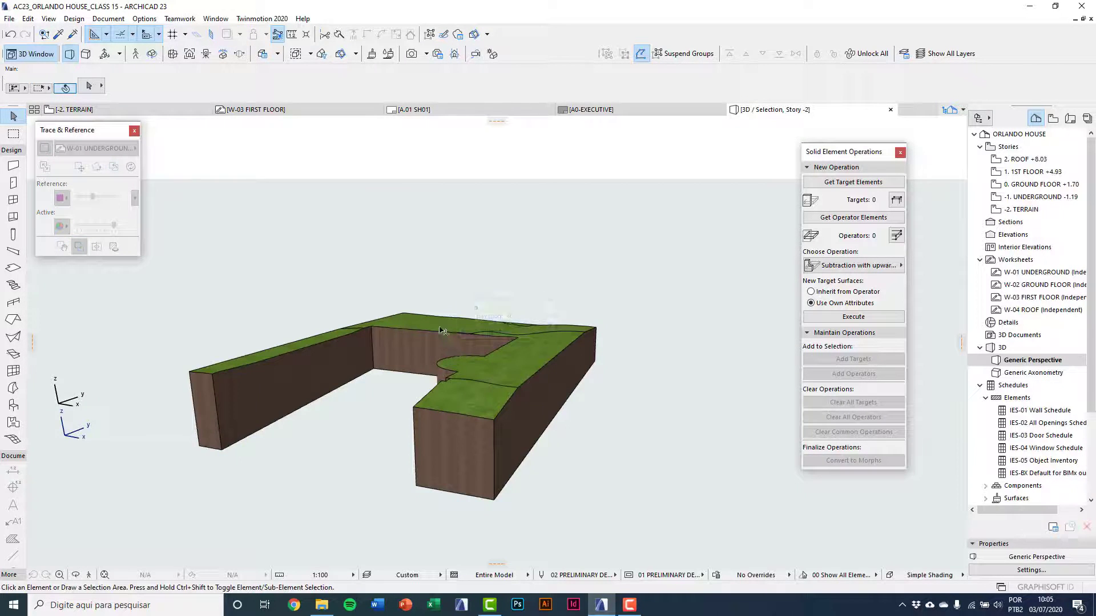
{"action": "scroll", "coordinate": [443, 330], "scroll_direction": "down", "scroll_amount": 1}
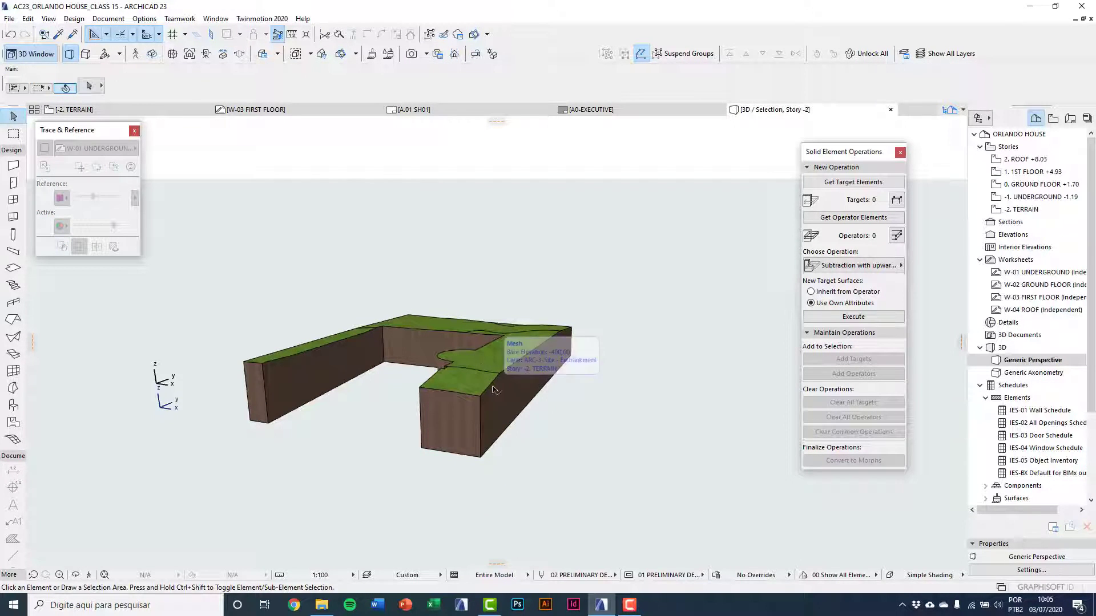
Show the complete model in 3D and examine the embankment slope beside the right-hand ramp wall.
{"action": "key", "text": "ctrl+F5"}
{"action": "scroll", "coordinate": [504, 379], "scroll_direction": "up", "scroll_amount": 3}
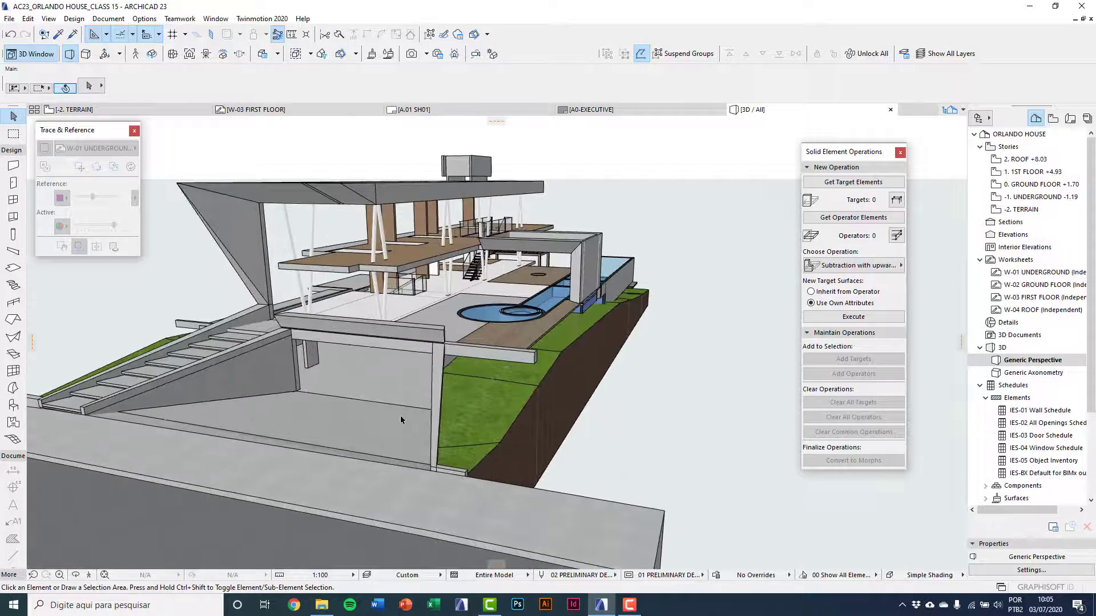
{"action": "left_click_drag", "start_coordinate": [450, 414], "coordinate": [420, 422]}
{"action": "scroll", "coordinate": [420, 422], "scroll_direction": "up", "scroll_amount": 4}
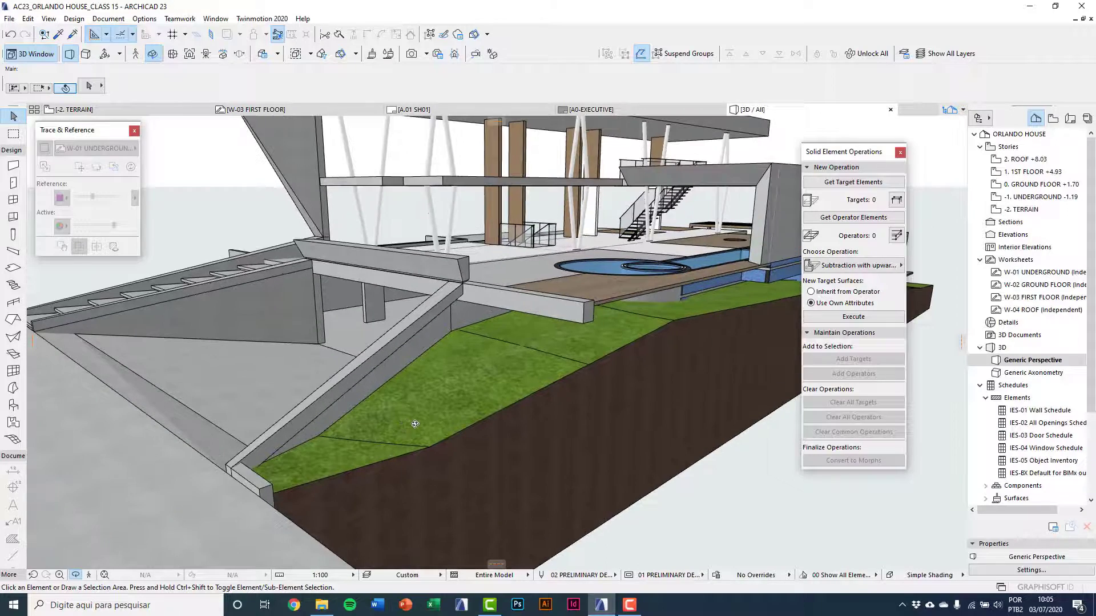
{"action": "key", "text": "Escape"}
{"action": "left_click", "coordinate": [441, 449]}
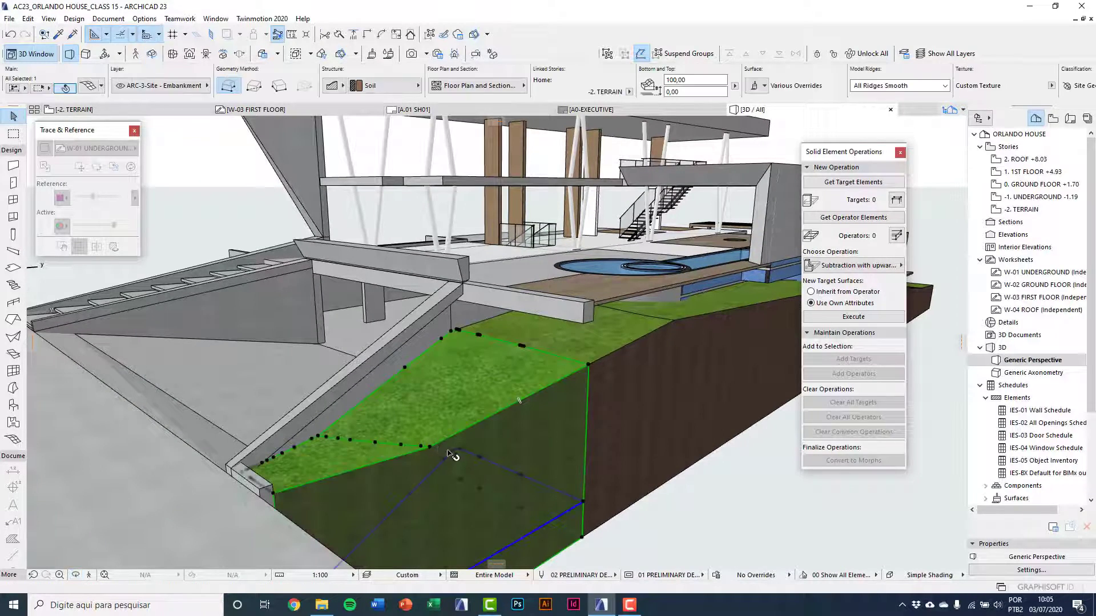
{"action": "middle_click_drag", "start_coordinate": [452, 456], "coordinate": [422, 431]}
{"action": "scroll", "coordinate": [380, 434], "scroll_direction": "up", "scroll_amount": 2}
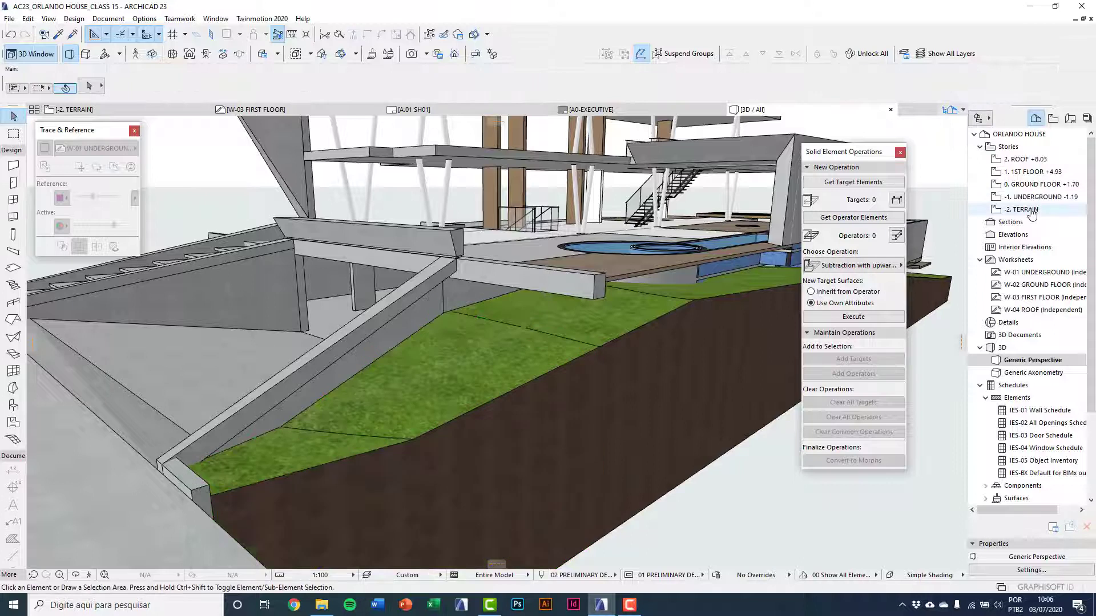
On the -2. TERRAIN story, delete the front Embankment mesh piece to the right of the ramp.
{"action": "double_click", "coordinate": [1029, 210]}
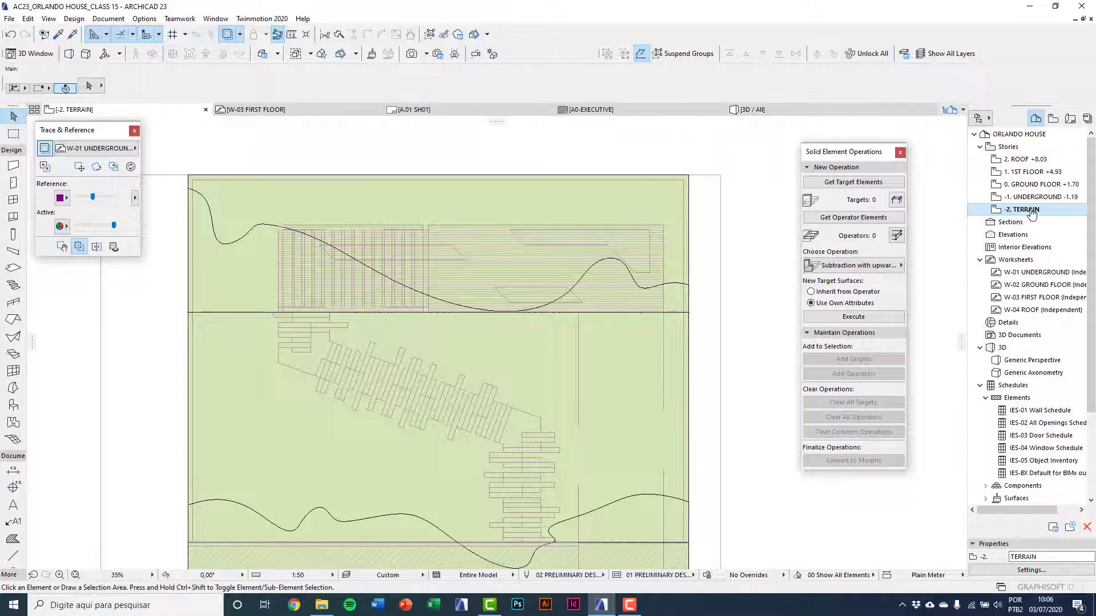
{"action": "scroll", "coordinate": [675, 431], "scroll_direction": "up", "scroll_amount": 5}
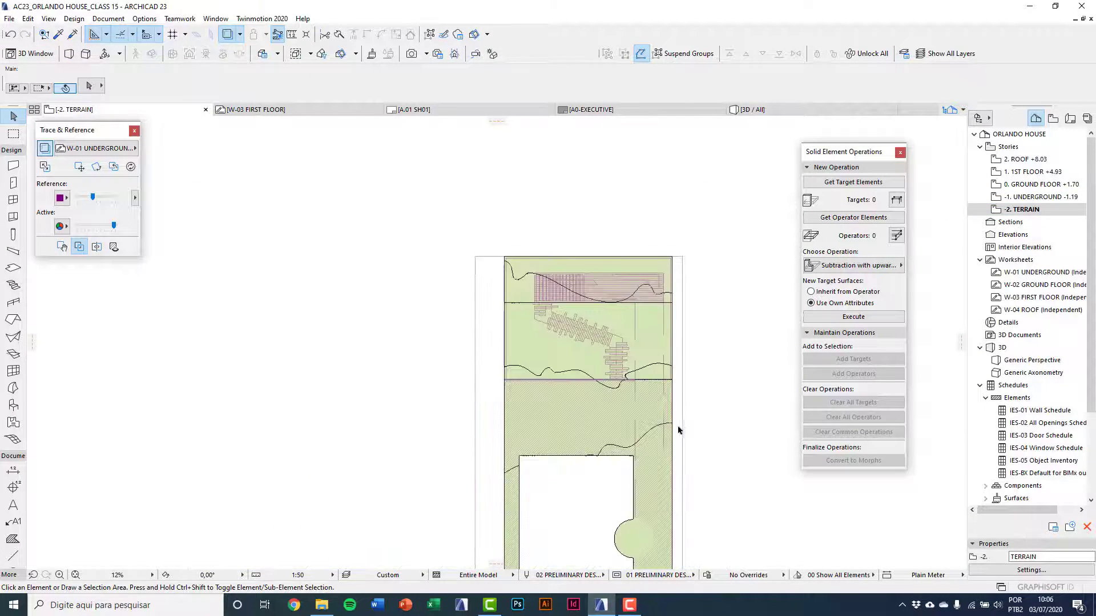
{"action": "scroll", "coordinate": [570, 468], "scroll_direction": "up", "scroll_amount": 1}
{"action": "left_click", "coordinate": [580, 423]}
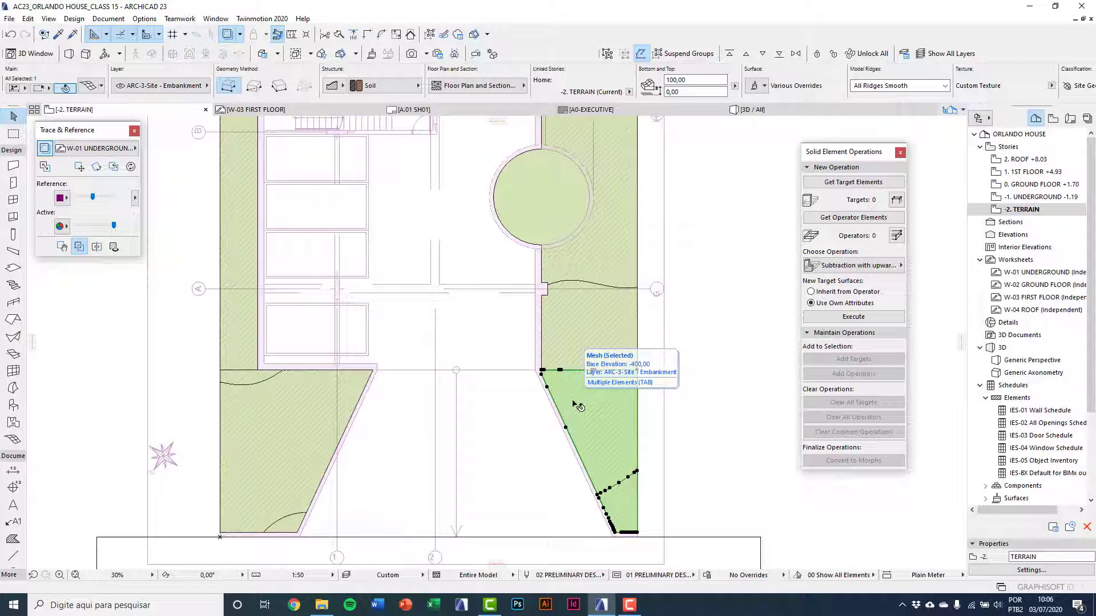
{"action": "key", "text": "Delete"}
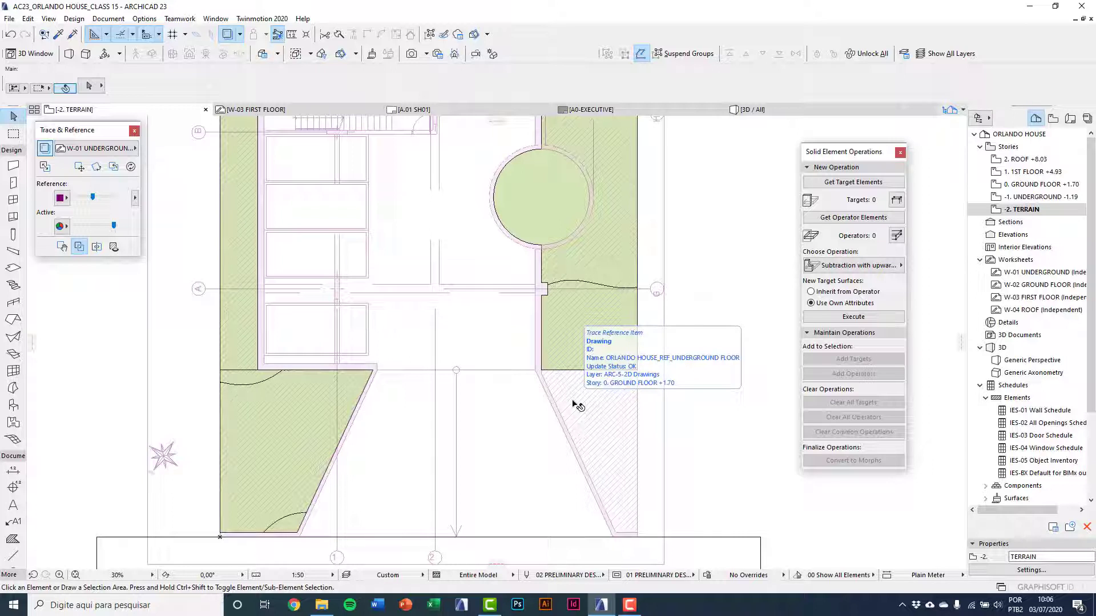
Pick up the settings of the neighbouring Embankment mesh and set worksheet W-02 GROUND FLOOR as trace reference.
{"action": "left_click", "coordinate": [59, 34]}
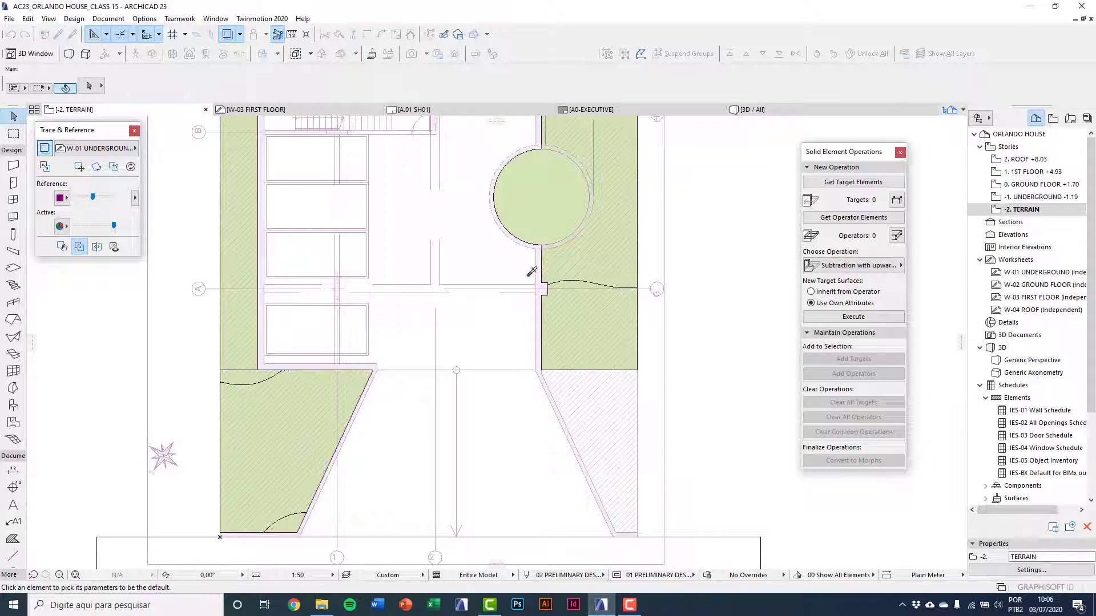
{"action": "left_click", "coordinate": [611, 330]}
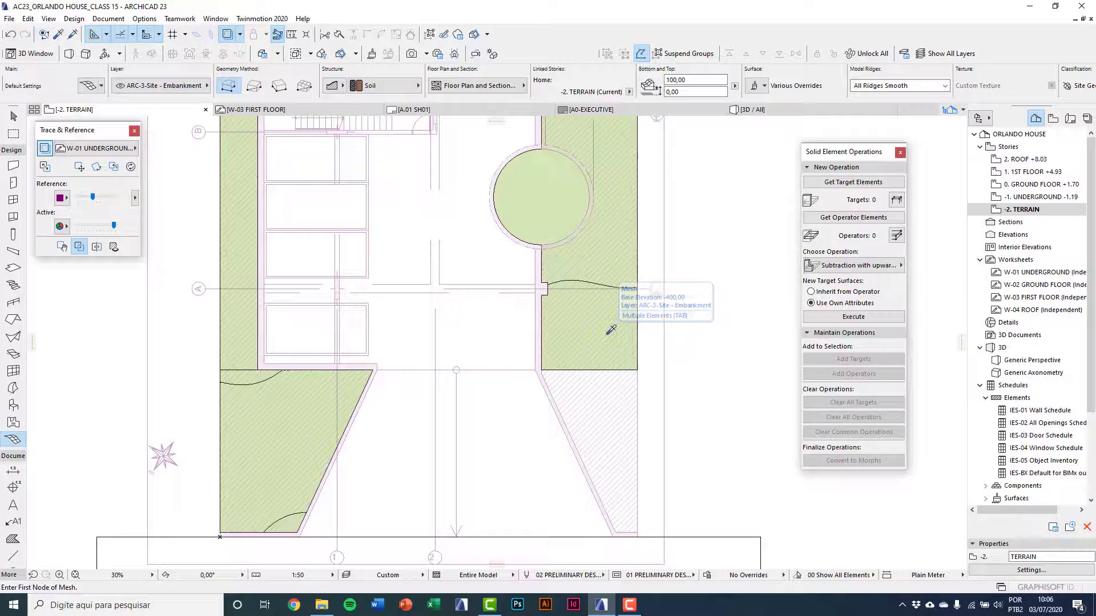
{"action": "left_click", "coordinate": [108, 149]}
{"action": "left_click", "coordinate": [193, 204]}
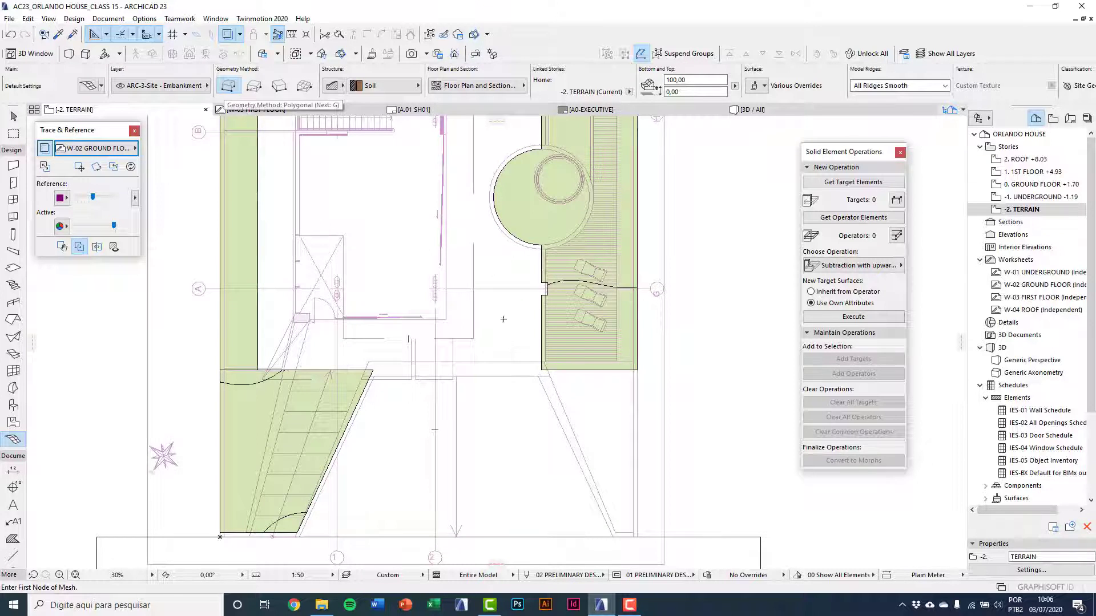
Draw a new Embankment mesh to the right of the ramp, following the slanted ramp wall, front edge and side boundary wall's inner face.
{"action": "scroll", "coordinate": [633, 294], "scroll_direction": "up", "scroll_amount": 3}
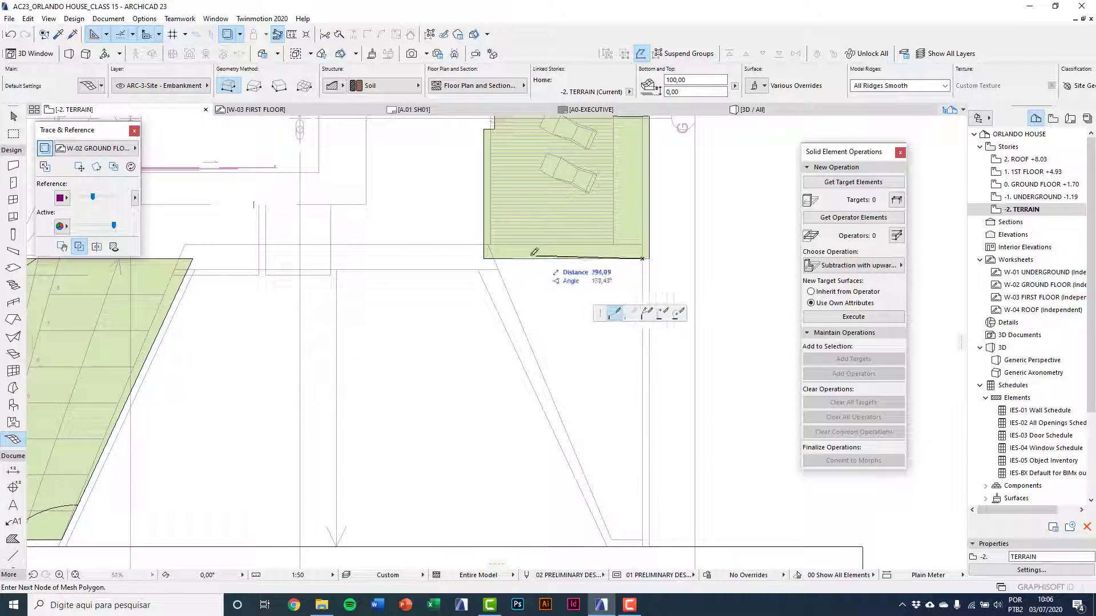
{"action": "left_click", "coordinate": [494, 259]}
{"action": "scroll", "coordinate": [619, 534], "scroll_direction": "up", "scroll_amount": 2}
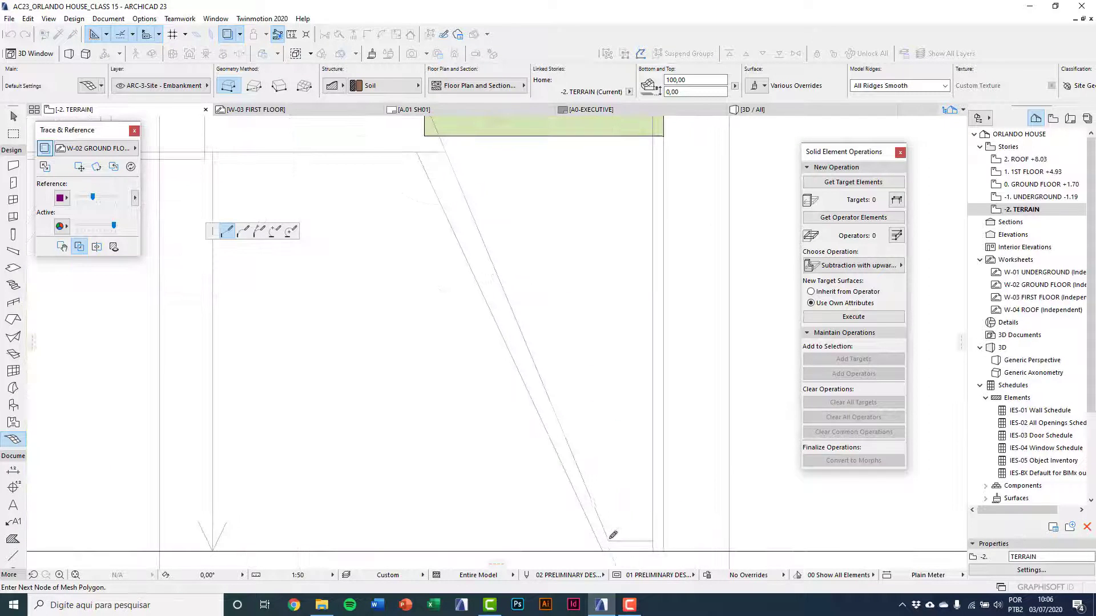
{"action": "left_click", "coordinate": [611, 538]}
{"action": "left_click", "coordinate": [653, 539]}
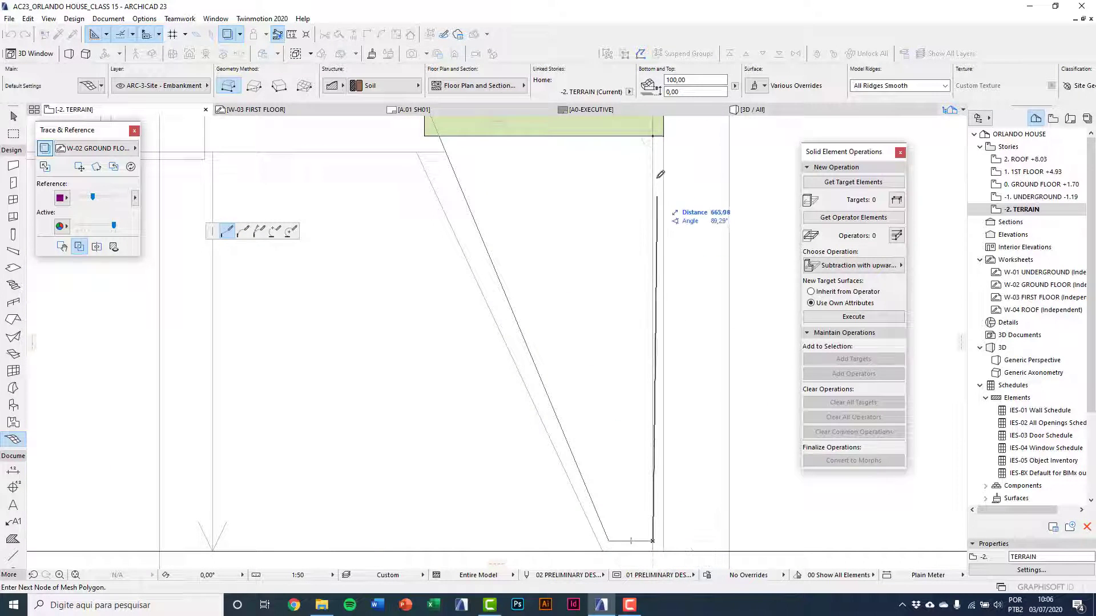
{"action": "double_click", "coordinate": [654, 134]}
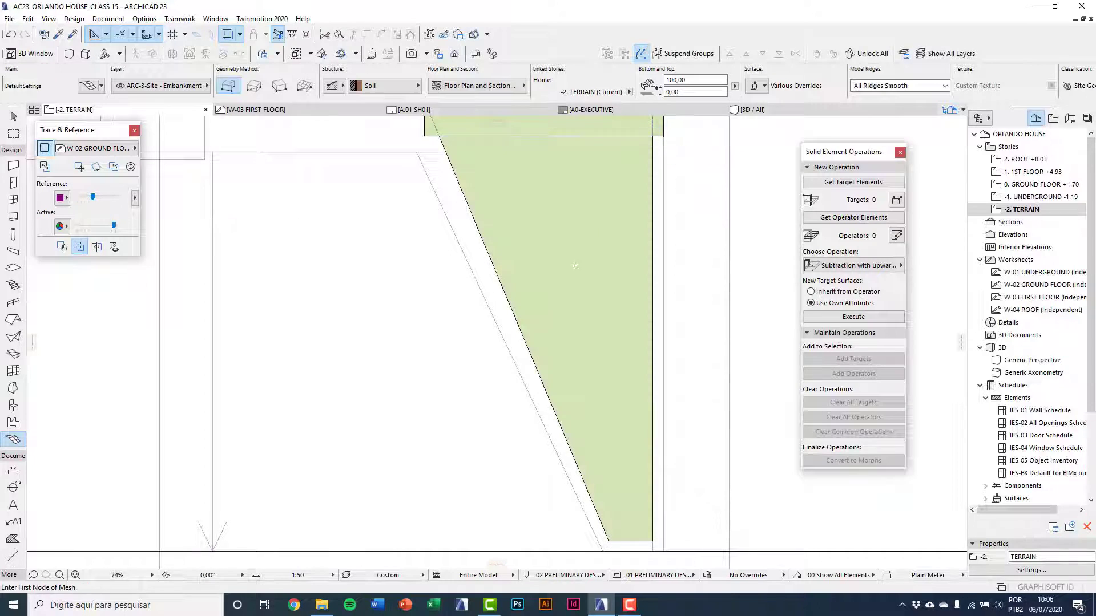
Delete the front-left Embankment mesh under the entrance stairs and activate the Mesh tool for its replacement.
{"action": "scroll", "coordinate": [558, 280], "scroll_direction": "down", "scroll_amount": 3}
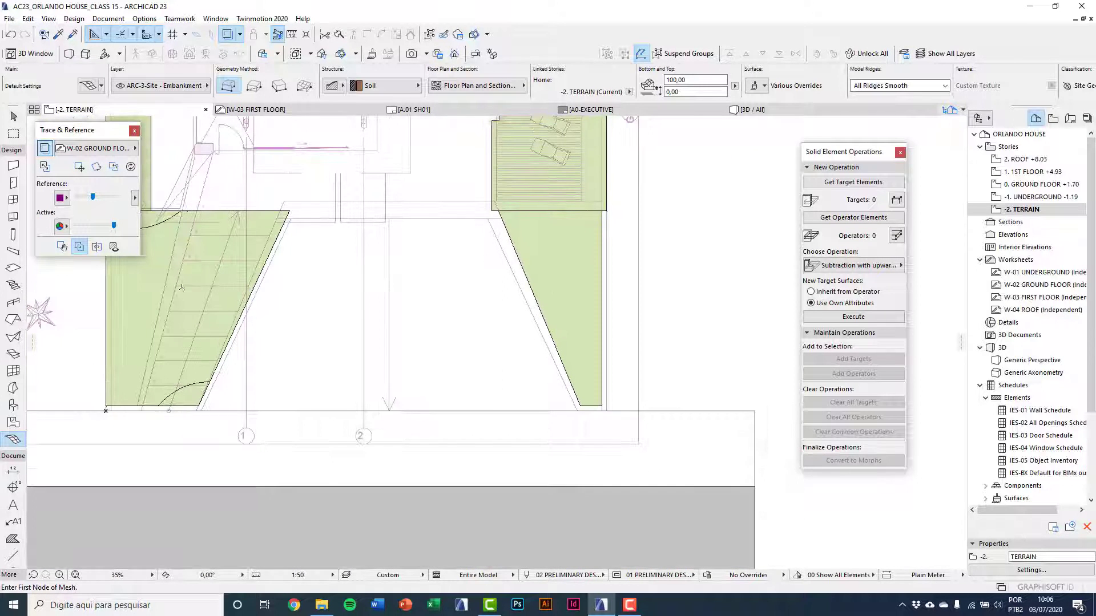
{"action": "middle_click_drag", "start_coordinate": [182, 288], "coordinate": [334, 318]}
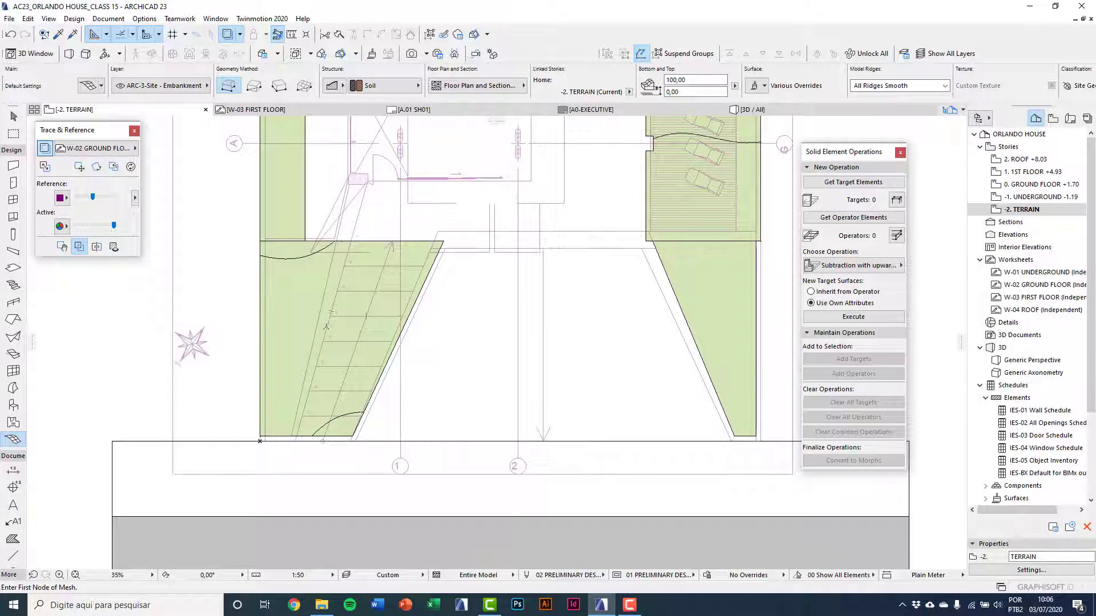
{"action": "left_click", "coordinate": [306, 312], "text": "shift"}
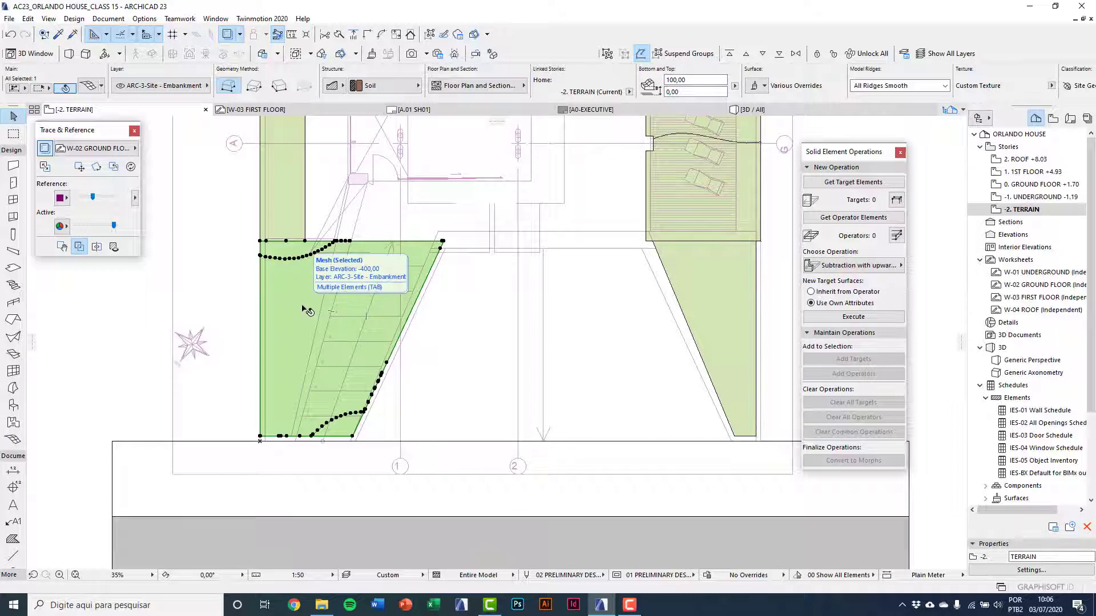
{"action": "key", "text": "Delete"}
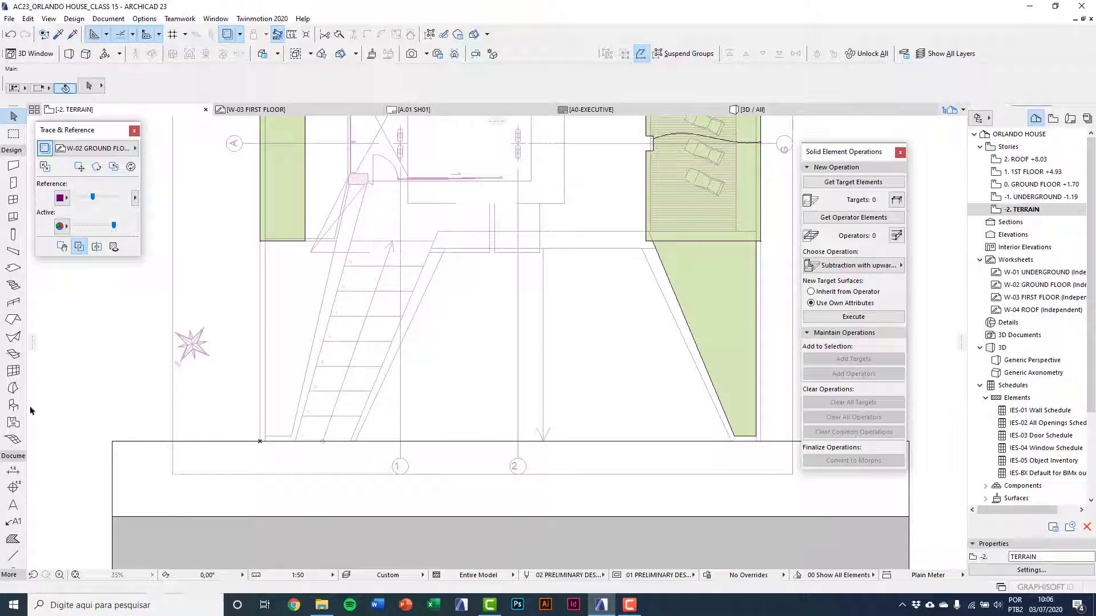
{"action": "left_click", "coordinate": [15, 441]}
{"action": "scroll", "coordinate": [260, 247], "scroll_direction": "up", "scroll_amount": 5}
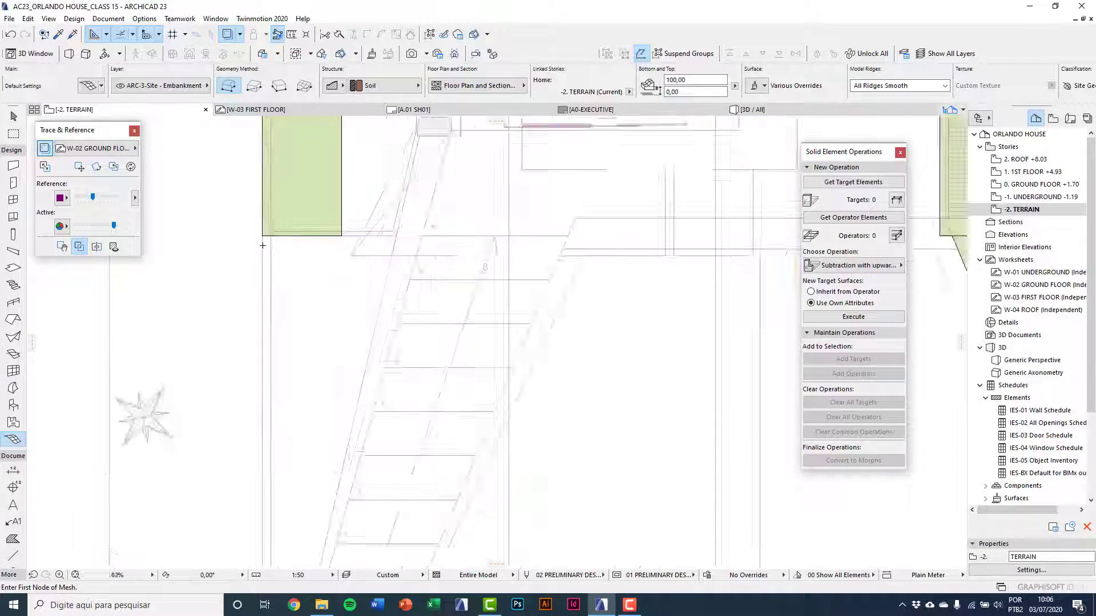
{"action": "left_click", "coordinate": [281, 227]}
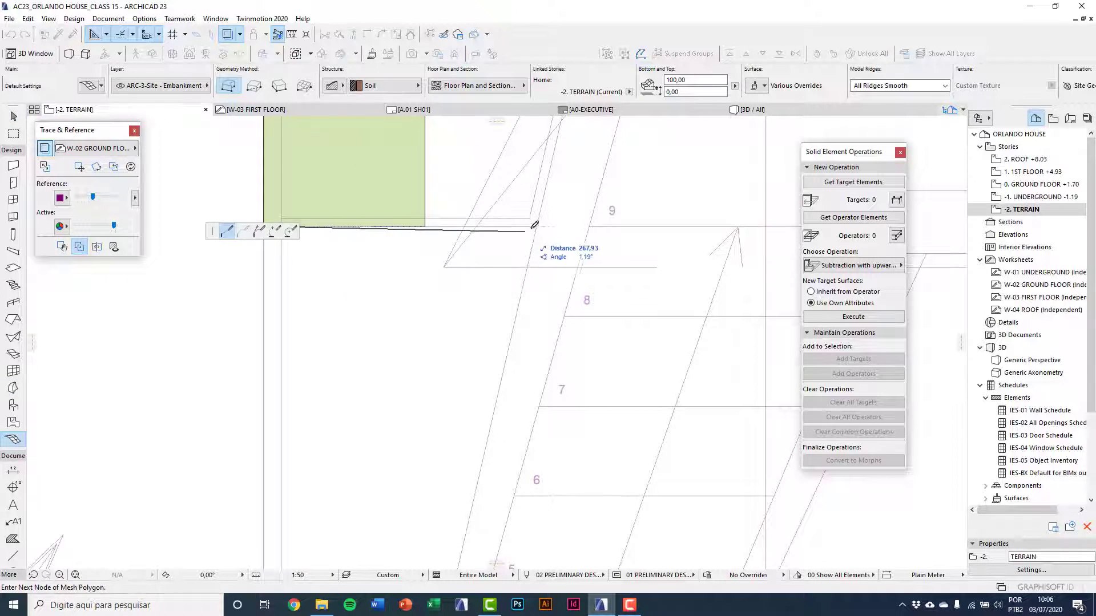
{"action": "scroll", "coordinate": [507, 280], "scroll_direction": "down", "scroll_amount": 3}
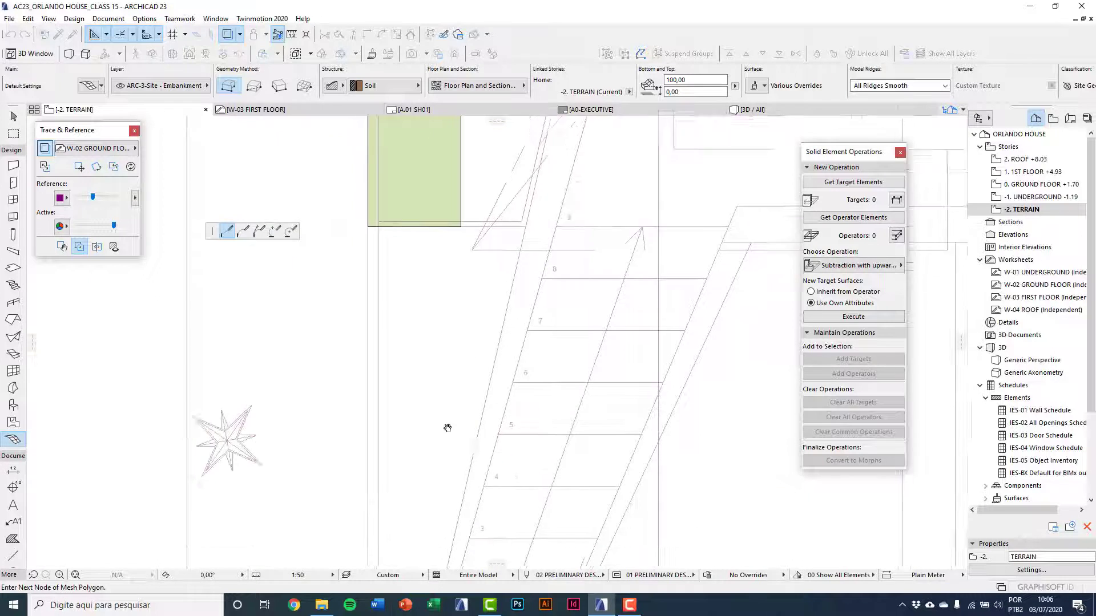
{"action": "key", "text": "Escape"}
Draw a new front-left Embankment mesh between the side boundary wall's inner face and the slanted outer edge of the entrance stairs.
{"action": "scroll", "coordinate": [393, 194], "scroll_direction": "up", "scroll_amount": 5}
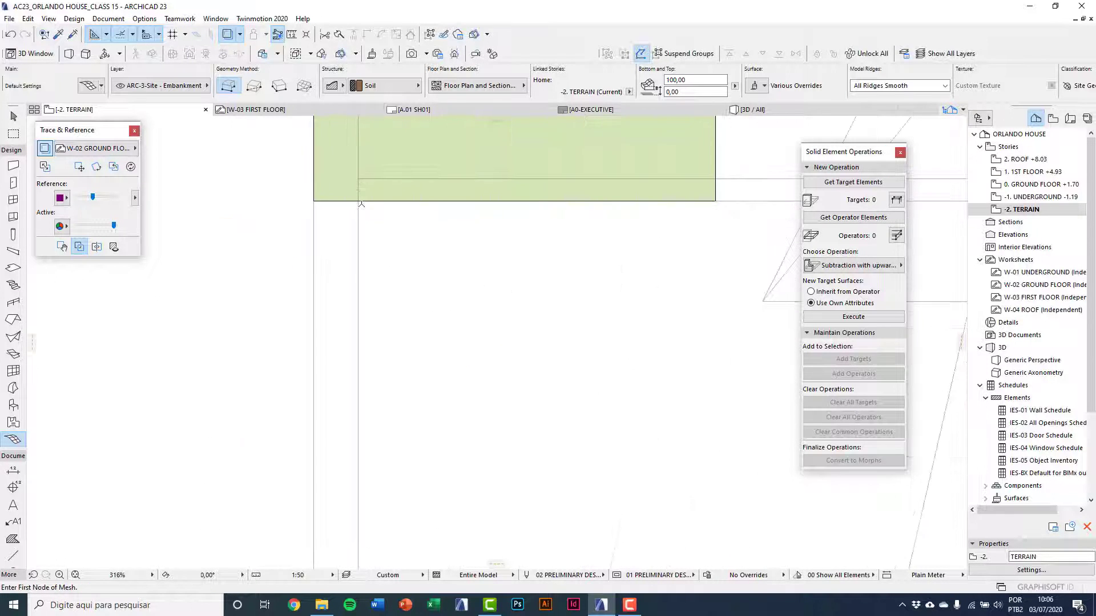
{"action": "left_click", "coordinate": [360, 199]}
{"action": "scroll", "coordinate": [360, 199], "scroll_direction": "down", "scroll_amount": 3}
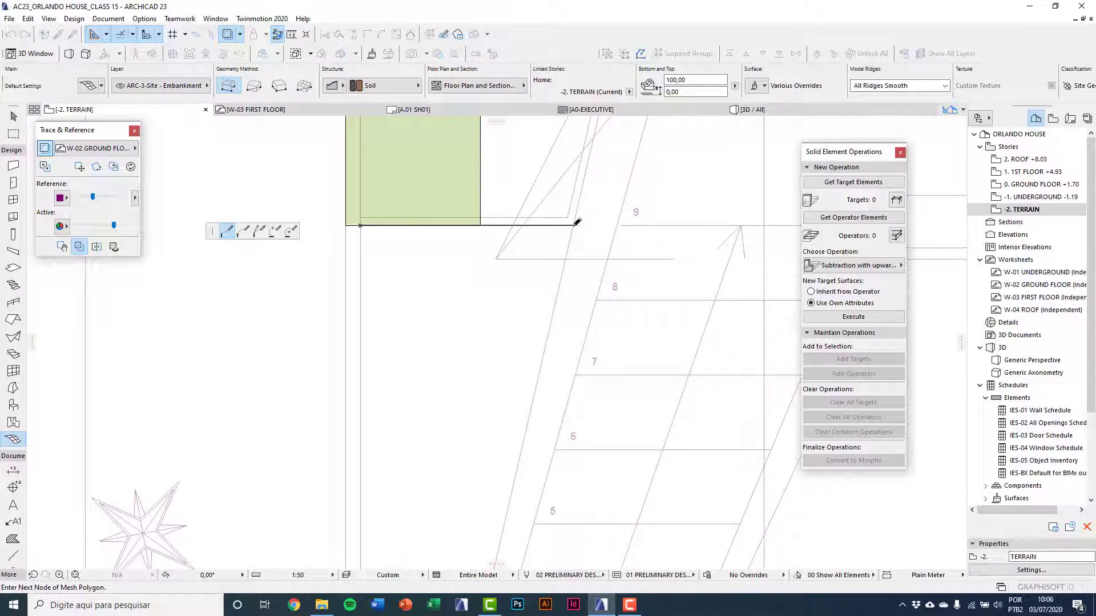
{"action": "scroll", "coordinate": [523, 390], "scroll_direction": "down", "scroll_amount": 2}
{"action": "middle_click_drag", "start_coordinate": [523, 389], "coordinate": [579, 228]}
{"action": "scroll", "coordinate": [536, 409], "scroll_direction": "up", "scroll_amount": 2}
{"action": "left_click", "coordinate": [549, 442]}
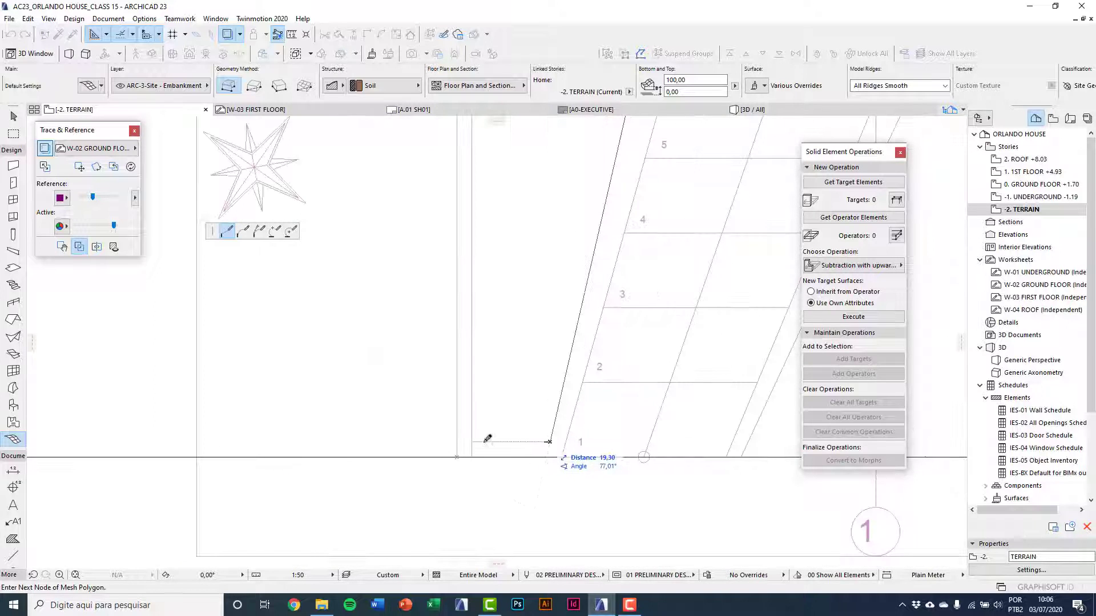
{"action": "scroll", "coordinate": [477, 443], "scroll_direction": "down", "scroll_amount": 3}
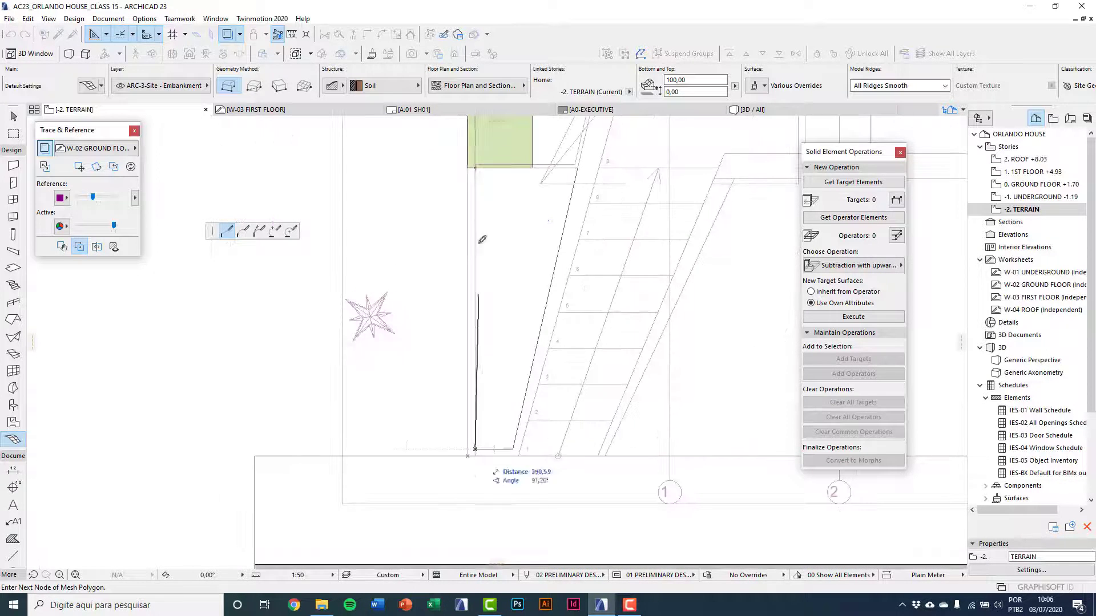
{"action": "scroll", "coordinate": [479, 174], "scroll_direction": "up", "scroll_amount": 2}
{"action": "left_click", "coordinate": [473, 164]}
{"action": "scroll", "coordinate": [394, 358], "scroll_direction": "down", "scroll_amount": 3}
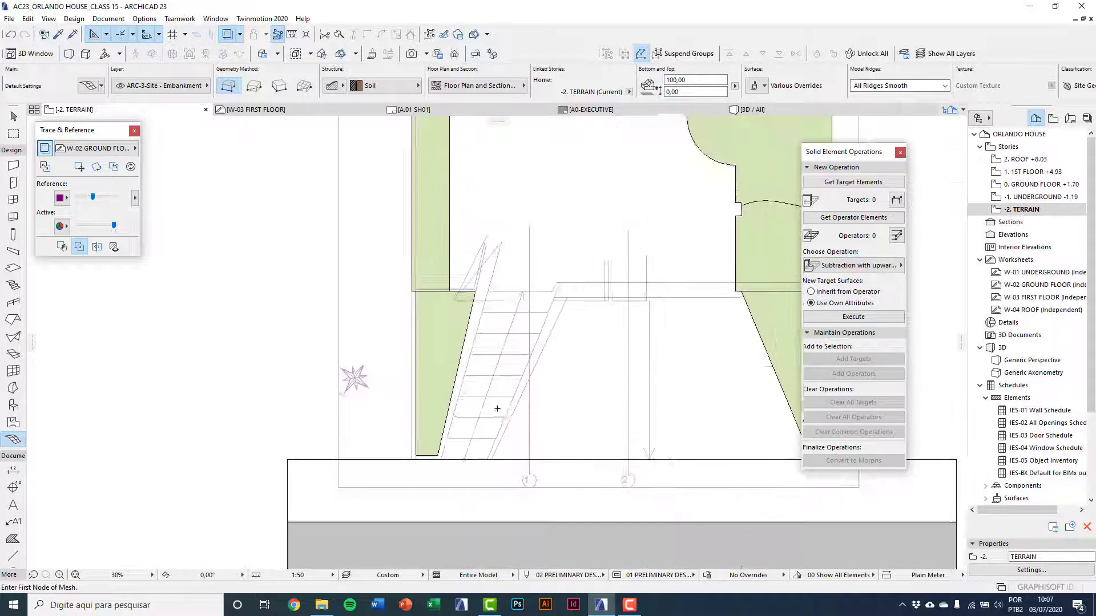
{"action": "middle_click_drag", "start_coordinate": [538, 414], "coordinate": [413, 411]}
{"action": "key", "text": "Escape"}
In 3D, raise the inner front corner point of the new ramp-side Embankment mesh to the top of the ramp wall's low end.
{"action": "key", "text": "F3"}
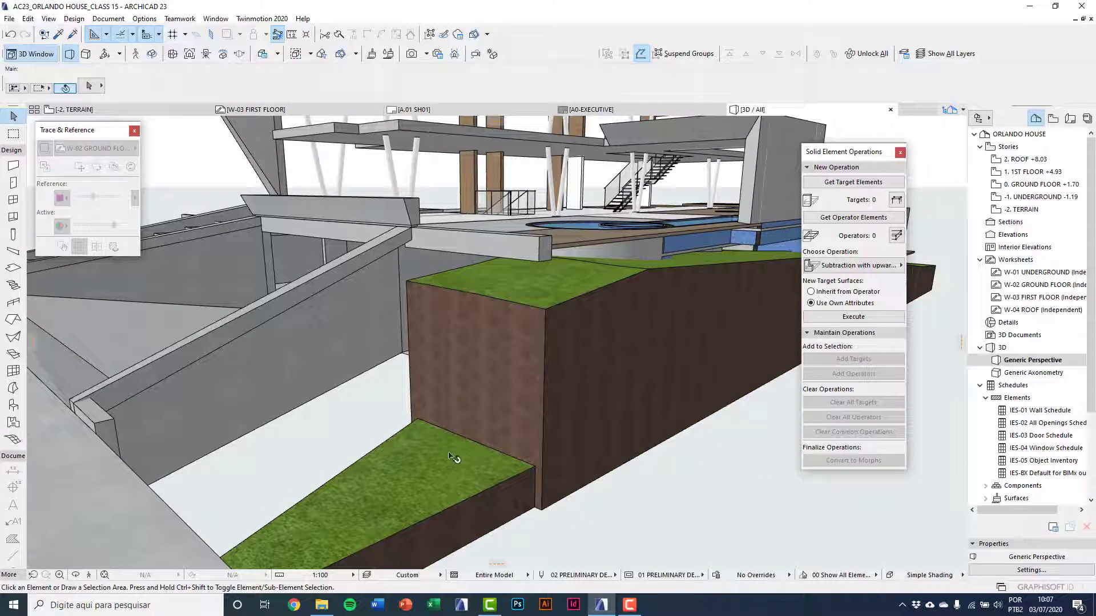
{"action": "key", "text": "o"}
{"action": "left_click_drag", "start_coordinate": [448, 447], "coordinate": [247, 442]}
{"action": "left_click_drag", "start_coordinate": [119, 431], "coordinate": [147, 427]}
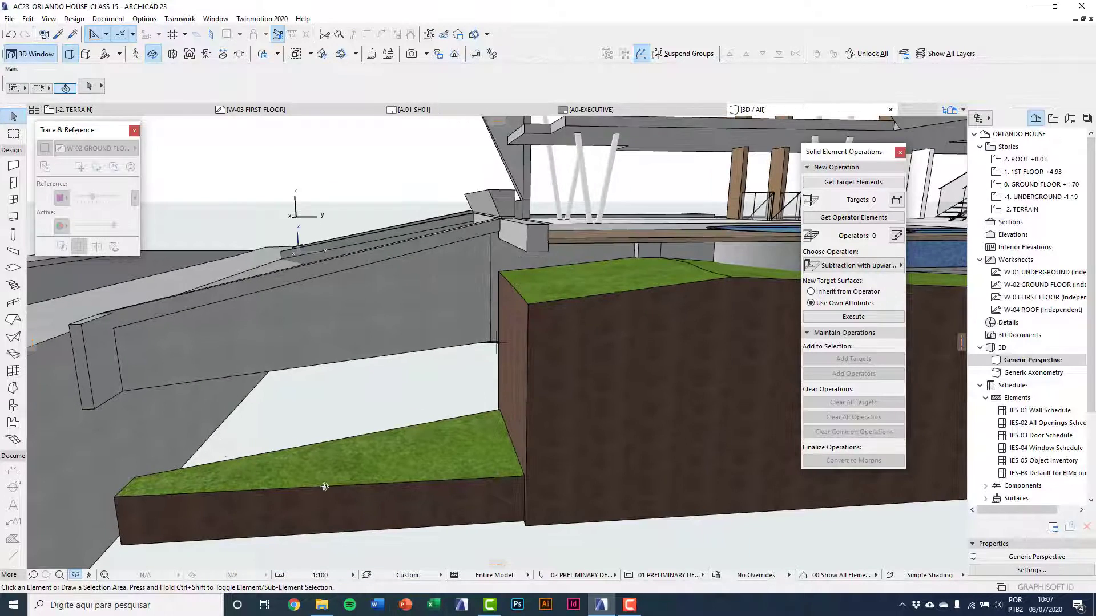
{"action": "key", "text": "o"}
{"action": "left_click", "coordinate": [346, 481]}
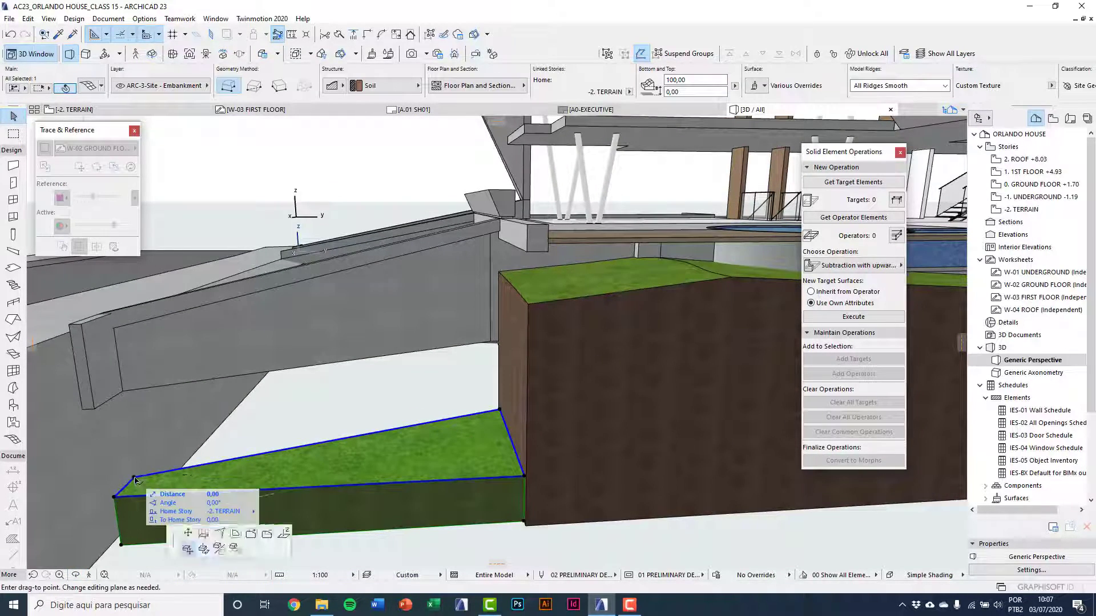
{"action": "left_click", "coordinate": [135, 478]}
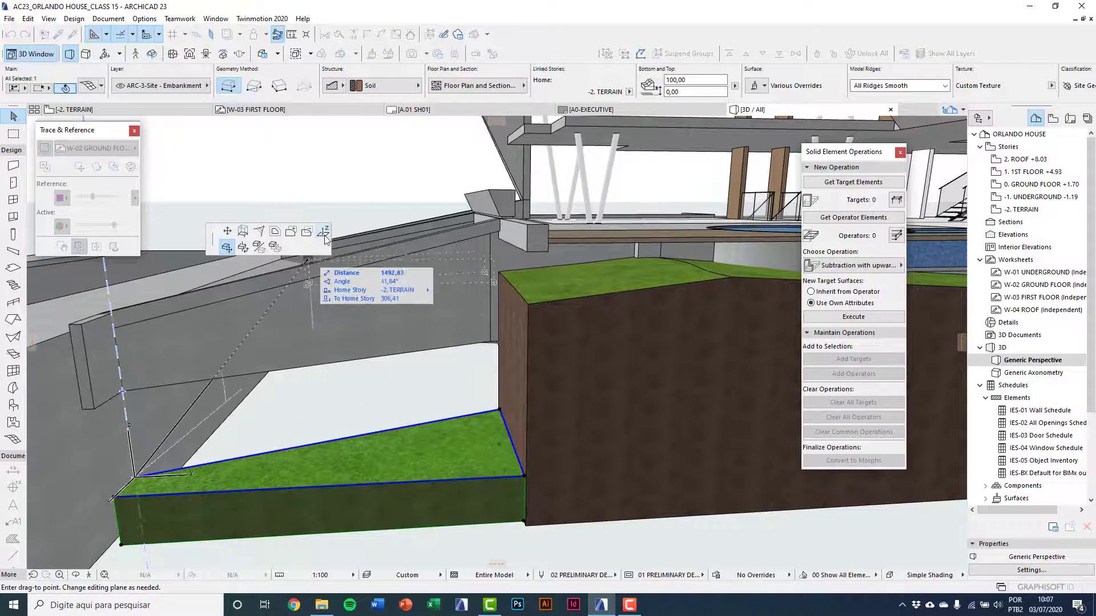
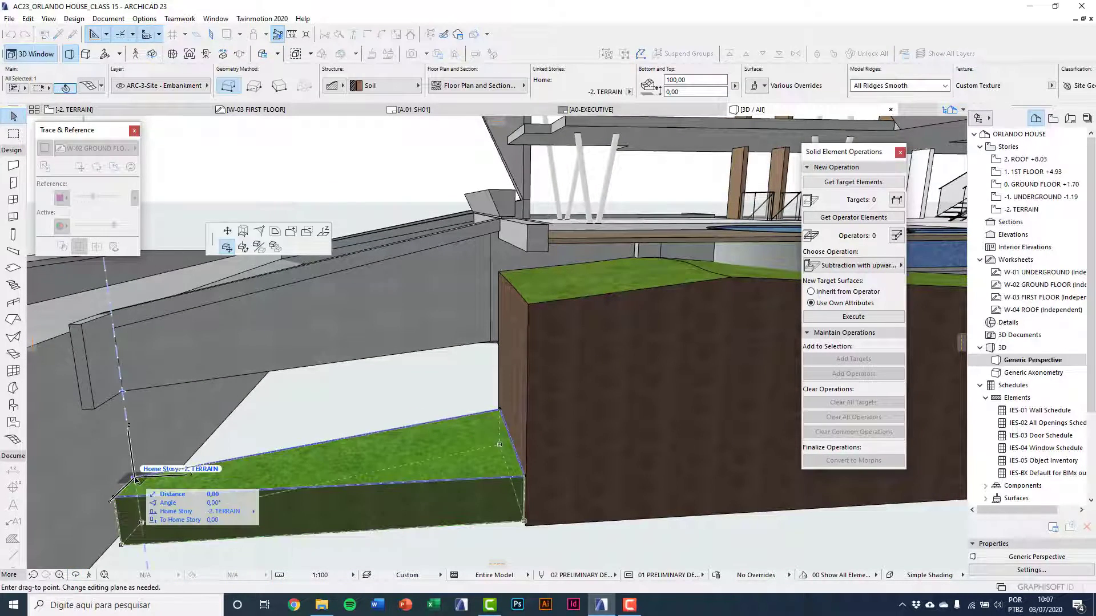
{"action": "left_click", "coordinate": [323, 231]}
{"action": "scroll", "coordinate": [229, 415], "scroll_direction": "up", "scroll_amount": 2}
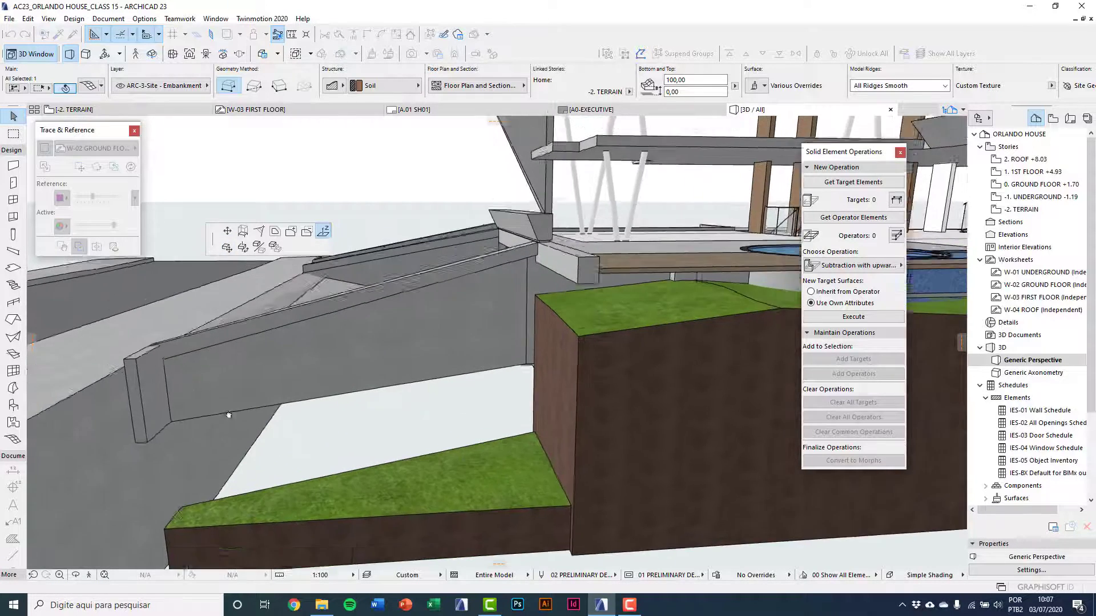
{"action": "scroll", "coordinate": [217, 411], "scroll_direction": "up", "scroll_amount": 4}
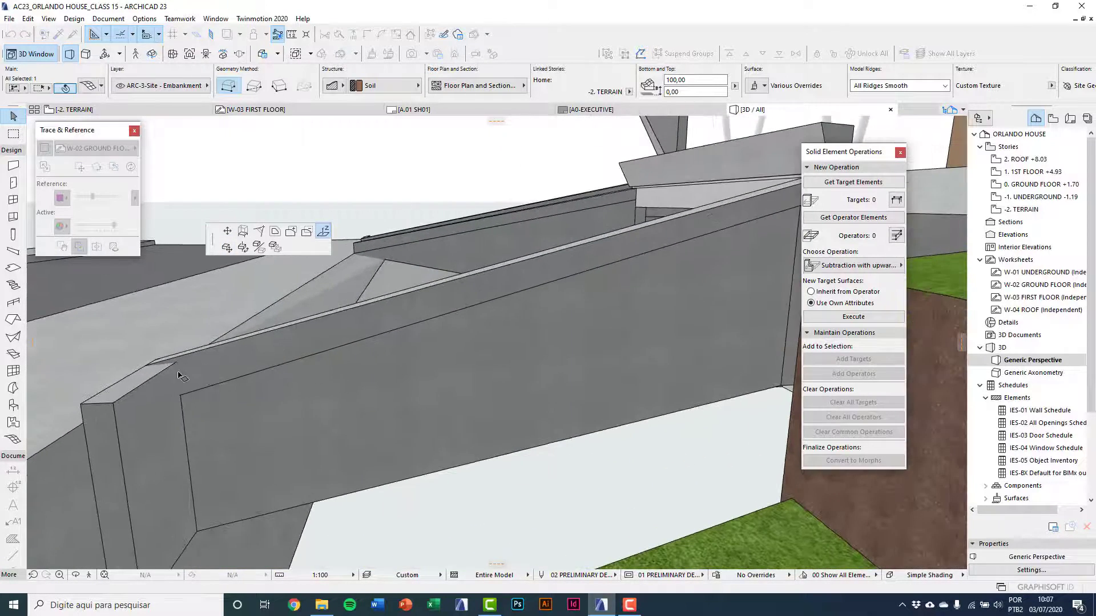
{"action": "scroll", "coordinate": [179, 371], "scroll_direction": "up", "scroll_amount": 1}
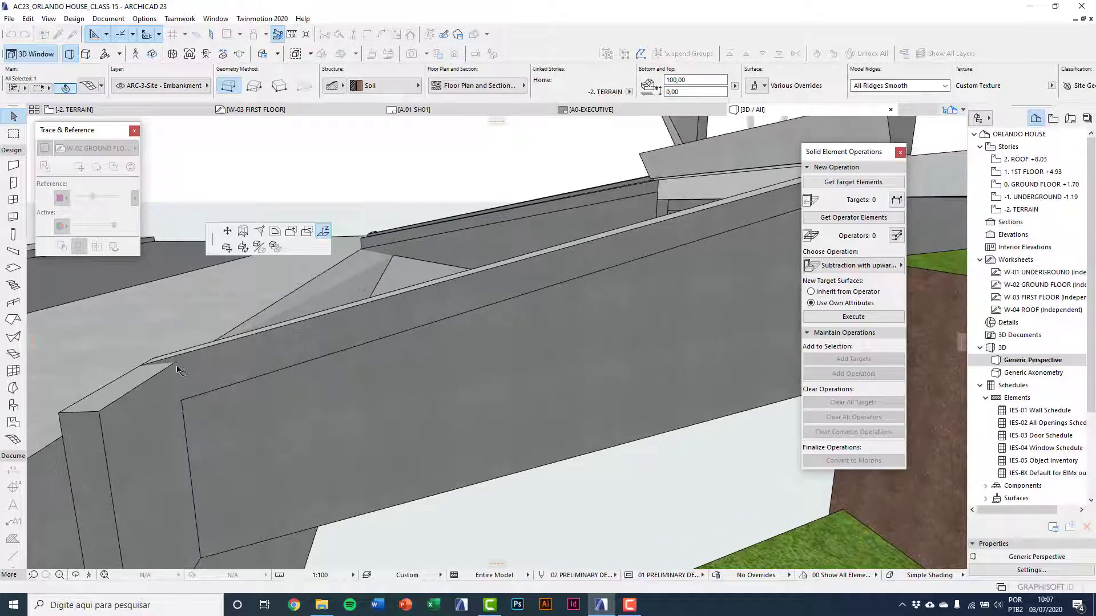
{"action": "left_click", "coordinate": [176, 363]}
{"action": "left_click", "coordinate": [134, 408]}
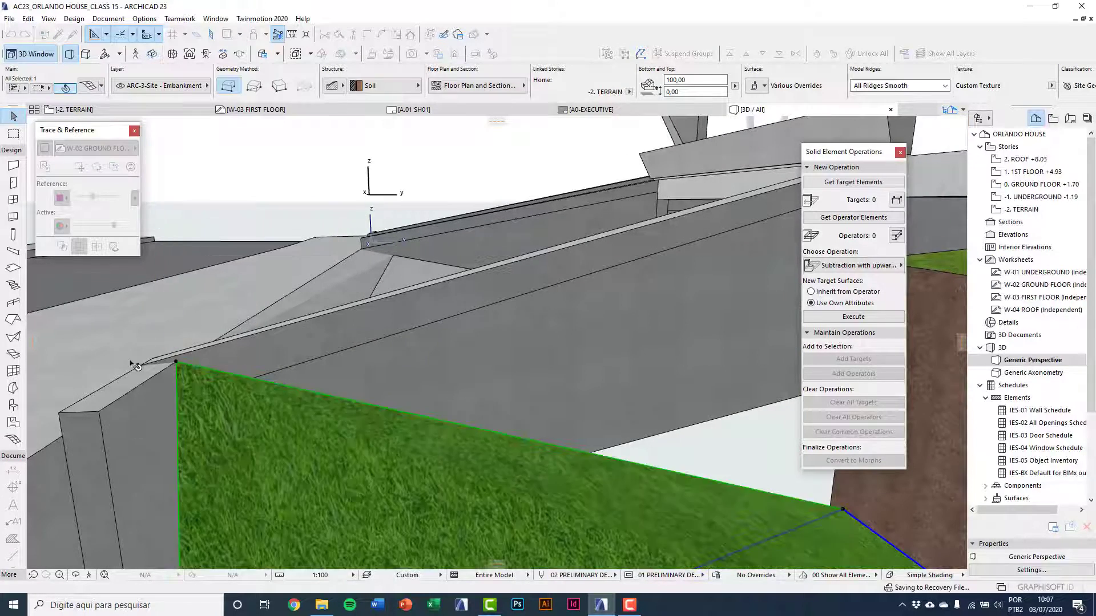
Raise the outer front corner point of the ramp-side mesh to the top edge of the ramp wall's front end.
{"action": "scroll", "coordinate": [190, 467], "scroll_direction": "down", "scroll_amount": 3}
{"action": "middle_click_drag", "start_coordinate": [185, 465], "coordinate": [175, 344]}
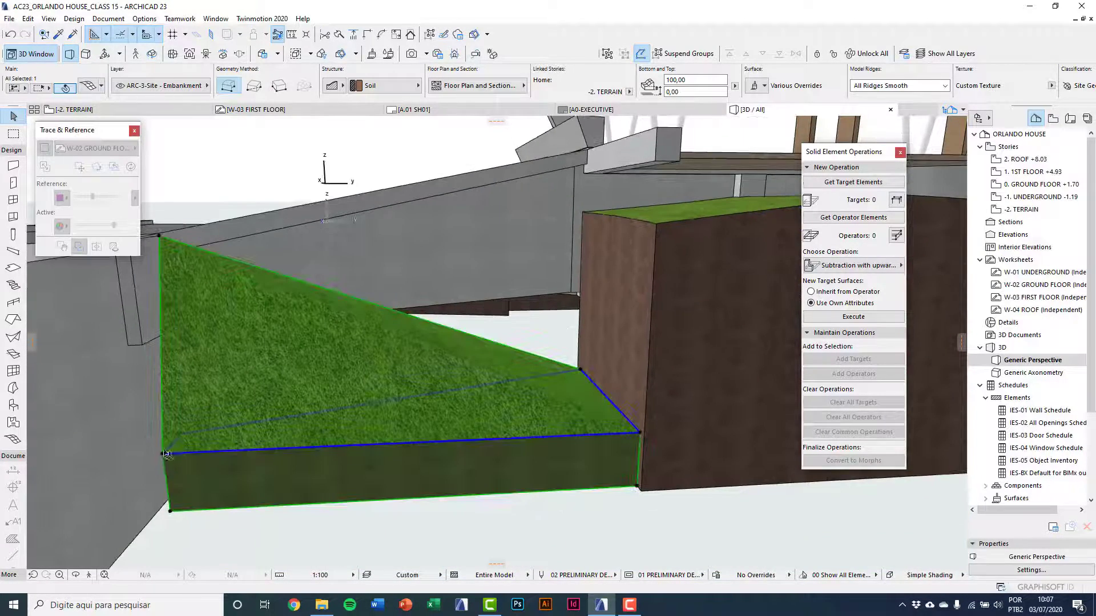
{"action": "left_click", "coordinate": [162, 455]}
{"action": "middle_click_drag", "start_coordinate": [159, 390], "coordinate": [170, 462]}
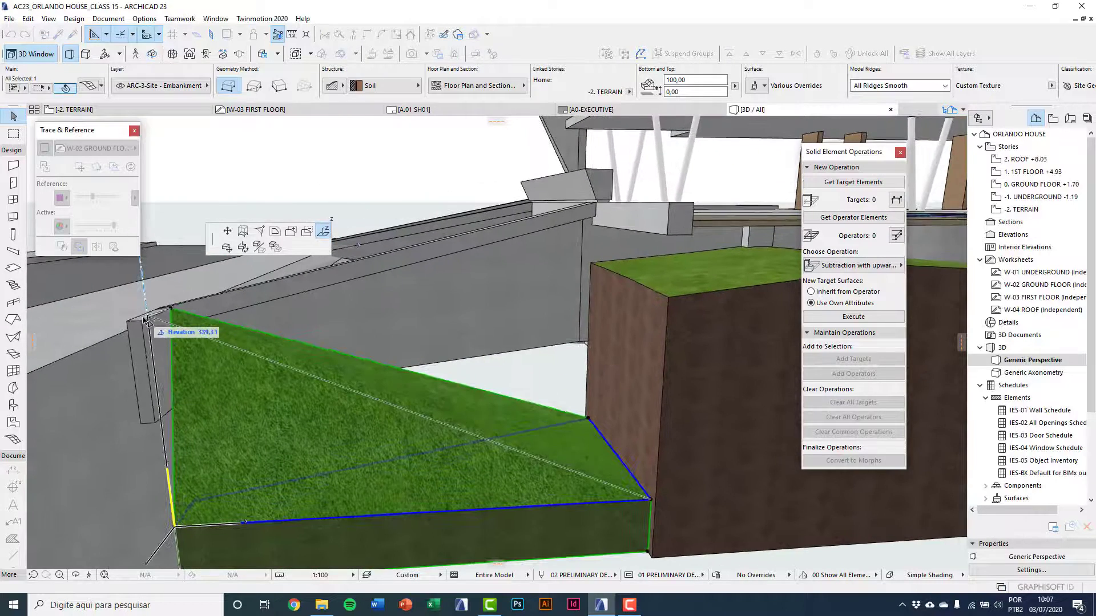
{"action": "left_click", "coordinate": [145, 325]}
Raise both rear corner points of the ramp-side mesh to the top of the concrete walls at the ramp's upper end.
{"action": "left_click", "coordinate": [588, 419]}
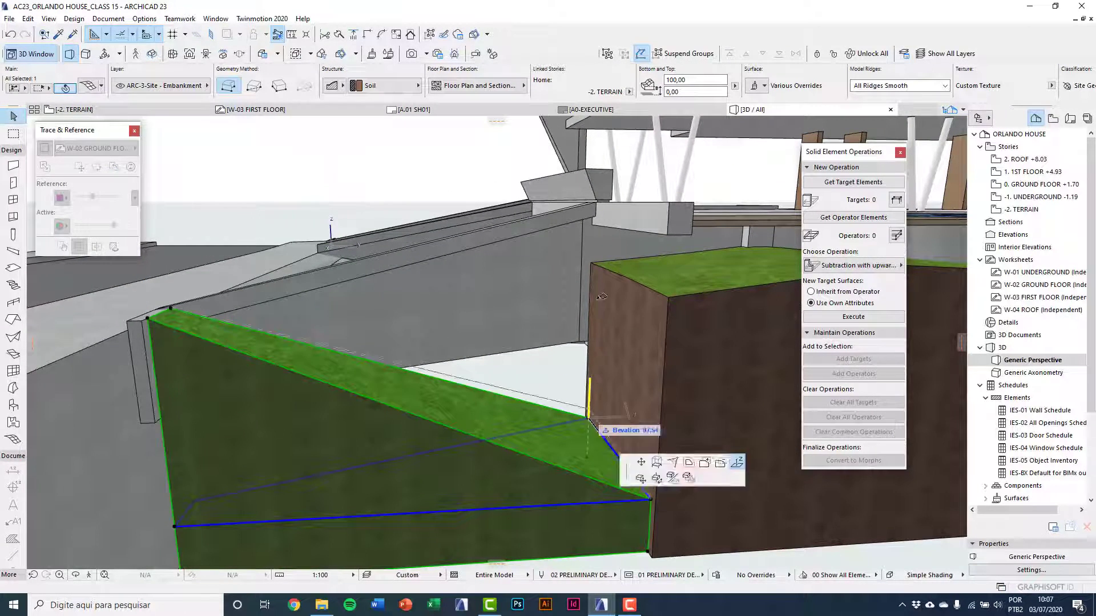
{"action": "left_click", "coordinate": [596, 202]}
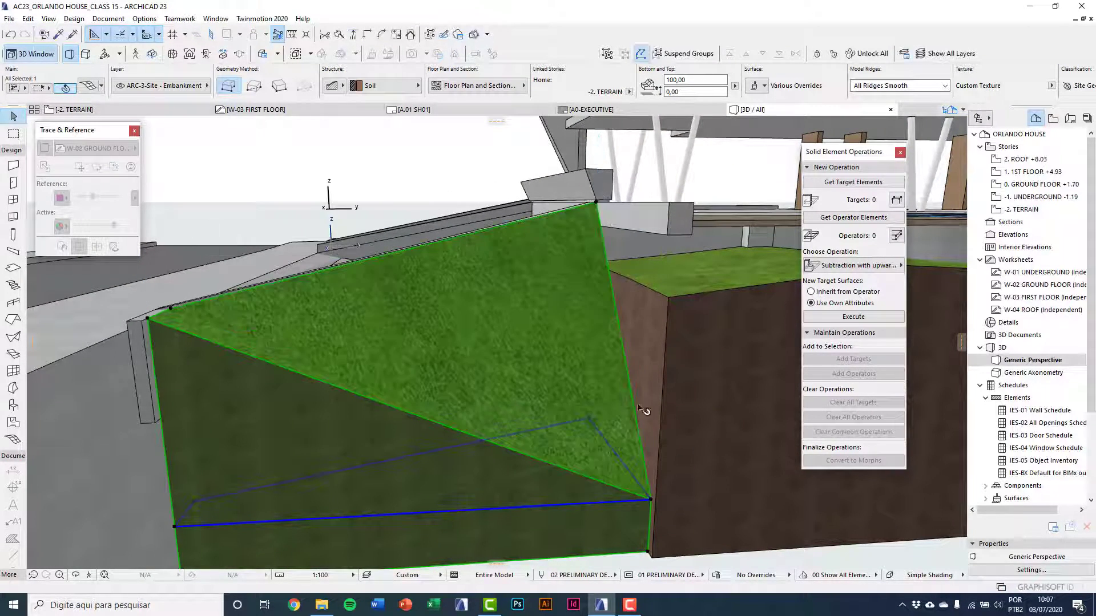
{"action": "left_click", "coordinate": [653, 502]}
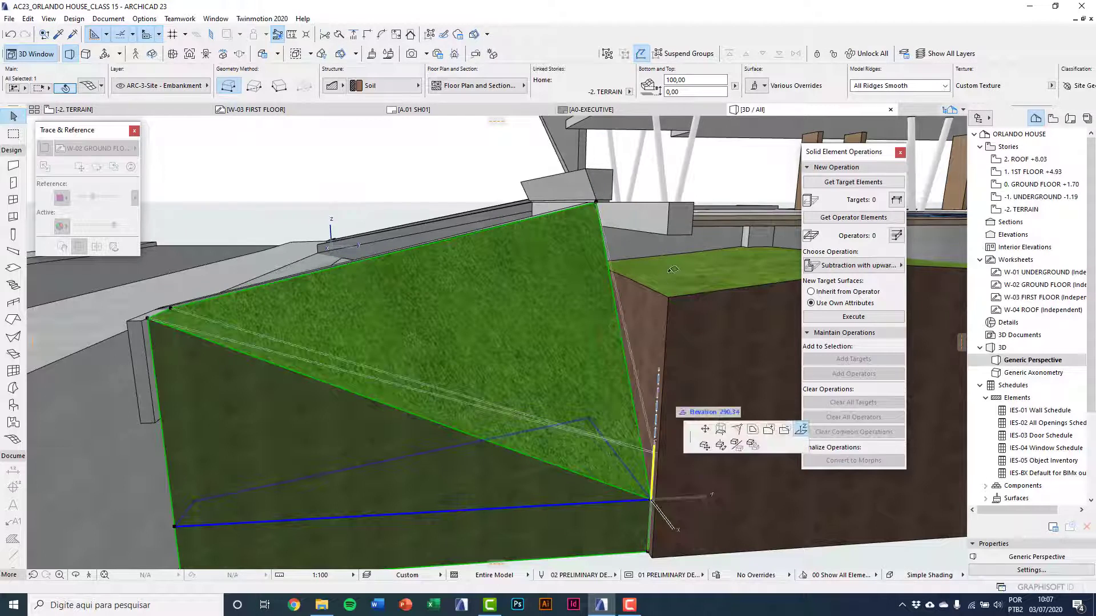
{"action": "left_click", "coordinate": [673, 198]}
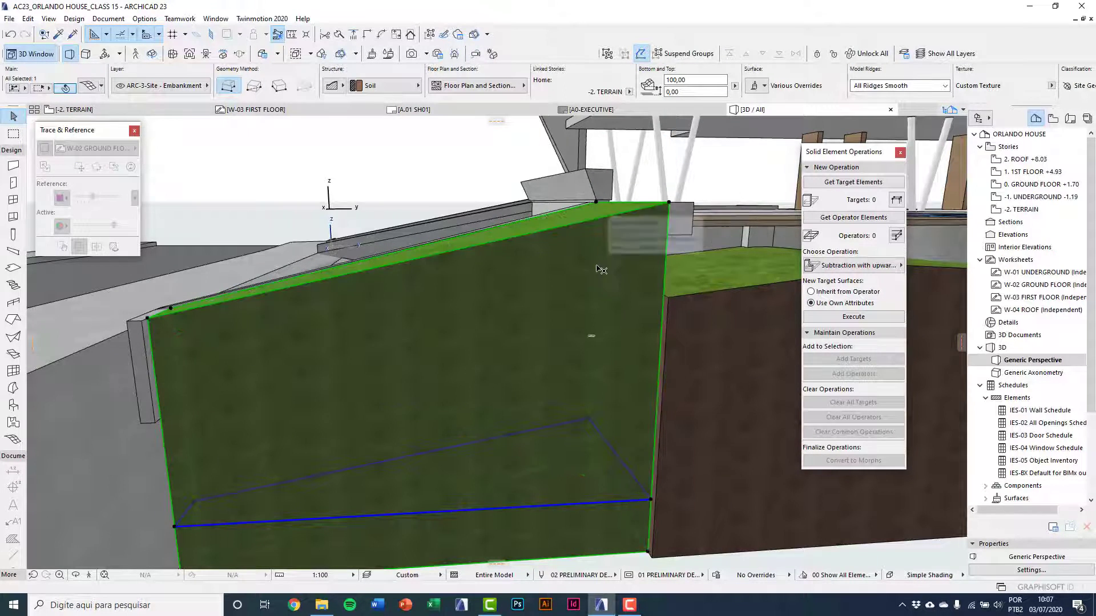
{"action": "middle_click_drag", "start_coordinate": [594, 269], "coordinate": [558, 404], "text": "shift"}
{"action": "key", "text": "Escape"}
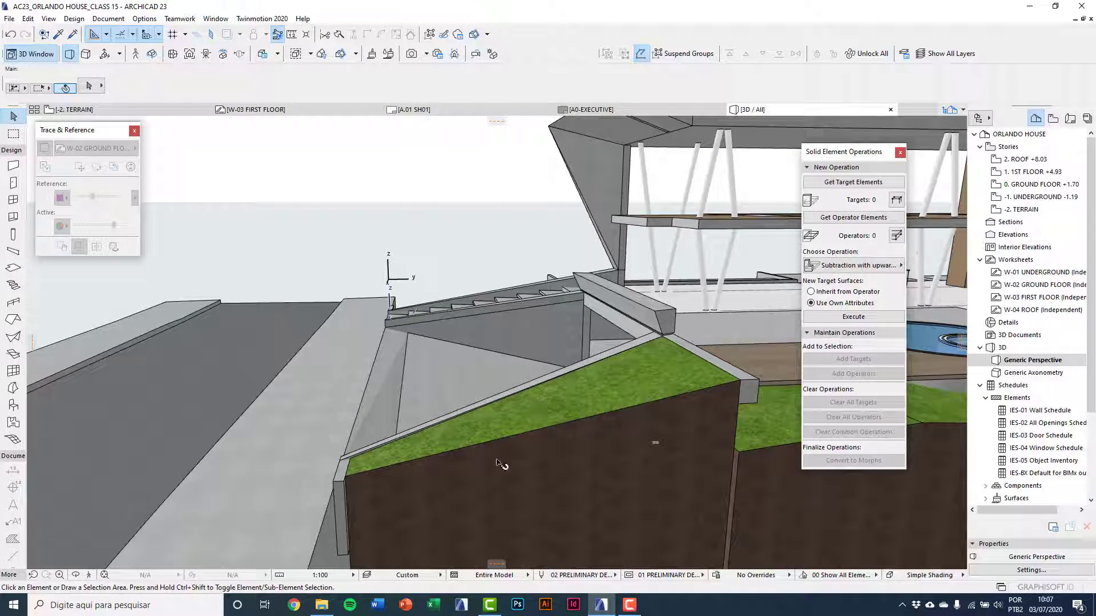
Raise the inner rear corner point of the Embankment mesh beside the entrance stairs to the top of the wall at the stairs' upper end.
{"action": "middle_click_drag", "start_coordinate": [497, 463], "coordinate": [311, 399], "text": "shift"}
{"action": "scroll", "coordinate": [431, 377], "scroll_direction": "up", "scroll_amount": 4}
{"action": "middle_click_drag", "start_coordinate": [562, 405], "coordinate": [319, 425], "text": "shift"}
{"action": "left_click", "coordinate": [242, 464]}
{"action": "middle_click_drag", "start_coordinate": [242, 465], "coordinate": [335, 494]}
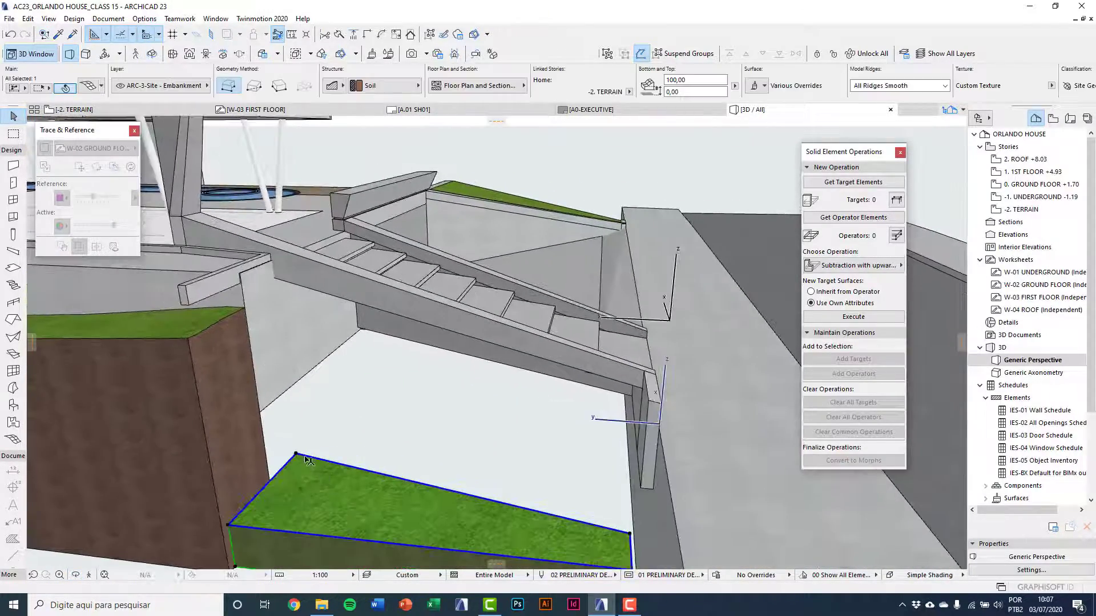
{"action": "left_click", "coordinate": [296, 453]}
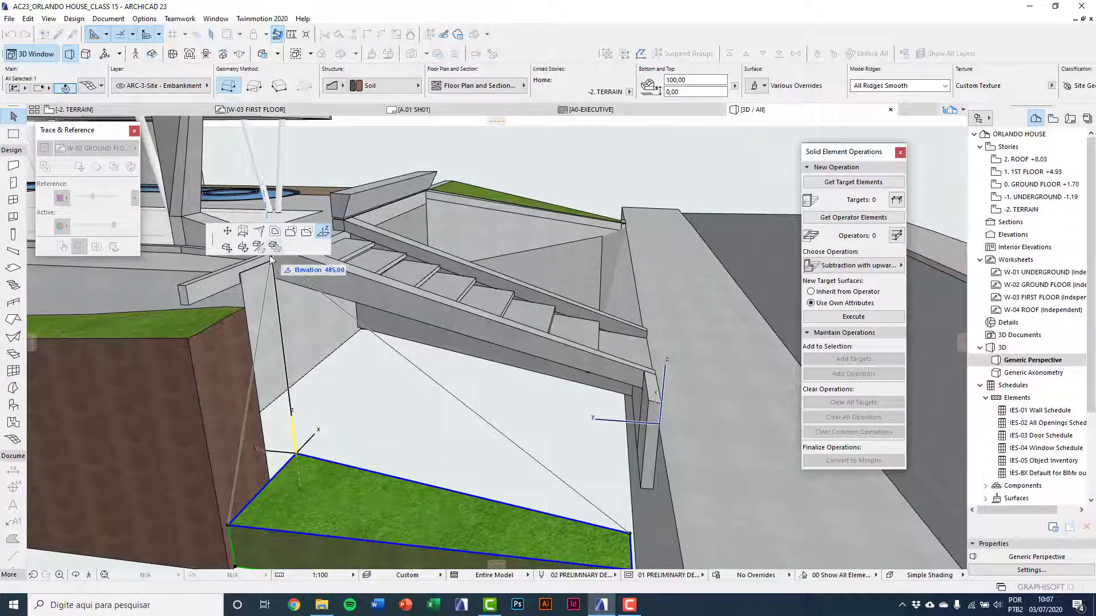
{"action": "middle_click_drag", "start_coordinate": [273, 256], "coordinate": [264, 344]}
{"action": "left_click", "coordinate": [258, 311]}
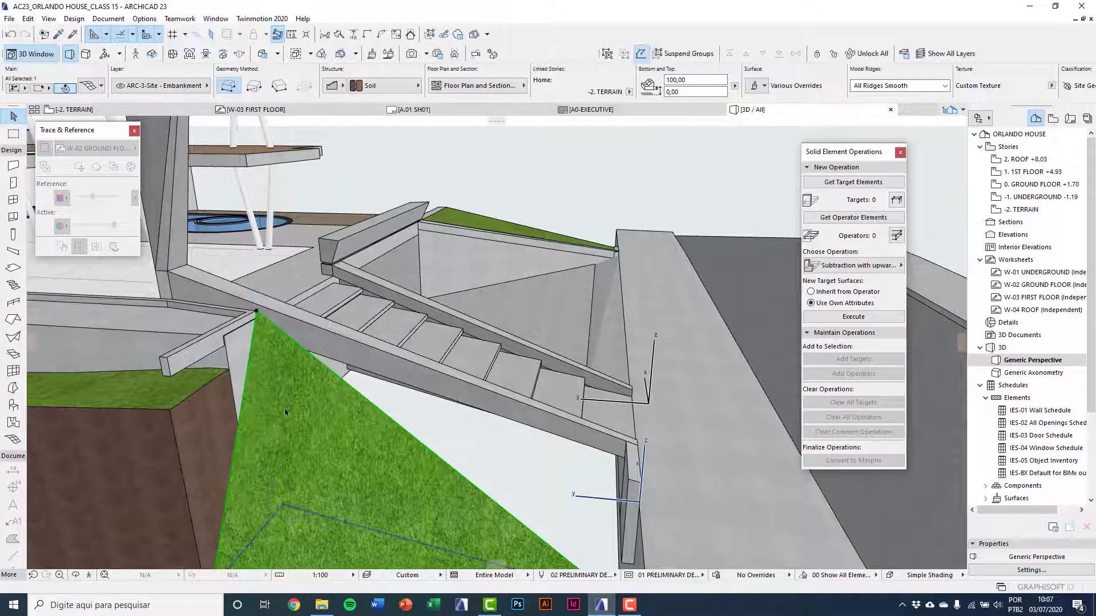
Raise the outer rear corner point of the stair-side mesh to the top of the adjoining concrete wall's outer end.
{"action": "middle_click_drag", "start_coordinate": [291, 387], "coordinate": [299, 340], "text": "shift"}
{"action": "left_click", "coordinate": [238, 467]}
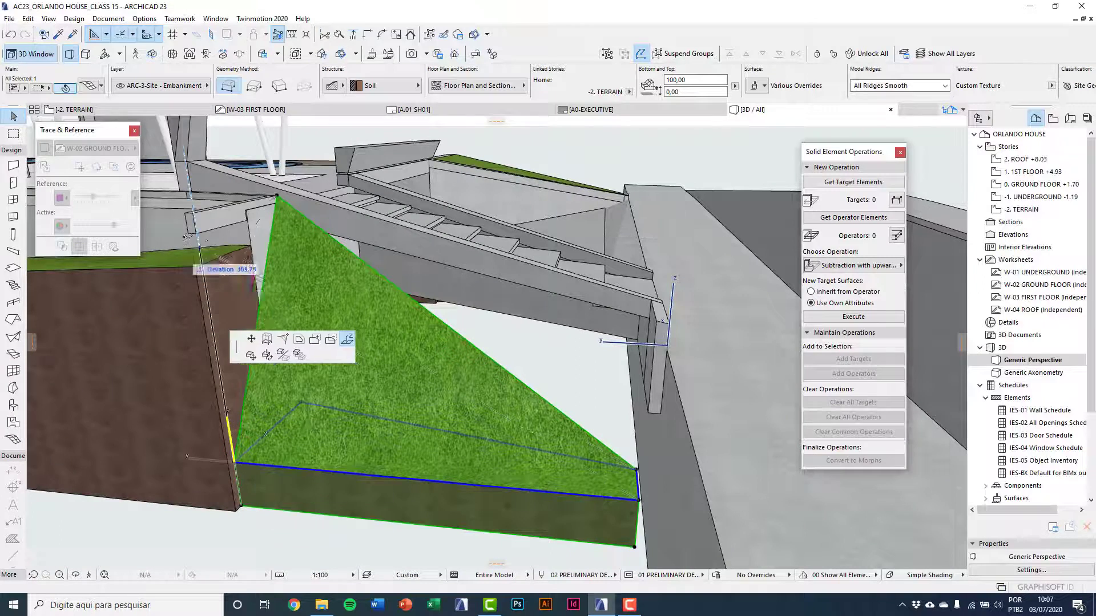
{"action": "left_click", "coordinate": [199, 212]}
{"action": "left_click", "coordinate": [195, 211]}
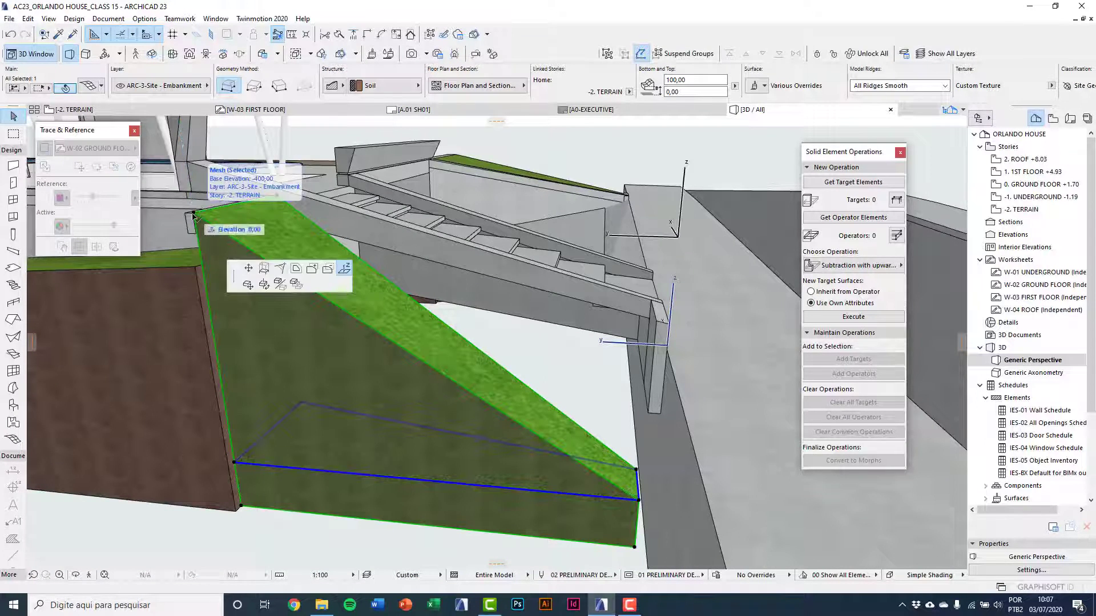
{"action": "left_click", "coordinate": [190, 210]}
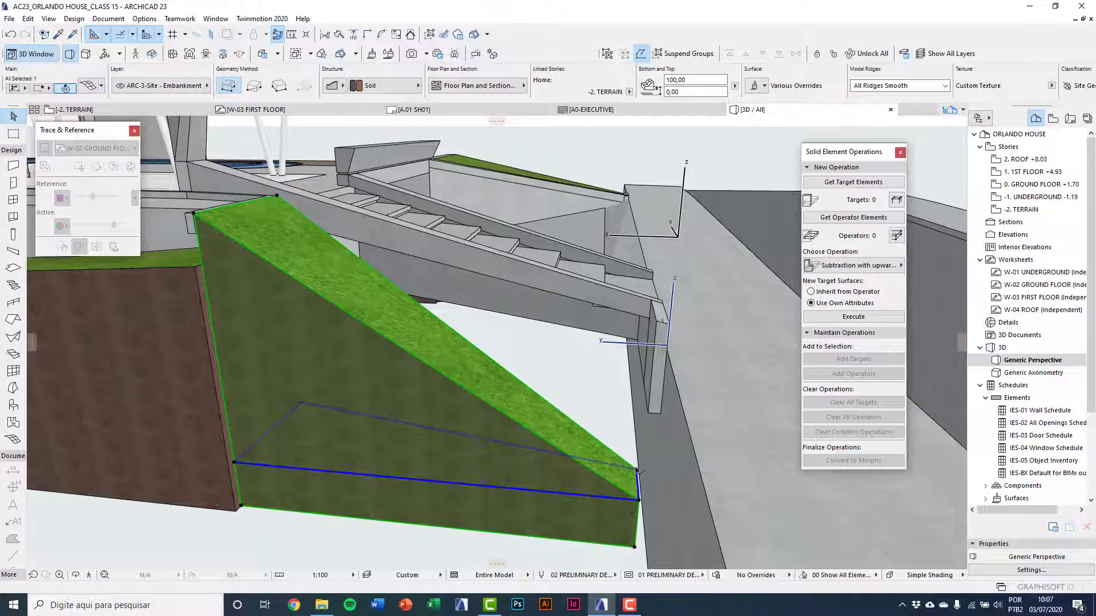
Raise both front corner points of the stair-side mesh to the top of the stair wall's lower end.
{"action": "mouse_move", "coordinate": [636, 469]}
{"action": "left_mouse_down"}
{"action": "mouse_move", "coordinate": [655, 332]}
{"action": "mouse_move", "coordinate": [638, 465]}
{"action": "left_mouse_up"}
{"action": "key", "text": "Escape"}
{"action": "left_click", "coordinate": [638, 472]}
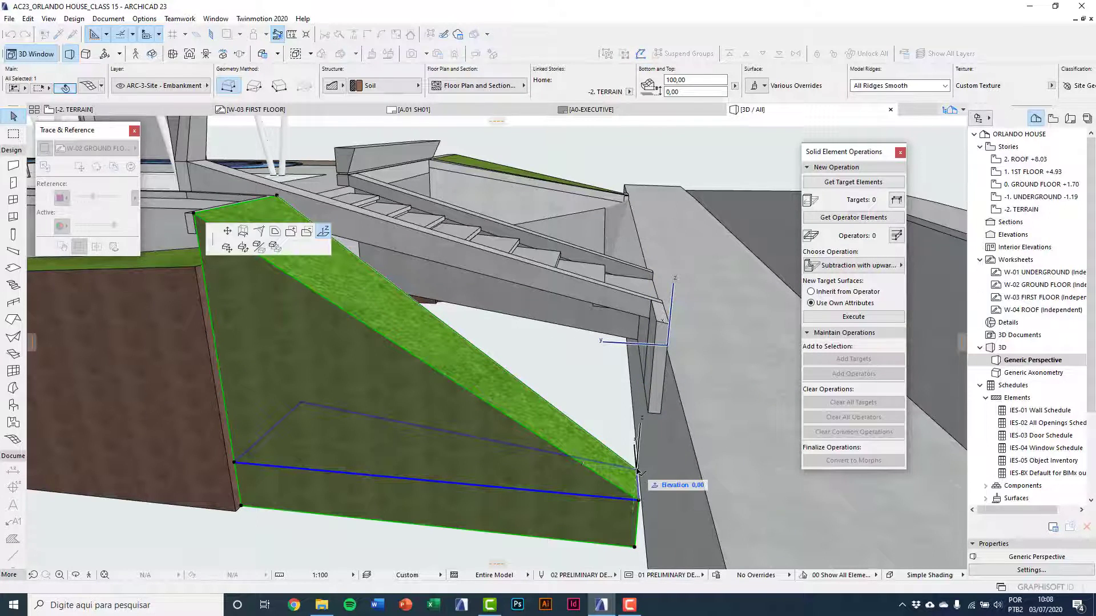
{"action": "left_click", "coordinate": [657, 333]}
{"action": "left_click", "coordinate": [638, 501]}
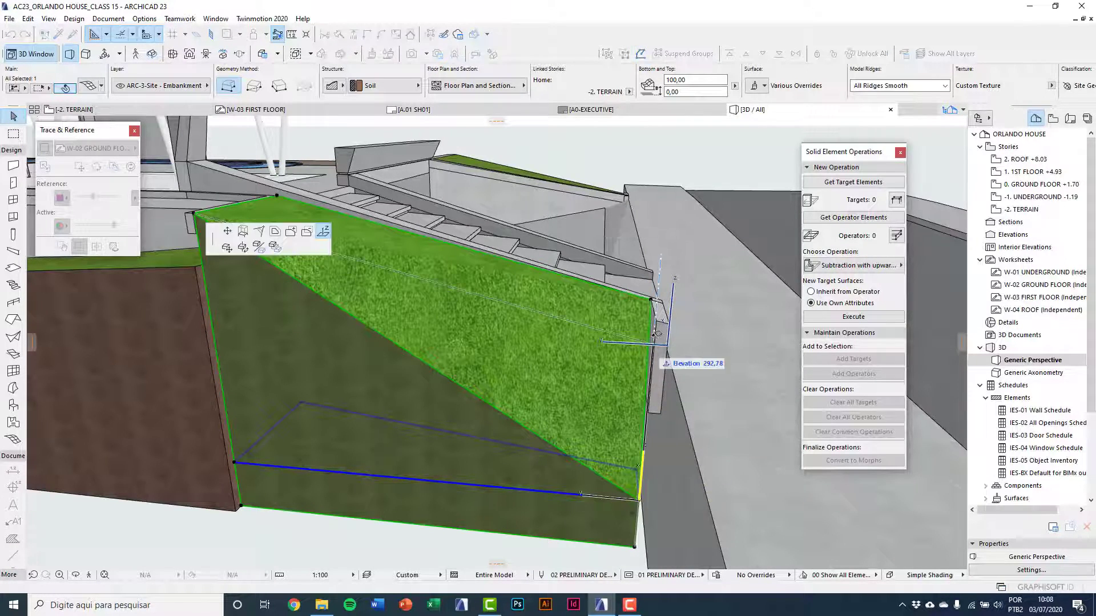
{"action": "left_click", "coordinate": [659, 318]}
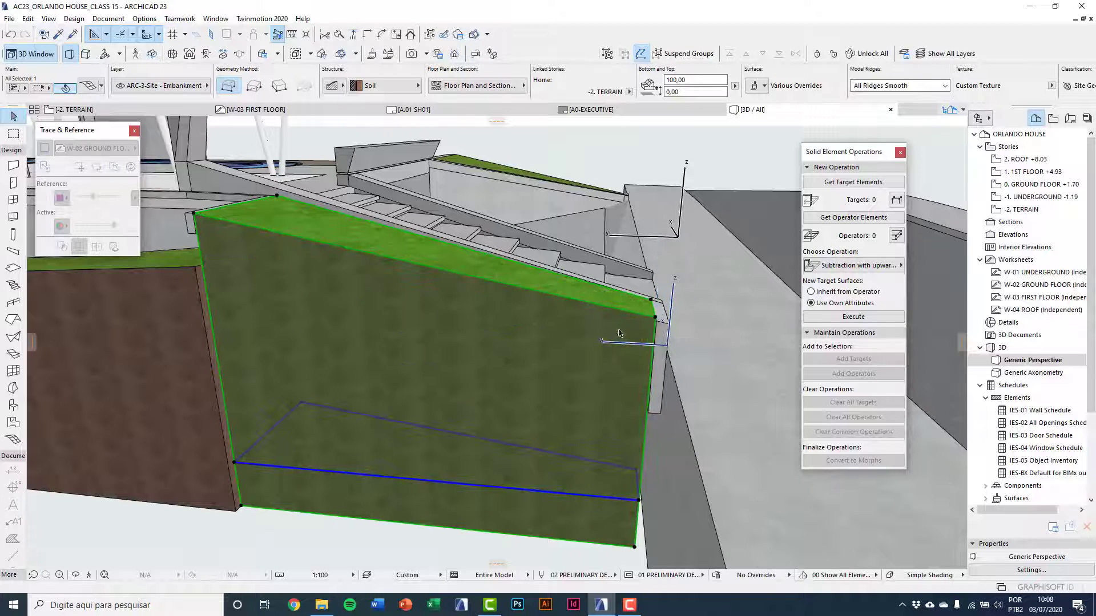
{"action": "key", "text": "Escape"}
Check the elevation to Project Zero in the settings of the rounded-corner concrete slab above the side lawn.
{"action": "scroll", "coordinate": [525, 409], "scroll_direction": "down", "scroll_amount": 5}
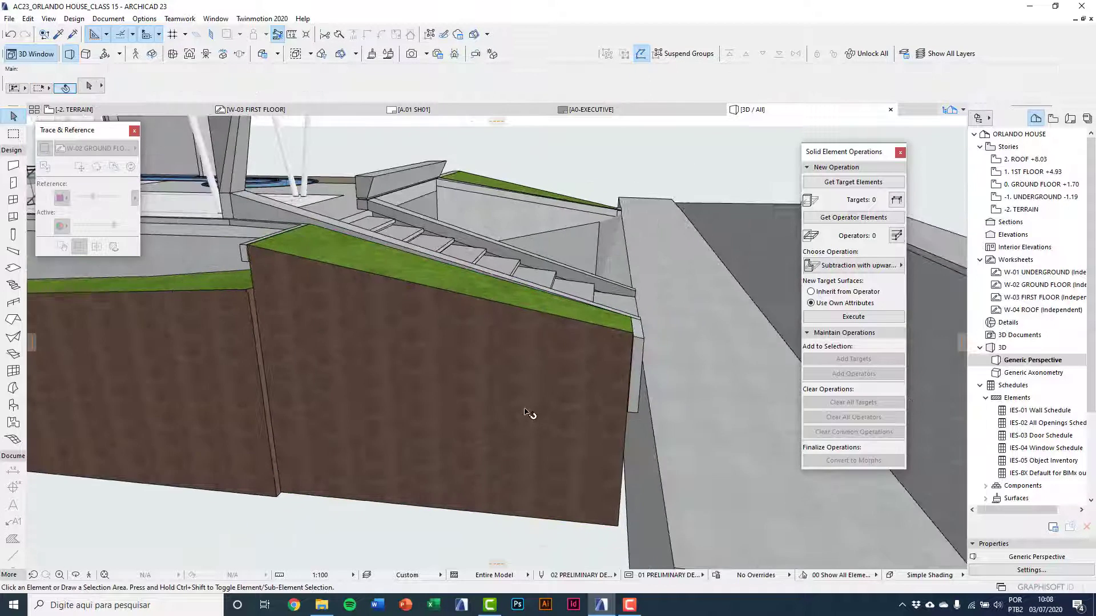
{"action": "key", "text": "o"}
{"action": "middle_click_drag", "start_coordinate": [390, 346], "coordinate": [229, 405], "text": "shift"}
{"action": "middle_click_drag", "start_coordinate": [497, 342], "coordinate": [342, 418], "text": "shift"}
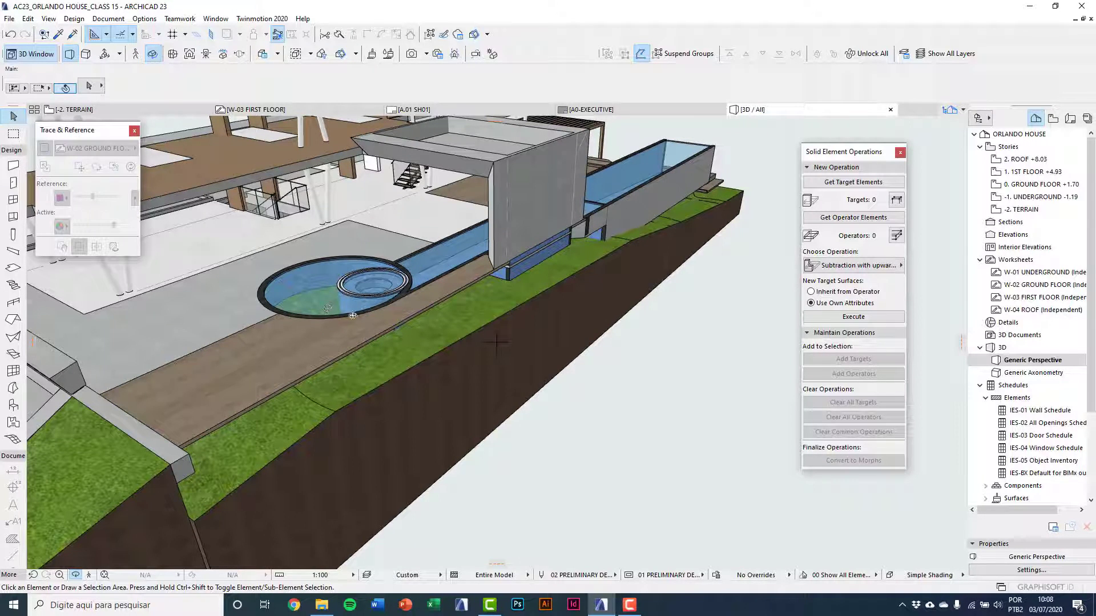
{"action": "middle_click_drag", "start_coordinate": [294, 287], "coordinate": [457, 343], "text": "shift"}
{"action": "middle_click_drag", "start_coordinate": [296, 379], "coordinate": [330, 398], "text": "shift"}
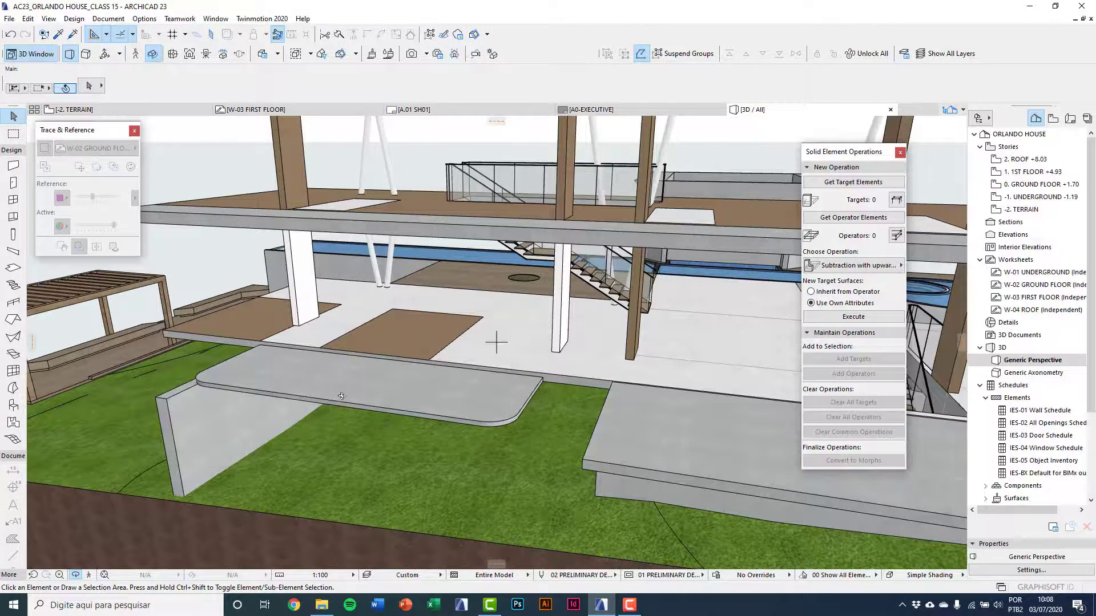
{"action": "left_click", "coordinate": [390, 393]}
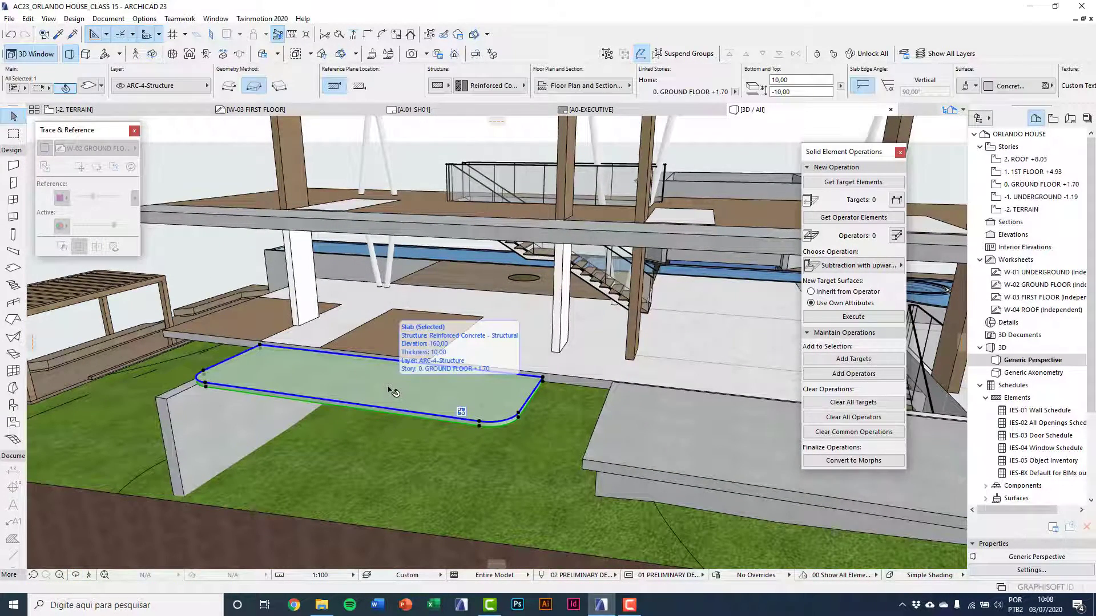
{"action": "left_click", "coordinate": [86, 86]}
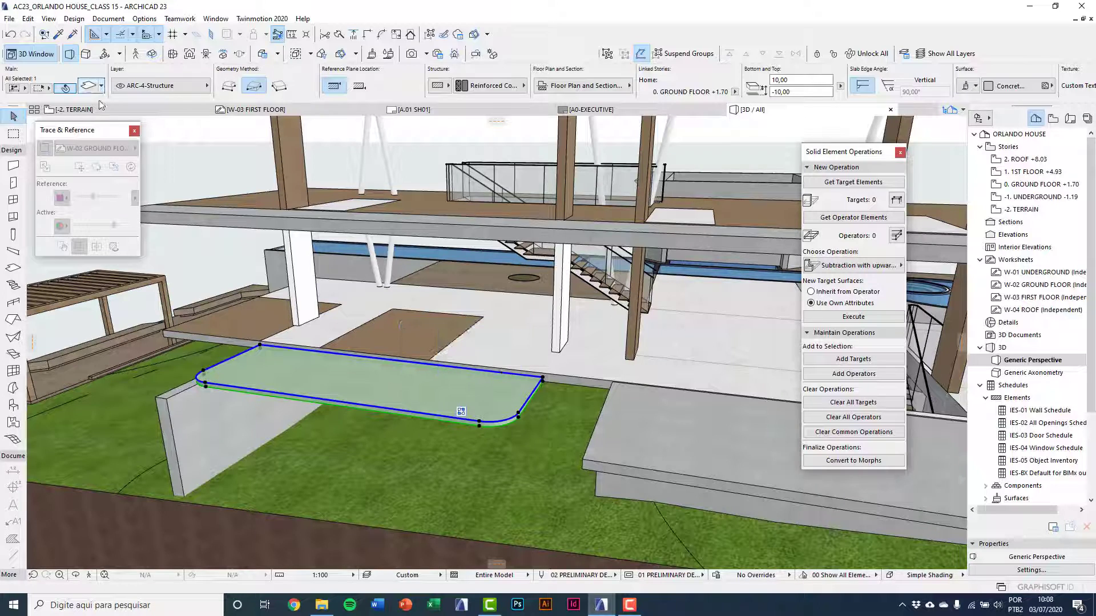
{"action": "key", "text": "Tab"}
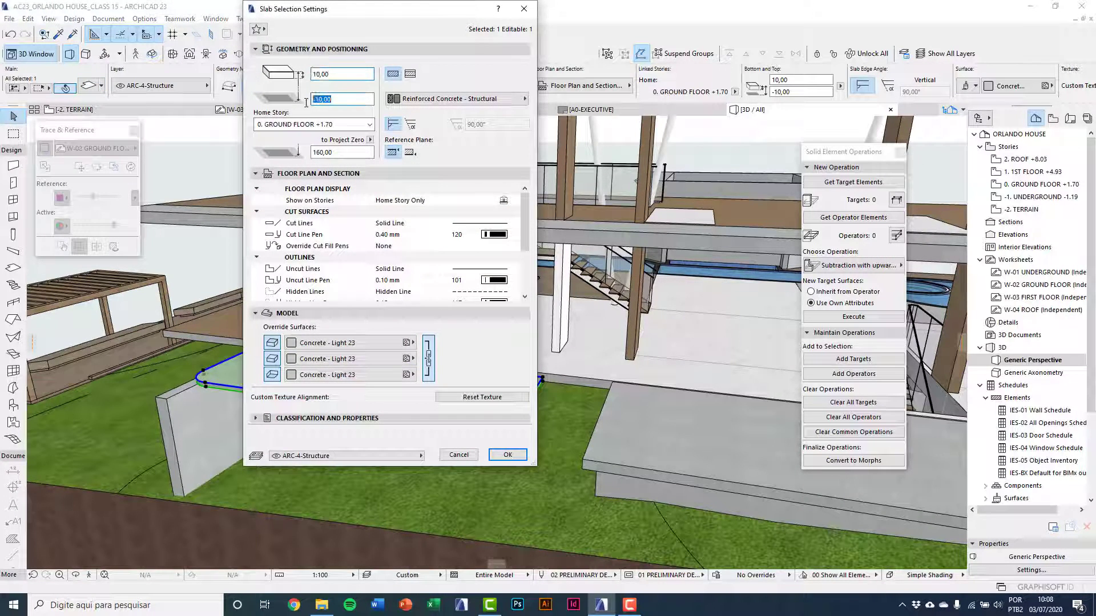
{"action": "left_click", "coordinate": [342, 152]}
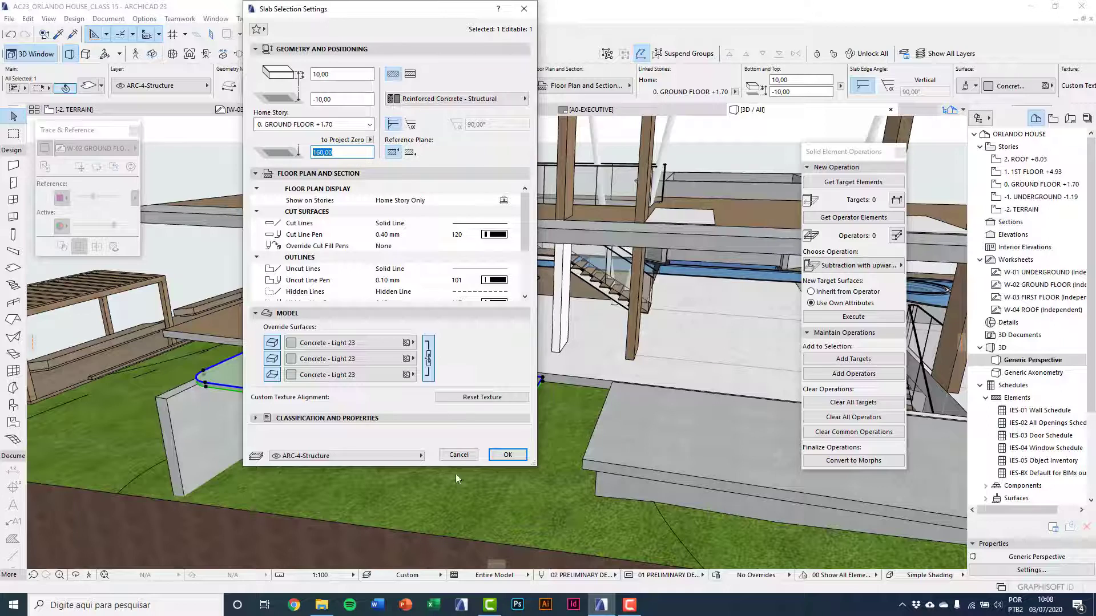
{"action": "left_click", "coordinate": [459, 455]}
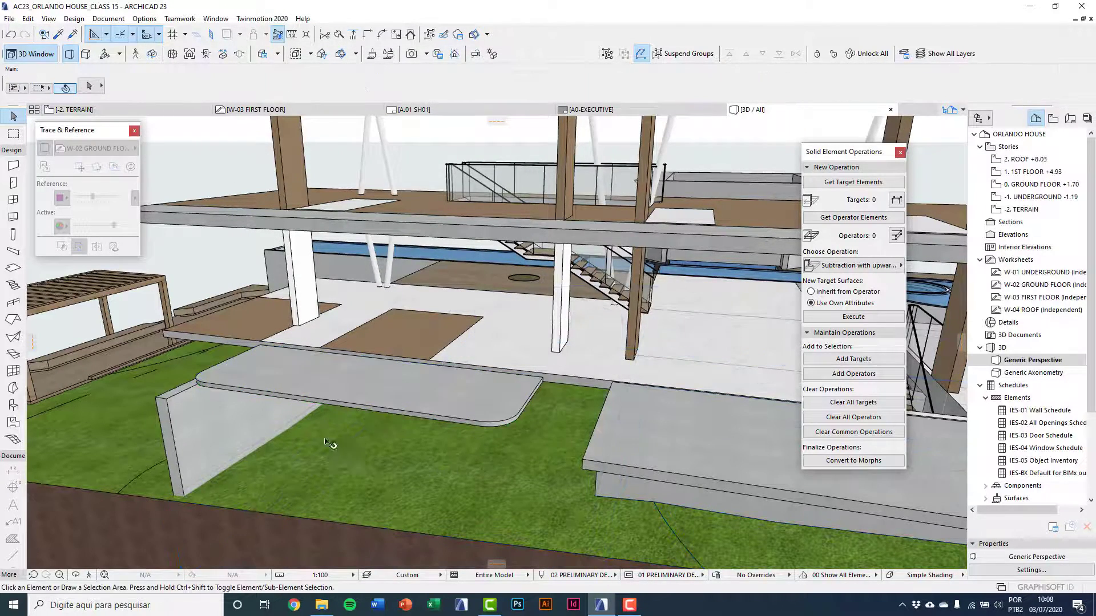
{"action": "key", "text": "Escape"}
Return to the -2. TERRAIN floor plan.
{"action": "scroll", "coordinate": [491, 213], "scroll_direction": "down", "scroll_amount": 5}
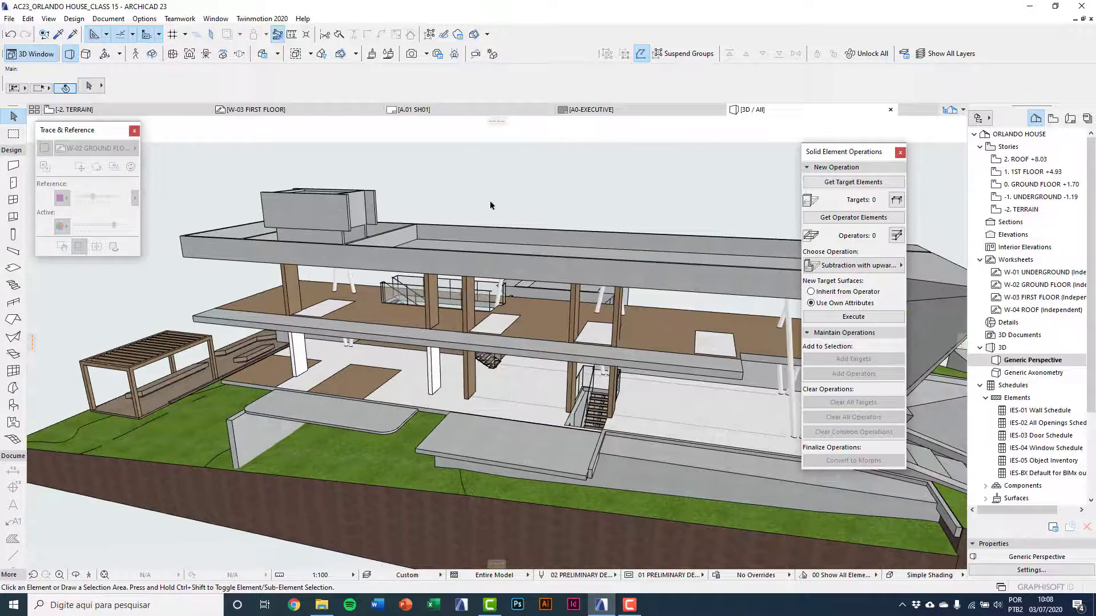
{"action": "double_click", "coordinate": [1023, 210]}
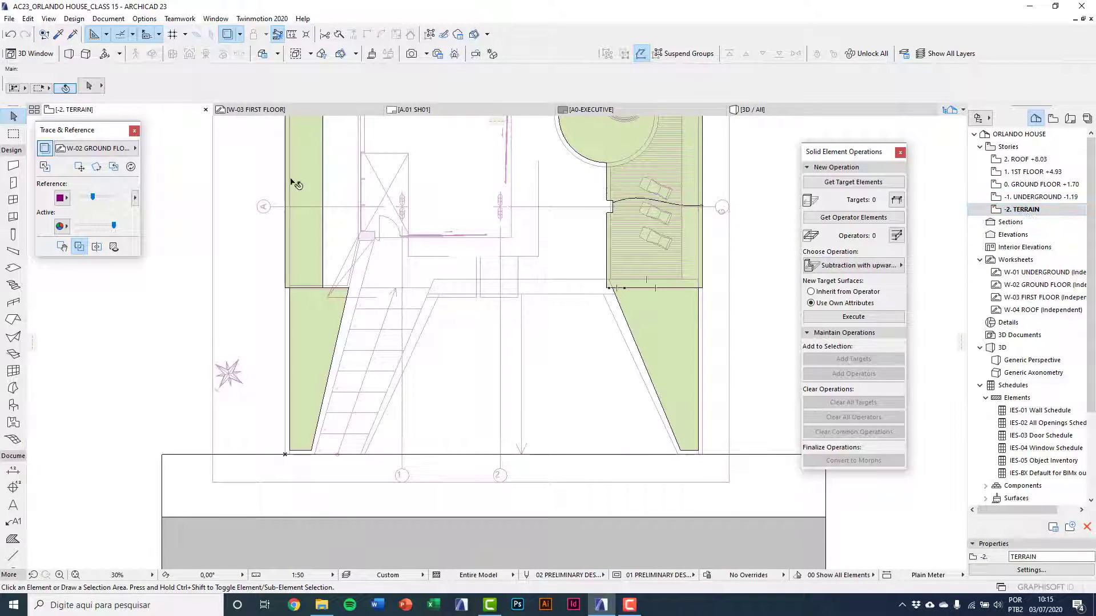
Turn off the trace reference and select the large Embankment mesh surrounding the house.
{"action": "left_click", "coordinate": [44, 149]}
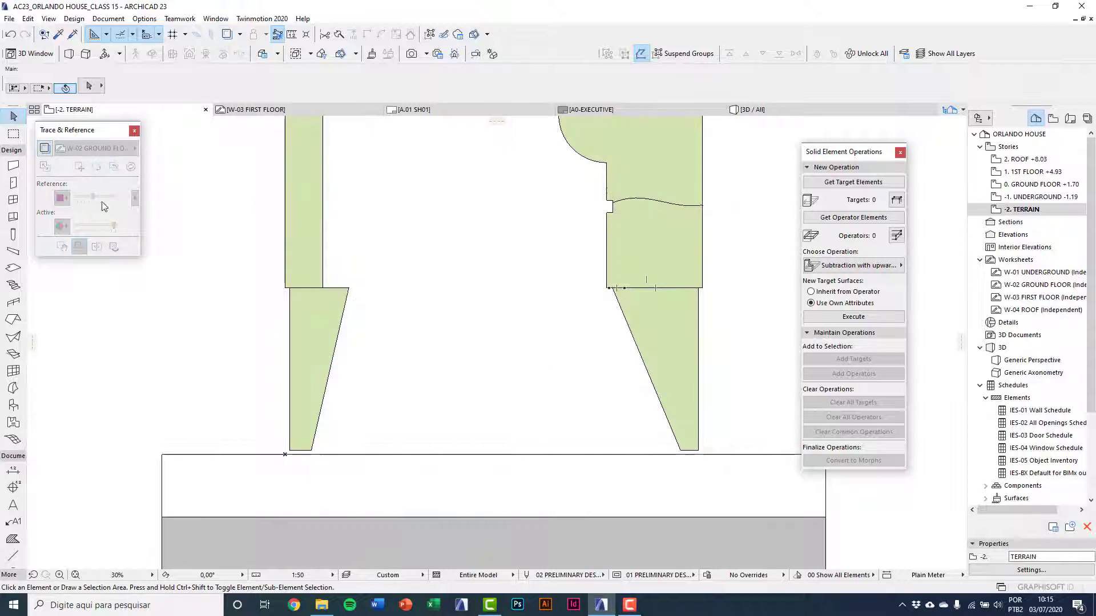
{"action": "scroll", "coordinate": [355, 385], "scroll_direction": "down", "scroll_amount": 4}
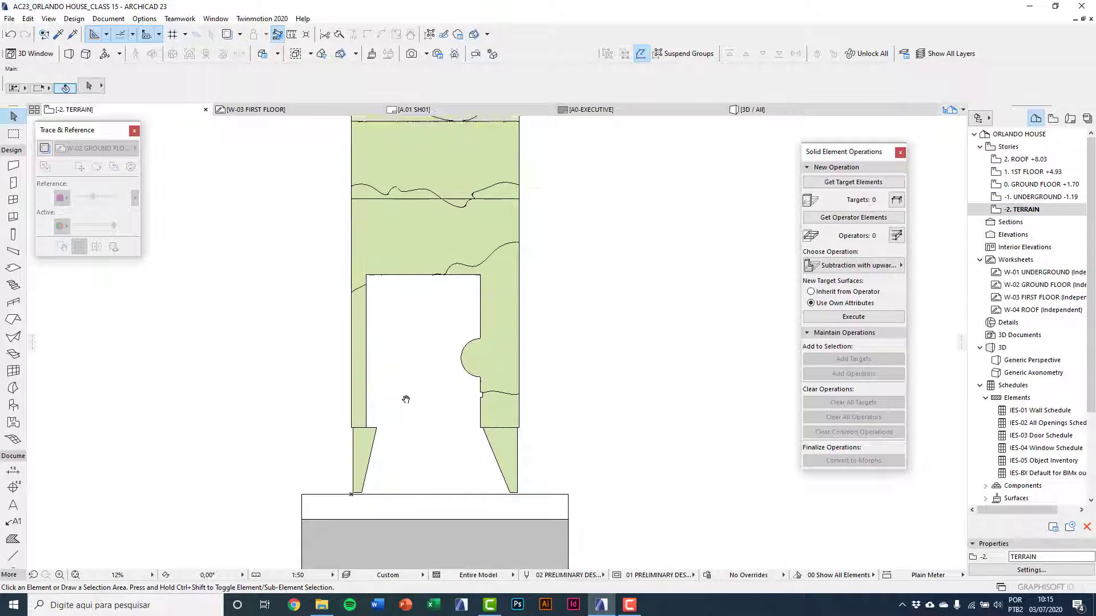
{"action": "scroll", "coordinate": [403, 396], "scroll_direction": "up", "scroll_amount": 2}
{"action": "left_click", "coordinate": [535, 314]}
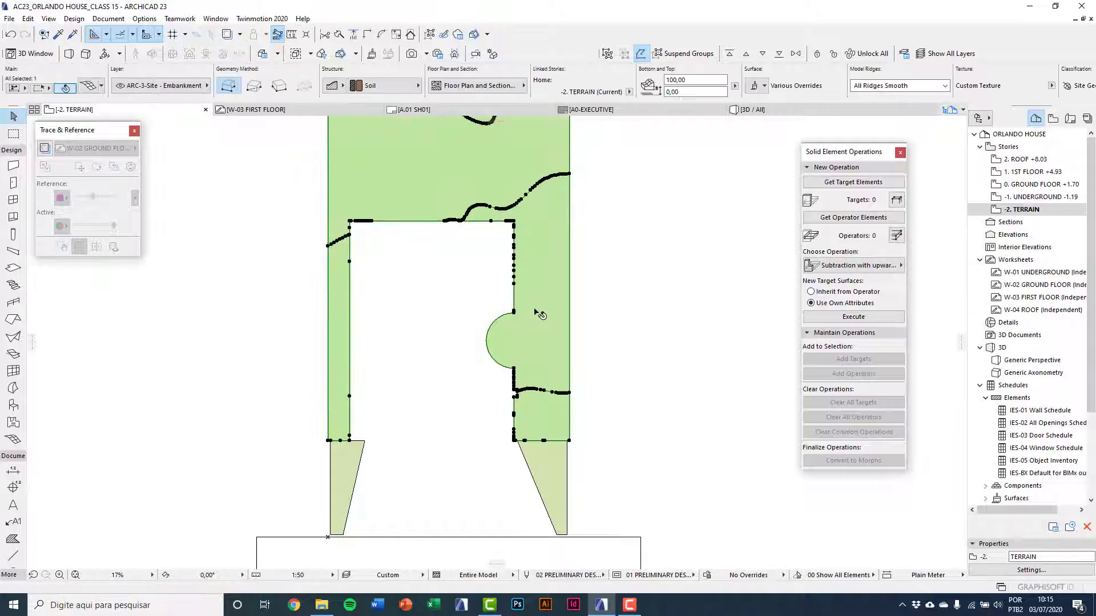
Set all points of the wavy contour beside the small notch, in front of the semicircular bulge, to height 160 to Project Zero.
{"action": "middle_click_drag", "start_coordinate": [588, 446], "coordinate": [525, 449]}
{"action": "scroll", "coordinate": [525, 449], "scroll_direction": "up", "scroll_amount": 8}
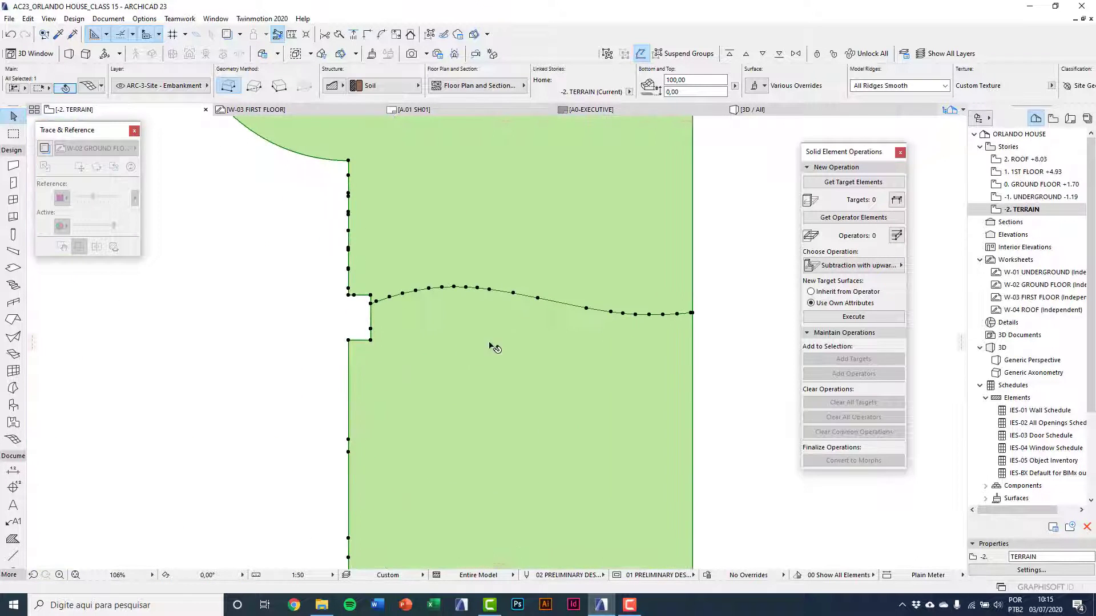
{"action": "left_click", "coordinate": [516, 294]}
{"action": "left_click", "coordinate": [513, 293]}
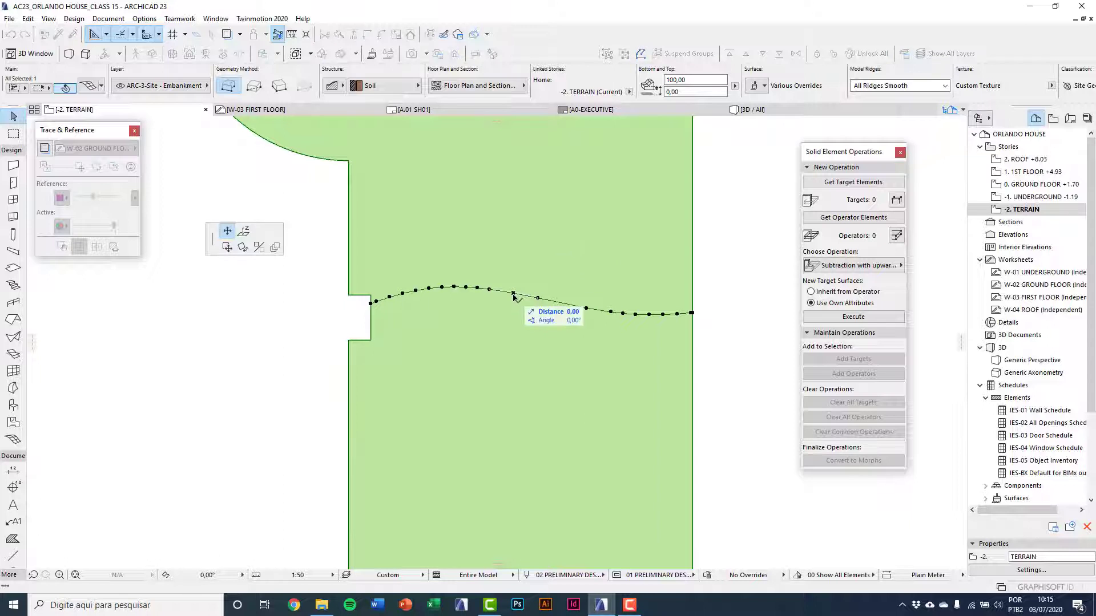
{"action": "left_click", "coordinate": [244, 231]}
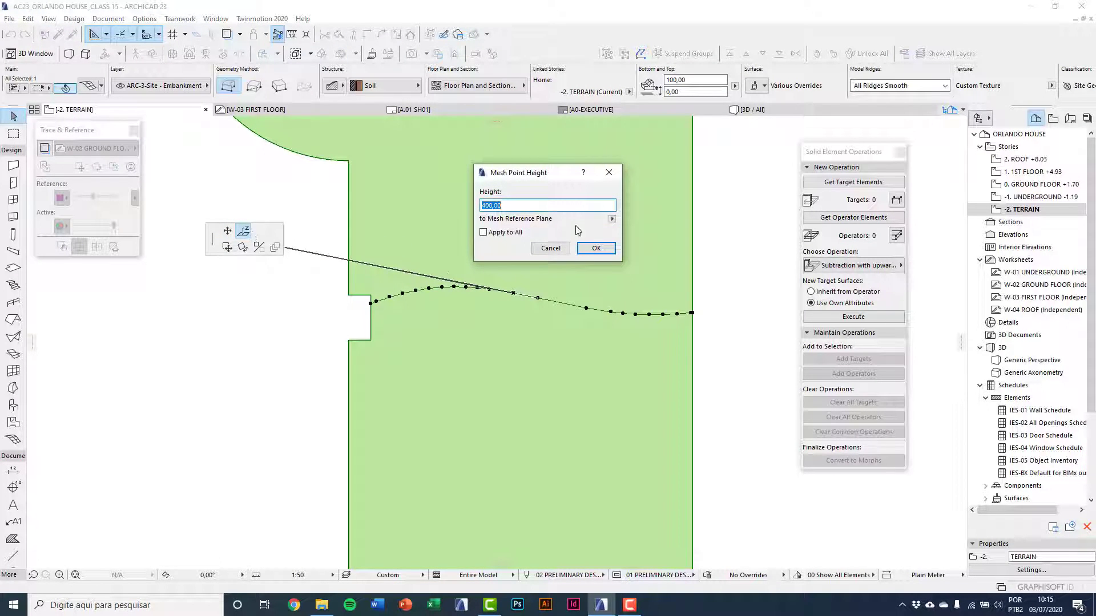
{"action": "left_click", "coordinate": [612, 220]}
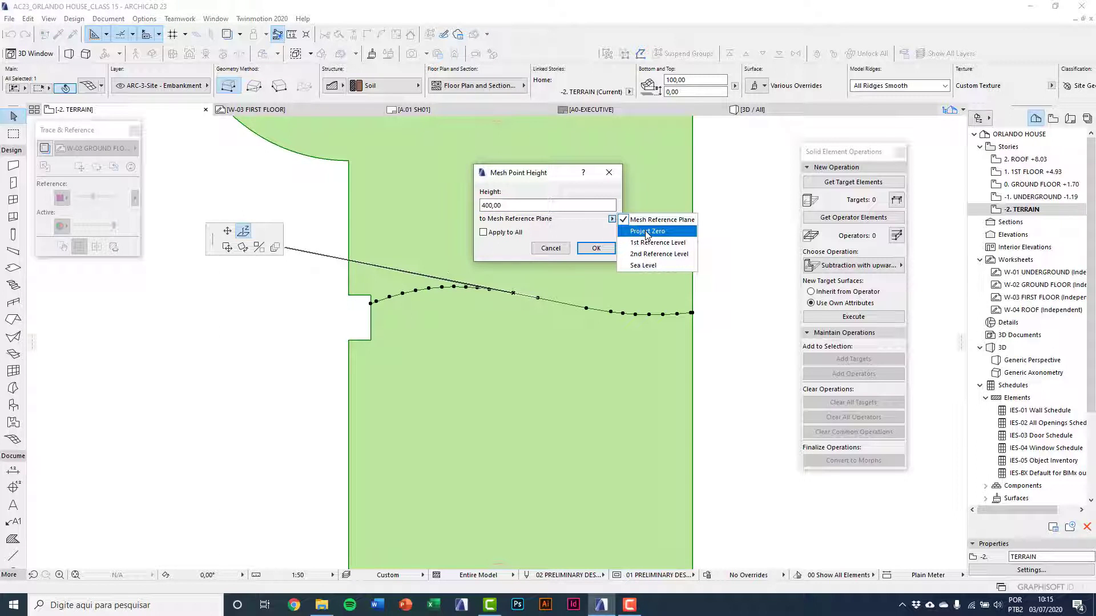
{"action": "left_click", "coordinate": [647, 232]}
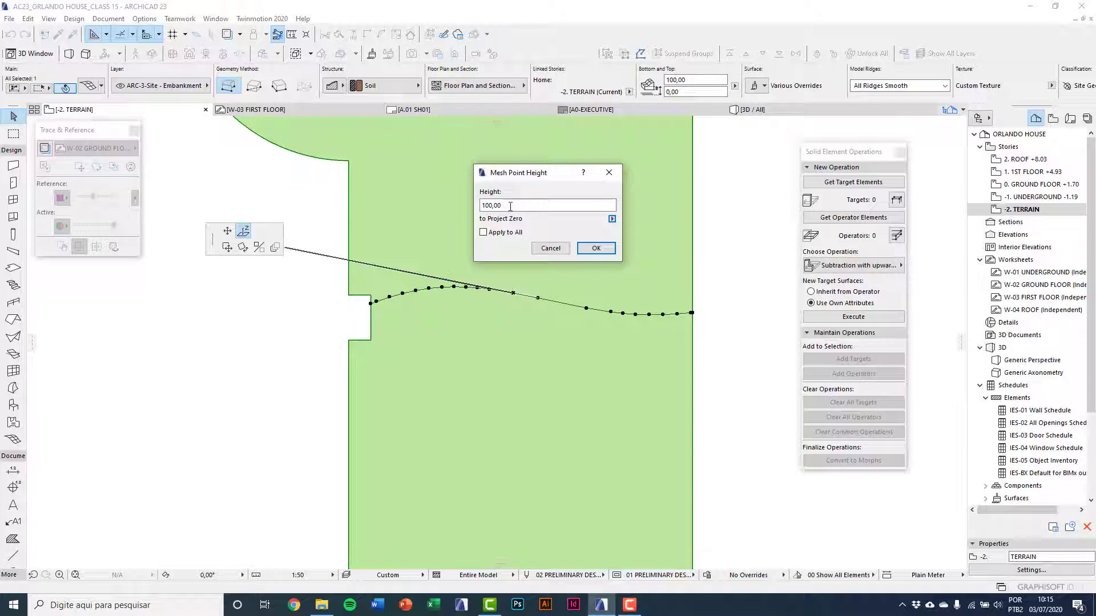
{"action": "left_click_drag", "start_coordinate": [510, 206], "coordinate": [463, 209]}
{"action": "type", "text": "160"}
{"action": "left_click", "coordinate": [484, 233]}
{"action": "left_click", "coordinate": [596, 248]}
Set all points of the long wavy contour behind the house opening to height 160 to Project Zero.
{"action": "scroll", "coordinate": [539, 403], "scroll_direction": "down", "scroll_amount": 5}
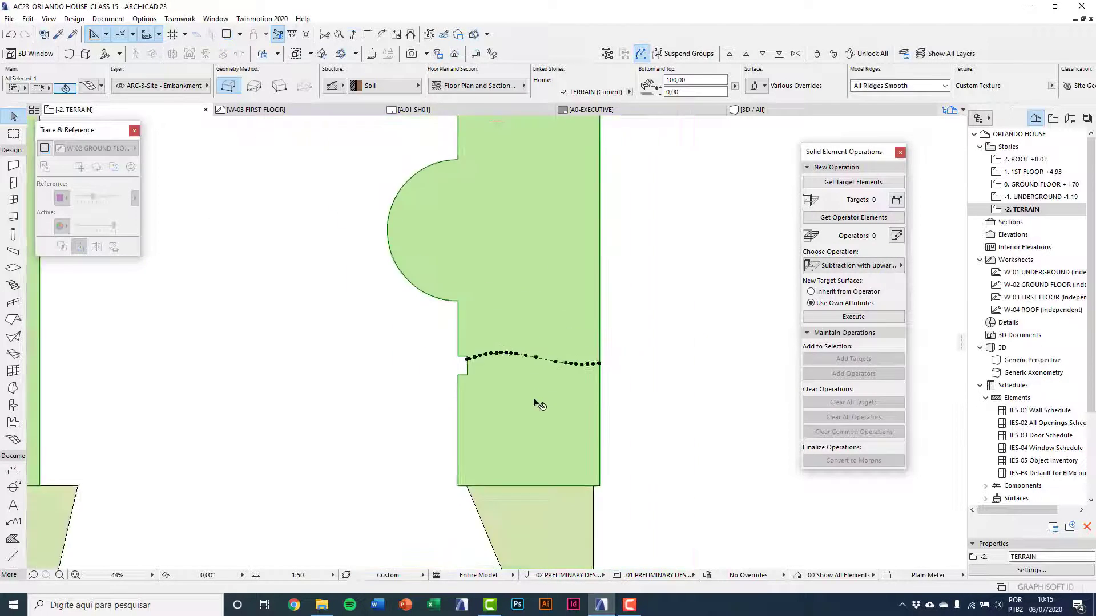
{"action": "scroll", "coordinate": [530, 389], "scroll_direction": "down", "scroll_amount": 1}
{"action": "middle_click_drag", "start_coordinate": [527, 291], "coordinate": [508, 520]}
{"action": "scroll", "coordinate": [483, 350], "scroll_direction": "down", "scroll_amount": 4}
{"action": "scroll", "coordinate": [436, 235], "scroll_direction": "up", "scroll_amount": 1}
{"action": "scroll", "coordinate": [446, 269], "scroll_direction": "up", "scroll_amount": 3}
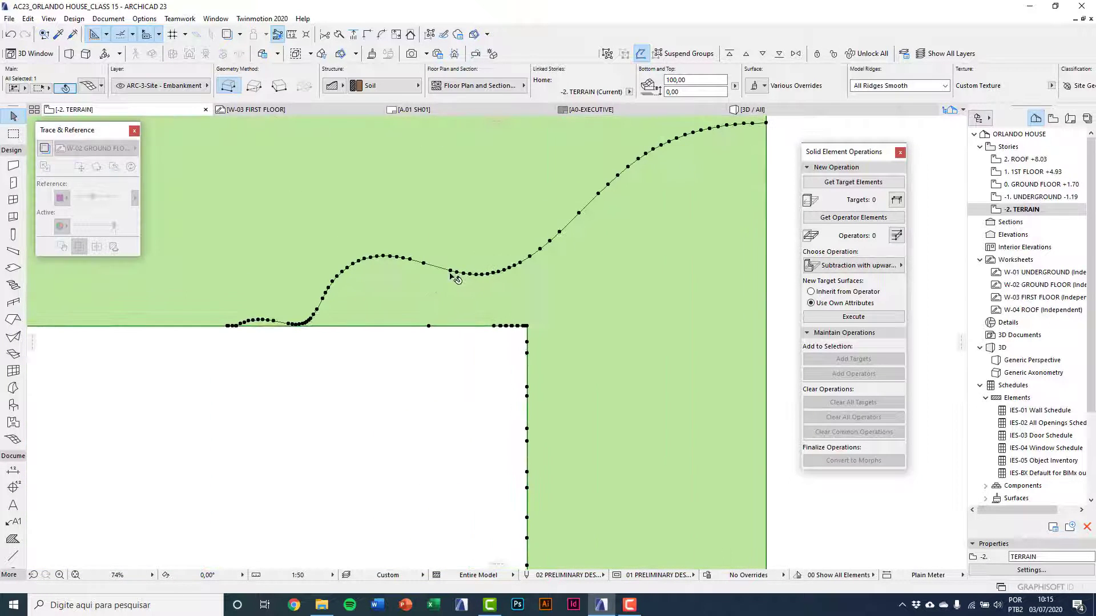
{"action": "left_click", "coordinate": [459, 274]}
{"action": "left_click", "coordinate": [458, 274]}
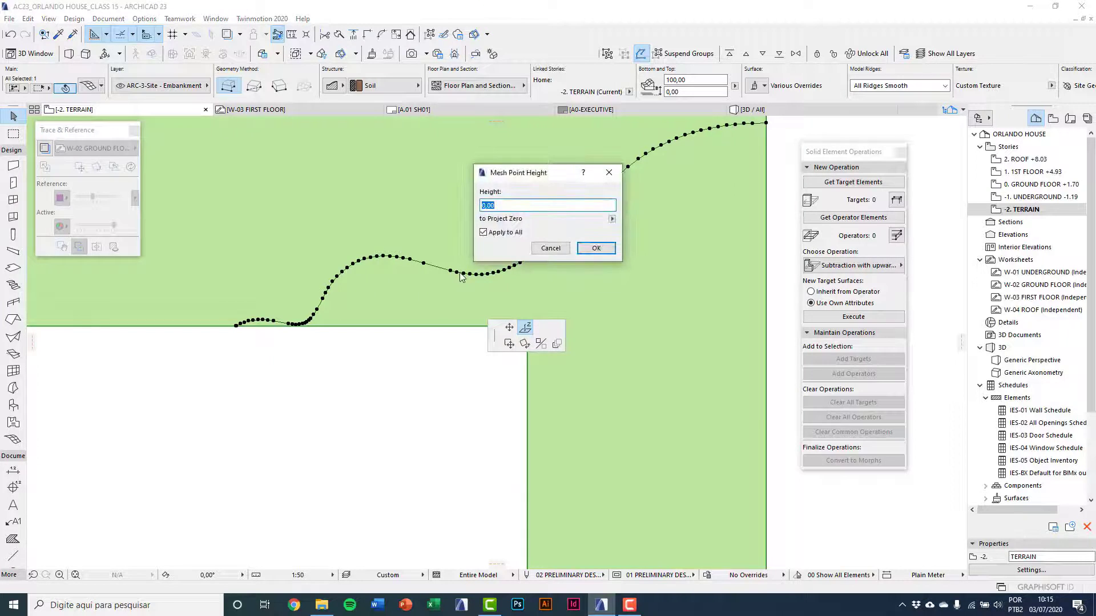
{"action": "type", "text": "160"}
{"action": "left_click", "coordinate": [596, 248]}
Set all points of the short contour across the narrow side strip to height 160 to Project Zero.
{"action": "scroll", "coordinate": [591, 252], "scroll_direction": "down", "scroll_amount": 5}
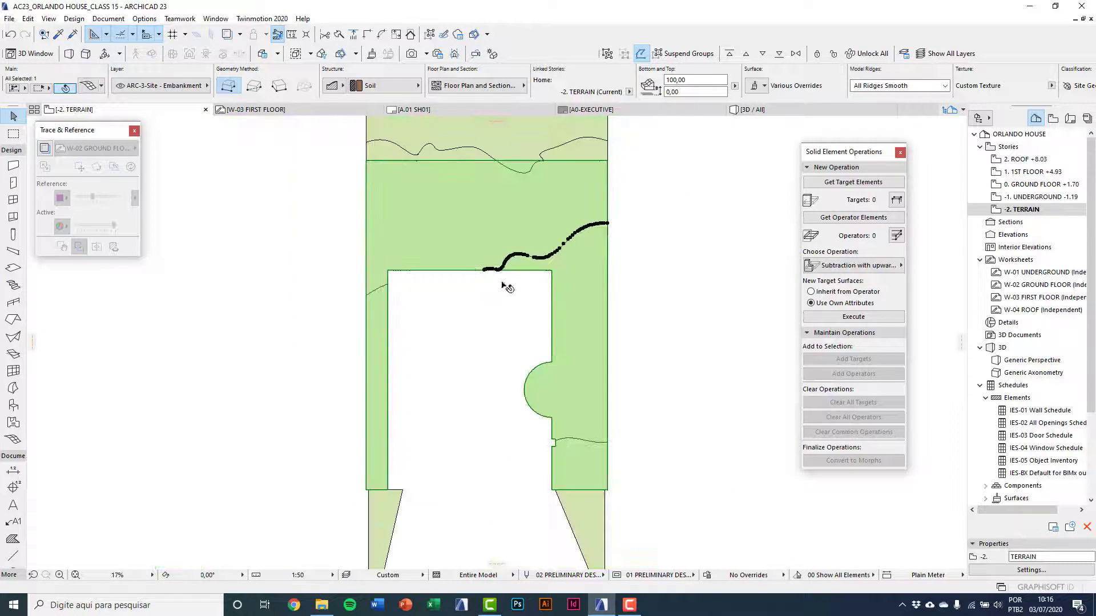
{"action": "scroll", "coordinate": [372, 255], "scroll_direction": "up", "scroll_amount": 3}
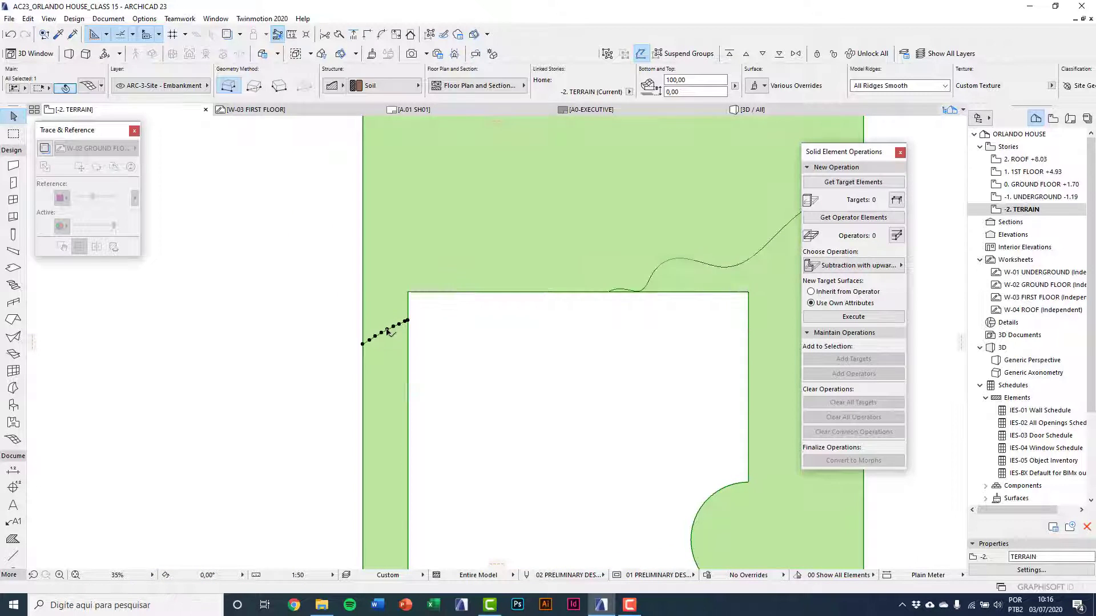
{"action": "left_click", "coordinate": [379, 295]}
{"action": "left_click", "coordinate": [387, 334]}
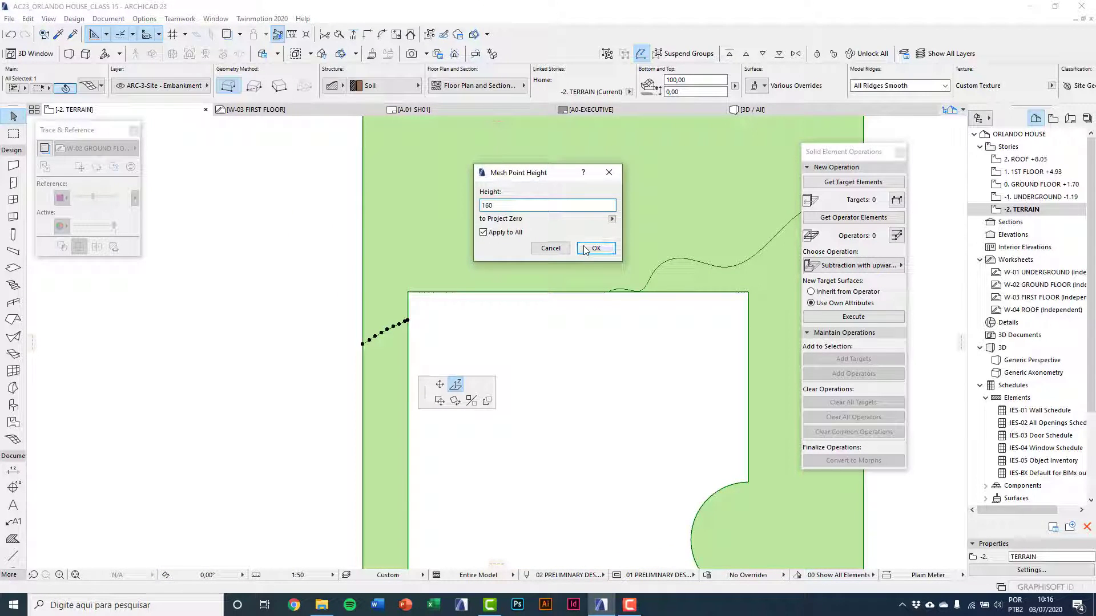
{"action": "left_click", "coordinate": [596, 249]}
Set all points of the curved contour dipping in from the mesh's rear edge to height 160 to Project Zero.
{"action": "middle_click_drag", "start_coordinate": [617, 276], "coordinate": [559, 382]}
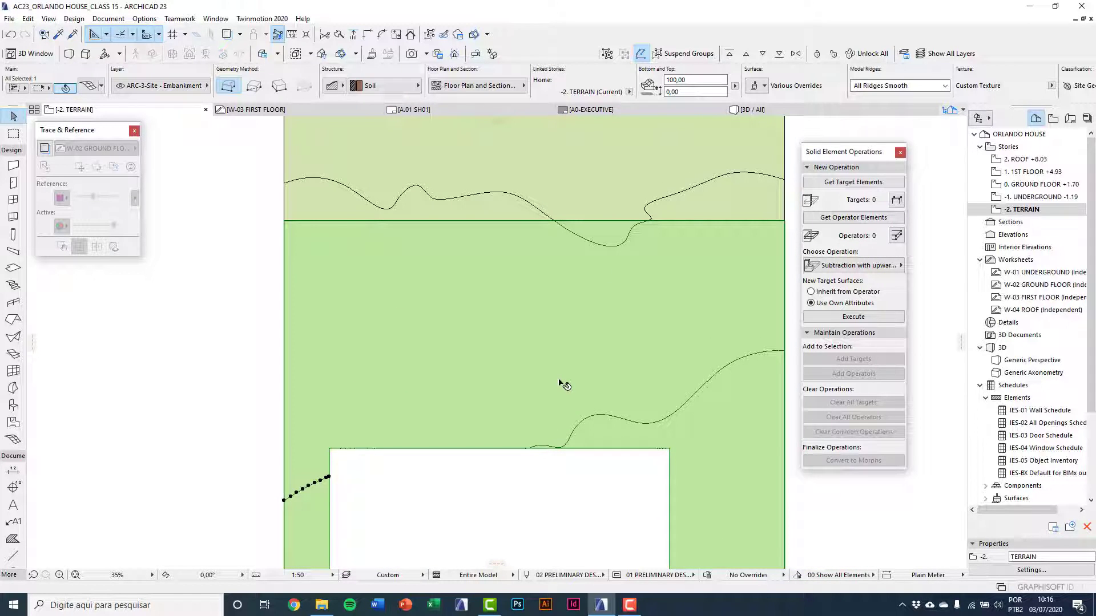
{"action": "middle_click_drag", "start_coordinate": [623, 325], "coordinate": [481, 377]}
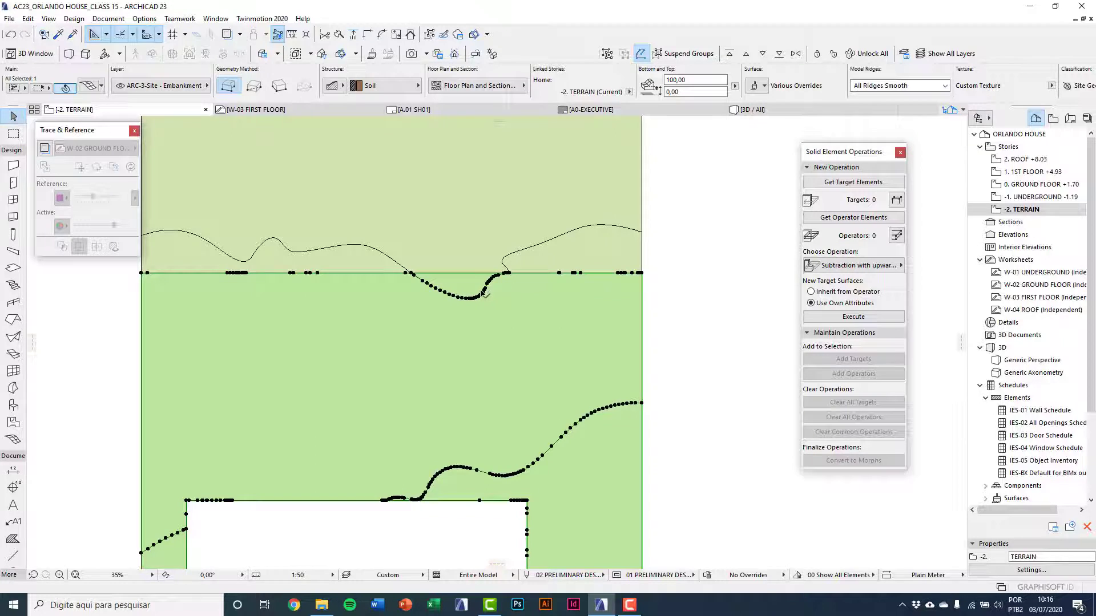
{"action": "scroll", "coordinate": [488, 295], "scroll_direction": "up", "scroll_amount": 6}
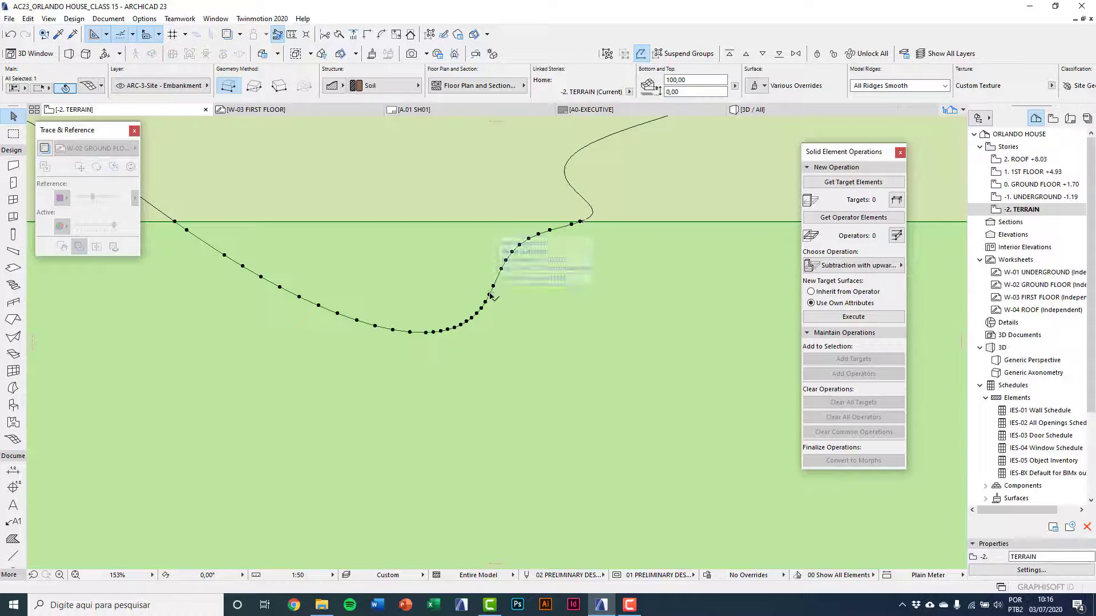
{"action": "left_click", "coordinate": [489, 295]}
{"action": "left_click", "coordinate": [489, 295]}
{"action": "type", "text": "160"}
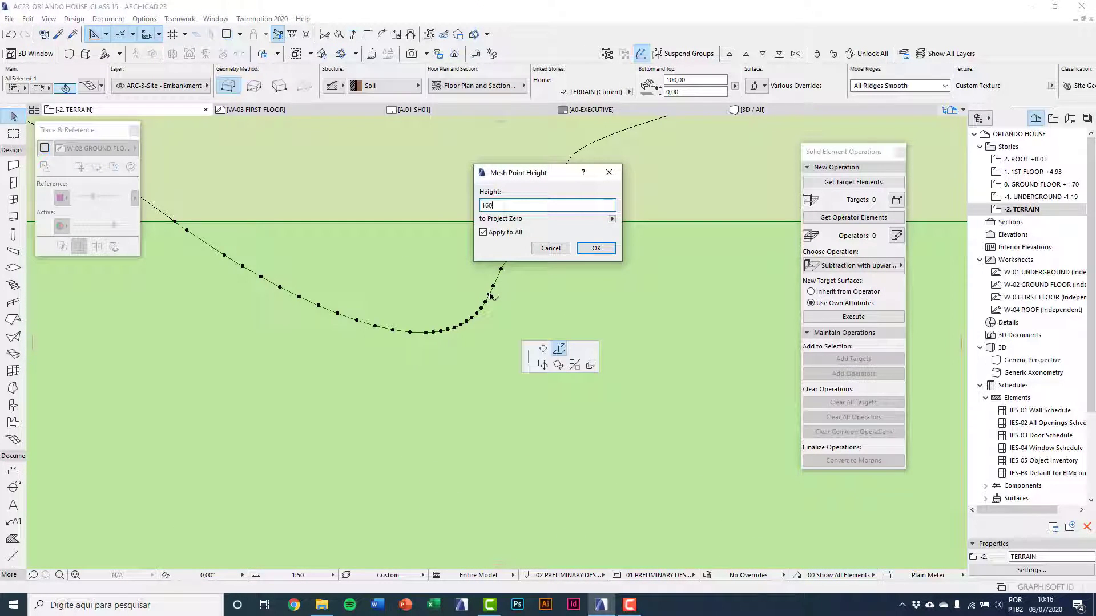
{"action": "left_click", "coordinate": [596, 248]}
Set the mesh outline points, picked on the rear edge, to height 160 to Project Zero and apply it to all.
{"action": "scroll", "coordinate": [428, 325], "scroll_direction": "down", "scroll_amount": 4}
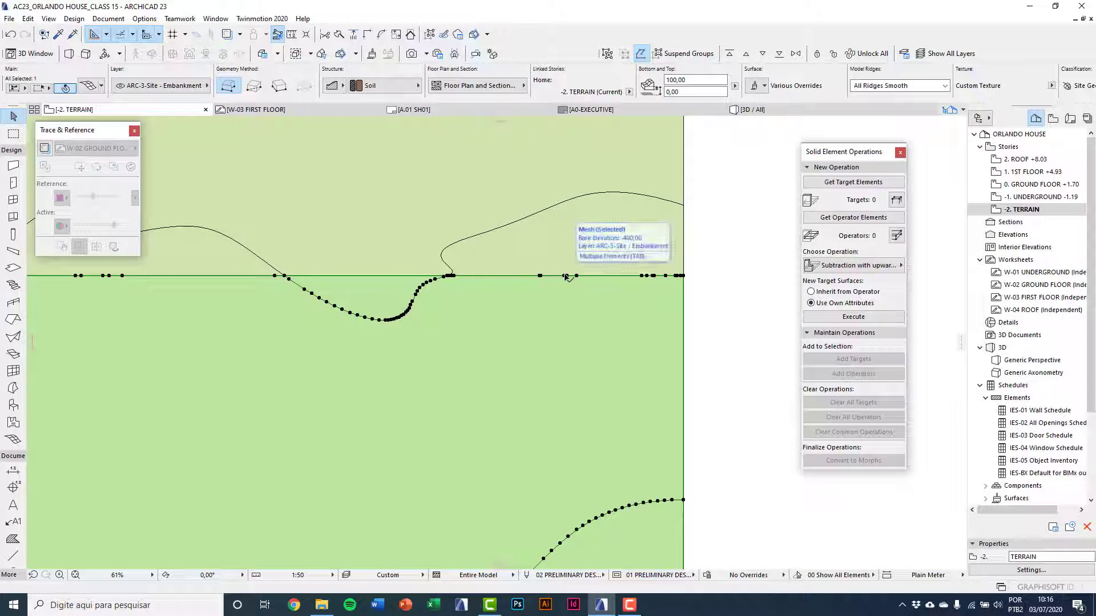
{"action": "left_click", "coordinate": [566, 277]}
{"action": "left_click", "coordinate": [566, 277]}
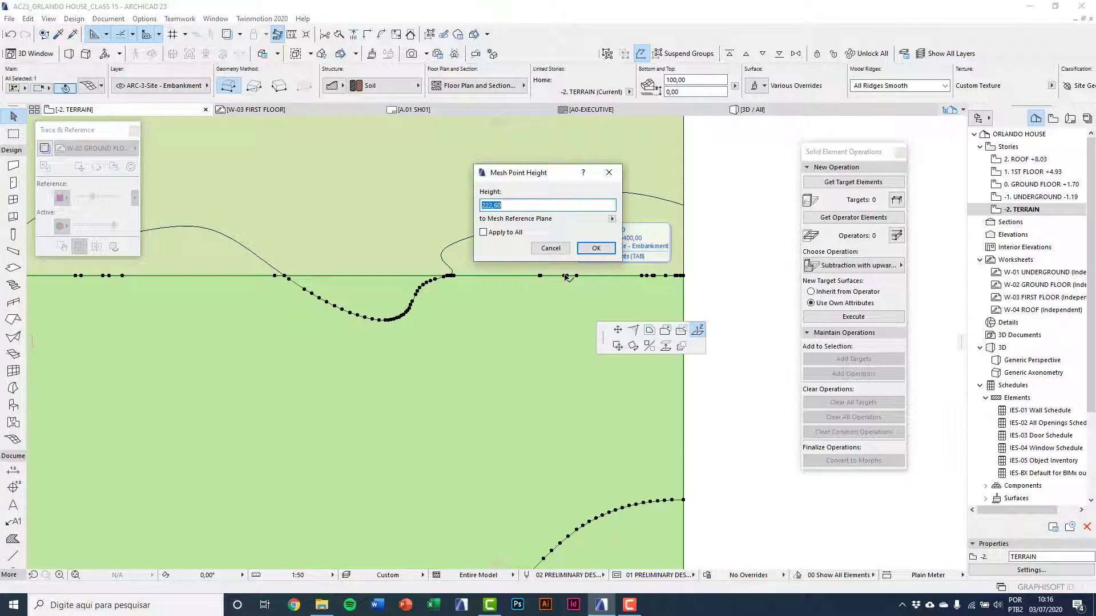
{"action": "left_click", "coordinate": [613, 220]}
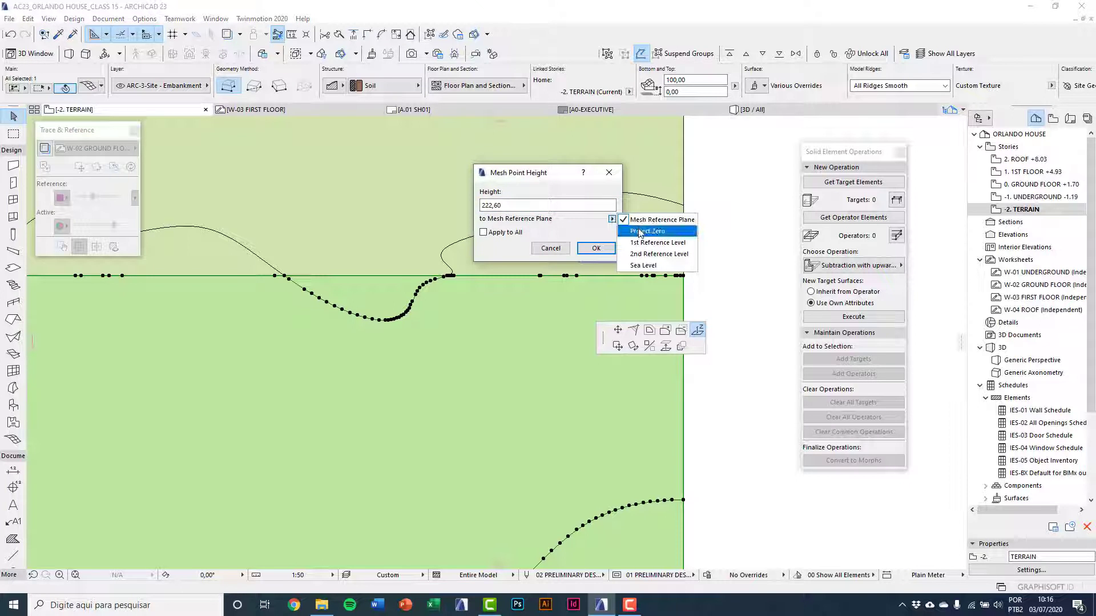
{"action": "left_click", "coordinate": [640, 232]}
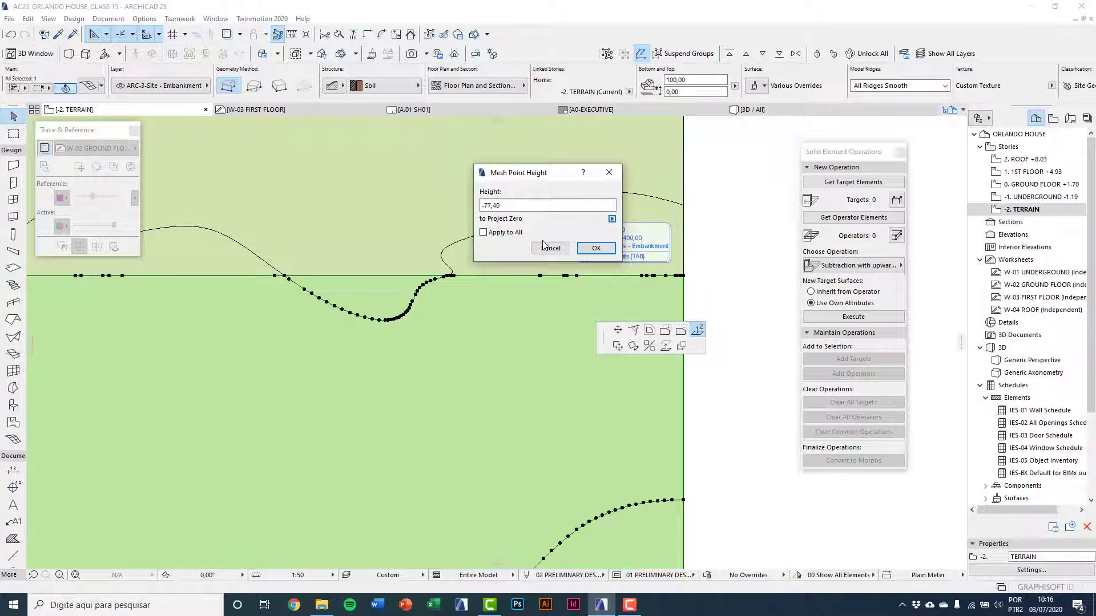
{"action": "left_click", "coordinate": [483, 233]}
{"action": "left_click_drag", "start_coordinate": [614, 205], "coordinate": [482, 205]}
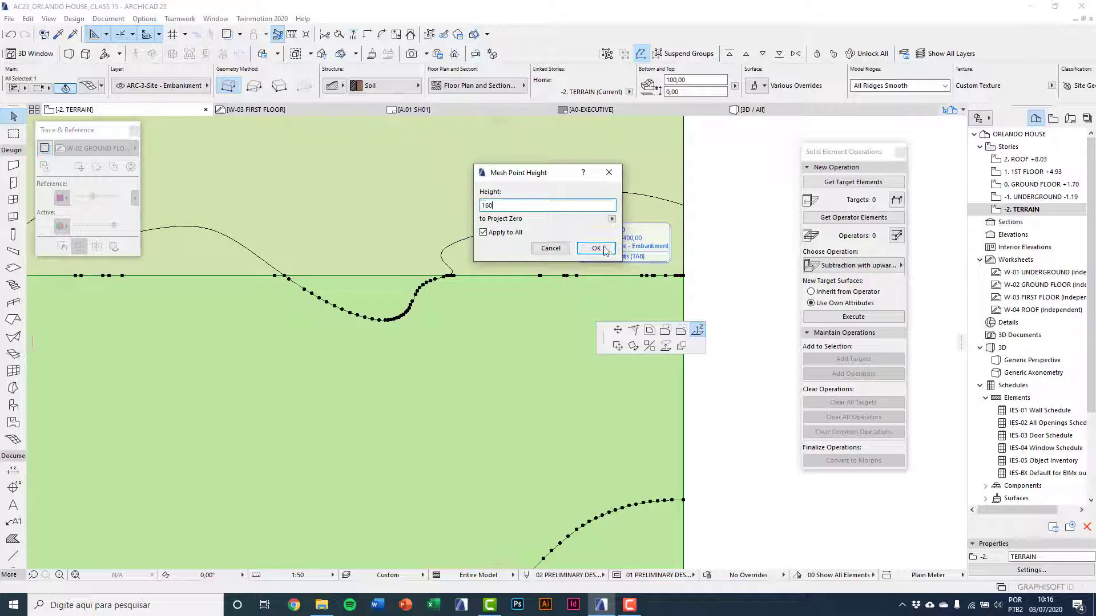
{"action": "left_click", "coordinate": [603, 250]}
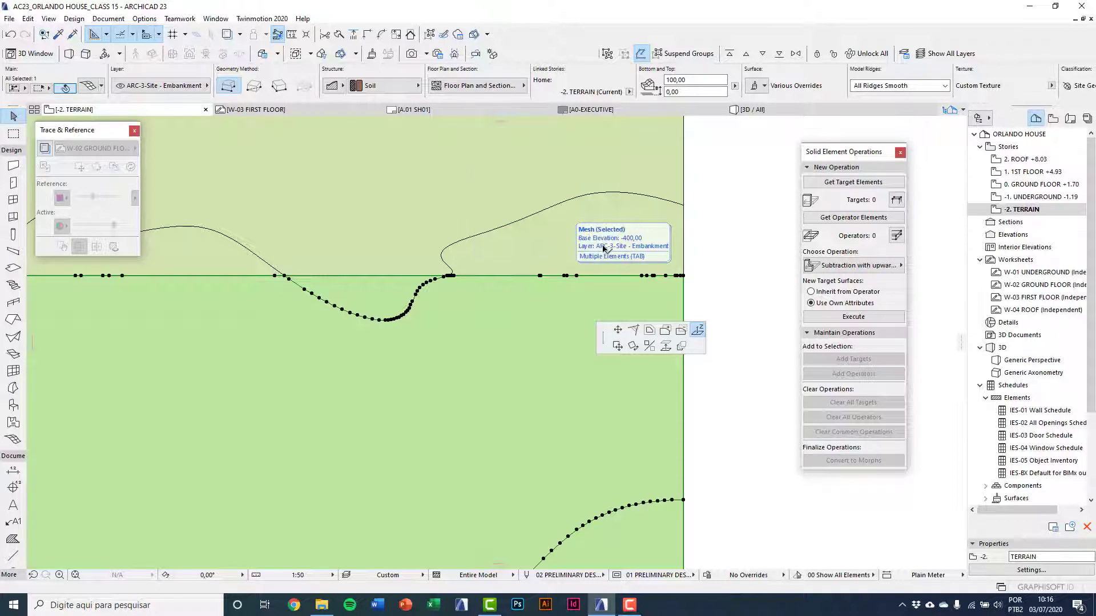
Examine the leveled terrain in 3D around the side lawn, pool and deck, checking how it meets the house slabs.
{"action": "scroll", "coordinate": [489, 282], "scroll_direction": "down", "scroll_amount": 5}
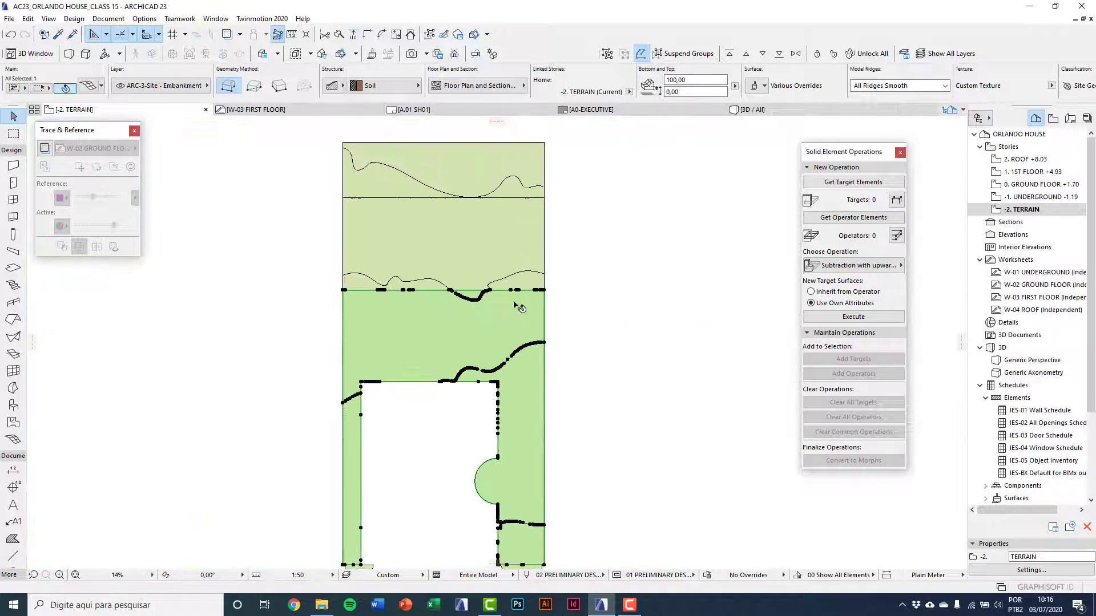
{"action": "key", "text": "Escape"}
{"action": "key", "text": "F3"}
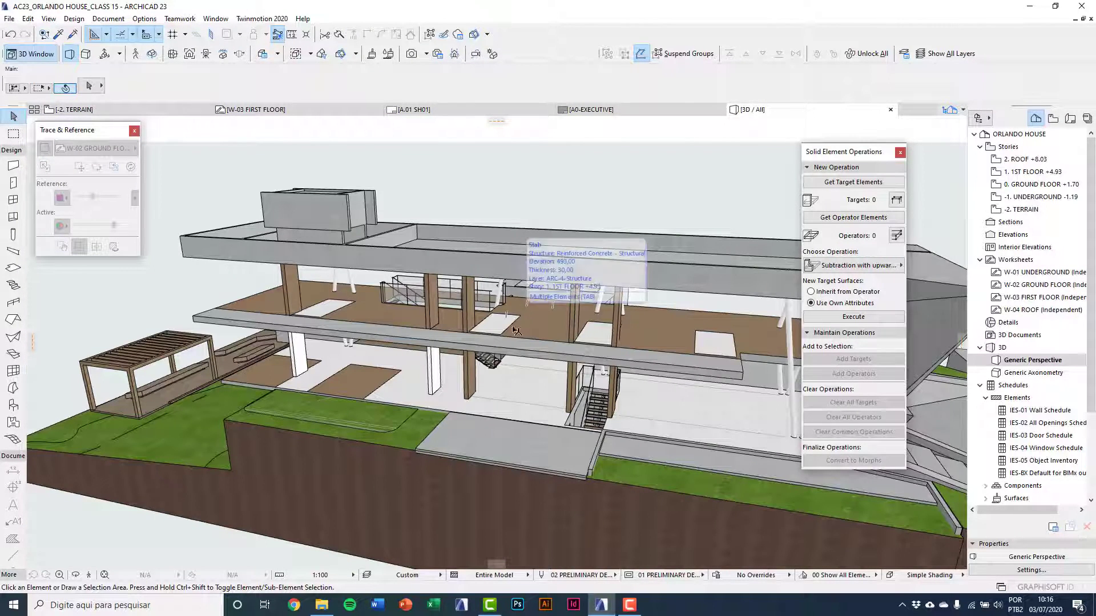
{"action": "scroll", "coordinate": [477, 406], "scroll_direction": "down", "scroll_amount": 1}
{"action": "middle_click_drag", "start_coordinate": [572, 396], "coordinate": [533, 395], "text": "shift"}
{"action": "scroll", "coordinate": [366, 425], "scroll_direction": "up", "scroll_amount": 5}
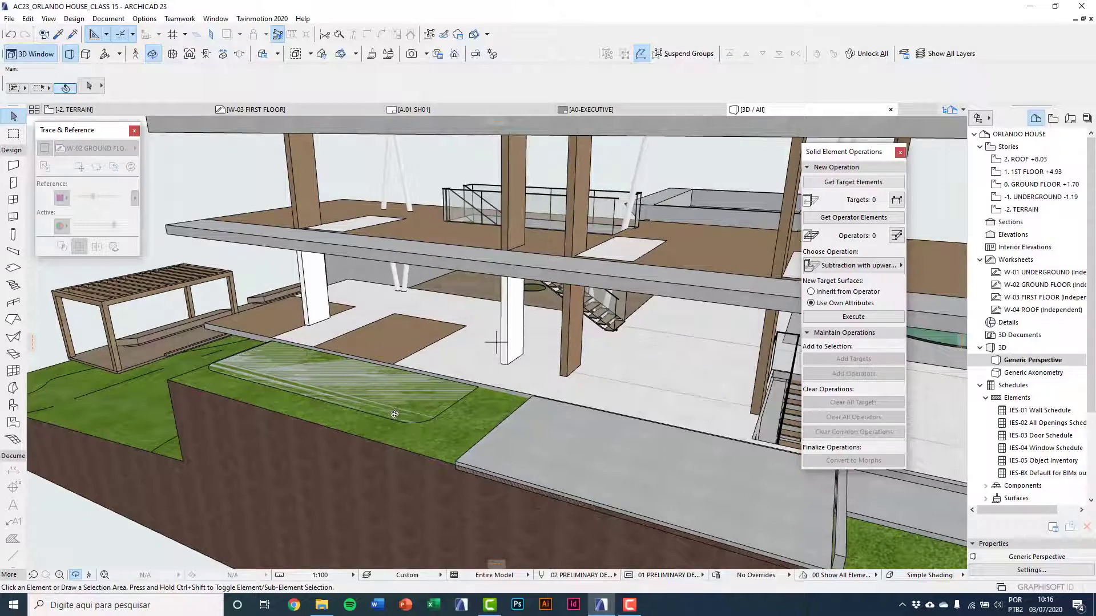
{"action": "left_click_drag", "start_coordinate": [414, 415], "coordinate": [345, 452]}
{"action": "scroll", "coordinate": [346, 452], "scroll_direction": "down", "scroll_amount": 8}
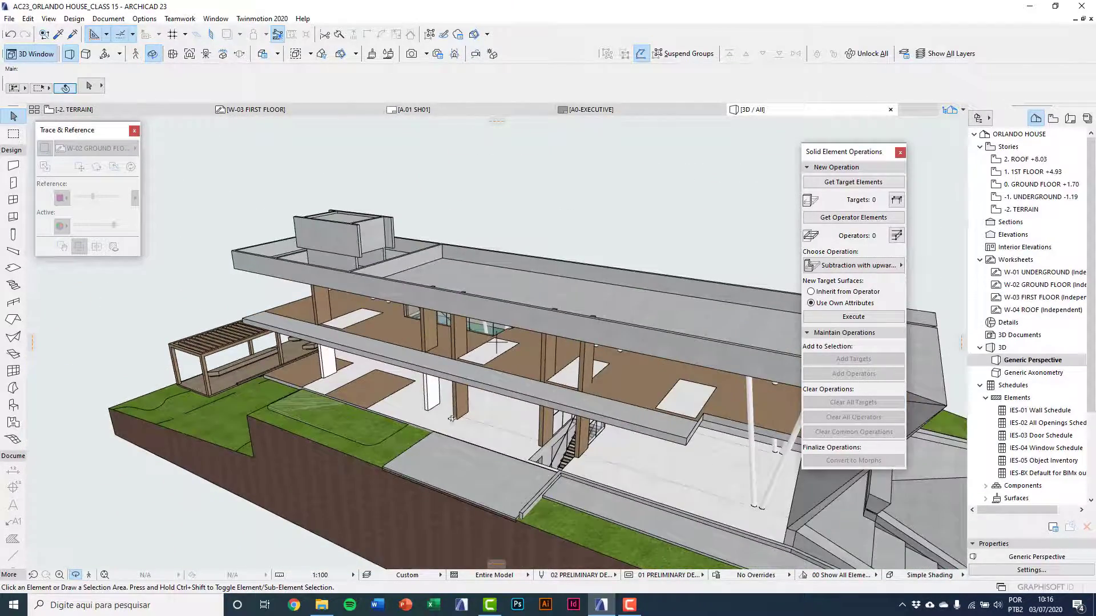
{"action": "left_click_drag", "start_coordinate": [275, 392], "coordinate": [542, 427]}
{"action": "scroll", "coordinate": [633, 481], "scroll_direction": "up", "scroll_amount": 7}
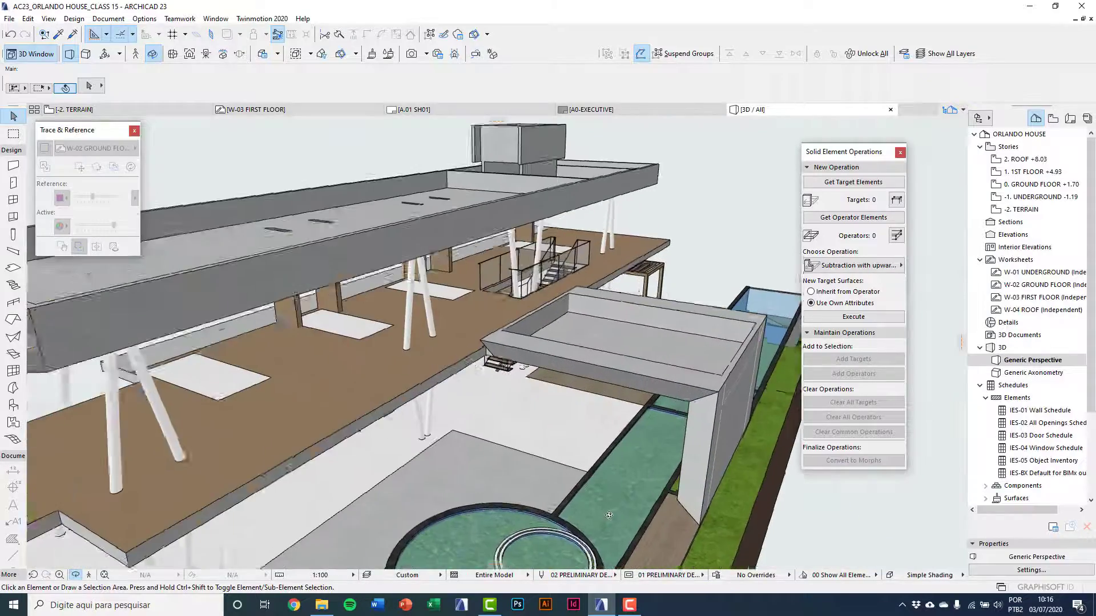
{"action": "scroll", "coordinate": [610, 525], "scroll_direction": "up", "scroll_amount": 6}
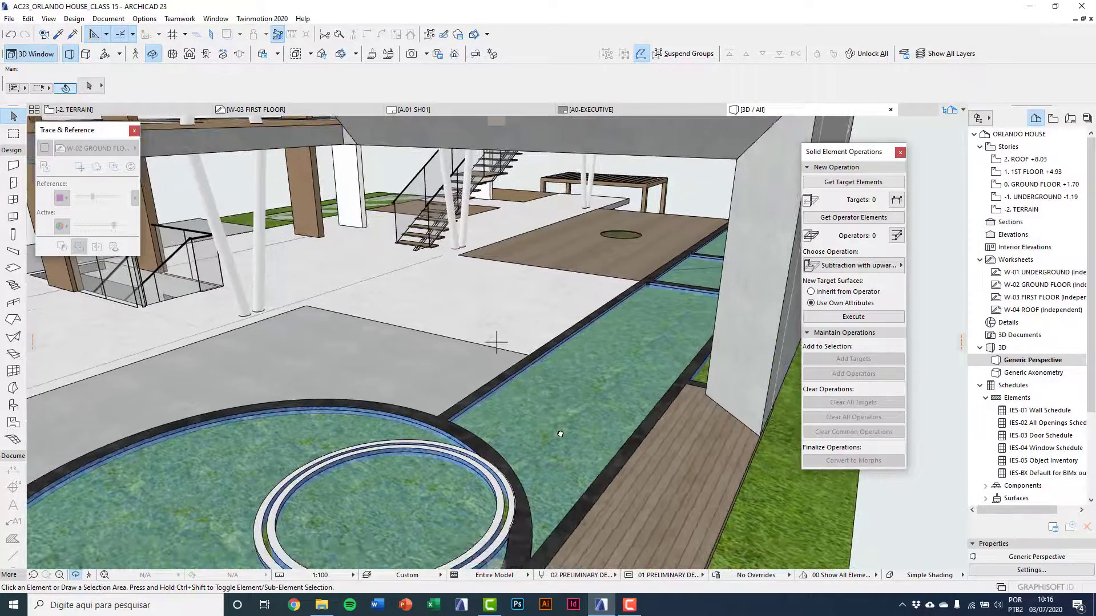
{"action": "scroll", "coordinate": [539, 430], "scroll_direction": "up", "scroll_amount": 2}
{"action": "scroll", "coordinate": [539, 429], "scroll_direction": "down", "scroll_amount": 5}
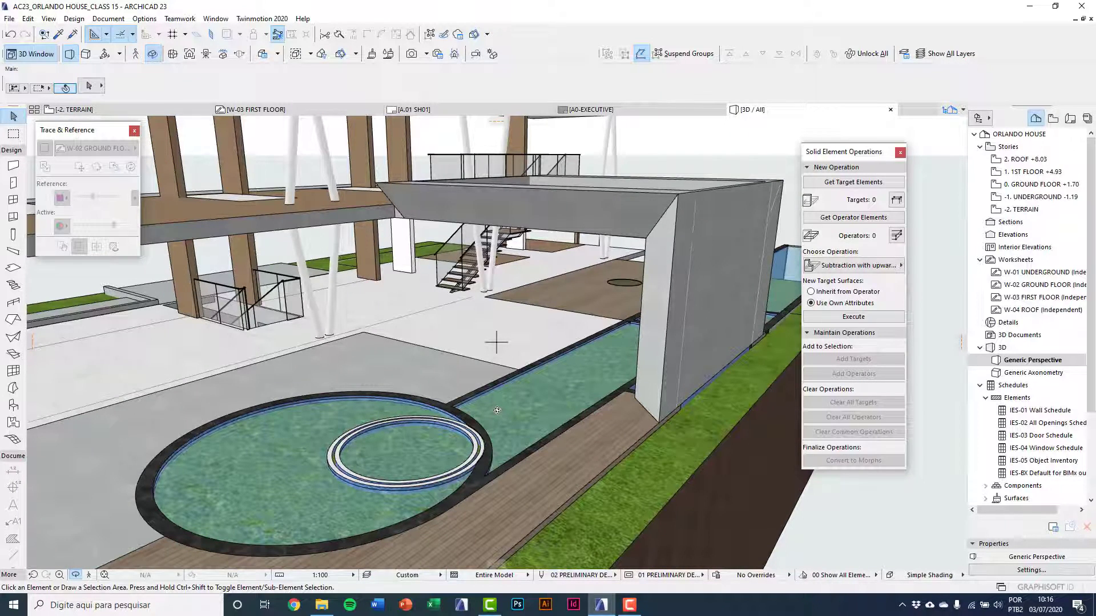
{"action": "scroll", "coordinate": [484, 447], "scroll_direction": "down", "scroll_amount": 5}
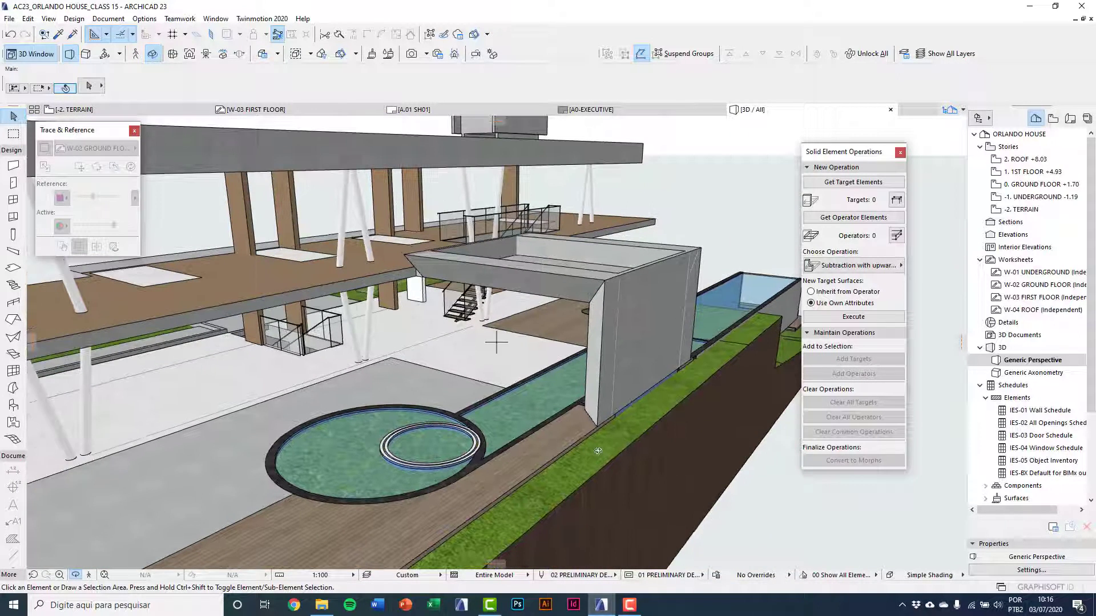
Assign all elements of the 0. GROUND FLOOR plan as operators for the solid element operation.
{"action": "double_click", "coordinate": [1034, 184]}
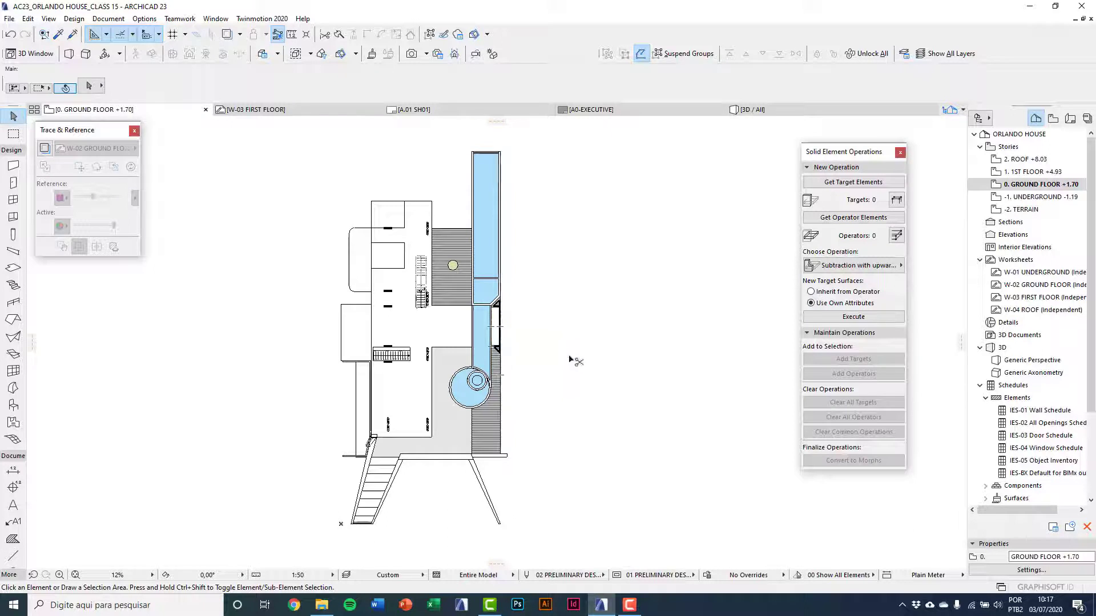
{"action": "key", "text": "ctrl+a"}
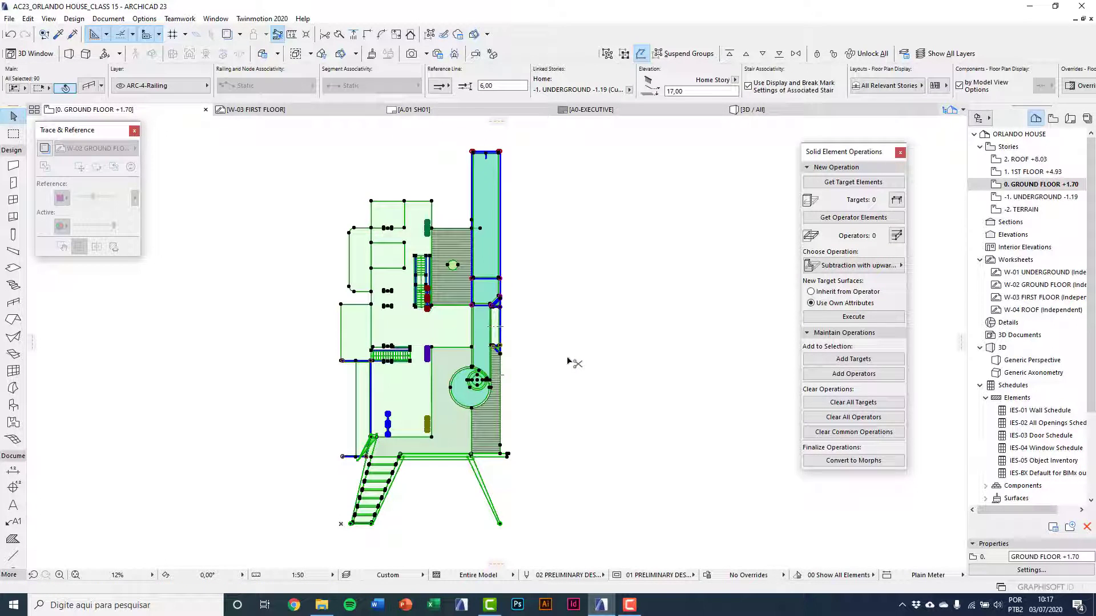
{"action": "left_click", "coordinate": [851, 220]}
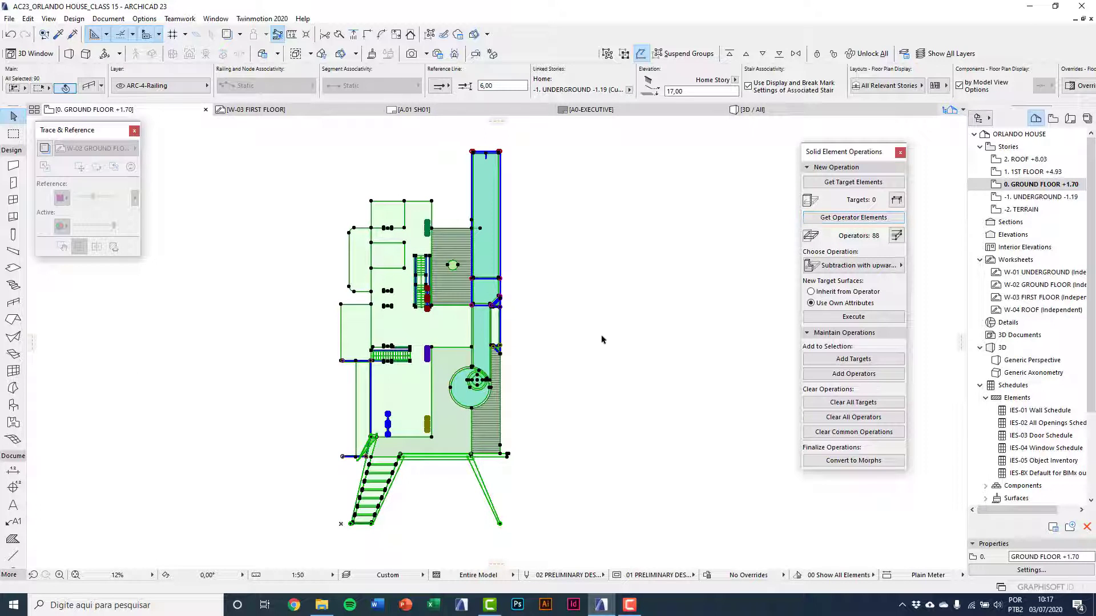
Set the Embankment mesh beside the deck as target in 3D and execute a Subtraction with upward extrusion.
{"action": "key", "text": "F3"}
{"action": "middle_click_drag", "start_coordinate": [577, 360], "coordinate": [533, 396], "text": "shift"}
{"action": "left_click", "coordinate": [541, 393]}
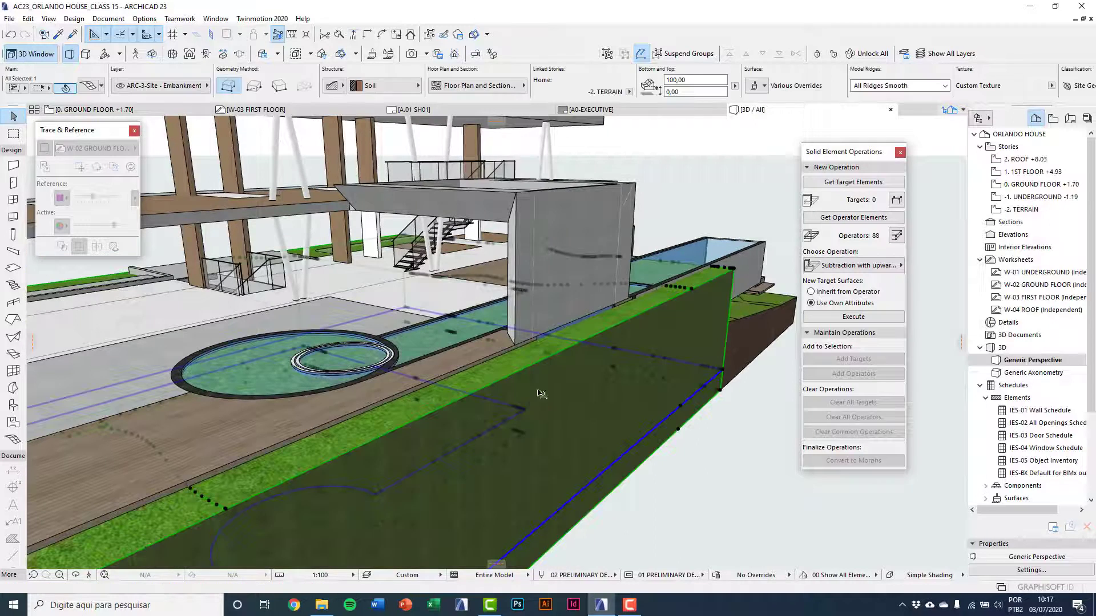
{"action": "left_click", "coordinate": [847, 183]}
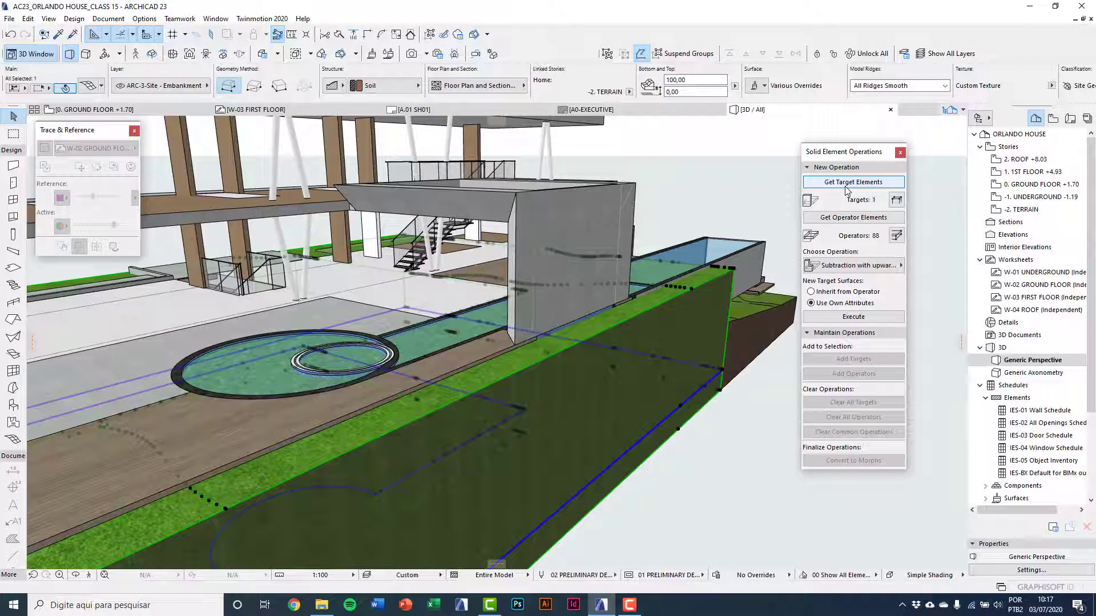
{"action": "left_click", "coordinate": [859, 265]}
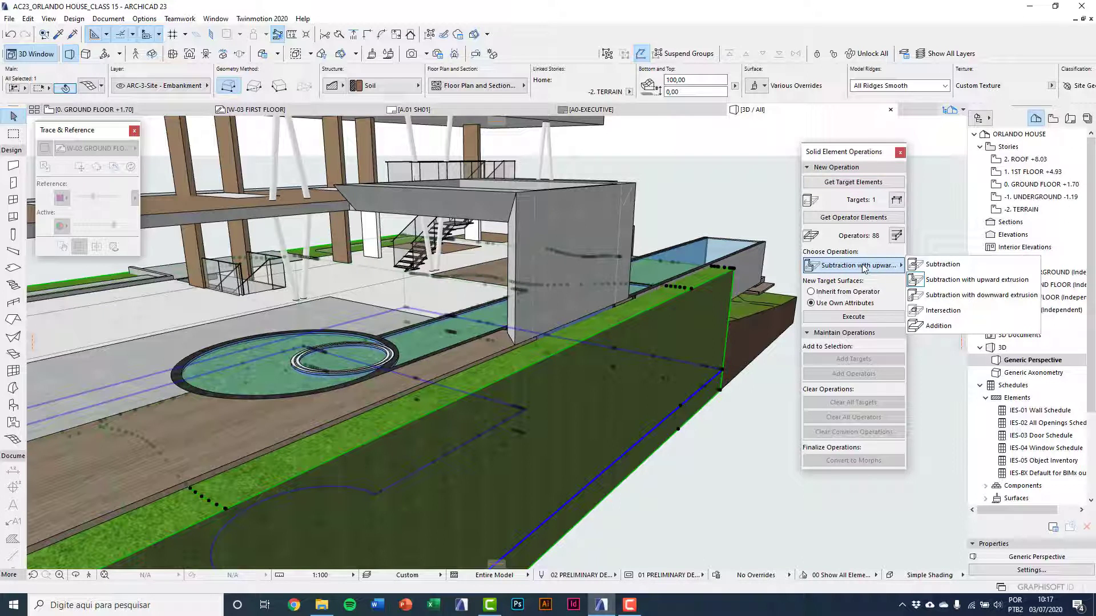
{"action": "left_click", "coordinate": [863, 267]}
{"action": "left_click", "coordinate": [814, 318]}
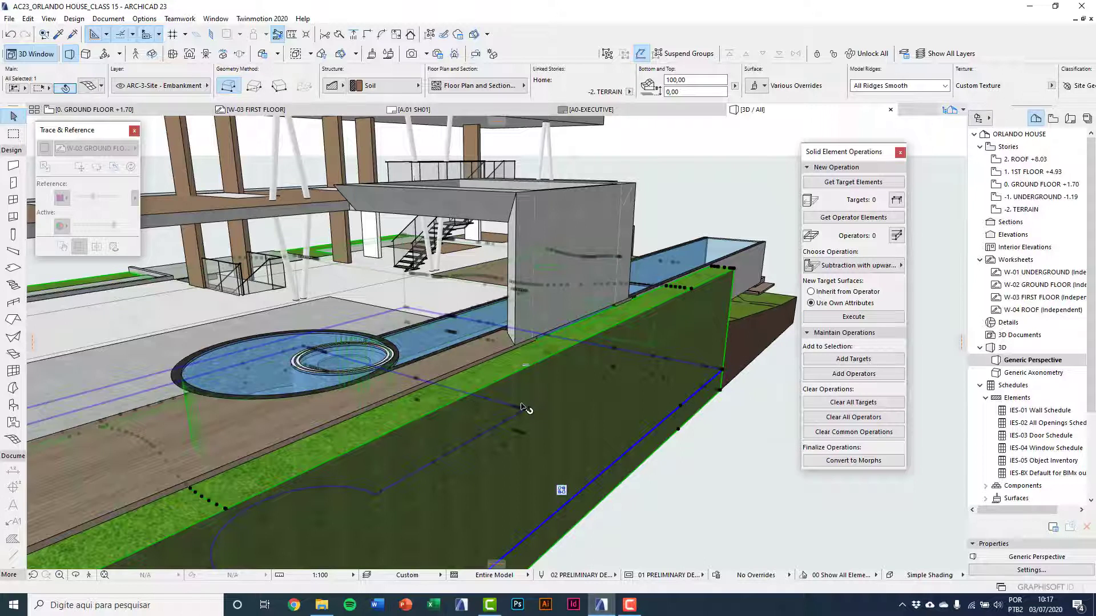
Isolate the cut Embankment mesh in 3D, restore the full model and examine the grass strip along the pool deck.
{"action": "key", "text": "F5"}
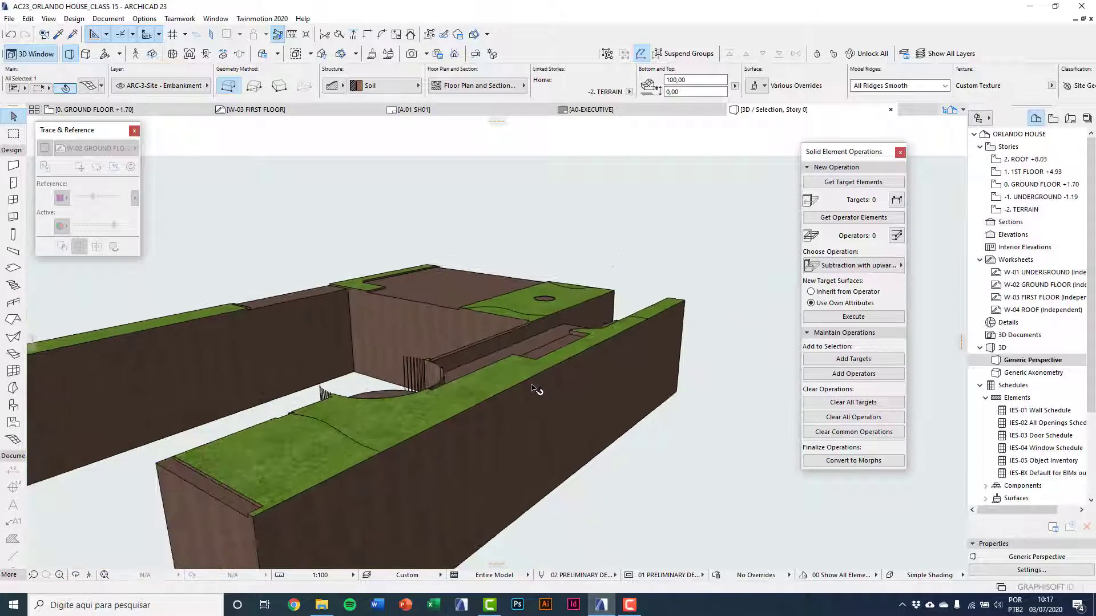
{"action": "middle_click_drag", "start_coordinate": [467, 388], "coordinate": [553, 363]}
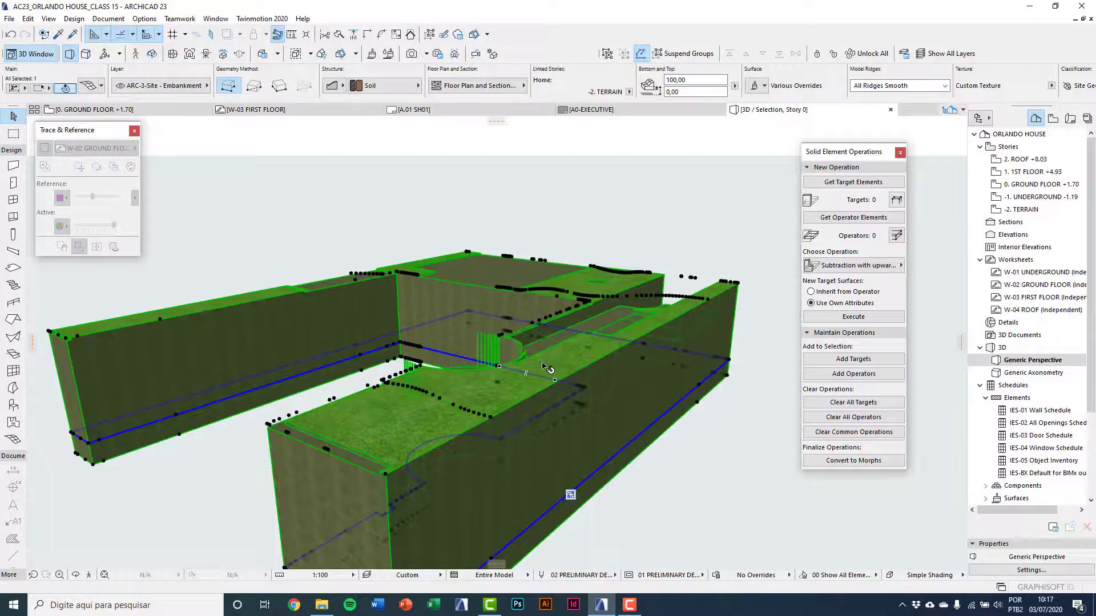
{"action": "key", "text": "Escape"}
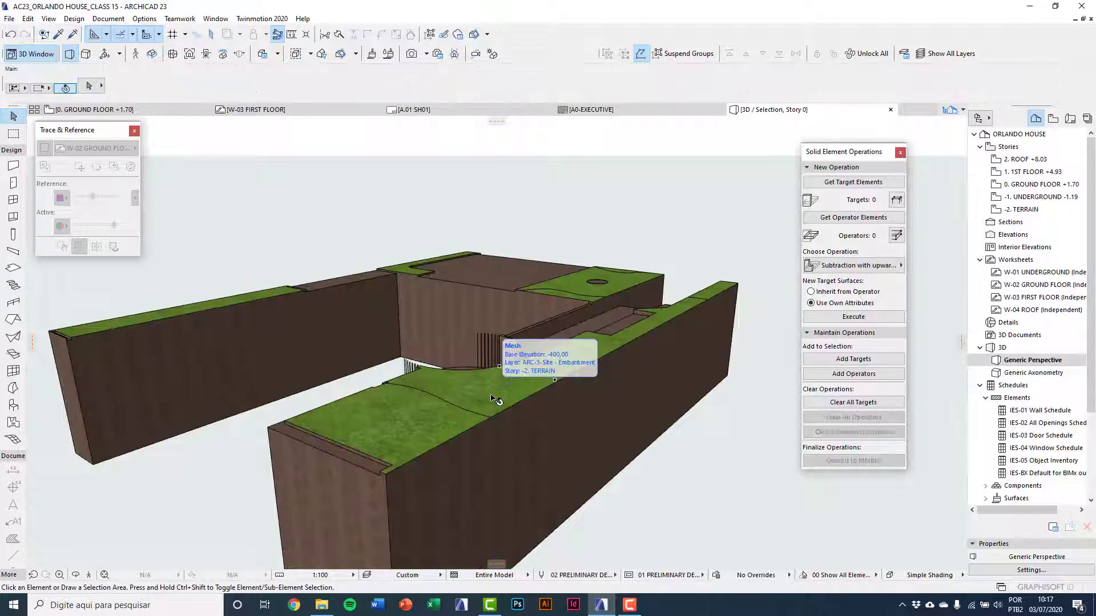
{"action": "middle_click_drag", "start_coordinate": [445, 383], "coordinate": [390, 392], "text": "shift"}
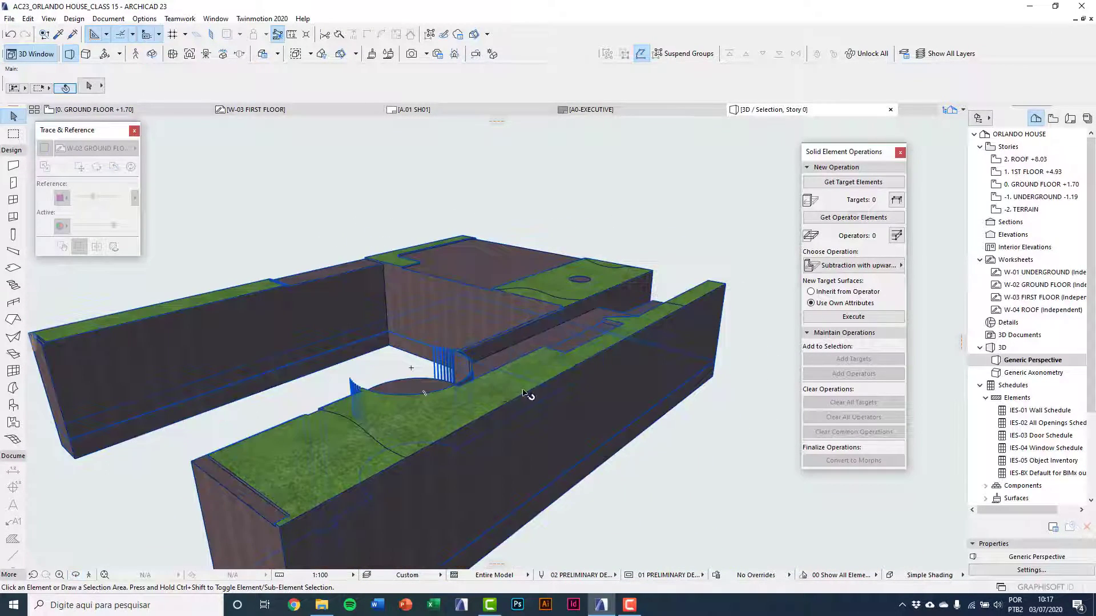
{"action": "key", "text": "F5"}
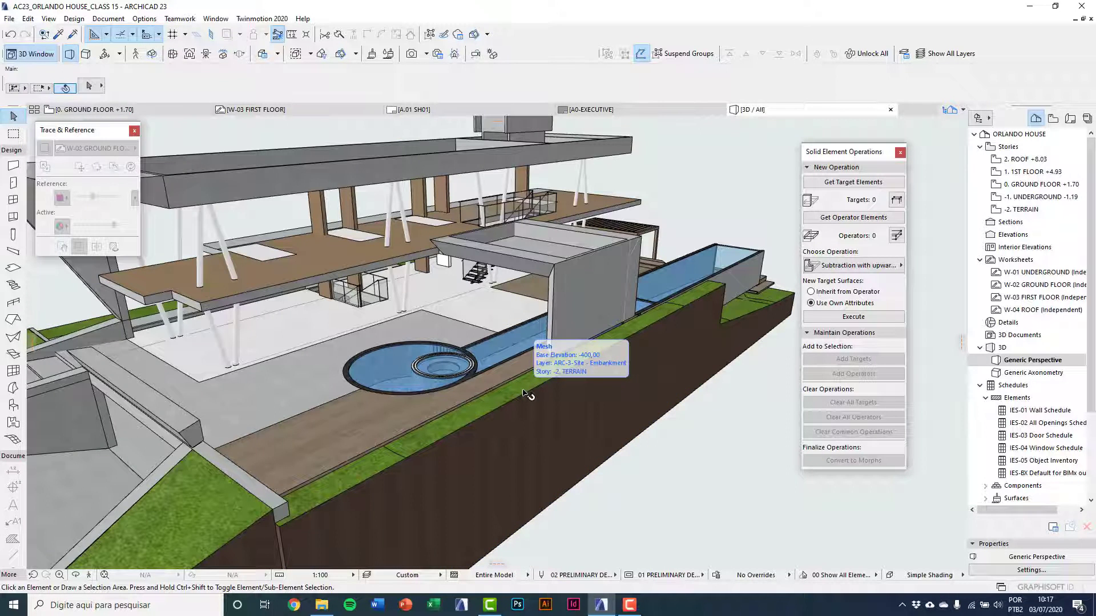
{"action": "scroll", "coordinate": [526, 394], "scroll_direction": "down", "scroll_amount": 2}
{"action": "middle_click_drag", "start_coordinate": [526, 394], "coordinate": [492, 356]}
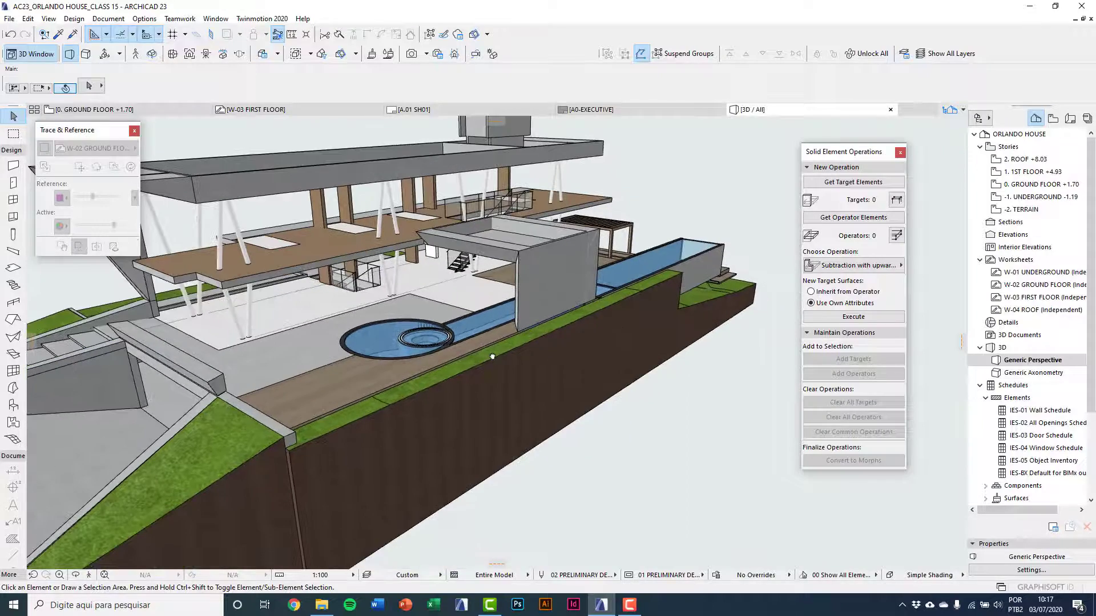
{"action": "scroll", "coordinate": [501, 376], "scroll_direction": "up", "scroll_amount": 3}
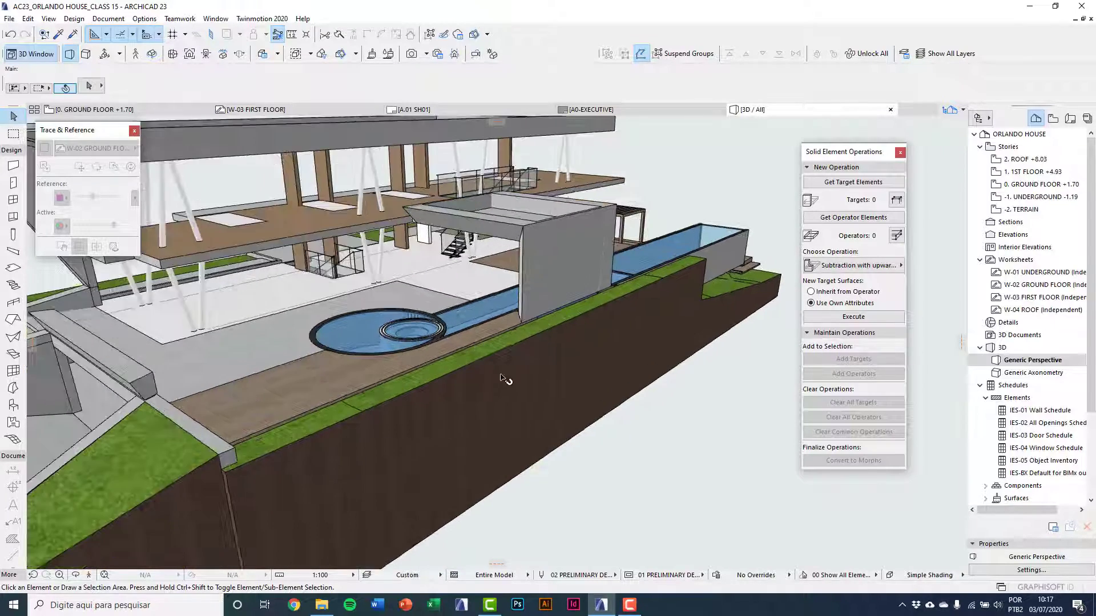
{"action": "scroll", "coordinate": [451, 397], "scroll_direction": "up", "scroll_amount": 2}
{"action": "middle_click_drag", "start_coordinate": [449, 397], "coordinate": [466, 417]}
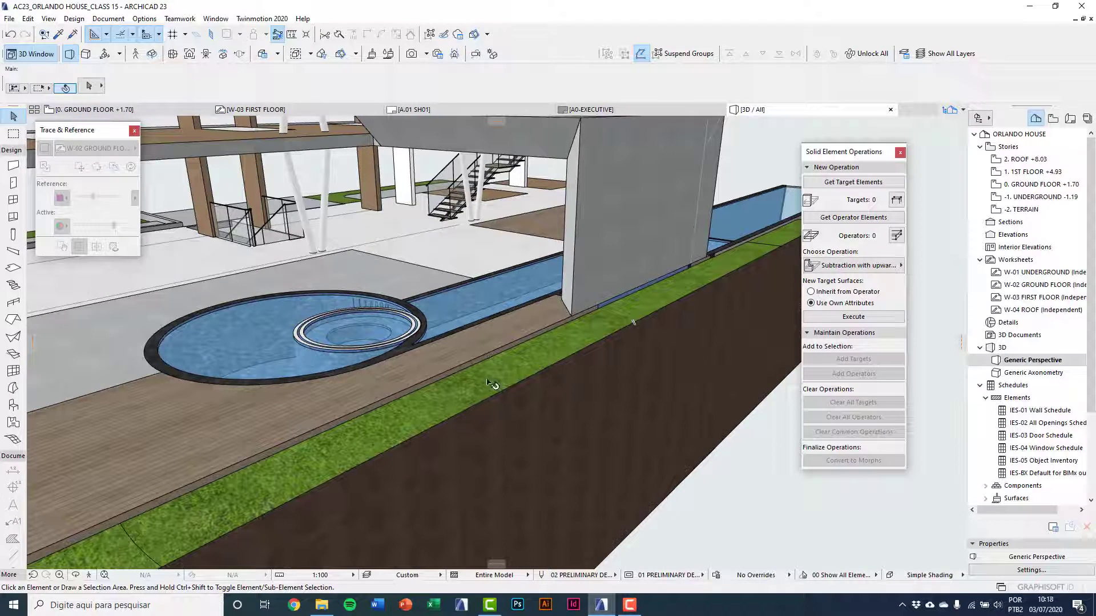
{"action": "middle_click_drag", "start_coordinate": [490, 393], "coordinate": [627, 343]}
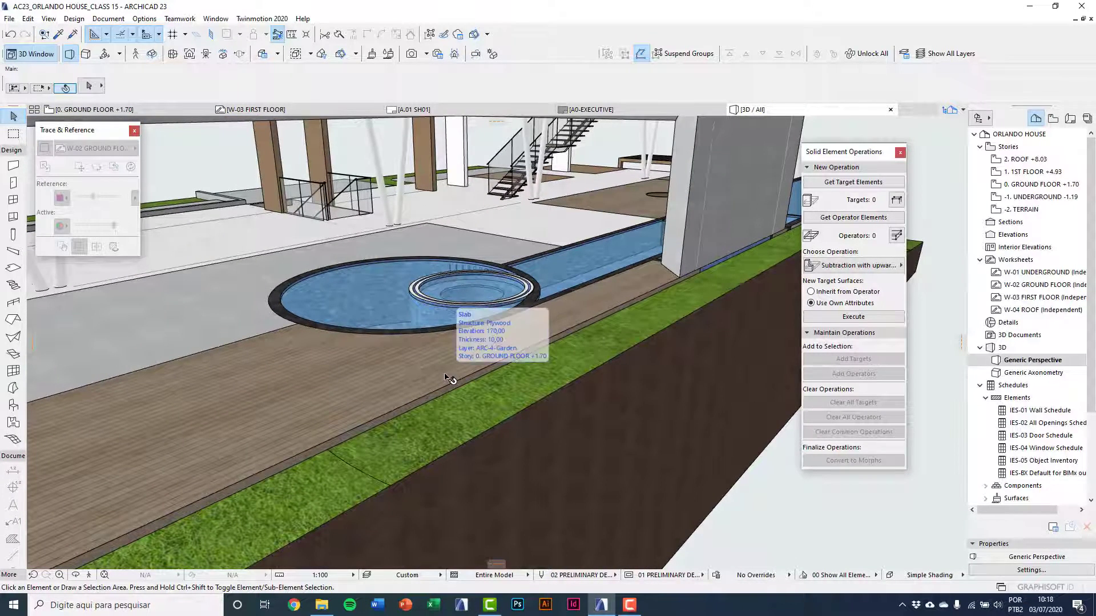
{"action": "middle_click_drag", "start_coordinate": [448, 379], "coordinate": [517, 347]}
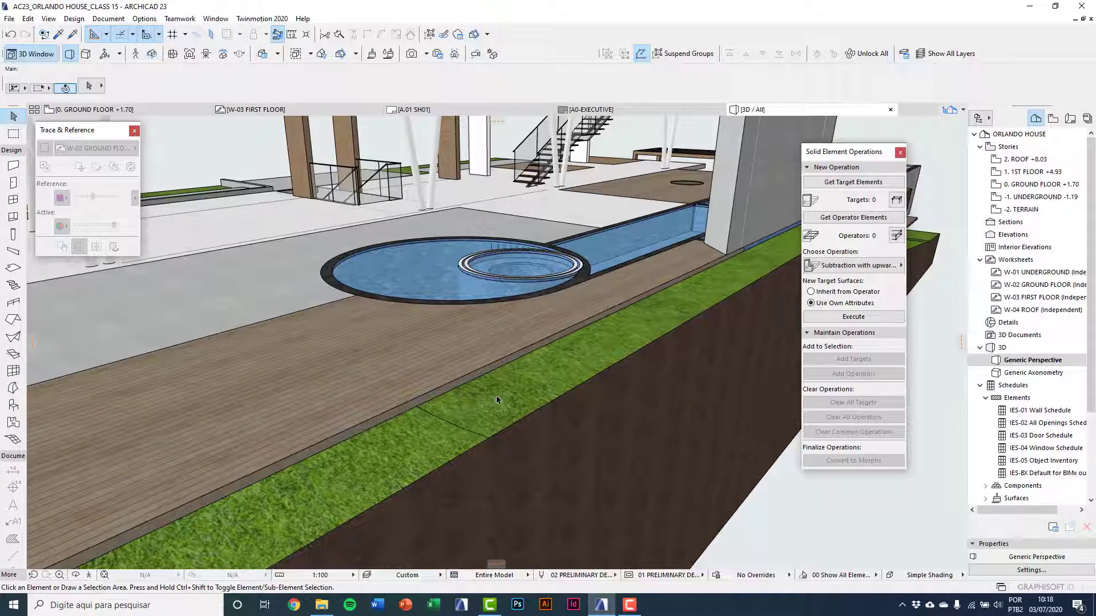
Open the -2. TERRAIN plan and show the W-02 GROUND FLOOR worksheet as trace reference.
{"action": "double_click", "coordinate": [1025, 209]}
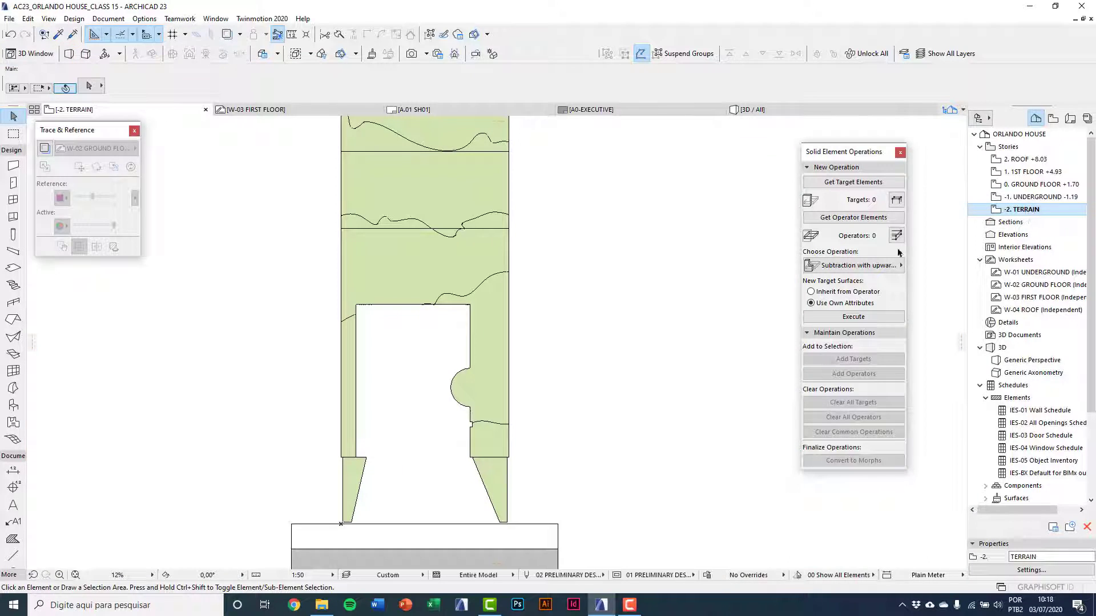
{"action": "left_click", "coordinate": [45, 148]}
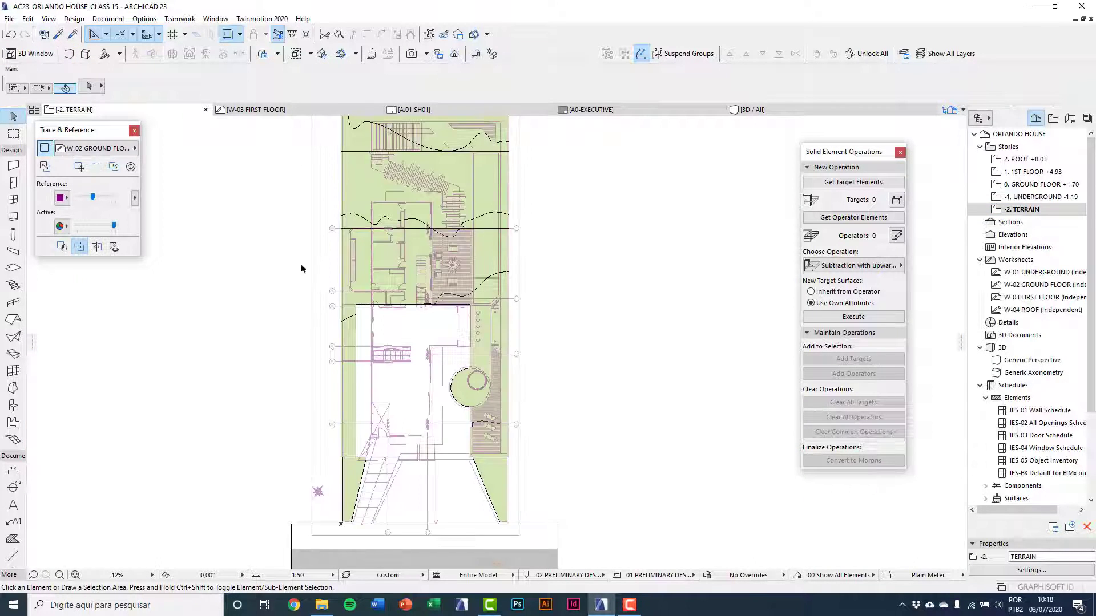
{"action": "middle_click_drag", "start_coordinate": [572, 382], "coordinate": [432, 375]}
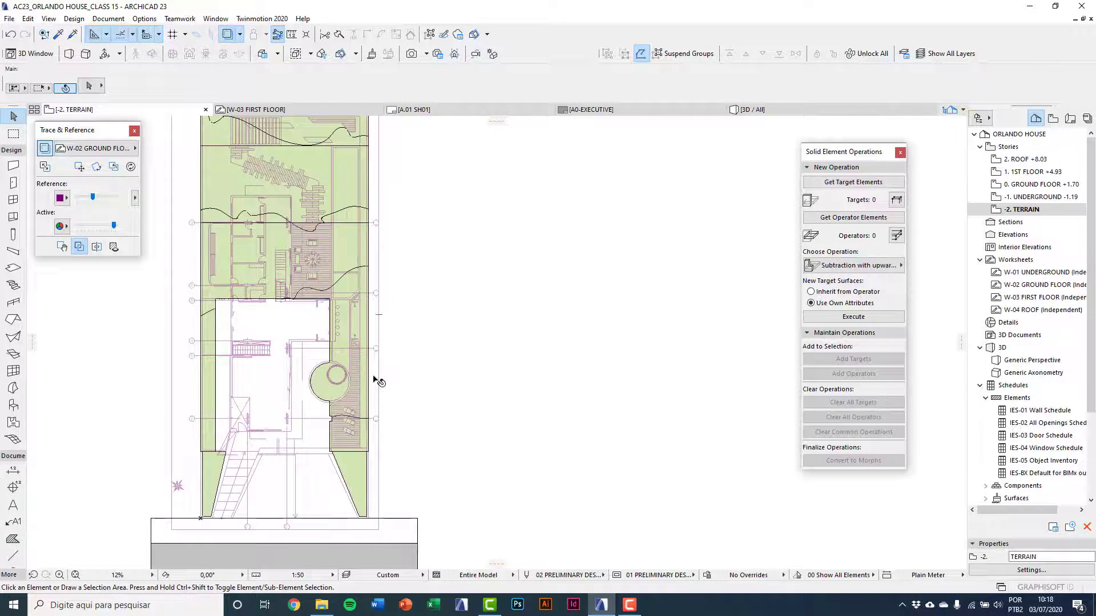
{"action": "scroll", "coordinate": [376, 381], "scroll_direction": "up", "scroll_amount": 5}
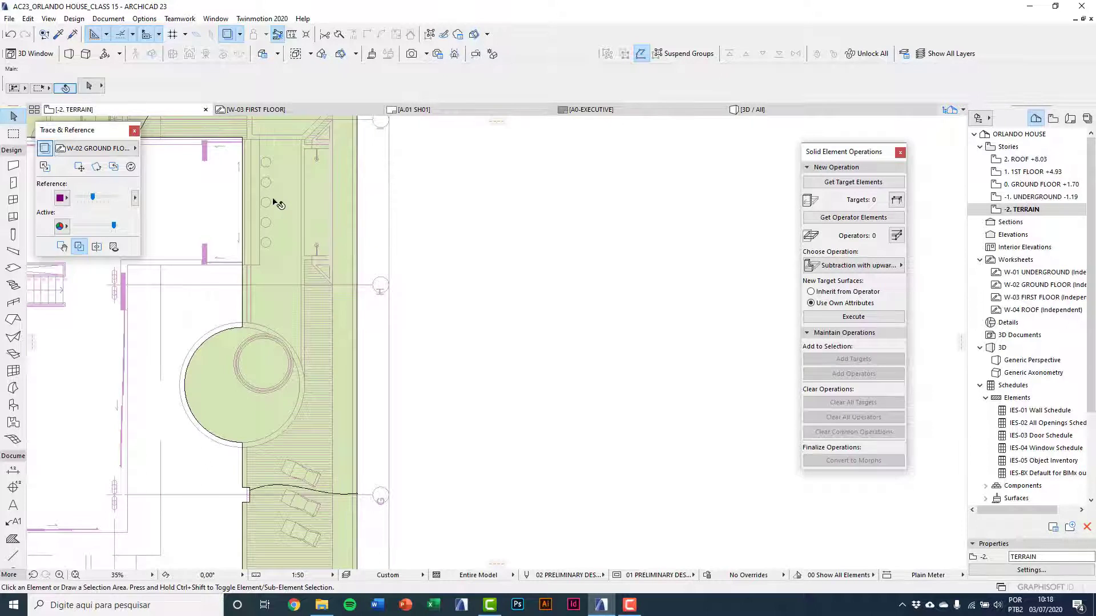
Split the Embankment mesh along the traced outer edge of the pool and deck, separating the narrow side strip.
{"action": "left_click", "coordinate": [276, 202]}
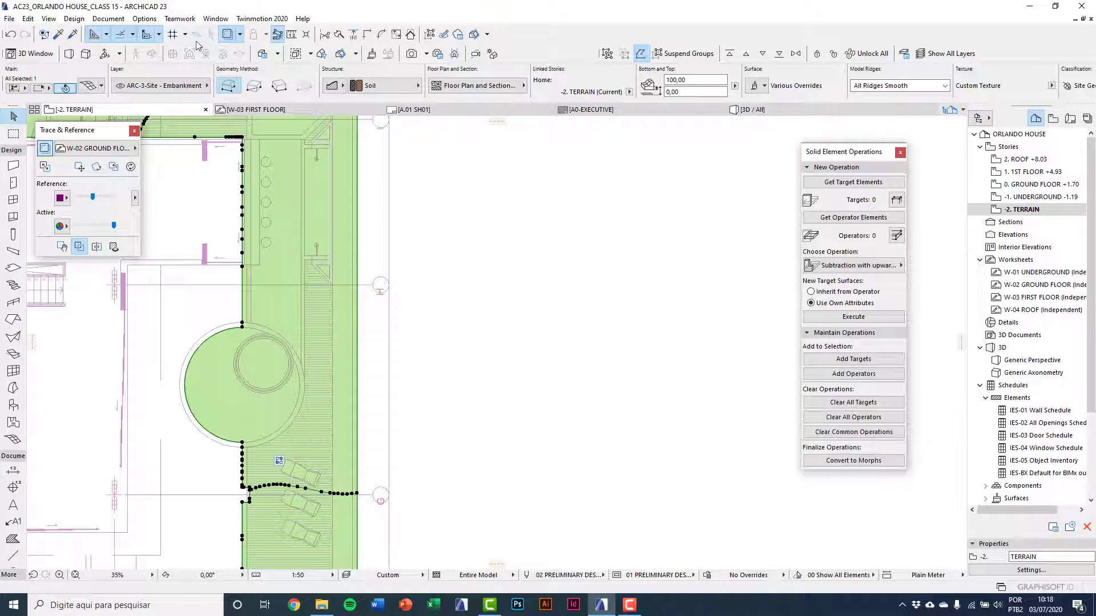
{"action": "left_click", "coordinate": [339, 34]}
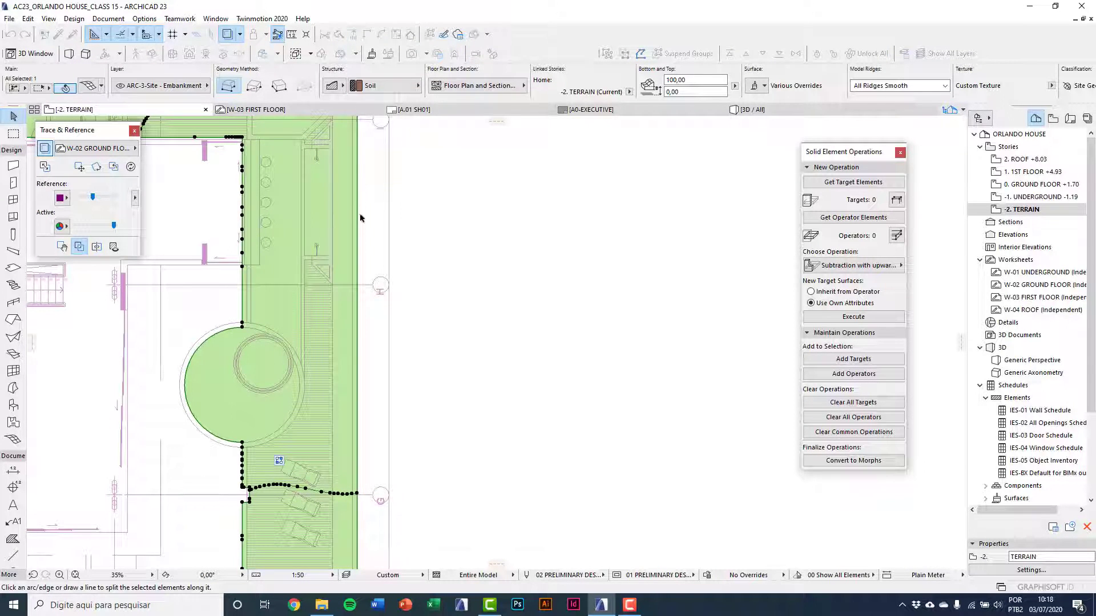
{"action": "middle_click_drag", "start_coordinate": [360, 218], "coordinate": [416, 362]}
{"action": "scroll", "coordinate": [390, 239], "scroll_direction": "up", "scroll_amount": 4}
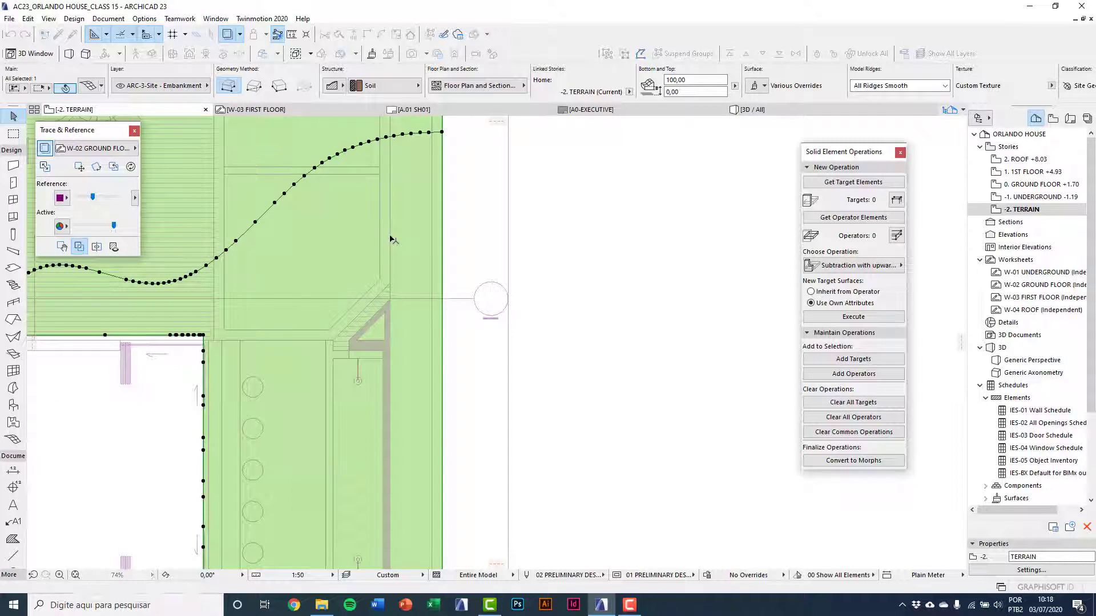
{"action": "left_click", "coordinate": [391, 351]}
{"action": "left_click", "coordinate": [403, 327]}
{"action": "scroll", "coordinate": [414, 285], "scroll_direction": "down", "scroll_amount": 8}
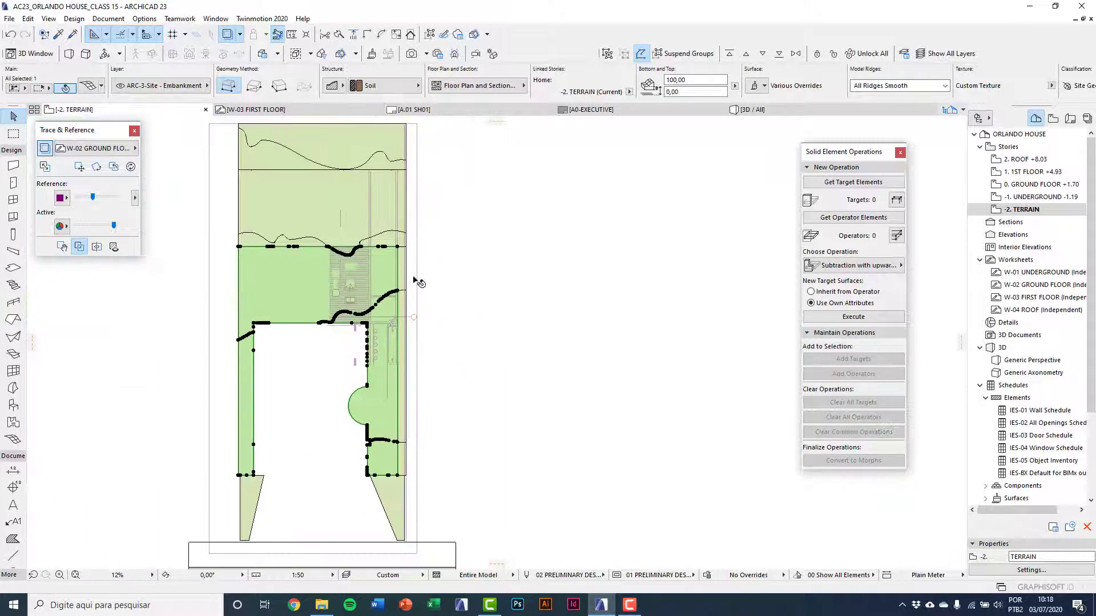
{"action": "scroll", "coordinate": [415, 280], "scroll_direction": "up", "scroll_amount": 3}
{"action": "left_click", "coordinate": [399, 280]}
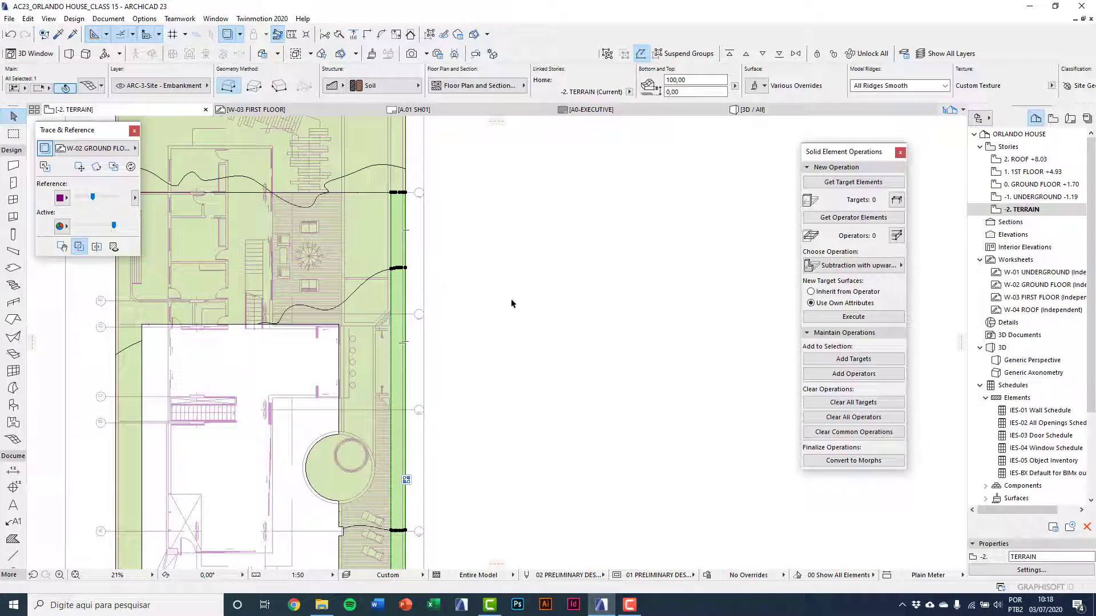
{"action": "key", "text": "Escape"}
Set the contour points crossing the narrow side strip beside the rear terrace to height 170 to Project Zero, applied to all.
{"action": "scroll", "coordinate": [434, 408], "scroll_direction": "up", "scroll_amount": 4}
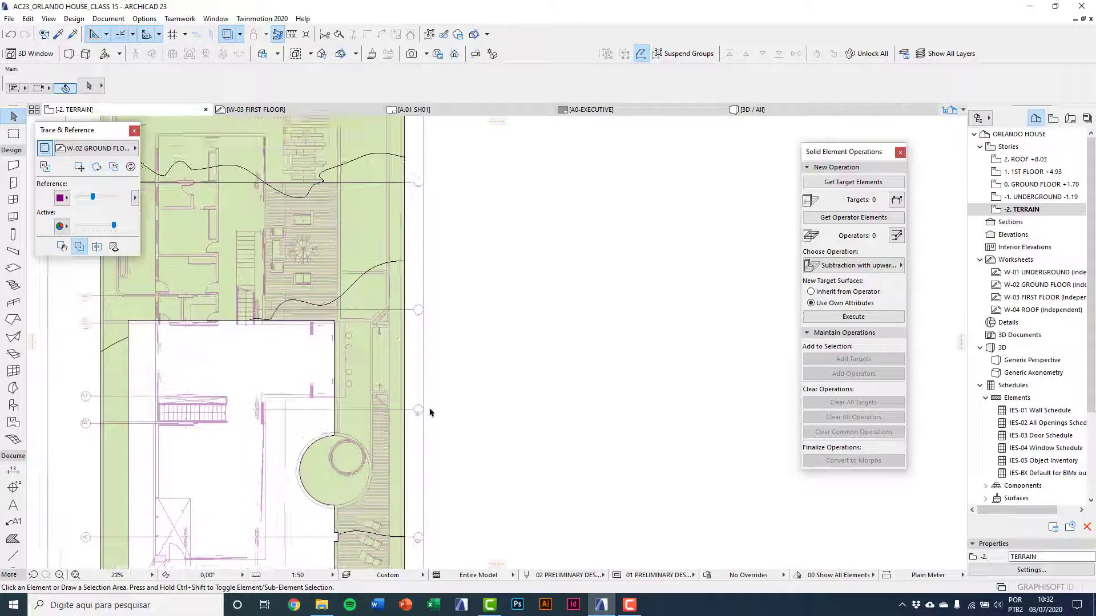
{"action": "left_click", "coordinate": [376, 335]}
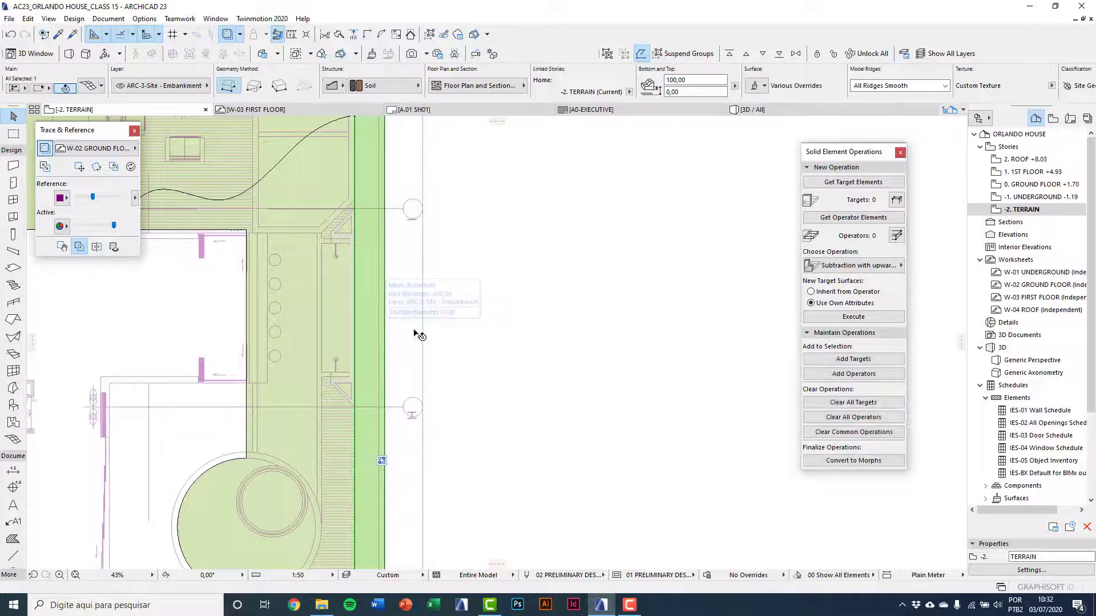
{"action": "middle_click_drag", "start_coordinate": [435, 300], "coordinate": [436, 462]}
{"action": "scroll", "coordinate": [404, 388], "scroll_direction": "up", "scroll_amount": 2}
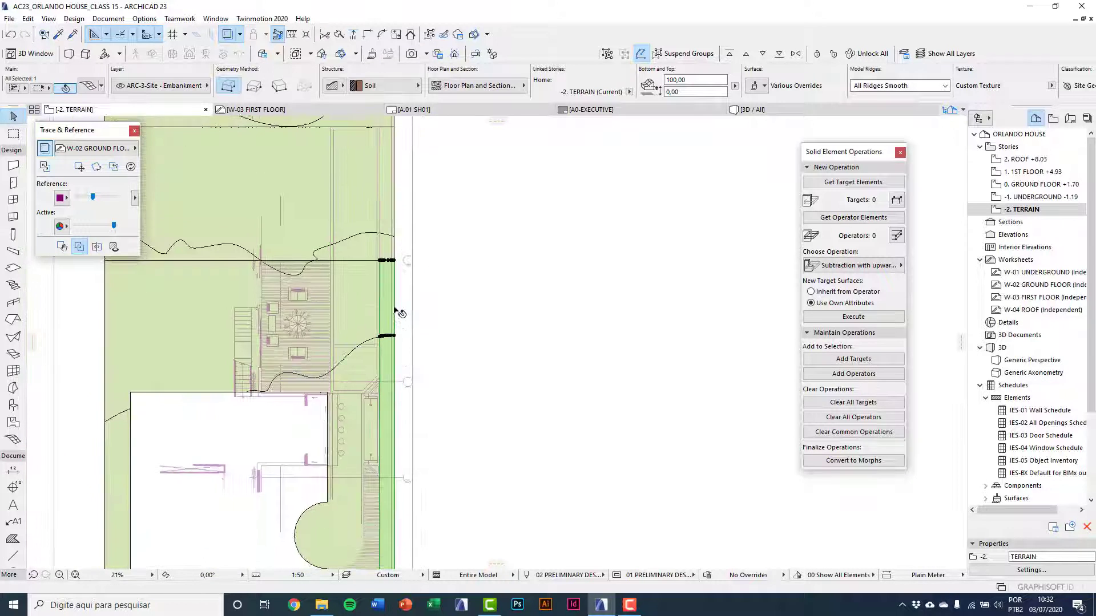
{"action": "scroll", "coordinate": [404, 388], "scroll_direction": "up", "scroll_amount": 3}
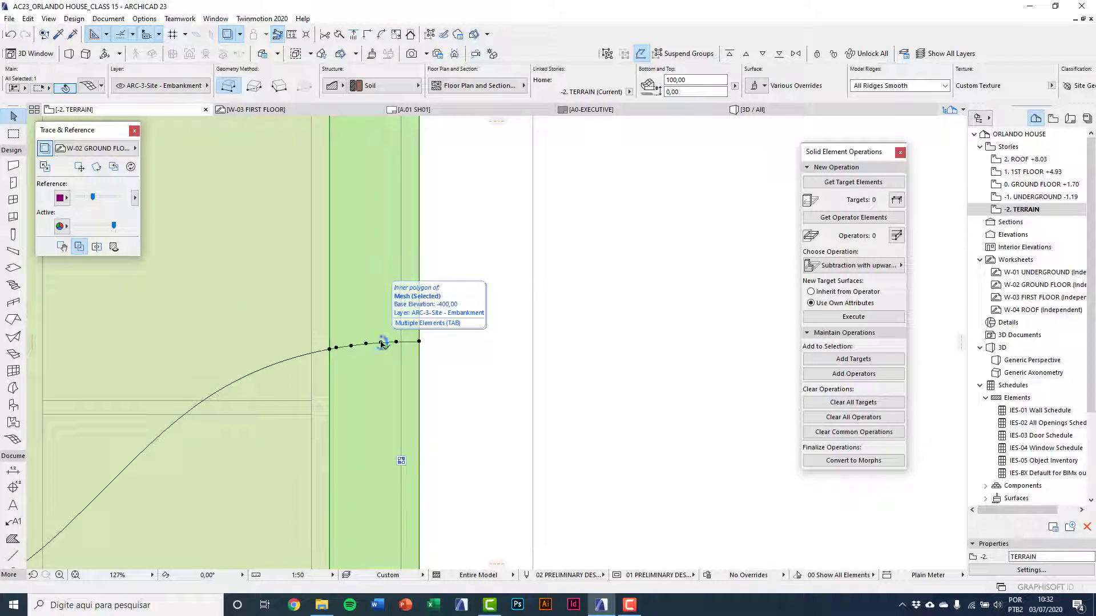
{"action": "left_click", "coordinate": [381, 343]}
{"action": "left_click", "coordinate": [450, 397]}
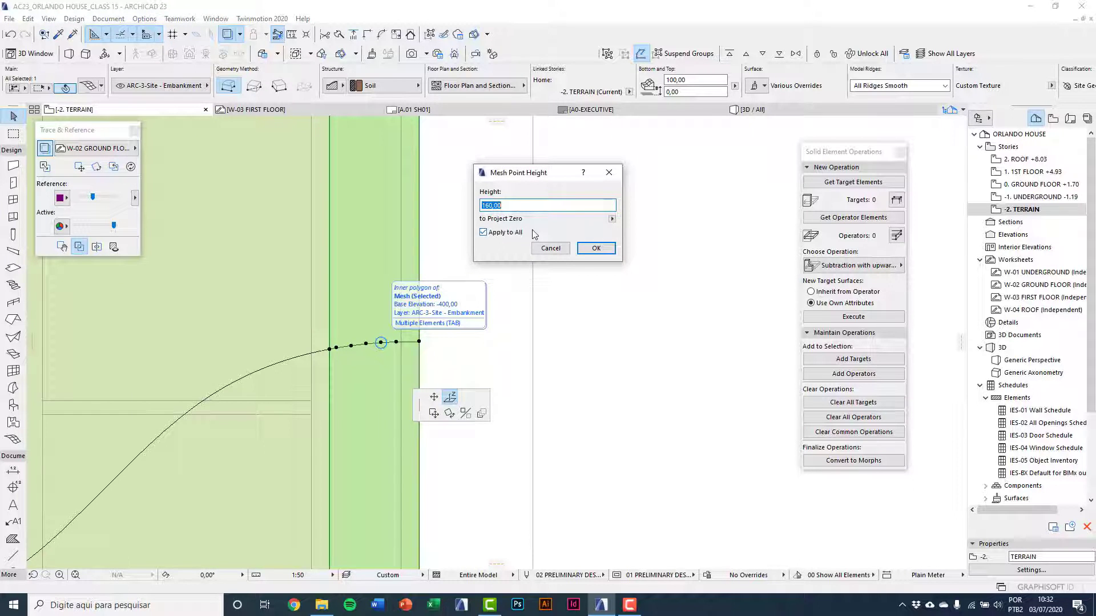
{"action": "type", "text": "170"}
{"action": "left_click", "coordinate": [595, 248]}
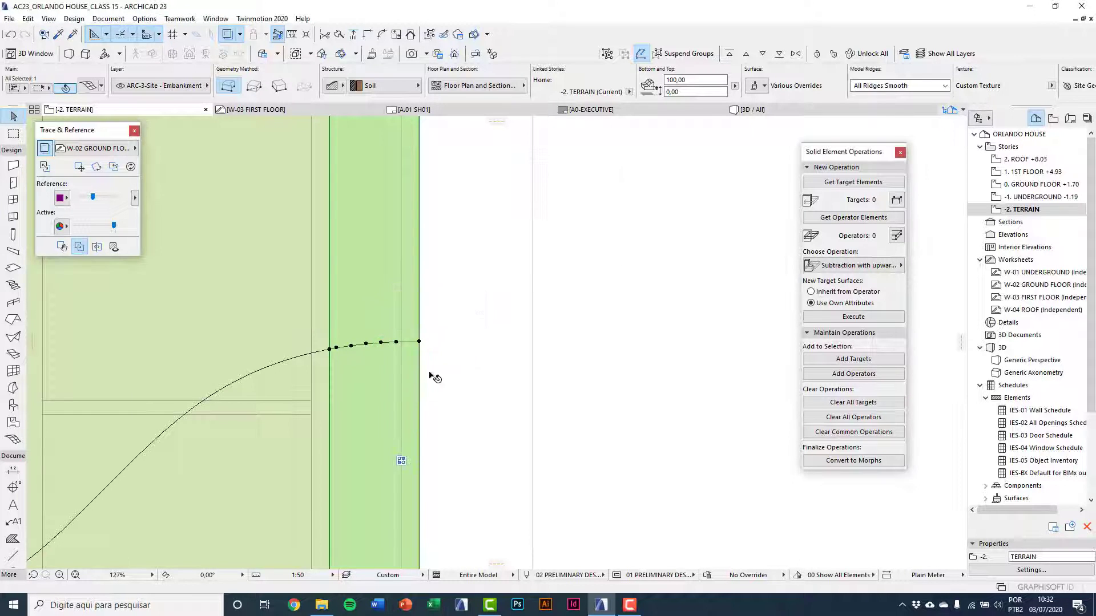
Set the side strip's contour points beside the deck loungers to height 170 to Project Zero, applied to all.
{"action": "middle_click_drag", "start_coordinate": [433, 374], "coordinate": [490, 186]}
{"action": "scroll", "coordinate": [484, 394], "scroll_direction": "down", "scroll_amount": 2}
{"action": "scroll", "coordinate": [481, 390], "scroll_direction": "down", "scroll_amount": 6}
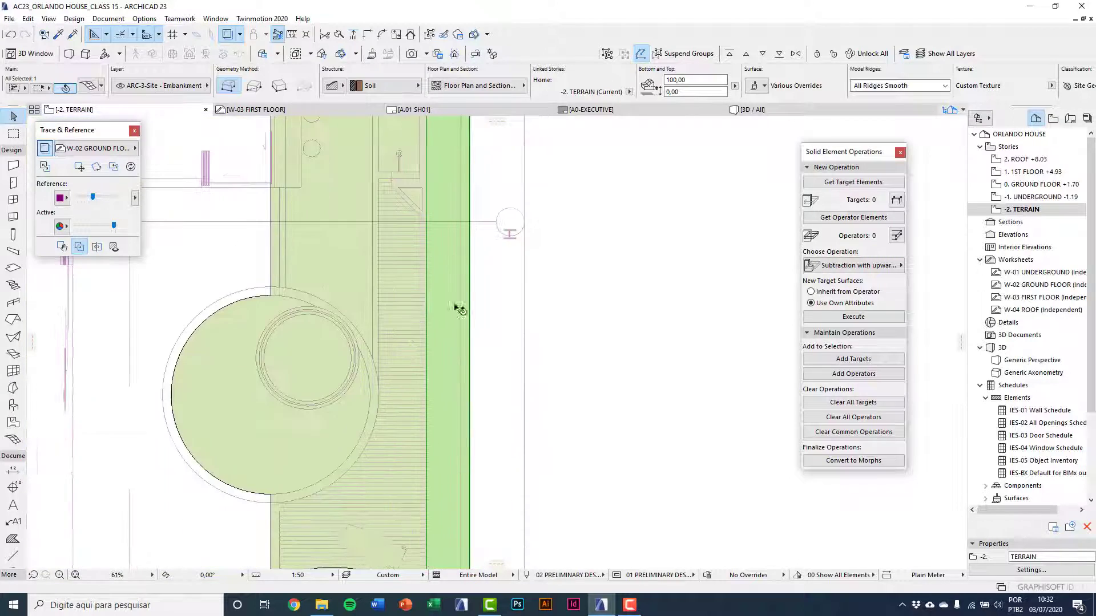
{"action": "scroll", "coordinate": [463, 387], "scroll_direction": "up", "scroll_amount": 4}
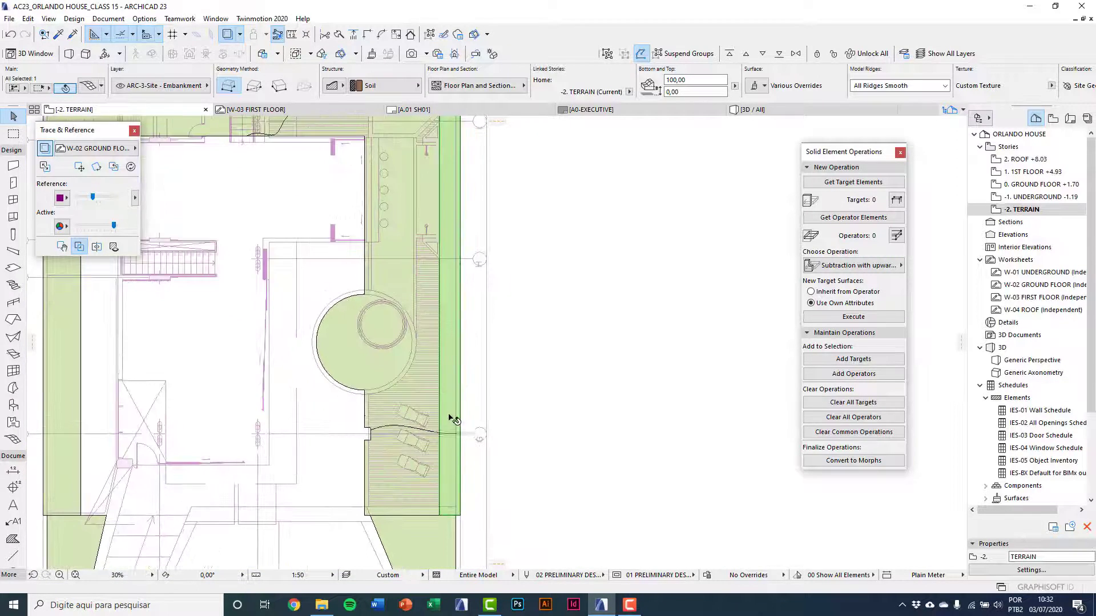
{"action": "scroll", "coordinate": [457, 446], "scroll_direction": "up", "scroll_amount": 5}
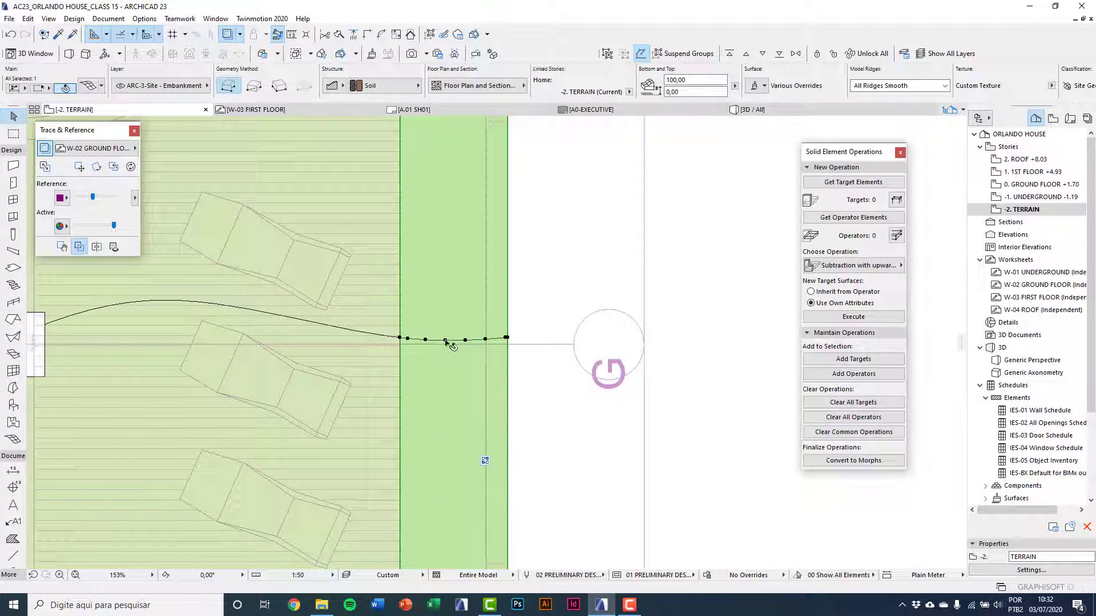
{"action": "left_click", "coordinate": [446, 341]}
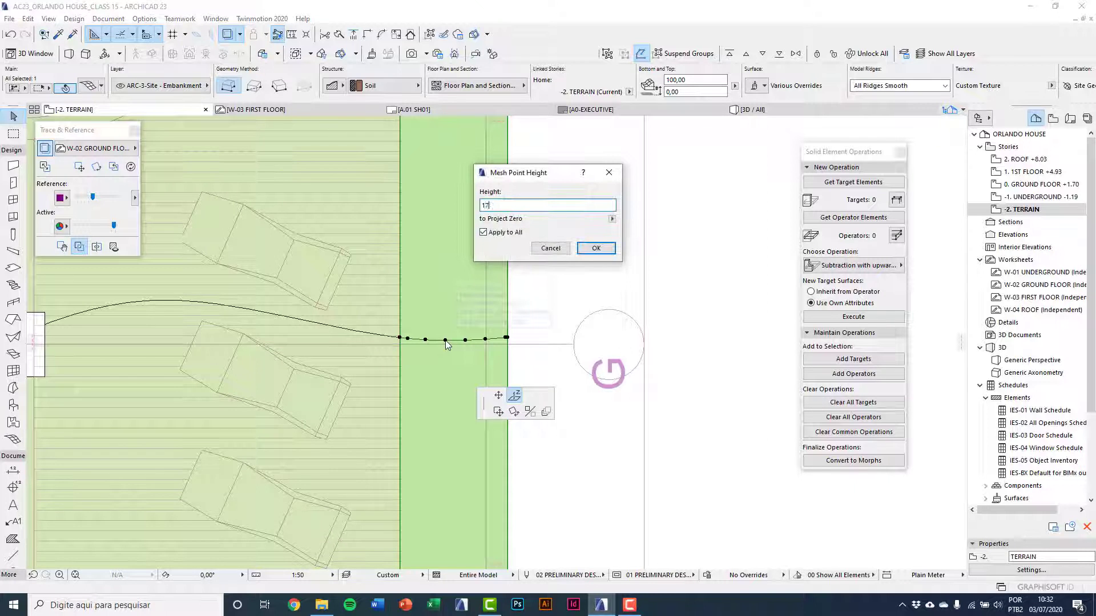
{"action": "left_click", "coordinate": [596, 248]}
Open the mesh point height setting for the side strip's outer front corner.
{"action": "scroll", "coordinate": [506, 419], "scroll_direction": "down", "scroll_amount": 6}
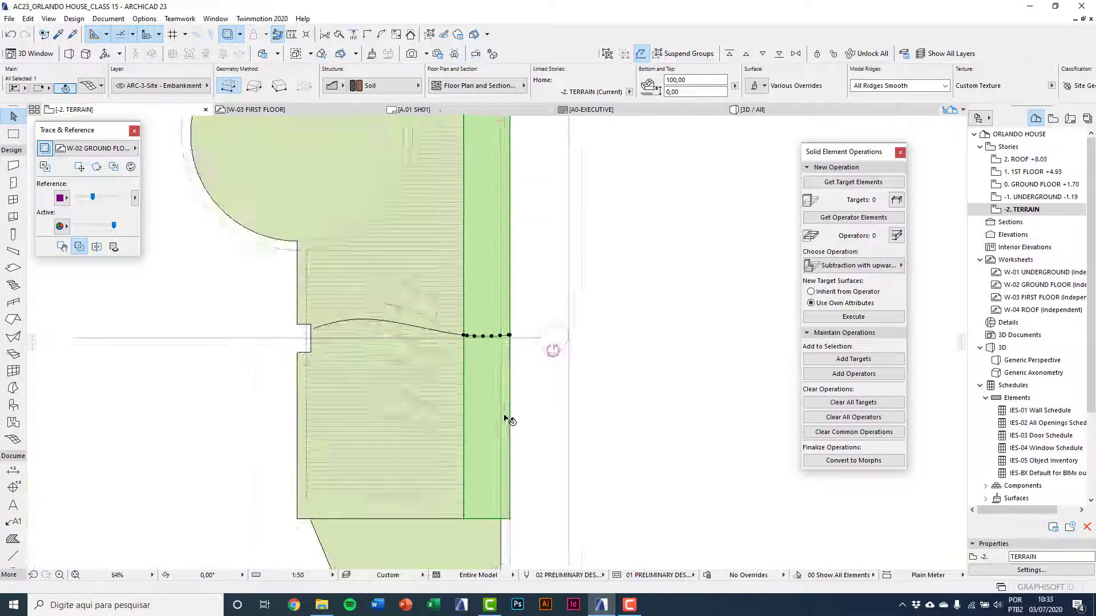
{"action": "scroll", "coordinate": [505, 439], "scroll_direction": "up", "scroll_amount": 3}
{"action": "key", "text": "Escape"}
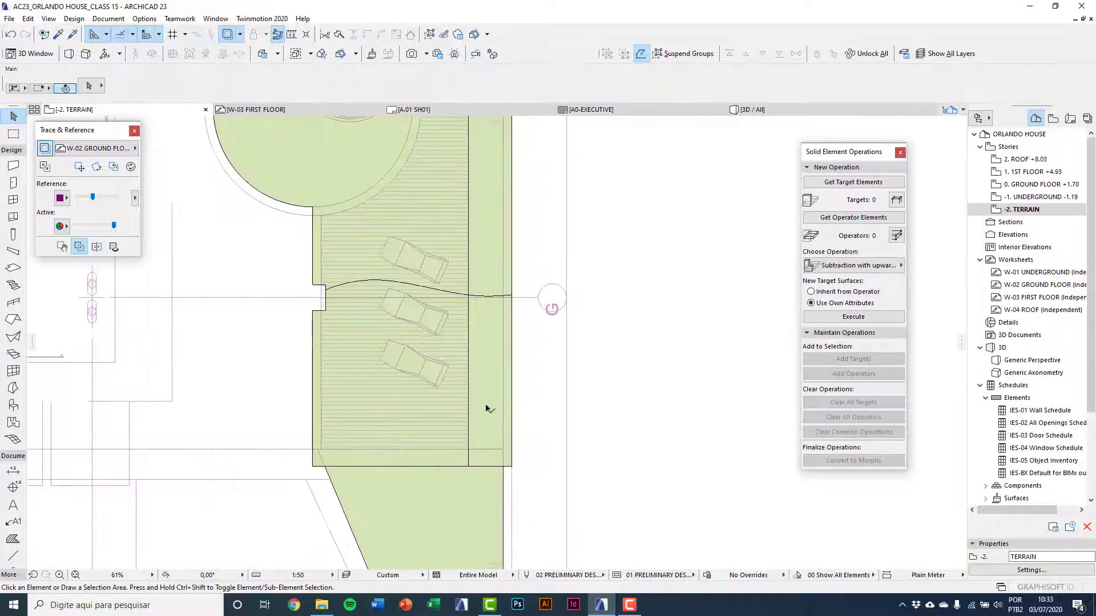
{"action": "left_click", "coordinate": [512, 465]}
{"action": "scroll", "coordinate": [513, 465], "scroll_direction": "up", "scroll_amount": 2}
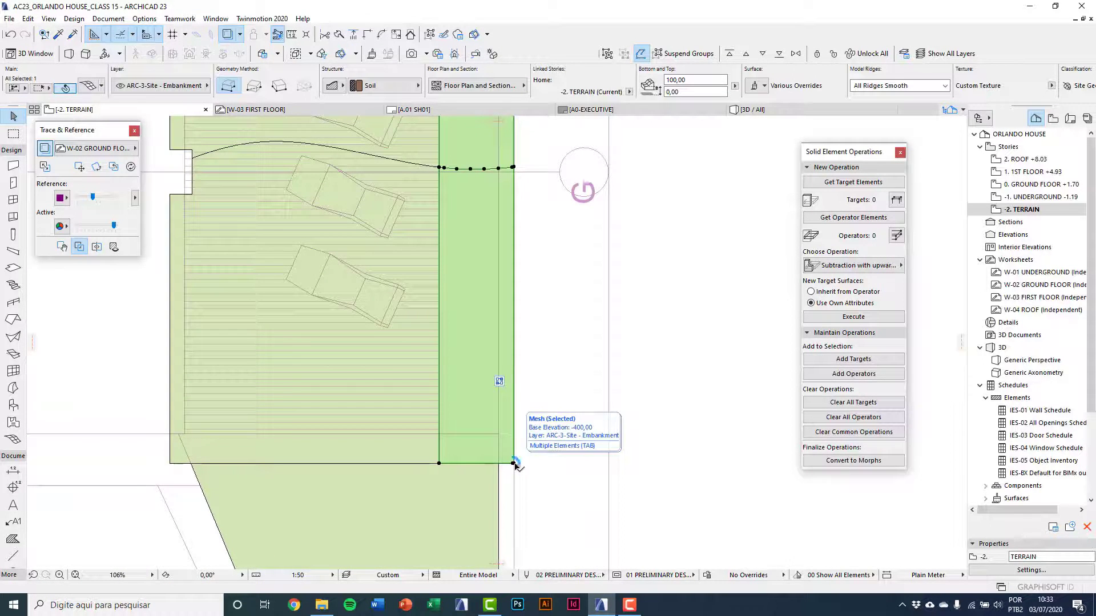
{"action": "left_click", "coordinate": [514, 464]}
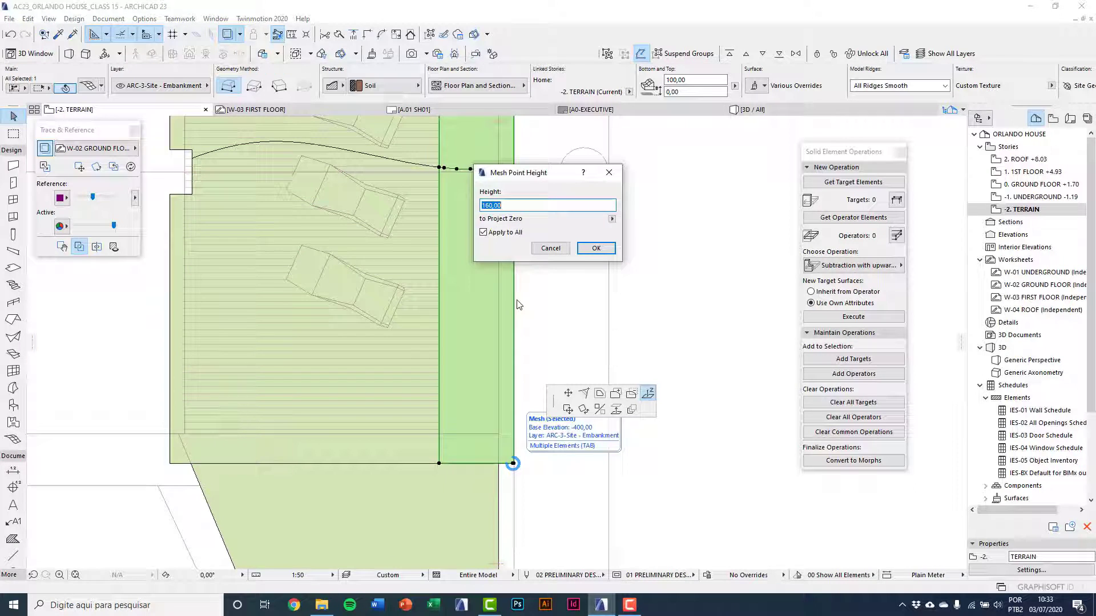
Apply the 160,00 height to all points of the selected embankment mesh and check the grass strip in 3D.
{"action": "left_click", "coordinate": [596, 247]}
{"action": "scroll", "coordinate": [530, 434], "scroll_direction": "down", "scroll_amount": 10}
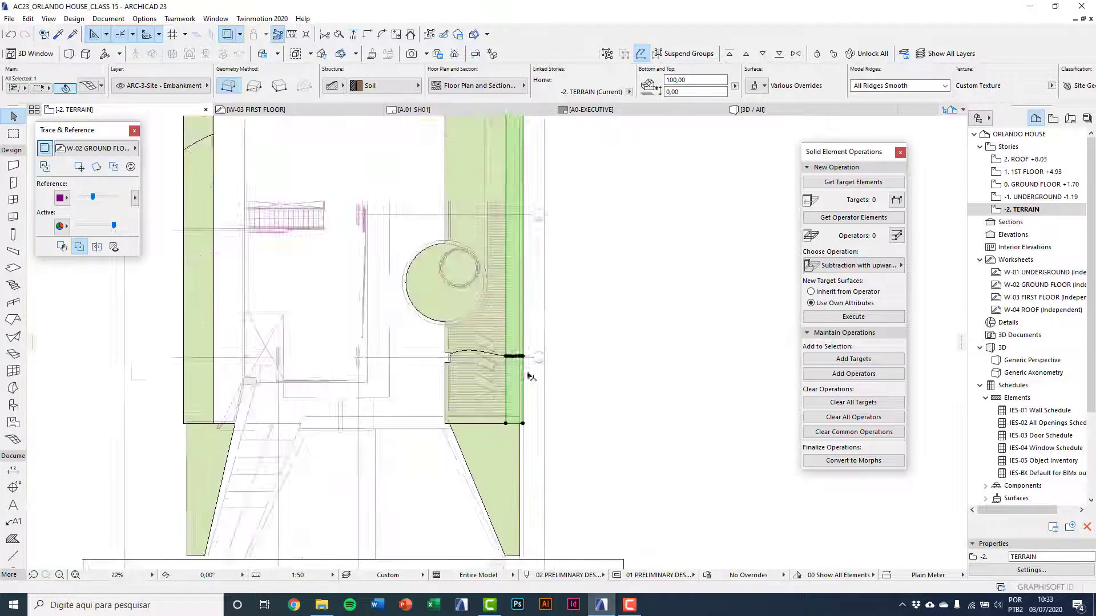
{"action": "key", "text": "F3"}
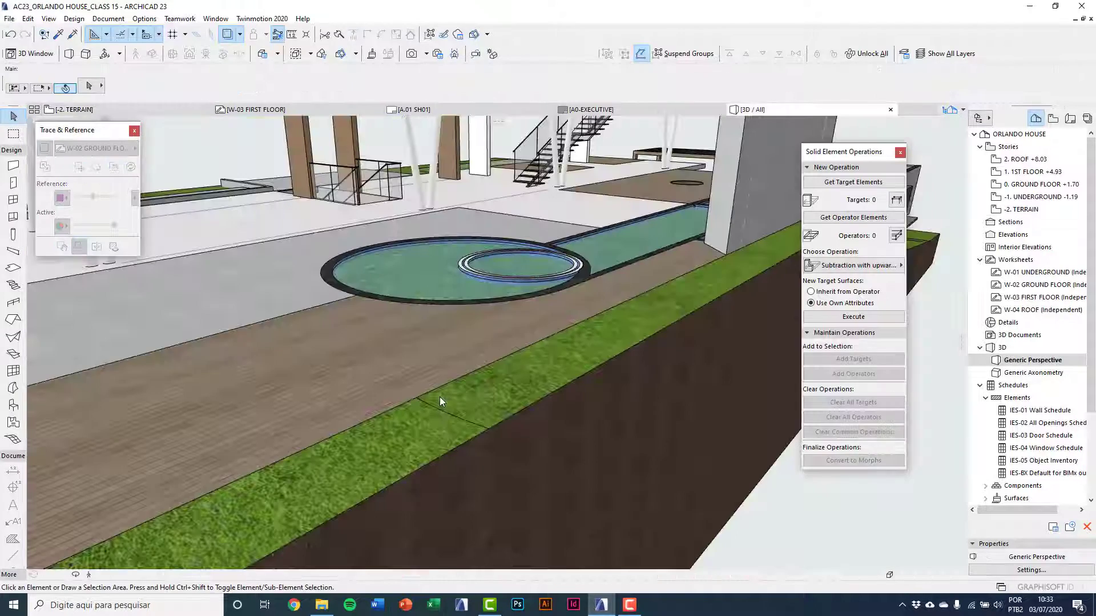
{"action": "scroll", "coordinate": [472, 354], "scroll_direction": "down", "scroll_amount": 2}
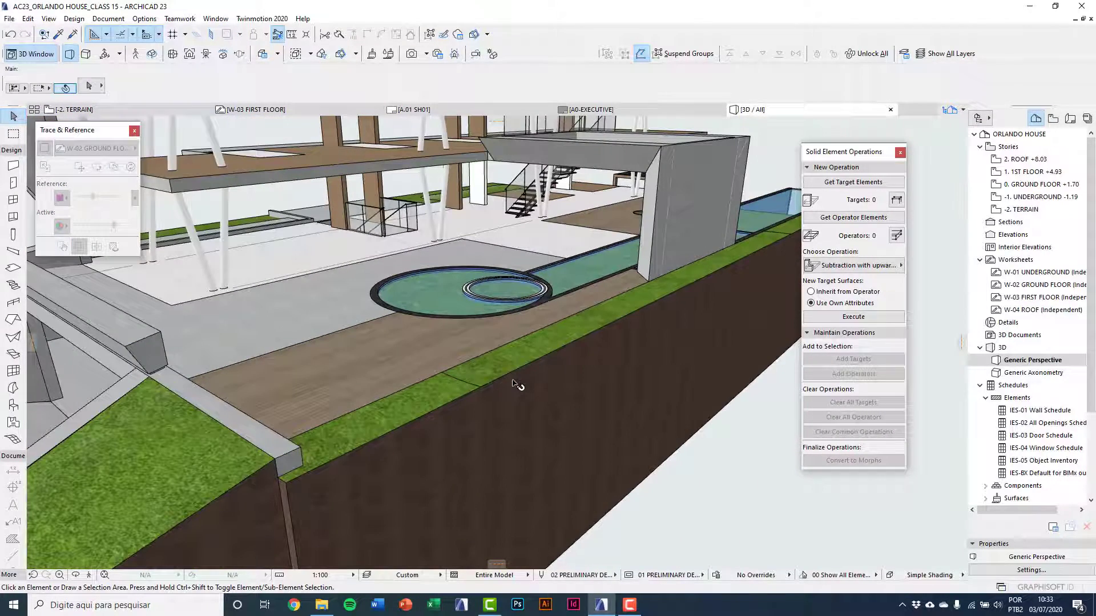
{"action": "left_click", "coordinate": [515, 383]}
{"action": "middle_click_drag", "start_coordinate": [516, 387], "coordinate": [488, 408]}
{"action": "left_click", "coordinate": [611, 487]}
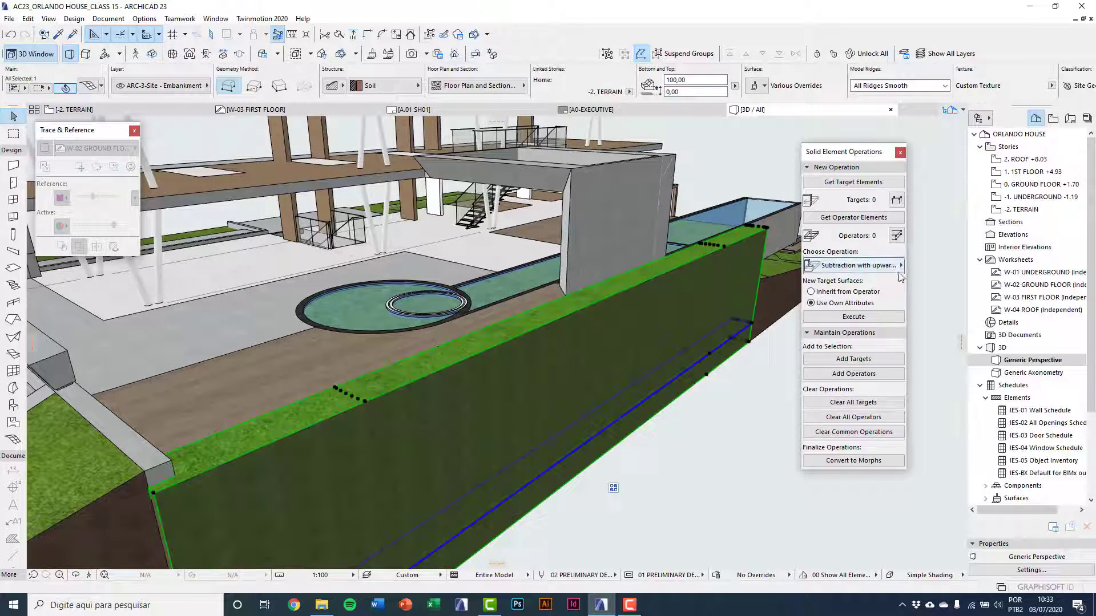
Open the ground floor plan and compare it with the trace reference switched off and on.
{"action": "double_click", "coordinate": [1019, 189]}
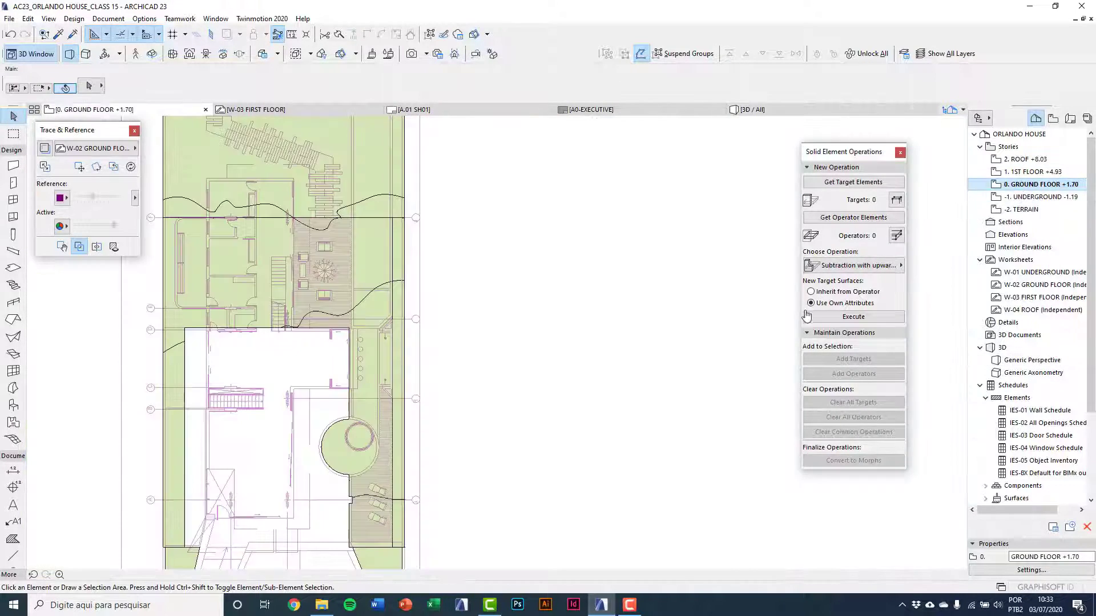
{"action": "left_click", "coordinate": [46, 149]}
{"action": "left_click", "coordinate": [46, 150]}
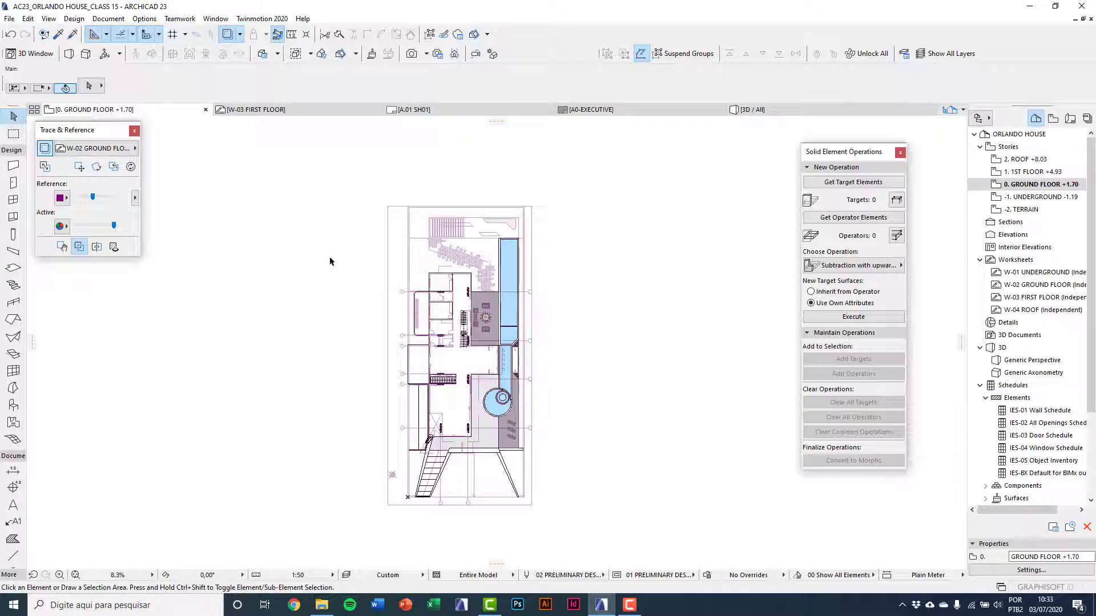
Select all the embankment meshes of the lot together on the terrain story plan.
{"action": "double_click", "coordinate": [1022, 209]}
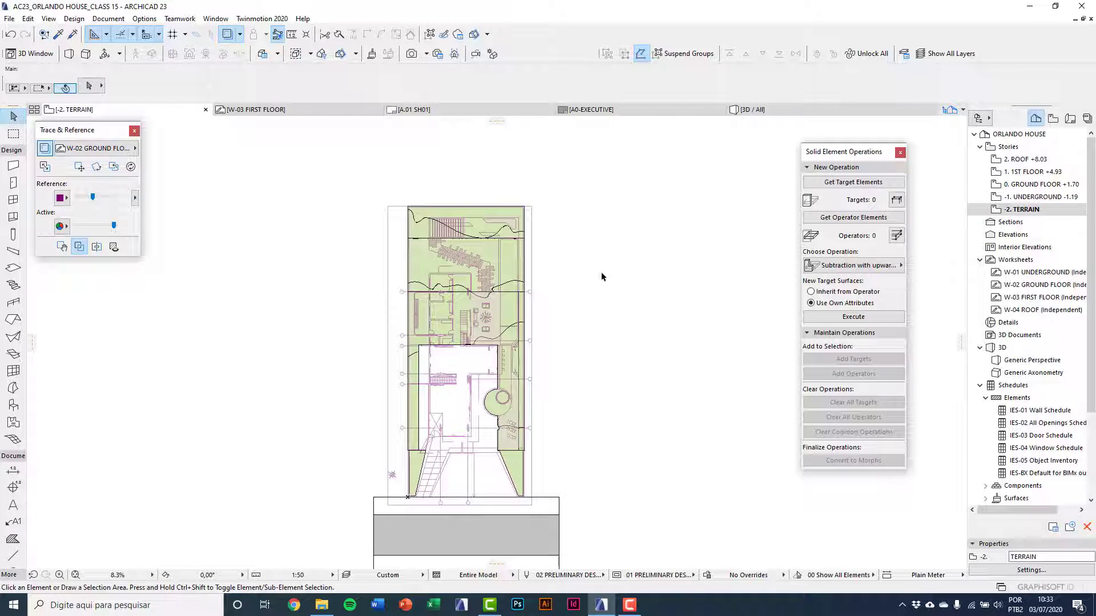
{"action": "scroll", "coordinate": [533, 318], "scroll_direction": "up", "scroll_amount": 5}
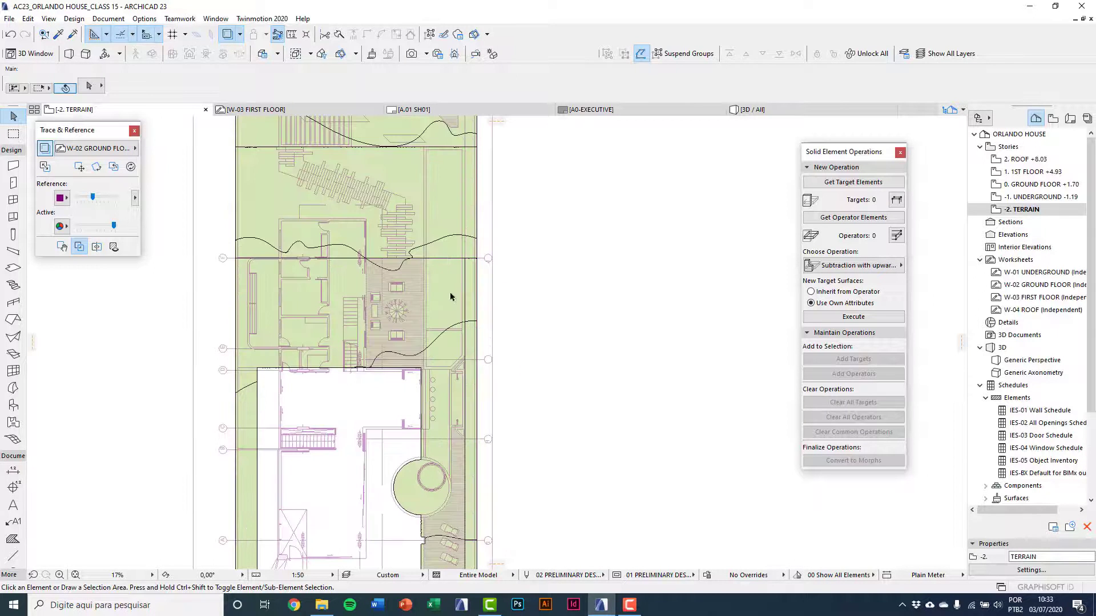
{"action": "left_click", "coordinate": [451, 295]}
{"action": "scroll", "coordinate": [451, 295], "scroll_direction": "down", "scroll_amount": 3}
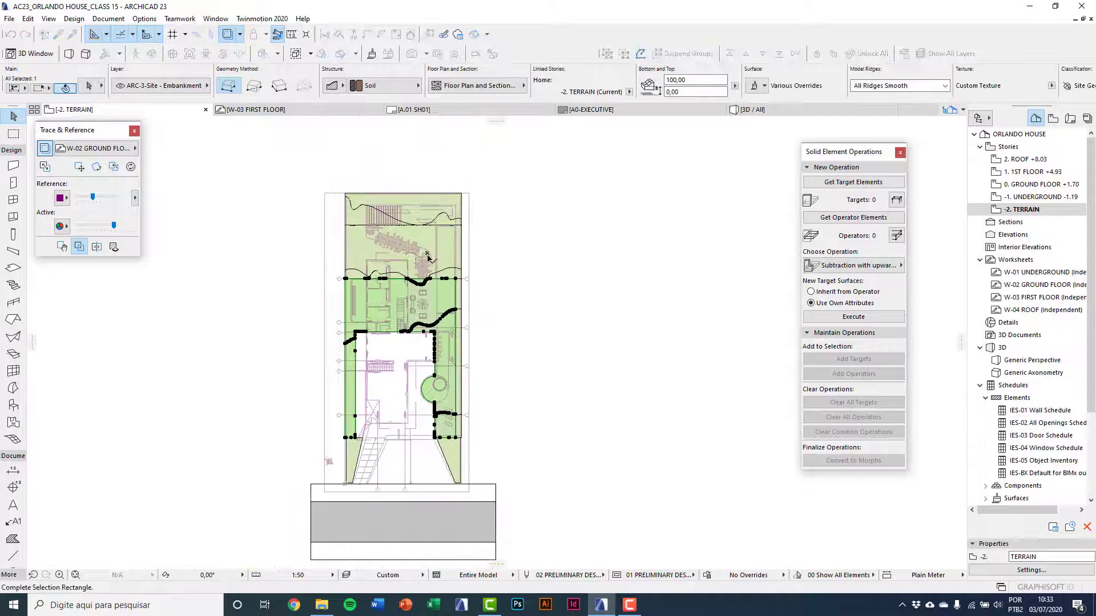
{"action": "left_click_drag", "start_coordinate": [335, 197], "coordinate": [488, 503]}
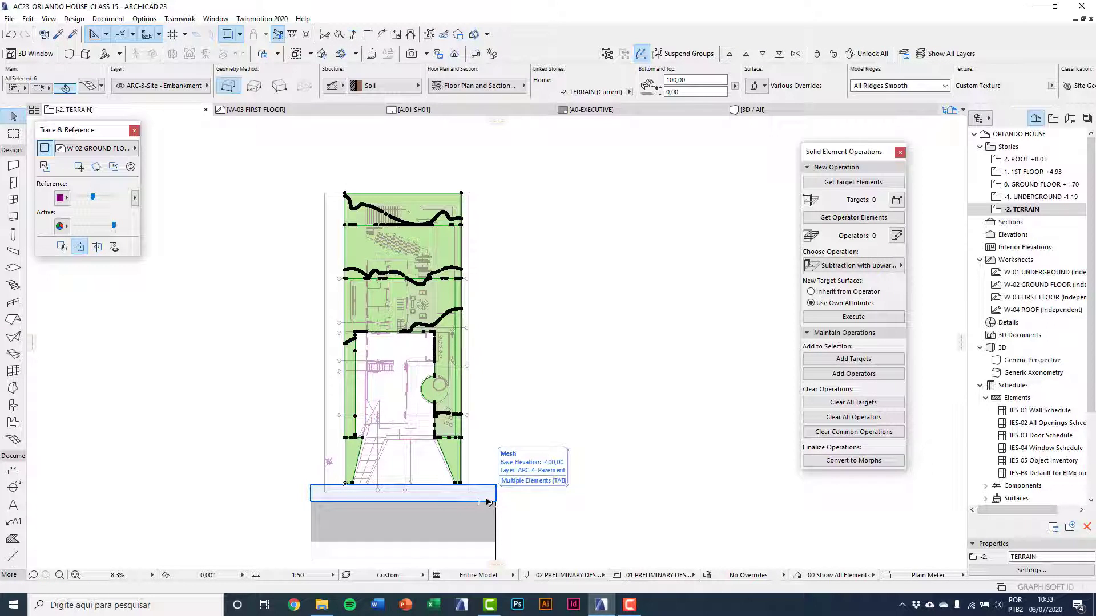
Set the selected meshes' home story to 0. GROUND FLOOR +1.70, with an elevation of -300,00 to project zero.
{"action": "left_click", "coordinate": [89, 87]}
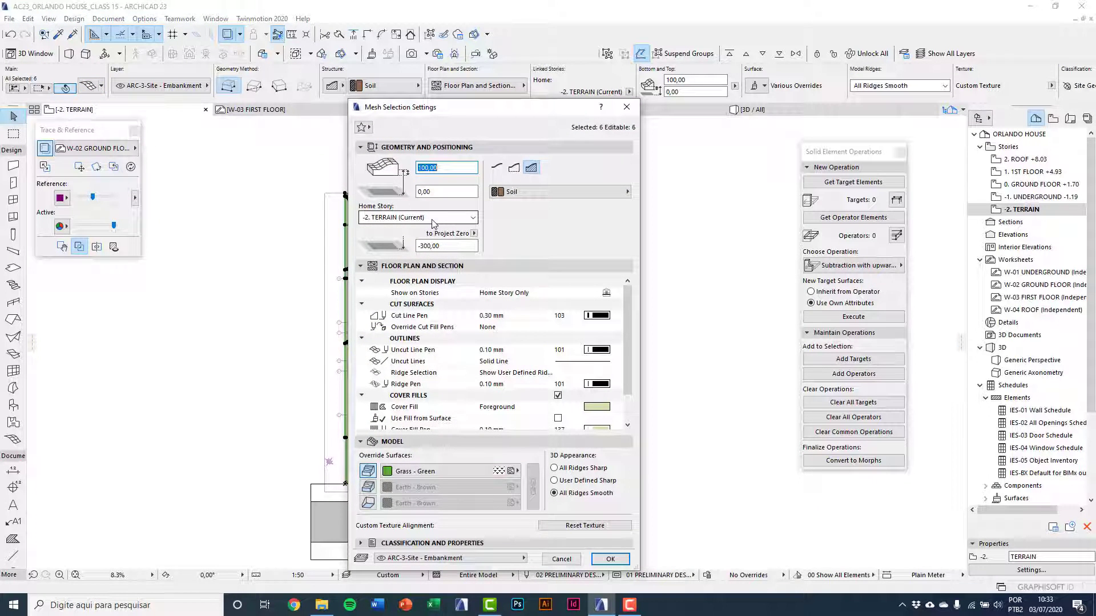
{"action": "left_click", "coordinate": [432, 218]}
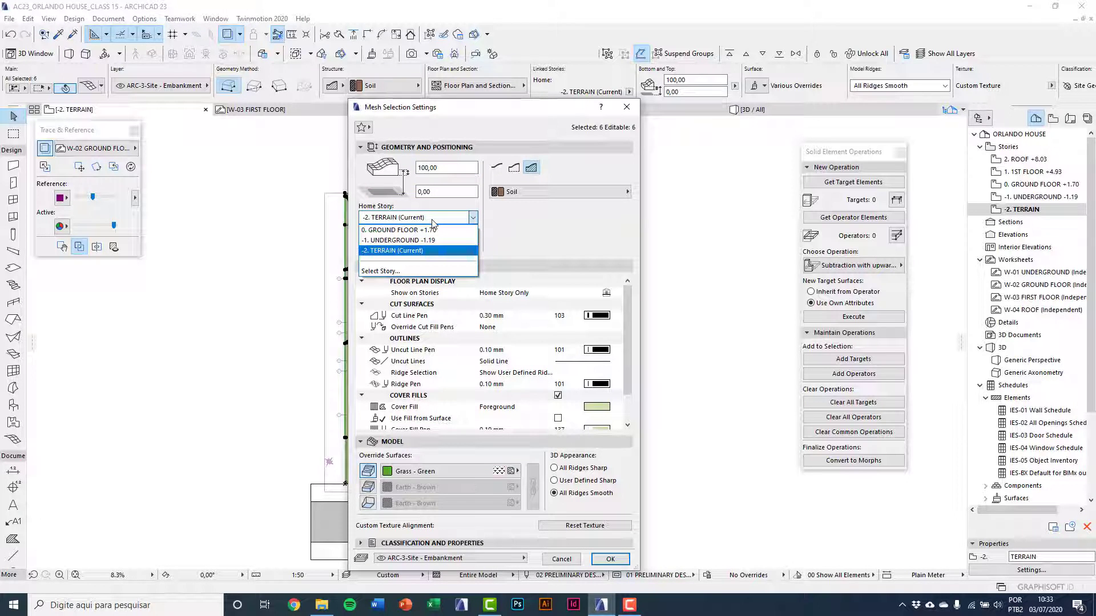
{"action": "left_click", "coordinate": [432, 221]}
{"action": "left_click_drag", "start_coordinate": [446, 246], "coordinate": [408, 247]}
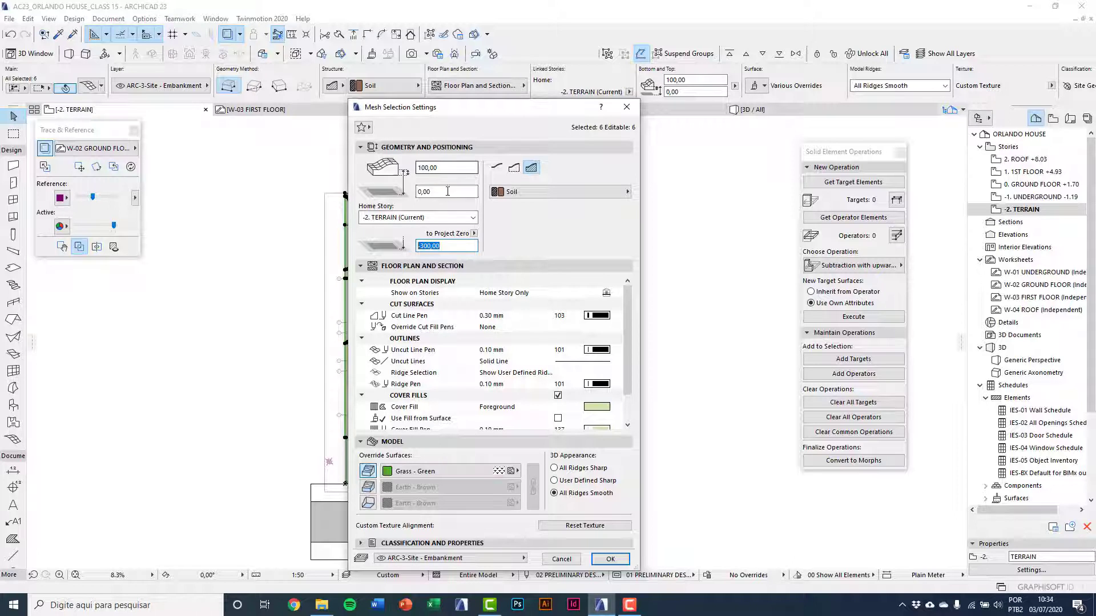
{"action": "left_click", "coordinate": [429, 217]}
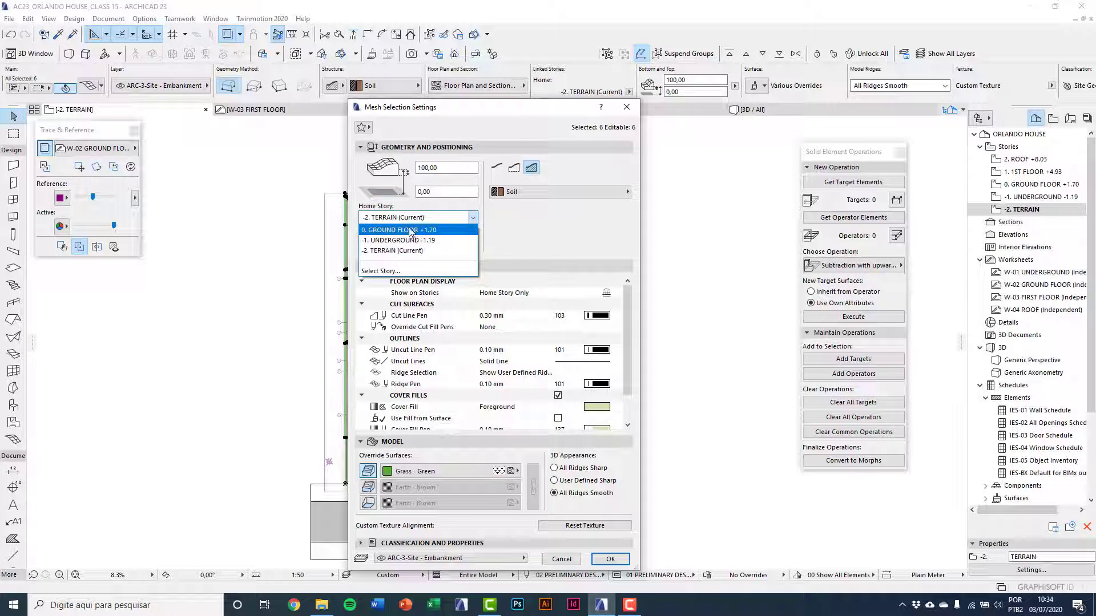
{"action": "left_click", "coordinate": [411, 230]}
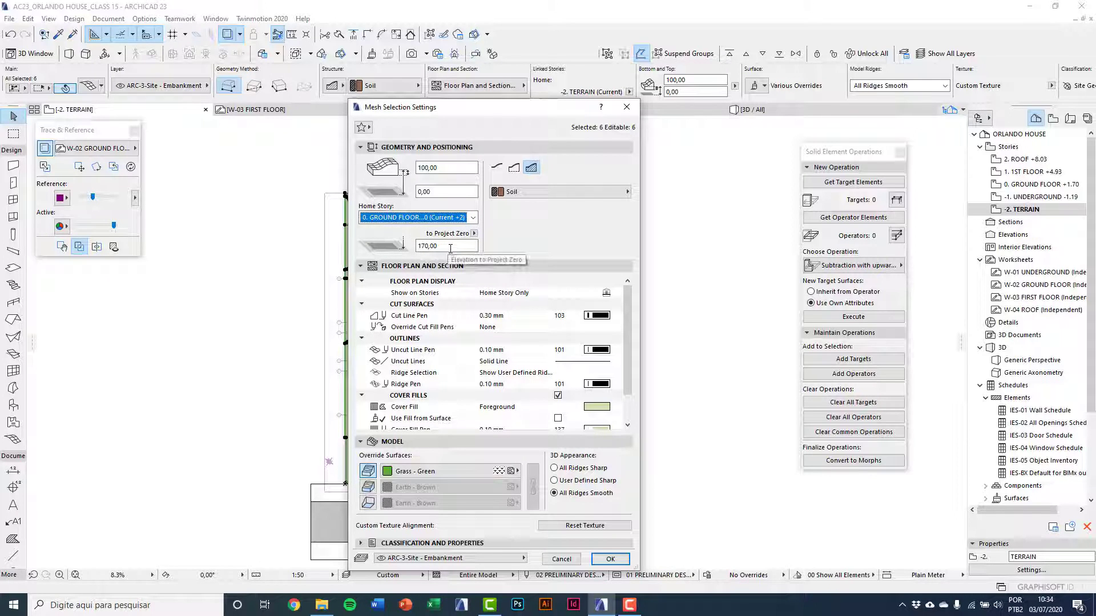
{"action": "left_click_drag", "start_coordinate": [451, 249], "coordinate": [409, 249]}
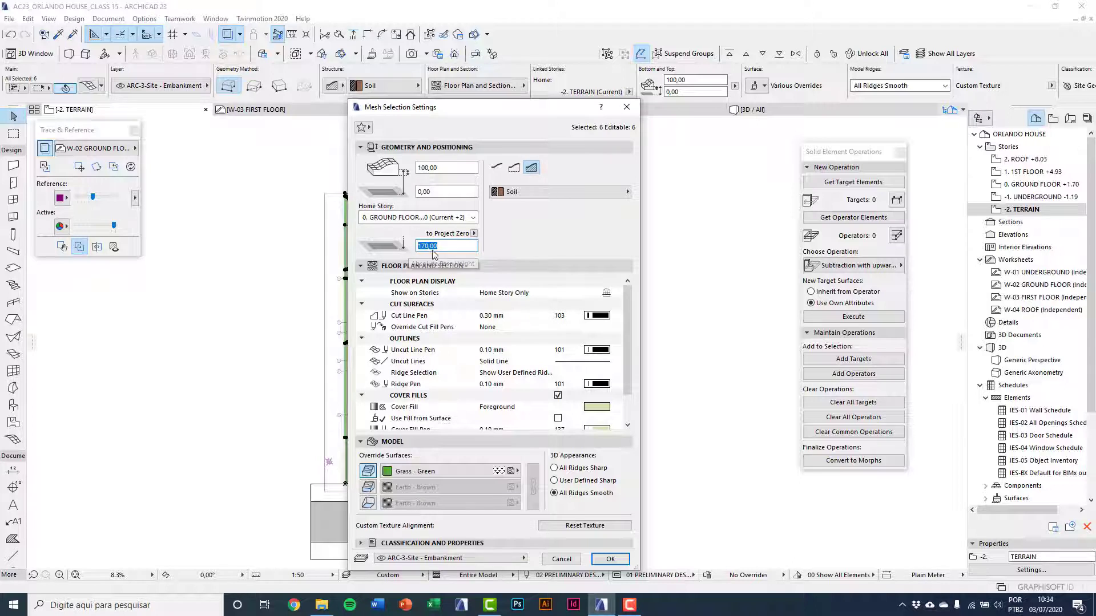
{"action": "type", "text": "-300,00"}
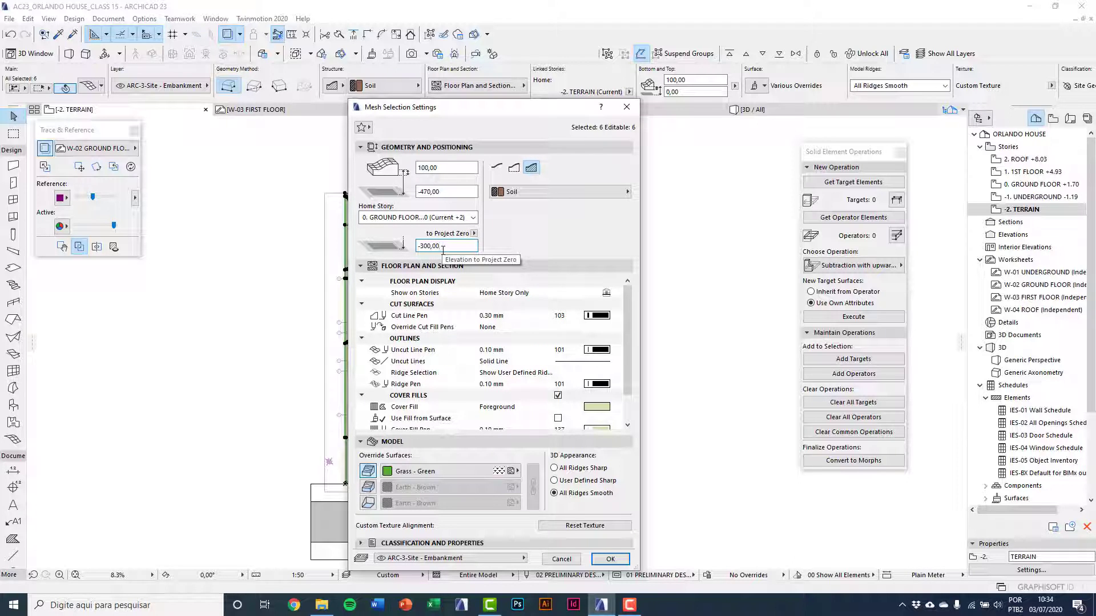
{"action": "left_click", "coordinate": [609, 559]}
Clear the selection, open the ground floor plan and turn off its trace reference.
{"action": "left_click", "coordinate": [507, 374]}
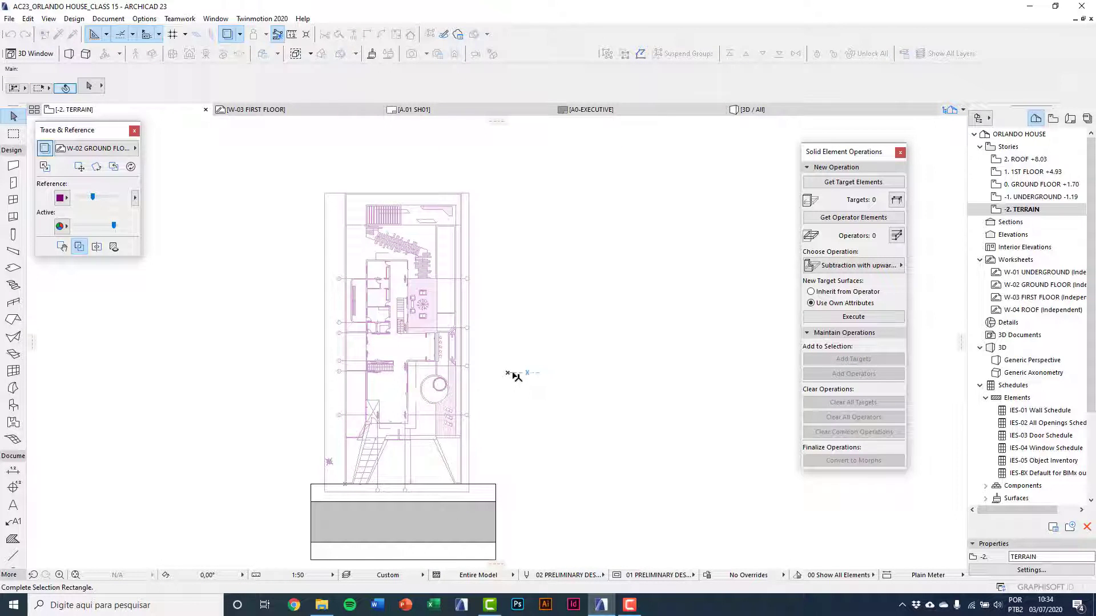
{"action": "left_click", "coordinate": [639, 404]}
{"action": "left_click", "coordinate": [1035, 185]}
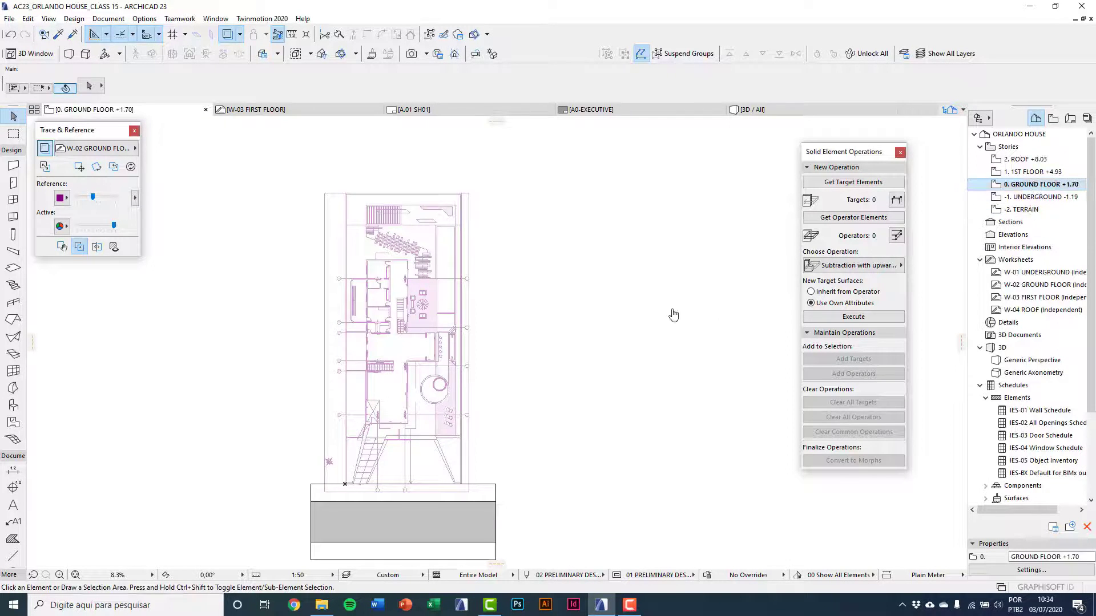
{"action": "left_click", "coordinate": [45, 148]}
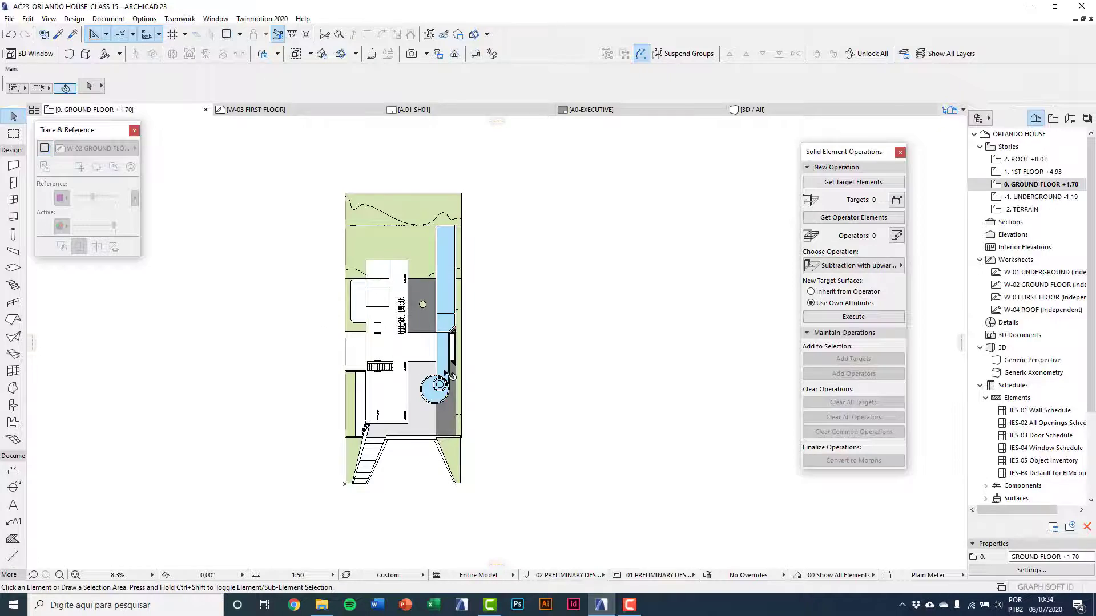
Inspect the embankment meshes in 3D along the side of the lot and around the rear garden deck.
{"action": "key", "text": "F3"}
{"action": "scroll", "coordinate": [568, 330], "scroll_direction": "down", "scroll_amount": 5}
{"action": "scroll", "coordinate": [600, 373], "scroll_direction": "down", "scroll_amount": 2}
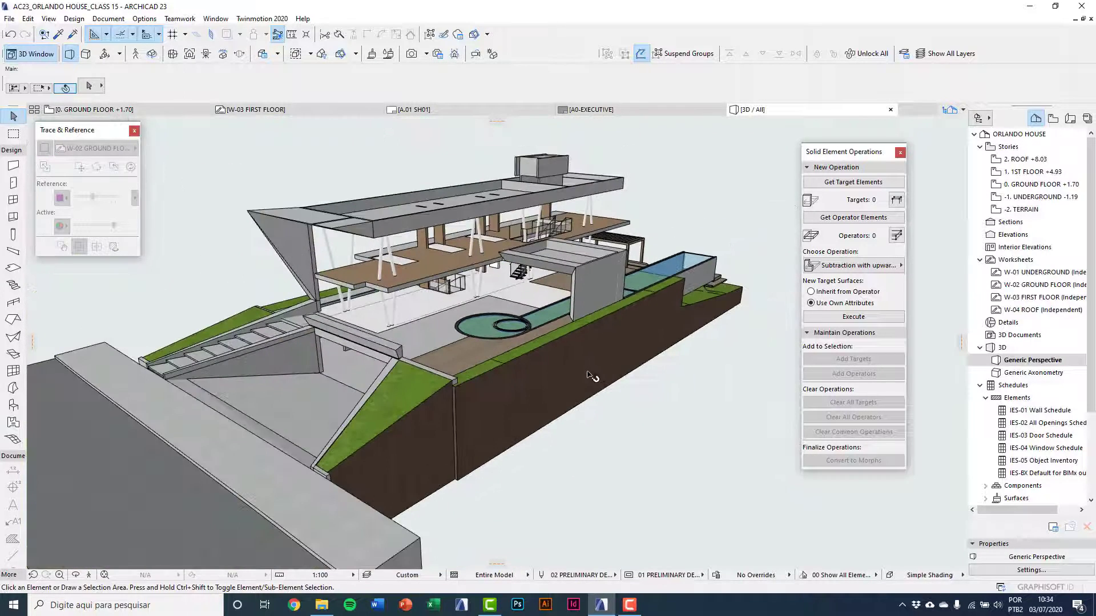
{"action": "middle_click_drag", "start_coordinate": [589, 375], "coordinate": [572, 393]}
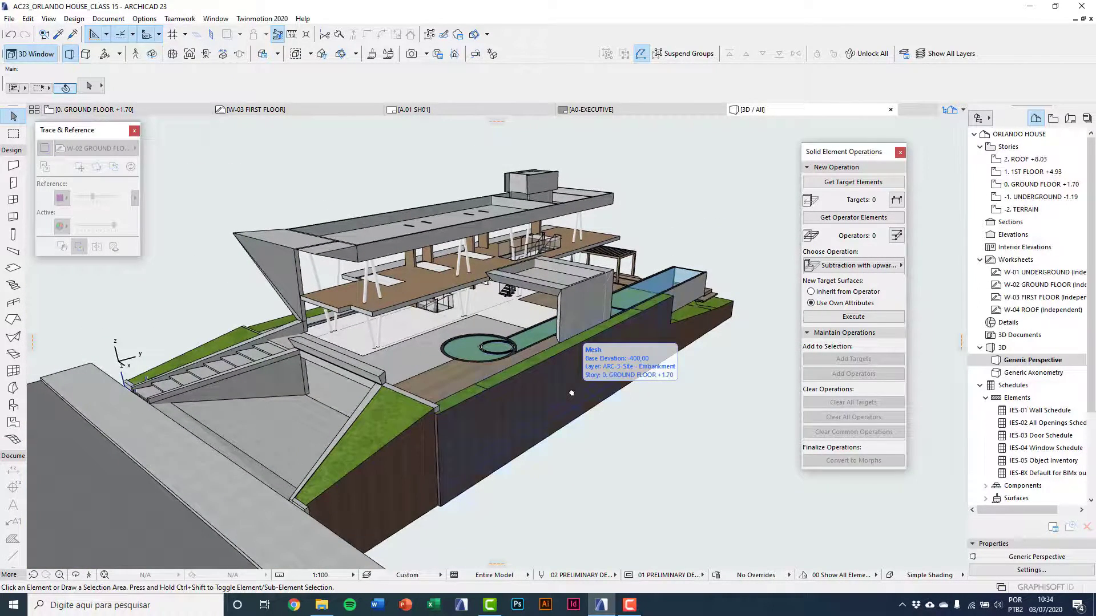
{"action": "scroll", "coordinate": [571, 392], "scroll_direction": "up", "scroll_amount": 6}
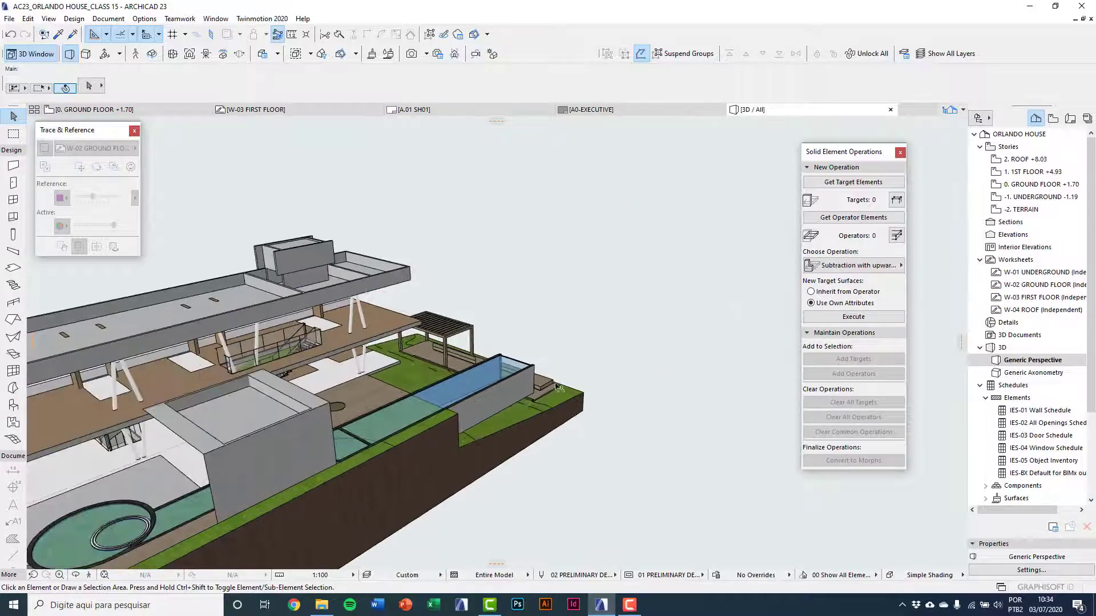
{"action": "scroll", "coordinate": [591, 403], "scroll_direction": "up", "scroll_amount": 4}
{"action": "middle_click_drag", "start_coordinate": [548, 403], "coordinate": [459, 398], "text": "shift"}
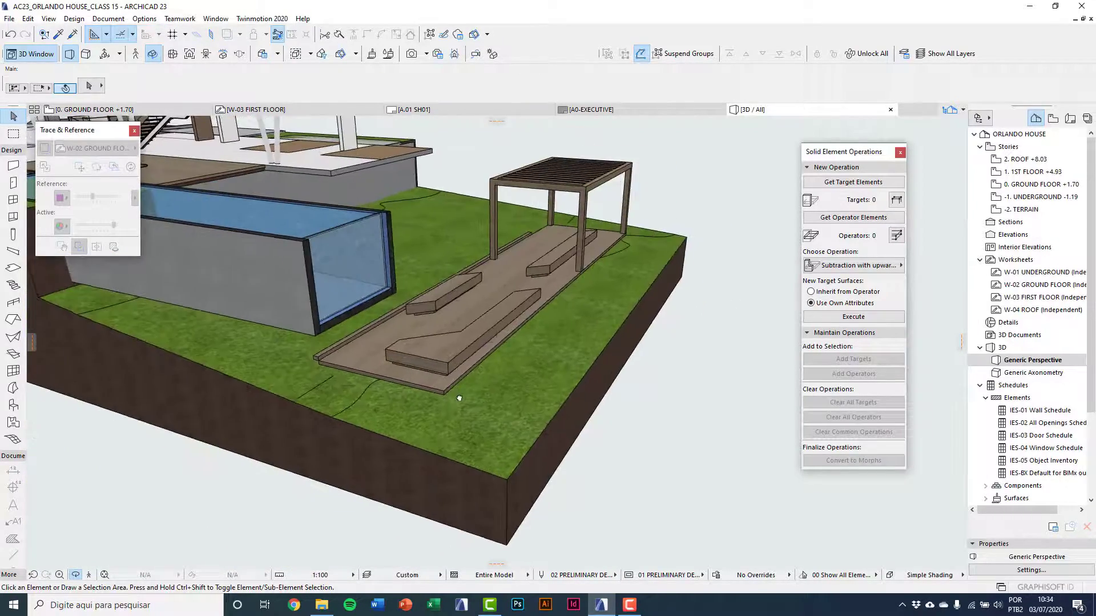
{"action": "scroll", "coordinate": [564, 384], "scroll_direction": "up", "scroll_amount": 5}
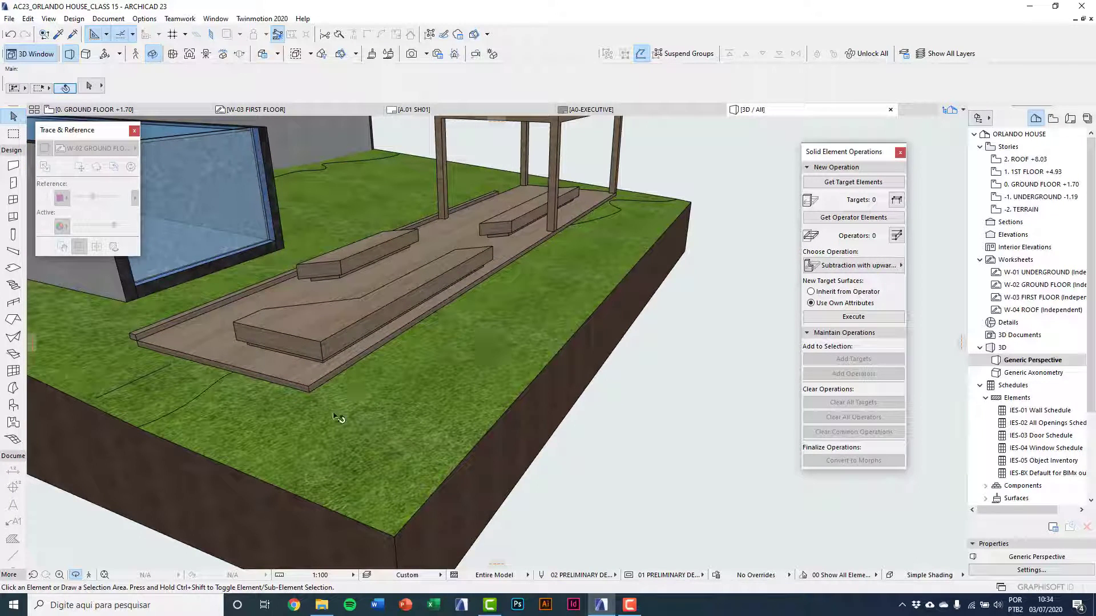
{"action": "middle_click_drag", "start_coordinate": [360, 432], "coordinate": [428, 436]}
{"action": "left_click", "coordinate": [427, 401]}
{"action": "scroll", "coordinate": [464, 409], "scroll_direction": "down", "scroll_amount": 1}
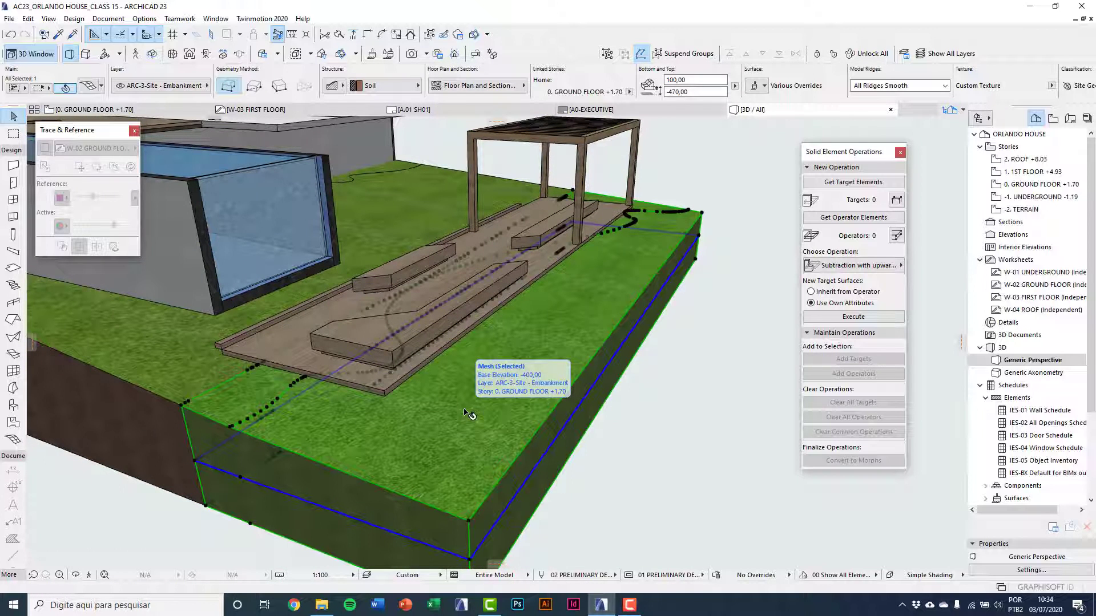
{"action": "key", "text": "Escape"}
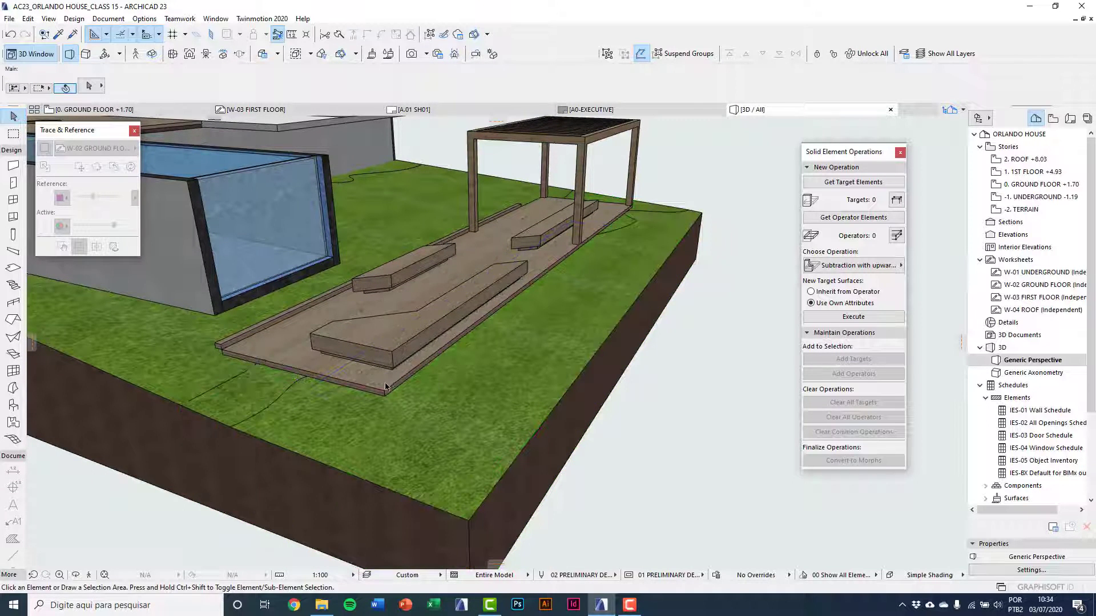
Check the home story and elevation settings of the rear wooden deck slab without changing them.
{"action": "left_click", "coordinate": [386, 389]}
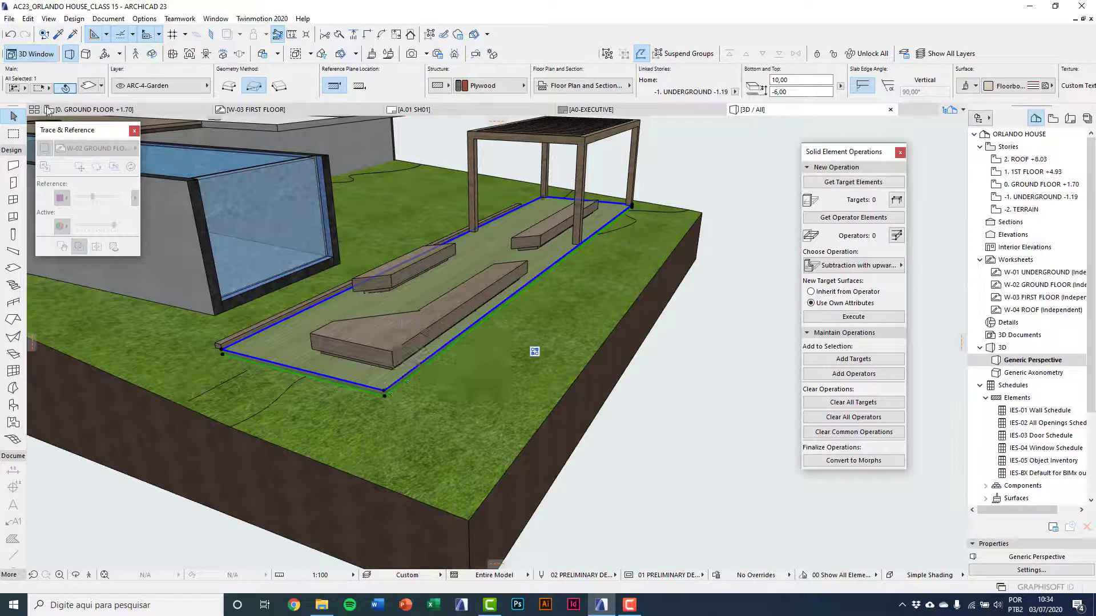
{"action": "left_click", "coordinate": [96, 91]}
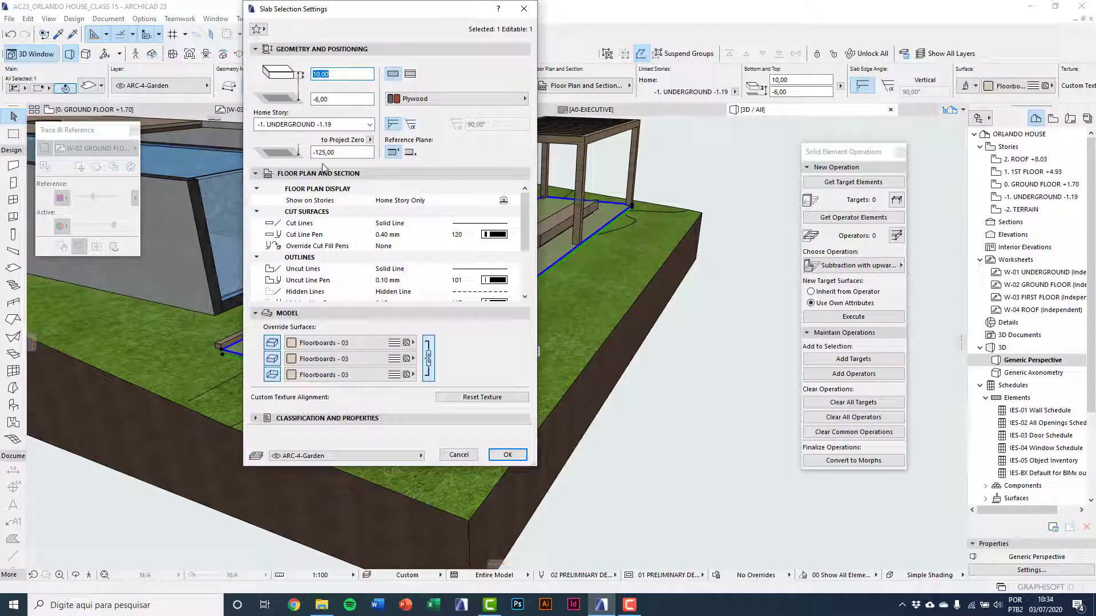
{"action": "left_click_drag", "start_coordinate": [359, 14], "coordinate": [377, 45]}
{"action": "key", "text": "Tab"}
{"action": "key", "text": "Tab"}
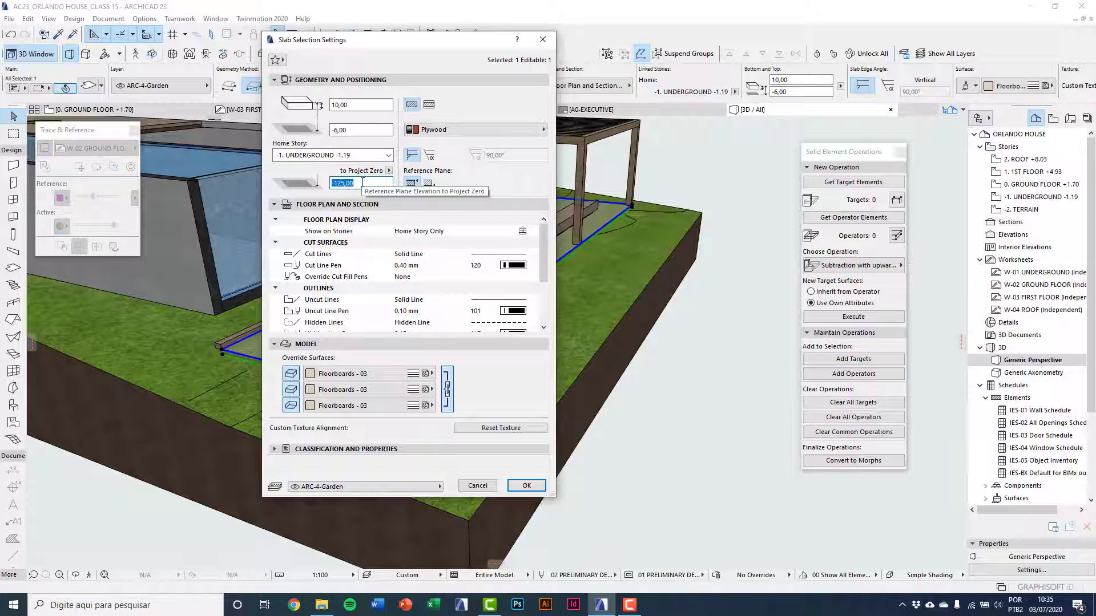
{"action": "left_click", "coordinate": [477, 486]}
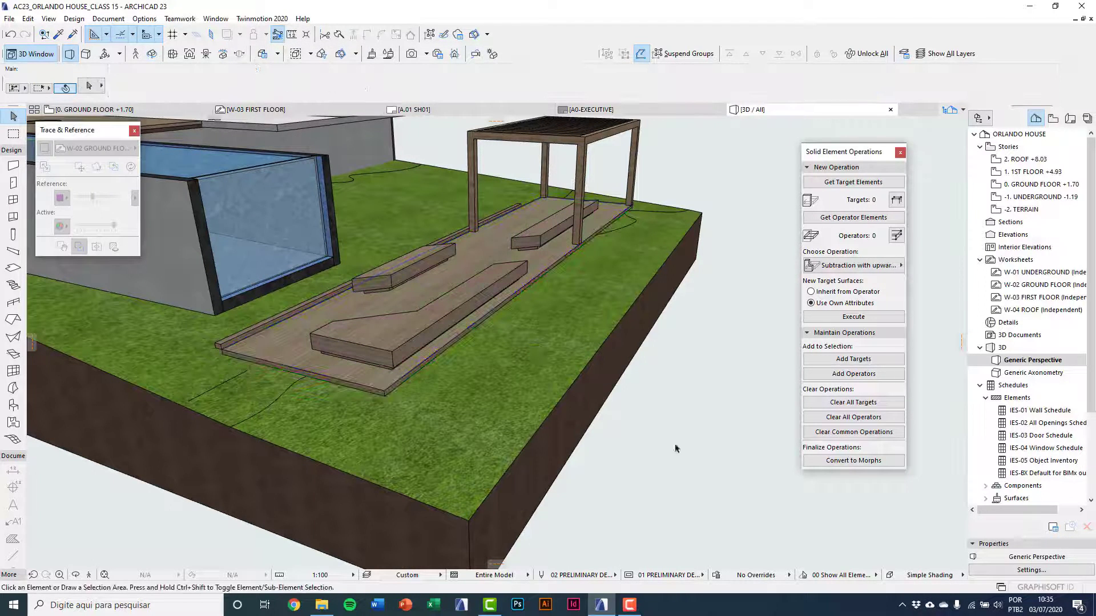
Check which elements remain on the terrain story plan and return to the ground floor plan.
{"action": "double_click", "coordinate": [1026, 210]}
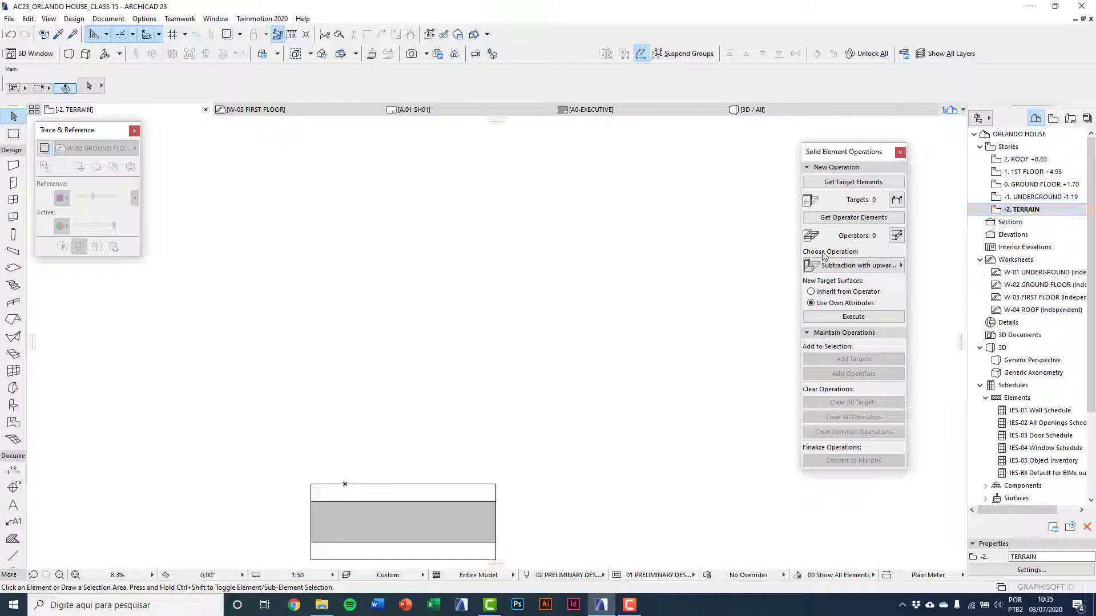
{"action": "scroll", "coordinate": [609, 283], "scroll_direction": "down", "scroll_amount": 4}
{"action": "middle_click_drag", "start_coordinate": [535, 251], "coordinate": [494, 342]}
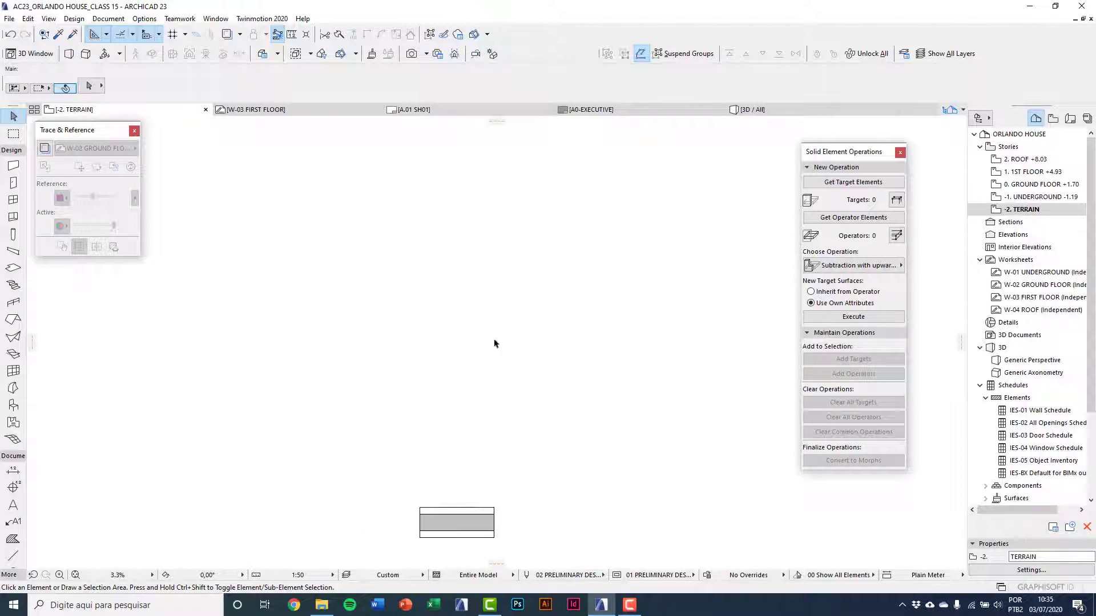
{"action": "scroll", "coordinate": [503, 410], "scroll_direction": "down", "scroll_amount": 3}
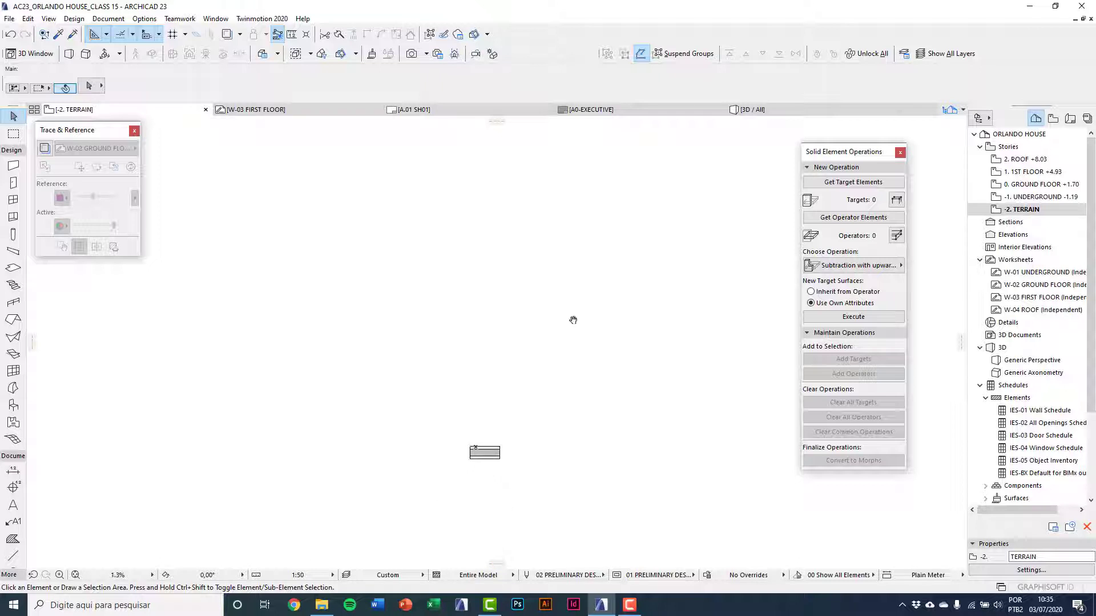
{"action": "left_click", "coordinate": [1037, 185]}
{"action": "scroll", "coordinate": [433, 497], "scroll_direction": "up", "scroll_amount": 8}
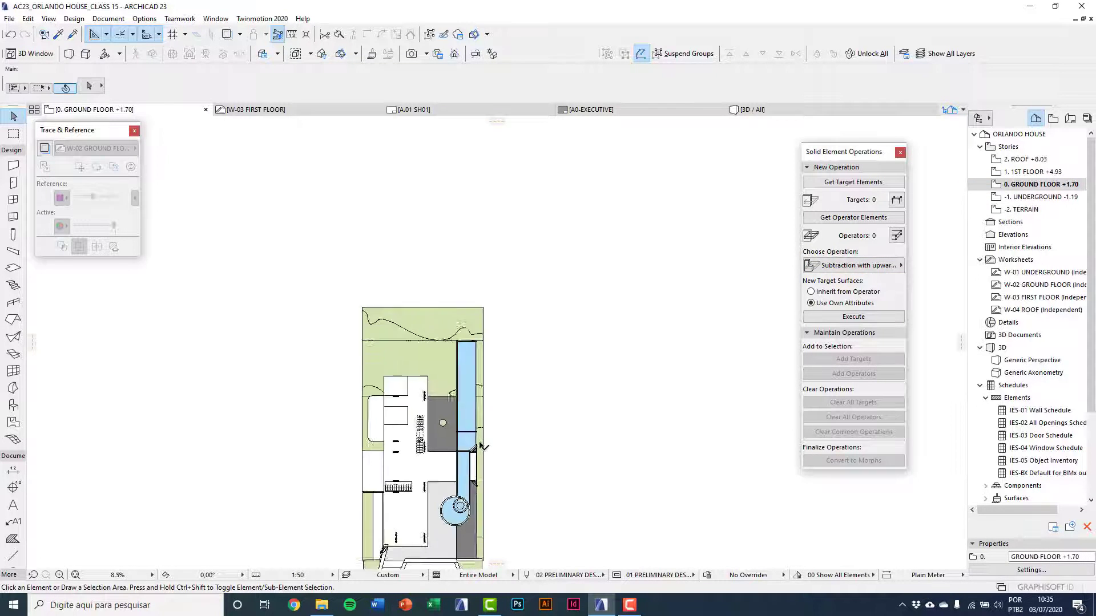
Move the two rear embankment meshes, behind the house and along the back of the lot, to the home story -1. UNDERGROUND.
{"action": "left_click", "coordinate": [359, 200]}
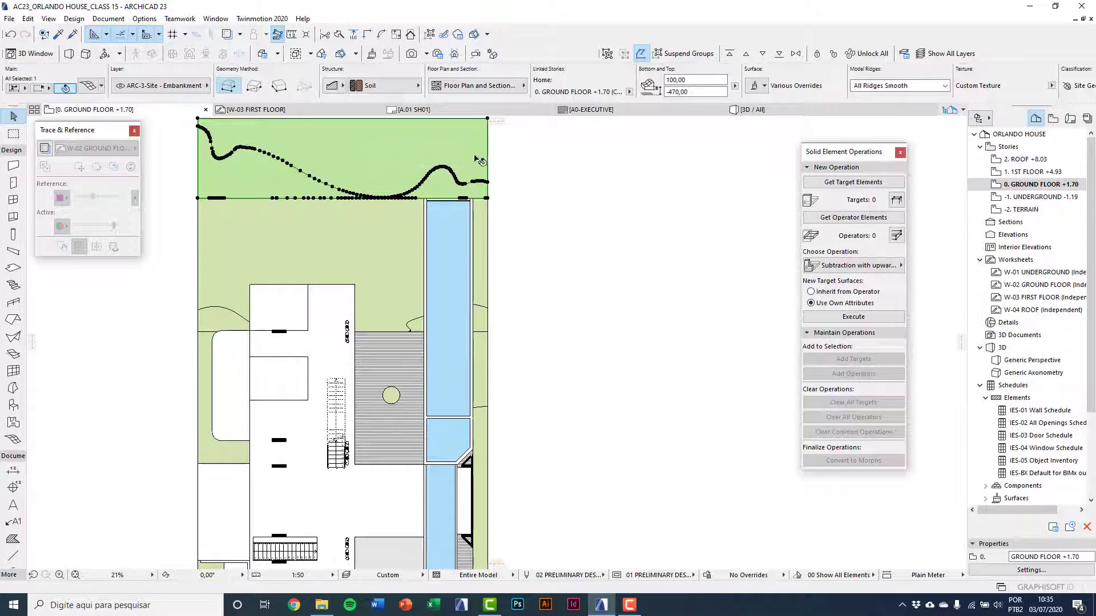
{"action": "middle_click_drag", "start_coordinate": [345, 162], "coordinate": [369, 282]}
{"action": "middle_click_drag", "start_coordinate": [401, 331], "coordinate": [402, 272]}
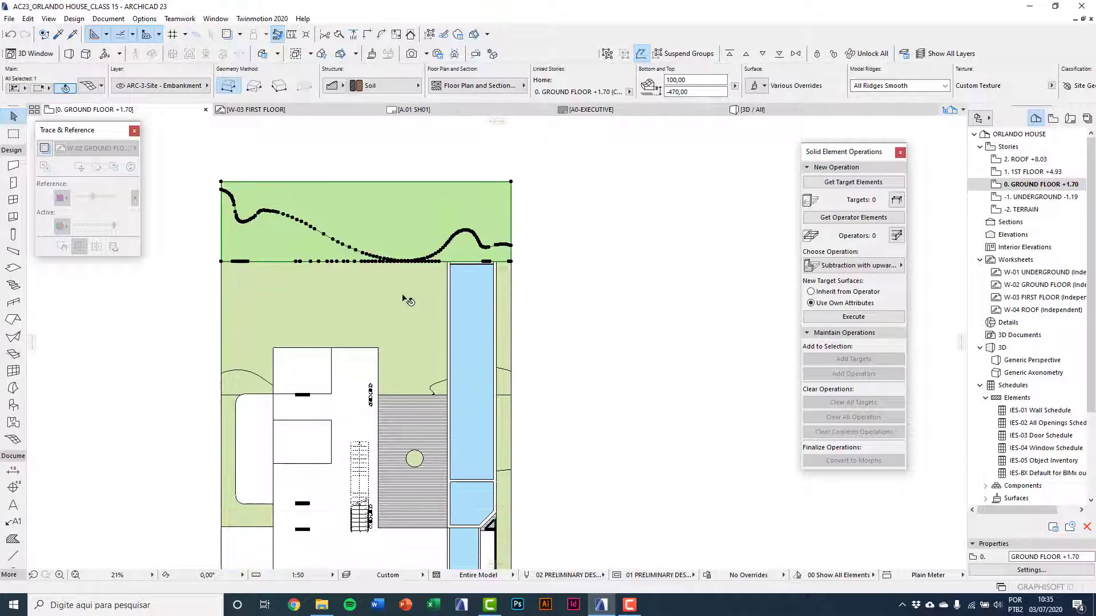
{"action": "left_click", "coordinate": [408, 313]}
{"action": "left_click", "coordinate": [409, 230], "text": "shift"}
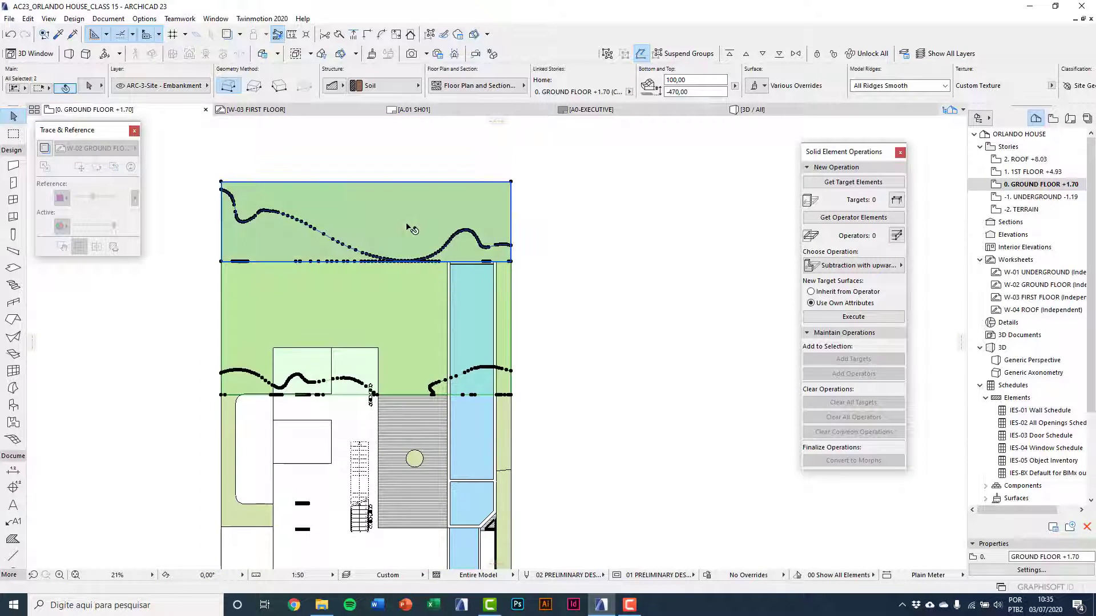
{"action": "scroll", "coordinate": [365, 200], "scroll_direction": "down", "scroll_amount": 2}
{"action": "left_click", "coordinate": [85, 88]}
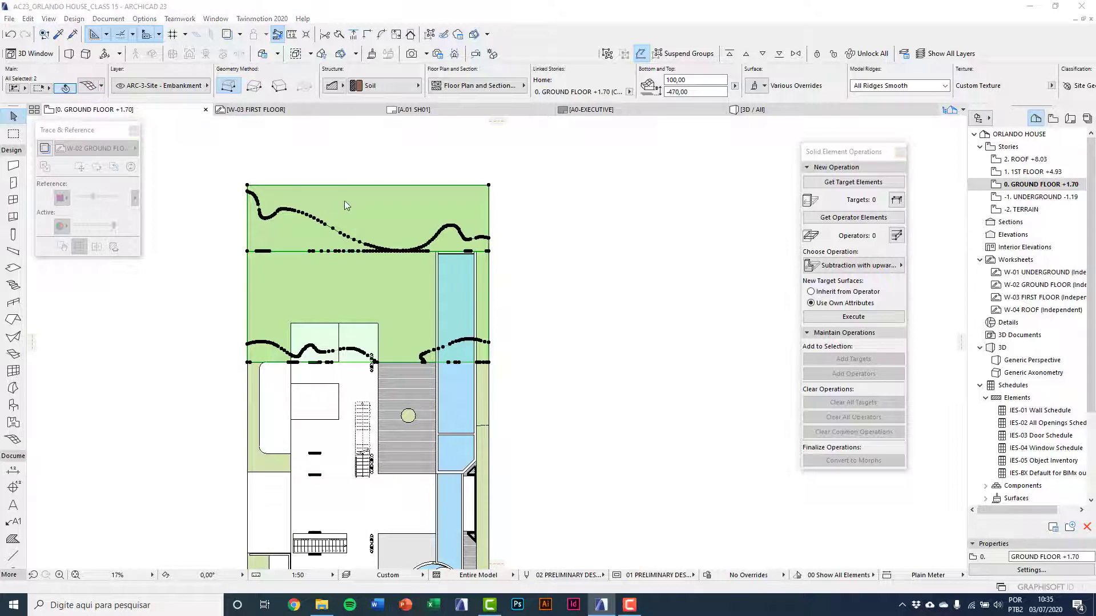
{"action": "left_click", "coordinate": [417, 220]}
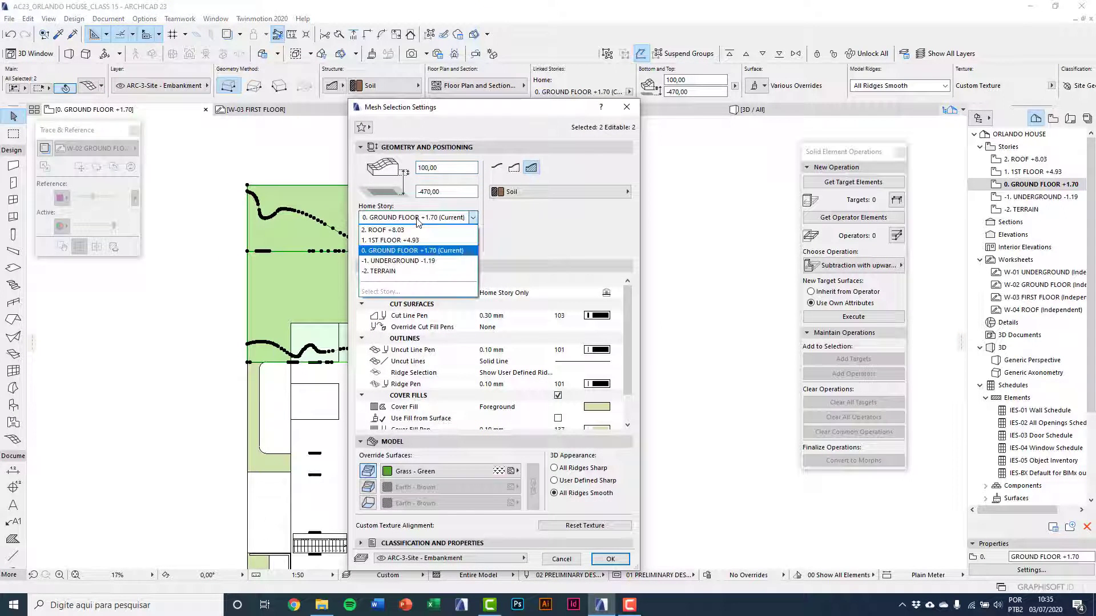
{"action": "left_click", "coordinate": [451, 249]}
Set the base elevation of the two rear embankment meshes to -300 relative to Project Zero.
{"action": "left_click", "coordinate": [452, 250]}
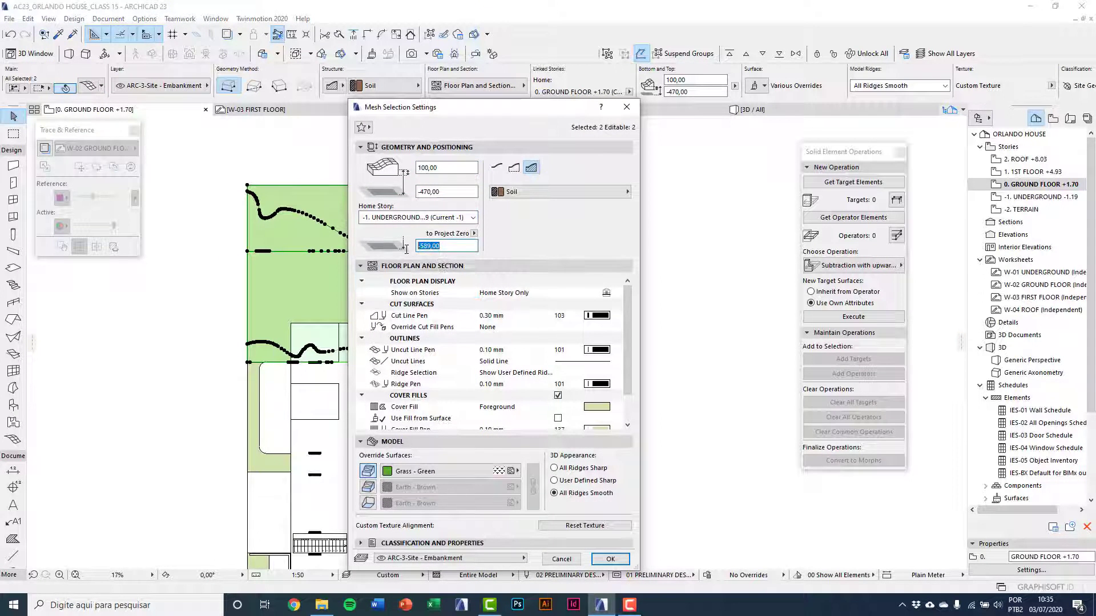
{"action": "type", "text": "-300"}
{"action": "left_click", "coordinate": [446, 192]}
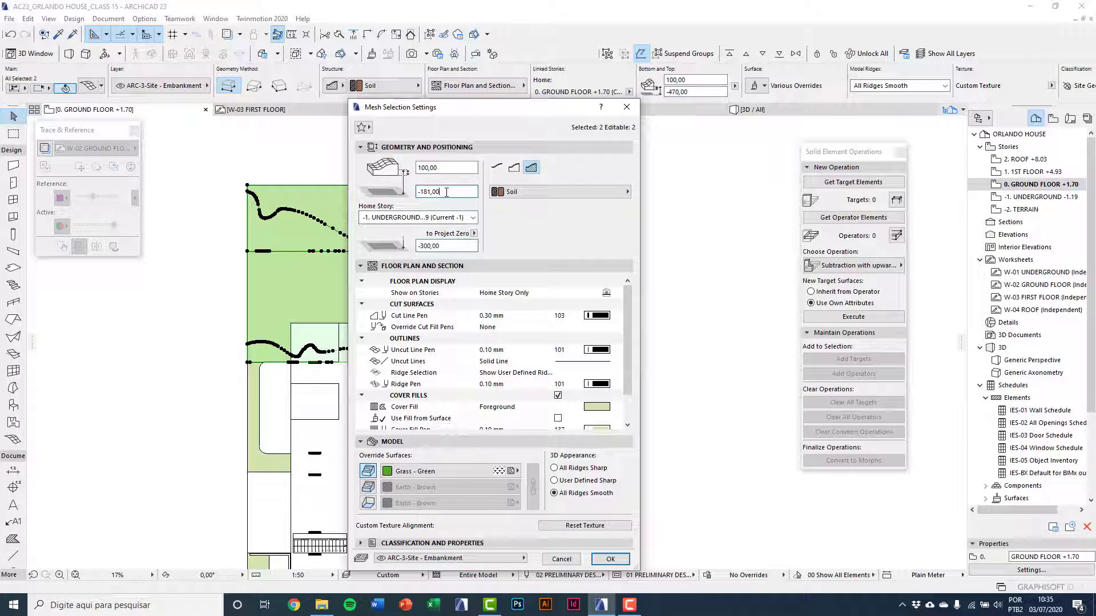
{"action": "left_click", "coordinate": [609, 559]}
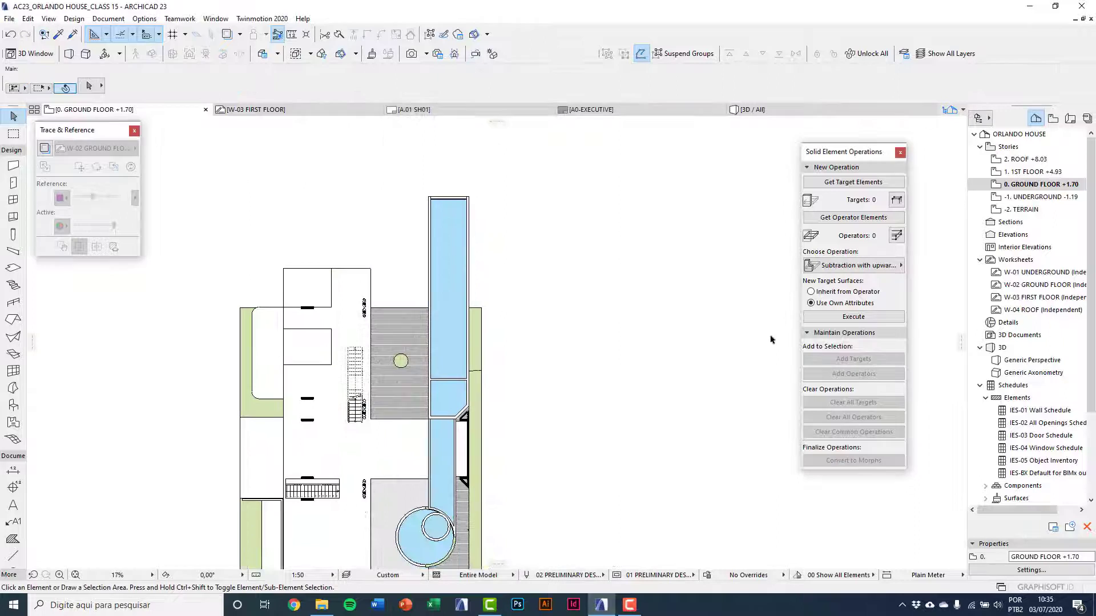
Open the underground story plan and set both rear embankment meshes to show on Home & One Story Up.
{"action": "double_click", "coordinate": [1039, 197]}
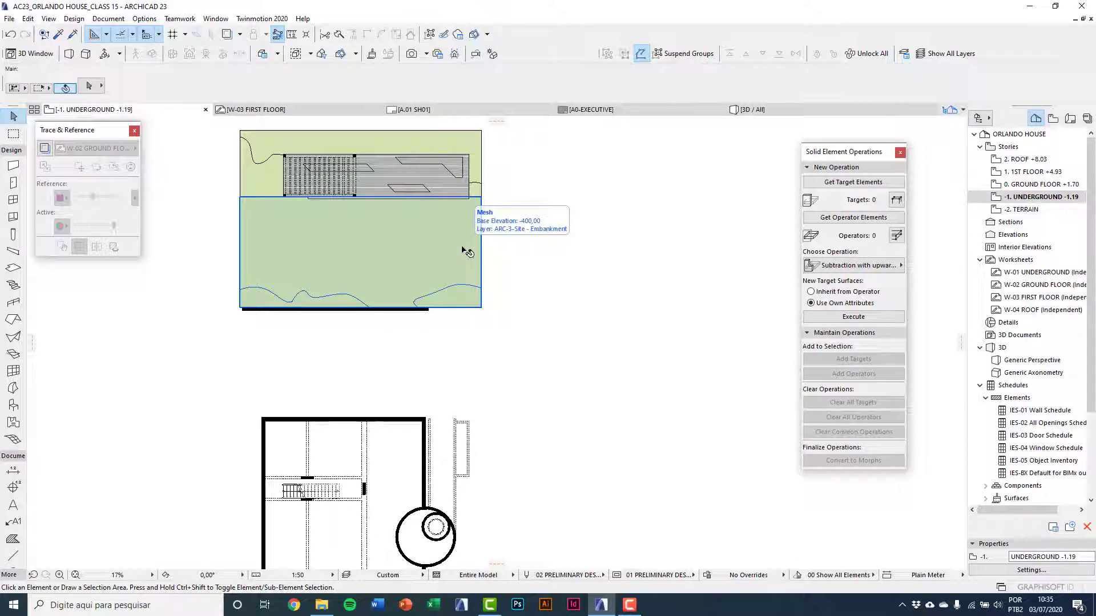
{"action": "left_click", "coordinate": [461, 246]}
{"action": "middle_click_drag", "start_coordinate": [445, 240], "coordinate": [421, 281]}
{"action": "left_click", "coordinate": [289, 192], "text": "shift"}
{"action": "left_click", "coordinate": [497, 87]}
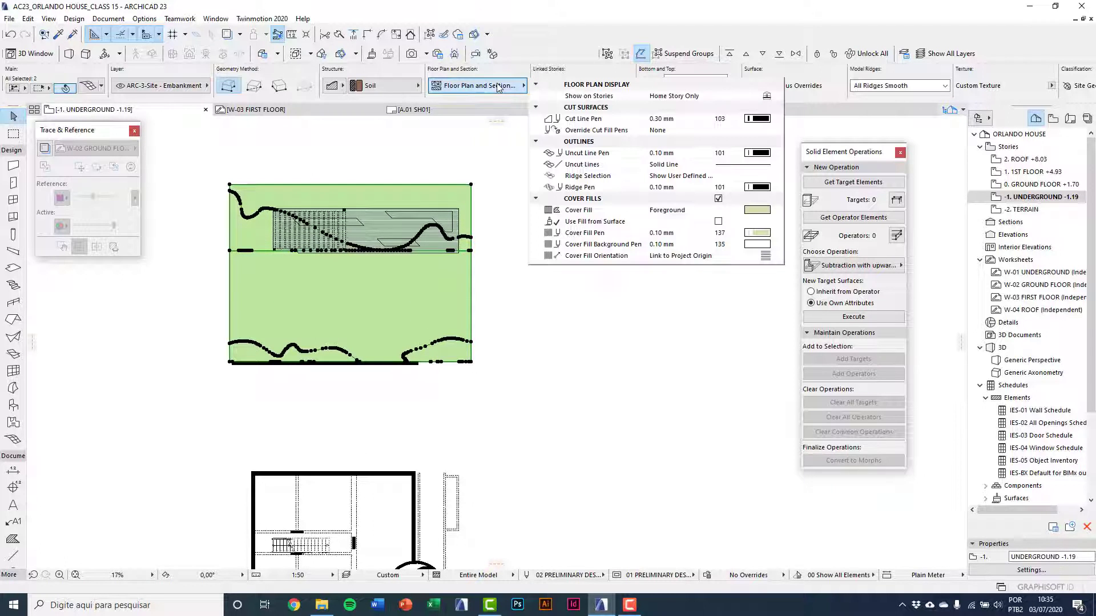
{"action": "left_click", "coordinate": [763, 98]}
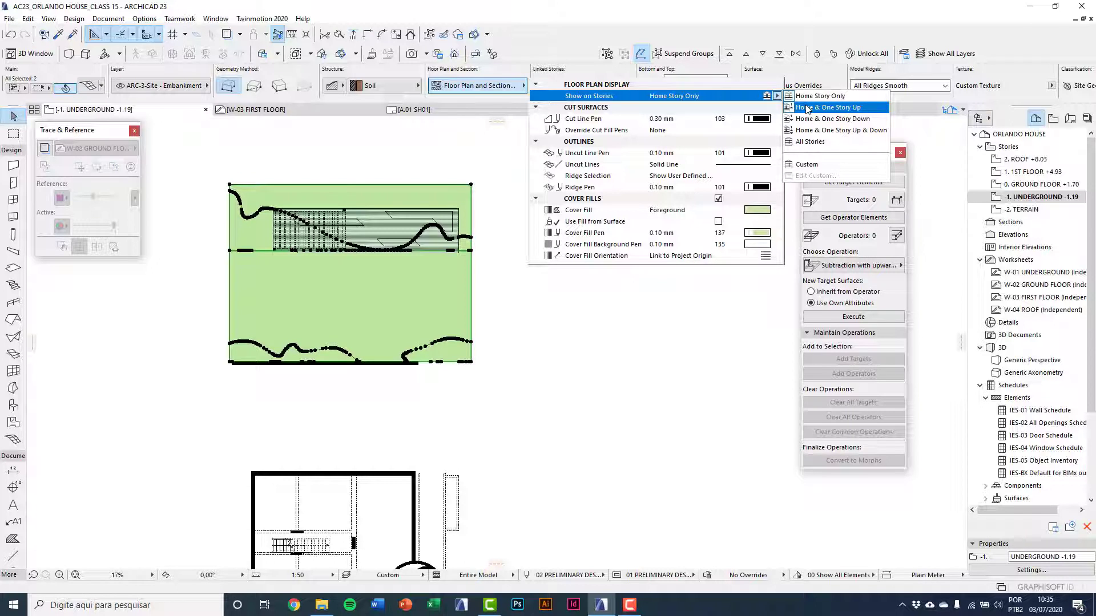
{"action": "left_click", "coordinate": [807, 109]}
{"action": "left_click", "coordinate": [639, 327]}
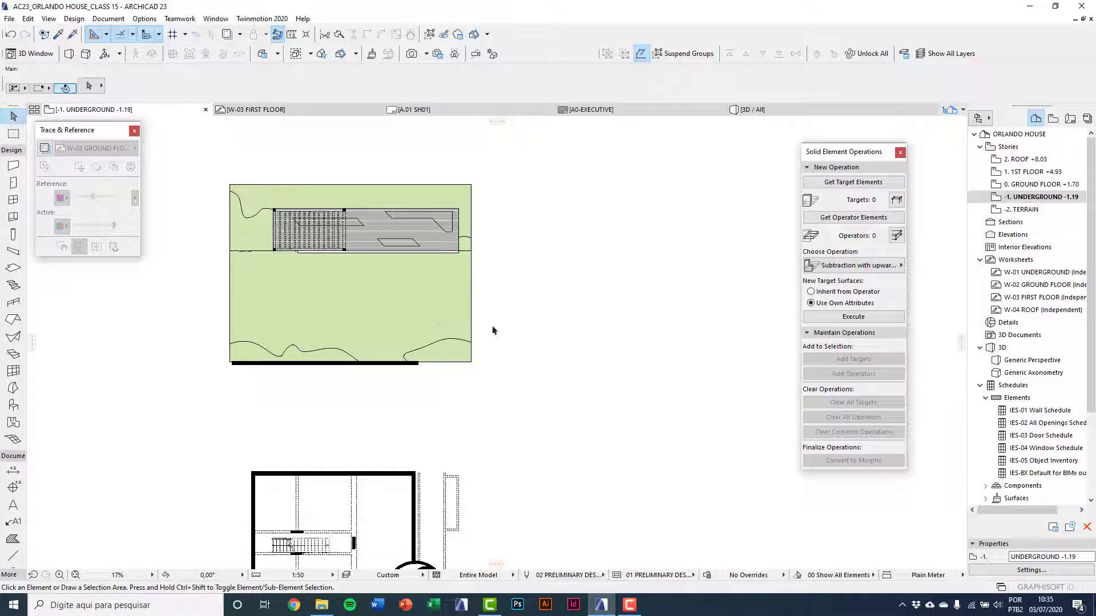
Check the rear embankments on the ground floor plan and around the wooden deck in 3D.
{"action": "double_click", "coordinate": [1036, 184]}
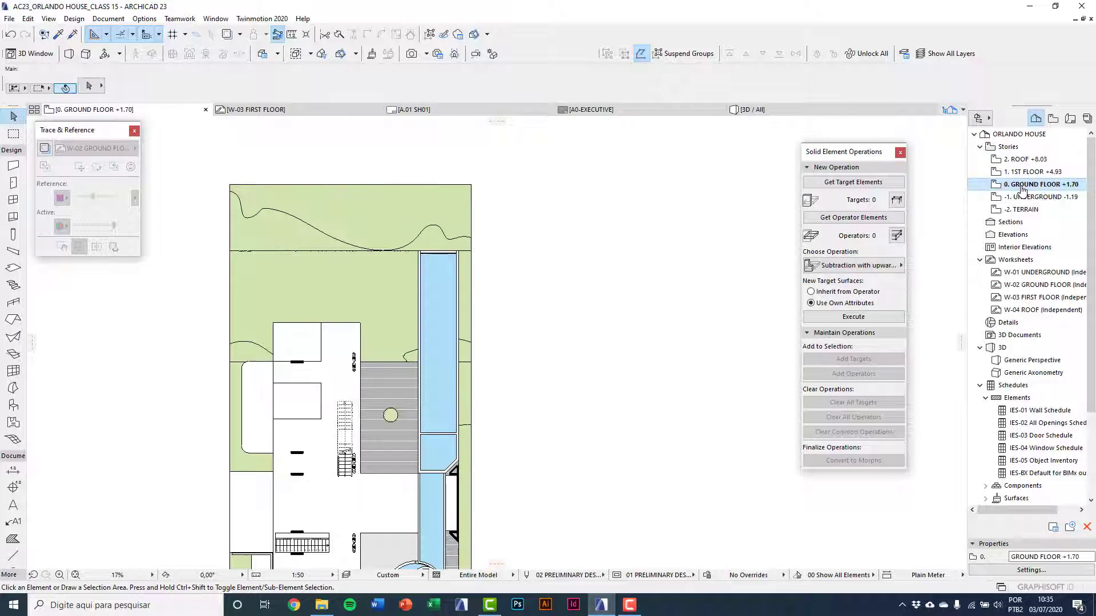
{"action": "scroll", "coordinate": [493, 236], "scroll_direction": "down", "scroll_amount": 3}
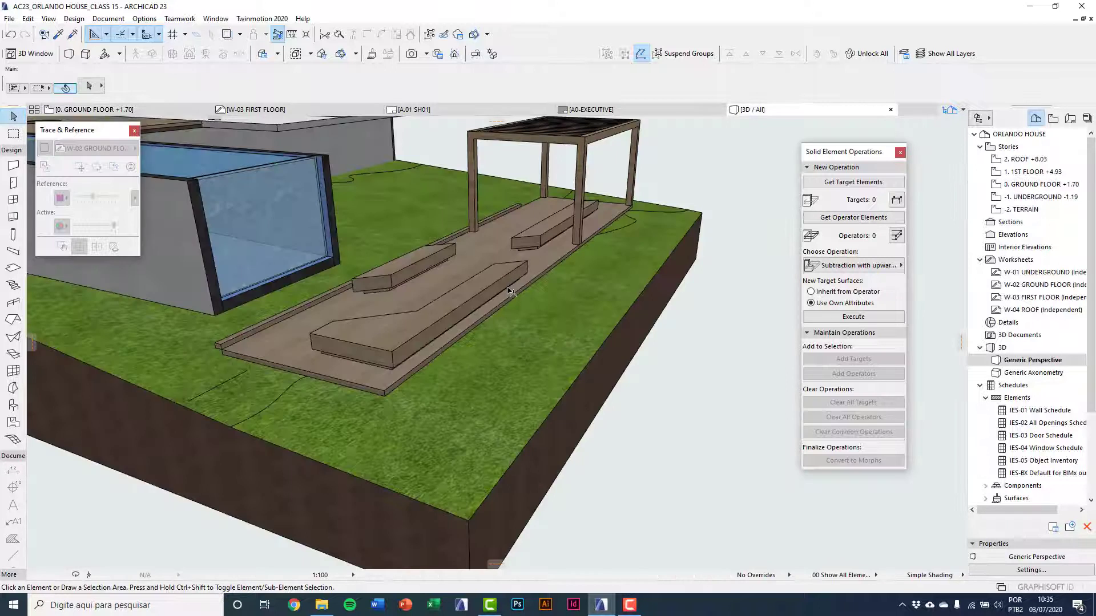
{"action": "scroll", "coordinate": [594, 422], "scroll_direction": "down", "scroll_amount": 4}
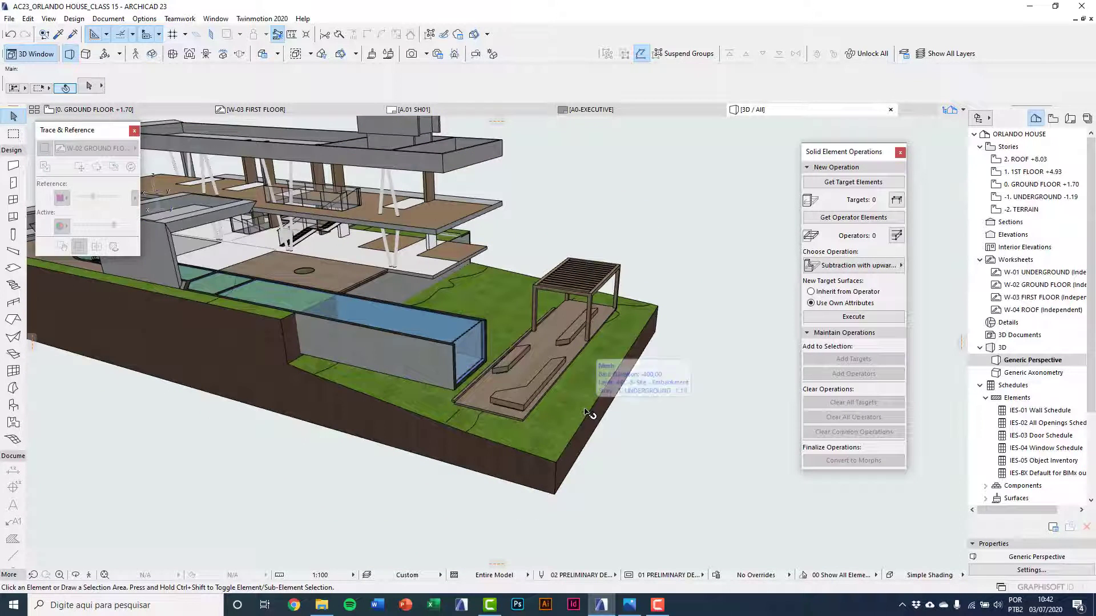
{"action": "scroll", "coordinate": [576, 412], "scroll_direction": "up", "scroll_amount": 1}
On the ground floor plan, set all points of the curved inner line in the rearmost embankment mesh to height -130.
{"action": "key", "text": "F2"}
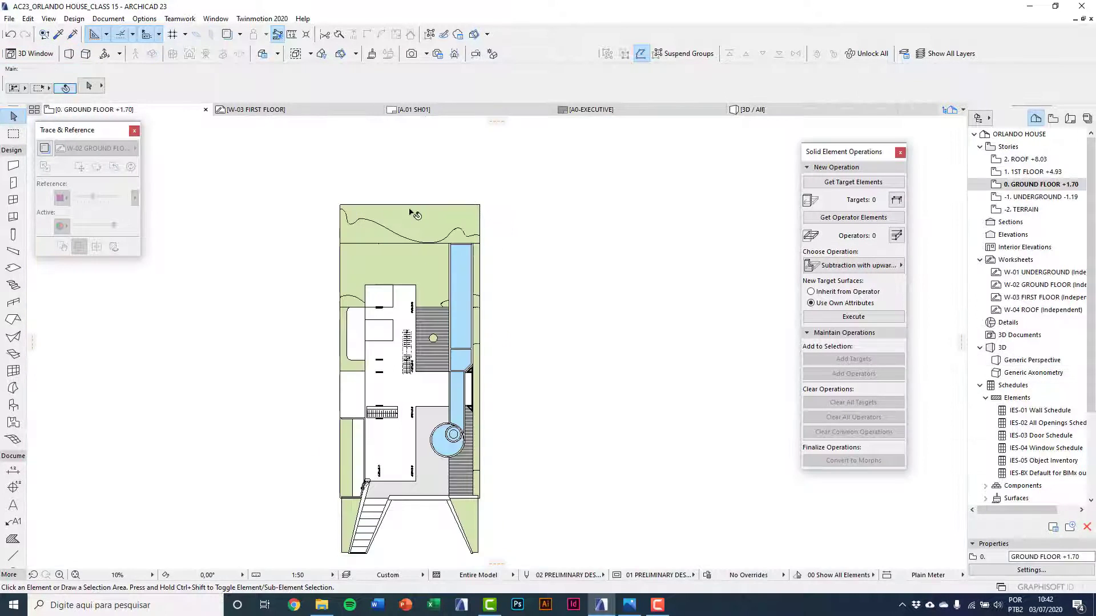
{"action": "scroll", "coordinate": [411, 212], "scroll_direction": "up", "scroll_amount": 4}
{"action": "left_click", "coordinate": [359, 261]}
{"action": "left_click", "coordinate": [355, 263]}
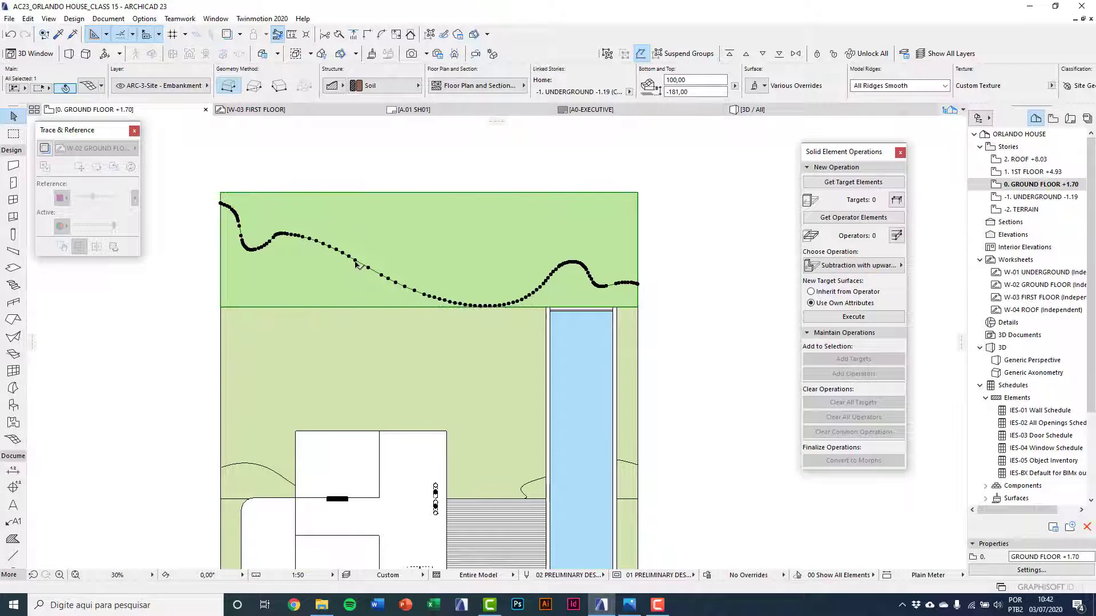
{"action": "left_click", "coordinate": [424, 317]}
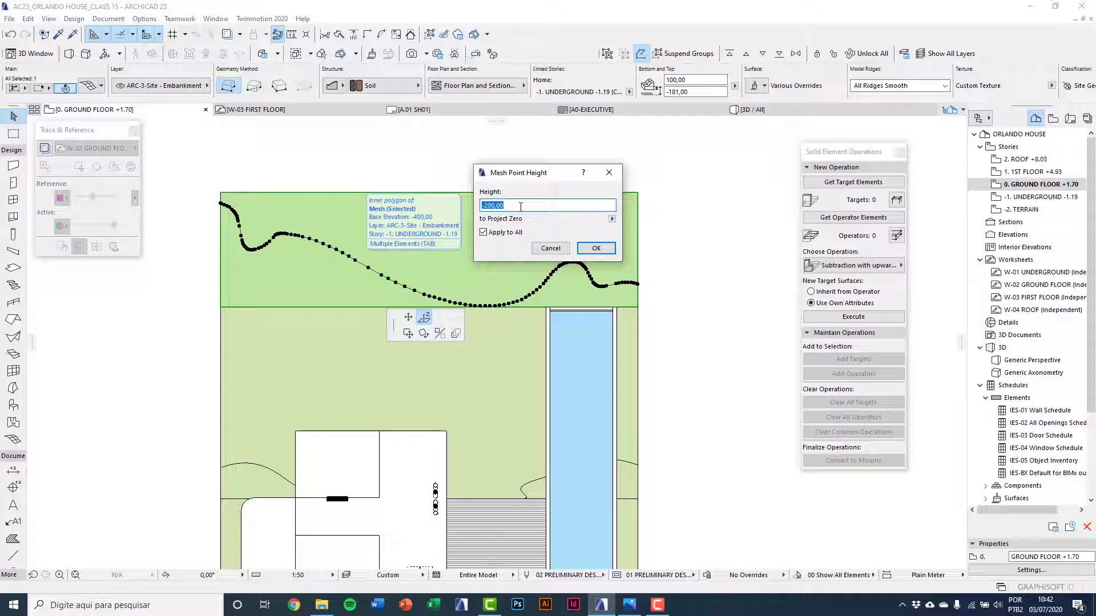
{"action": "type", "text": "-130"}
{"action": "left_click", "coordinate": [609, 250]}
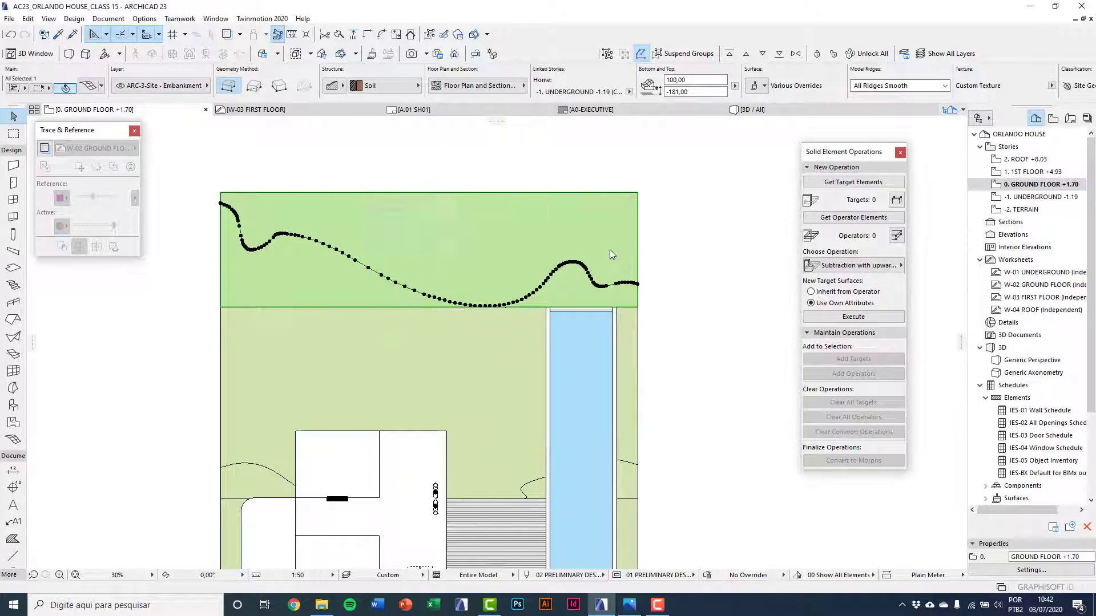
Set all perimeter points of the rearmost embankment mesh to height -130 and clear the selection.
{"action": "scroll", "coordinate": [481, 192], "scroll_direction": "up", "scroll_amount": 2}
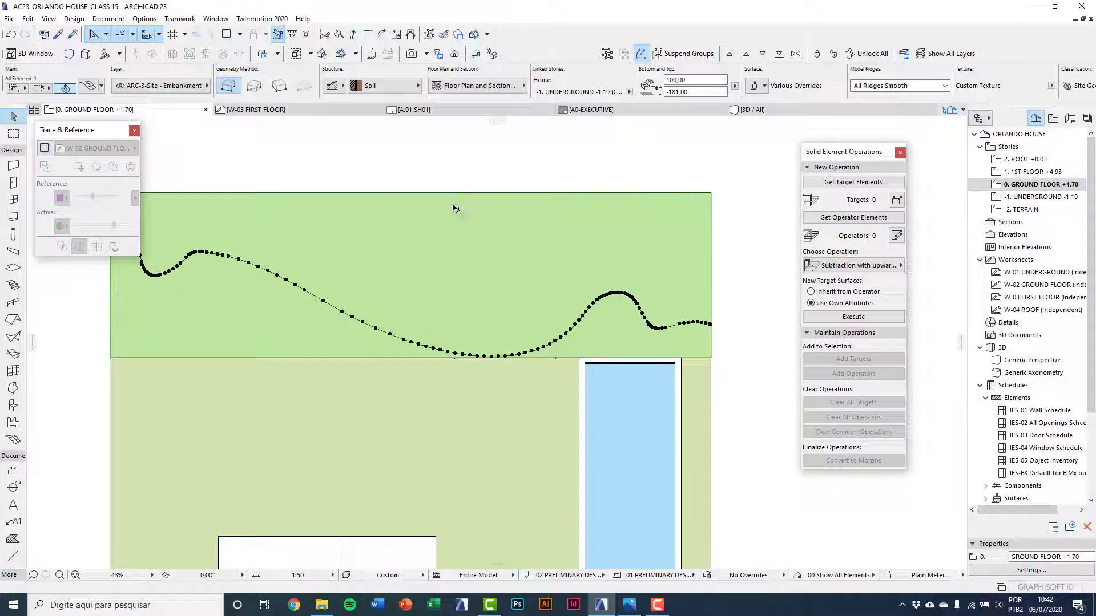
{"action": "left_click", "coordinate": [711, 193]}
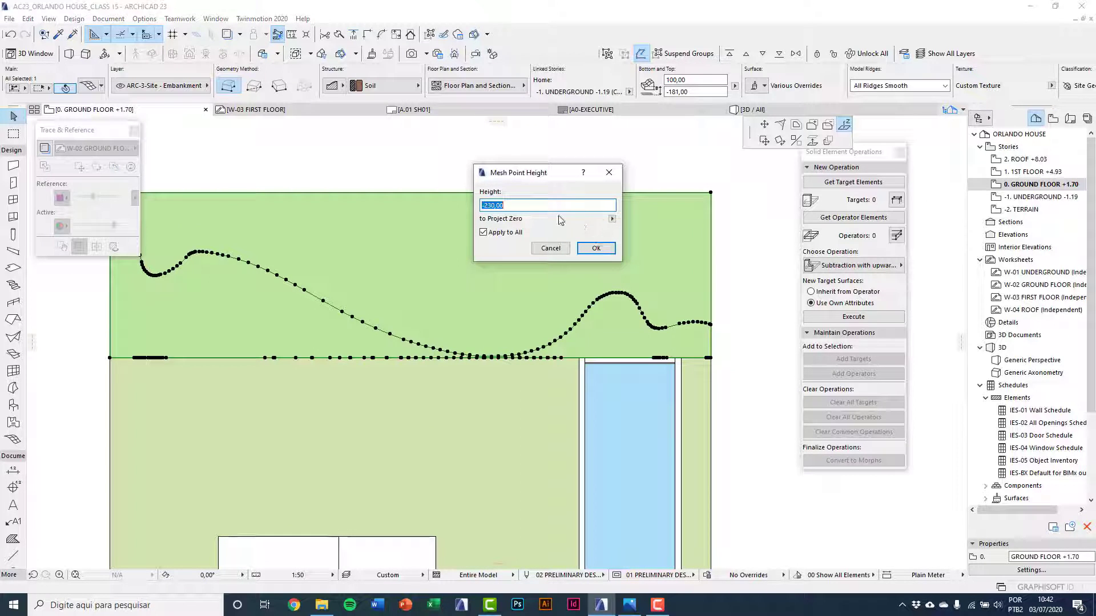
{"action": "type", "text": "-130"}
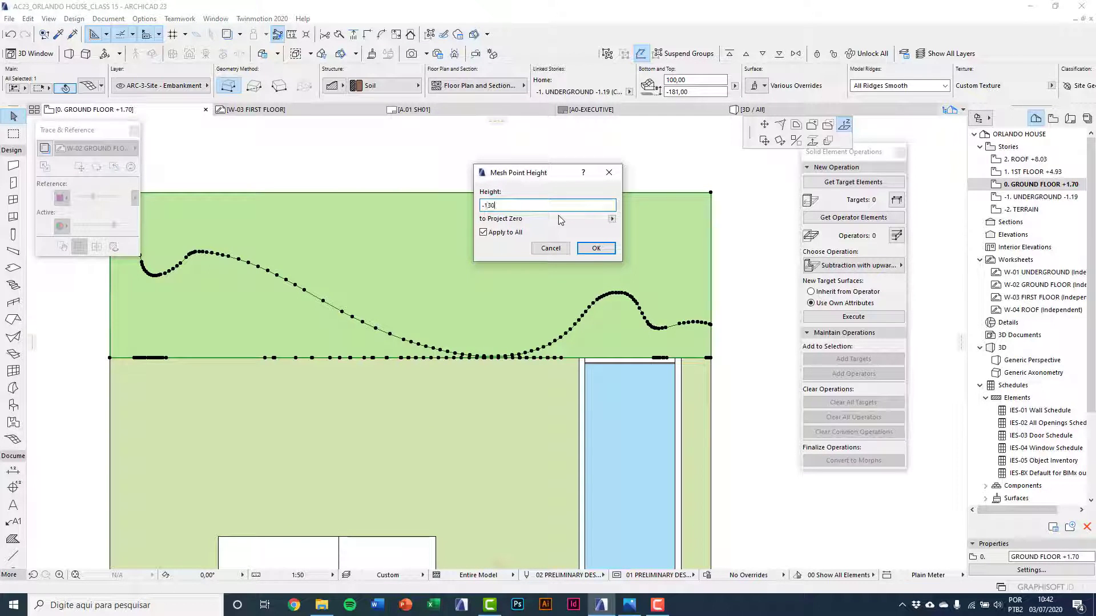
{"action": "key", "text": "Return"}
{"action": "key", "text": "Escape"}
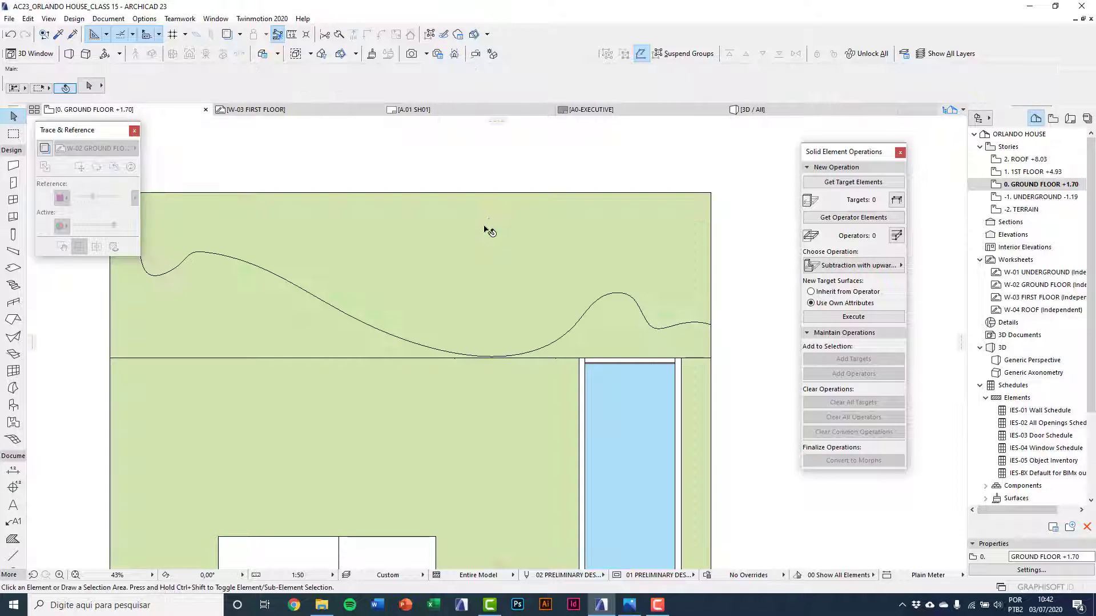
Inspect the rear embankment around the deck and pool in 3D and compare it with the reference rendering in Photos.
{"action": "key", "text": "F3"}
{"action": "scroll", "coordinate": [545, 425], "scroll_direction": "up", "scroll_amount": 3}
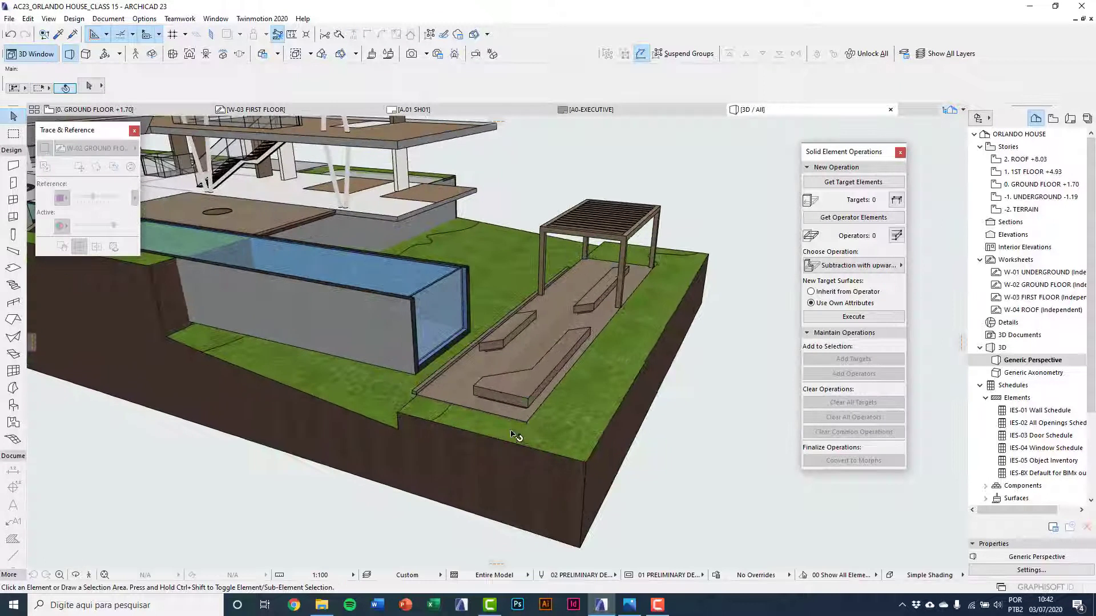
{"action": "middle_click_drag", "start_coordinate": [551, 424], "coordinate": [495, 425]}
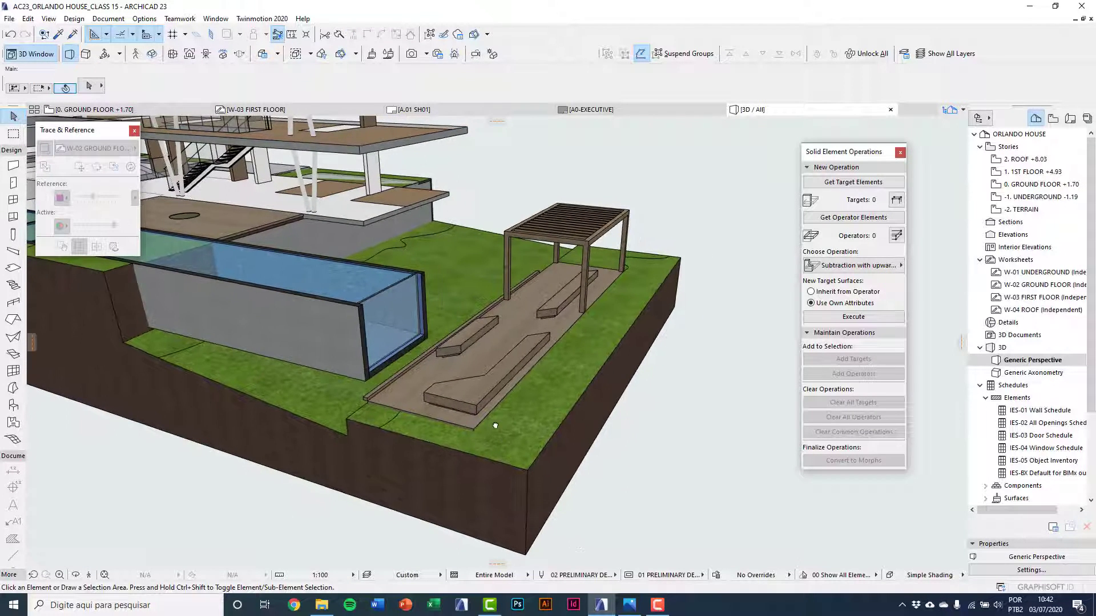
{"action": "left_click", "coordinate": [526, 437]}
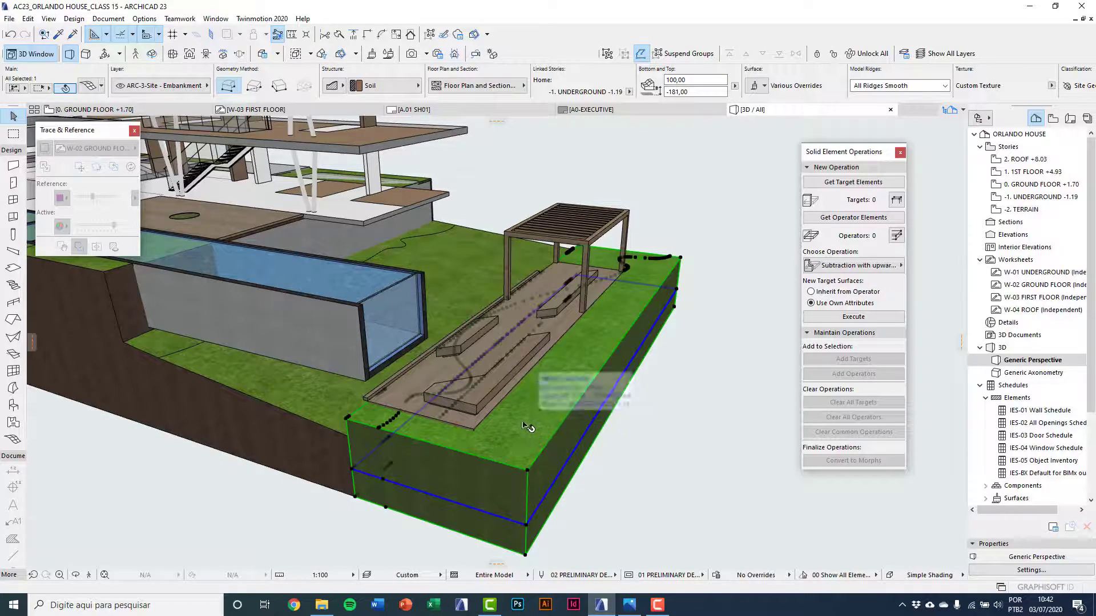
{"action": "key", "text": "Escape"}
{"action": "middle_click_drag", "start_coordinate": [501, 301], "coordinate": [426, 290], "text": "shift"}
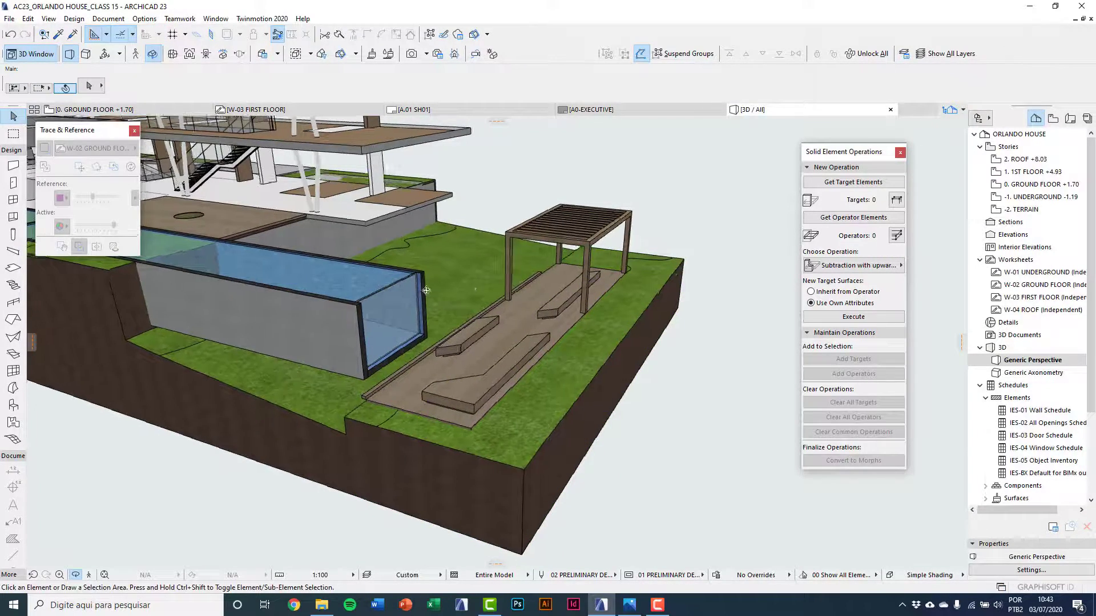
{"action": "scroll", "coordinate": [426, 291], "scroll_direction": "up", "scroll_amount": 5}
{"action": "left_click", "coordinate": [430, 312]}
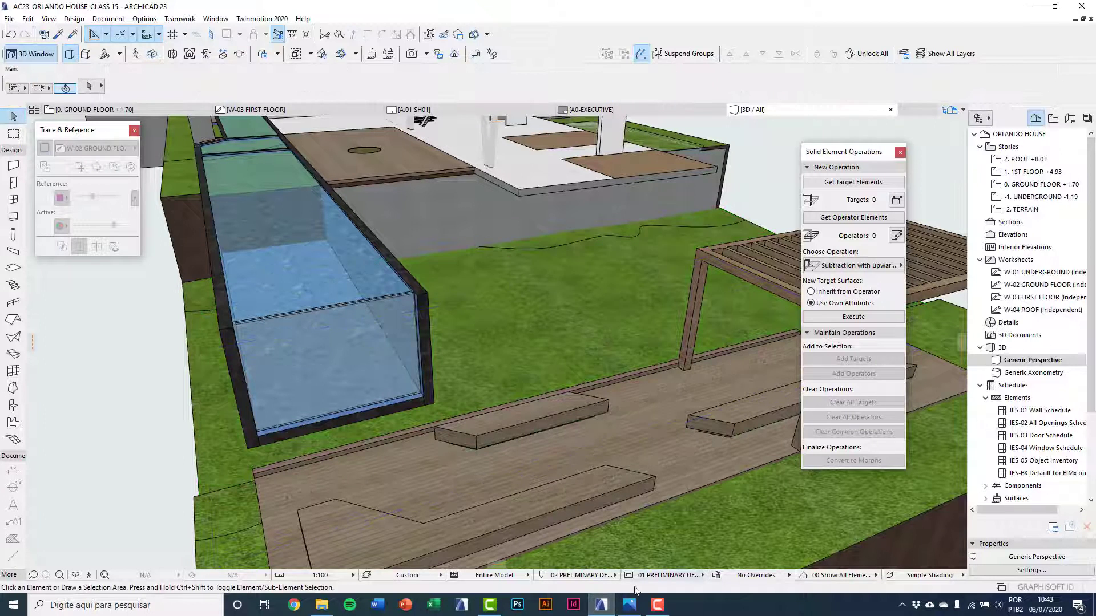
{"action": "left_click", "coordinate": [629, 605]}
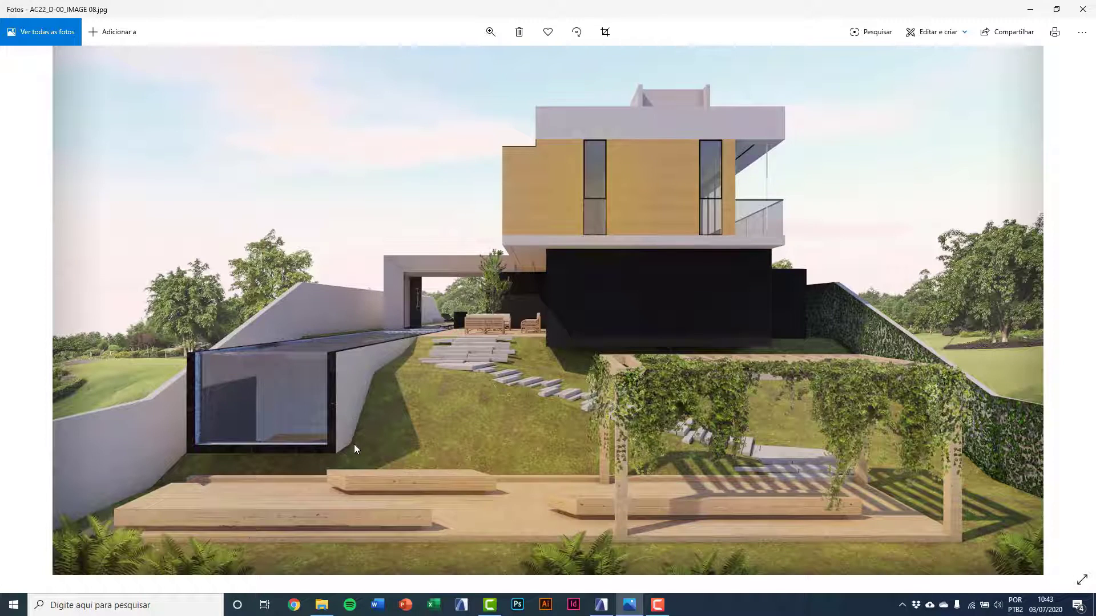
{"action": "left_click", "coordinate": [601, 604]}
Open the underground story plan and turn on the W-02 GROUND FLOOR trace reference over the garden stepping path.
{"action": "left_click", "coordinate": [1041, 200]}
{"action": "double_click", "coordinate": [1042, 200]}
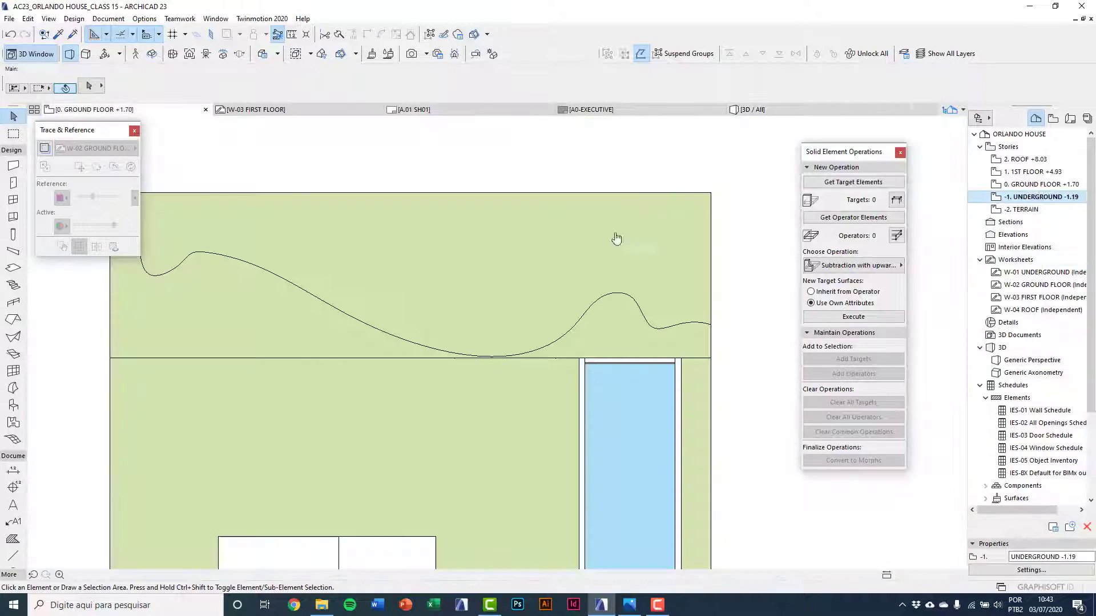
{"action": "scroll", "coordinate": [310, 221], "scroll_direction": "down", "scroll_amount": 3}
{"action": "middle_click_drag", "start_coordinate": [316, 226], "coordinate": [299, 213]}
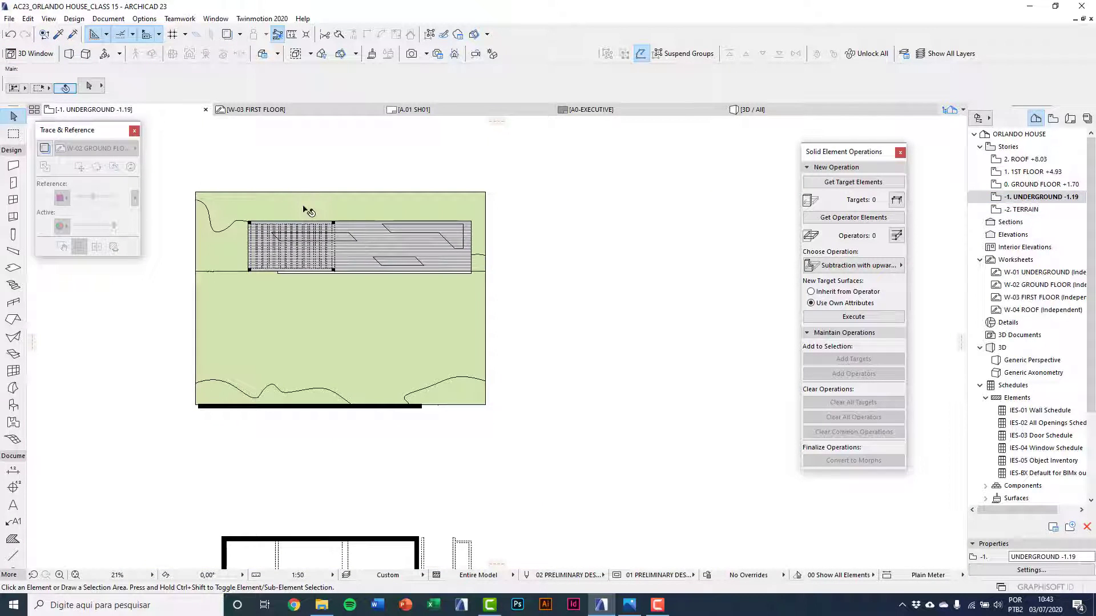
{"action": "left_click", "coordinate": [47, 149]}
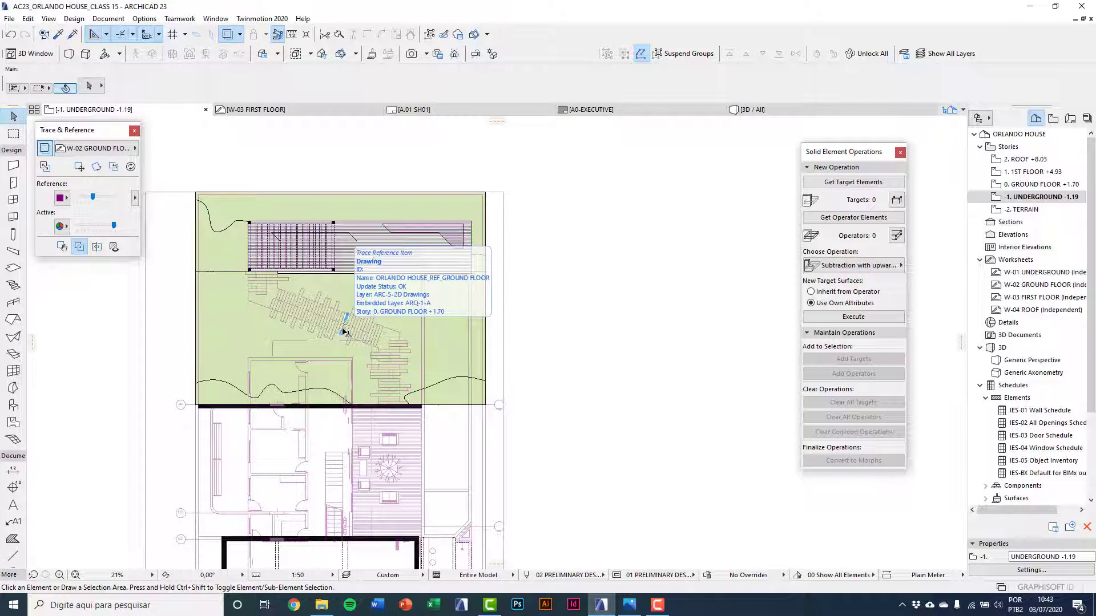
{"action": "scroll", "coordinate": [299, 318], "scroll_direction": "up", "scroll_amount": 3}
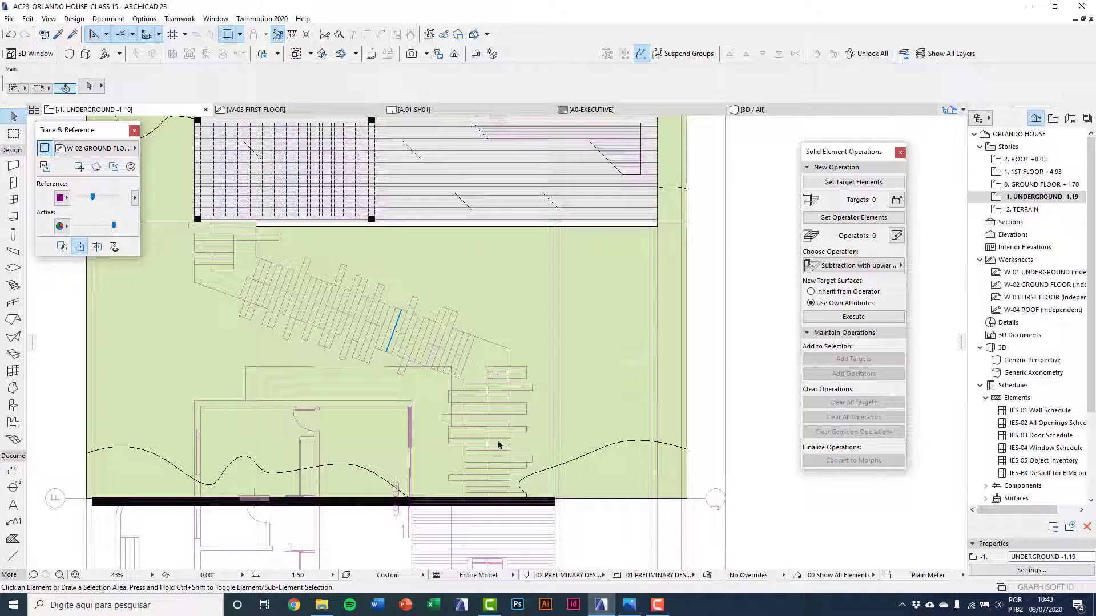
{"action": "middle_click_drag", "start_coordinate": [517, 443], "coordinate": [457, 442]}
Split the embankment mesh between deck and house along a vertical line at the black wall's end, keeping the stepping-path side selected.
{"action": "left_click", "coordinate": [339, 35]}
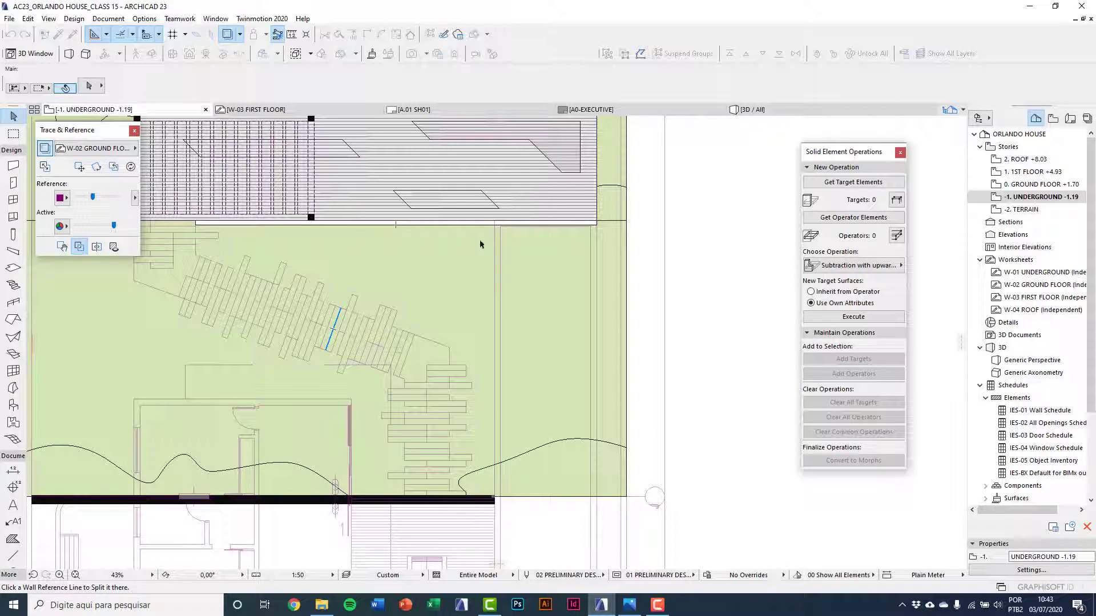
{"action": "key", "text": "Escape"}
{"action": "left_click", "coordinate": [461, 252]}
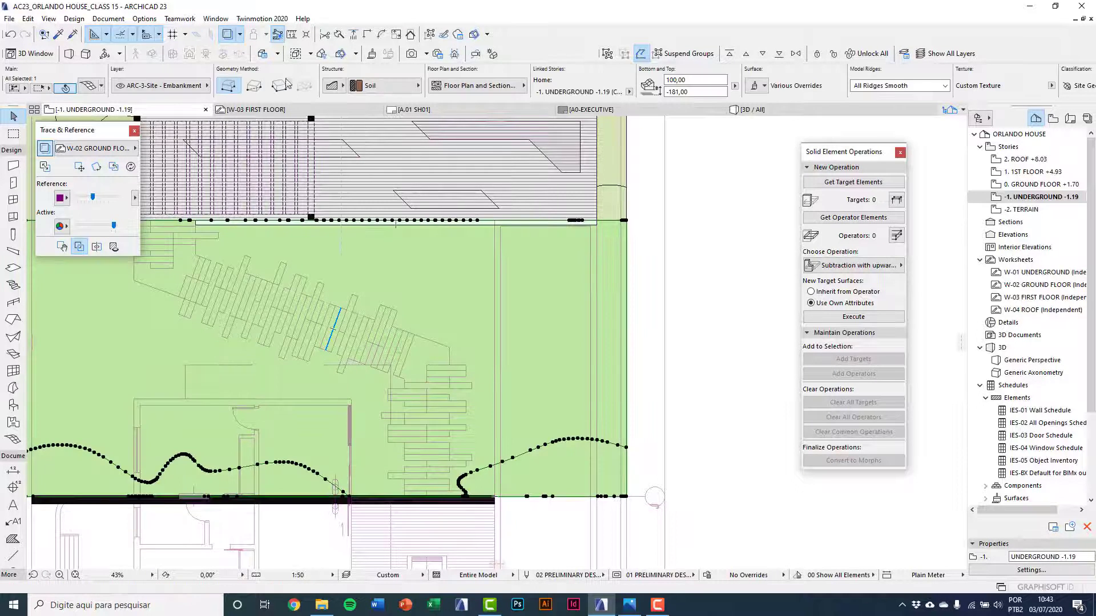
{"action": "left_click", "coordinate": [339, 36]}
{"action": "left_click", "coordinate": [494, 224]}
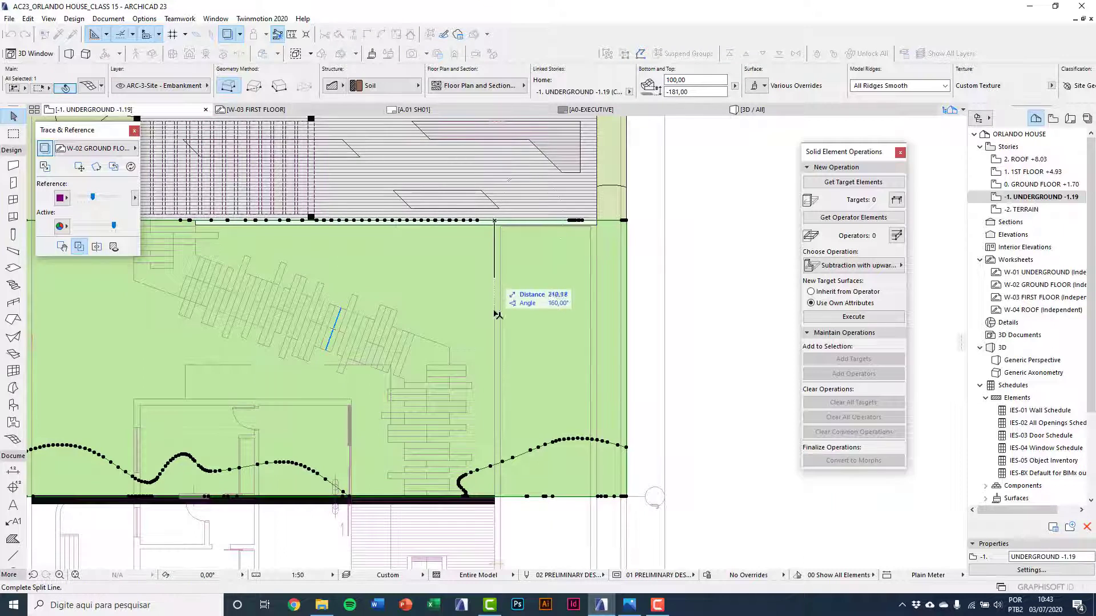
{"action": "left_click", "coordinate": [494, 362]}
{"action": "left_click", "coordinate": [457, 325]}
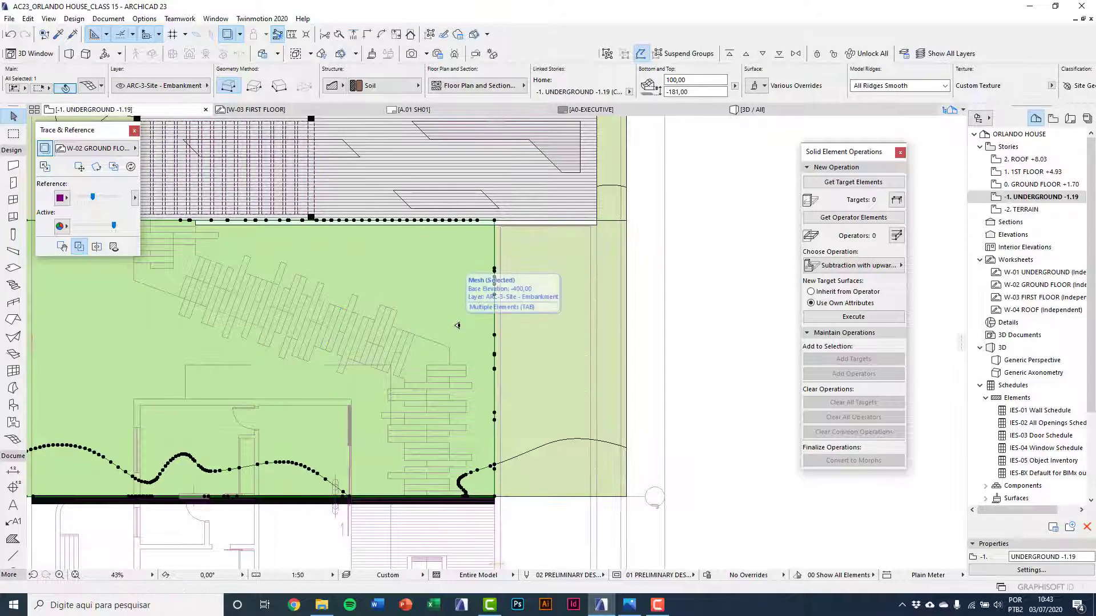
Split the selected embankment mesh vertically along the inner edge of the straight stepping path, keeping the strip beside the wall's end selected.
{"action": "scroll", "coordinate": [449, 359], "scroll_direction": "up", "scroll_amount": 3}
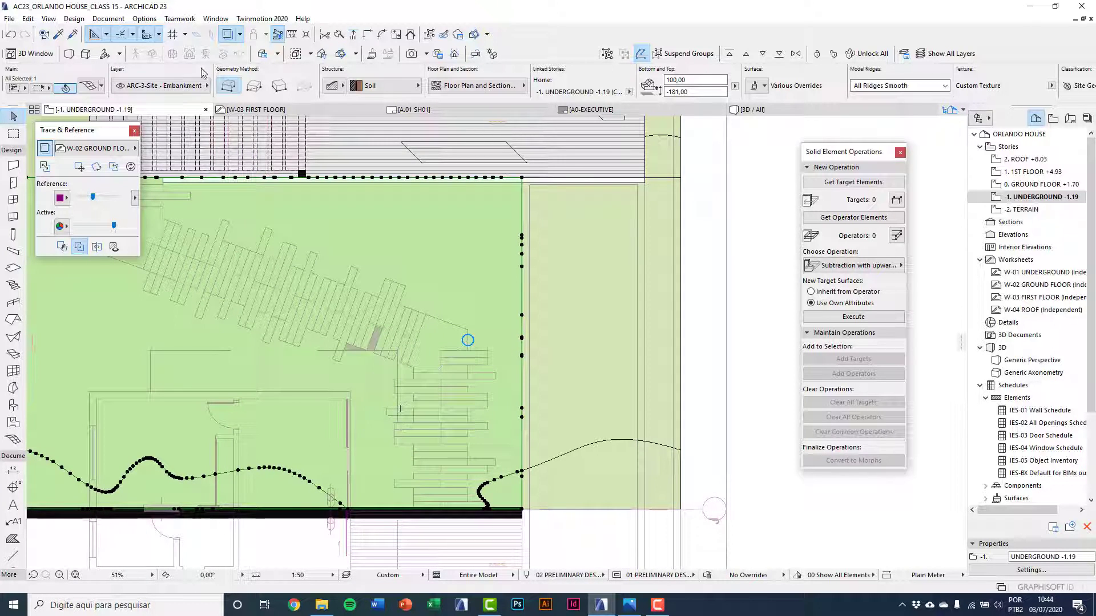
{"action": "left_click", "coordinate": [340, 35]}
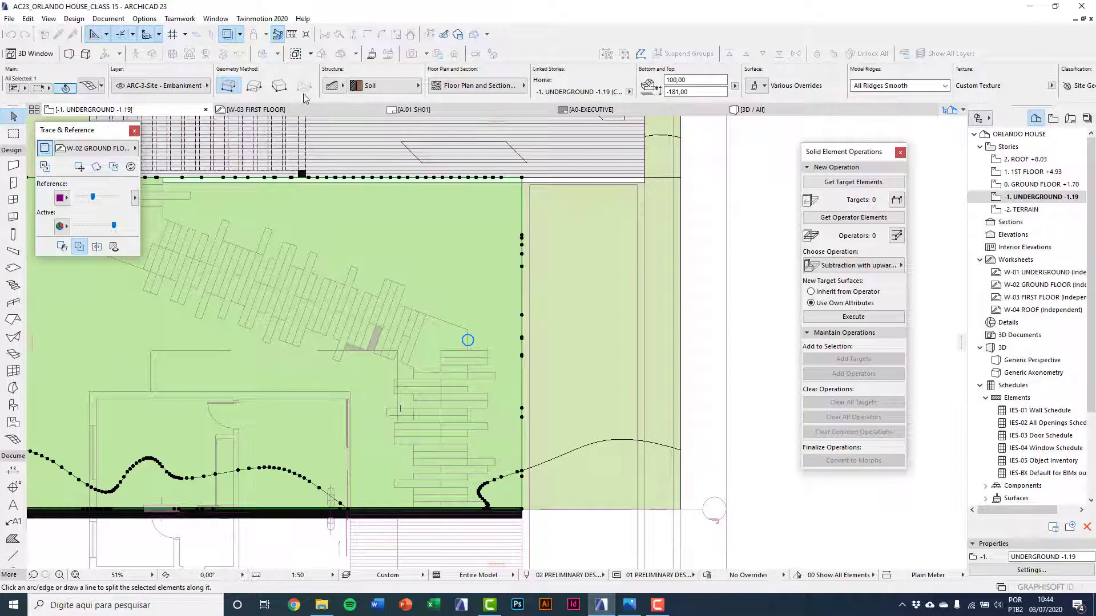
{"action": "left_click", "coordinate": [413, 509]}
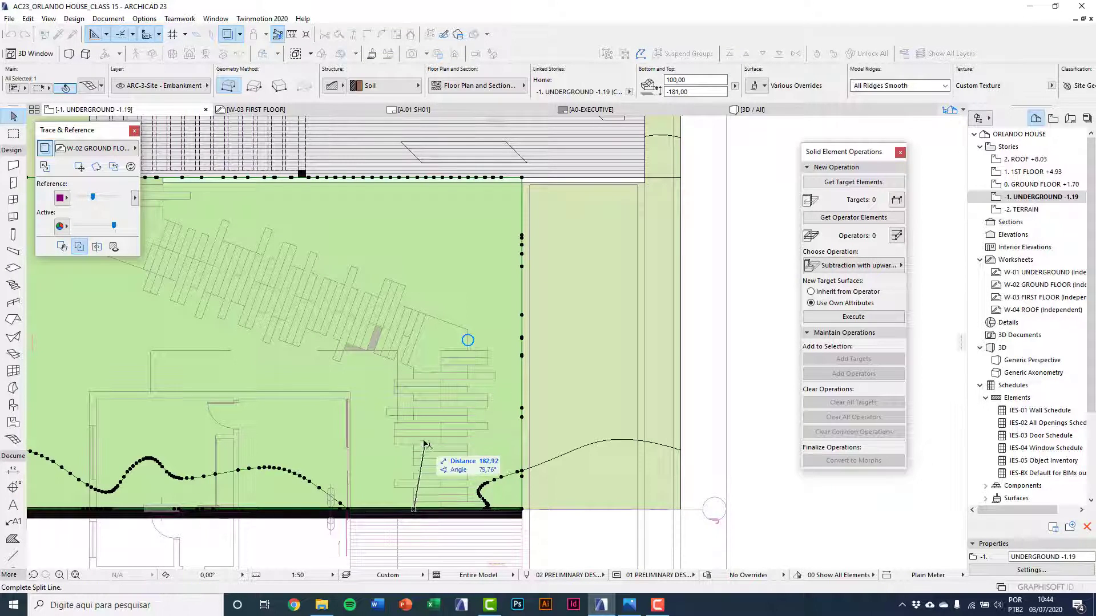
{"action": "left_click", "coordinate": [413, 308]}
{"action": "left_click", "coordinate": [452, 278]}
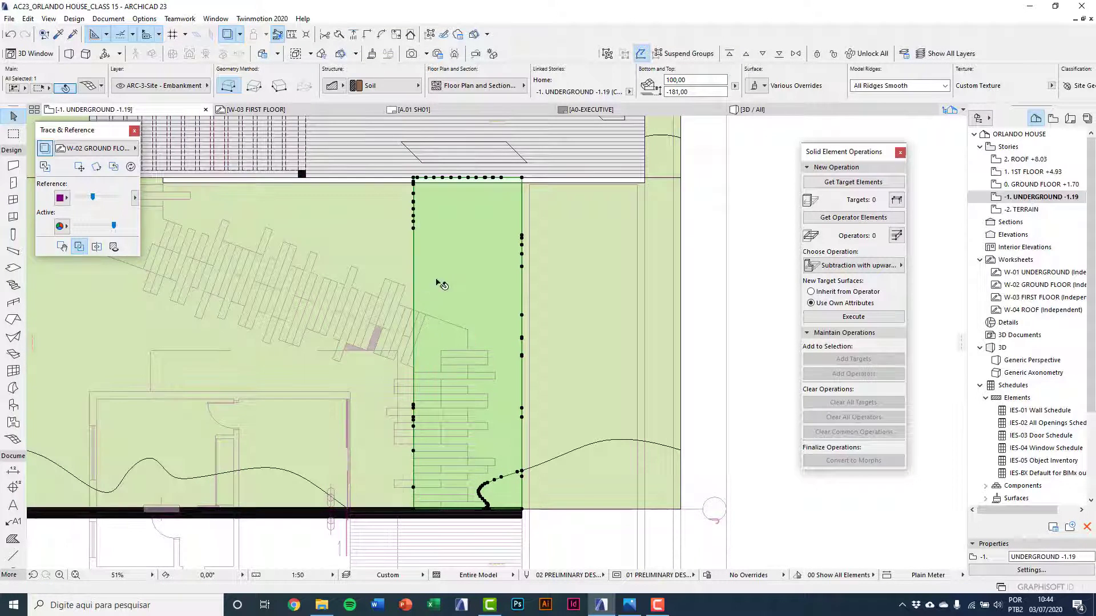
Split the larger embankment piece along the deck-side edge of the diagonal stepping path, keeping the part next to the deck selected.
{"action": "scroll", "coordinate": [393, 290], "scroll_direction": "up", "scroll_amount": 2}
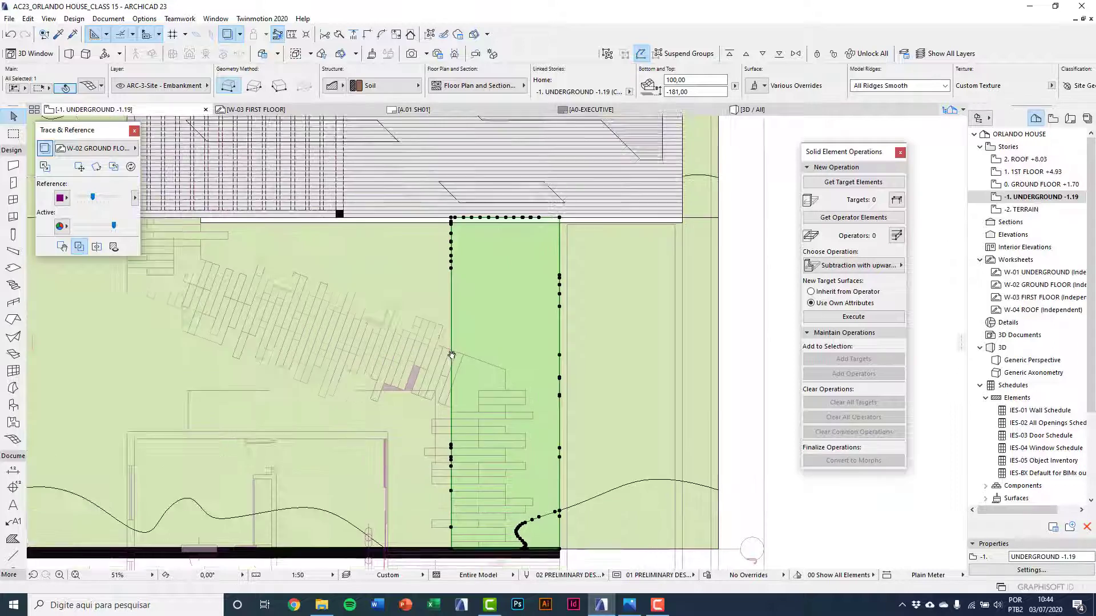
{"action": "scroll", "coordinate": [391, 296], "scroll_direction": "up", "scroll_amount": 2}
{"action": "middle_click_drag", "start_coordinate": [384, 362], "coordinate": [428, 364]}
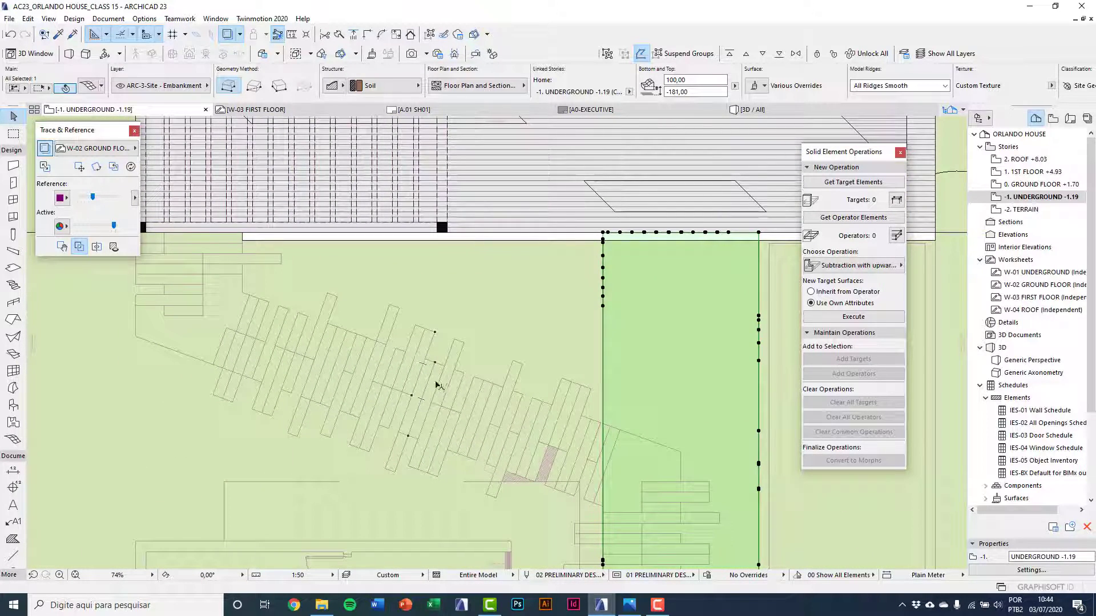
{"action": "middle_click_drag", "start_coordinate": [453, 354], "coordinate": [523, 277]}
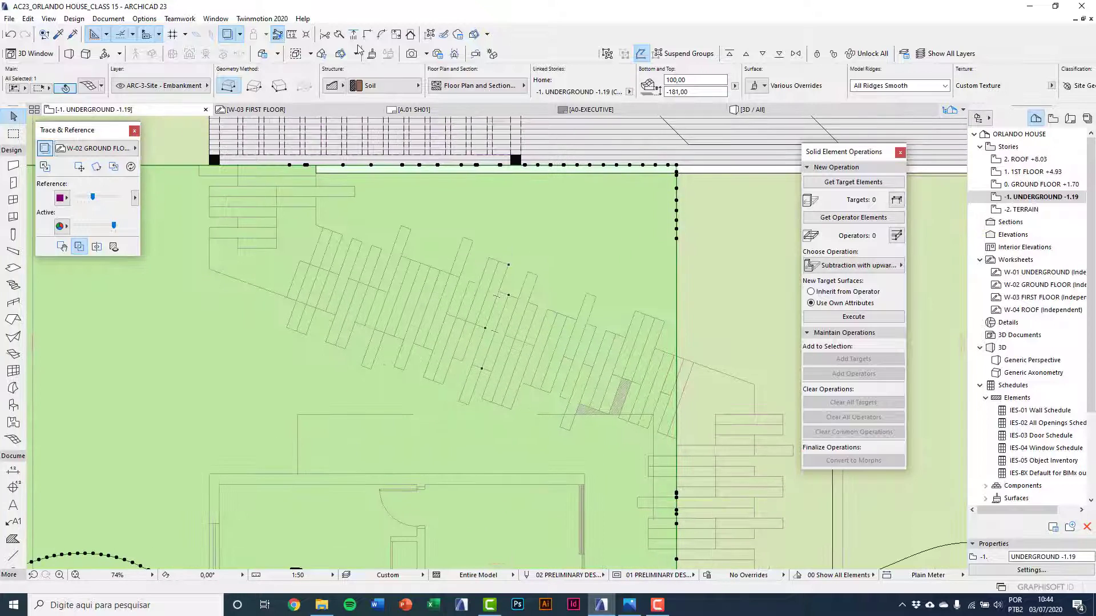
{"action": "left_click", "coordinate": [339, 37]}
{"action": "scroll", "coordinate": [516, 273], "scroll_direction": "up", "scroll_amount": 4}
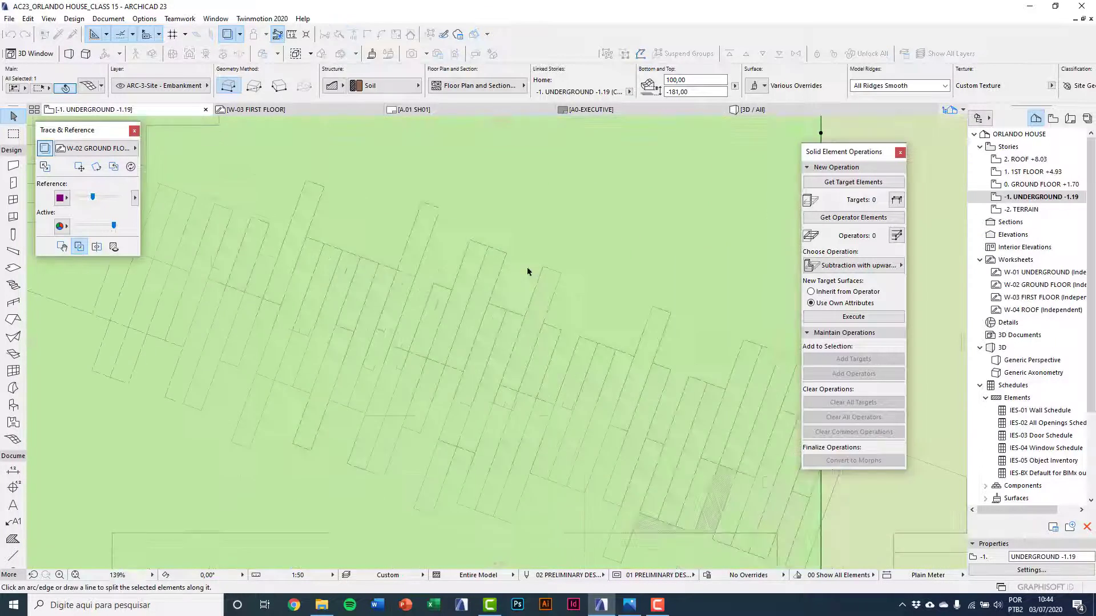
{"action": "left_click", "coordinate": [566, 273]}
{"action": "left_click", "coordinate": [475, 239]}
{"action": "left_click", "coordinate": [501, 229]}
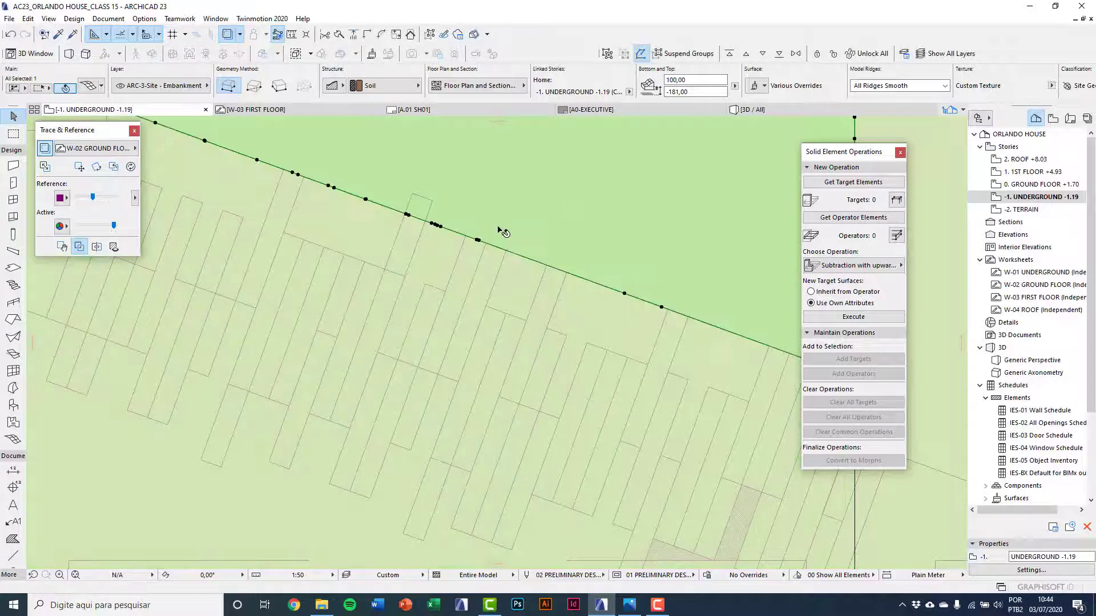
Split the remaining embankment piece along the house-side edge of the diagonal stepping path and clear the selection.
{"action": "scroll", "coordinate": [501, 231], "scroll_direction": "down", "scroll_amount": 5}
{"action": "left_click", "coordinate": [338, 349]}
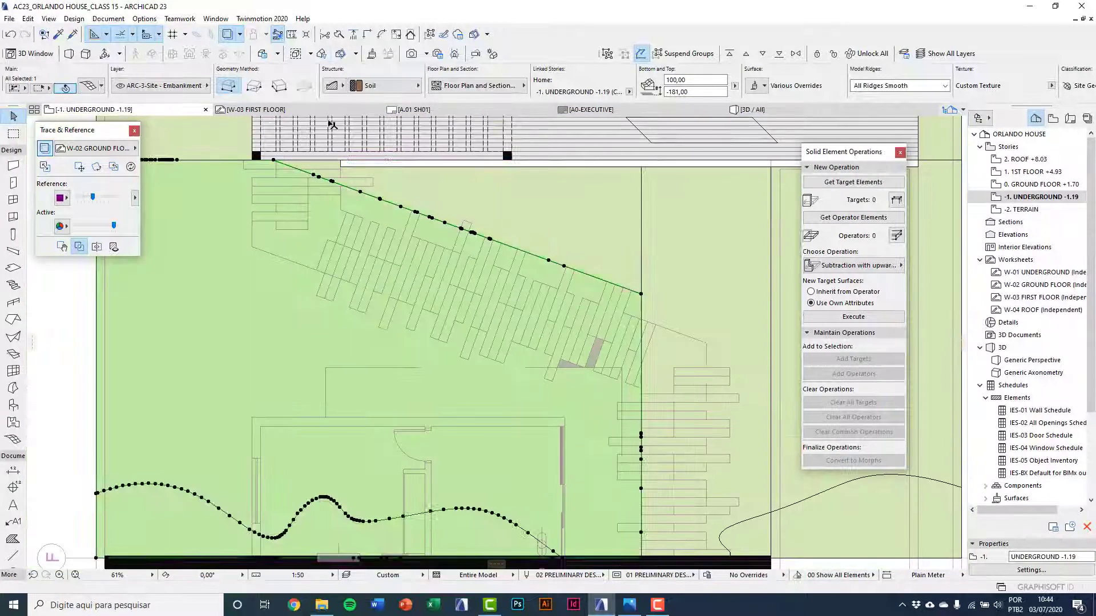
{"action": "left_click", "coordinate": [339, 36]}
{"action": "scroll", "coordinate": [354, 315], "scroll_direction": "up", "scroll_amount": 4}
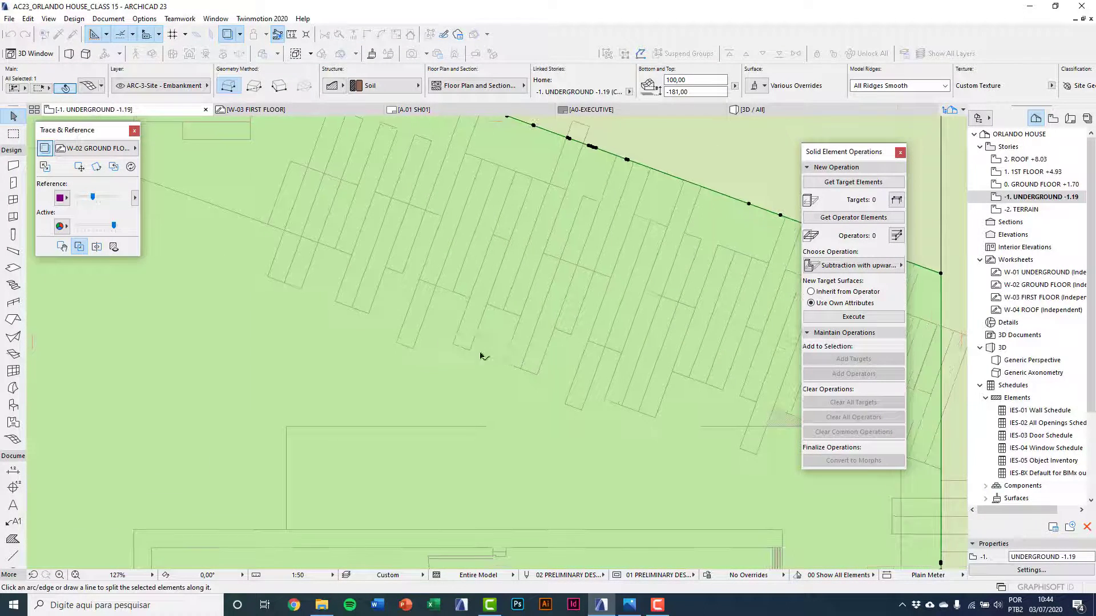
{"action": "left_click", "coordinate": [537, 377]}
{"action": "left_click", "coordinate": [335, 306]}
{"action": "left_click", "coordinate": [329, 342]}
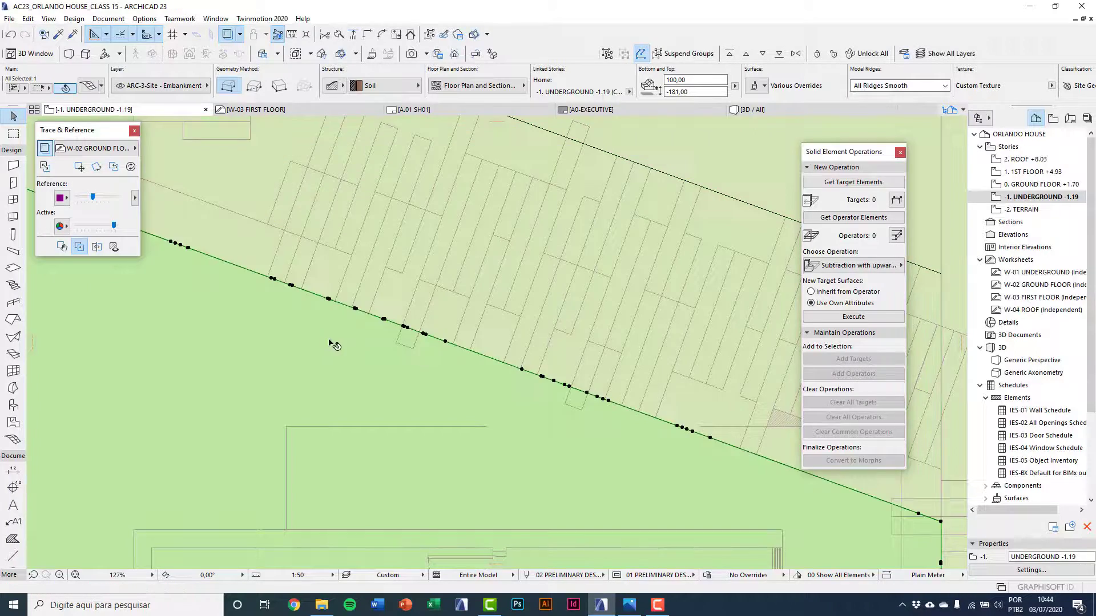
{"action": "scroll", "coordinate": [334, 346], "scroll_direction": "down", "scroll_amount": 8}
{"action": "middle_click_drag", "start_coordinate": [389, 360], "coordinate": [369, 385]}
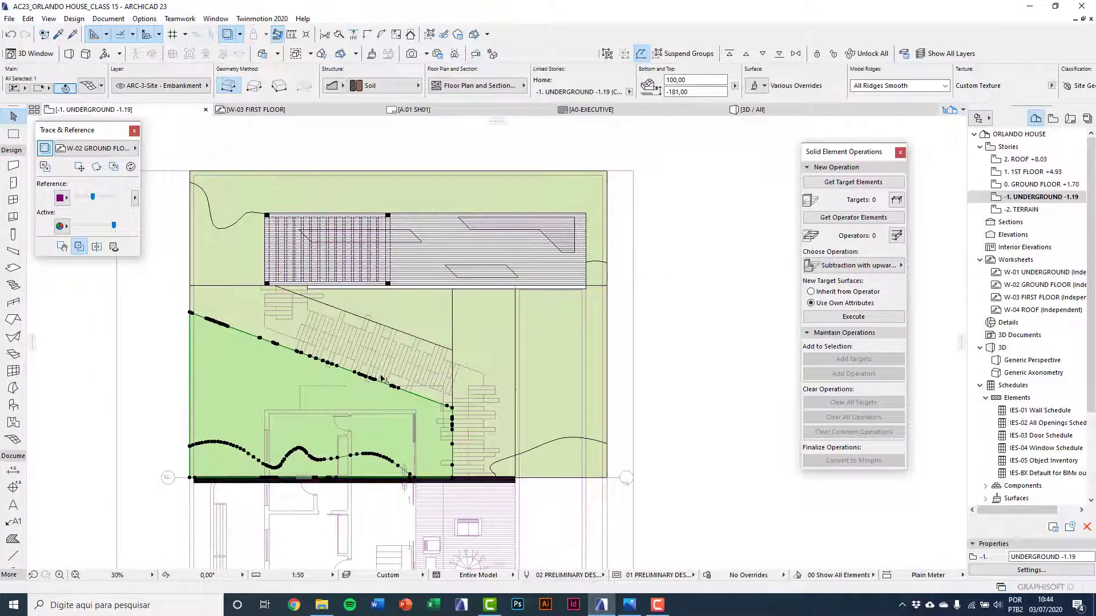
{"action": "key", "text": "Escape"}
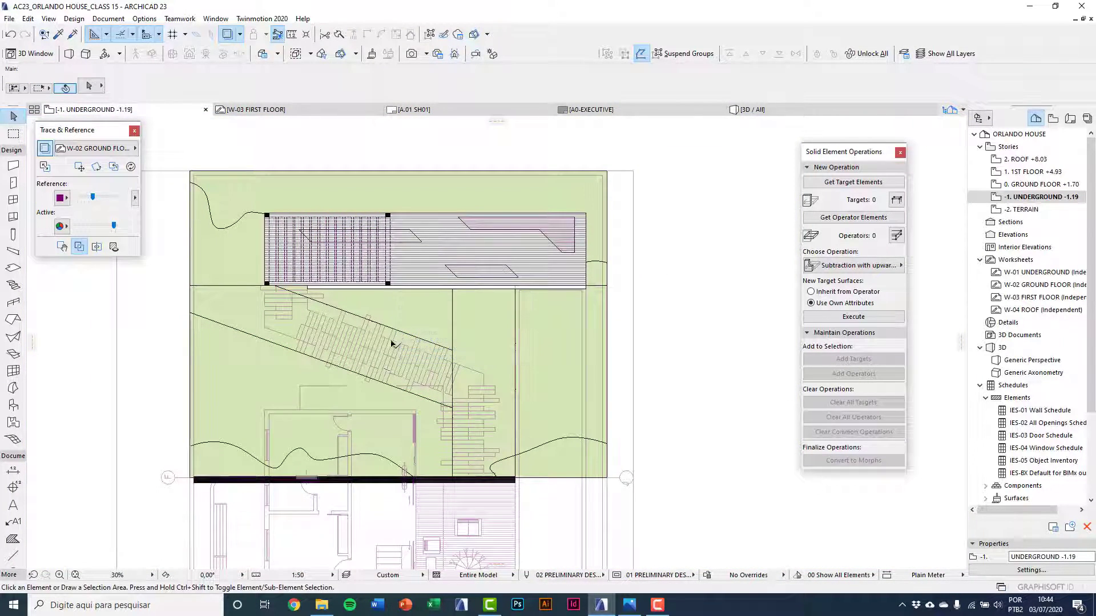
Delete the outer side embankment mesh that lies between the straight stepping path strip and the lot boundary.
{"action": "left_click", "coordinate": [421, 318]}
{"action": "scroll", "coordinate": [422, 351], "scroll_direction": "up", "scroll_amount": 3}
{"action": "scroll", "coordinate": [423, 352], "scroll_direction": "up", "scroll_amount": 1}
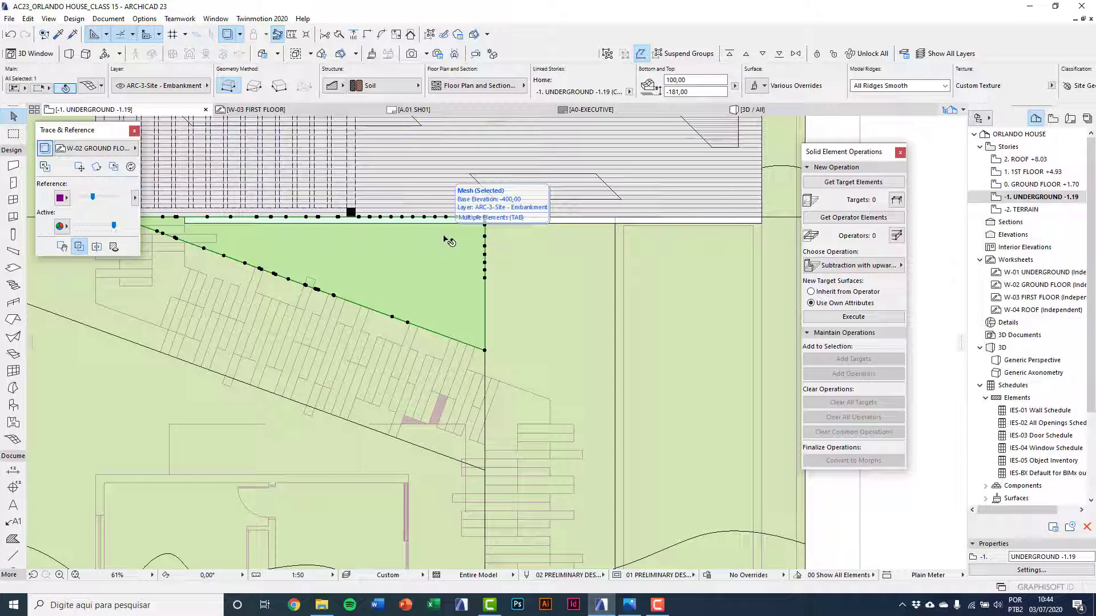
{"action": "scroll", "coordinate": [337, 281], "scroll_direction": "down", "scroll_amount": 4}
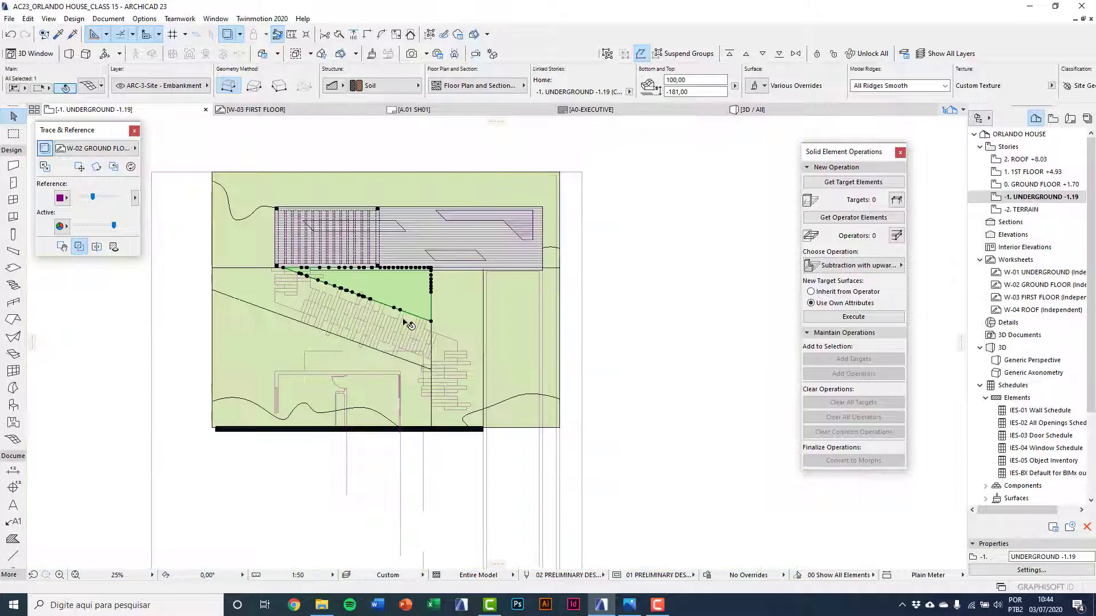
{"action": "scroll", "coordinate": [480, 334], "scroll_direction": "up", "scroll_amount": 1}
{"action": "middle_click_drag", "start_coordinate": [535, 336], "coordinate": [482, 331]}
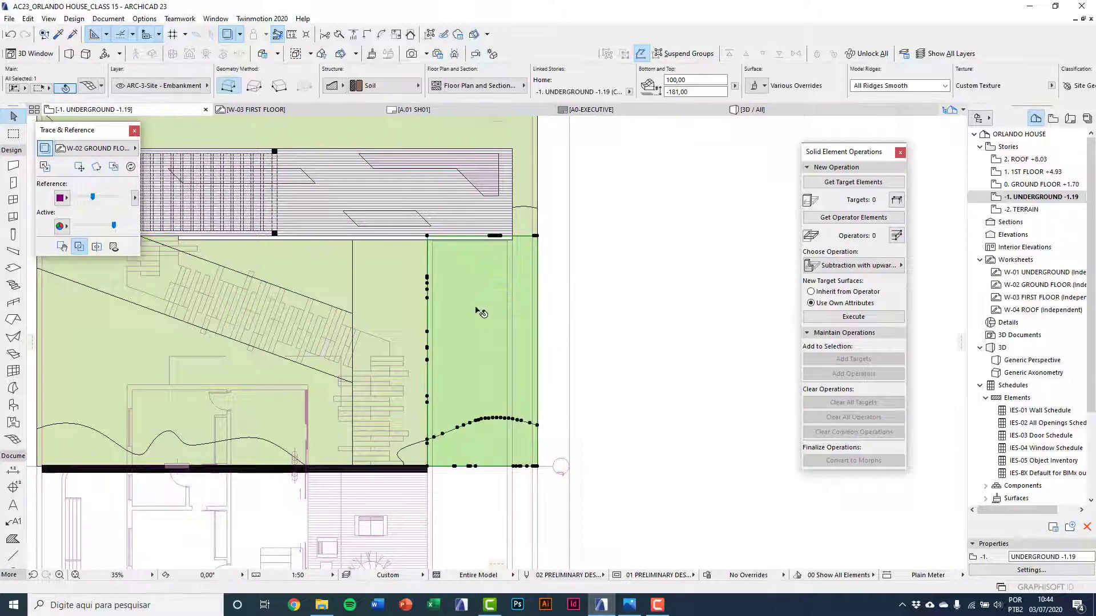
{"action": "left_click", "coordinate": [479, 314]}
{"action": "middle_click_drag", "start_coordinate": [485, 325], "coordinate": [470, 322]}
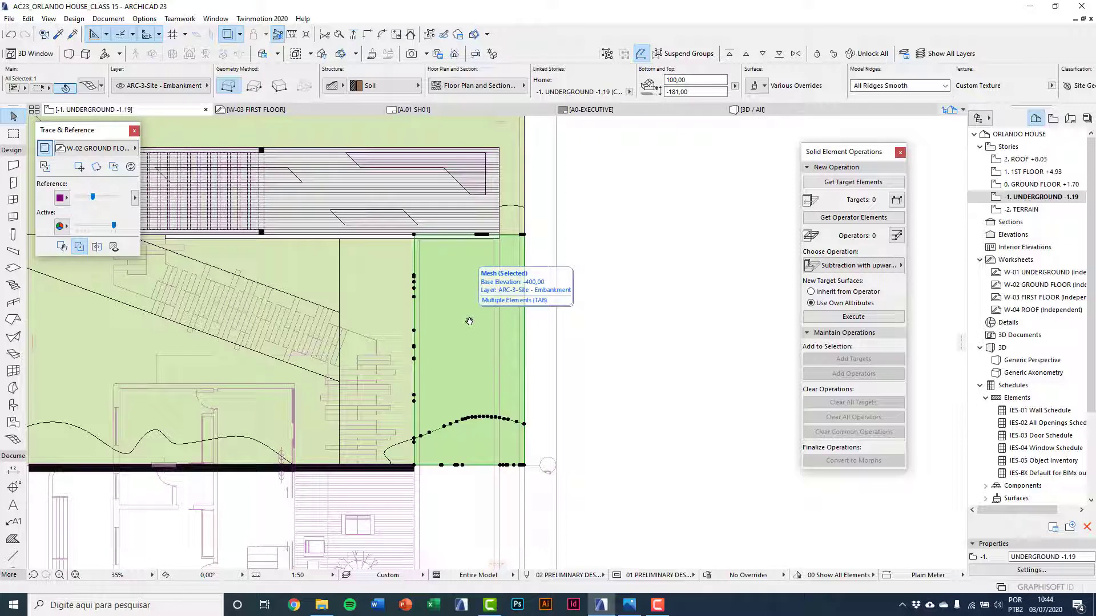
{"action": "key", "text": "Delete"}
{"action": "middle_click_drag", "start_coordinate": [469, 321], "coordinate": [462, 325]}
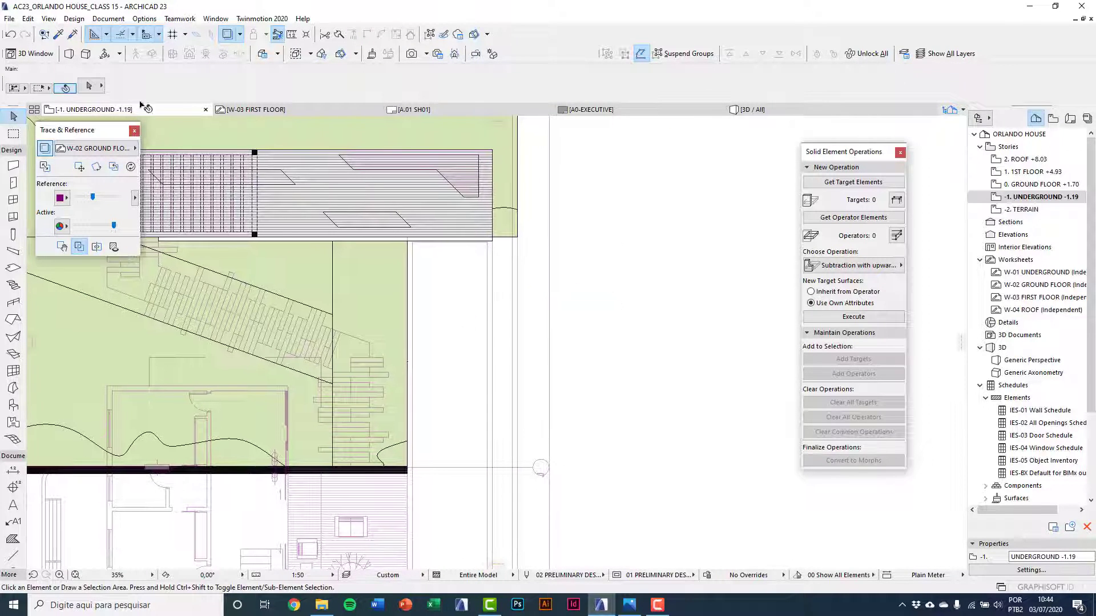
Pick up the embankment mesh's settings and draw a rectangular mesh from the lot-boundary corner beside the deck to the black wall's end.
{"action": "left_click", "coordinate": [59, 34]}
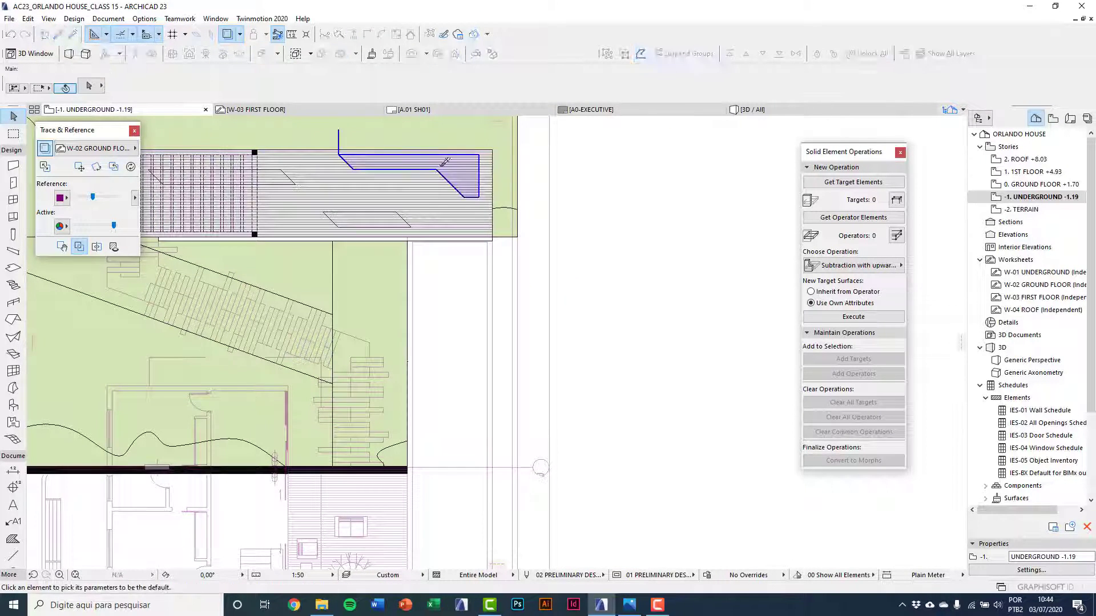
{"action": "left_click", "coordinate": [374, 288]}
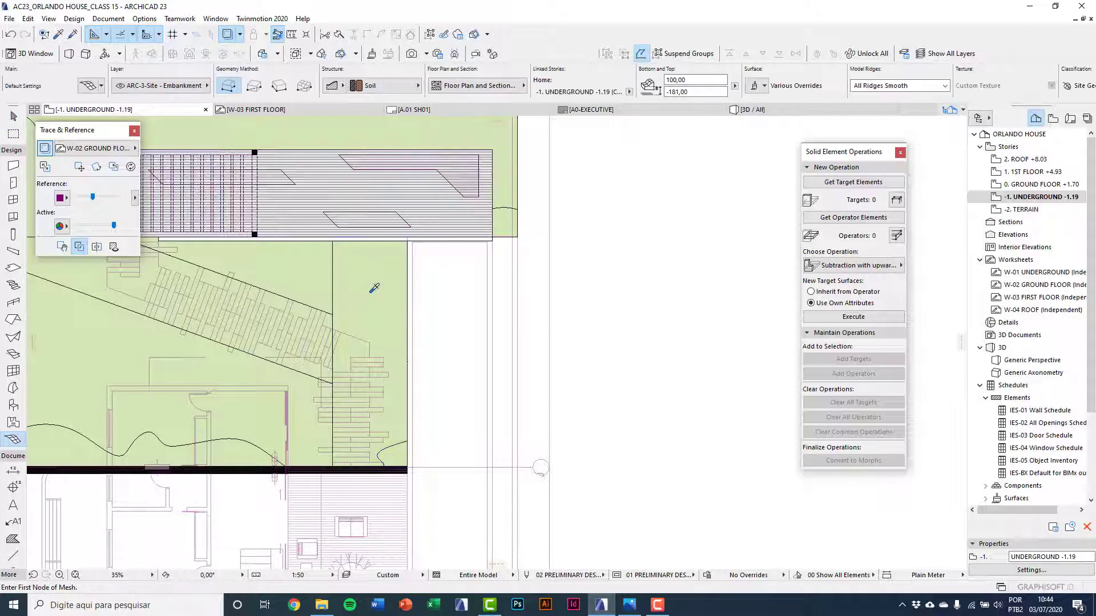
{"action": "middle_click_drag", "start_coordinate": [411, 330], "coordinate": [383, 336]}
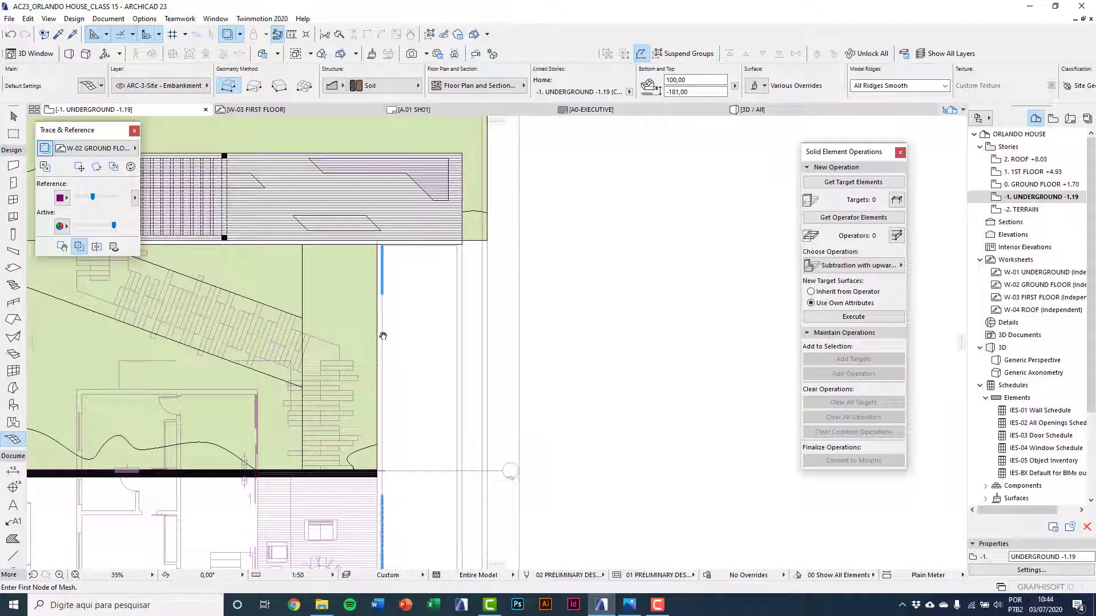
{"action": "scroll", "coordinate": [381, 340], "scroll_direction": "up", "scroll_amount": 2}
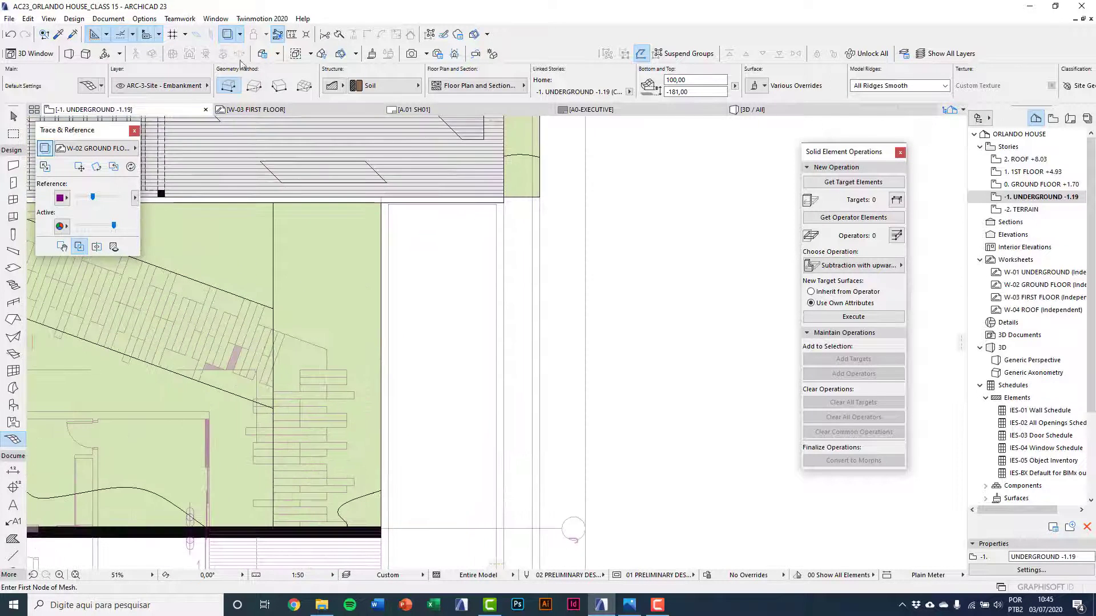
{"action": "left_click", "coordinate": [254, 85]}
{"action": "left_click", "coordinate": [541, 195]}
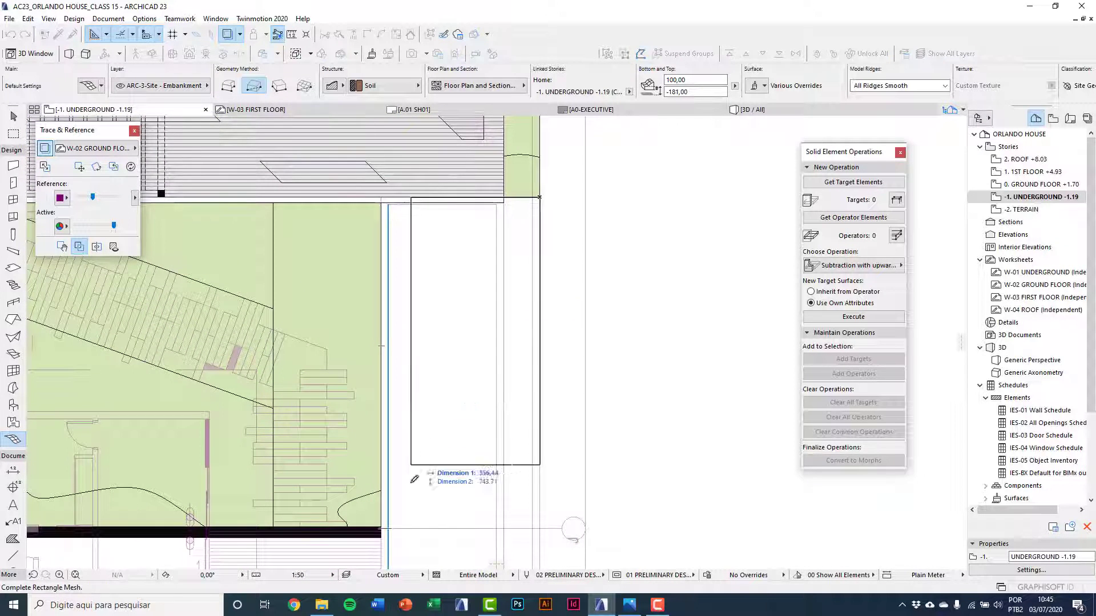
{"action": "scroll", "coordinate": [409, 490], "scroll_direction": "up", "scroll_amount": 2}
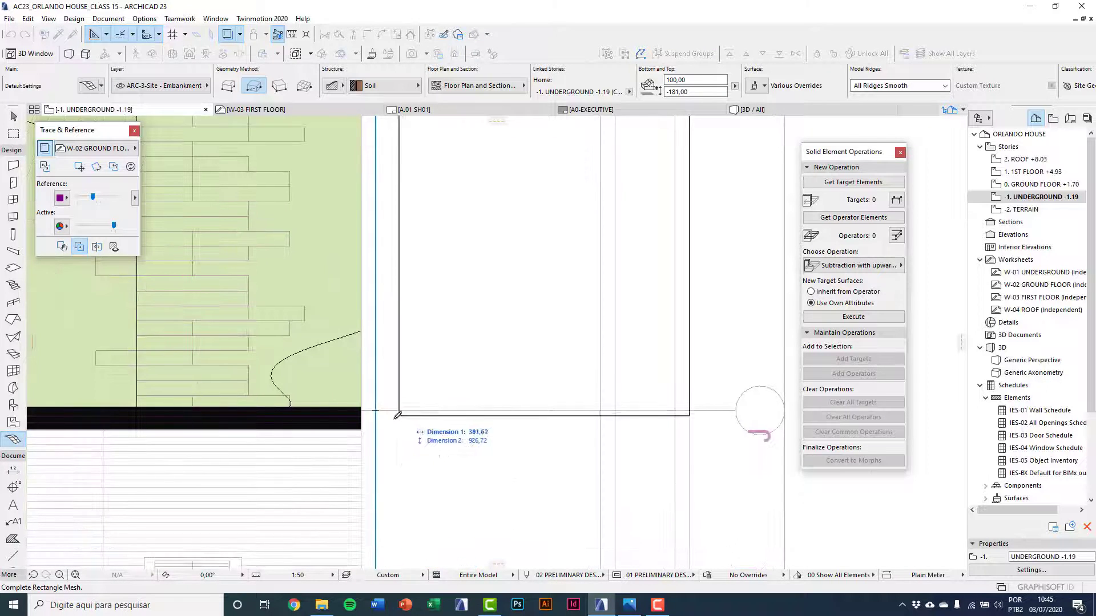
{"action": "scroll", "coordinate": [394, 419], "scroll_direction": "up", "scroll_amount": 5}
{"action": "left_click", "coordinate": [313, 399]}
{"action": "scroll", "coordinate": [403, 465], "scroll_direction": "down", "scroll_amount": 8}
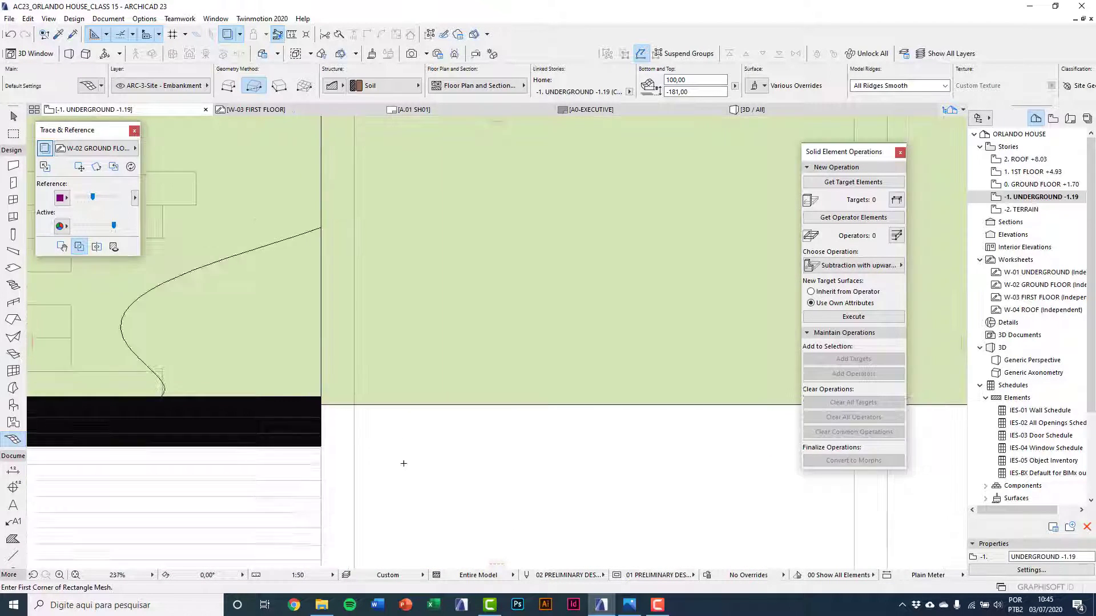
{"action": "key", "text": "Escape"}
Delete the narrow embankment strip mesh lying under the straight stepping path.
{"action": "left_click", "coordinate": [375, 280]}
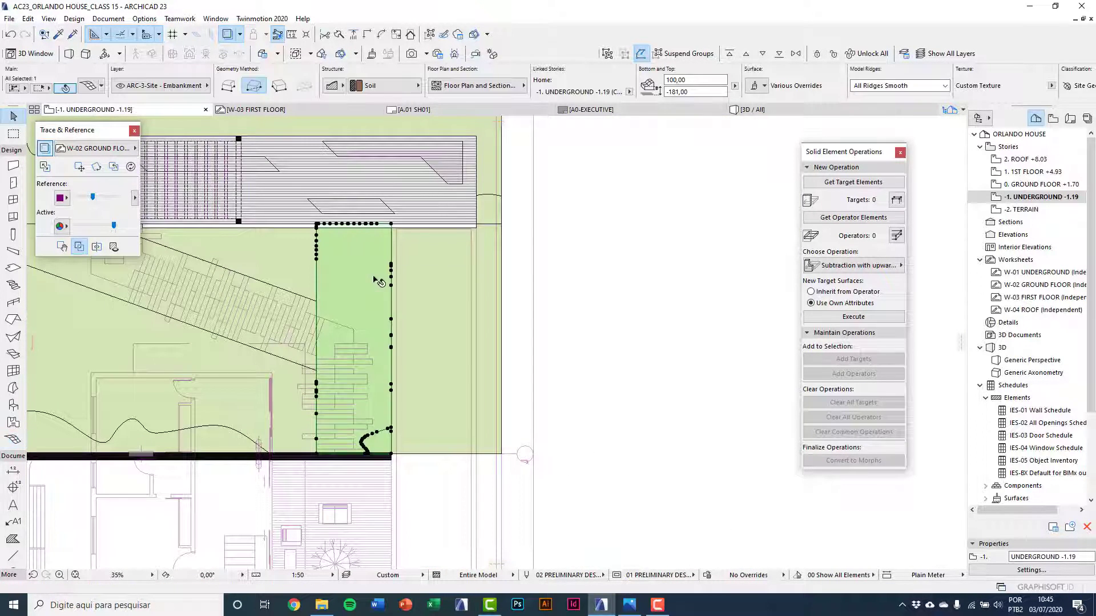
{"action": "middle_click_drag", "start_coordinate": [377, 280], "coordinate": [404, 297]}
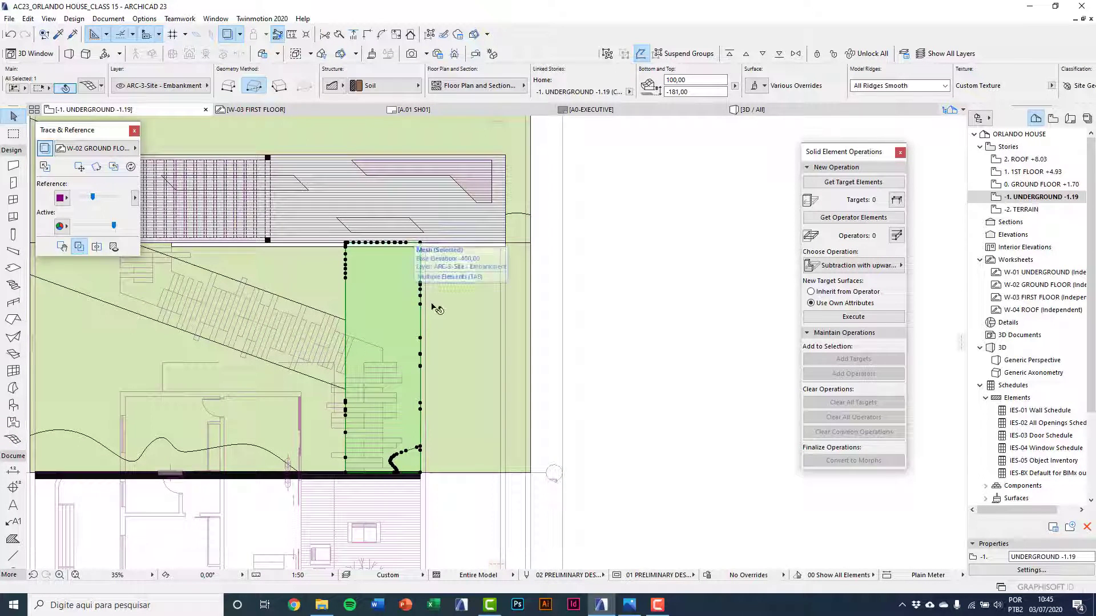
{"action": "key", "text": "Delete"}
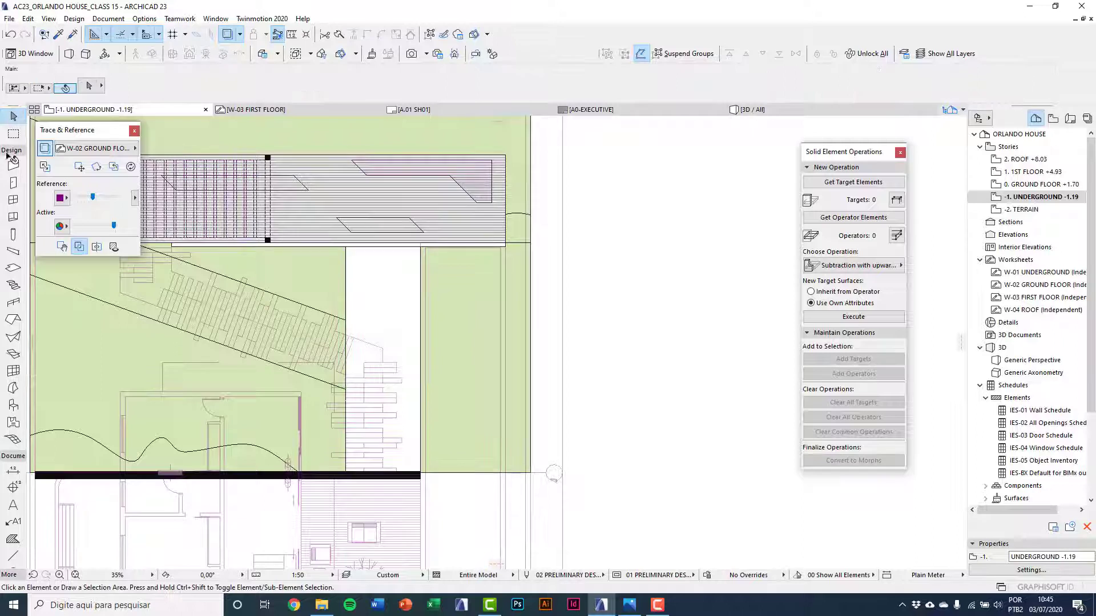
Draw a rectangular slab over the emptied straight path strip, between the deck's edge and the black wall.
{"action": "left_click", "coordinate": [12, 267]}
{"action": "scroll", "coordinate": [392, 324], "scroll_direction": "up", "scroll_amount": 3}
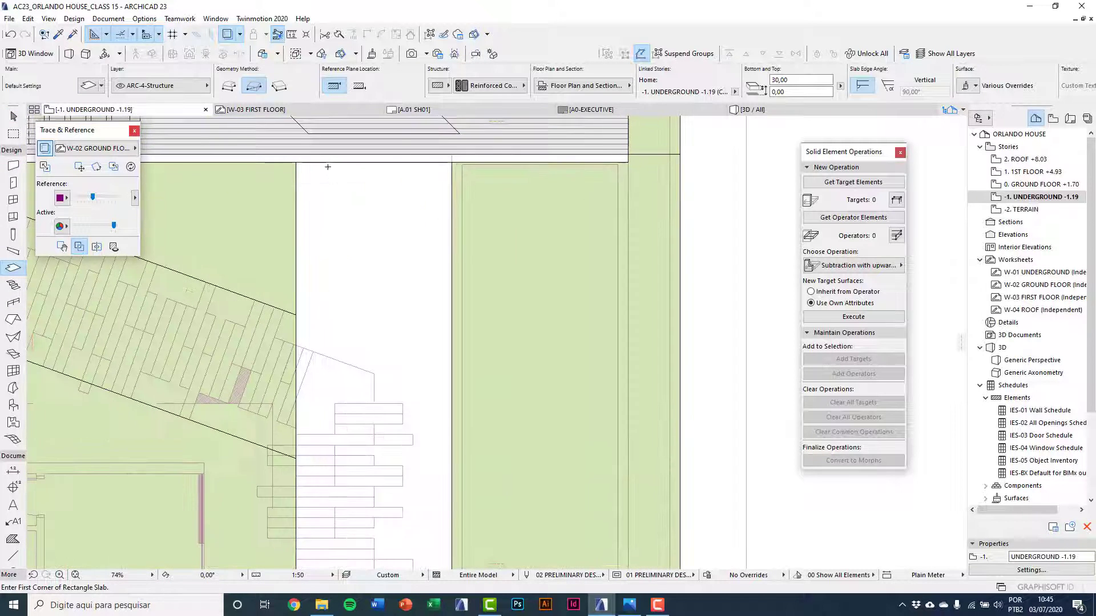
{"action": "left_click", "coordinate": [296, 163]}
{"action": "scroll", "coordinate": [399, 274], "scroll_direction": "down", "scroll_amount": 2}
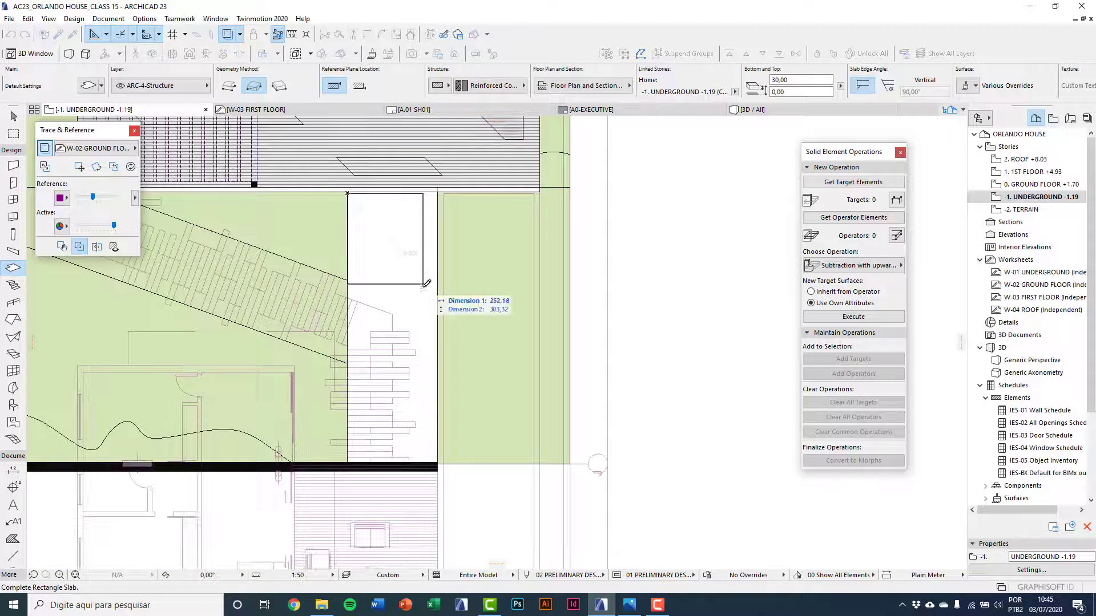
{"action": "left_click", "coordinate": [417, 347]}
{"action": "scroll", "coordinate": [337, 184], "scroll_direction": "up", "scroll_amount": 2}
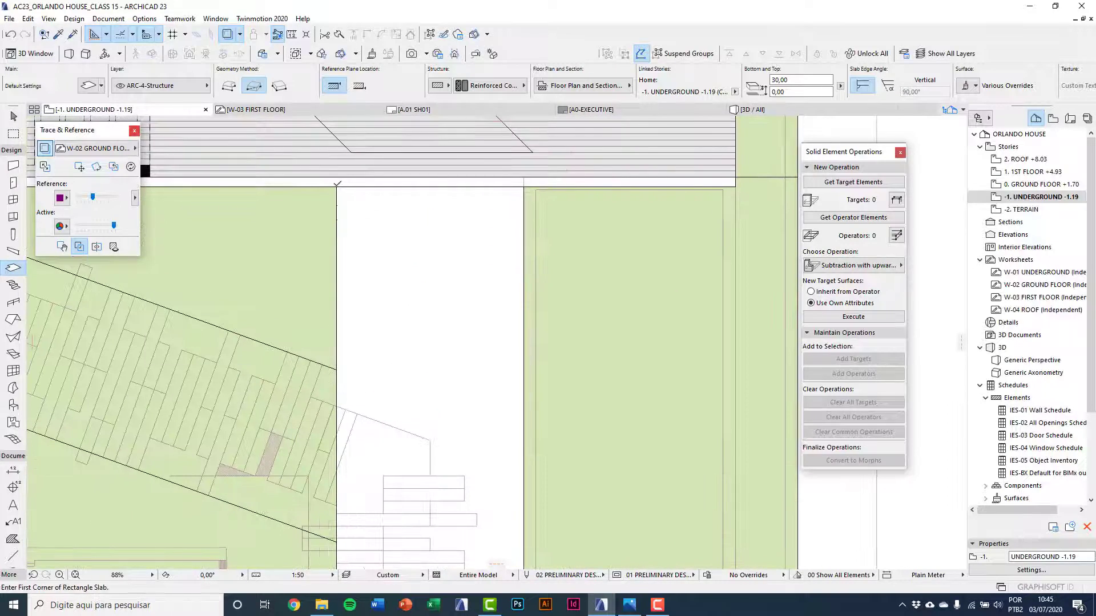
{"action": "left_click", "coordinate": [338, 183]}
{"action": "scroll", "coordinate": [426, 264], "scroll_direction": "up", "scroll_amount": 3}
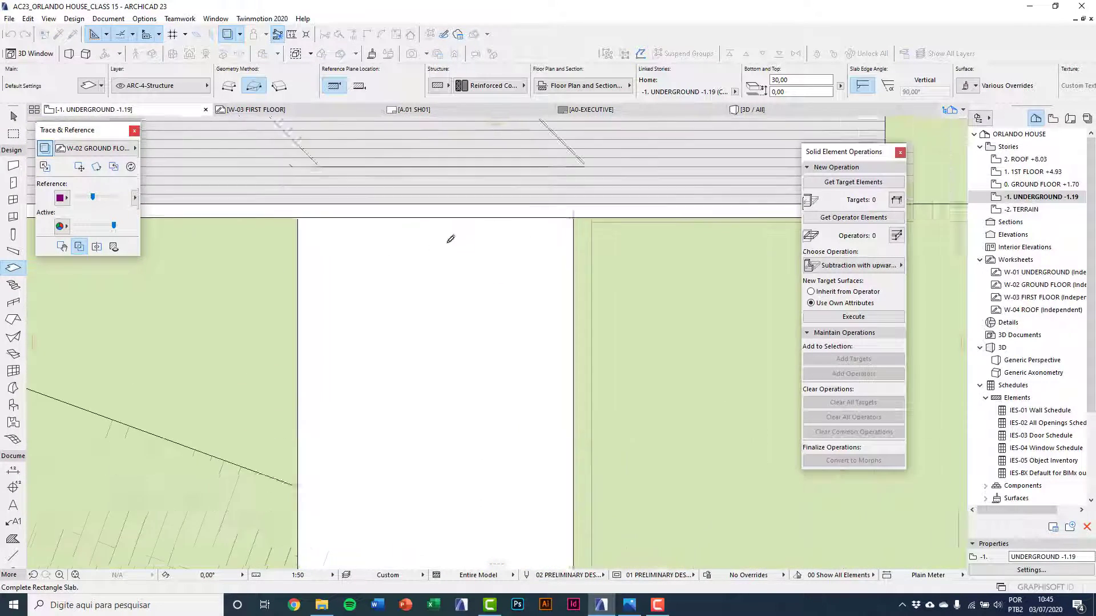
{"action": "left_click", "coordinate": [536, 209]}
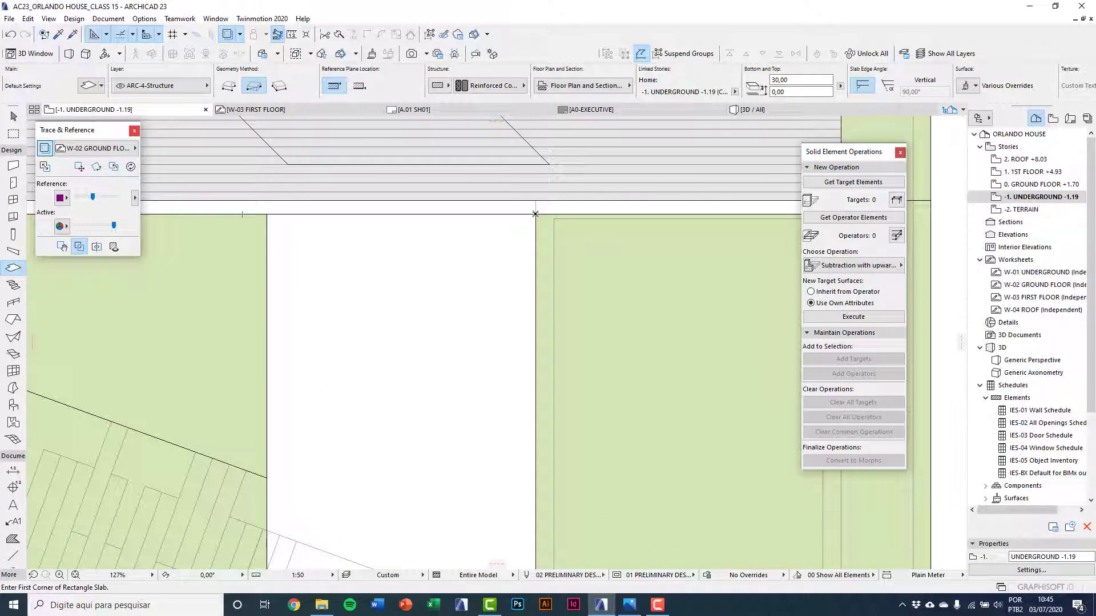
{"action": "left_click", "coordinate": [535, 214]}
{"action": "scroll", "coordinate": [434, 348], "scroll_direction": "down", "scroll_amount": 4}
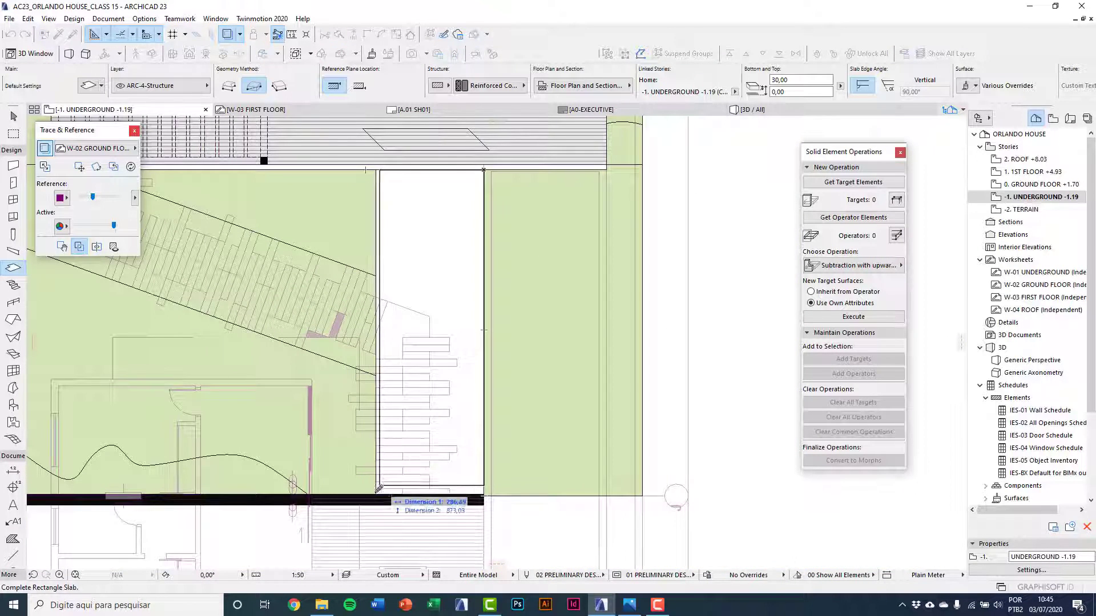
{"action": "left_click", "coordinate": [379, 488]}
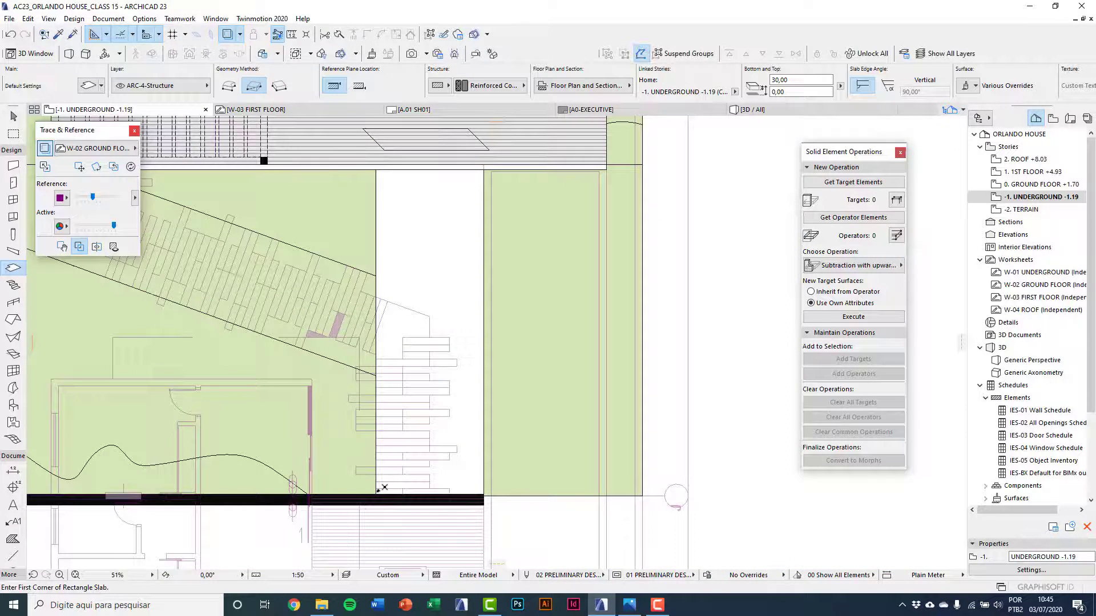
{"action": "scroll", "coordinate": [343, 337], "scroll_direction": "down", "scroll_amount": 3}
{"action": "key", "text": "Escape"}
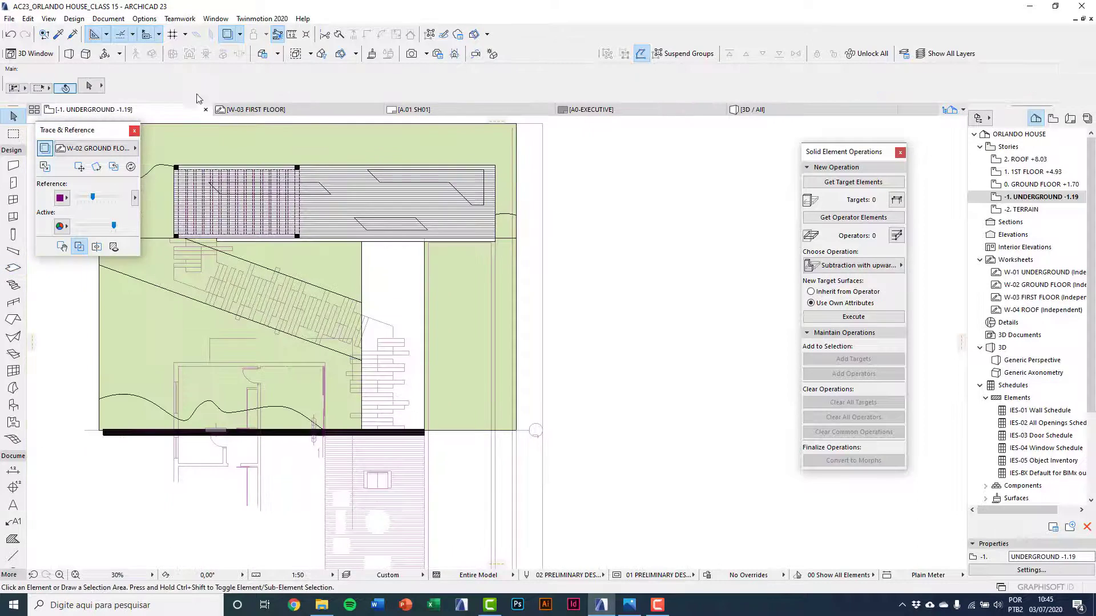
Pick up the neighbouring embankment mesh's settings and draw a rectangular mesh over the straight path strip, from the black wall to the deck.
{"action": "left_click", "coordinate": [58, 34]}
{"action": "left_click", "coordinate": [455, 293]}
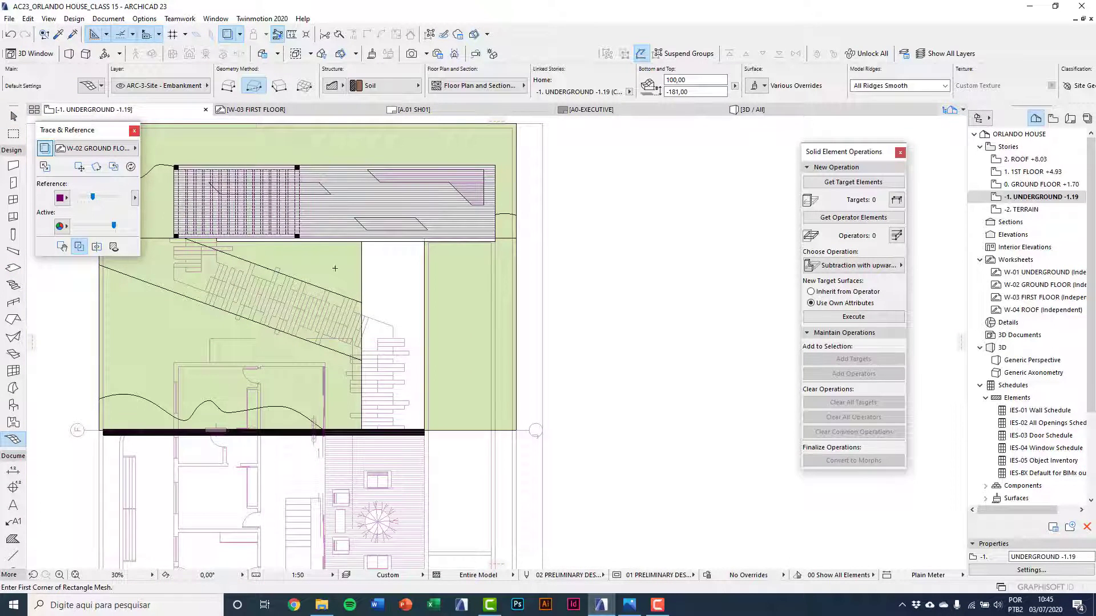
{"action": "scroll", "coordinate": [355, 413], "scroll_direction": "up", "scroll_amount": 5}
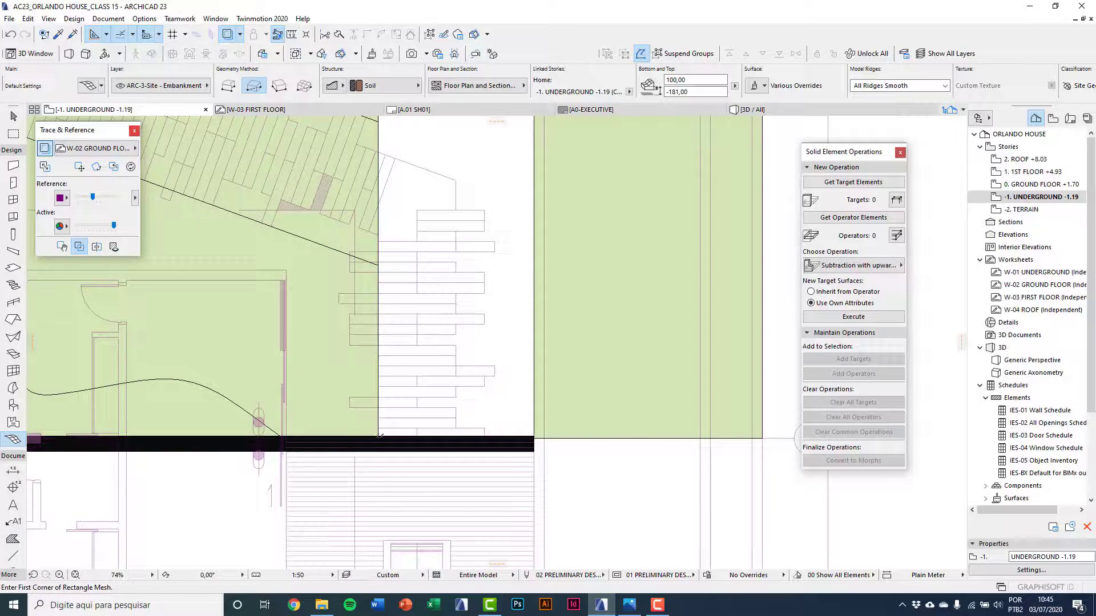
{"action": "left_click", "coordinate": [380, 436]}
{"action": "scroll", "coordinate": [434, 381], "scroll_direction": "down", "scroll_amount": 3}
{"action": "scroll", "coordinate": [462, 246], "scroll_direction": "up", "scroll_amount": 3}
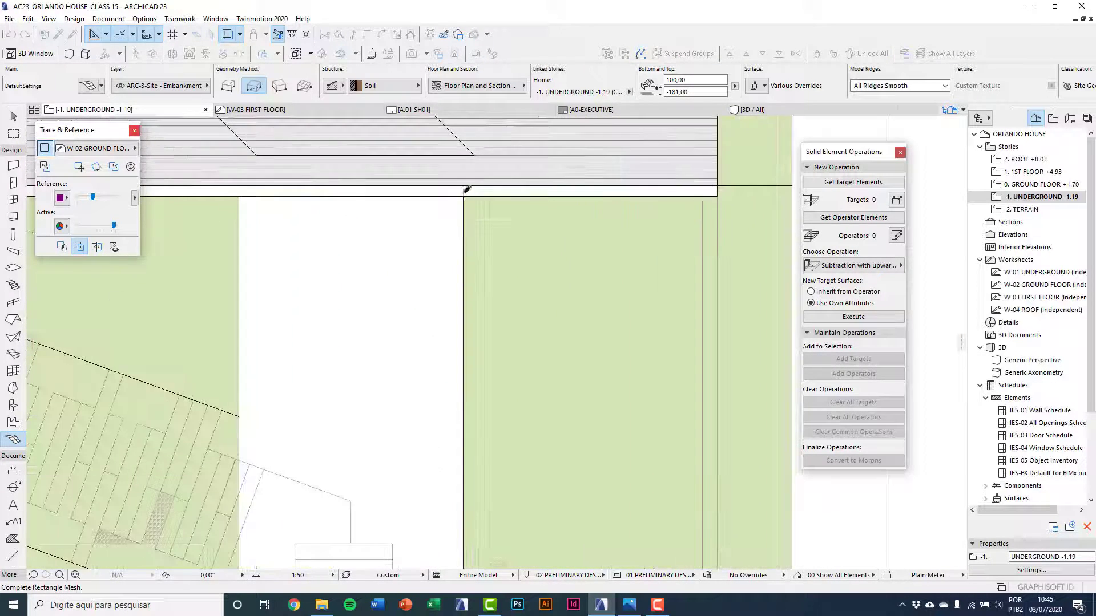
{"action": "left_click", "coordinate": [465, 185]}
{"action": "scroll", "coordinate": [436, 201], "scroll_direction": "down", "scroll_amount": 4}
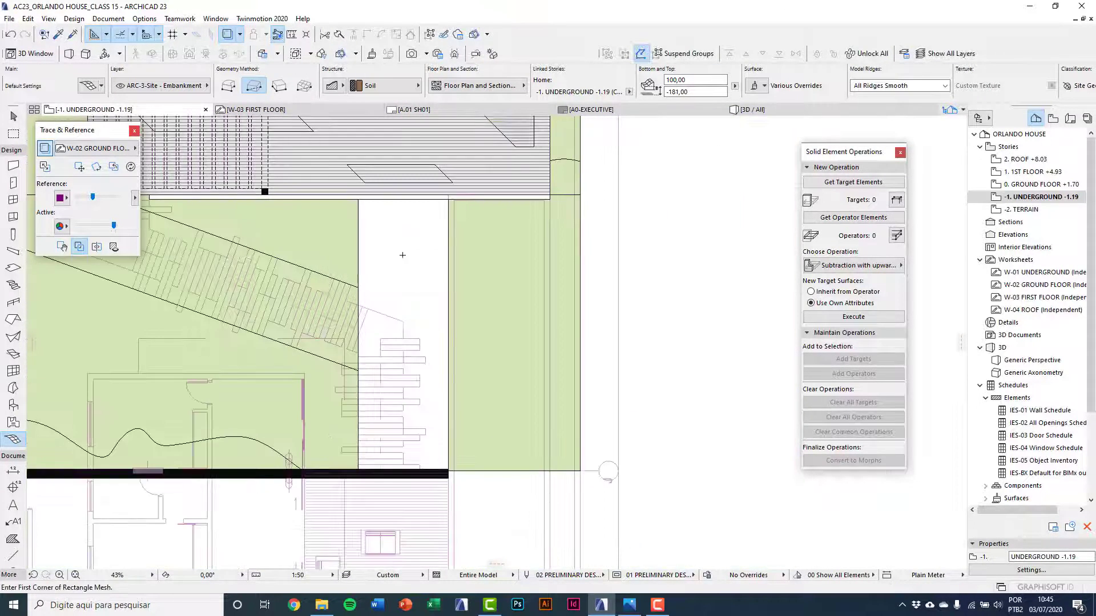
{"action": "key", "text": "Escape"}
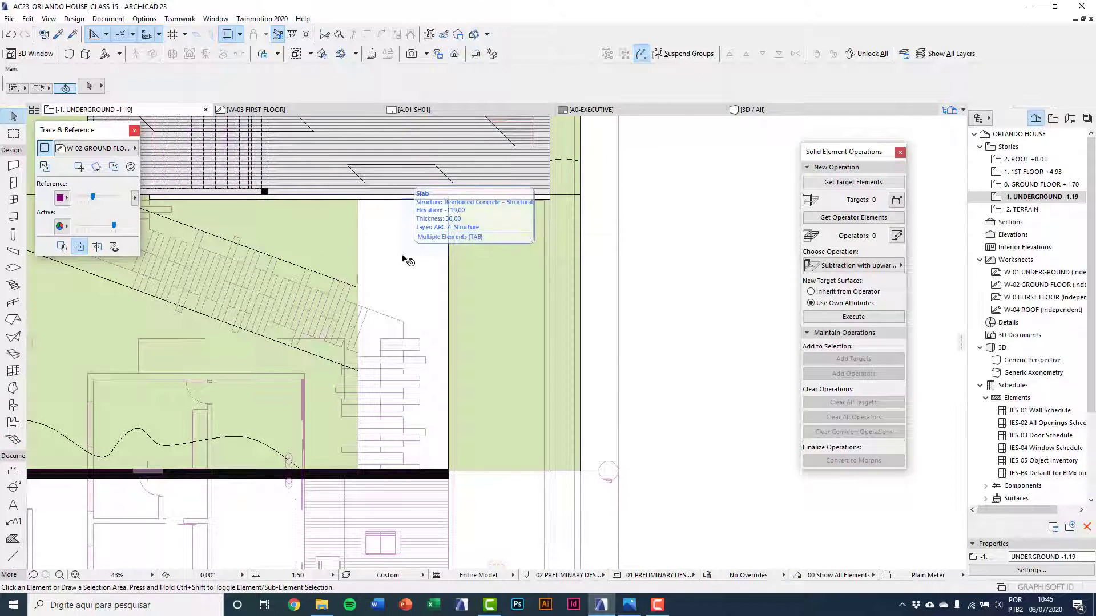
Delete the concrete slab covering the straight path strip and check the mesh beneath it.
{"action": "left_click", "coordinate": [428, 295]}
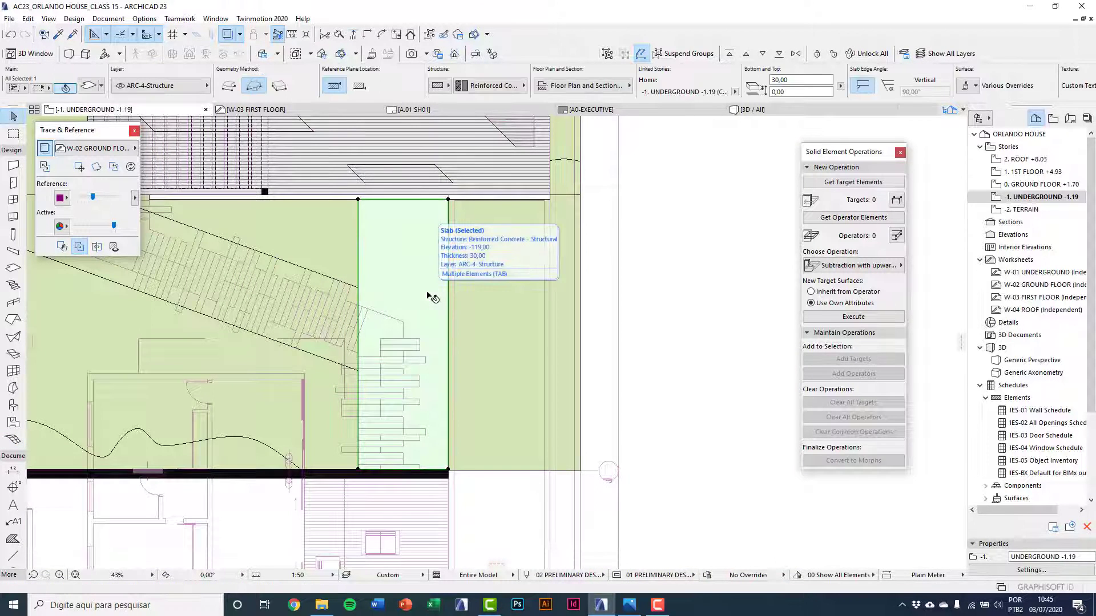
{"action": "key", "text": "Escape"}
{"action": "left_click", "coordinate": [393, 251]}
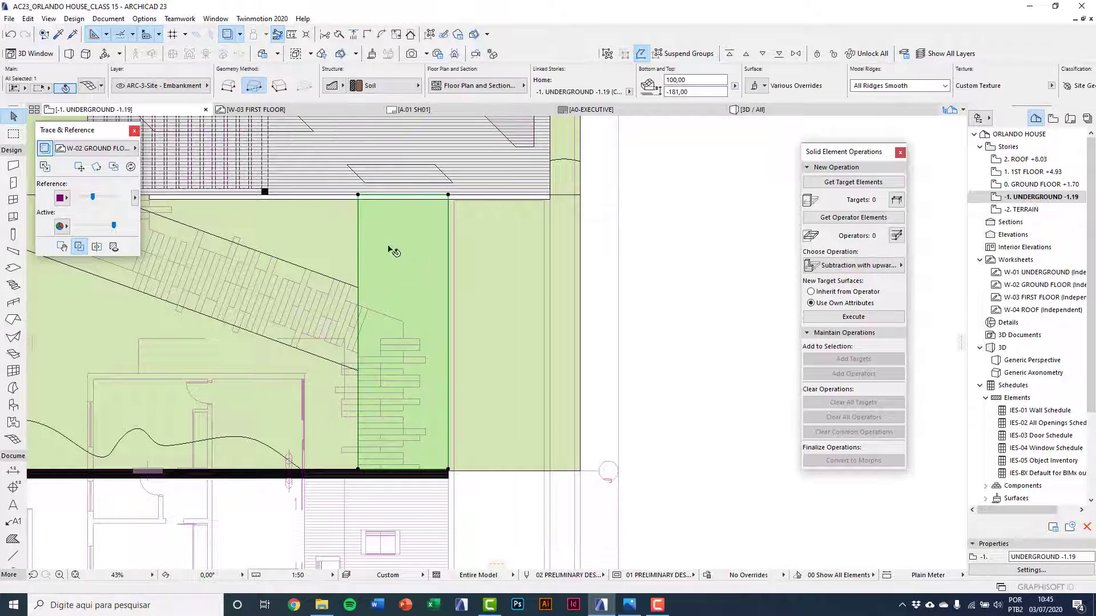
Delete the triangular embankment mesh between the deck, the diagonal stepping path and the straight path strip.
{"action": "left_click", "coordinate": [325, 234]}
{"action": "middle_click_drag", "start_coordinate": [323, 243], "coordinate": [446, 256]}
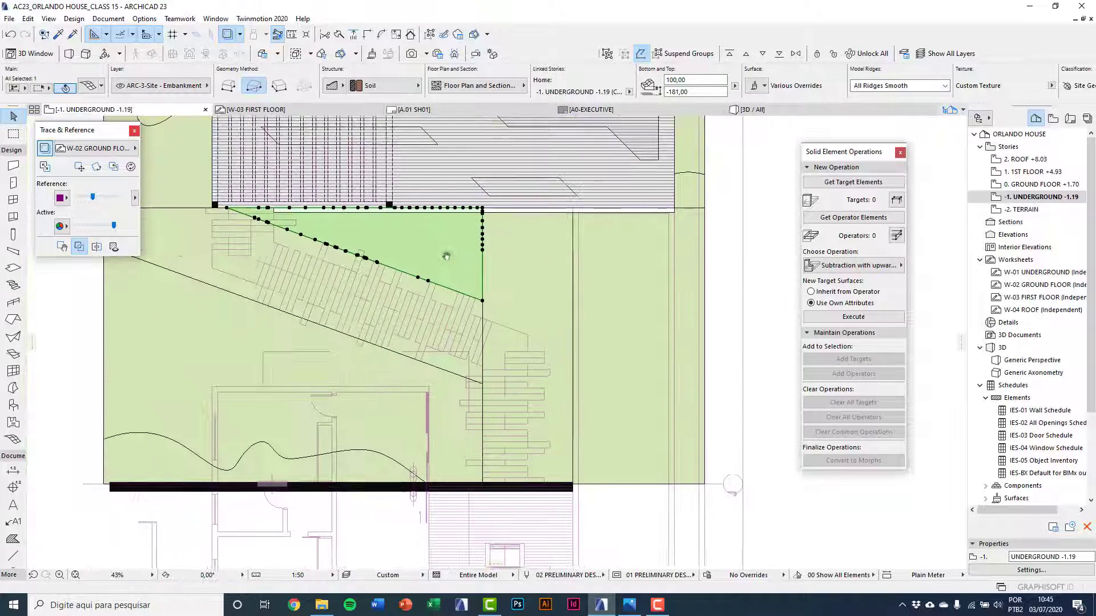
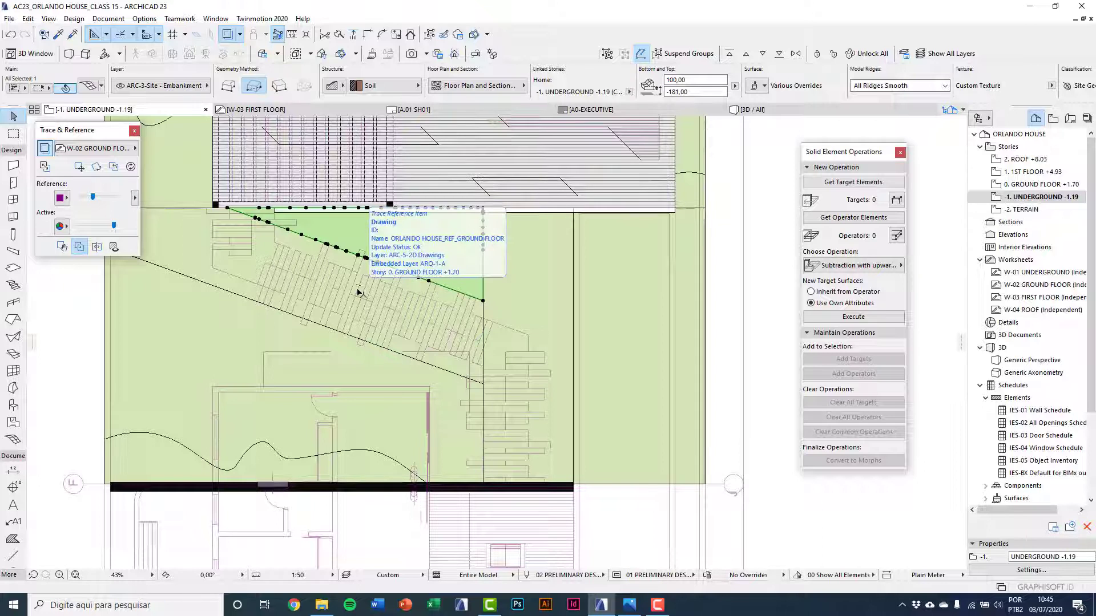
{"action": "key", "text": "Delete"}
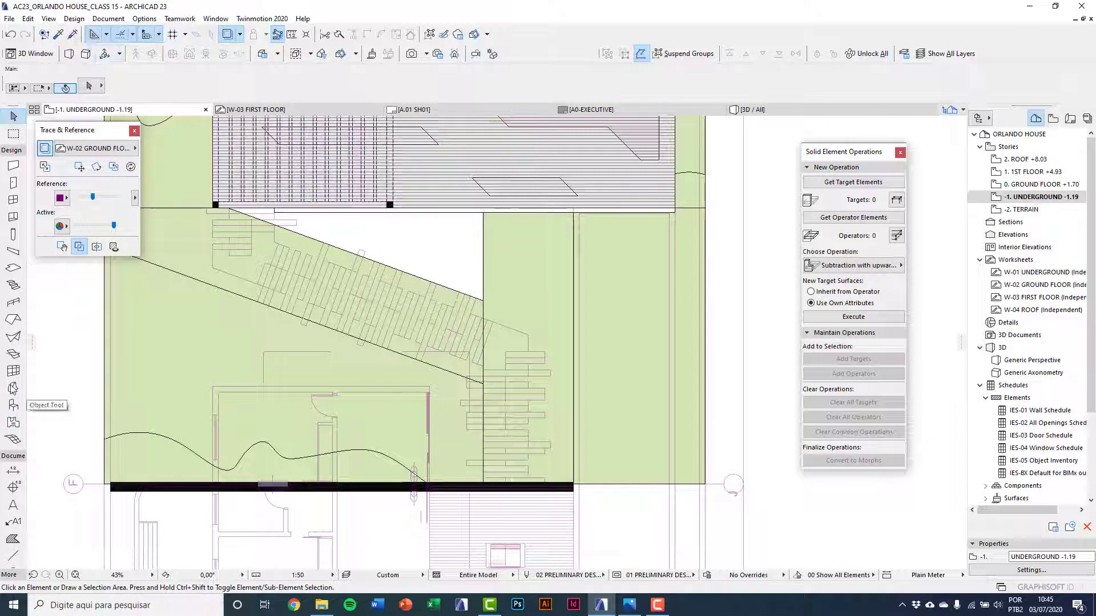
Draw a polygonal embankment mesh between the deck and the diagonal path, ending at the vertical edge of the traced stepping outline.
{"action": "left_click", "coordinate": [12, 440]}
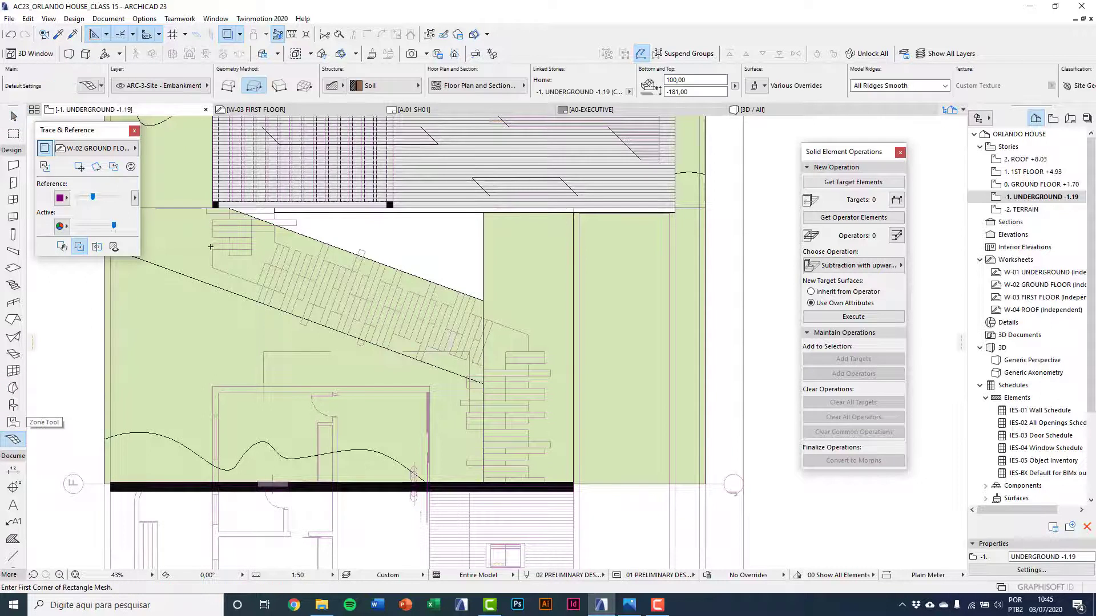
{"action": "scroll", "coordinate": [579, 208], "scroll_direction": "up", "scroll_amount": 4}
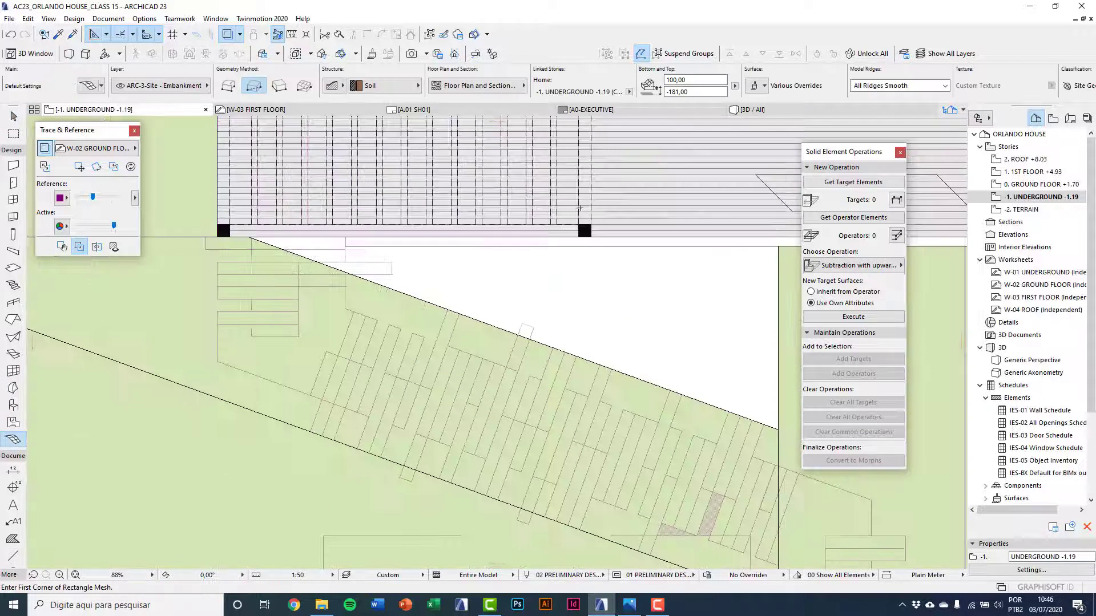
{"action": "left_click", "coordinate": [778, 429]}
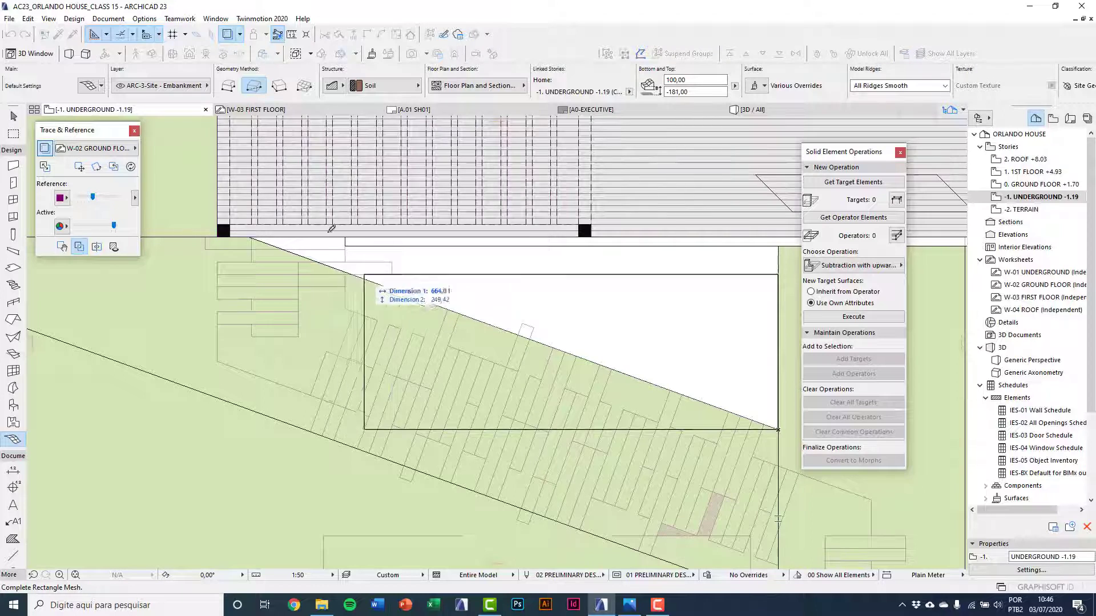
{"action": "left_click", "coordinate": [230, 85]}
{"action": "scroll", "coordinate": [365, 297], "scroll_direction": "up", "scroll_amount": 2}
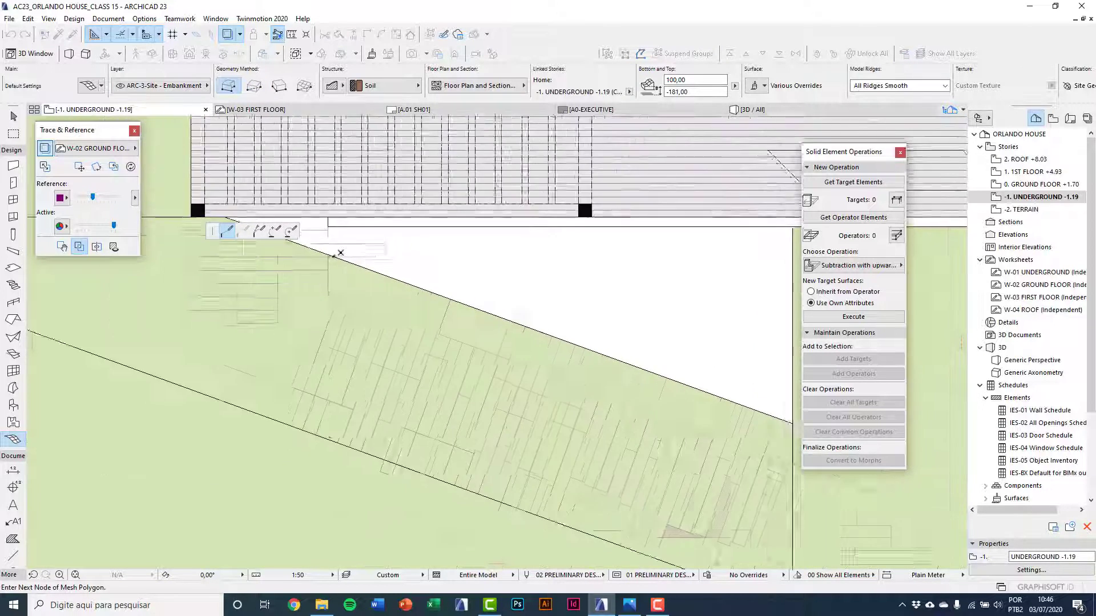
{"action": "scroll", "coordinate": [336, 254], "scroll_direction": "up", "scroll_amount": 3}
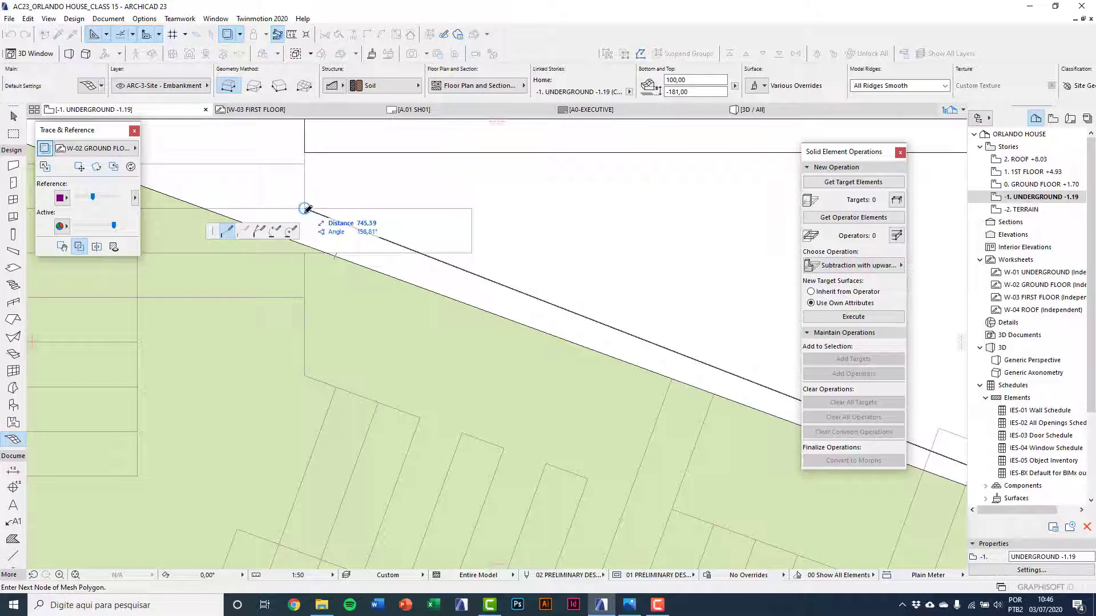
{"action": "left_click", "coordinate": [304, 246]}
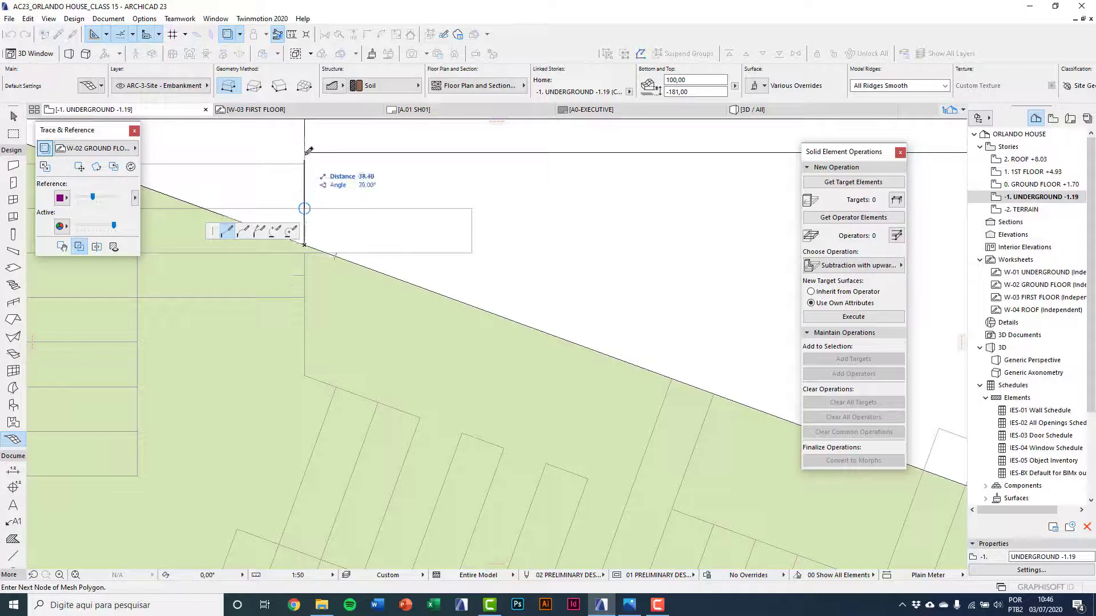
{"action": "middle_click_drag", "start_coordinate": [309, 131], "coordinate": [305, 187]}
{"action": "left_click", "coordinate": [305, 160]}
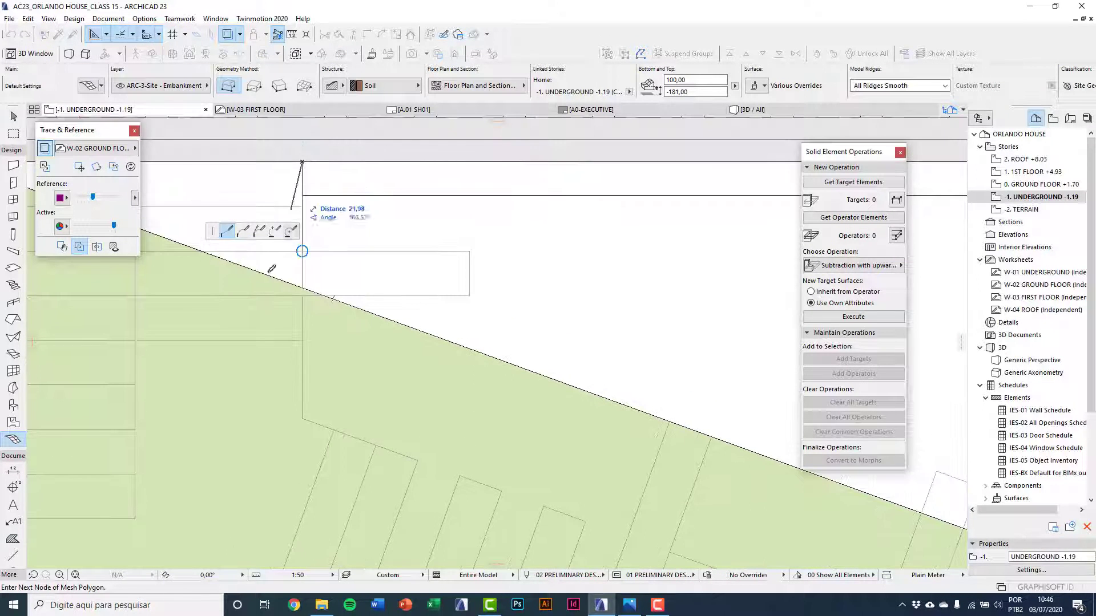
{"action": "scroll", "coordinate": [354, 256], "scroll_direction": "down", "scroll_amount": 6}
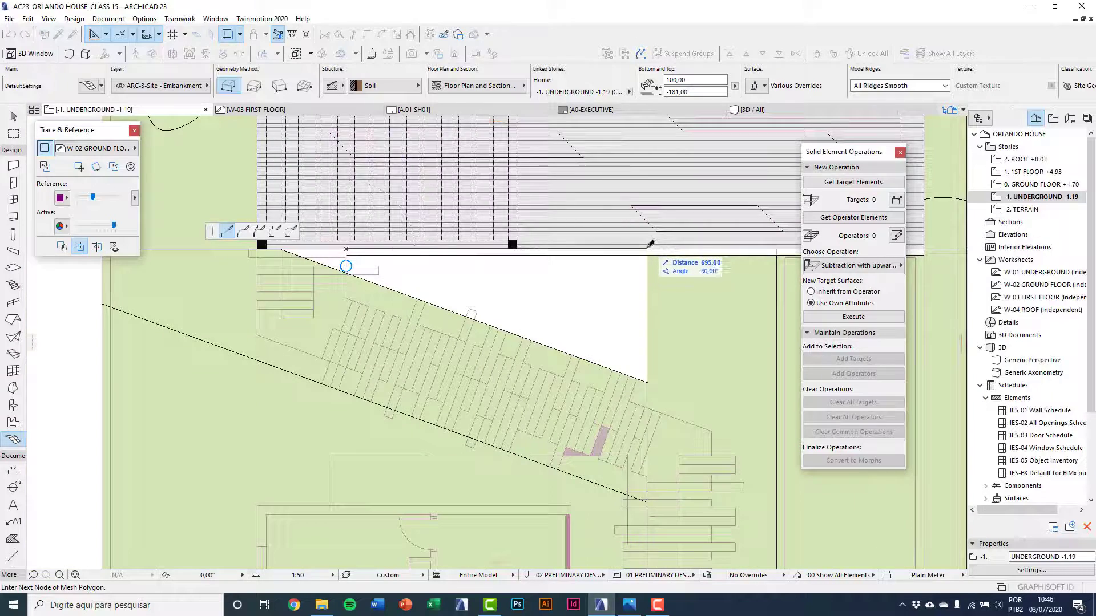
{"action": "left_click", "coordinate": [647, 249]}
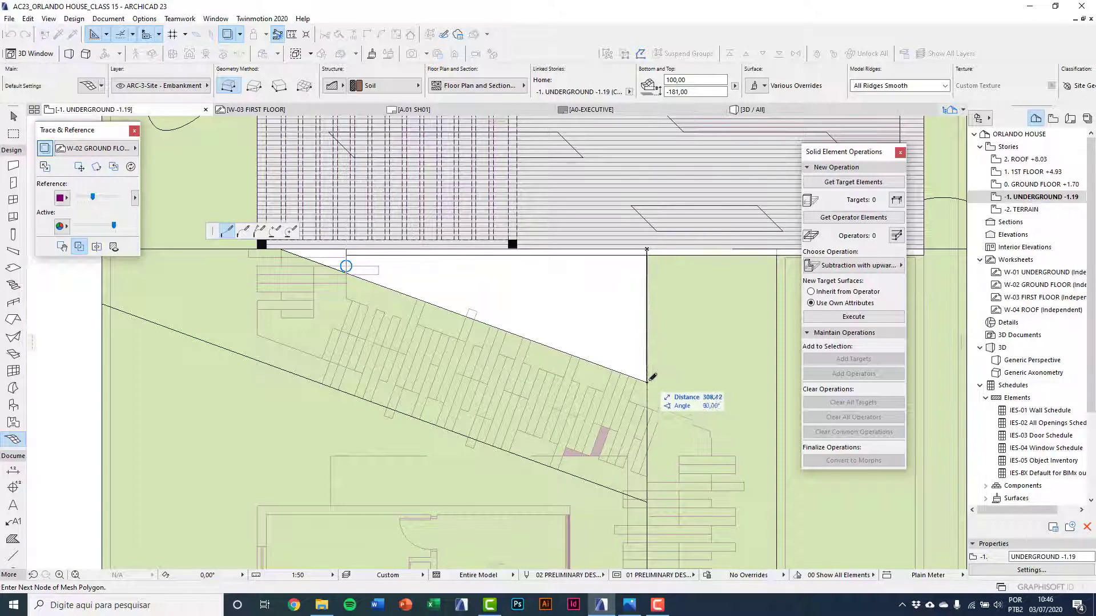
{"action": "double_click", "coordinate": [648, 382]}
{"action": "scroll", "coordinate": [552, 287], "scroll_direction": "down", "scroll_amount": 3}
{"action": "middle_click_drag", "start_coordinate": [553, 321], "coordinate": [519, 308]}
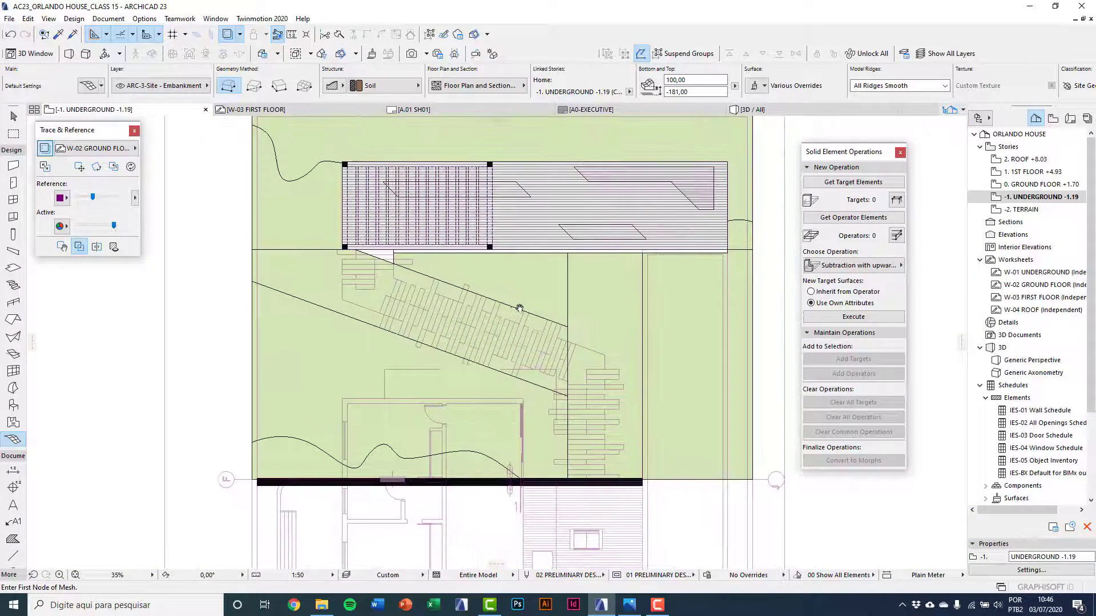
{"action": "key", "text": "Escape"}
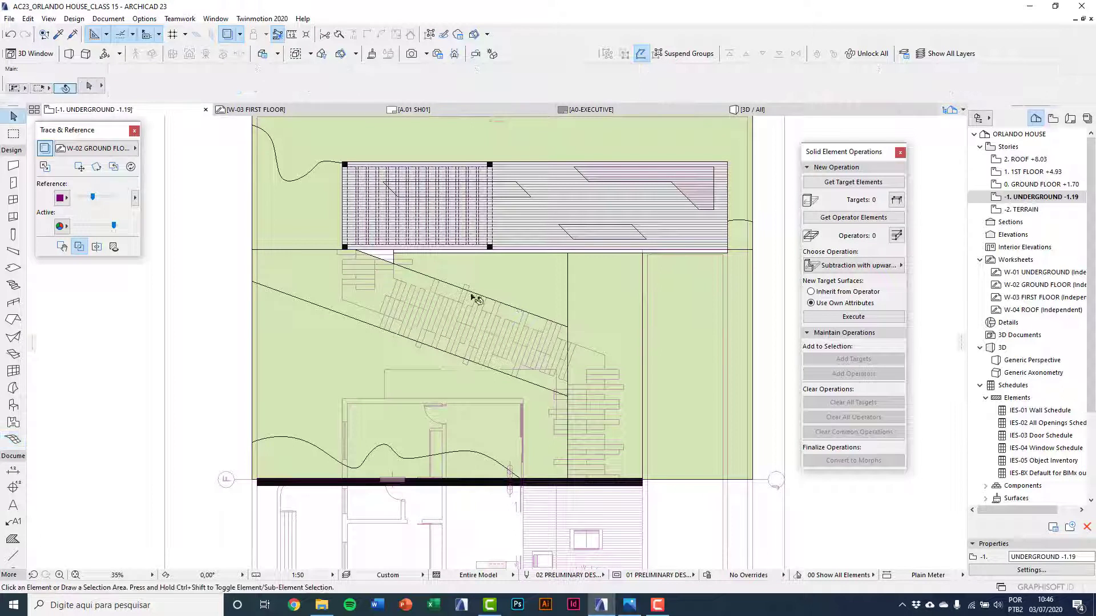
Delete the embankment mesh lying under the diagonal stepping path.
{"action": "left_click", "coordinate": [331, 283]}
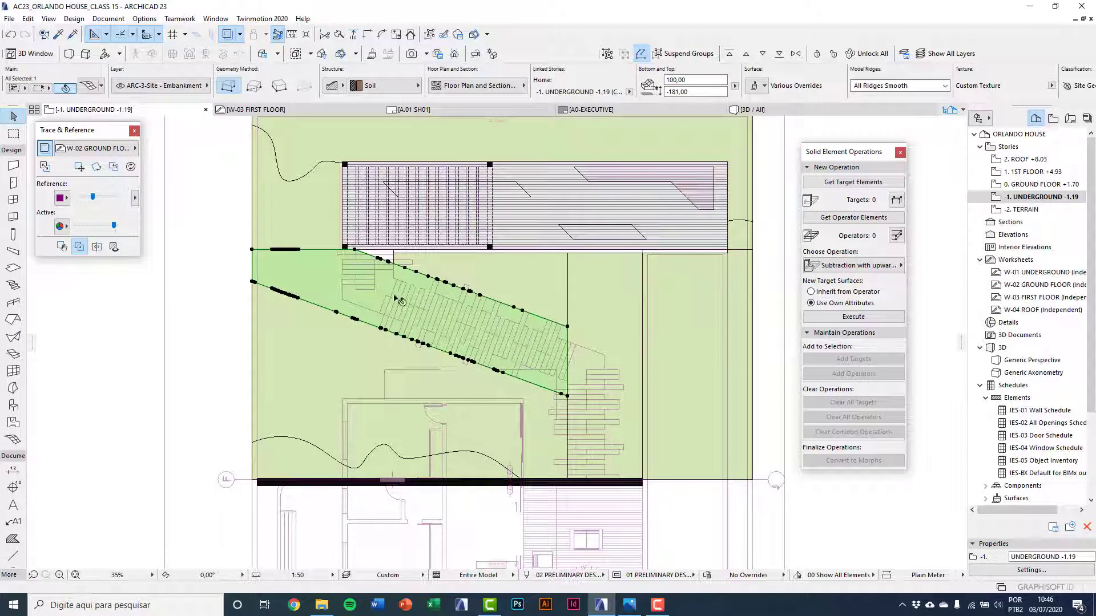
{"action": "key", "text": "Delete"}
Draw a polygonal embankment mesh under the diagonal stepping path, following its traced outline from the straight path strip up to the deck.
{"action": "left_click", "coordinate": [13, 440]}
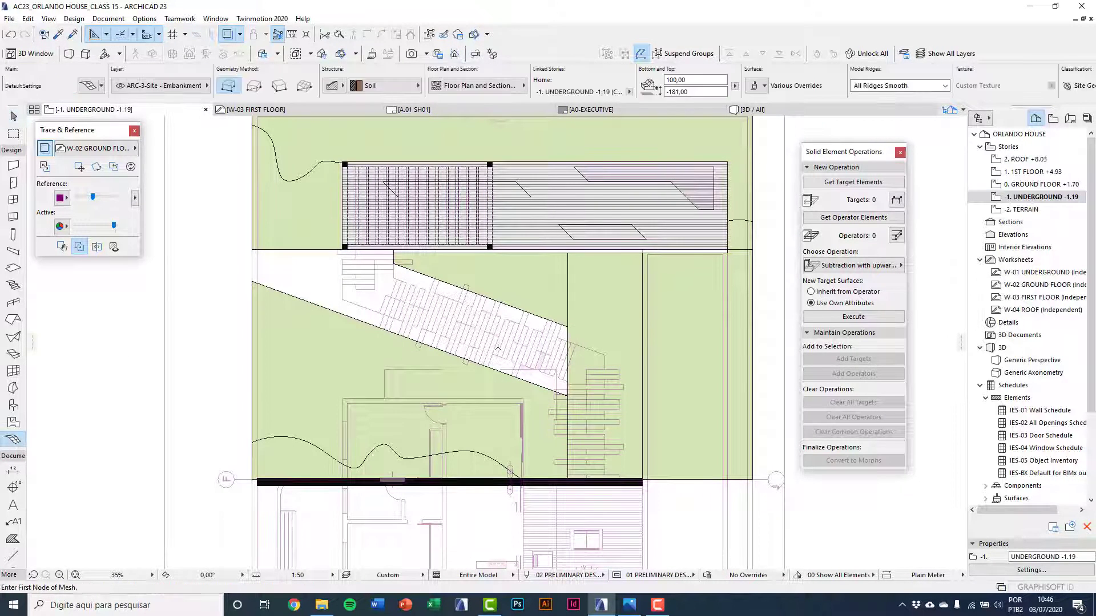
{"action": "scroll", "coordinate": [504, 352], "scroll_direction": "up", "scroll_amount": 3}
{"action": "left_click", "coordinate": [614, 307]}
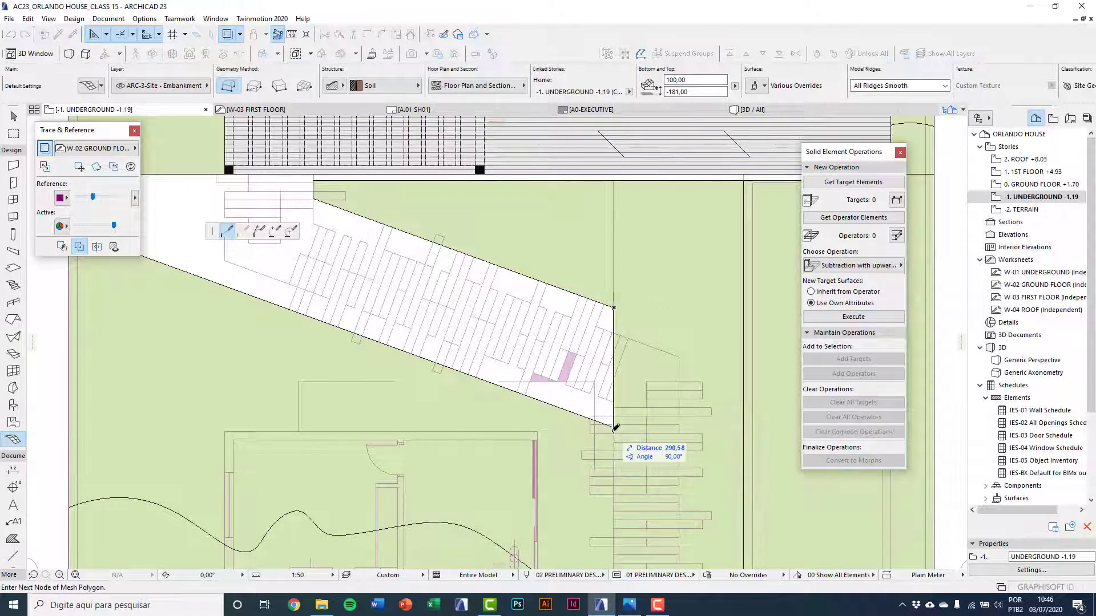
{"action": "left_click", "coordinate": [614, 427]}
{"action": "scroll", "coordinate": [291, 303], "scroll_direction": "up", "scroll_amount": 5}
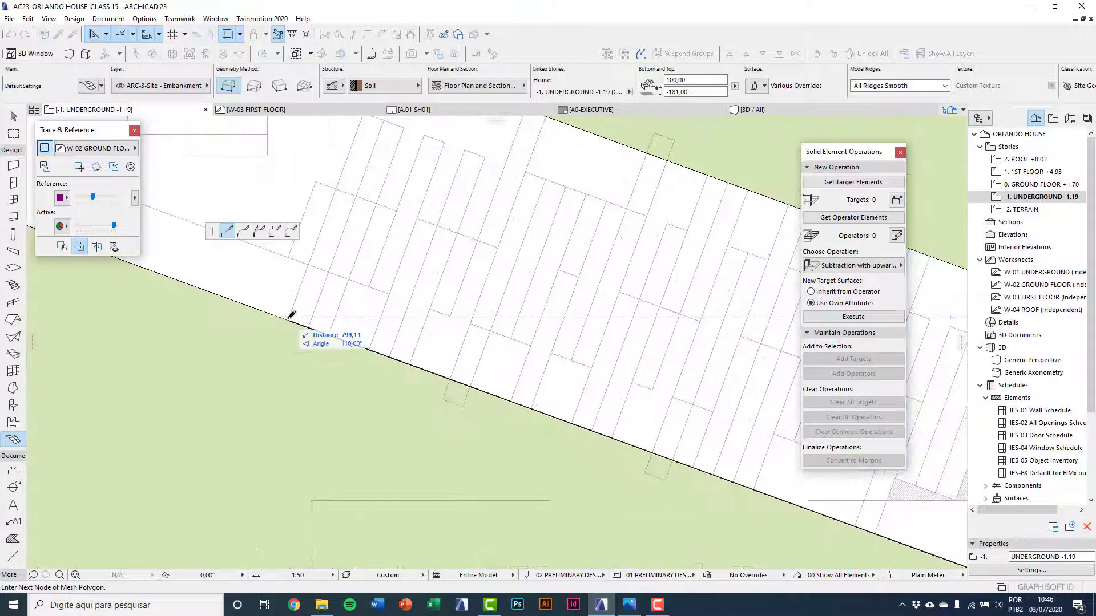
{"action": "left_click", "coordinate": [288, 320]}
{"action": "scroll", "coordinate": [319, 308], "scroll_direction": "down", "scroll_amount": 4}
{"action": "scroll", "coordinate": [315, 318], "scroll_direction": "up", "scroll_amount": 2}
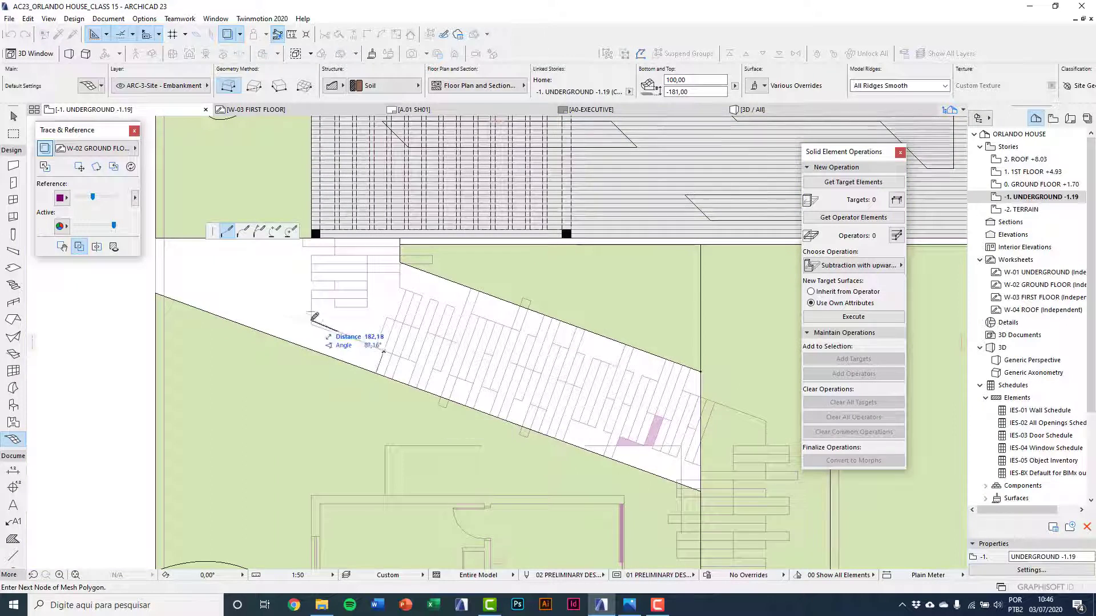
{"action": "scroll", "coordinate": [318, 252], "scroll_direction": "up", "scroll_amount": 3}
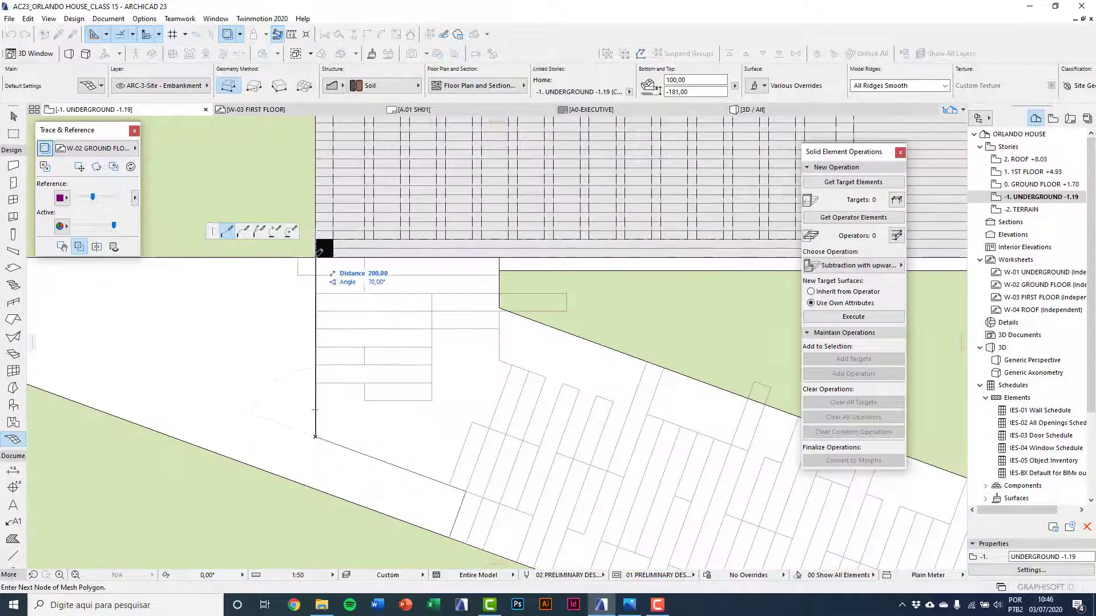
{"action": "left_click", "coordinate": [316, 257]}
{"action": "left_click", "coordinate": [500, 257]}
{"action": "scroll", "coordinate": [498, 297], "scroll_direction": "up", "scroll_amount": 2}
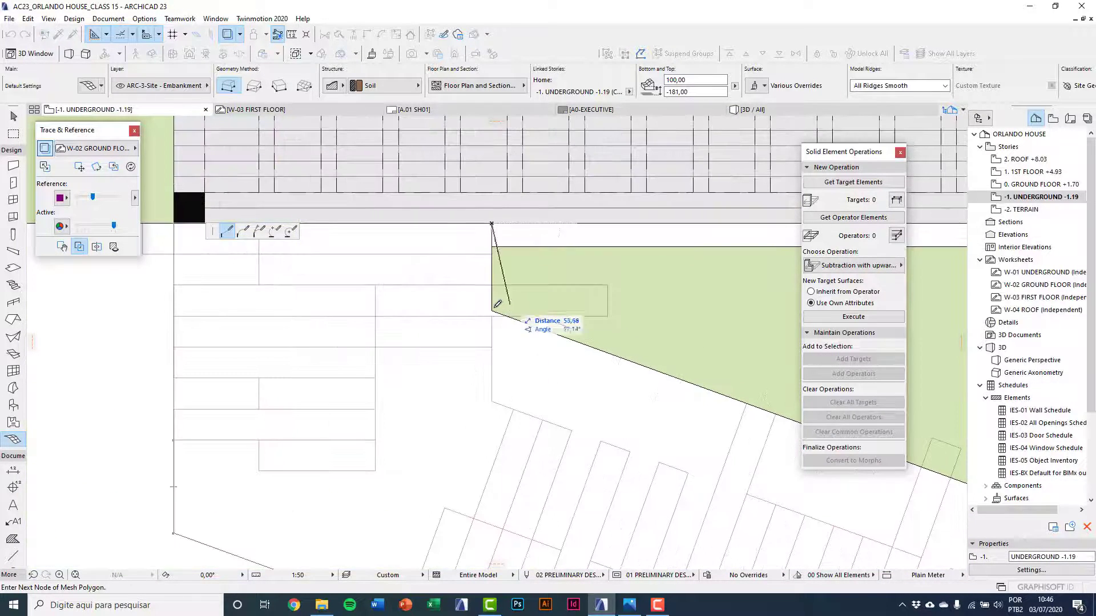
{"action": "left_click", "coordinate": [493, 308]}
{"action": "scroll", "coordinate": [559, 343], "scroll_direction": "down", "scroll_amount": 3}
{"action": "scroll", "coordinate": [565, 365], "scroll_direction": "up", "scroll_amount": 2}
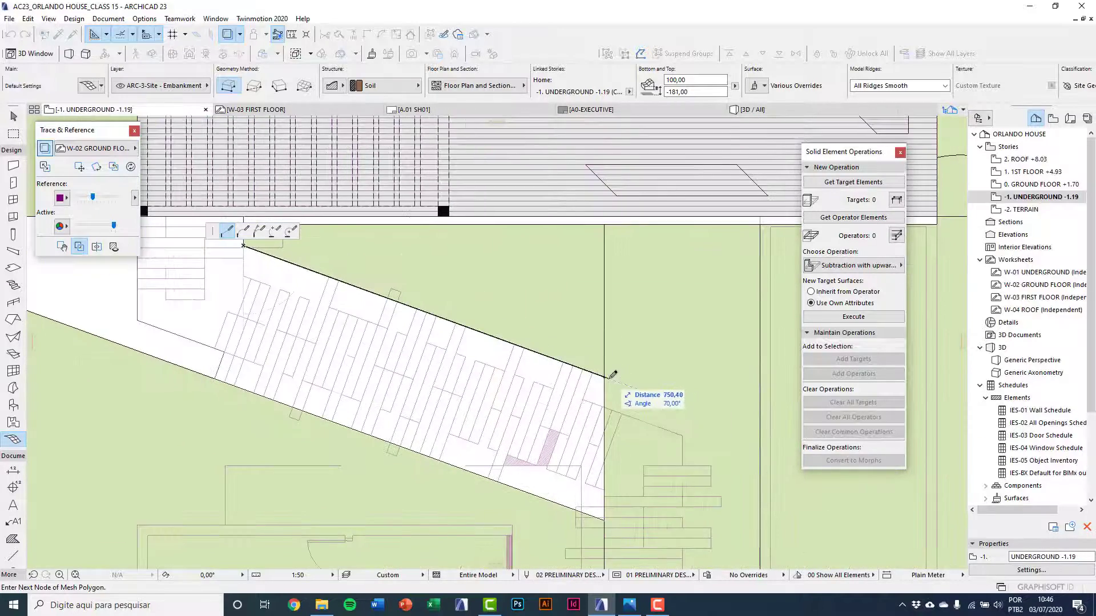
{"action": "double_click", "coordinate": [605, 377]}
{"action": "scroll", "coordinate": [470, 298], "scroll_direction": "down", "scroll_amount": 3}
{"action": "key", "text": "Escape"}
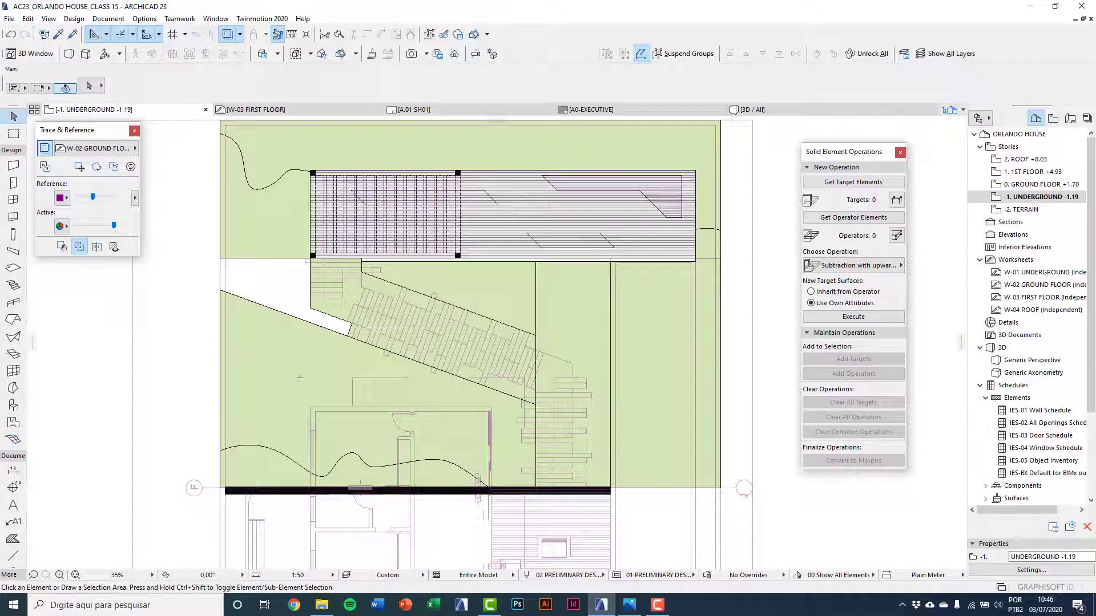
Delete the large embankment mesh between the diagonal stepping path and the house wall.
{"action": "left_click", "coordinate": [301, 379]}
{"action": "key", "text": "Delete"}
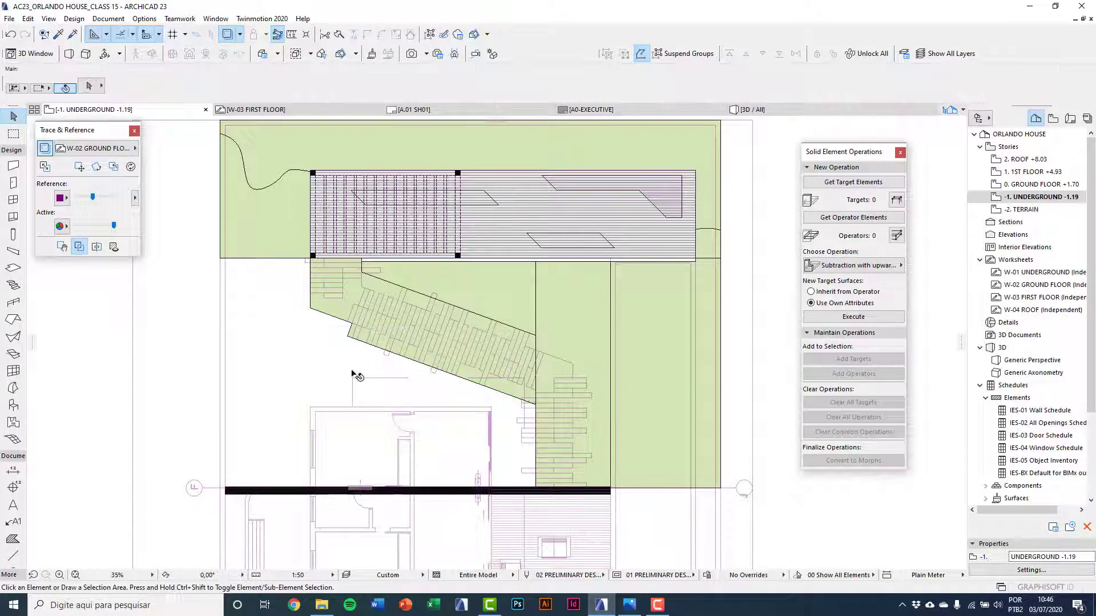
Draw a polygonal embankment mesh between the site boundary, the house wall and the straight path strip, following the stepped edge of the diagonal path.
{"action": "middle_click_drag", "start_coordinate": [354, 374], "coordinate": [298, 283]}
{"action": "left_click", "coordinate": [14, 439]}
{"action": "scroll", "coordinate": [469, 341], "scroll_direction": "up", "scroll_amount": 3}
{"action": "scroll", "coordinate": [491, 297], "scroll_direction": "up", "scroll_amount": 3}
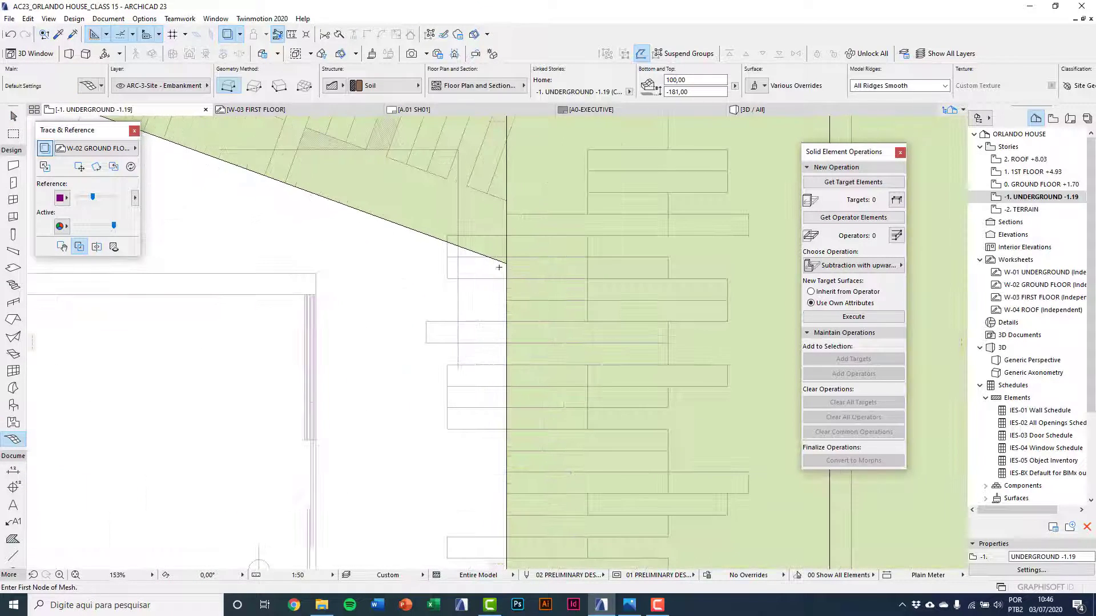
{"action": "left_click", "coordinate": [510, 263]}
{"action": "scroll", "coordinate": [335, 262], "scroll_direction": "down", "scroll_amount": 3}
{"action": "scroll", "coordinate": [469, 352], "scroll_direction": "up", "scroll_amount": 3}
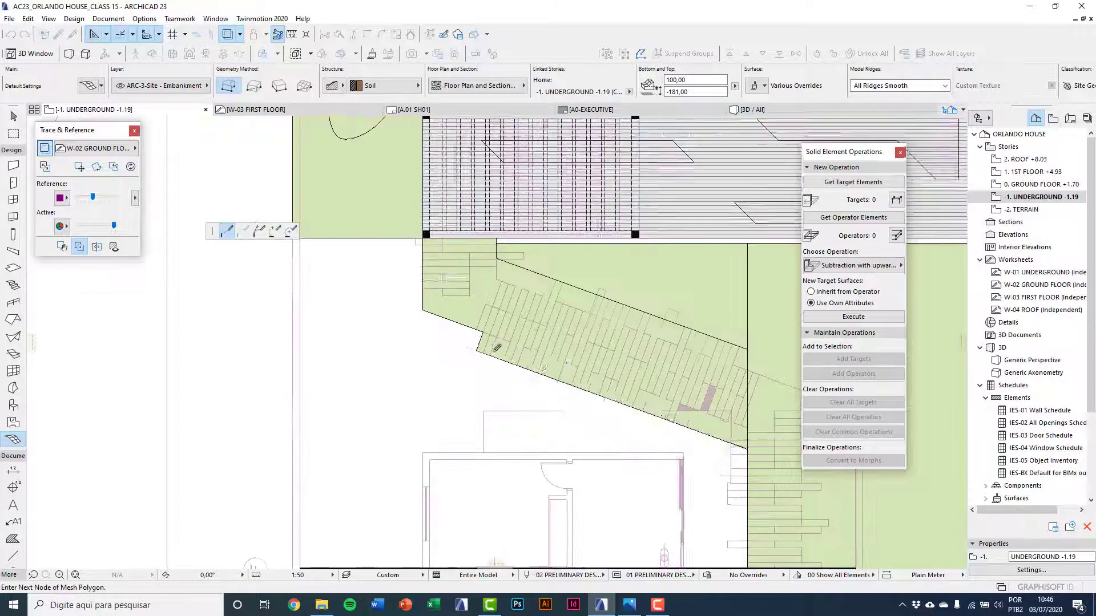
{"action": "left_click", "coordinate": [466, 352]}
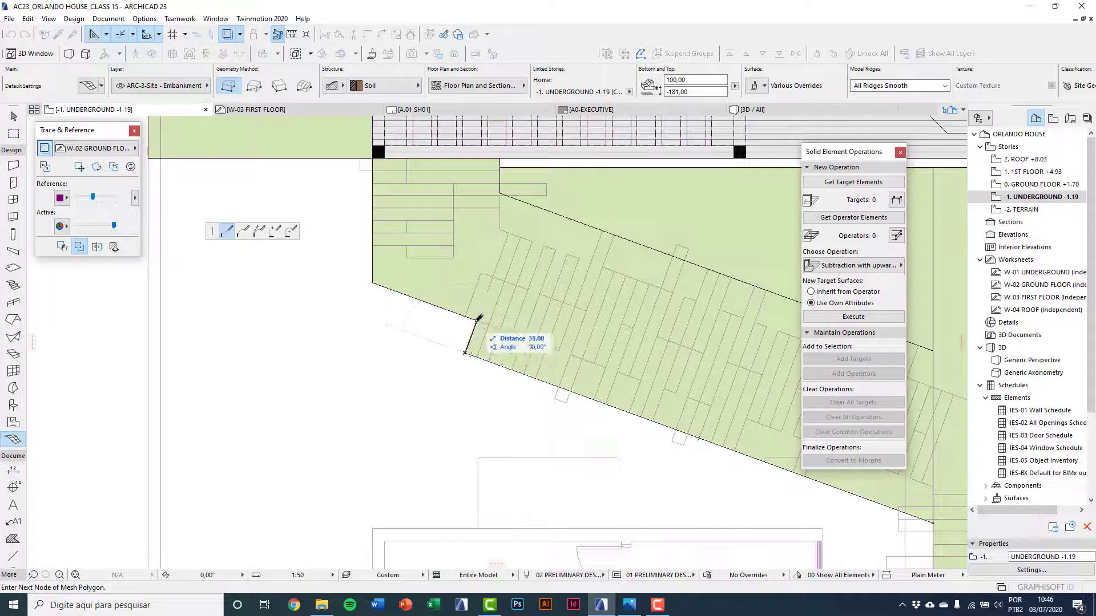
{"action": "left_click", "coordinate": [477, 321]}
{"action": "left_click", "coordinate": [372, 158]}
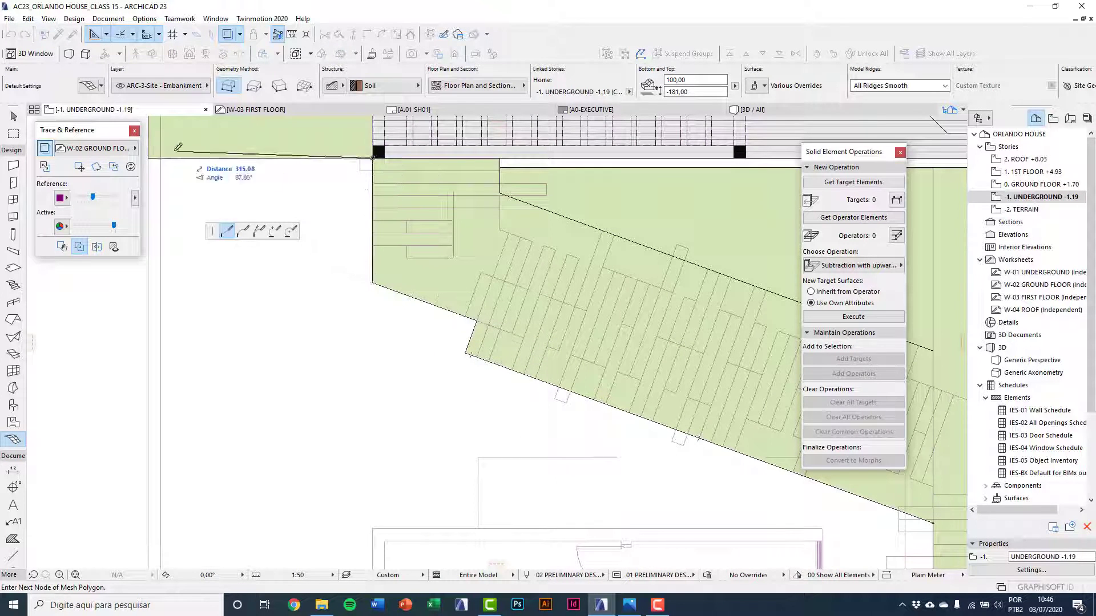
{"action": "left_click", "coordinate": [148, 158]}
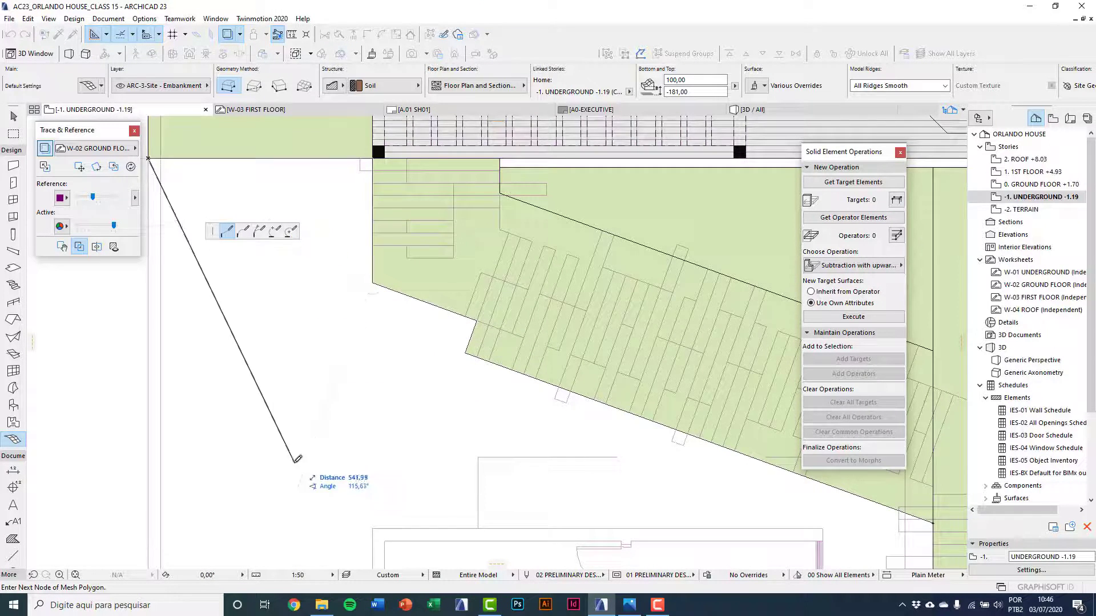
{"action": "middle_click_drag", "start_coordinate": [281, 482], "coordinate": [356, 266]}
{"action": "scroll", "coordinate": [287, 325], "scroll_direction": "down", "scroll_amount": 2}
{"action": "scroll", "coordinate": [267, 404], "scroll_direction": "up", "scroll_amount": 1}
{"action": "scroll", "coordinate": [267, 404], "scroll_direction": "up", "scroll_amount": 2}
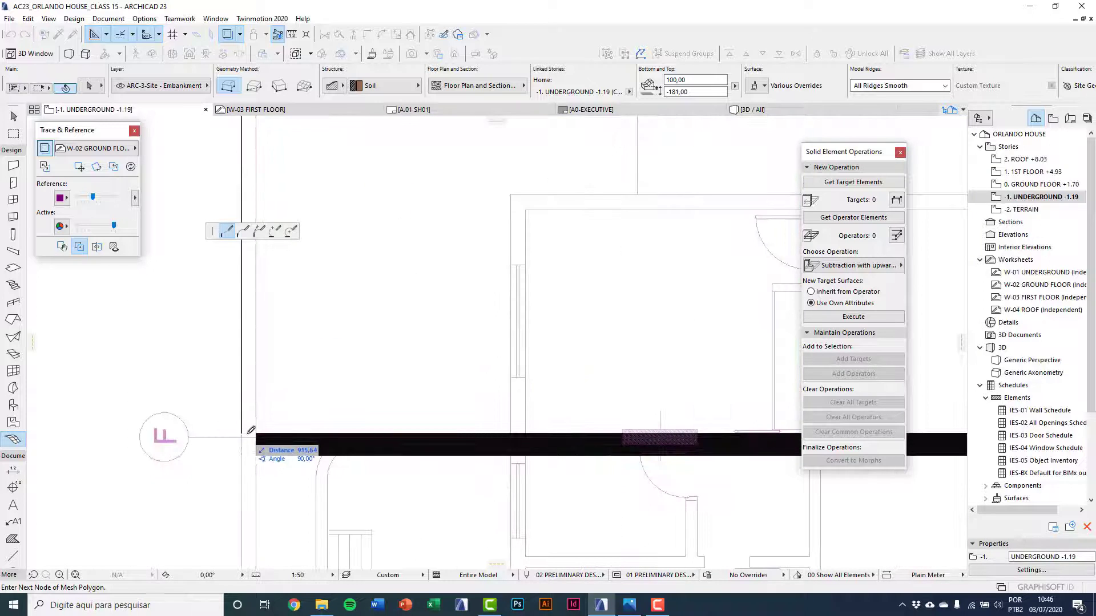
{"action": "left_click", "coordinate": [241, 433]}
{"action": "scroll", "coordinate": [241, 432], "scroll_direction": "down", "scroll_amount": 5}
{"action": "scroll", "coordinate": [530, 422], "scroll_direction": "up", "scroll_amount": 4}
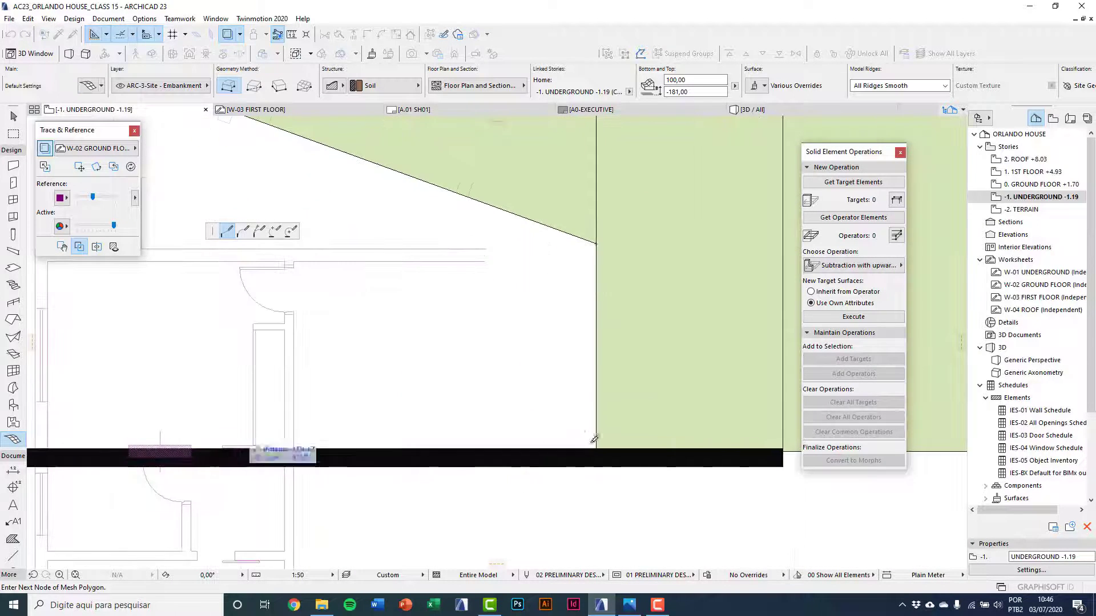
{"action": "left_click", "coordinate": [596, 449]}
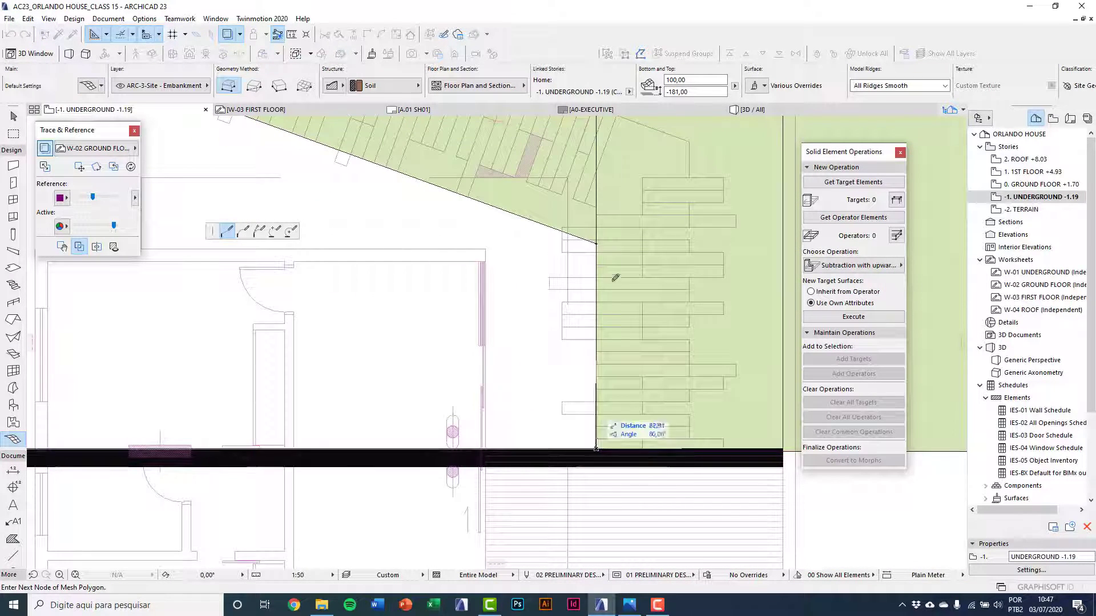
{"action": "double_click", "coordinate": [598, 240]}
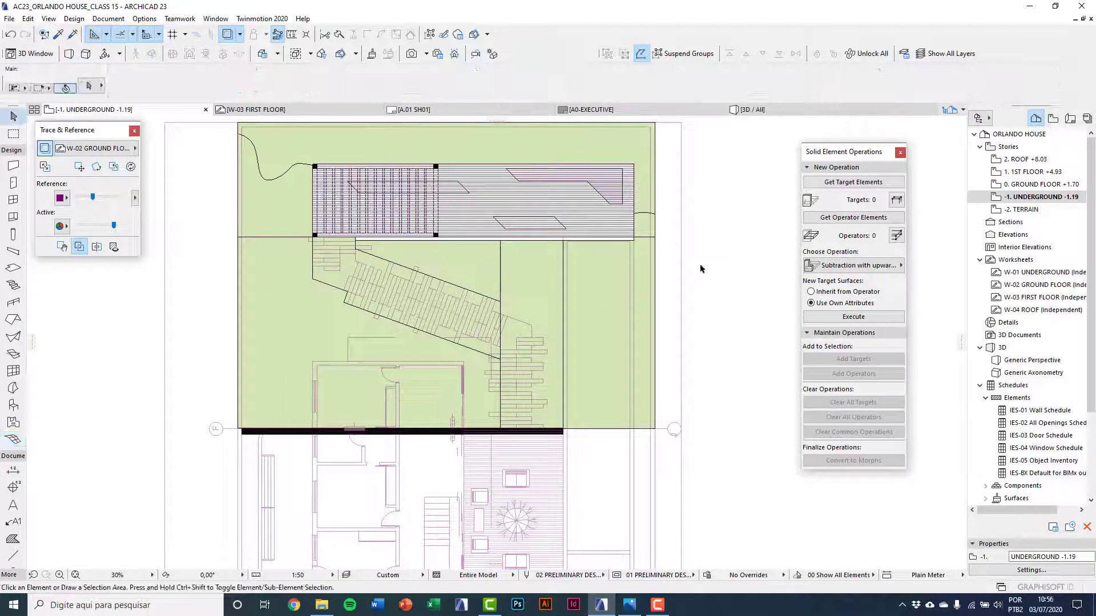
In the 3D view, raise both house-side corners of the embankment mesh under the pool to the upper garden level.
{"action": "key", "text": "F3"}
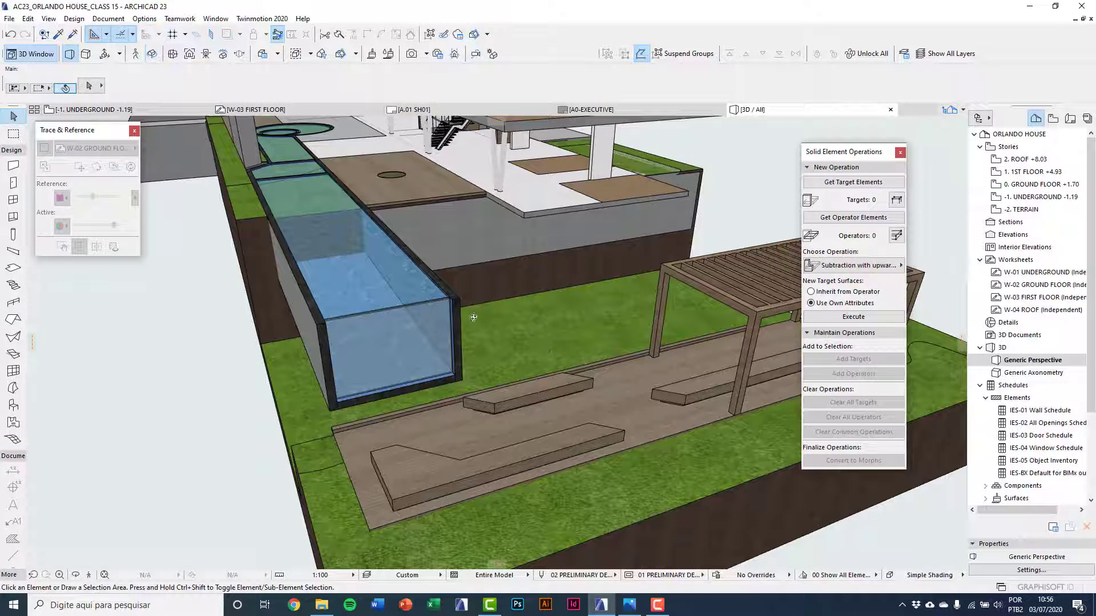
{"action": "middle_click_drag", "start_coordinate": [473, 317], "coordinate": [393, 408], "text": "shift"}
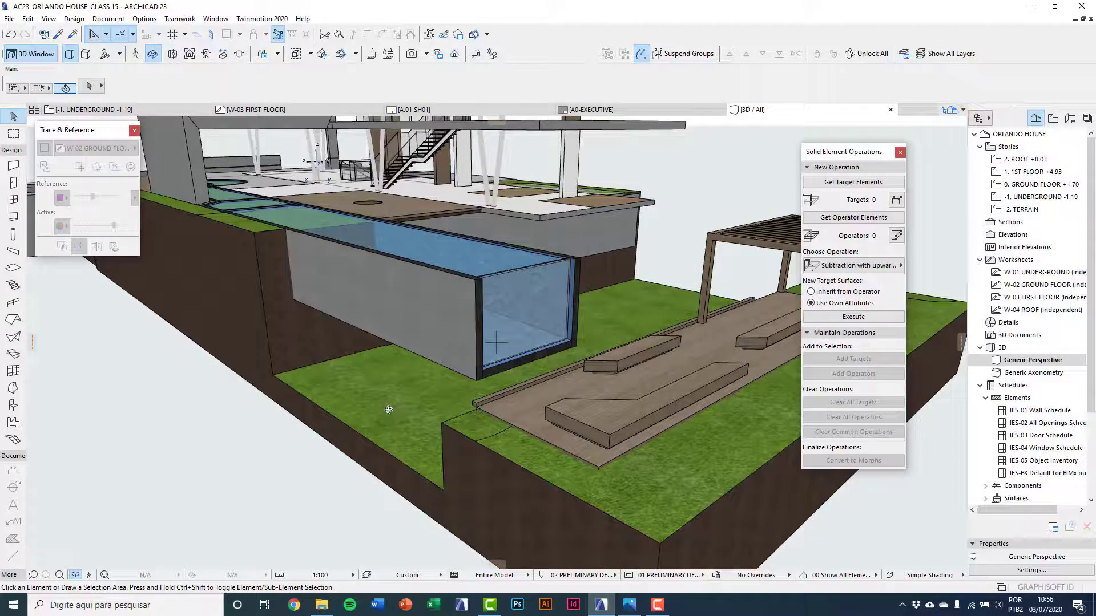
{"action": "left_click", "coordinate": [392, 418]}
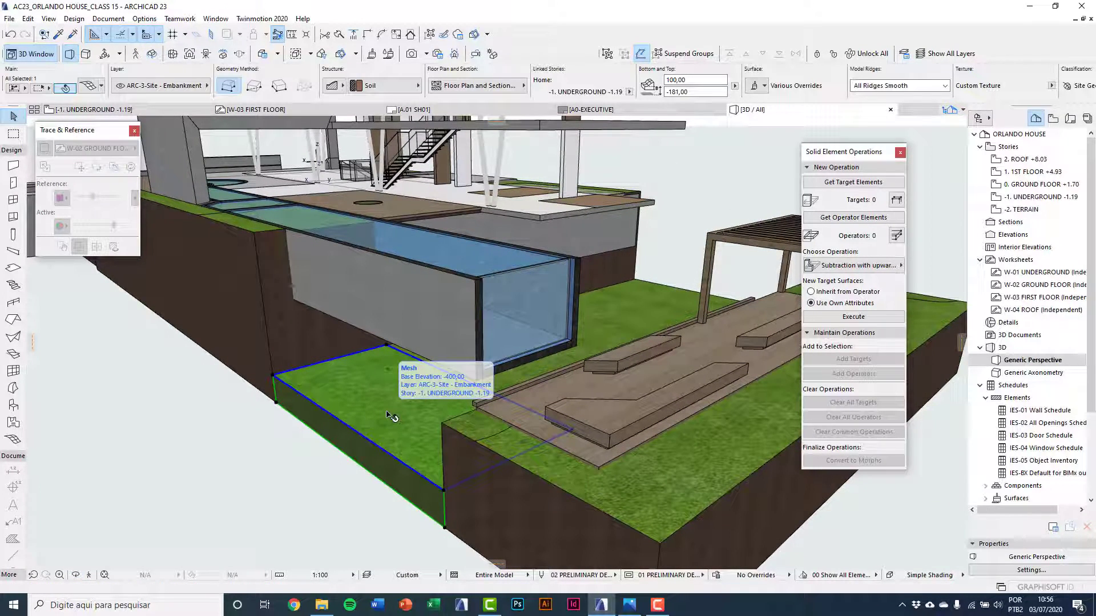
{"action": "scroll", "coordinate": [389, 419], "scroll_direction": "up", "scroll_amount": 5}
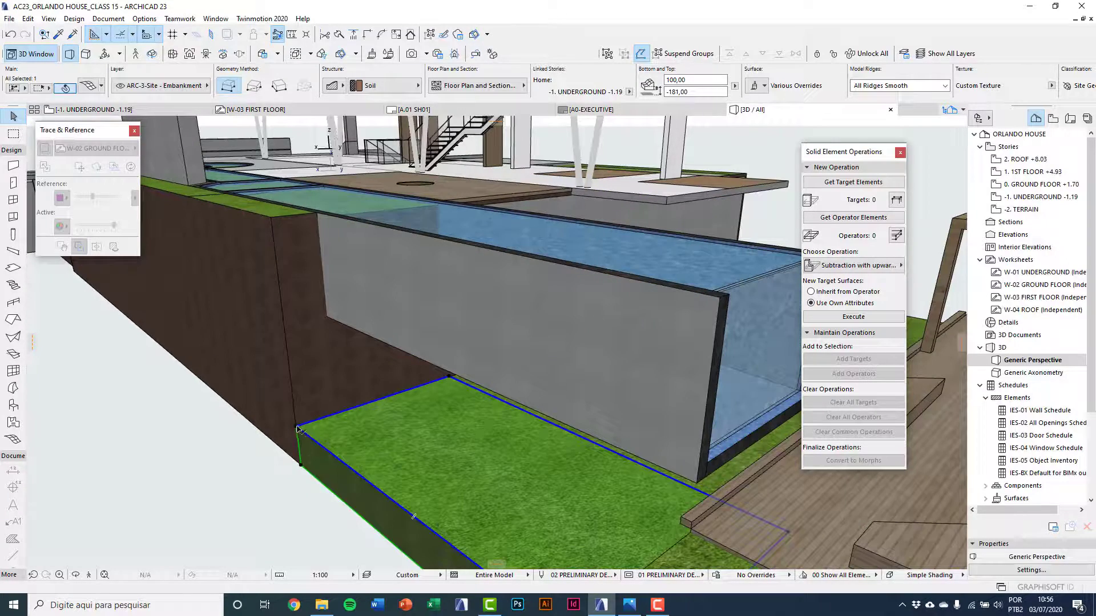
{"action": "left_click", "coordinate": [298, 428]}
{"action": "middle_click_drag", "start_coordinate": [297, 389], "coordinate": [406, 491]}
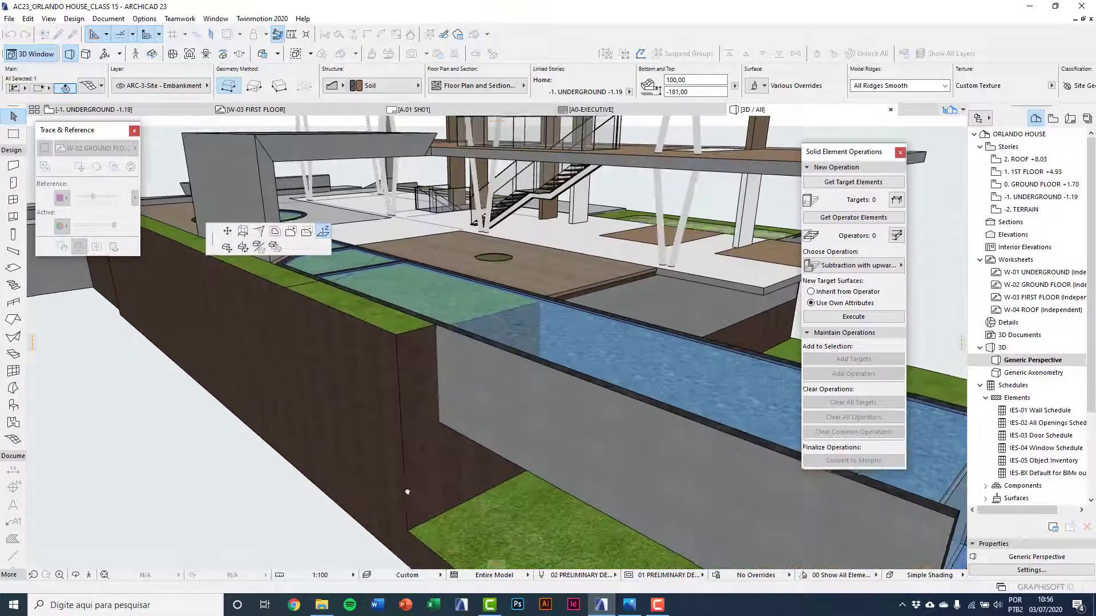
{"action": "left_click", "coordinate": [396, 339]}
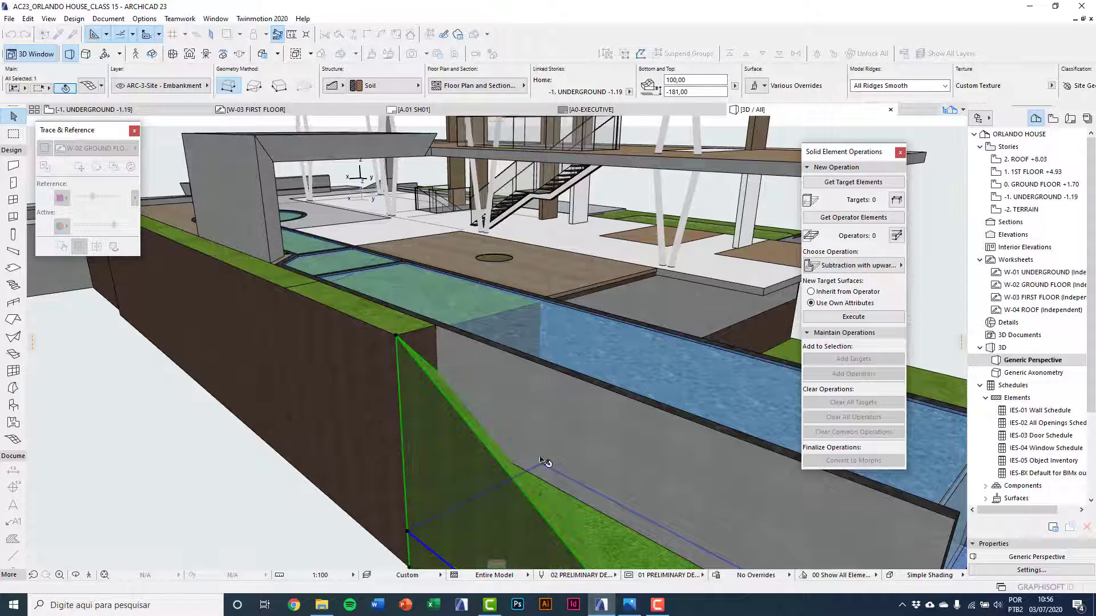
{"action": "left_click", "coordinate": [541, 466]}
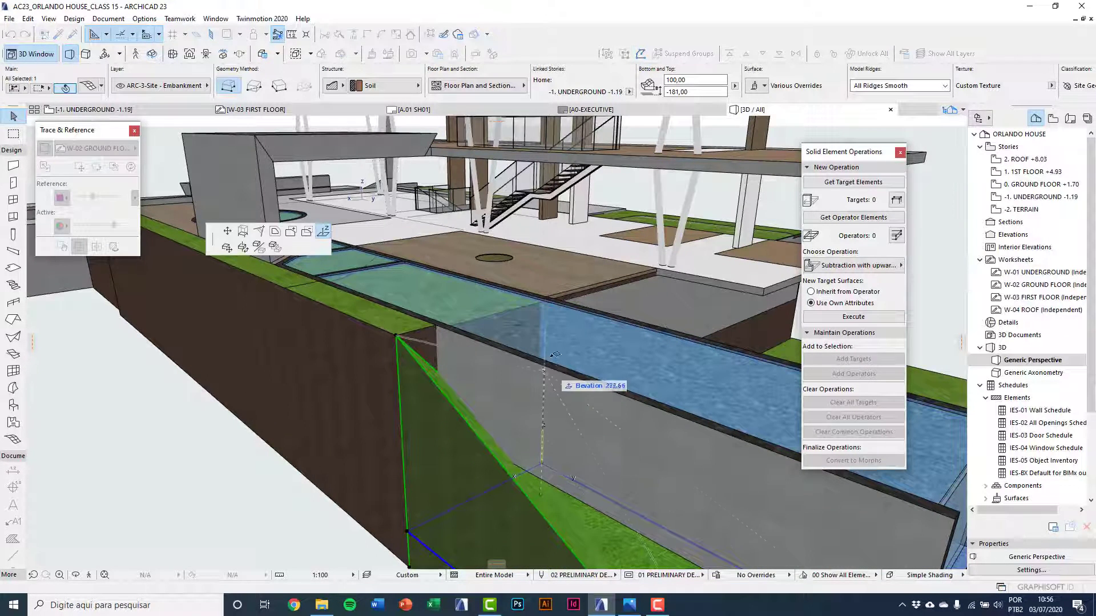
{"action": "left_click", "coordinate": [396, 335]}
Raise the pool embankment mesh's two deck-side corners by an elevation of 170,00 to meet the top of the deck embankment.
{"action": "middle_click_drag", "start_coordinate": [564, 389], "coordinate": [335, 352]}
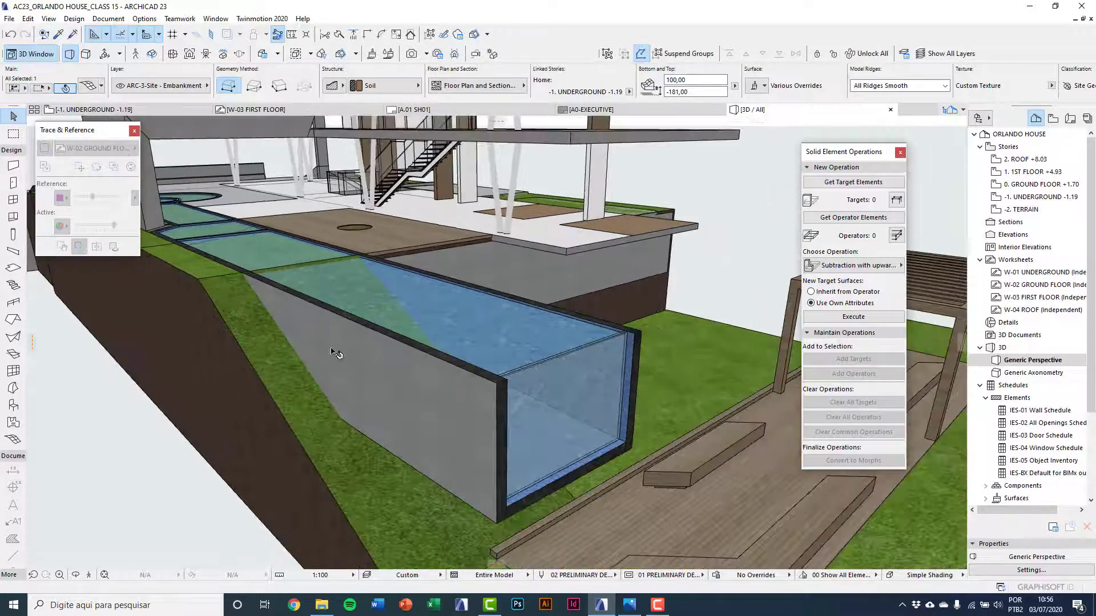
{"action": "middle_click_drag", "start_coordinate": [423, 521], "coordinate": [511, 401], "text": "shift"}
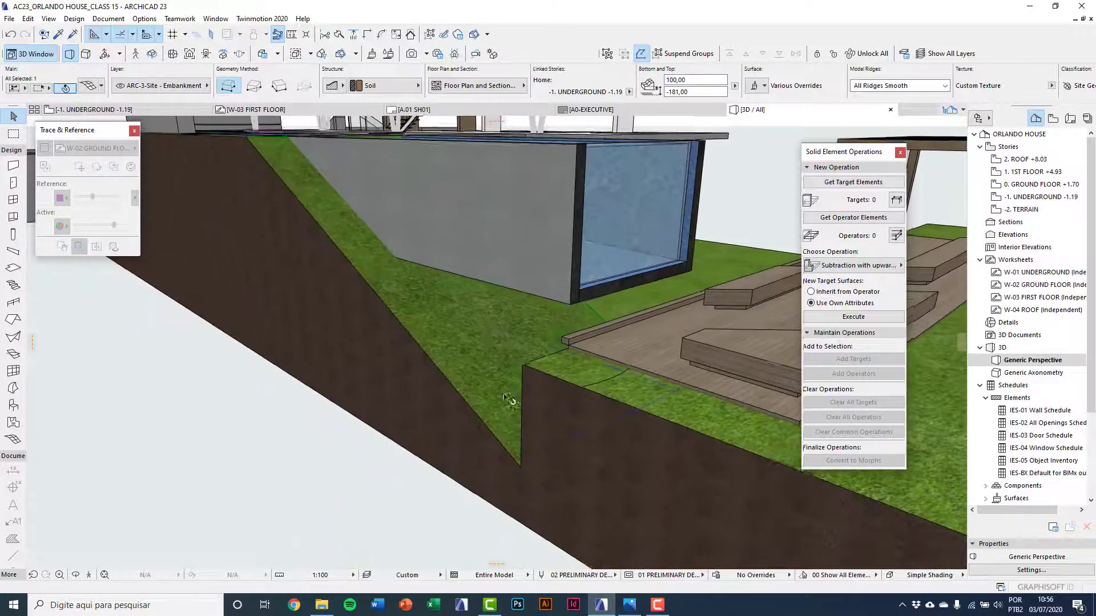
{"action": "left_click", "coordinate": [520, 465]}
{"action": "left_click", "coordinate": [522, 362]}
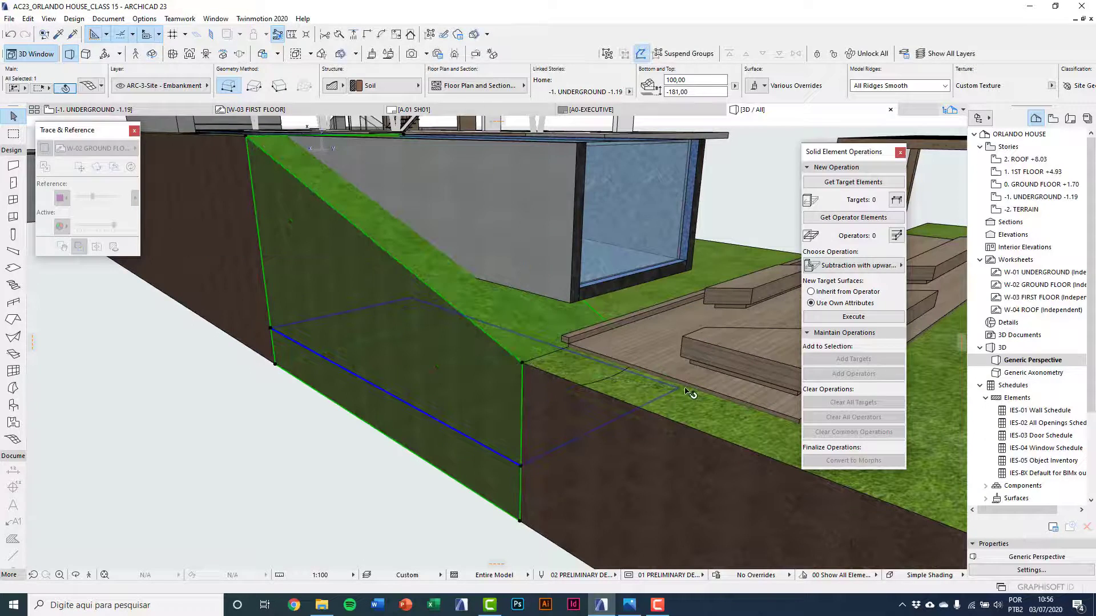
{"action": "left_click", "coordinate": [679, 390]}
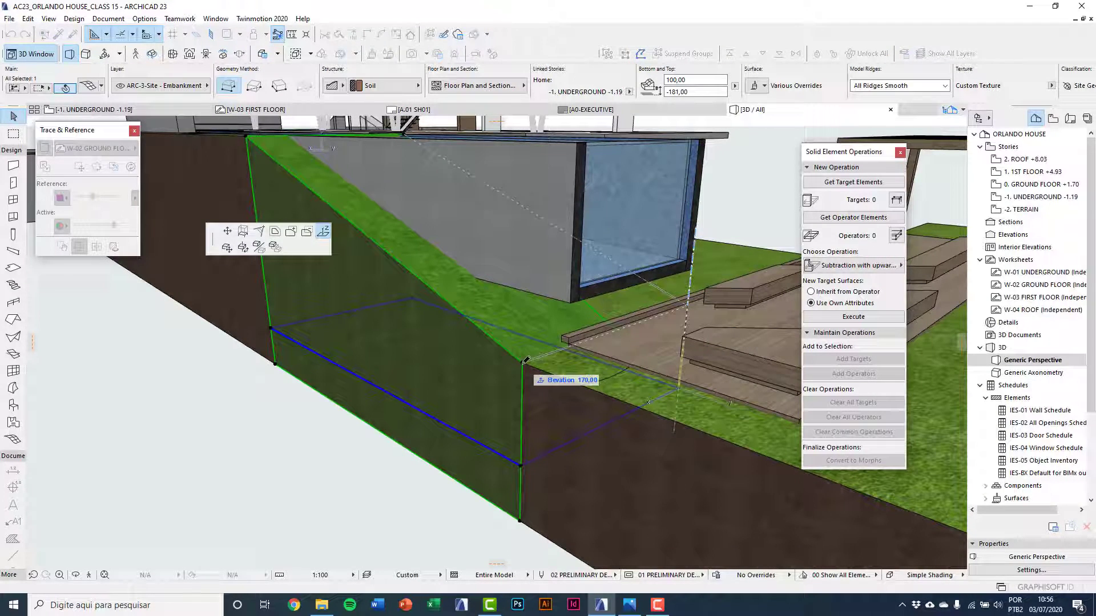
{"action": "left_click", "coordinate": [525, 360]}
{"action": "middle_click_drag", "start_coordinate": [588, 320], "coordinate": [393, 463], "text": "shift"}
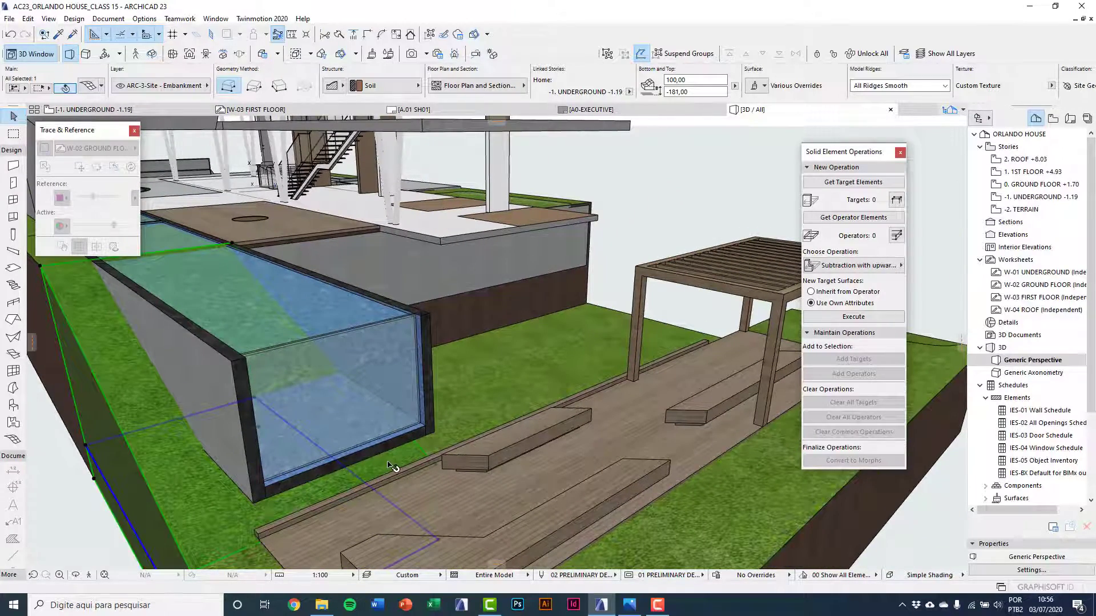
{"action": "key", "text": "Escape"}
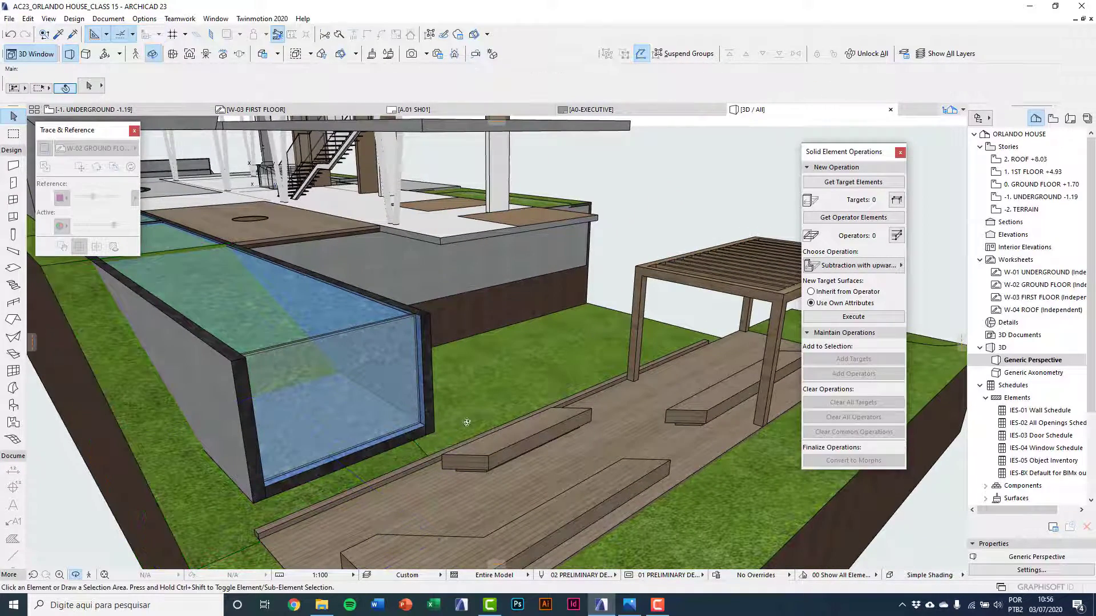
Raise both house-side corners of the straight strip mesh beside the pool to the upper garden level.
{"action": "middle_click_drag", "start_coordinate": [477, 422], "coordinate": [240, 455], "text": "shift"}
{"action": "scroll", "coordinate": [174, 353], "scroll_direction": "up", "scroll_amount": 4}
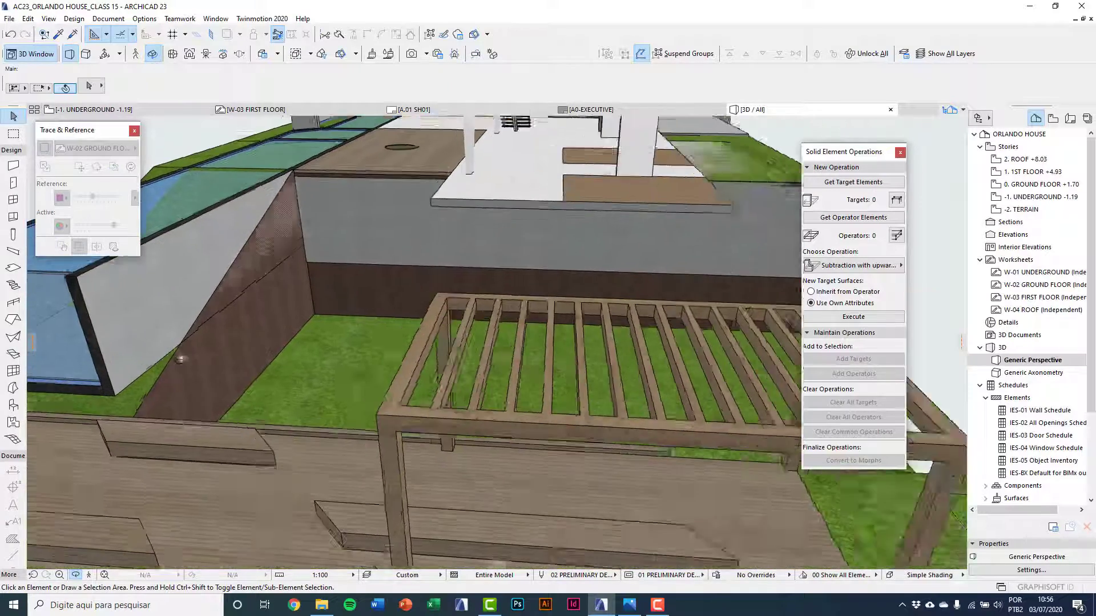
{"action": "left_click", "coordinate": [316, 357]}
{"action": "middle_click_drag", "start_coordinate": [328, 362], "coordinate": [349, 356], "text": "shift"}
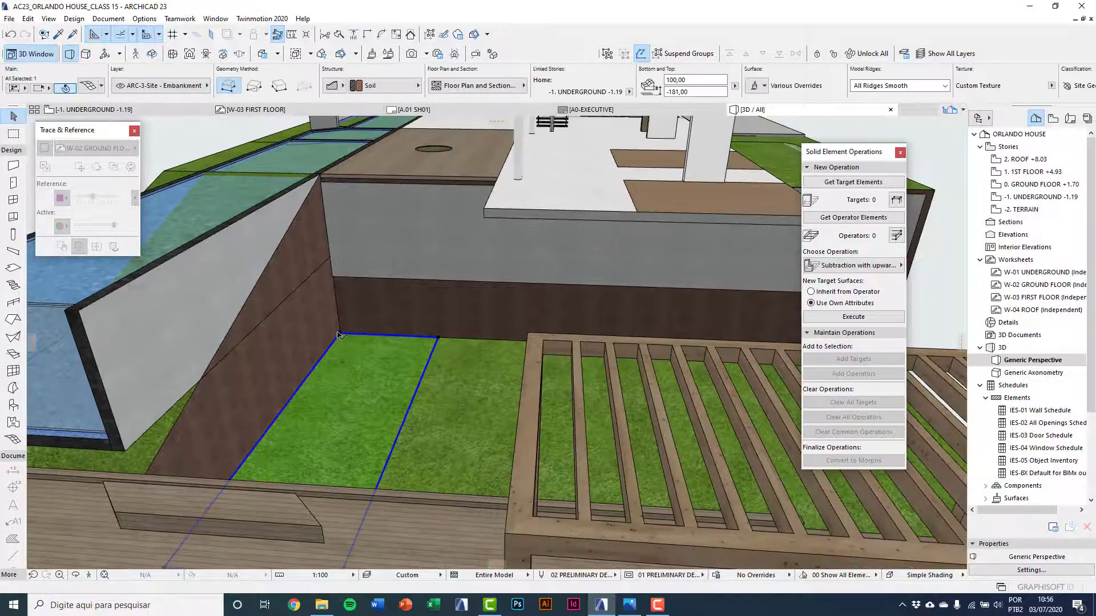
{"action": "left_click", "coordinate": [338, 336]}
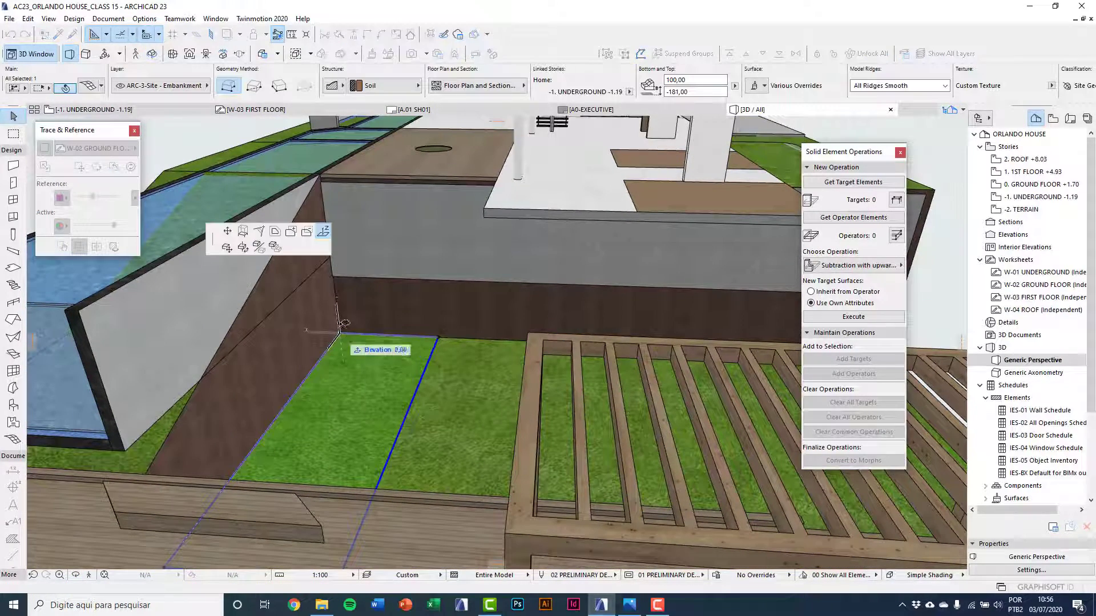
{"action": "left_click", "coordinate": [322, 170]}
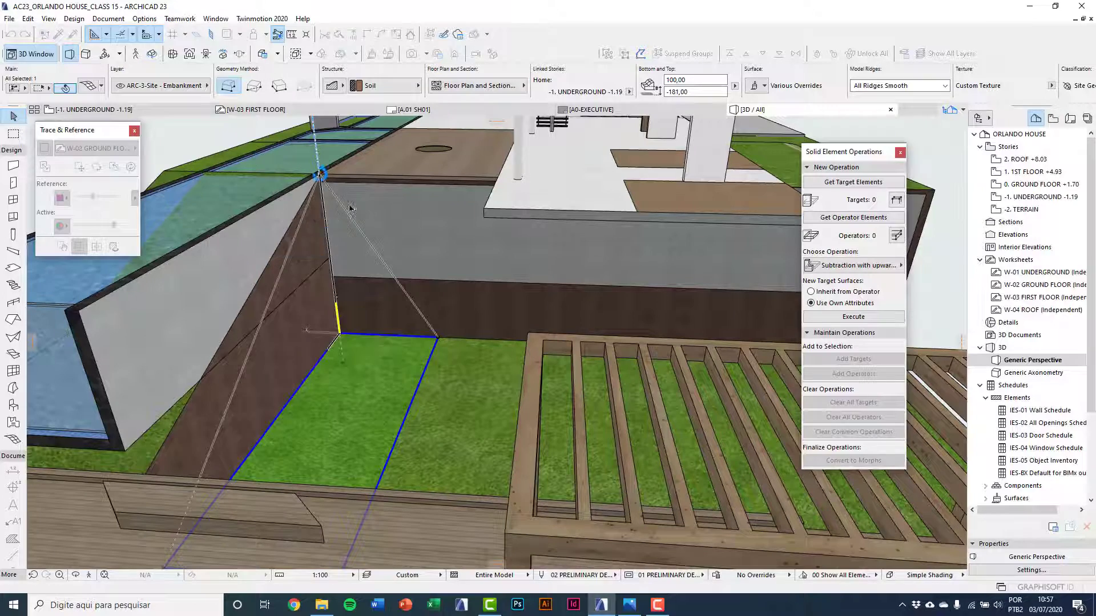
{"action": "left_click", "coordinate": [438, 340]}
{"action": "left_click", "coordinate": [311, 178]}
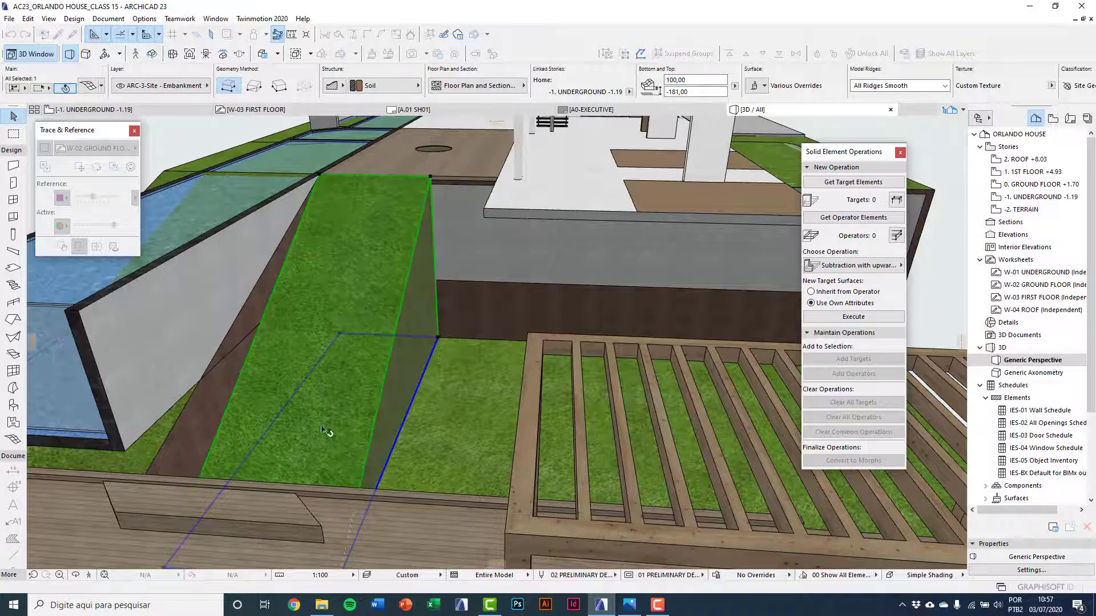
Raise the strip mesh's two deck-side corners to the level of the deck embankment's top corner.
{"action": "middle_click_drag", "start_coordinate": [272, 439], "coordinate": [347, 368]}
{"action": "left_click", "coordinate": [251, 490]}
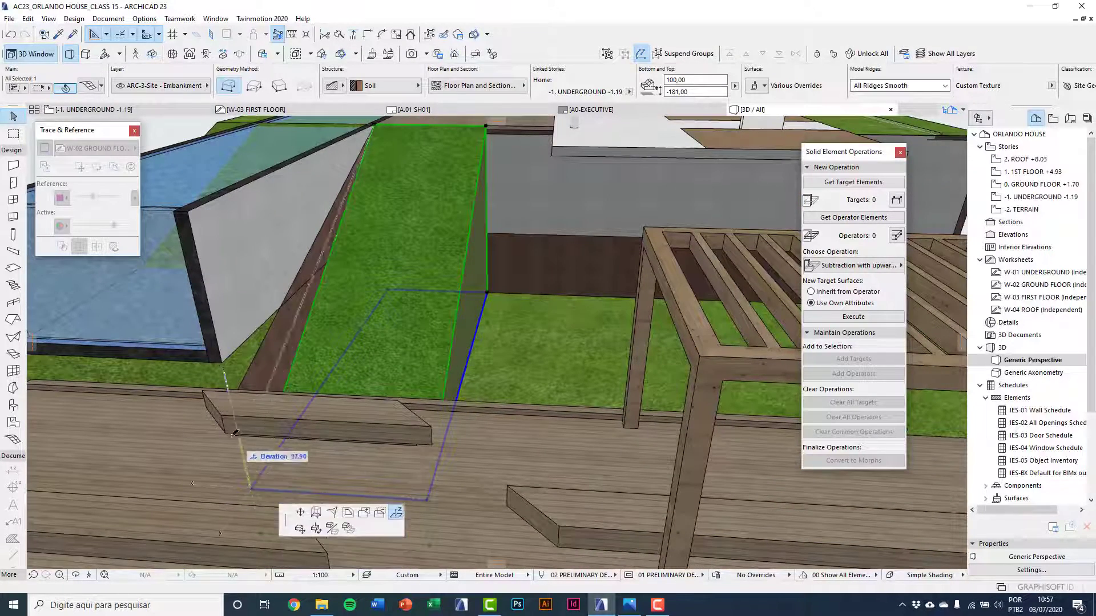
{"action": "middle_click_drag", "start_coordinate": [183, 413], "coordinate": [274, 404]}
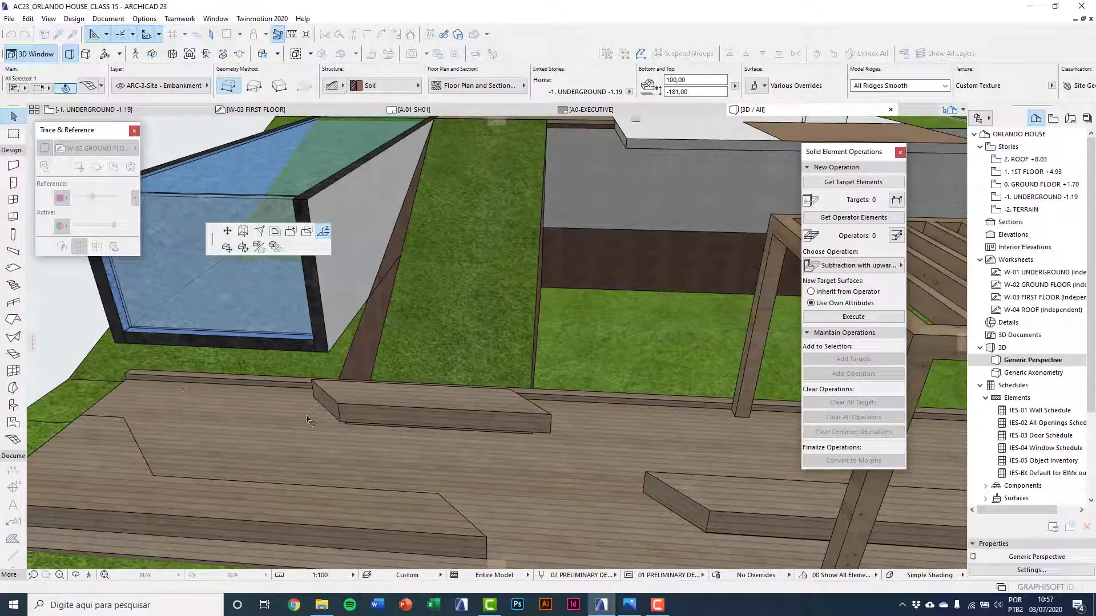
{"action": "left_click", "coordinate": [71, 381]}
{"action": "left_click", "coordinate": [525, 492]}
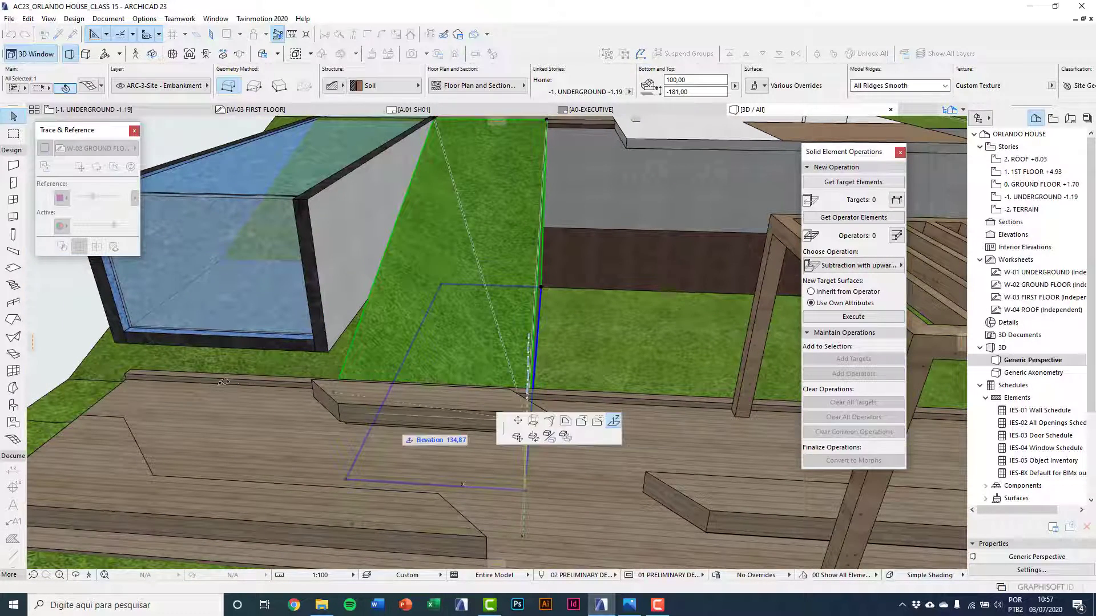
{"action": "left_click", "coordinate": [69, 380]}
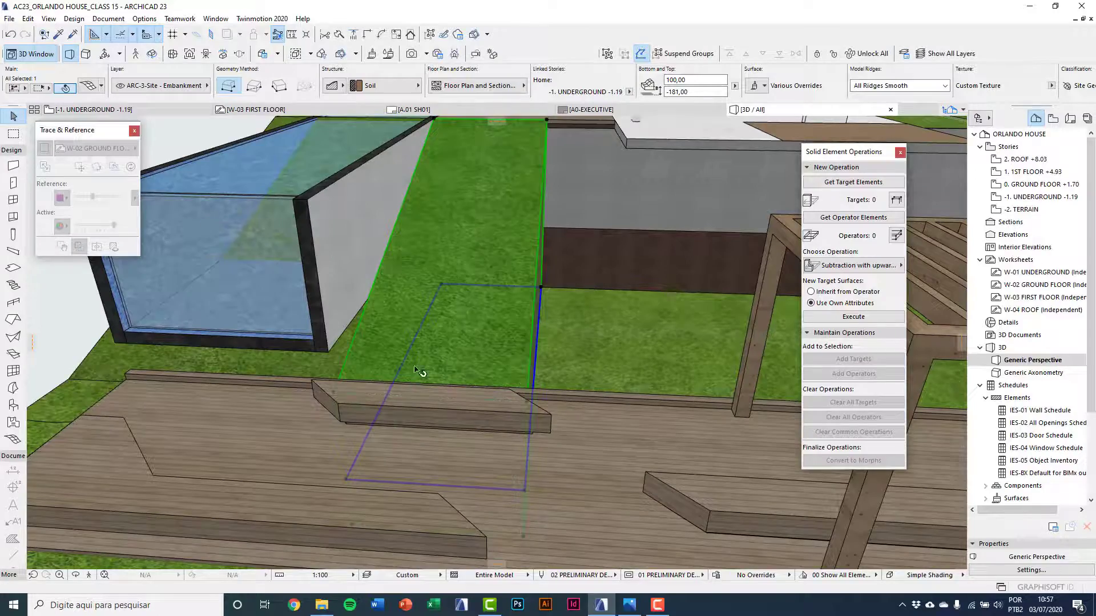
Raise both house-side corners of the large embankment mesh along the house wall to the upper garden level.
{"action": "middle_click_drag", "start_coordinate": [482, 355], "coordinate": [355, 425], "text": "shift"}
{"action": "scroll", "coordinate": [354, 426], "scroll_direction": "down", "scroll_amount": 2}
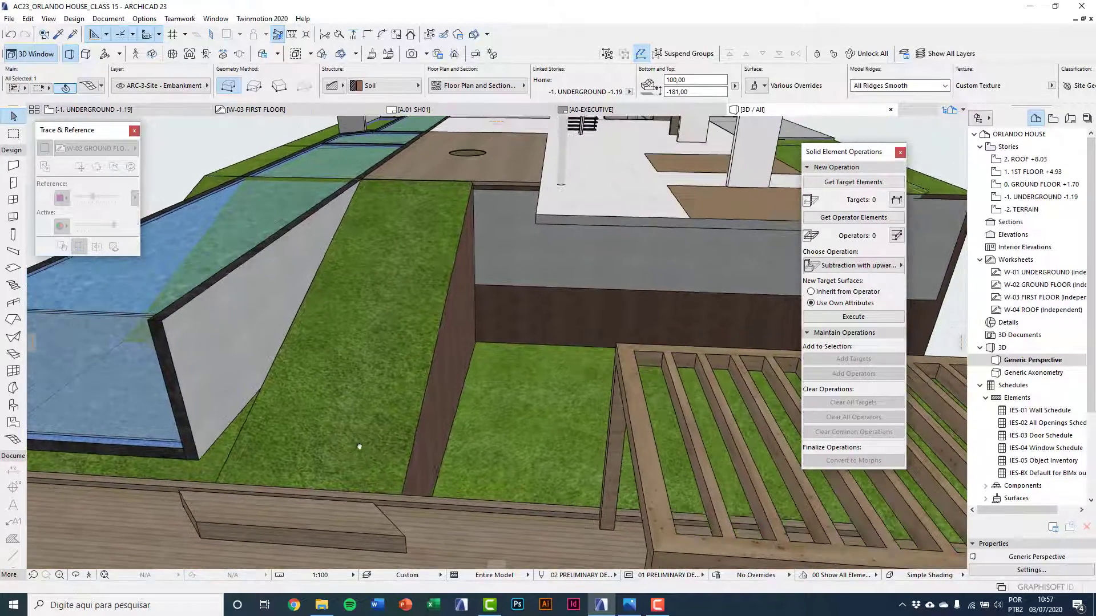
{"action": "scroll", "coordinate": [408, 410], "scroll_direction": "down", "scroll_amount": 2}
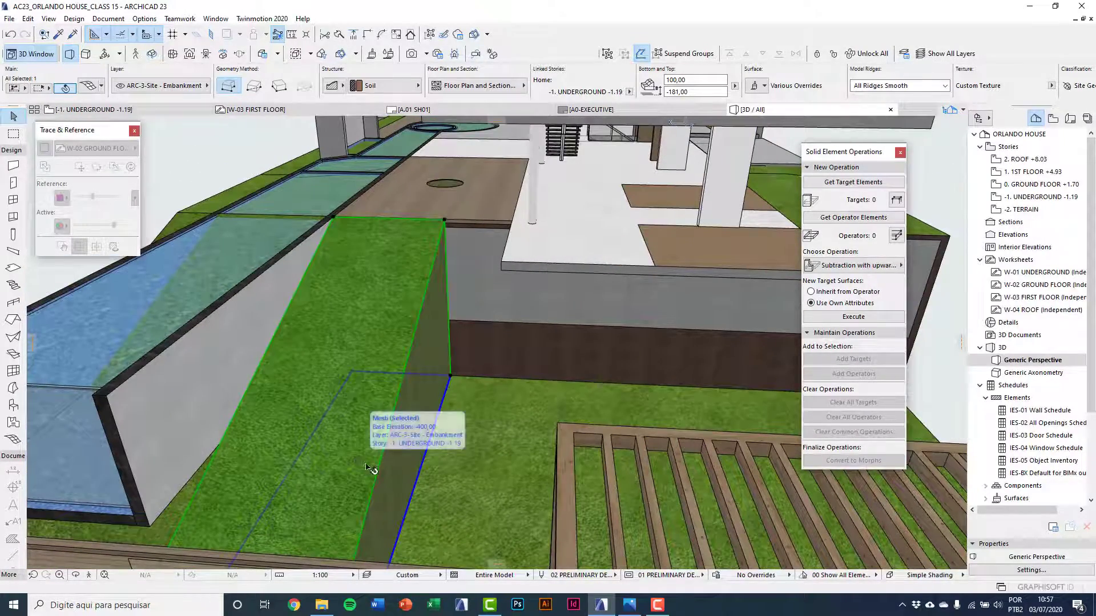
{"action": "scroll", "coordinate": [412, 451], "scroll_direction": "up", "scroll_amount": 2}
{"action": "middle_click_drag", "start_coordinate": [411, 484], "coordinate": [204, 531]}
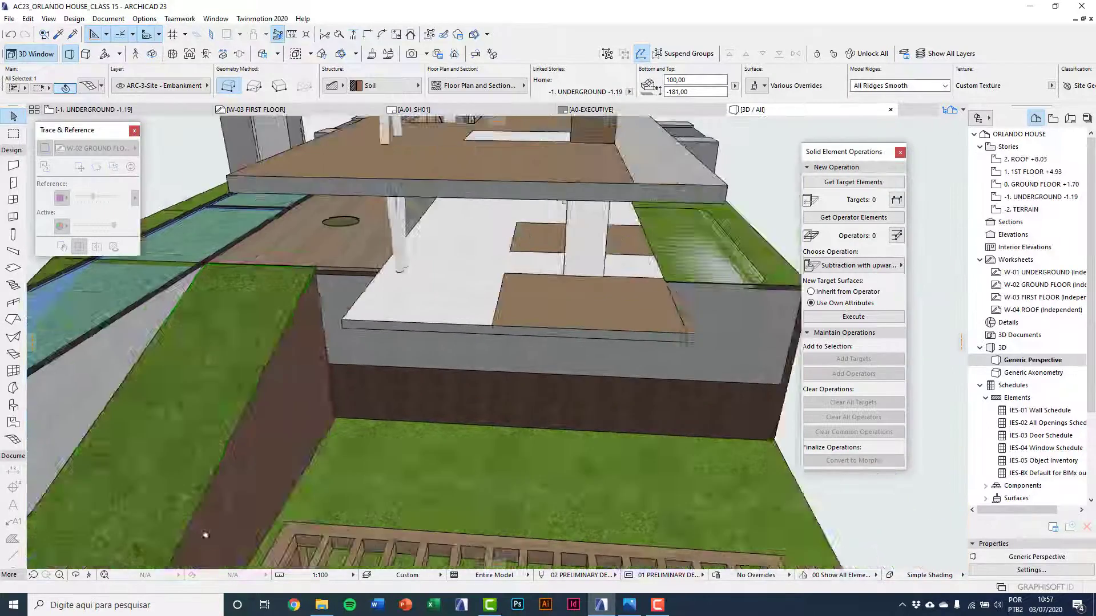
{"action": "left_click", "coordinate": [342, 487]}
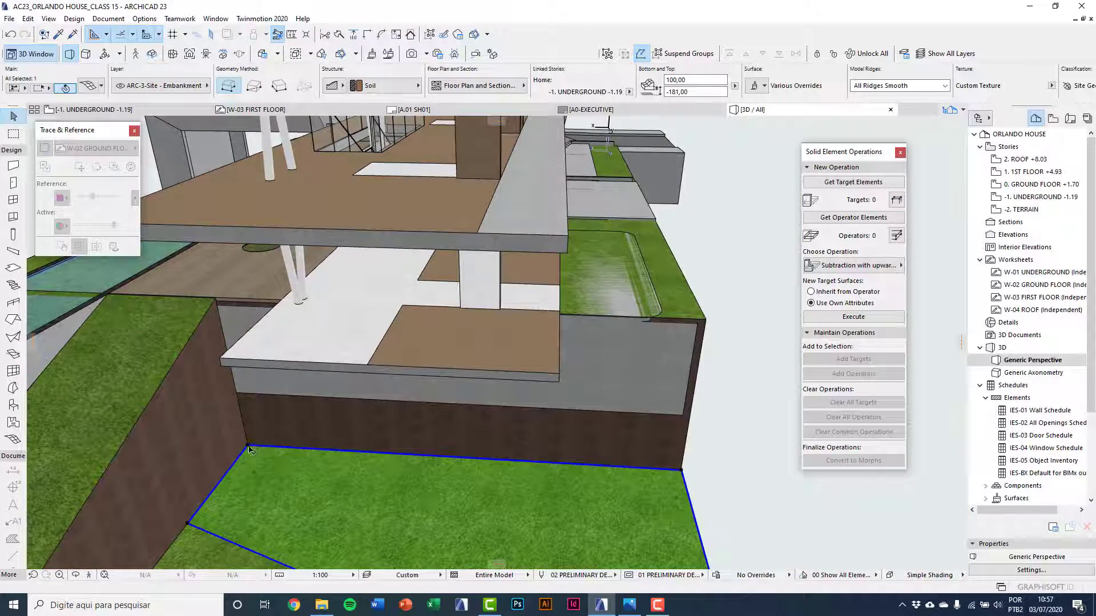
{"action": "left_click", "coordinate": [248, 446]}
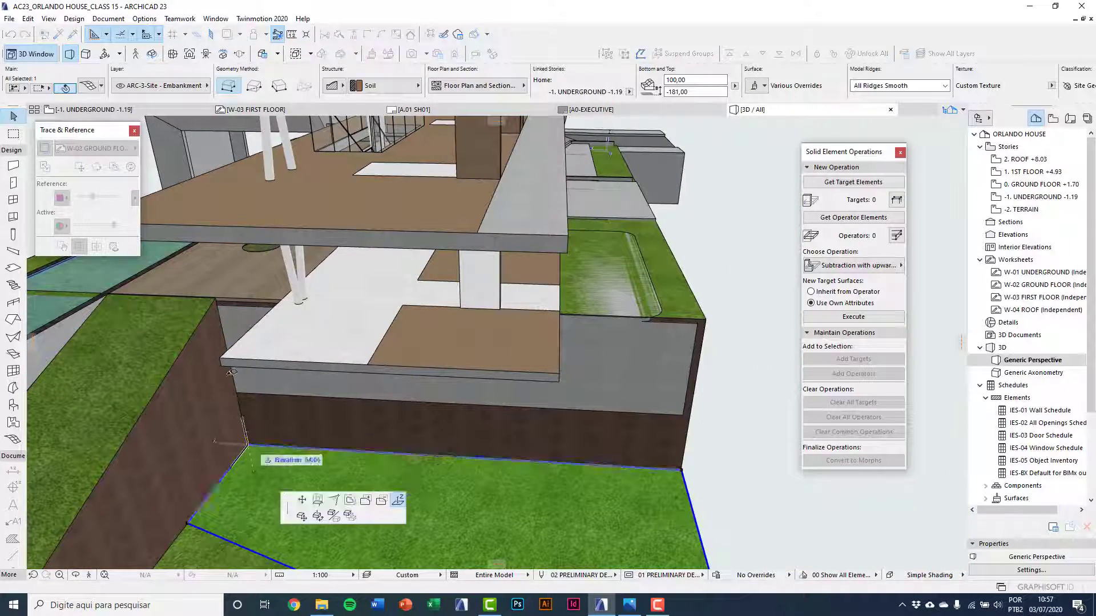
{"action": "left_click", "coordinate": [215, 297]}
{"action": "middle_click_drag", "start_coordinate": [250, 400], "coordinate": [230, 427]}
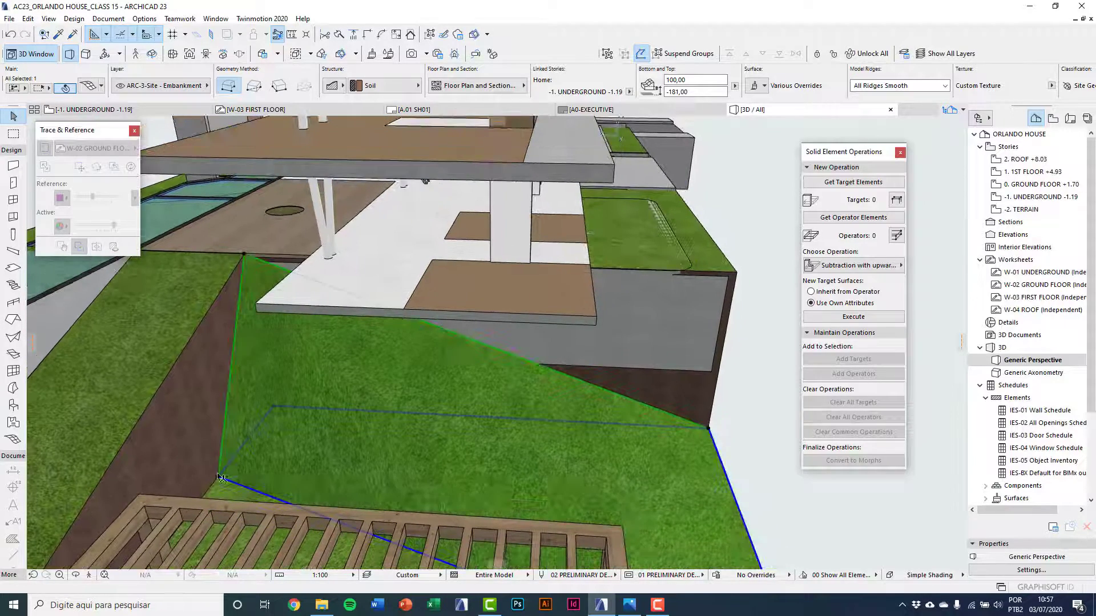
{"action": "left_click", "coordinate": [709, 432]}
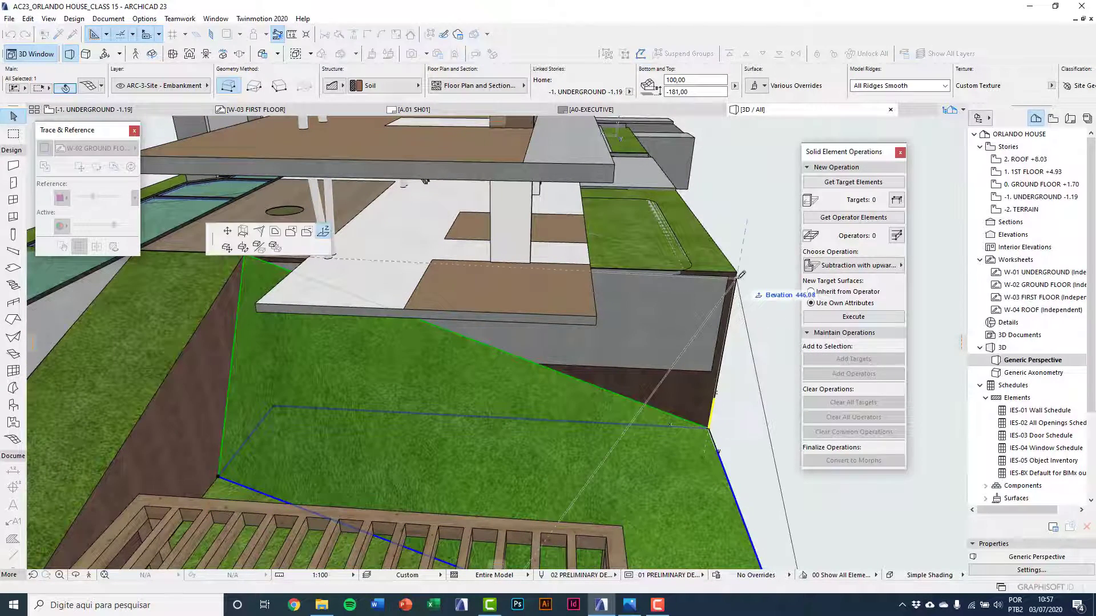
{"action": "left_click", "coordinate": [737, 273]}
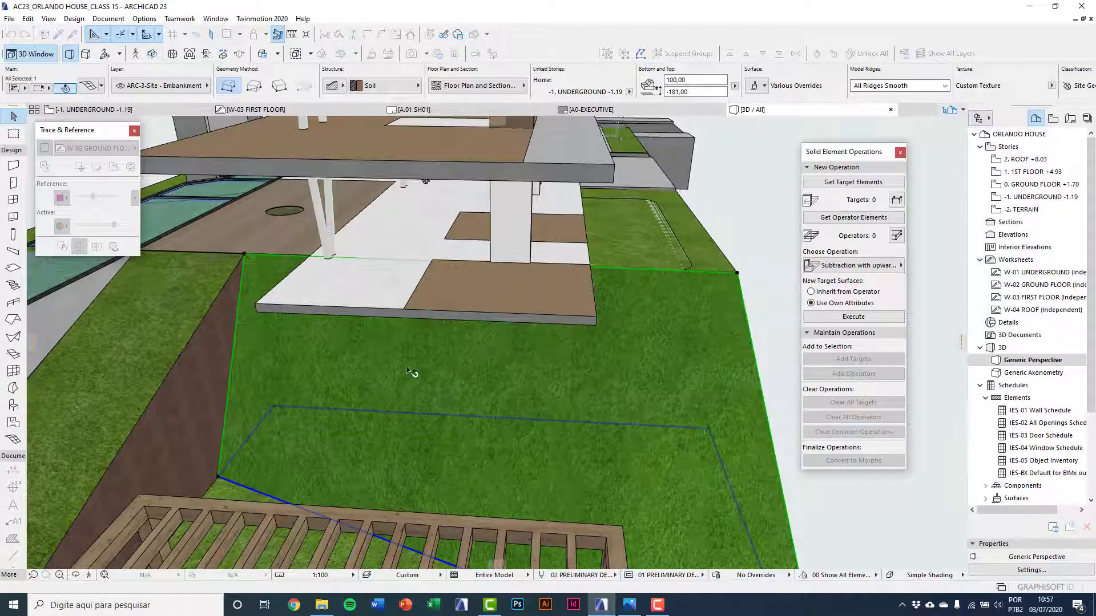
Raise the large mesh's strip-side corner to the strip's sloping edge, and lift its first stepped corner near the pergola.
{"action": "left_click", "coordinate": [219, 477]}
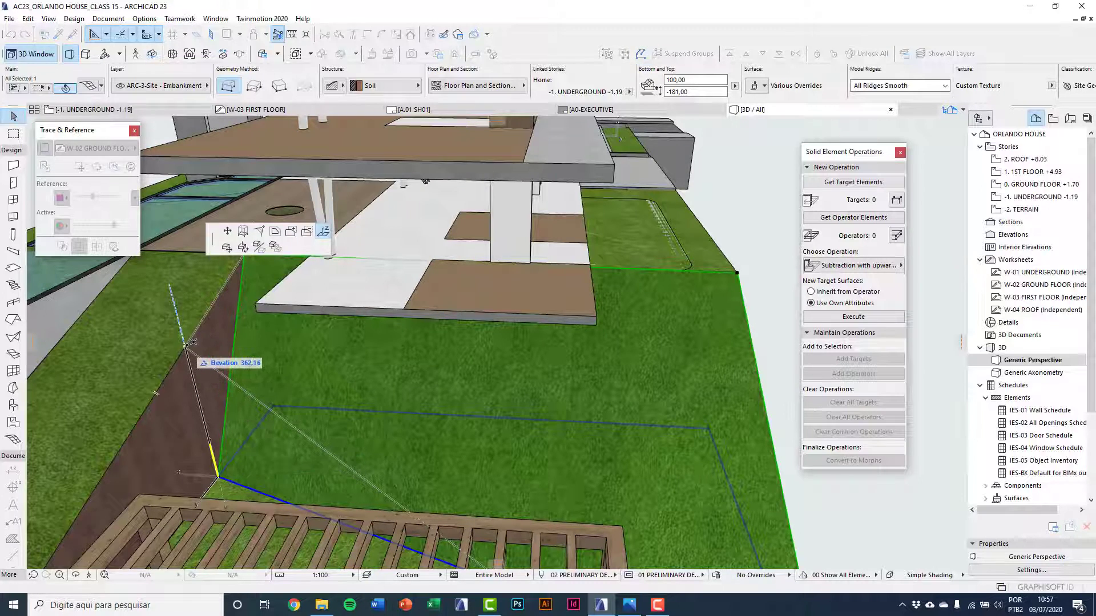
{"action": "left_click", "coordinate": [188, 345]}
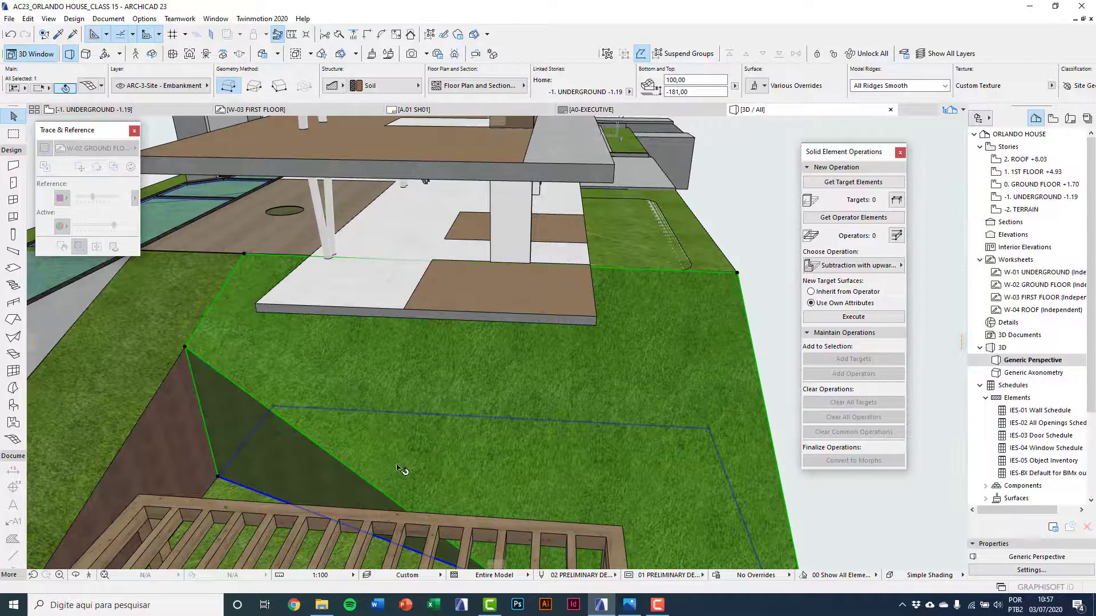
{"action": "middle_click_drag", "start_coordinate": [398, 468], "coordinate": [276, 328], "text": "shift"}
{"action": "left_click", "coordinate": [135, 433]}
{"action": "scroll", "coordinate": [298, 321], "scroll_direction": "down", "scroll_amount": 3}
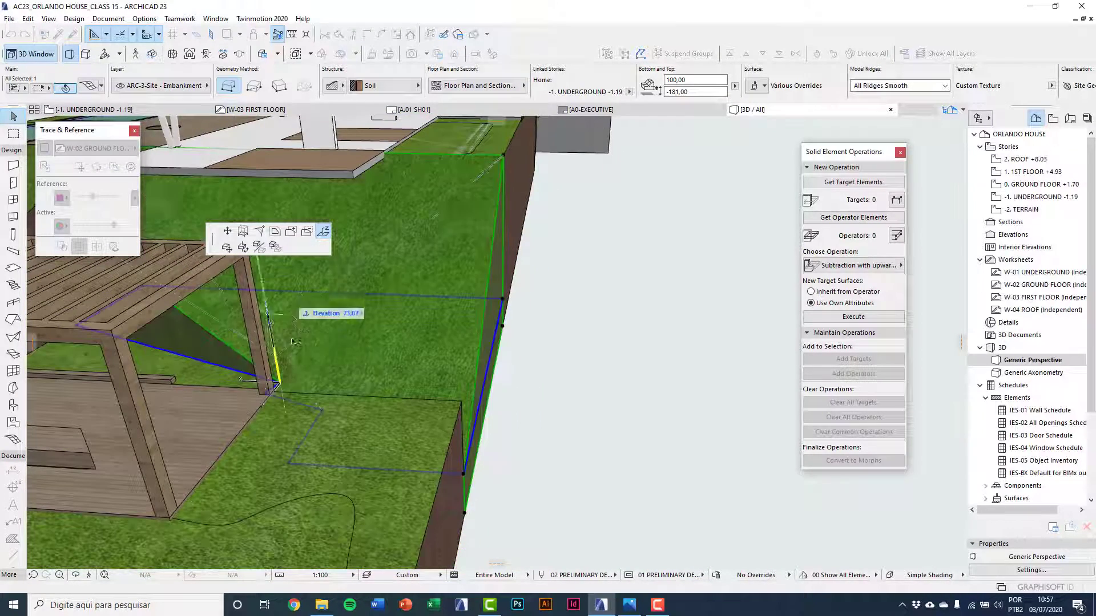
{"action": "left_click", "coordinate": [275, 391]}
Raise the large mesh's next two stepped corners beside the pergola, matching the second to the deck embankment's top corner.
{"action": "middle_click_drag", "start_coordinate": [284, 402], "coordinate": [164, 498]}
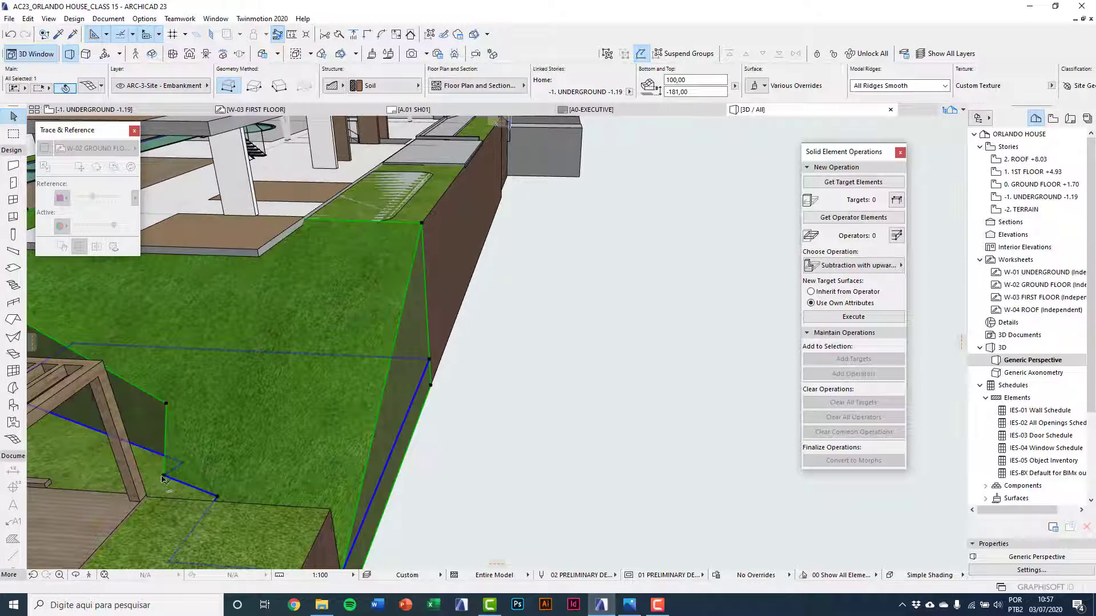
{"action": "left_click", "coordinate": [164, 478]}
{"action": "left_click", "coordinate": [212, 501]}
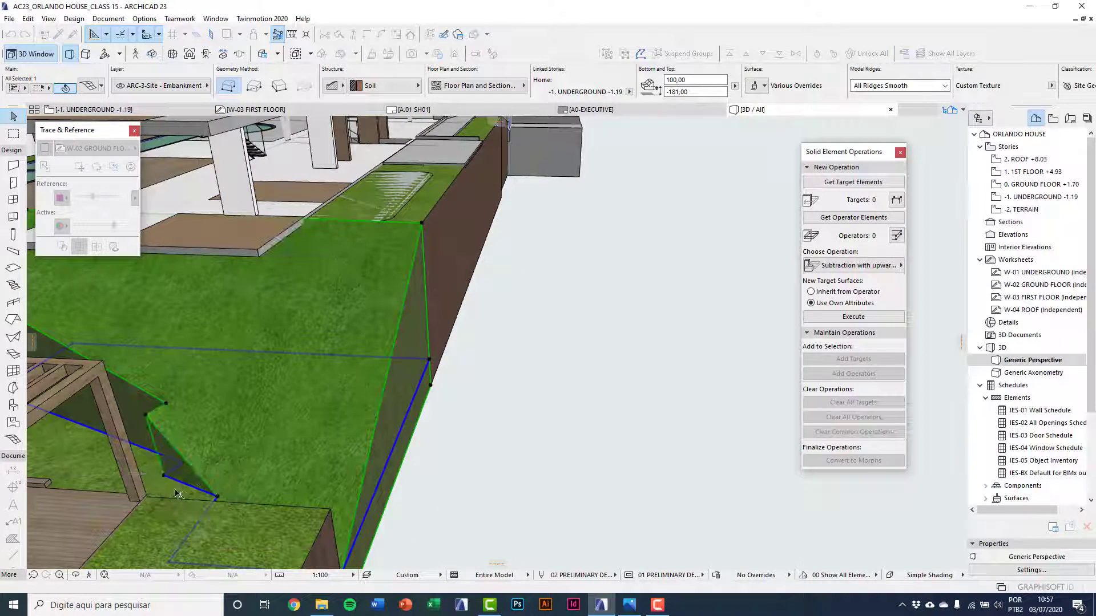
{"action": "left_click", "coordinate": [218, 500]}
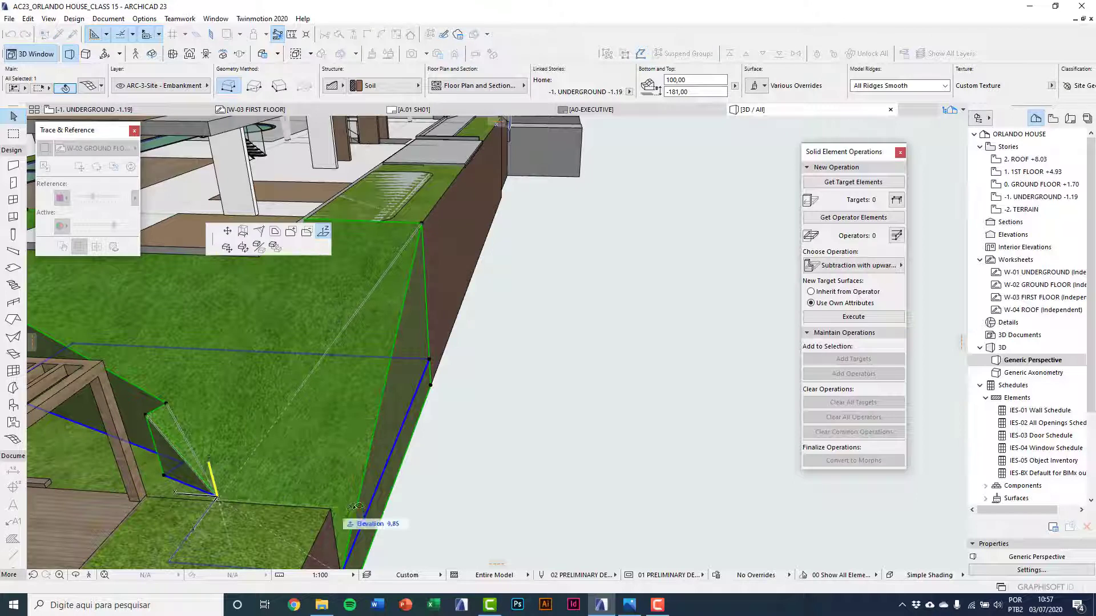
{"action": "left_click", "coordinate": [331, 510]}
{"action": "middle_click_drag", "start_coordinate": [300, 507], "coordinate": [308, 435]}
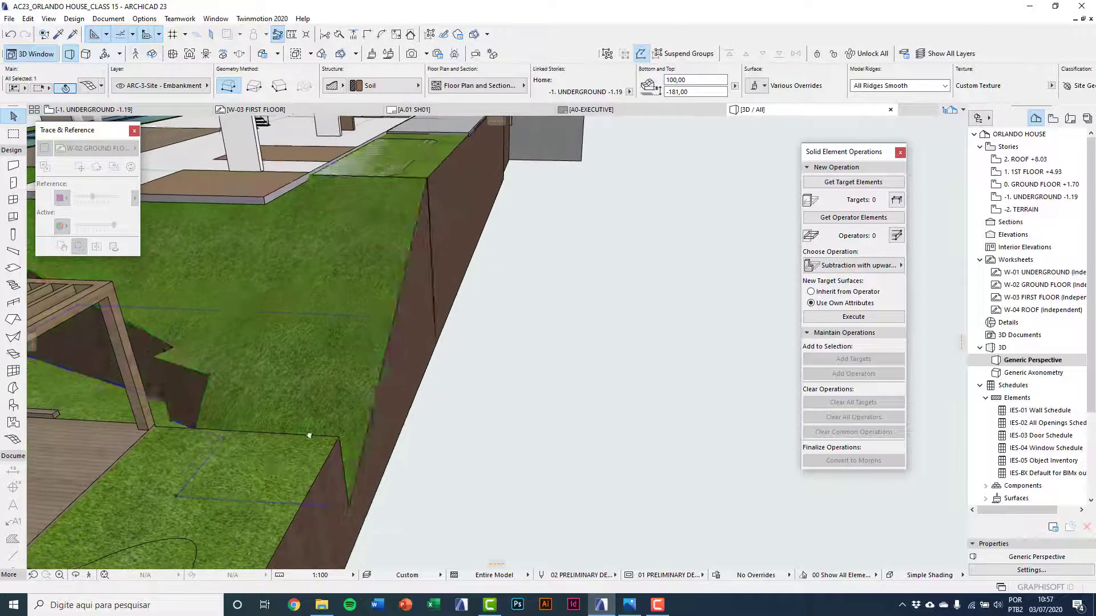
Raise the large mesh's two remaining deck-side corners by an elevation of 170,00 to meet the top of the deck embankment, and deselect it.
{"action": "left_click", "coordinate": [175, 498]}
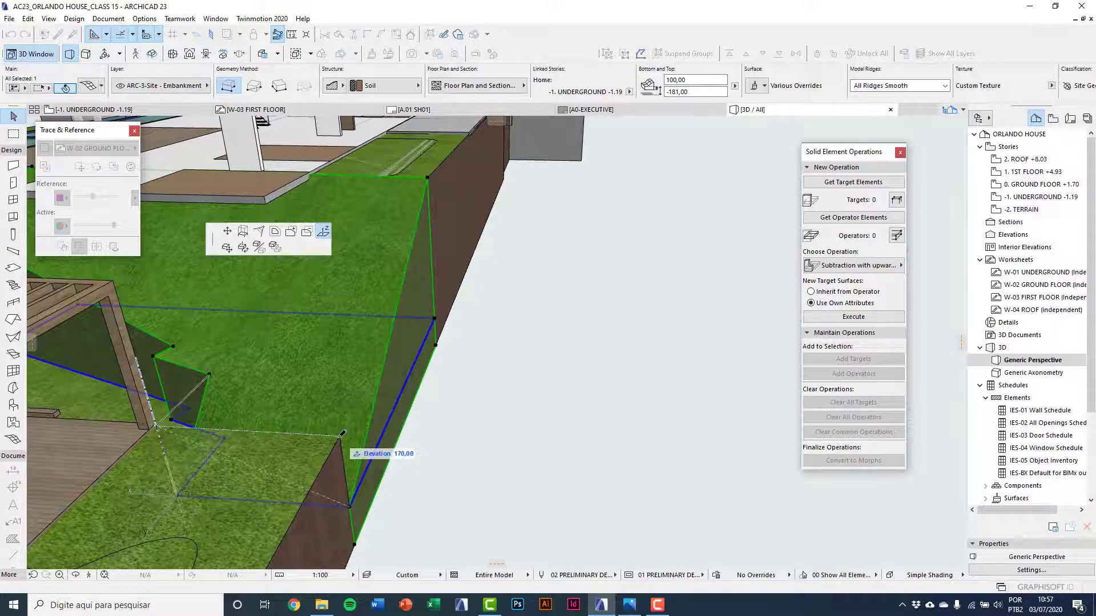
{"action": "left_click", "coordinate": [352, 506]}
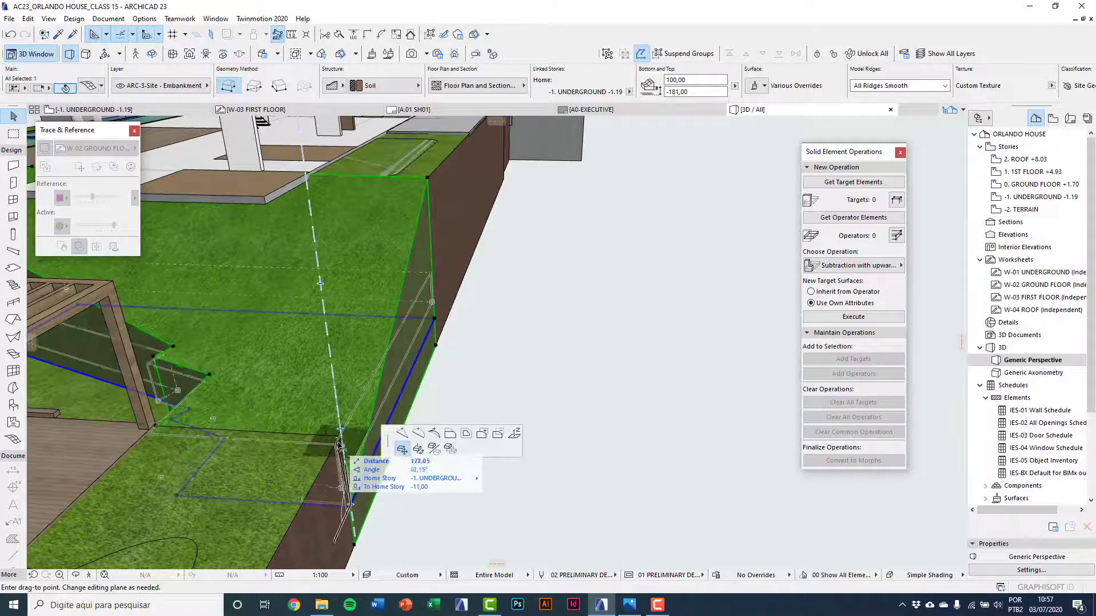
{"action": "left_click", "coordinate": [352, 505]}
{"action": "left_click", "coordinate": [350, 507]}
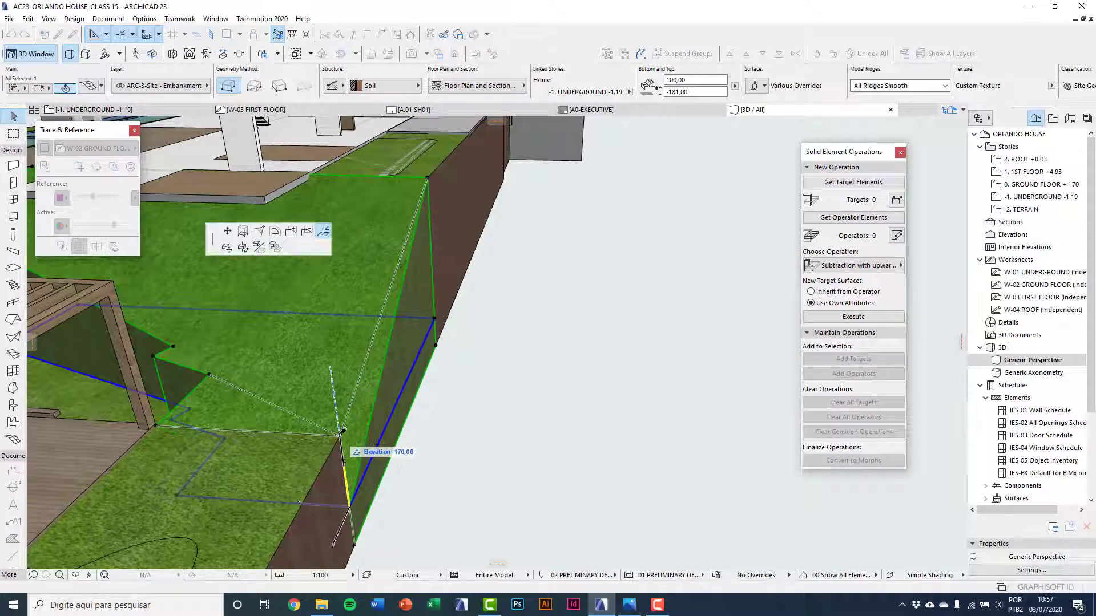
{"action": "left_click", "coordinate": [340, 438]}
{"action": "middle_click_drag", "start_coordinate": [264, 399], "coordinate": [363, 389]}
{"action": "middle_click_drag", "start_coordinate": [314, 356], "coordinate": [634, 412], "text": "shift"}
{"action": "middle_click_drag", "start_coordinate": [448, 435], "coordinate": [505, 448]}
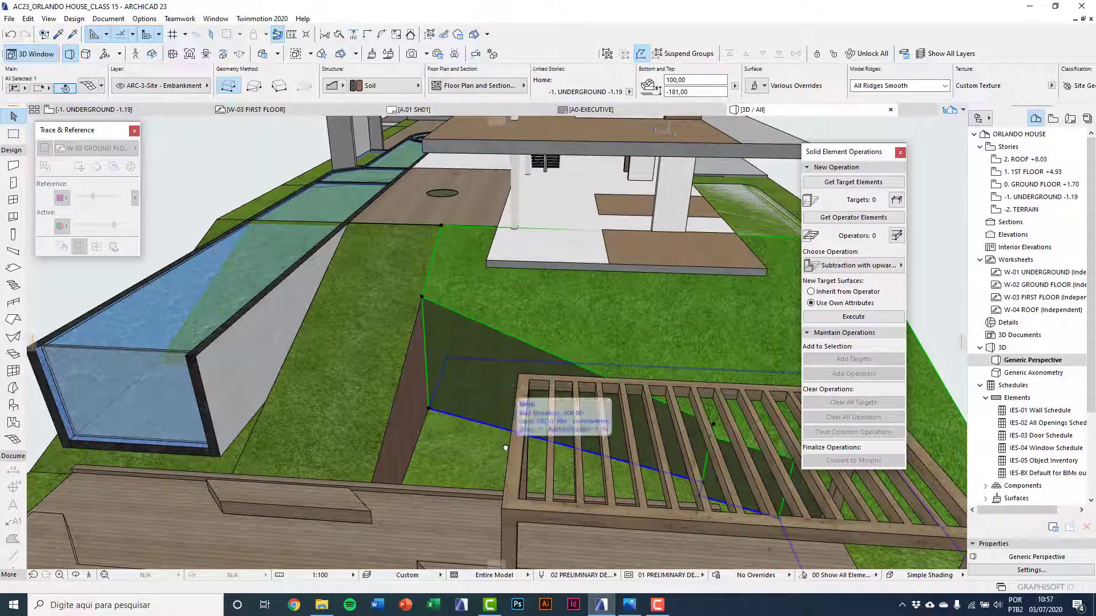
{"action": "key", "text": "Escape"}
Select the path mesh and raise its two strip-side corners to the sloping edge of the neighbouring strip.
{"action": "left_click", "coordinate": [467, 450]}
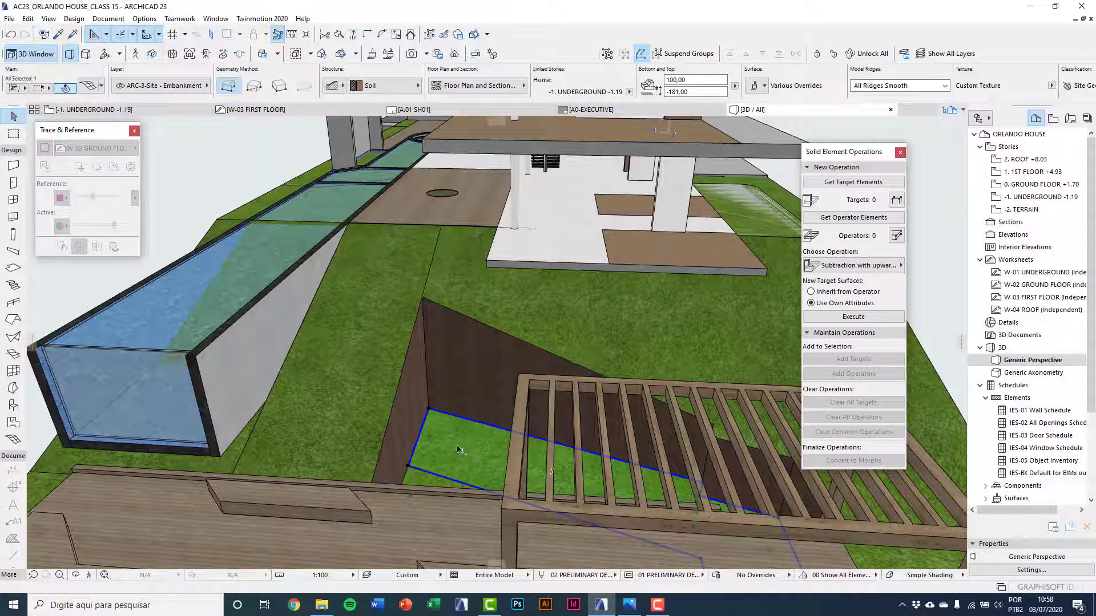
{"action": "middle_click_drag", "start_coordinate": [438, 437], "coordinate": [418, 467]}
{"action": "scroll", "coordinate": [418, 467], "scroll_direction": "up", "scroll_amount": 2}
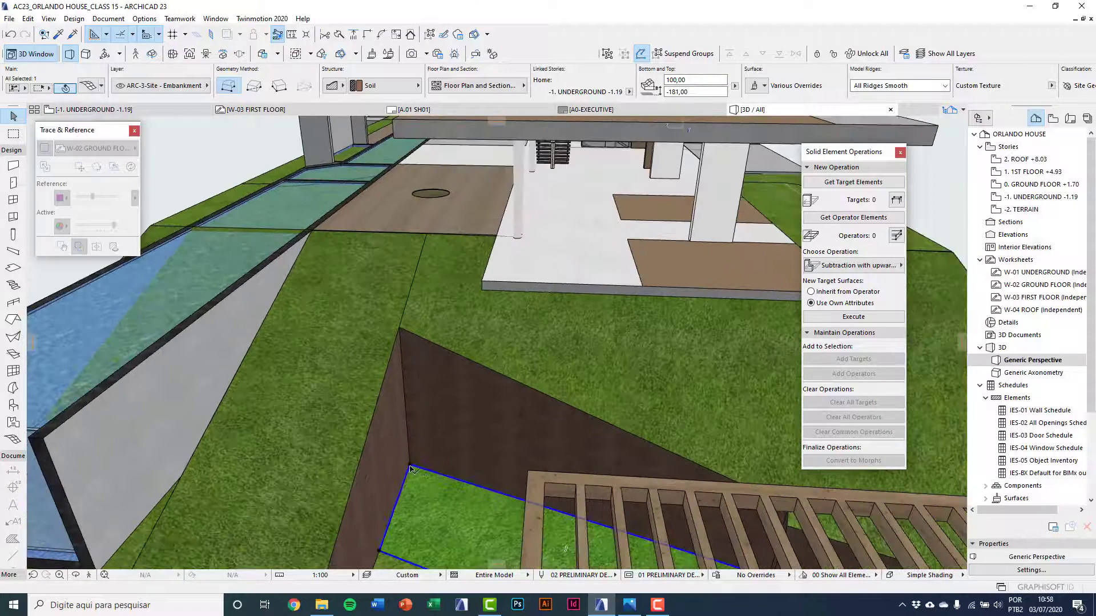
{"action": "left_click", "coordinate": [410, 467]}
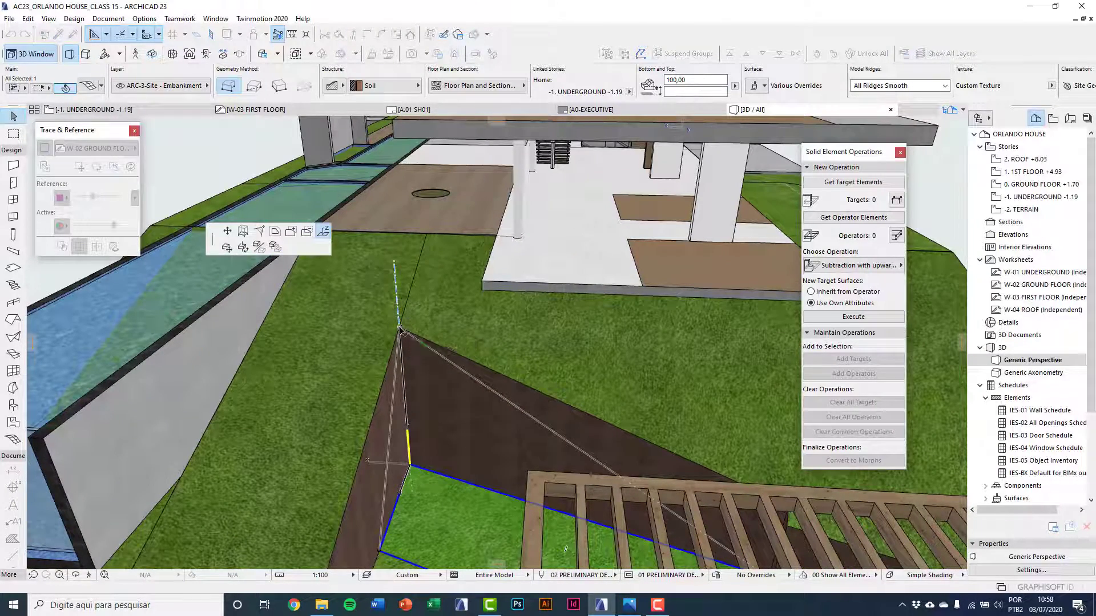
{"action": "left_click", "coordinate": [399, 330]}
{"action": "left_click", "coordinate": [381, 553]}
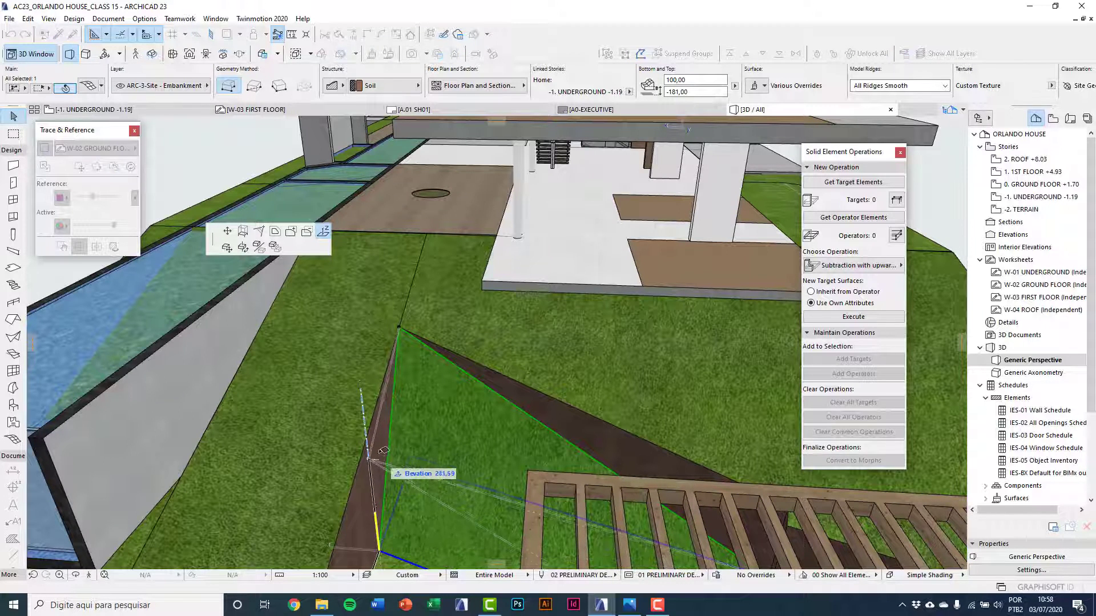
{"action": "left_click", "coordinate": [402, 323]}
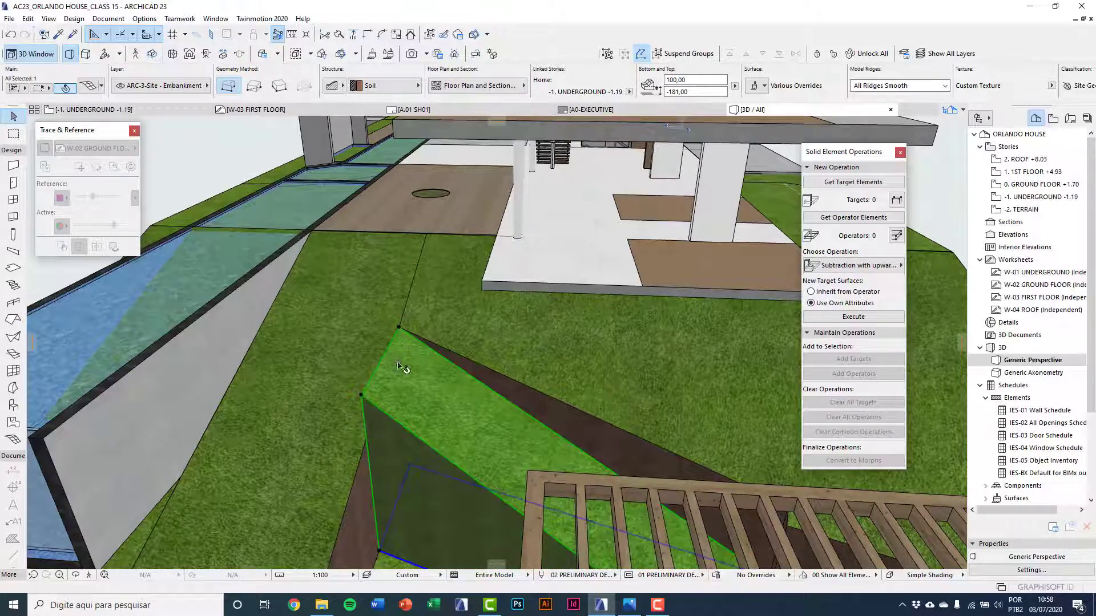
Raise the path mesh's two stepped corners beside the pergola post to the matching corners of the large embankment mesh.
{"action": "scroll", "coordinate": [402, 367], "scroll_direction": "up", "scroll_amount": 2}
{"action": "middle_click_drag", "start_coordinate": [391, 423], "coordinate": [291, 358]}
{"action": "scroll", "coordinate": [317, 318], "scroll_direction": "down", "scroll_amount": 4}
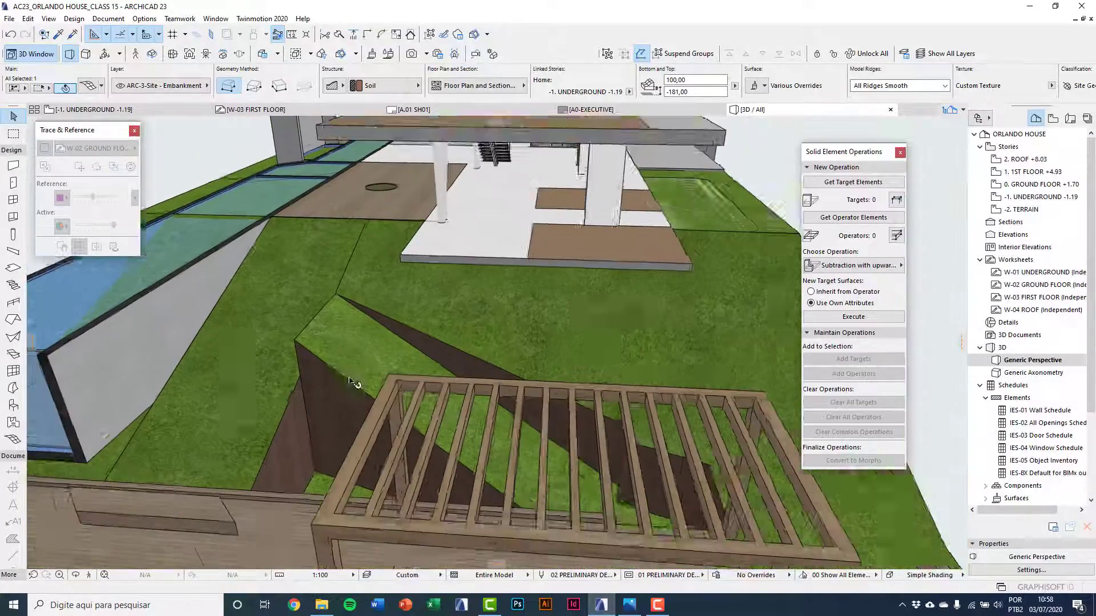
{"action": "middle_click_drag", "start_coordinate": [511, 458], "coordinate": [385, 476], "text": "shift"}
{"action": "scroll", "coordinate": [342, 479], "scroll_direction": "up", "scroll_amount": 5}
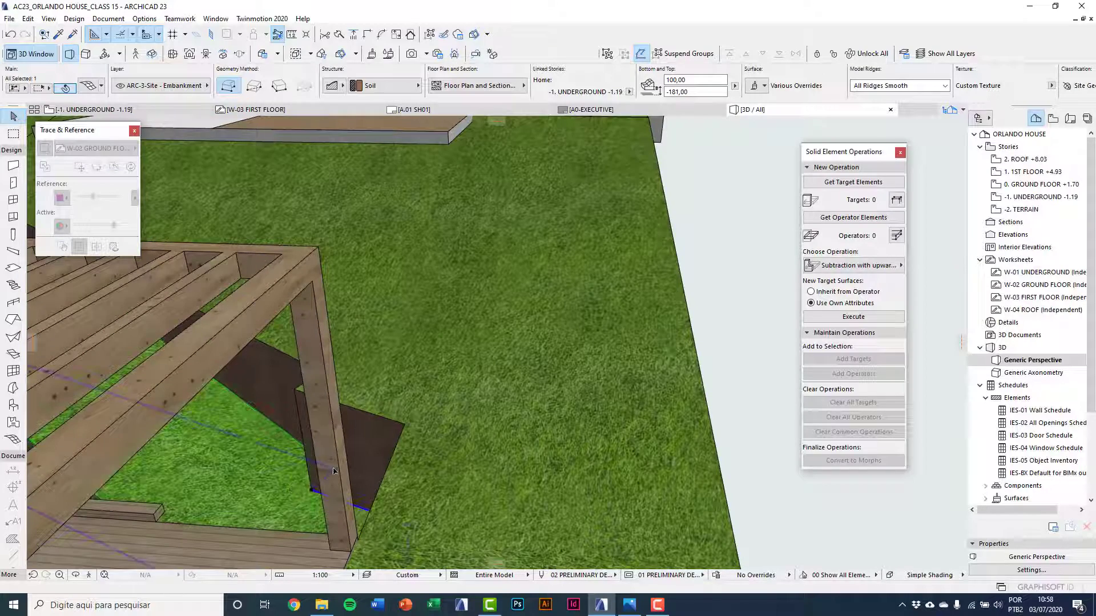
{"action": "left_click", "coordinate": [334, 470]}
{"action": "middle_click_drag", "start_coordinate": [274, 457], "coordinate": [230, 446], "text": "shift"}
{"action": "left_click", "coordinate": [251, 413]}
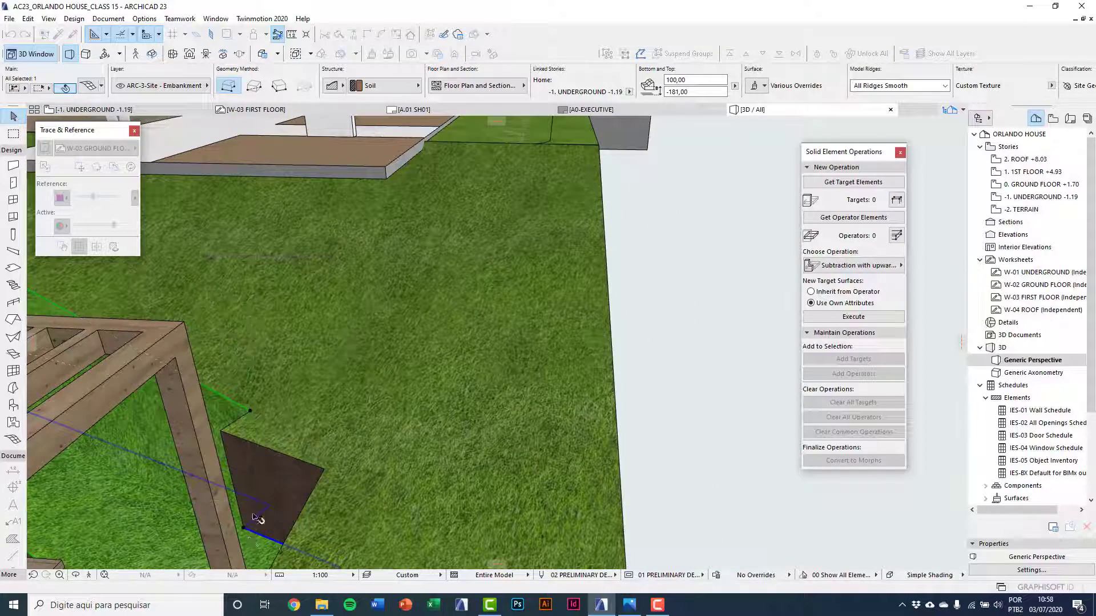
{"action": "left_click", "coordinate": [226, 425]}
{"action": "middle_click_drag", "start_coordinate": [226, 426], "coordinate": [365, 448], "text": "shift"}
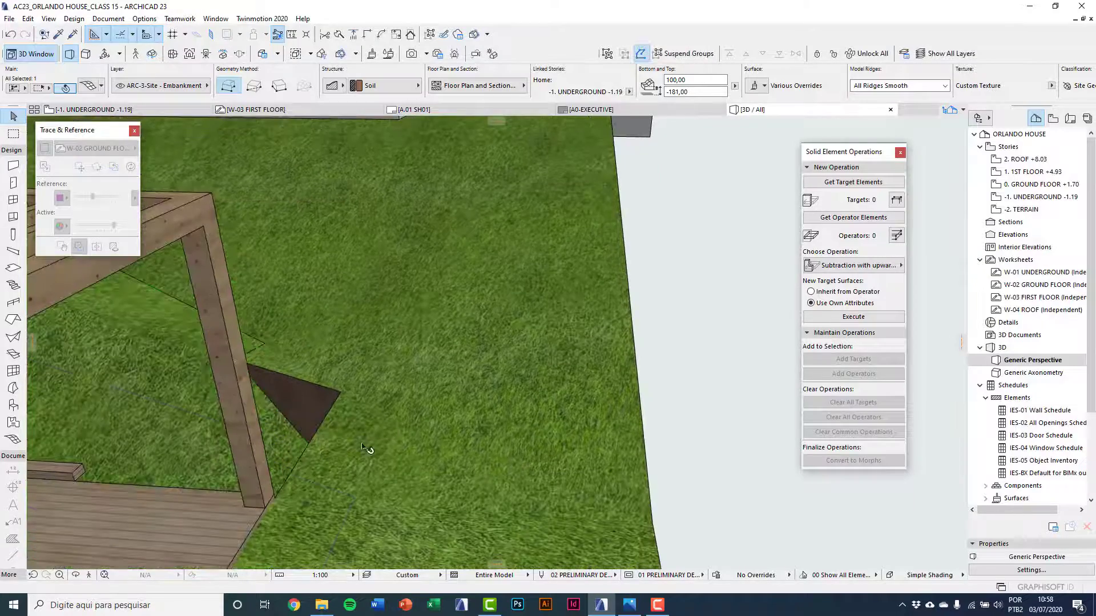
Raise the path mesh's outer corner to the large mesh's corner, and its next corner to the deck edge at the pergola post.
{"action": "left_click", "coordinate": [354, 500]}
{"action": "left_click", "coordinate": [342, 390]}
{"action": "middle_click_drag", "start_coordinate": [361, 372], "coordinate": [321, 530], "text": "shift"}
{"action": "left_click", "coordinate": [312, 565]}
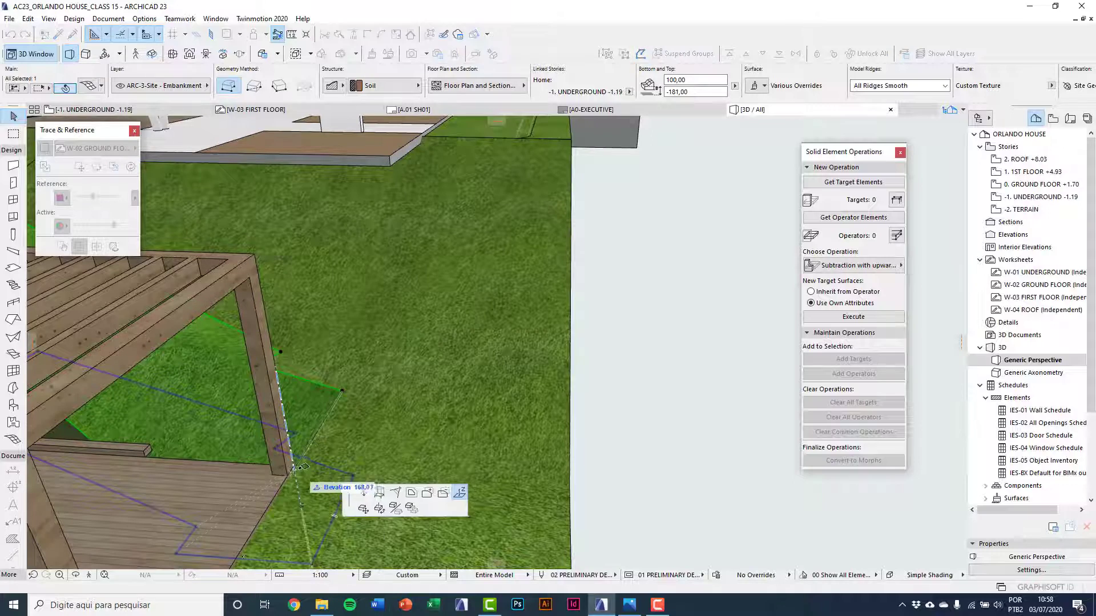
{"action": "left_click", "coordinate": [453, 501]}
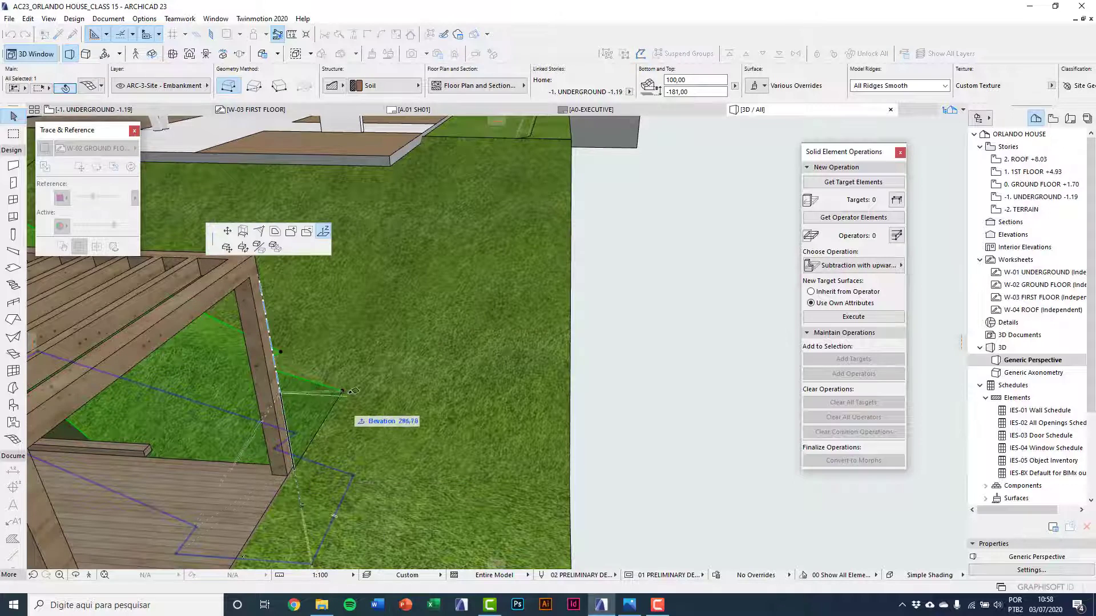
{"action": "left_click", "coordinate": [297, 468]}
Raise the path mesh's two remaining corners near the end of the deck bench to complete its slope.
{"action": "middle_click_drag", "start_coordinate": [297, 468], "coordinate": [232, 512], "text": "shift"}
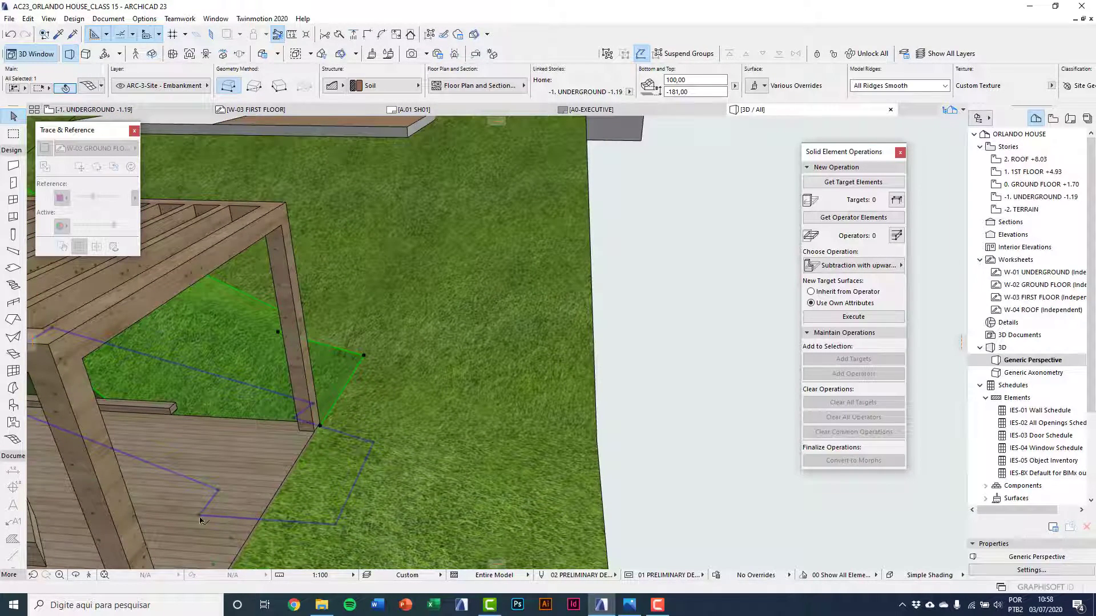
{"action": "left_click", "coordinate": [200, 518]}
{"action": "left_click", "coordinate": [245, 448]}
{"action": "left_click", "coordinate": [173, 413]}
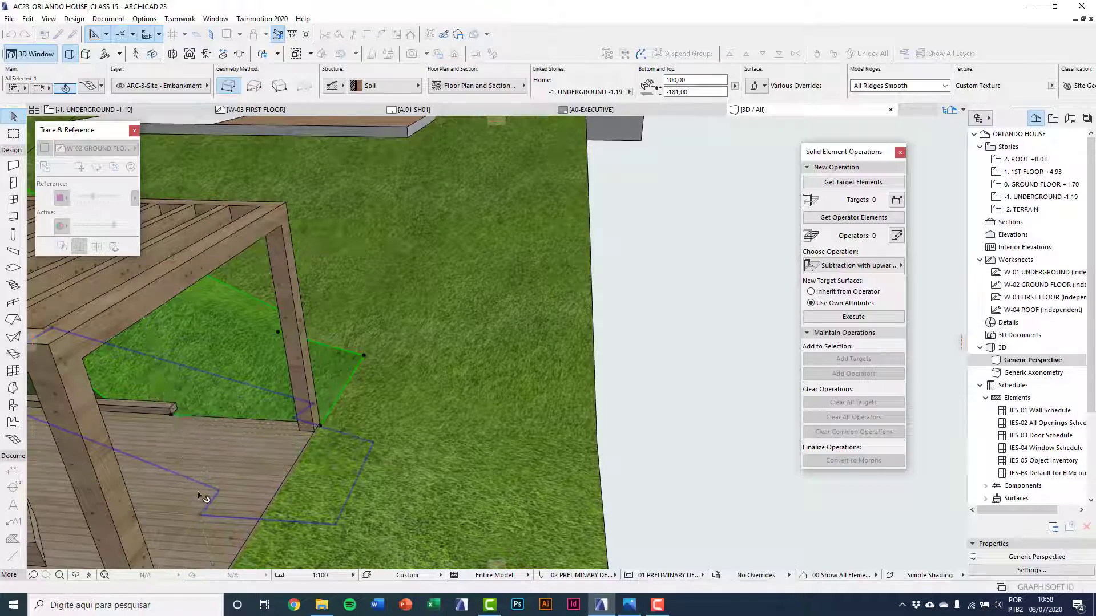
{"action": "left_click", "coordinate": [217, 493]}
{"action": "left_click", "coordinate": [263, 482]}
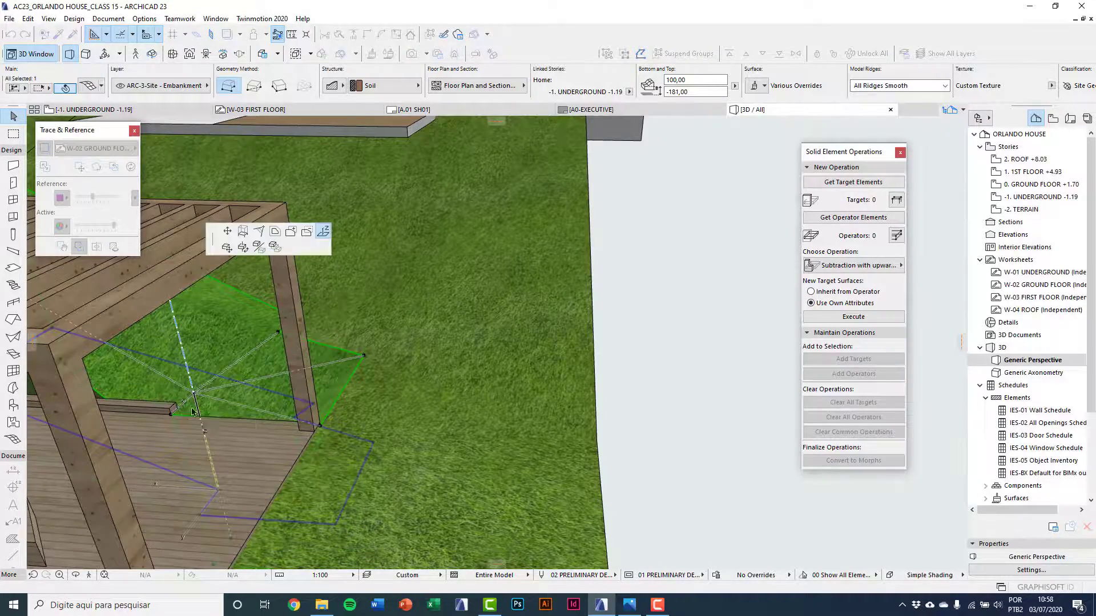
{"action": "left_click", "coordinate": [220, 367]}
Raise the remaining deck-side mesh's upper strip-side corner and its bench-side corner to the matching corners of the path mesh.
{"action": "middle_click_drag", "start_coordinate": [220, 367], "coordinate": [455, 477], "text": "shift"}
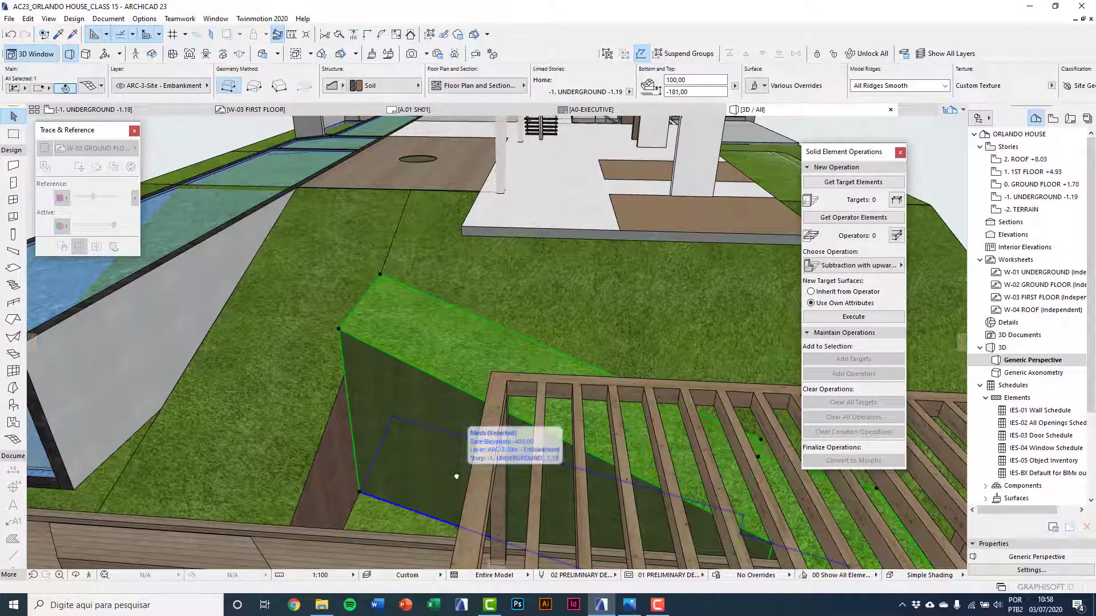
{"action": "left_click", "coordinate": [359, 492]}
{"action": "left_click", "coordinate": [507, 423]}
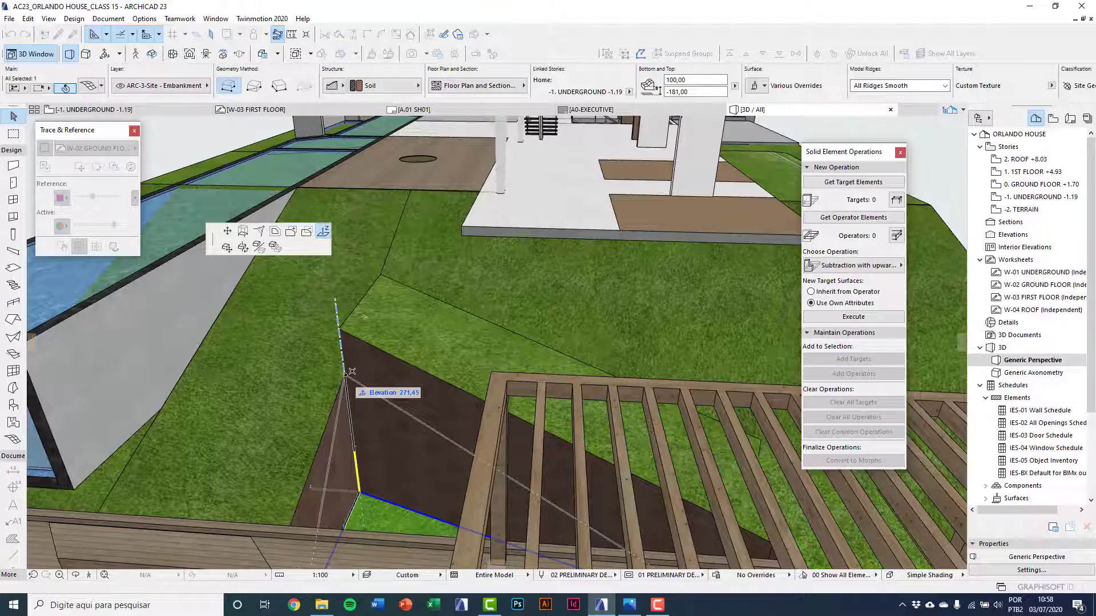
{"action": "left_click", "coordinate": [341, 324]}
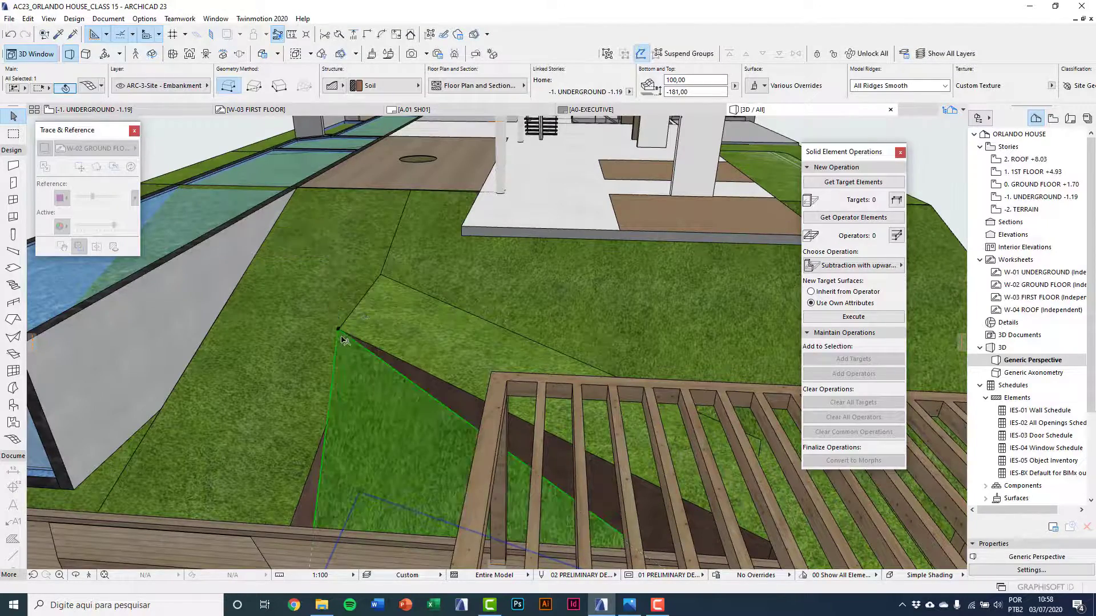
{"action": "scroll", "coordinate": [400, 425], "scroll_direction": "down", "scroll_amount": 2}
{"action": "middle_click_drag", "start_coordinate": [617, 506], "coordinate": [66, 367]}
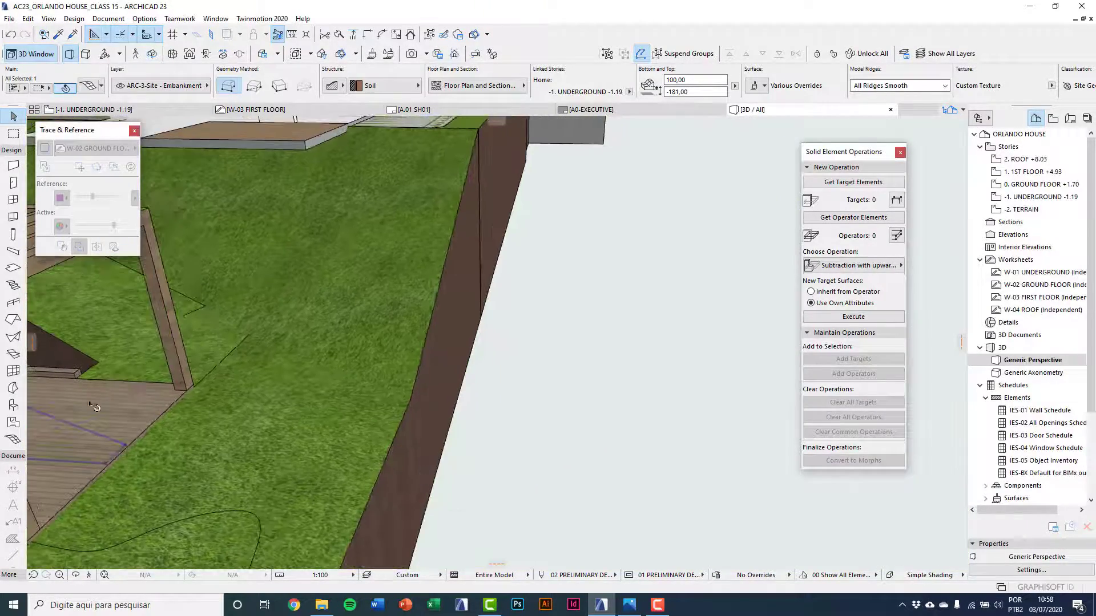
{"action": "scroll", "coordinate": [89, 407], "scroll_direction": "up", "scroll_amount": 2}
{"action": "left_click", "coordinate": [135, 457]}
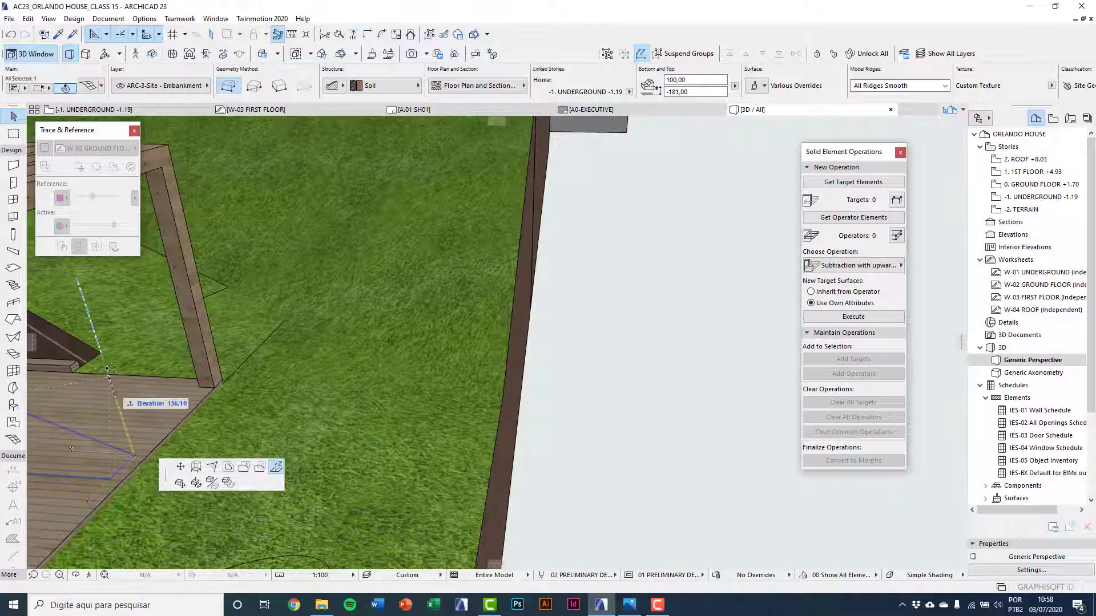
{"action": "left_click", "coordinate": [101, 352]}
Raise the same mesh's two corners along the deck to the top level of the deck embankment.
{"action": "left_click", "coordinate": [110, 479]}
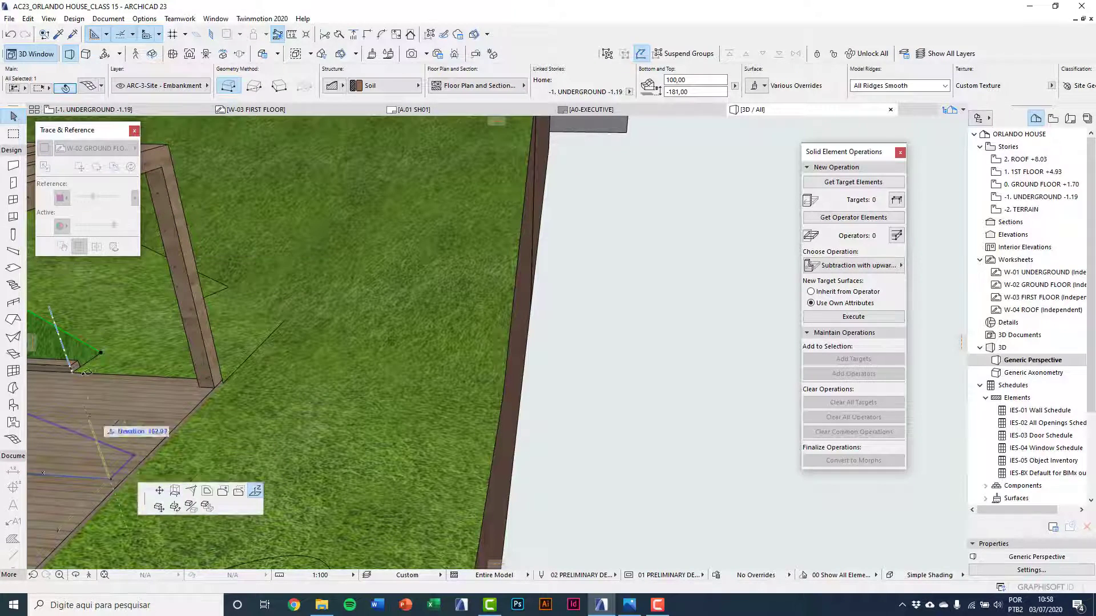
{"action": "left_click", "coordinate": [79, 368]}
{"action": "middle_click_drag", "start_coordinate": [146, 411], "coordinate": [657, 393], "text": "shift"}
{"action": "left_click", "coordinate": [200, 453]}
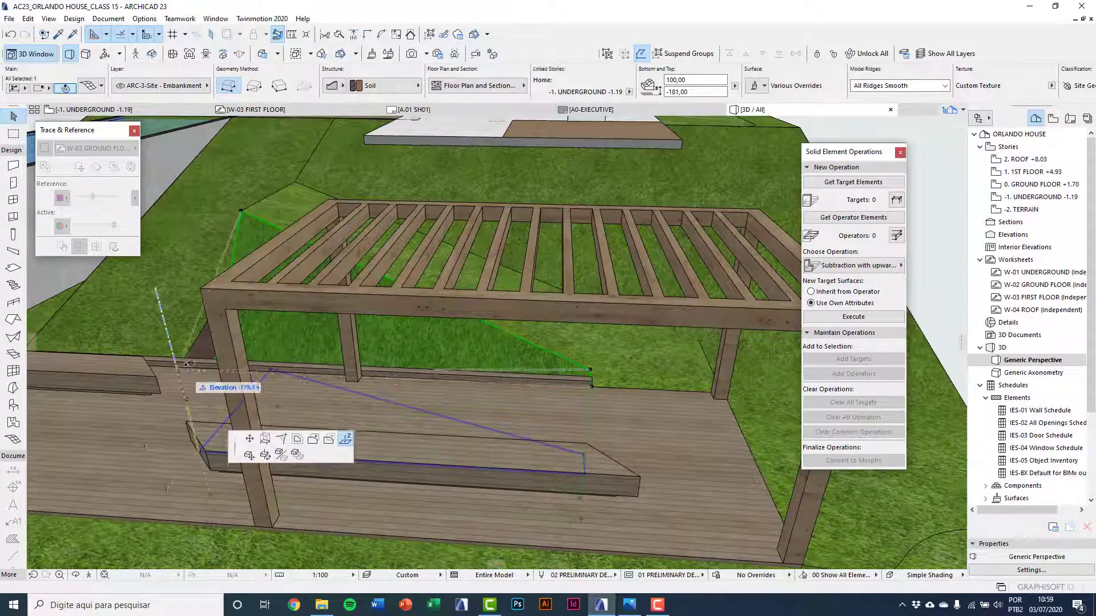
{"action": "left_click", "coordinate": [187, 358]}
{"action": "middle_click_drag", "start_coordinate": [248, 420], "coordinate": [276, 423], "text": "shift"}
{"action": "middle_click_drag", "start_coordinate": [217, 401], "coordinate": [445, 406]}
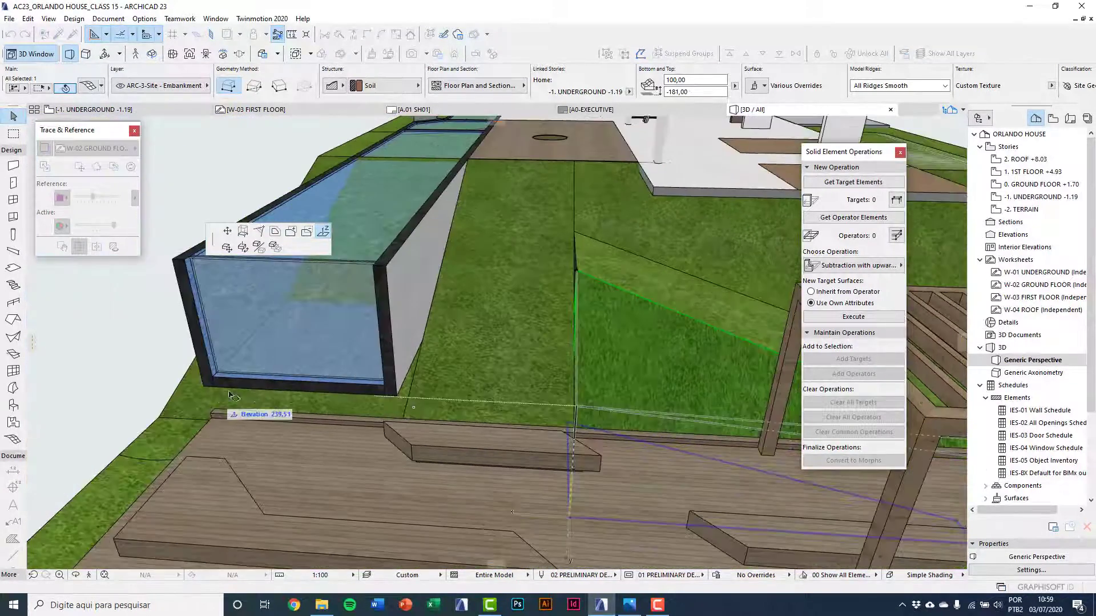
{"action": "left_click", "coordinate": [161, 418]}
{"action": "middle_click_drag", "start_coordinate": [276, 420], "coordinate": [589, 398], "text": "shift"}
{"action": "scroll", "coordinate": [589, 397], "scroll_direction": "up", "scroll_amount": 3}
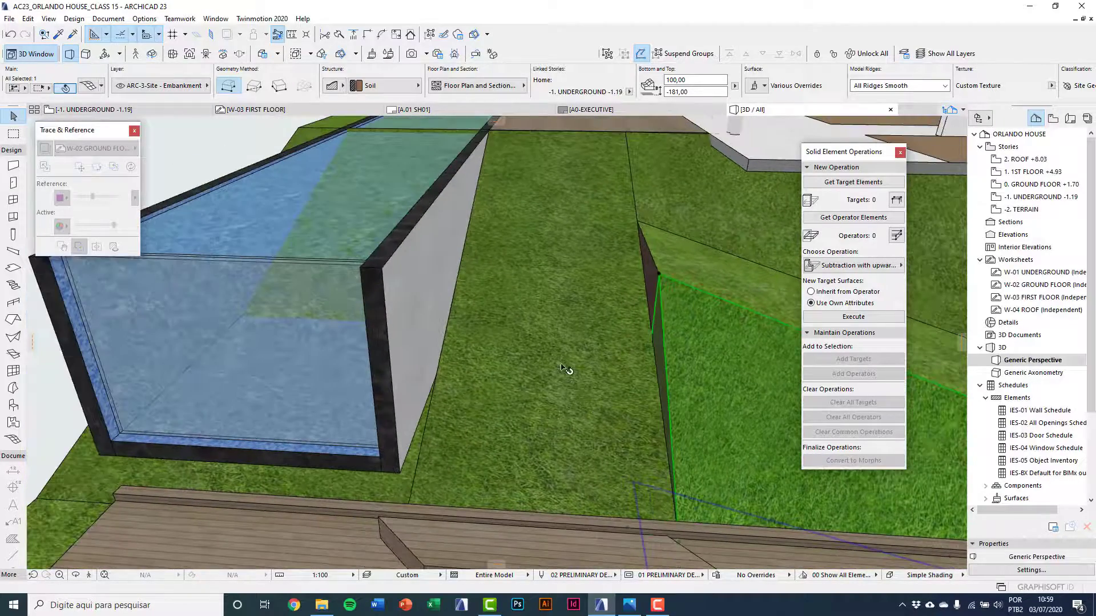
In the -1. UNDERGROUND floor plan, insert two points on the strip mesh's path-side edge where the path's borders meet it.
{"action": "left_click", "coordinate": [565, 370]}
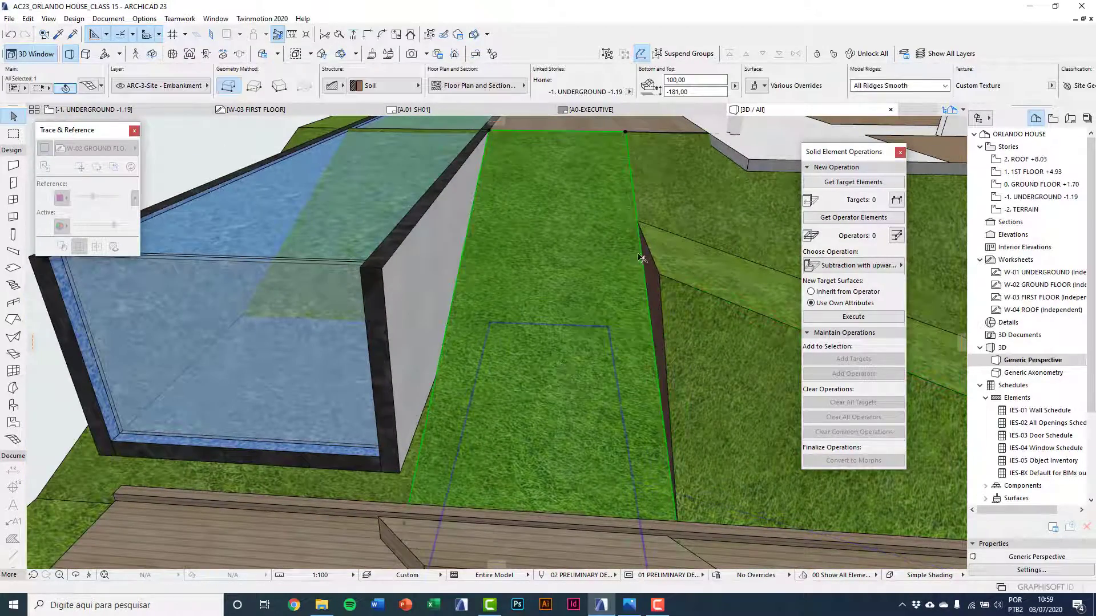
{"action": "key", "text": "Escape"}
{"action": "key", "text": "F2"}
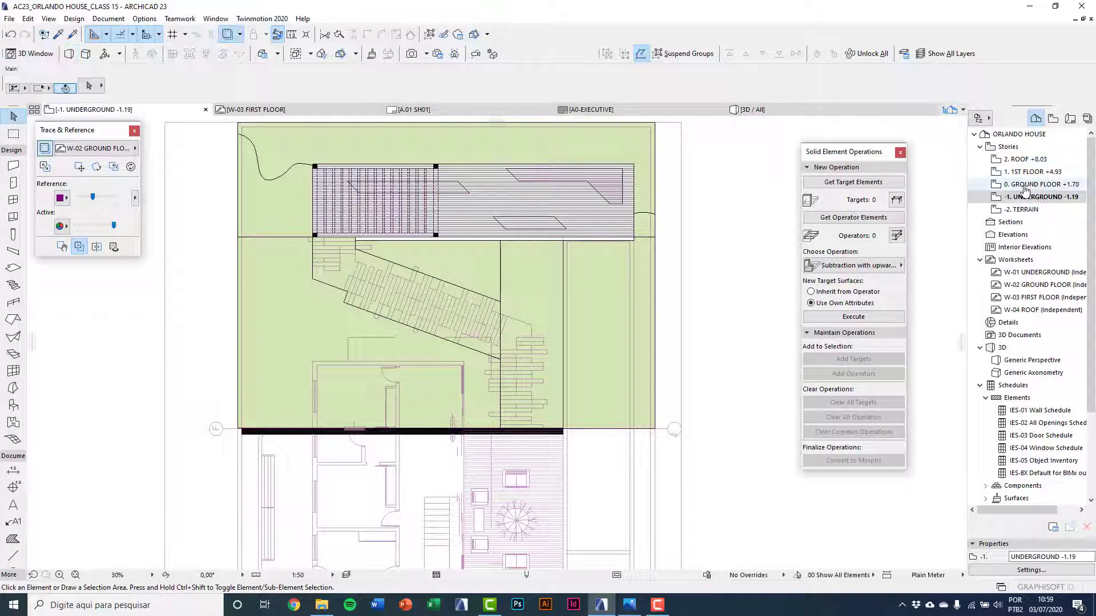
{"action": "left_click", "coordinate": [542, 284]}
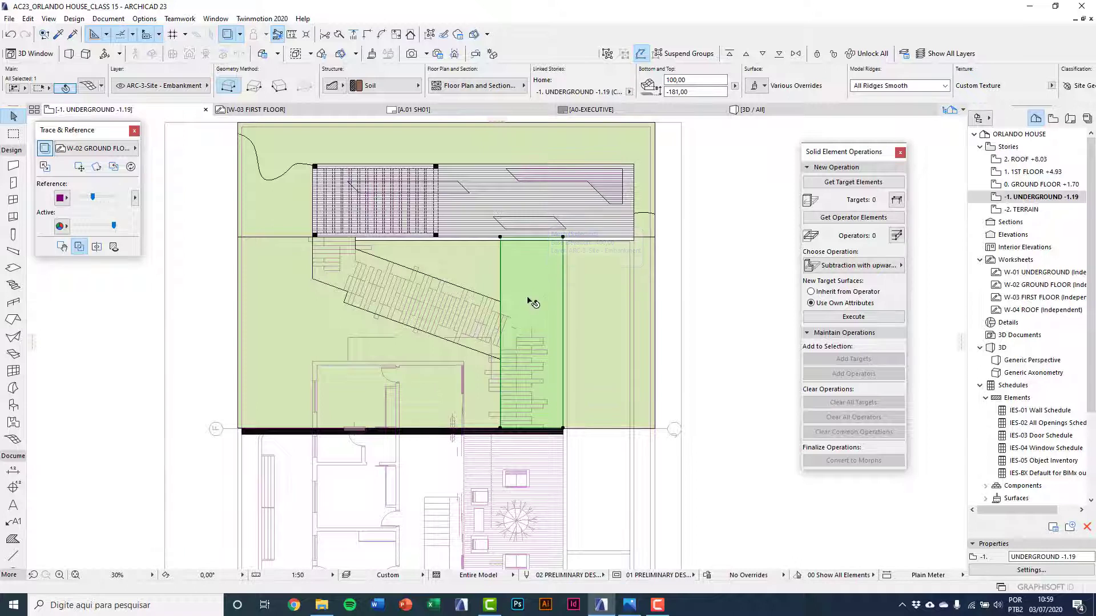
{"action": "scroll", "coordinate": [517, 316], "scroll_direction": "up", "scroll_amount": 2}
{"action": "left_click", "coordinate": [494, 278]}
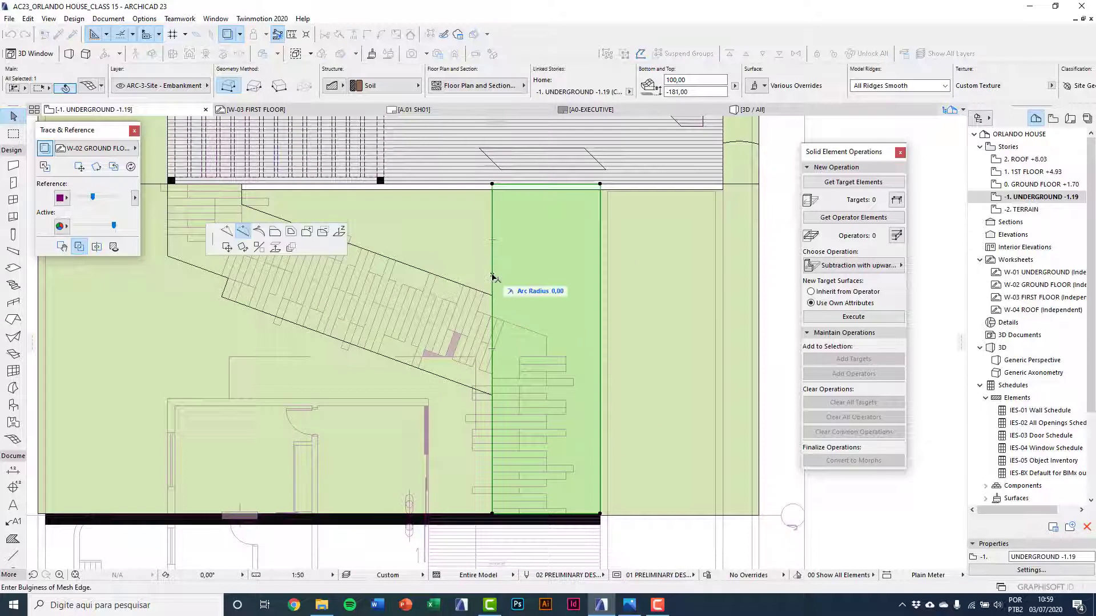
{"action": "left_click", "coordinate": [225, 234]}
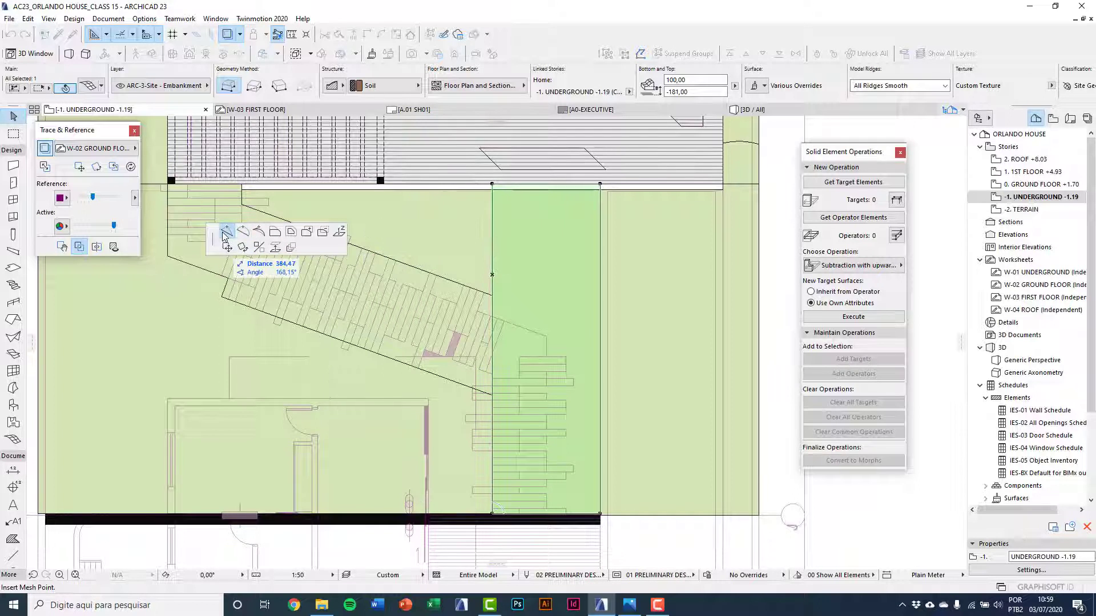
{"action": "scroll", "coordinate": [494, 295], "scroll_direction": "up", "scroll_amount": 2}
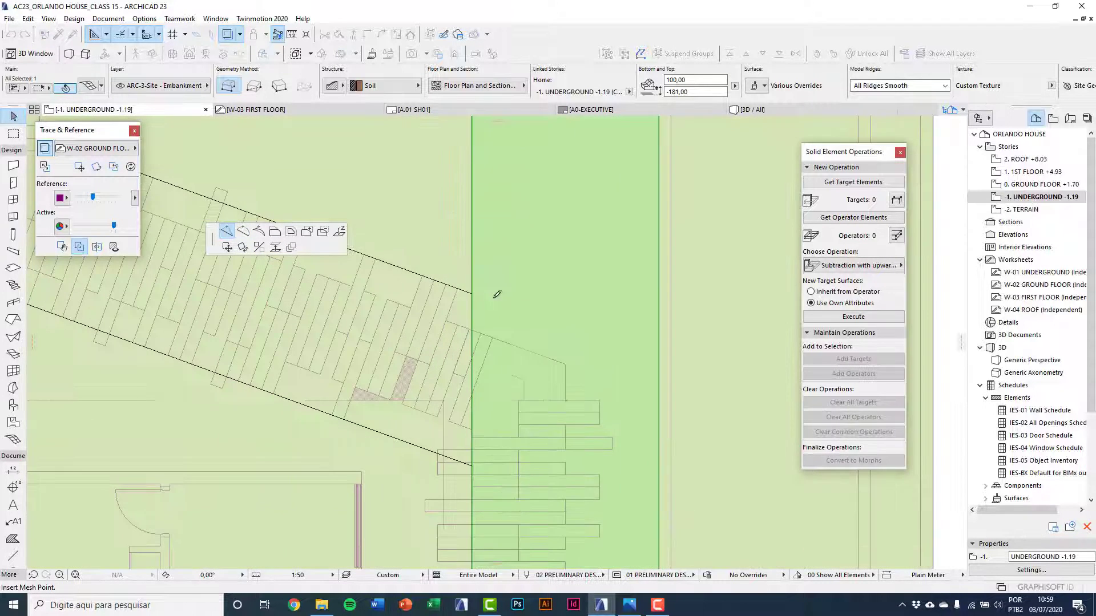
{"action": "left_click", "coordinate": [473, 316]}
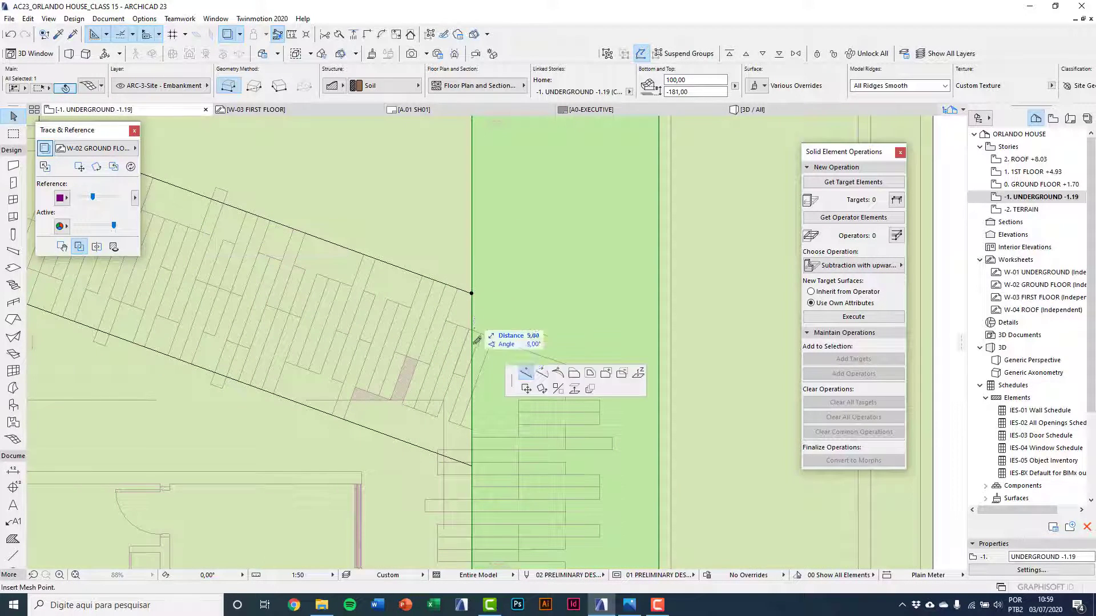
{"action": "left_click", "coordinate": [471, 466]}
Insert two points on the strip mesh's opposite edge, aligned with the two points on the path side.
{"action": "middle_click_drag", "start_coordinate": [535, 322], "coordinate": [455, 310]}
{"action": "left_click", "coordinate": [579, 236]}
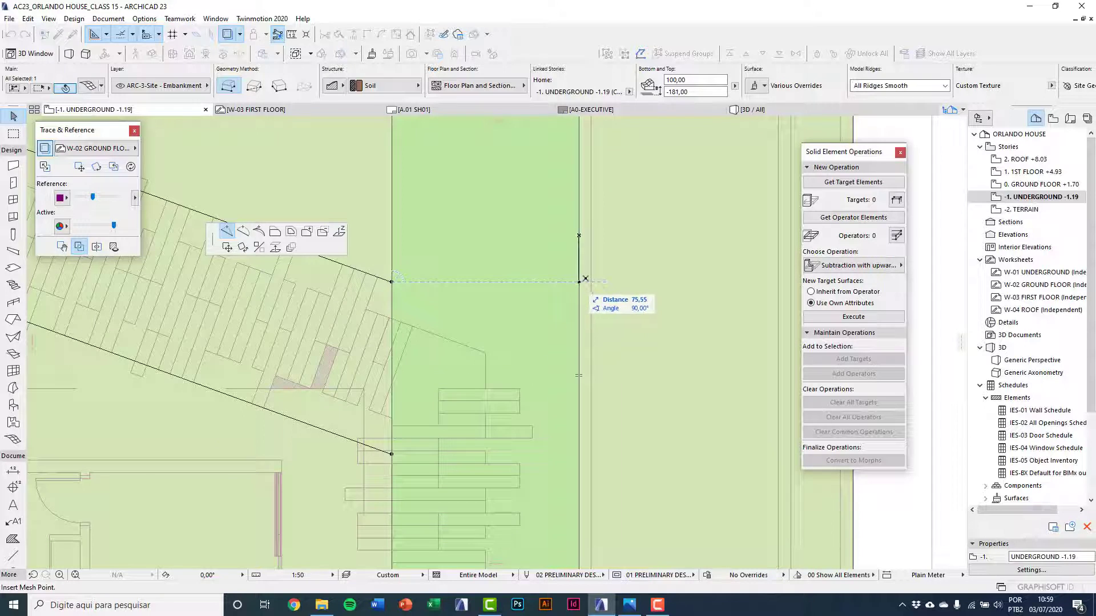
{"action": "left_click", "coordinate": [578, 281]}
{"action": "left_click", "coordinate": [579, 321]}
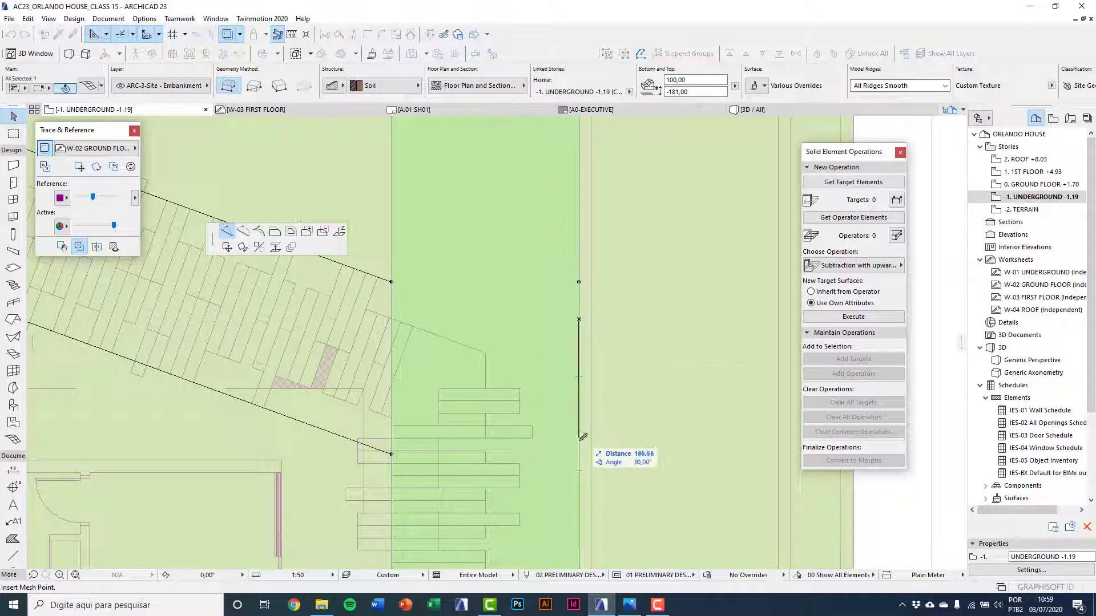
{"action": "left_click", "coordinate": [580, 454]}
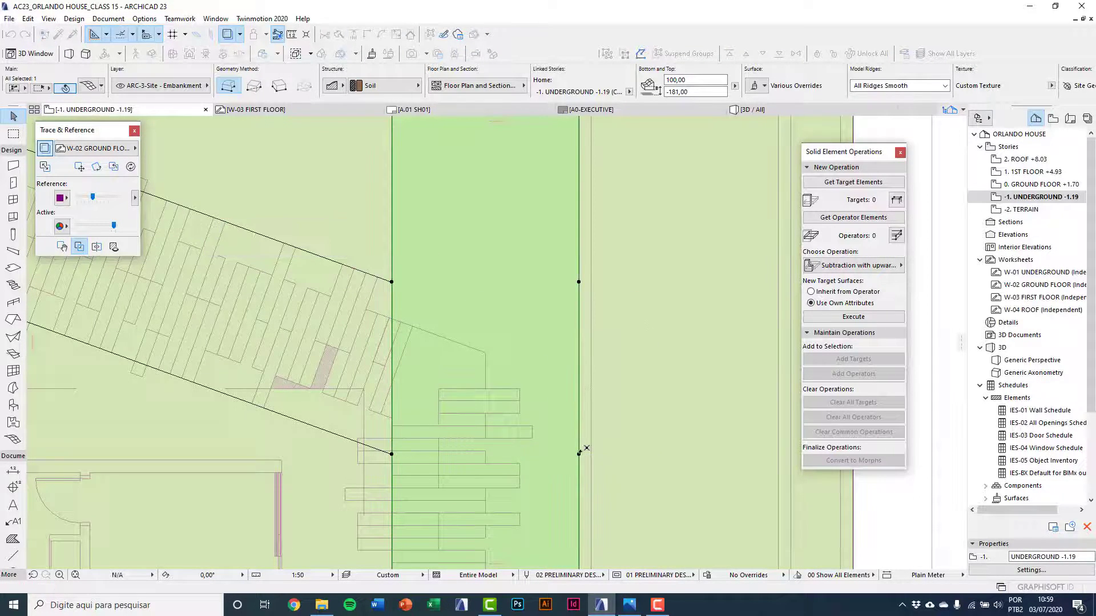
In 3D, raise the strip mesh's lower inserted point on the path side to the path mesh's corner, and its opposite point to the same level.
{"action": "scroll", "coordinate": [509, 335], "scroll_direction": "down", "scroll_amount": 3}
{"action": "middle_click_drag", "start_coordinate": [518, 372], "coordinate": [480, 353]}
{"action": "key", "text": "F3"}
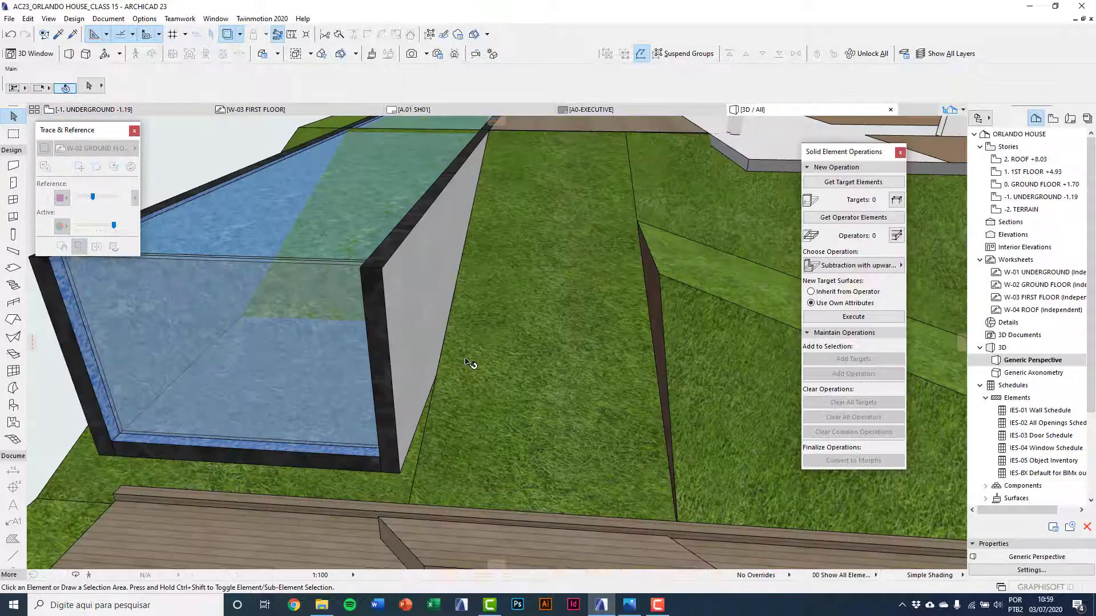
{"action": "left_click", "coordinate": [516, 370]}
{"action": "middle_click_drag", "start_coordinate": [558, 318], "coordinate": [560, 345]}
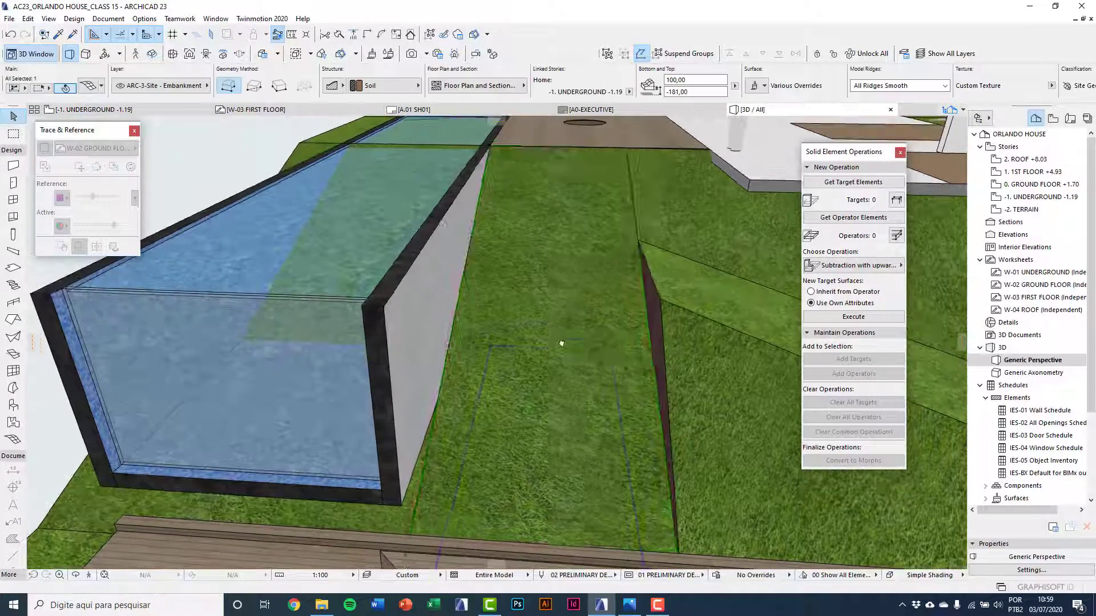
{"action": "left_click", "coordinate": [654, 360]}
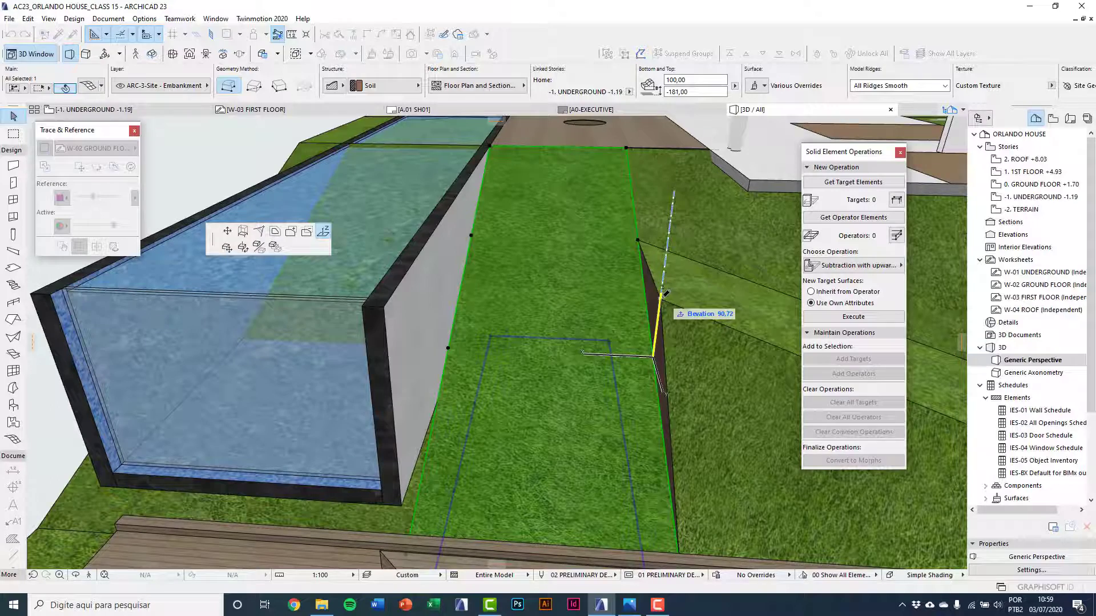
{"action": "left_click", "coordinate": [660, 298]}
{"action": "left_click", "coordinate": [449, 349]}
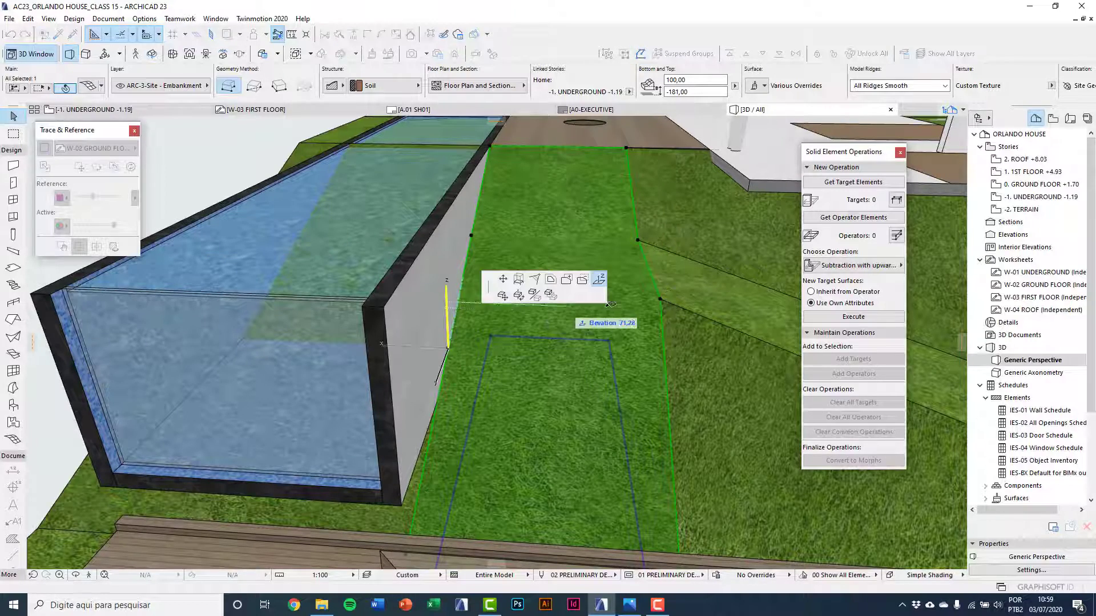
{"action": "left_click", "coordinate": [661, 297]}
In the -1. UNDERGROUND floor plan, insert two points on the pool-side embankment mesh's edge shared with the strip mesh, aligned with the strip's points.
{"action": "middle_click_drag", "start_coordinate": [481, 244], "coordinate": [436, 241], "text": "shift"}
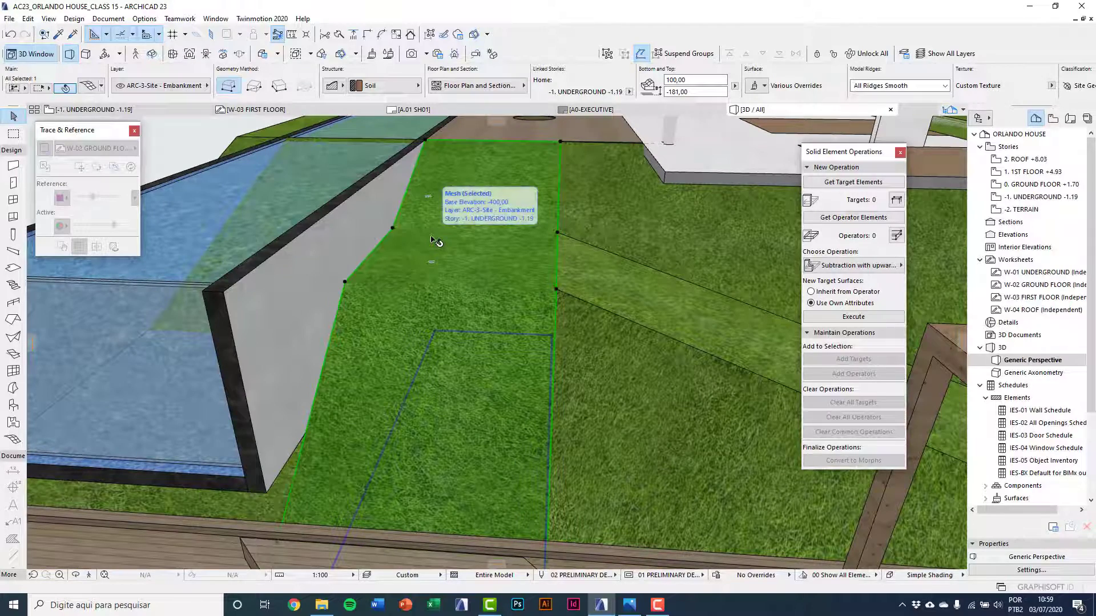
{"action": "middle_click_drag", "start_coordinate": [455, 278], "coordinate": [686, 351], "text": "shift"}
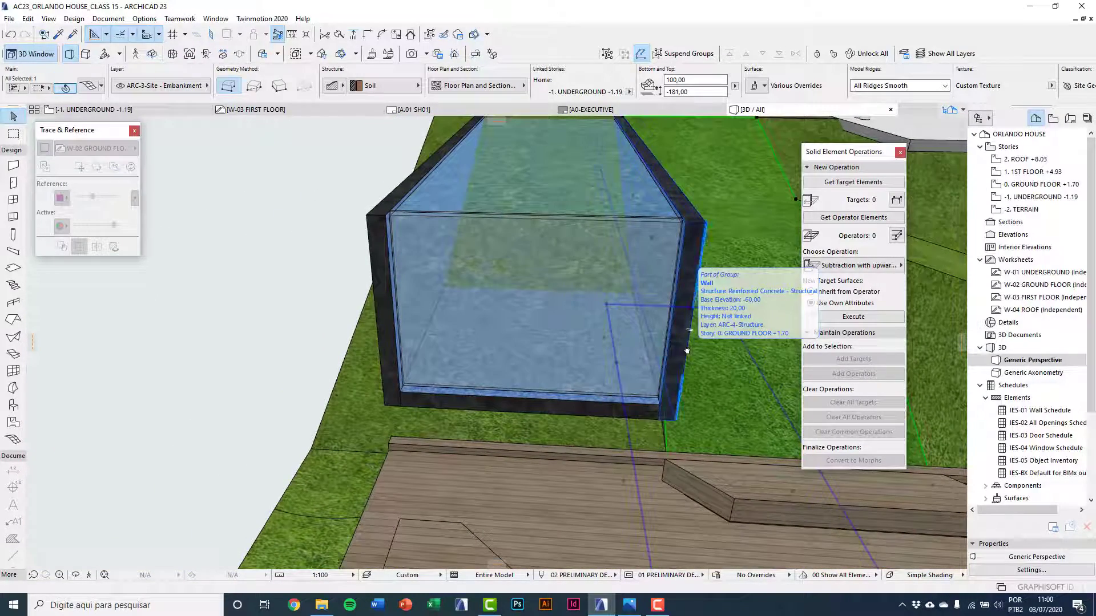
{"action": "scroll", "coordinate": [623, 435], "scroll_direction": "up", "scroll_amount": 5}
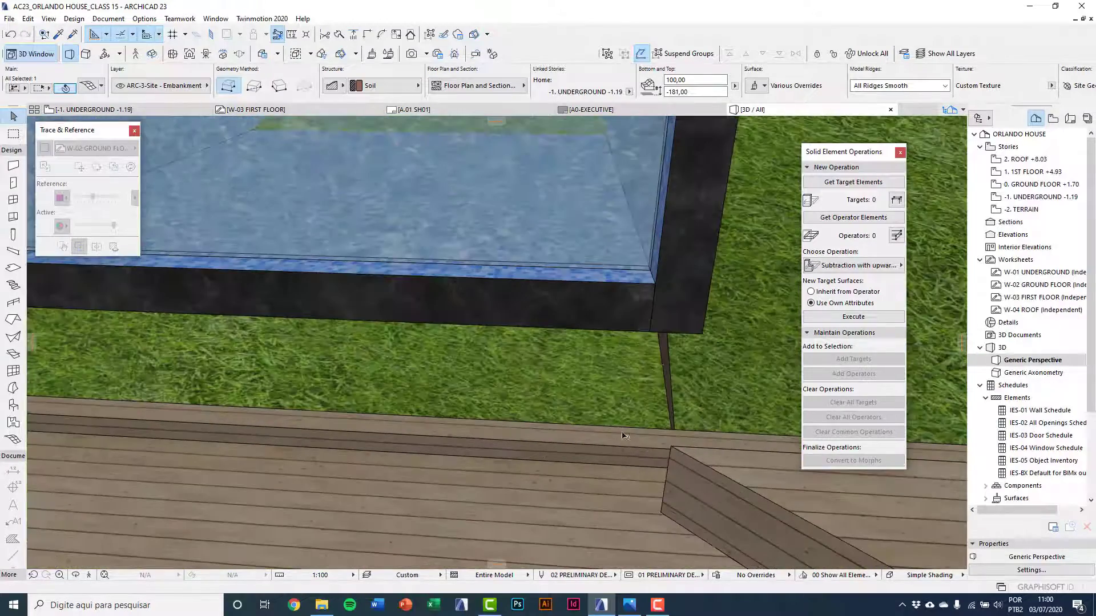
{"action": "key", "text": "Escape"}
{"action": "middle_click_drag", "start_coordinate": [581, 385], "coordinate": [556, 395], "text": "shift"}
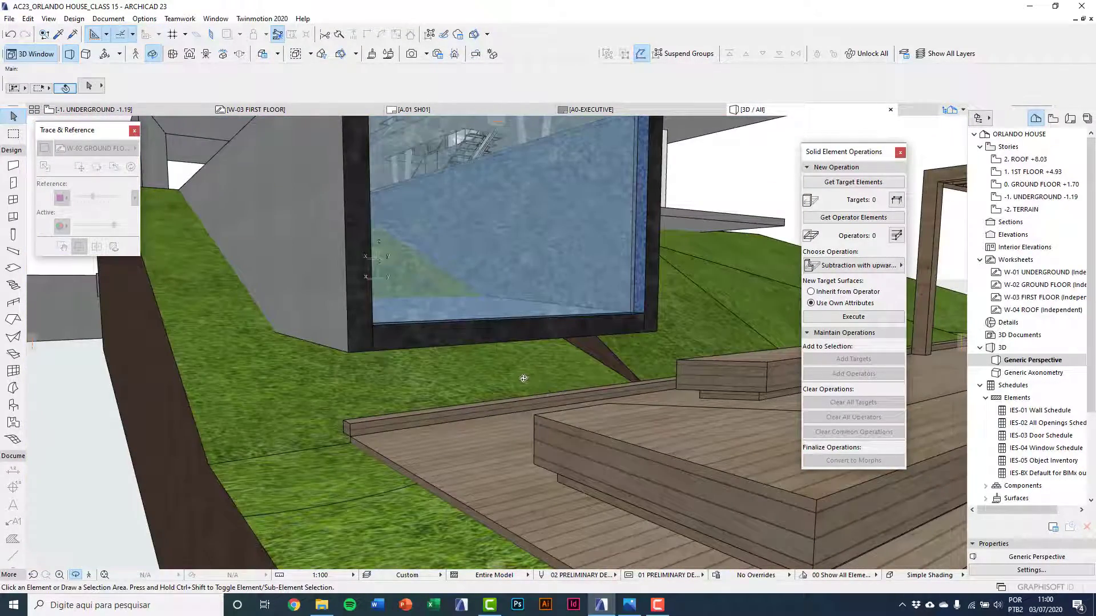
{"action": "key", "text": "F2"}
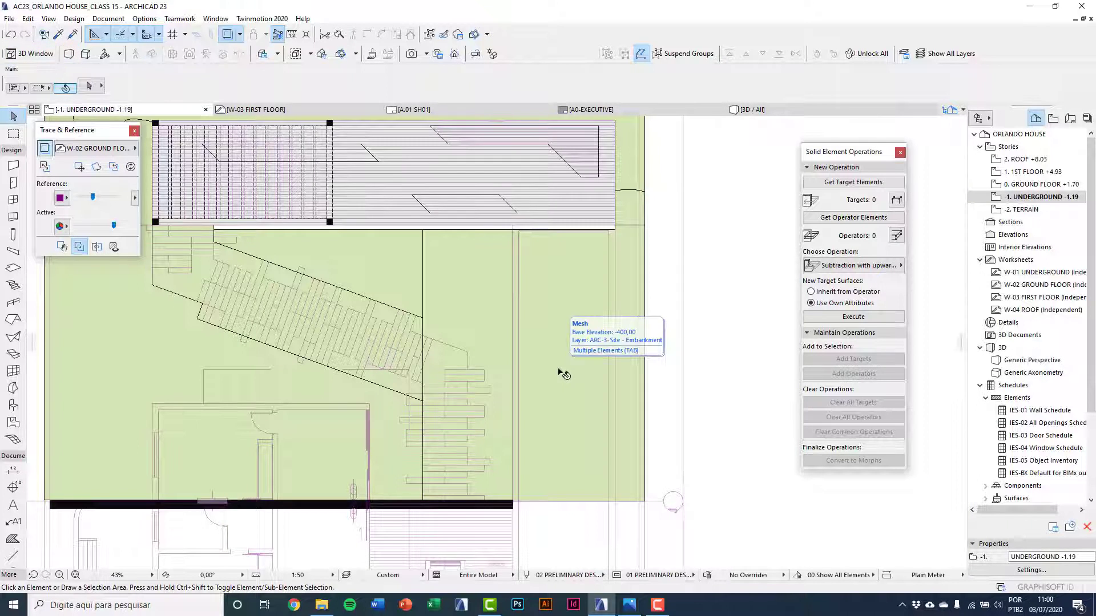
{"action": "left_click", "coordinate": [530, 358]}
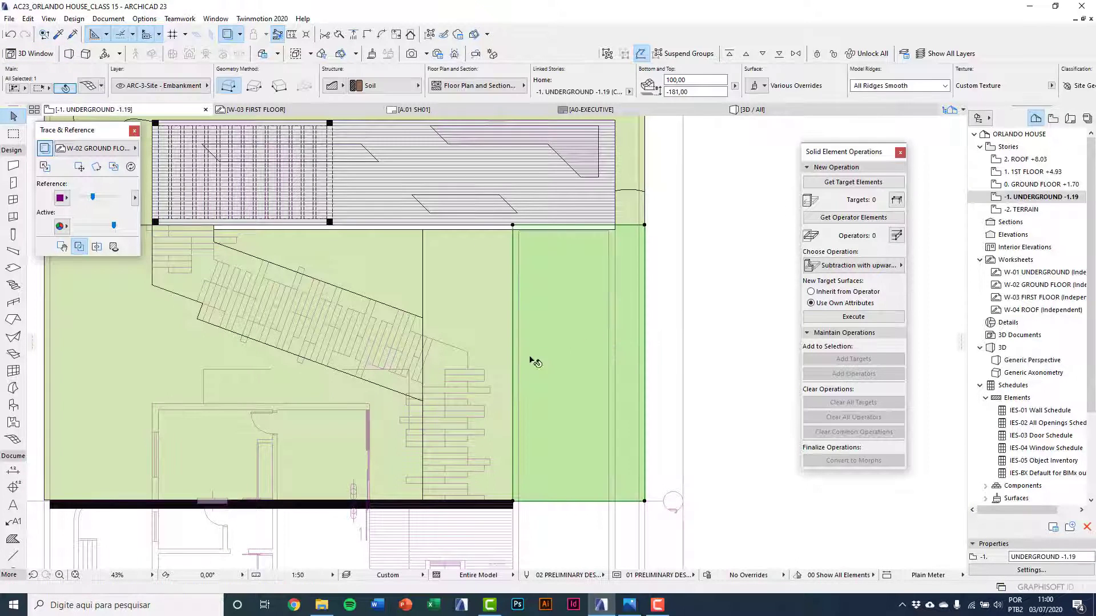
{"action": "left_click", "coordinate": [513, 289]}
{"action": "left_click", "coordinate": [512, 318]}
{"action": "left_click", "coordinate": [513, 366]}
{"action": "left_click", "coordinate": [513, 400]}
{"action": "middle_click_drag", "start_coordinate": [533, 361], "coordinate": [515, 365]}
{"action": "key", "text": "Escape"}
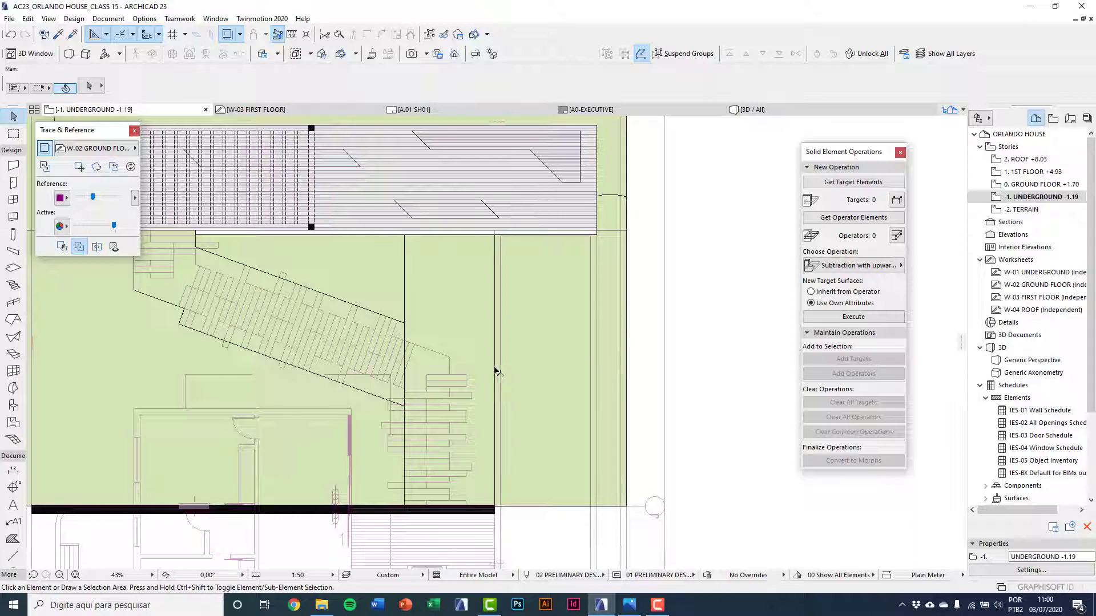
In 3D, raise the inserted point on the pool-side embankment mesh's shared edge to the level of the neighbouring strip mesh.
{"action": "key", "text": "F3"}
{"action": "left_click", "coordinate": [419, 388]}
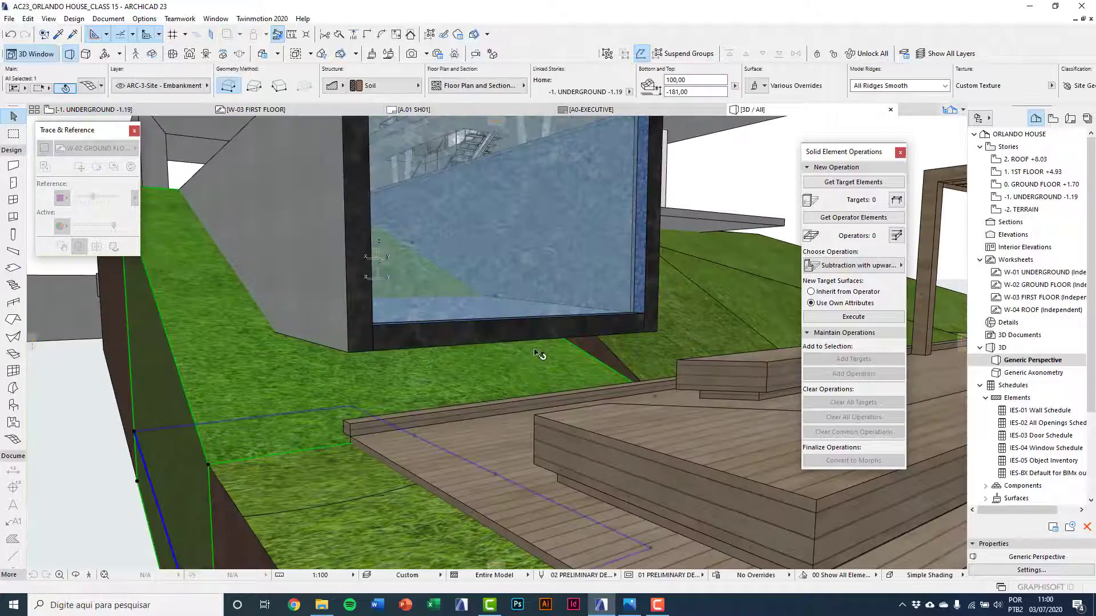
{"action": "middle_click_drag", "start_coordinate": [544, 356], "coordinate": [264, 391]}
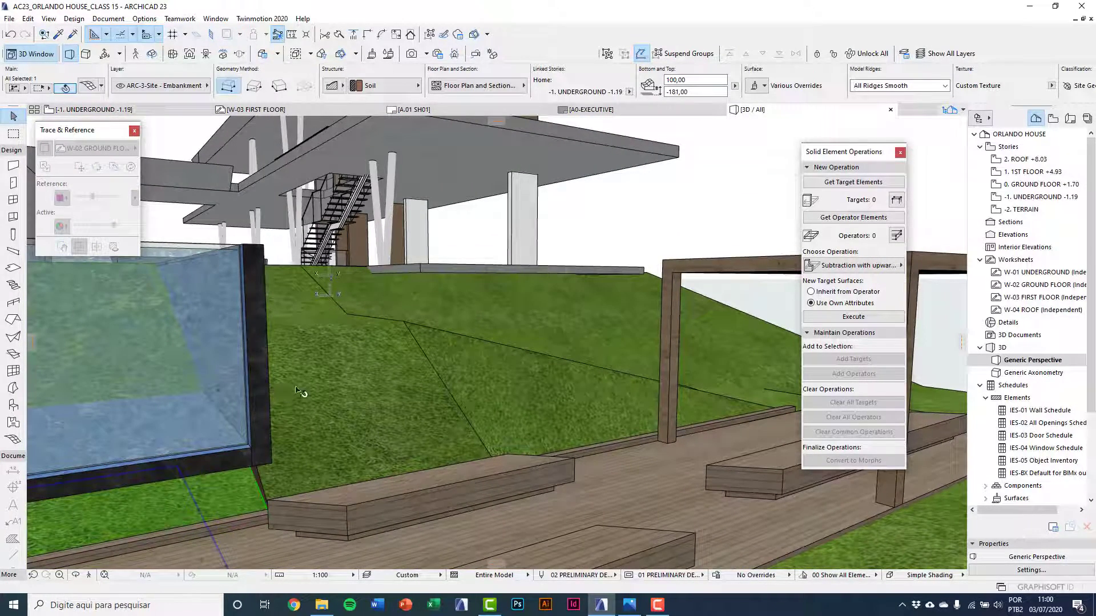
{"action": "left_click", "coordinate": [217, 391]}
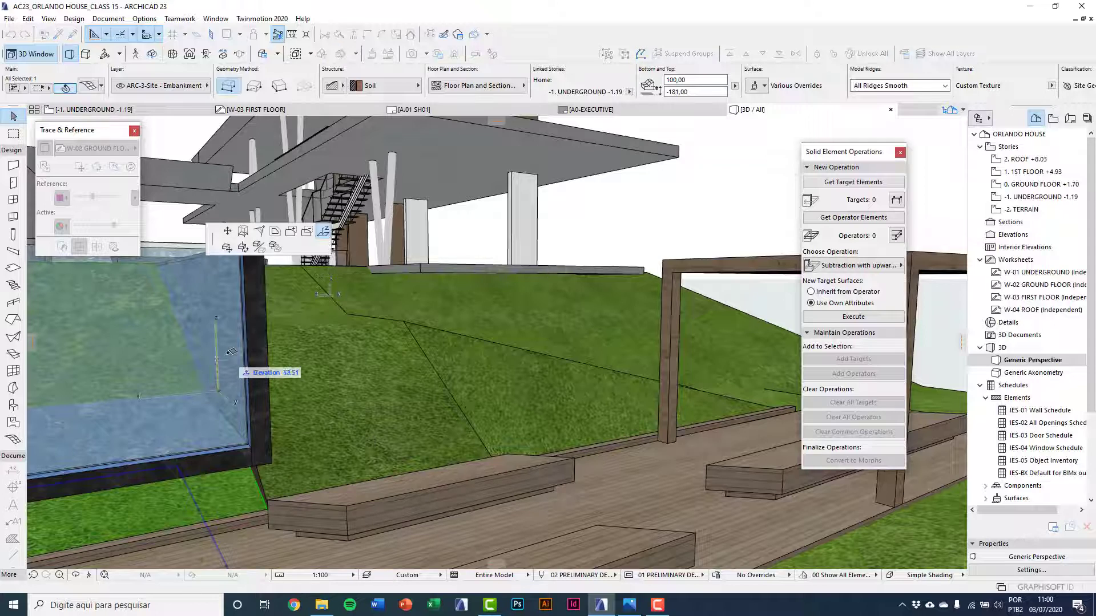
{"action": "key", "text": "Escape"}
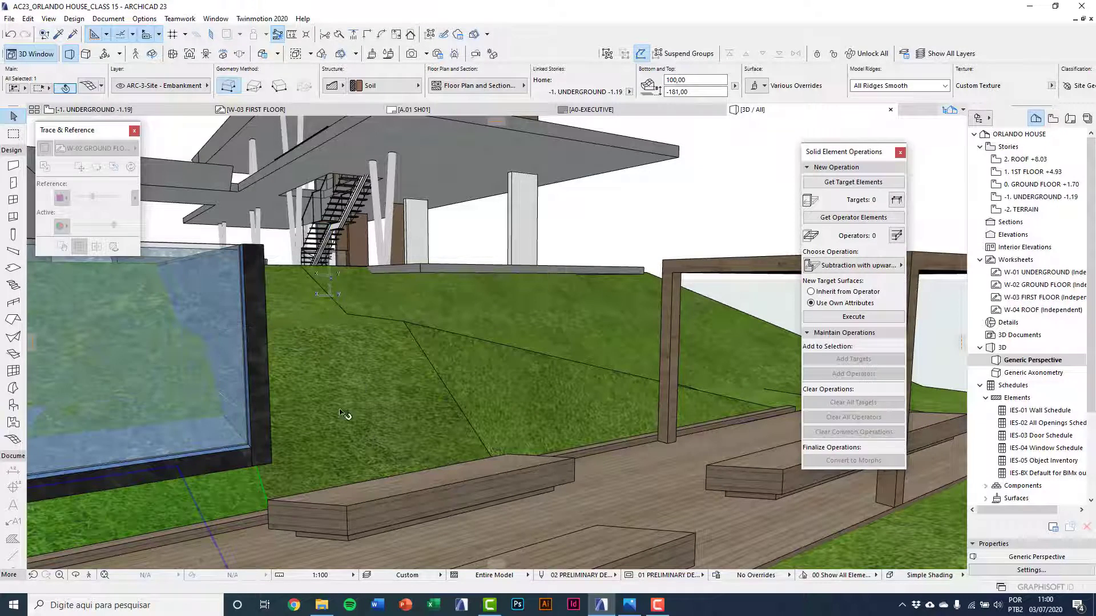
{"action": "key", "text": "Escape"}
Store the pool's concrete walls and bottom slab as operator elements for a solid element operation.
{"action": "scroll", "coordinate": [329, 477], "scroll_direction": "up", "scroll_amount": 3}
{"action": "middle_click_drag", "start_coordinate": [328, 477], "coordinate": [387, 321], "text": "shift"}
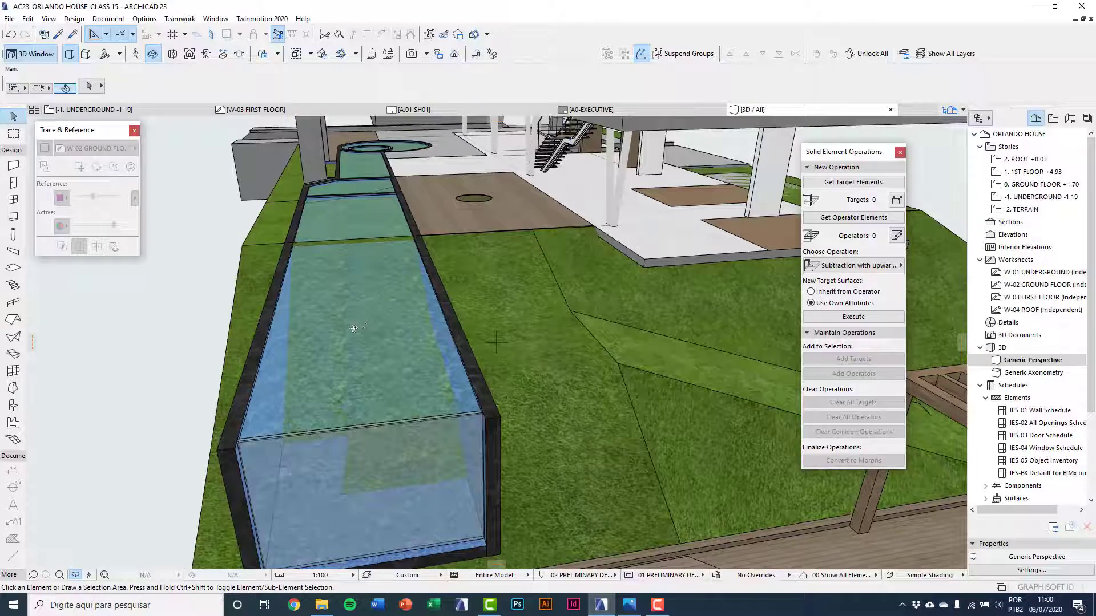
{"action": "middle_click_drag", "start_coordinate": [346, 339], "coordinate": [352, 362], "text": "shift"}
{"action": "left_click", "coordinate": [368, 377]}
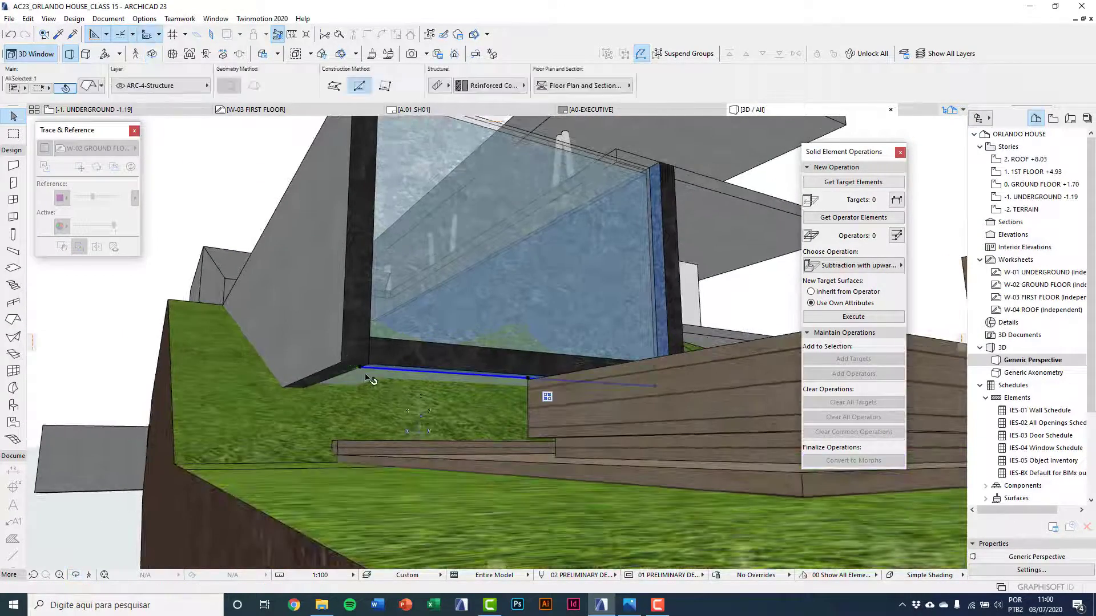
{"action": "left_click", "coordinate": [339, 291], "text": "shift"}
{"action": "middle_click_drag", "start_coordinate": [447, 269], "coordinate": [469, 361]}
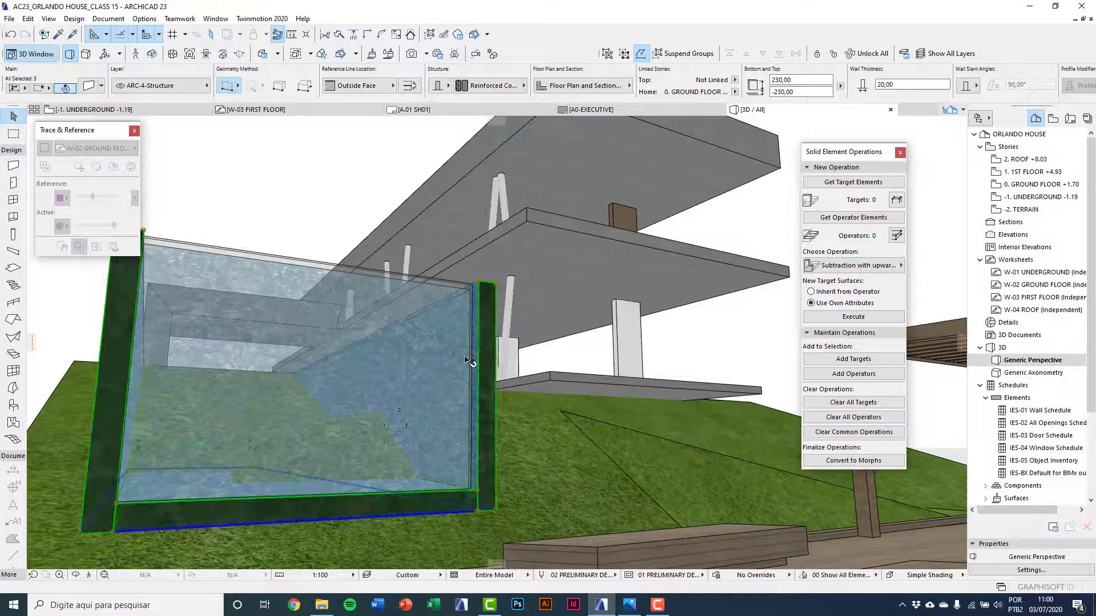
{"action": "left_click", "coordinate": [851, 222]}
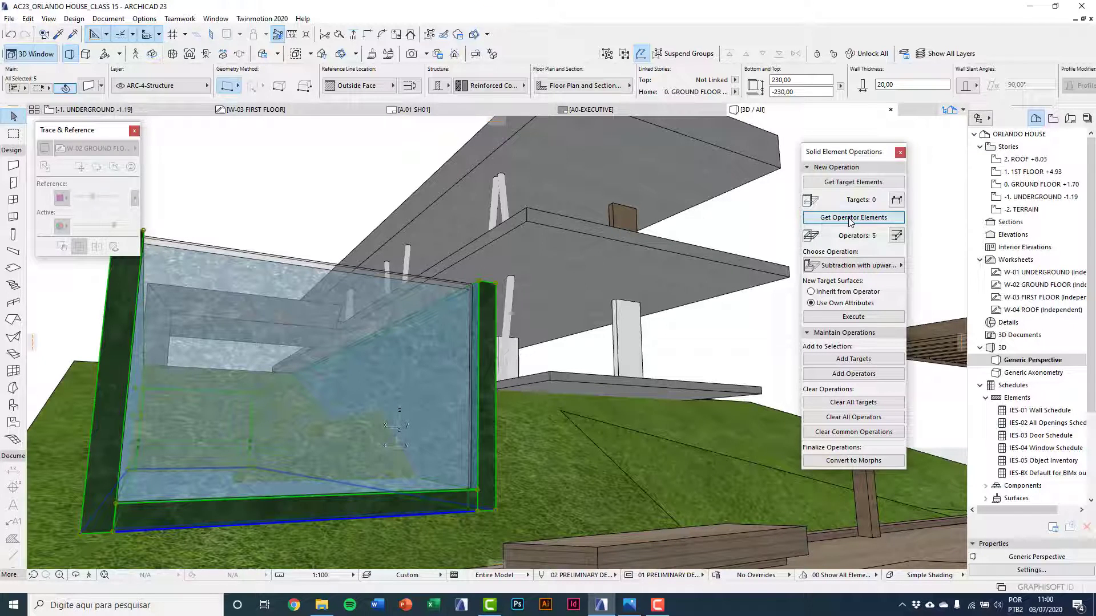
Select the two embankment meshes beside the pool and try to execute a Subtraction with upward extrusion on them.
{"action": "left_click", "coordinate": [470, 494]}
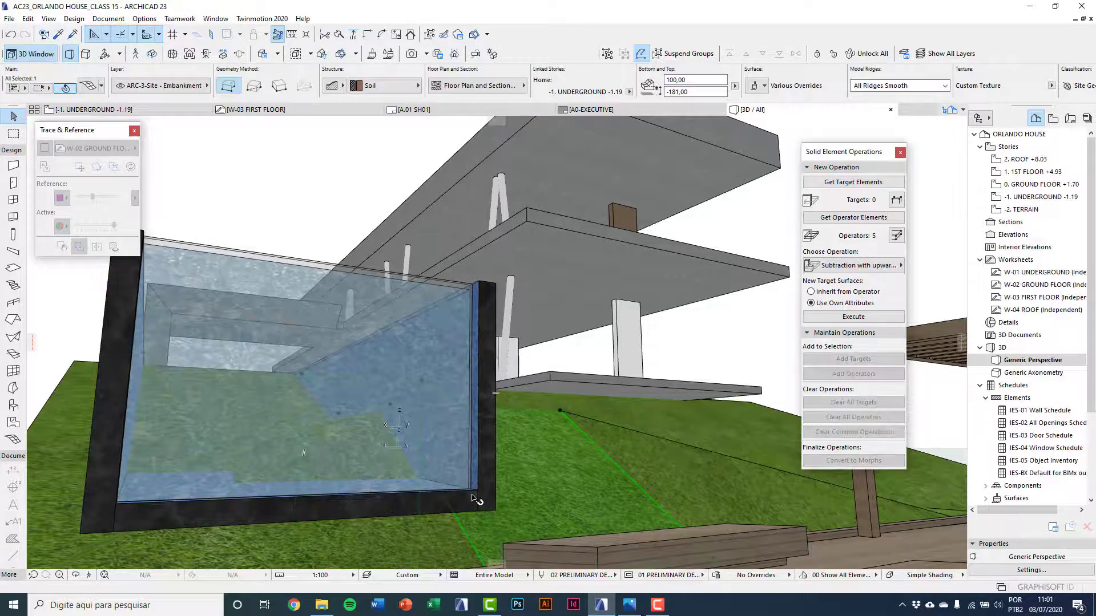
{"action": "key", "text": "Escape"}
{"action": "middle_click_drag", "start_coordinate": [432, 513], "coordinate": [325, 489], "text": "shift"}
{"action": "left_click", "coordinate": [311, 498]}
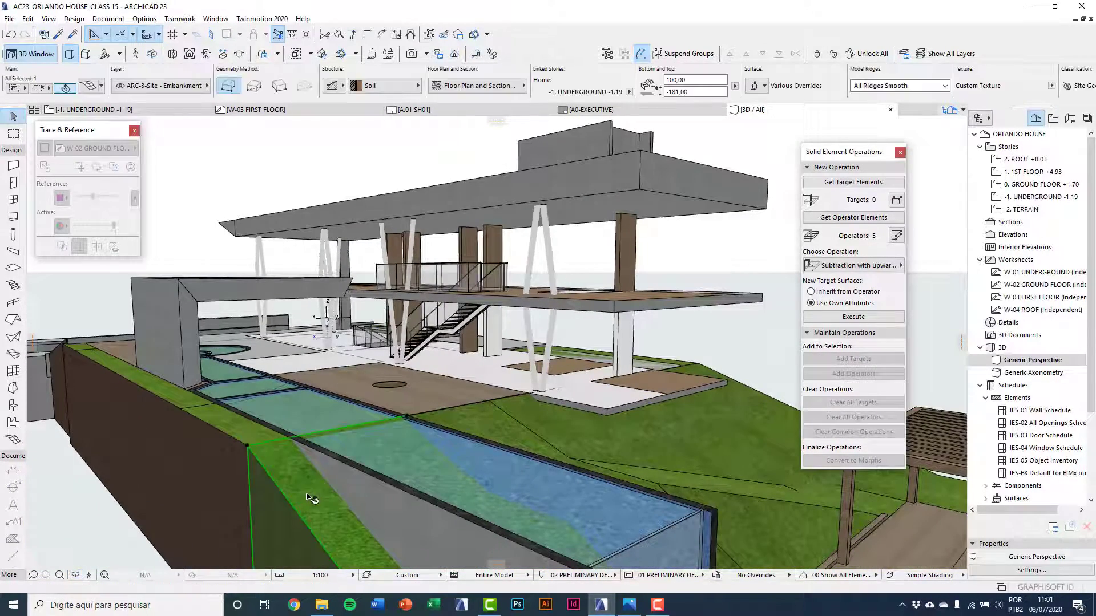
{"action": "left_click", "coordinate": [256, 437], "text": "shift"}
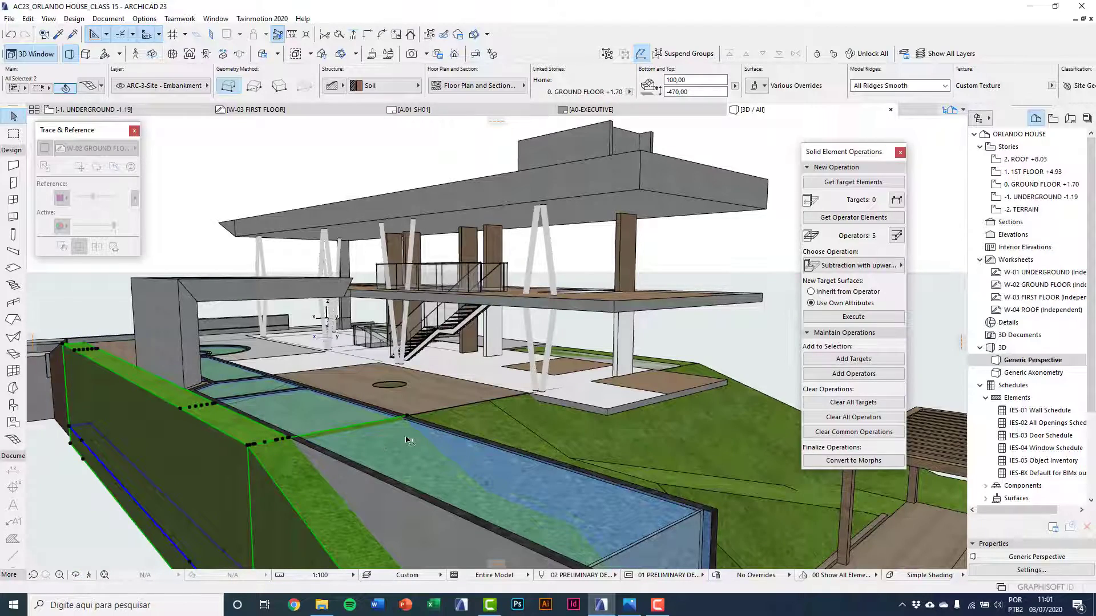
{"action": "scroll", "coordinate": [409, 440], "scroll_direction": "up", "scroll_amount": 3}
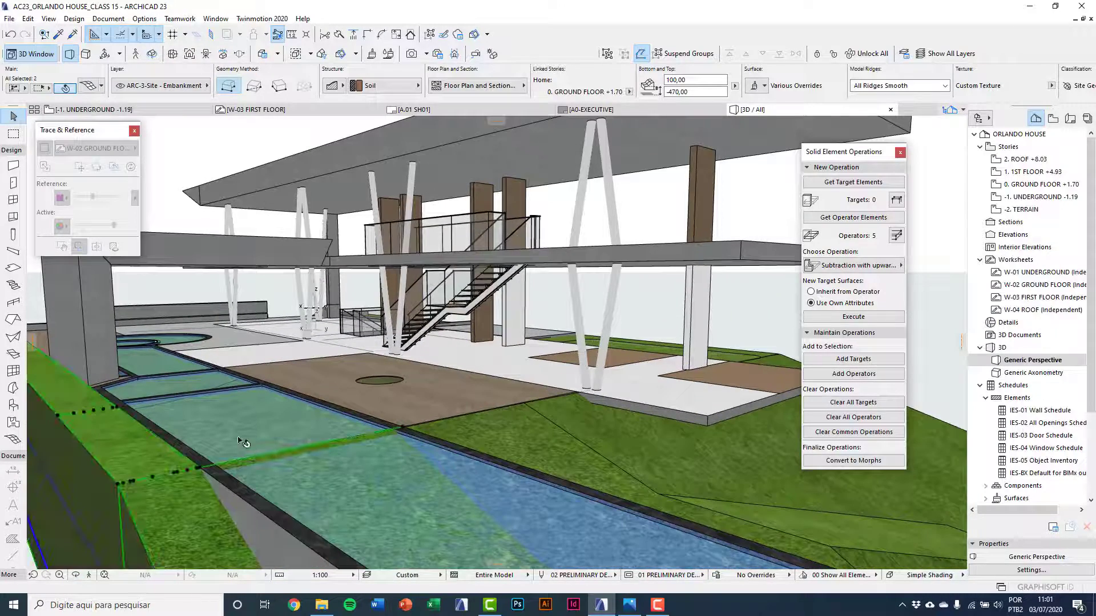
{"action": "middle_click_drag", "start_coordinate": [243, 442], "coordinate": [235, 408], "text": "shift"}
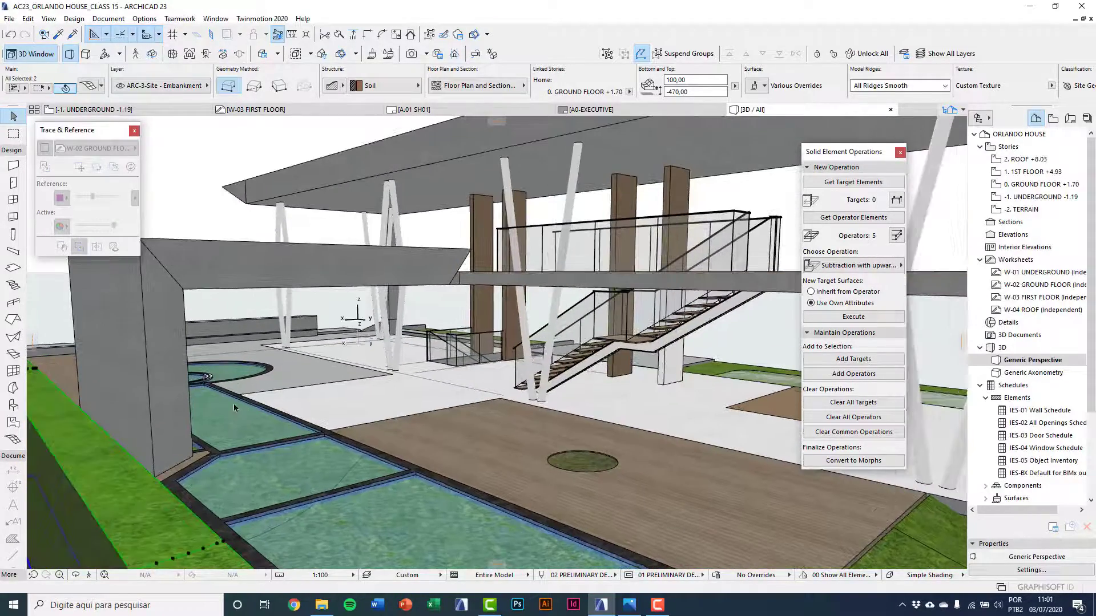
{"action": "scroll", "coordinate": [234, 407], "scroll_direction": "down", "scroll_amount": 5}
{"action": "scroll", "coordinate": [228, 426], "scroll_direction": "up", "scroll_amount": 3}
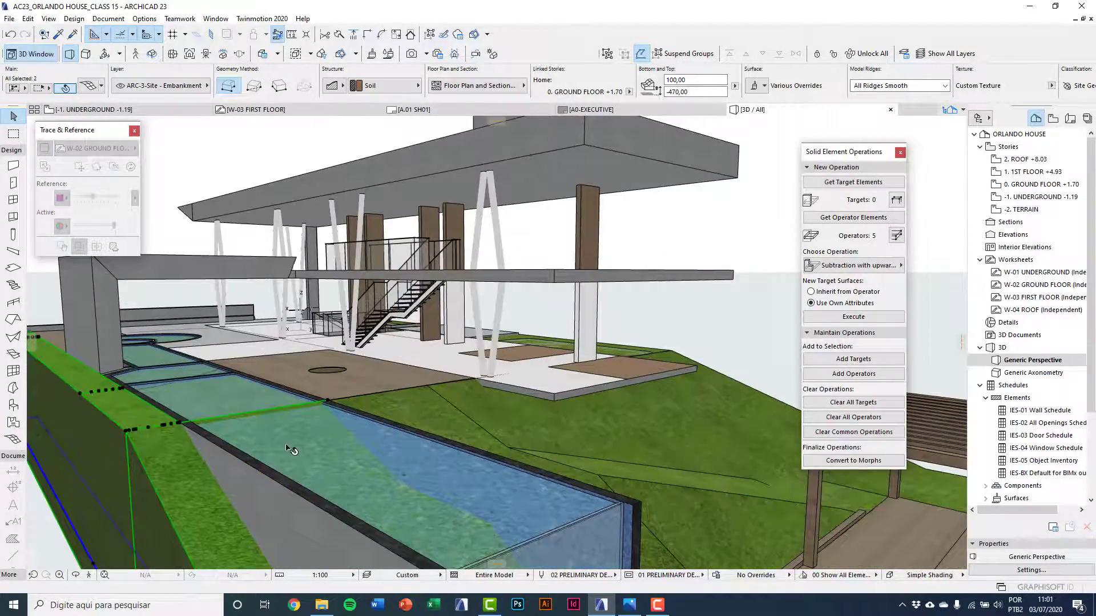
{"action": "middle_click_drag", "start_coordinate": [287, 446], "coordinate": [244, 380]}
{"action": "middle_click_drag", "start_coordinate": [312, 440], "coordinate": [303, 349]}
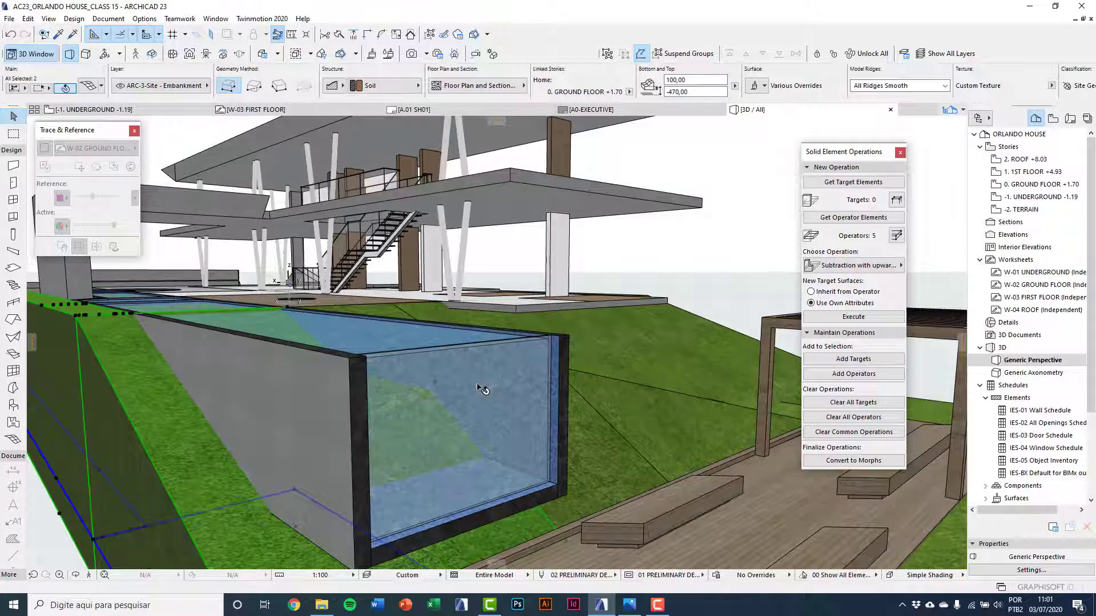
{"action": "middle_click_drag", "start_coordinate": [483, 389], "coordinate": [537, 390], "text": "shift"}
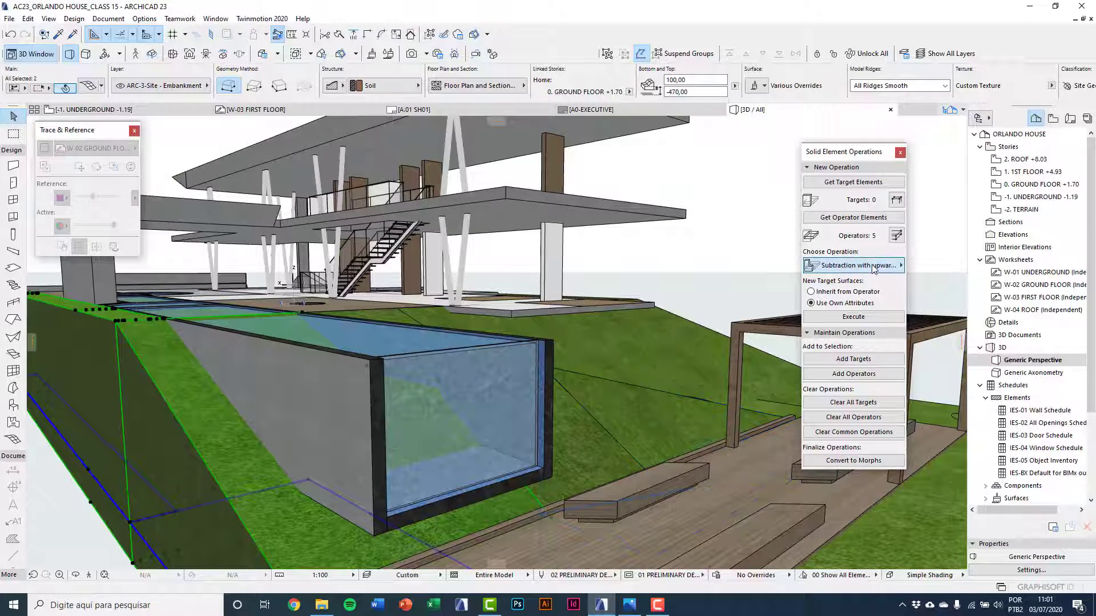
{"action": "left_click", "coordinate": [874, 266]}
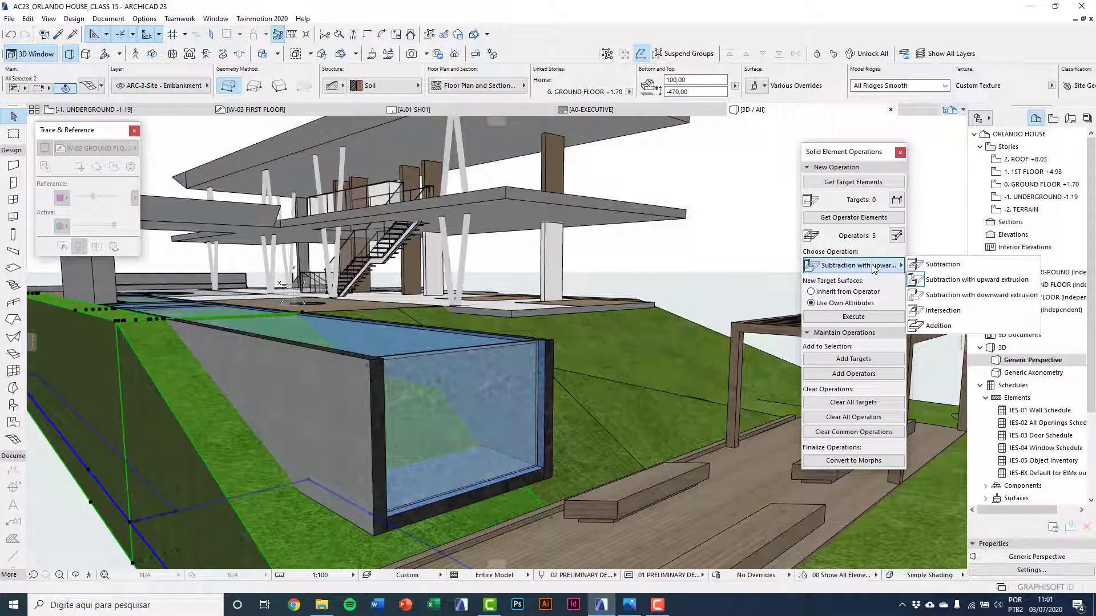
{"action": "left_click", "coordinate": [960, 280]}
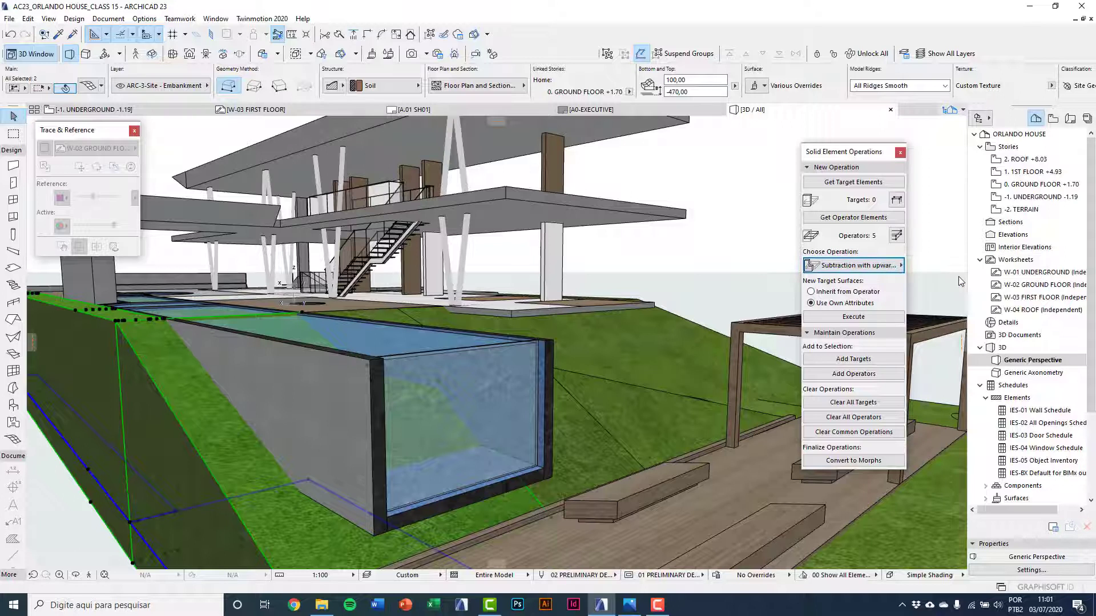
{"action": "left_click", "coordinate": [839, 317]}
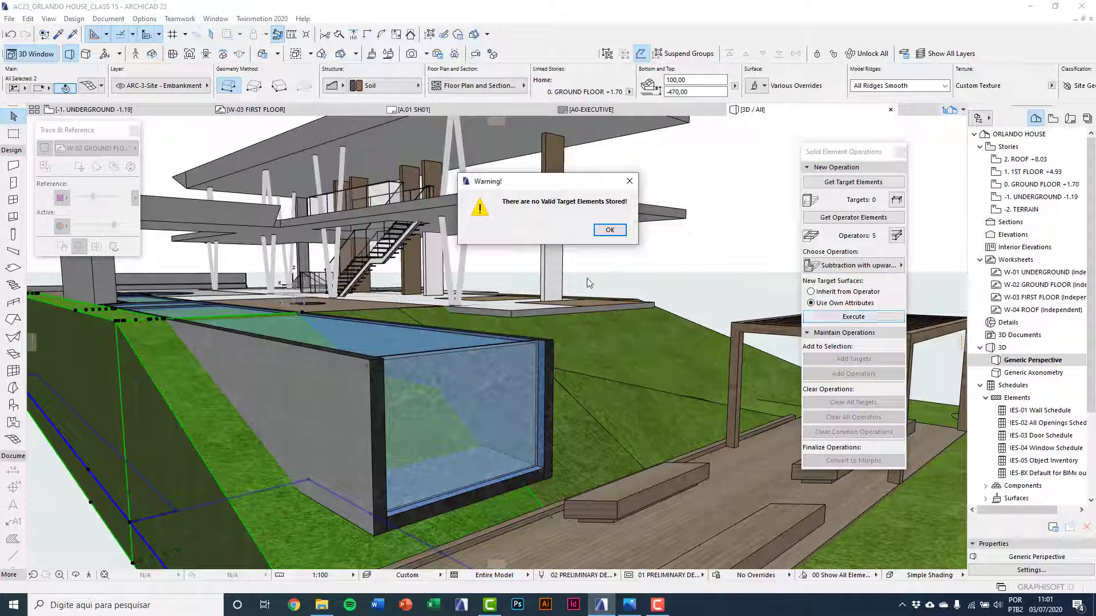
{"action": "left_click", "coordinate": [611, 230]}
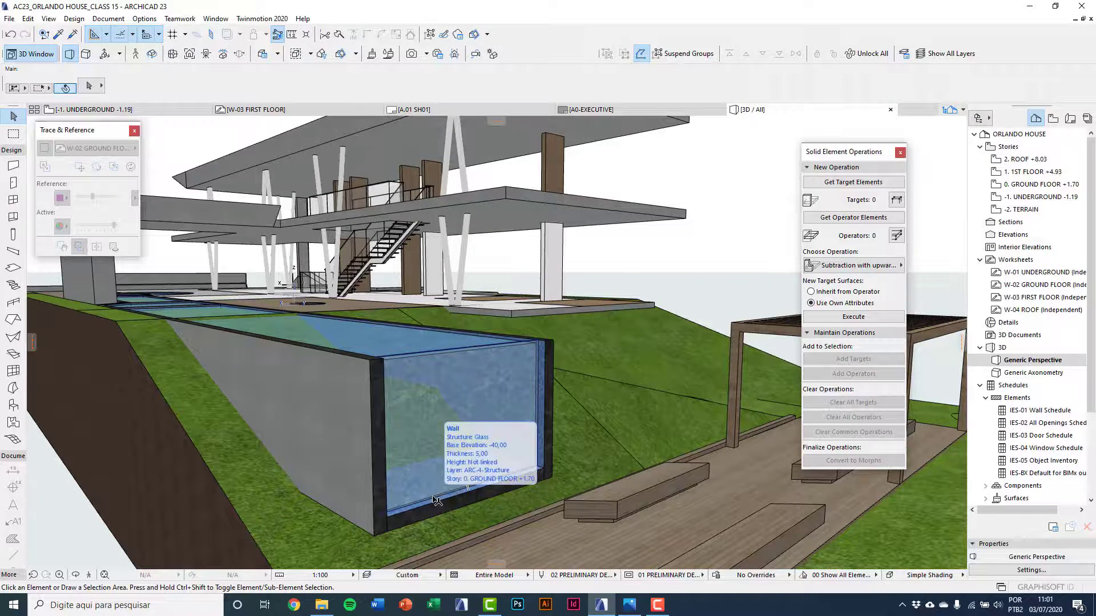
Select the pool's concrete walls and bottom slab again and store them as operator elements.
{"action": "middle_click_drag", "start_coordinate": [437, 501], "coordinate": [398, 466], "text": "shift"}
{"action": "scroll", "coordinate": [398, 466], "scroll_direction": "up", "scroll_amount": 8}
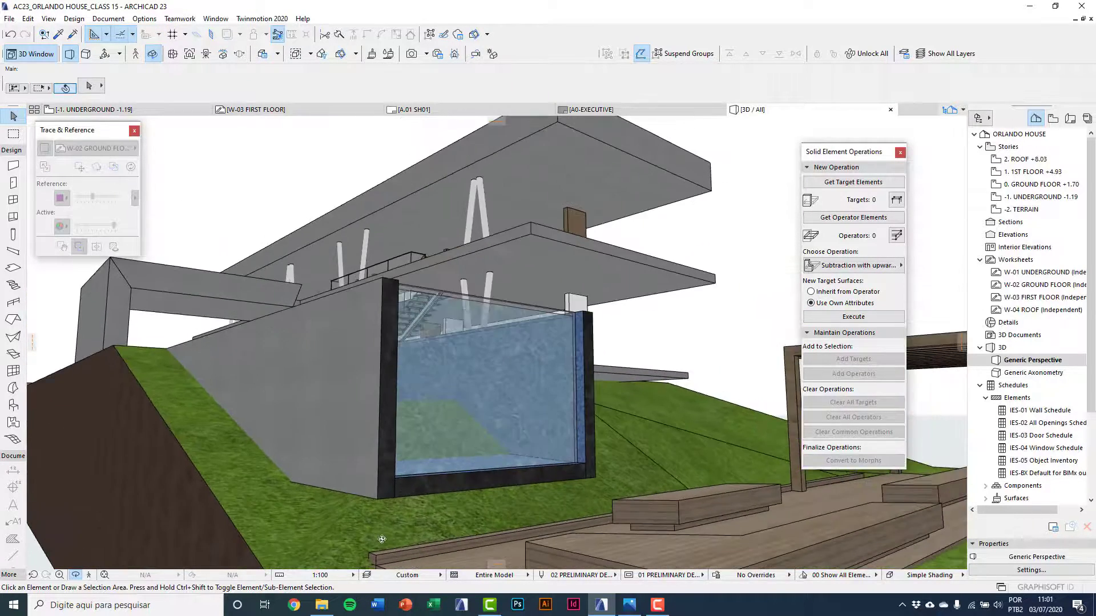
{"action": "middle_click_drag", "start_coordinate": [273, 430], "coordinate": [276, 432], "text": "shift"}
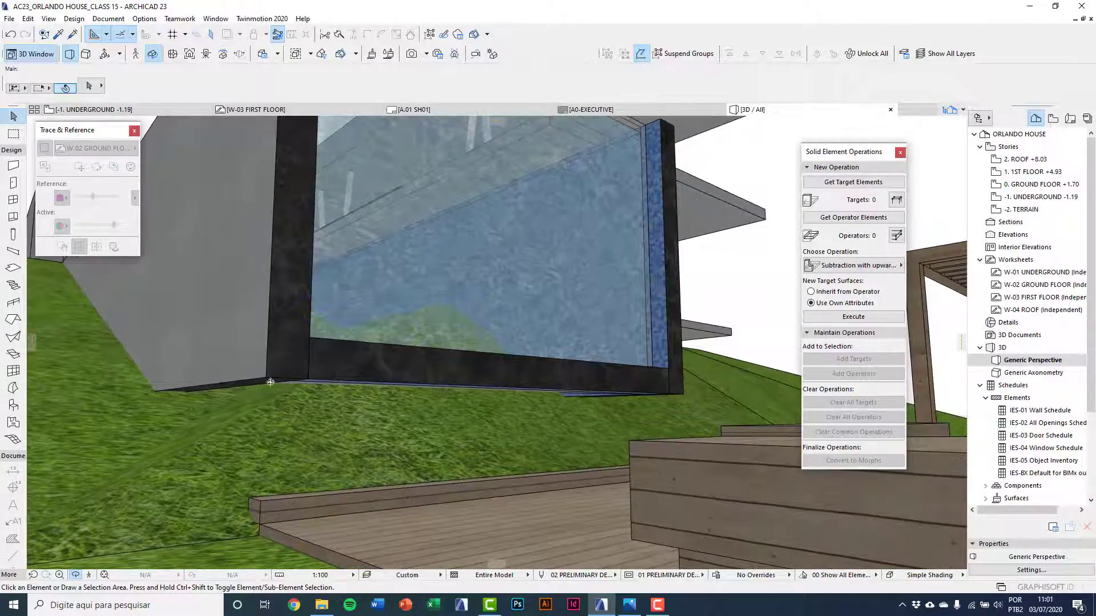
{"action": "middle_click_drag", "start_coordinate": [276, 375], "coordinate": [310, 341], "text": "shift"}
{"action": "left_click", "coordinate": [299, 343]}
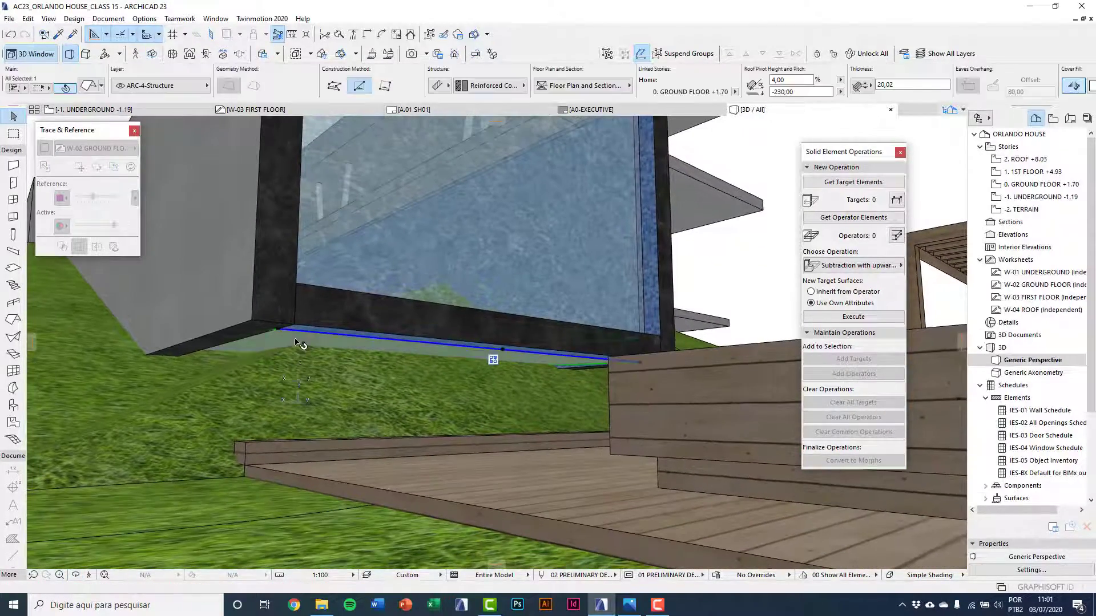
{"action": "middle_click_drag", "start_coordinate": [230, 230], "coordinate": [285, 426], "text": "shift"}
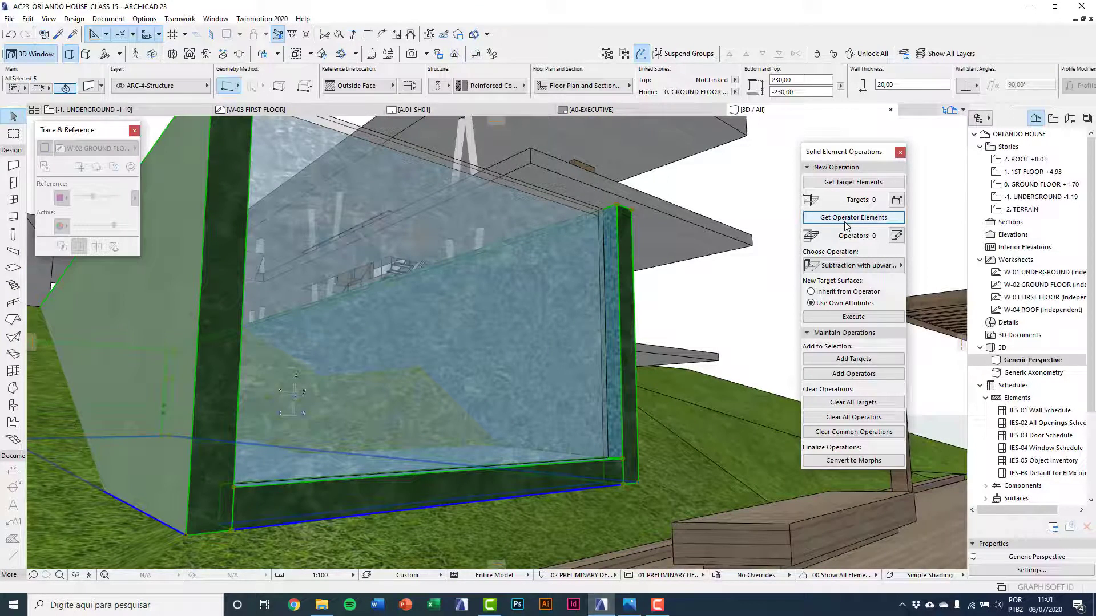
Store the pool-side embankment mesh as target element and execute the Subtraction with upward extrusion.
{"action": "left_click", "coordinate": [674, 474]}
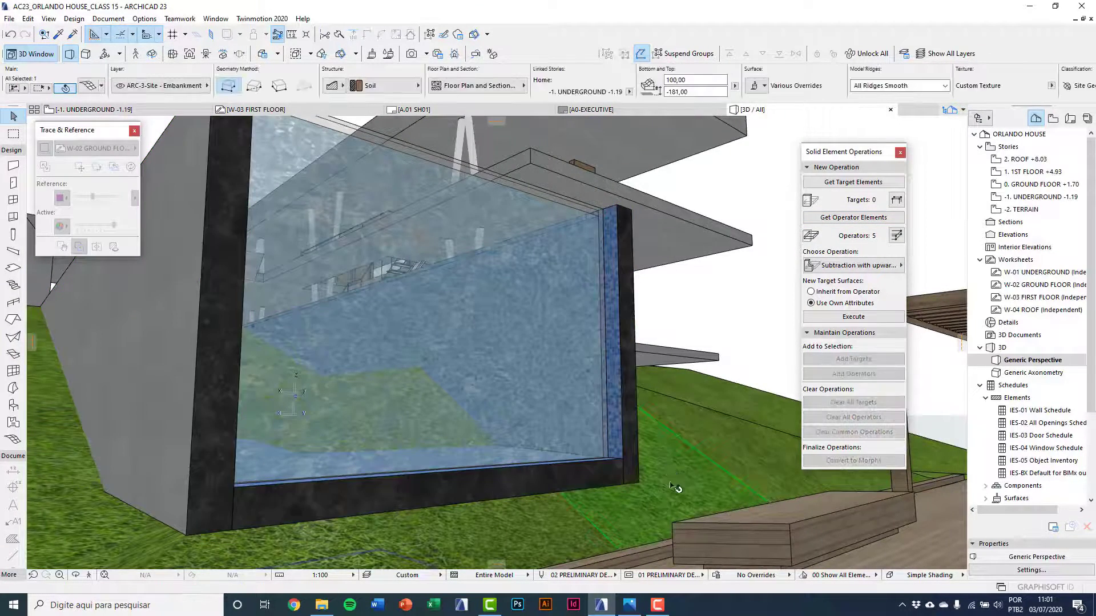
{"action": "middle_click_drag", "start_coordinate": [674, 486], "coordinate": [363, 493], "text": "shift"}
{"action": "scroll", "coordinate": [376, 457], "scroll_direction": "down", "scroll_amount": 3}
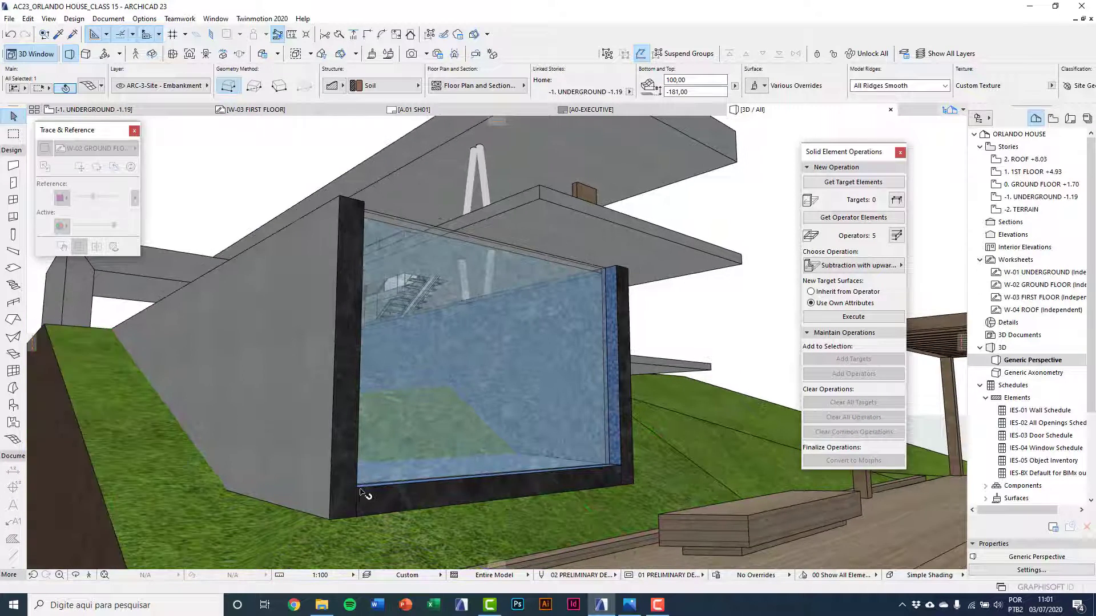
{"action": "left_click", "coordinate": [853, 182]}
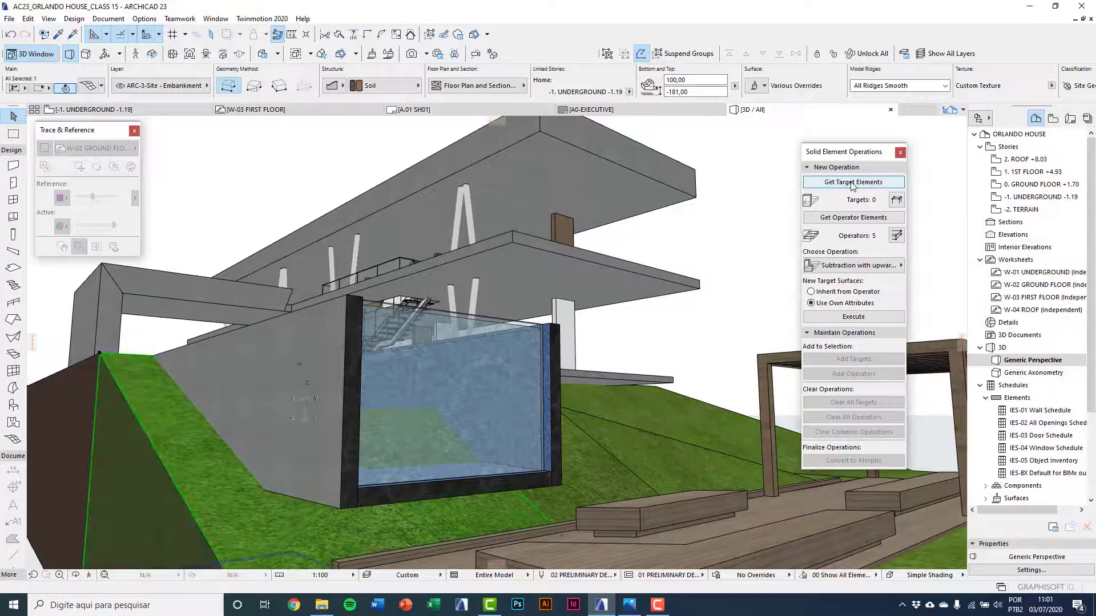
{"action": "left_click", "coordinate": [853, 317]}
{"action": "key", "text": "Escape"}
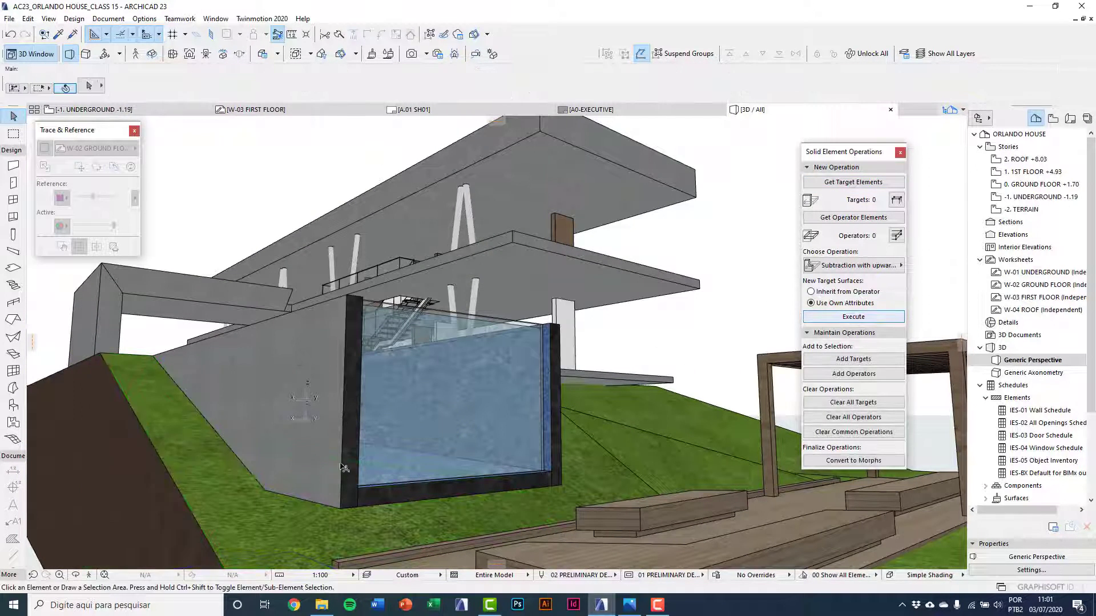
Store the ground-floor embankment mesh as target element for another solid element operation.
{"action": "middle_click_drag", "start_coordinate": [329, 478], "coordinate": [422, 341], "text": "shift"}
{"action": "scroll", "coordinate": [380, 279], "scroll_direction": "up", "scroll_amount": 2}
{"action": "left_click", "coordinate": [401, 307]}
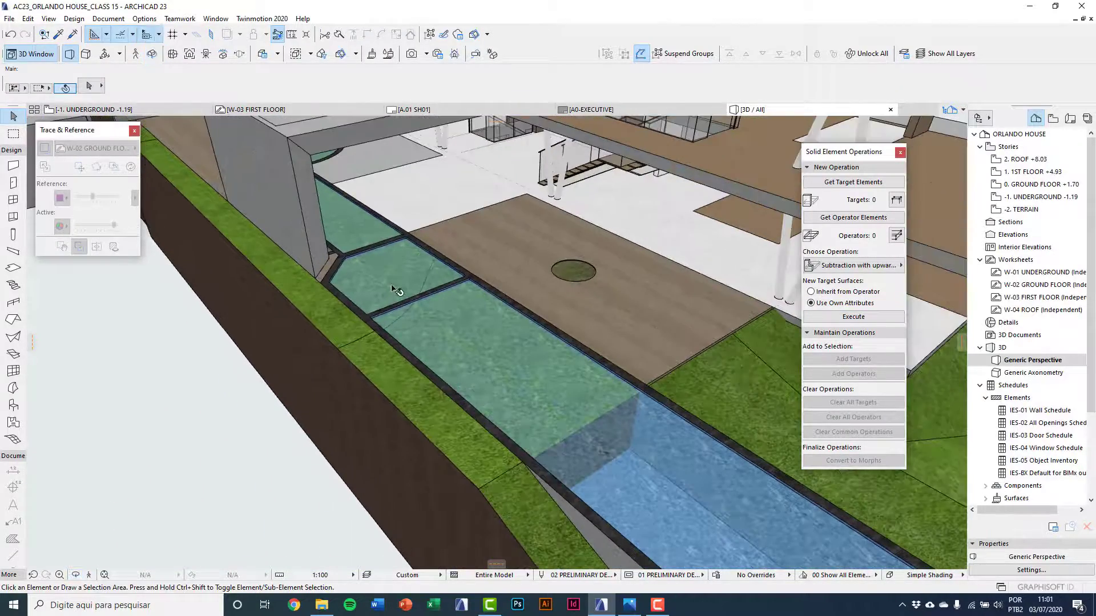
{"action": "left_click", "coordinate": [403, 451]}
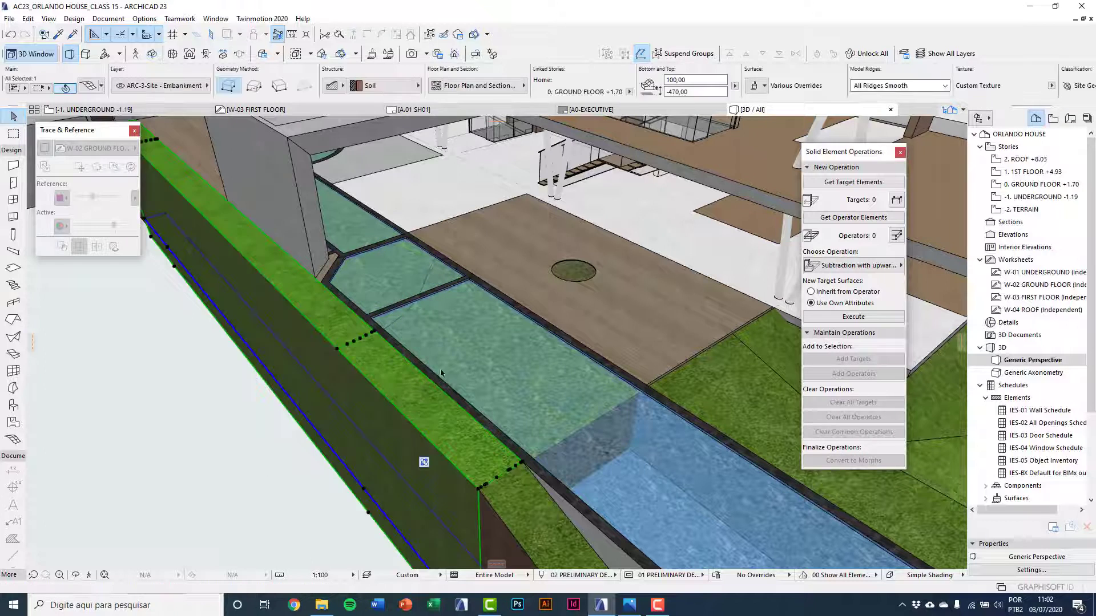
{"action": "key", "text": "Escape"}
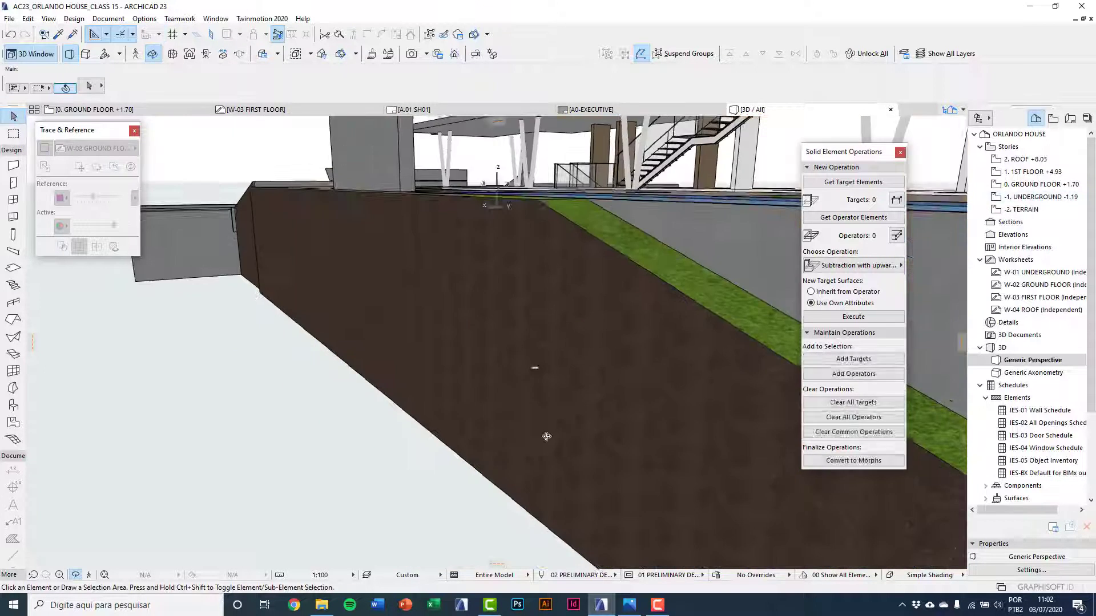
{"action": "middle_click_drag", "start_coordinate": [546, 438], "coordinate": [495, 505], "text": "shift"}
{"action": "left_click", "coordinate": [493, 508]}
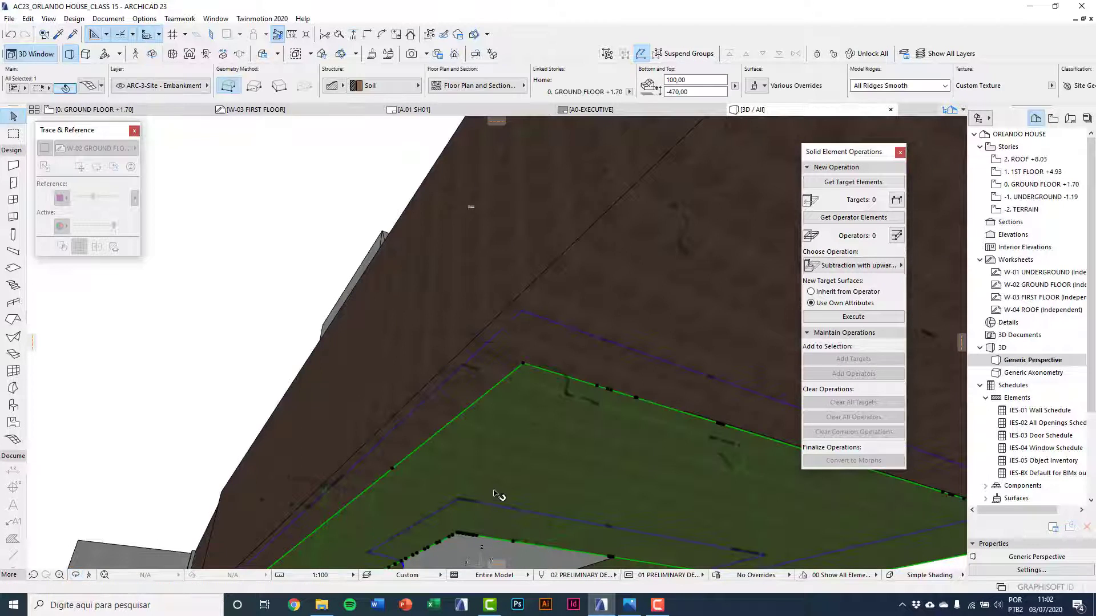
{"action": "left_click", "coordinate": [852, 182]}
In the 0. GROUND FLOOR plan, store everything except that floor's embankment mesh as operator elements and execute the Subtraction with upward extrusion.
{"action": "key", "text": "F2"}
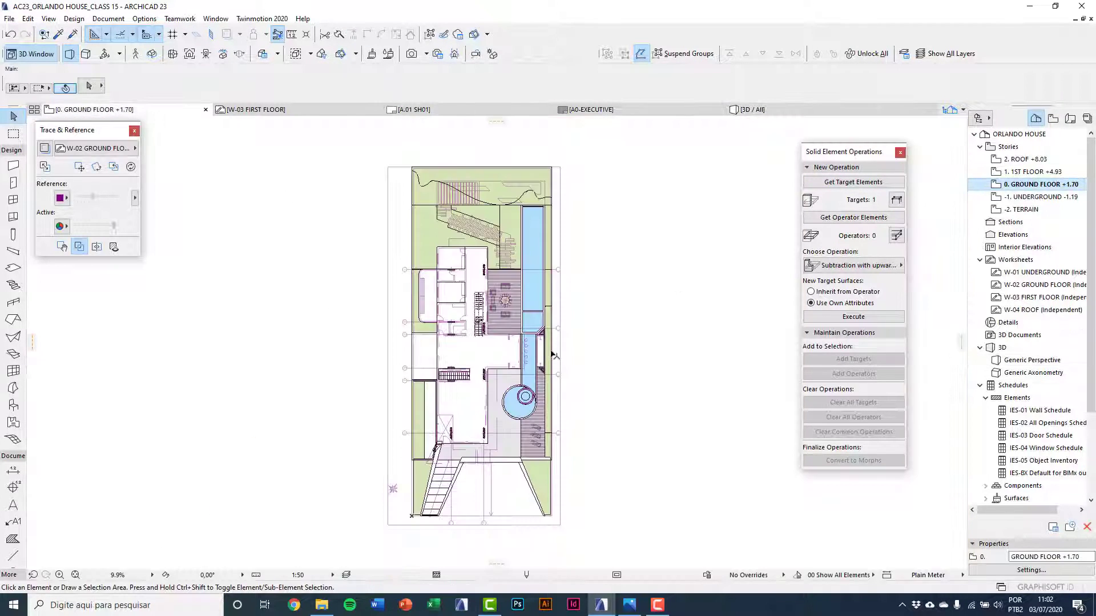
{"action": "left_click", "coordinate": [13, 268]}
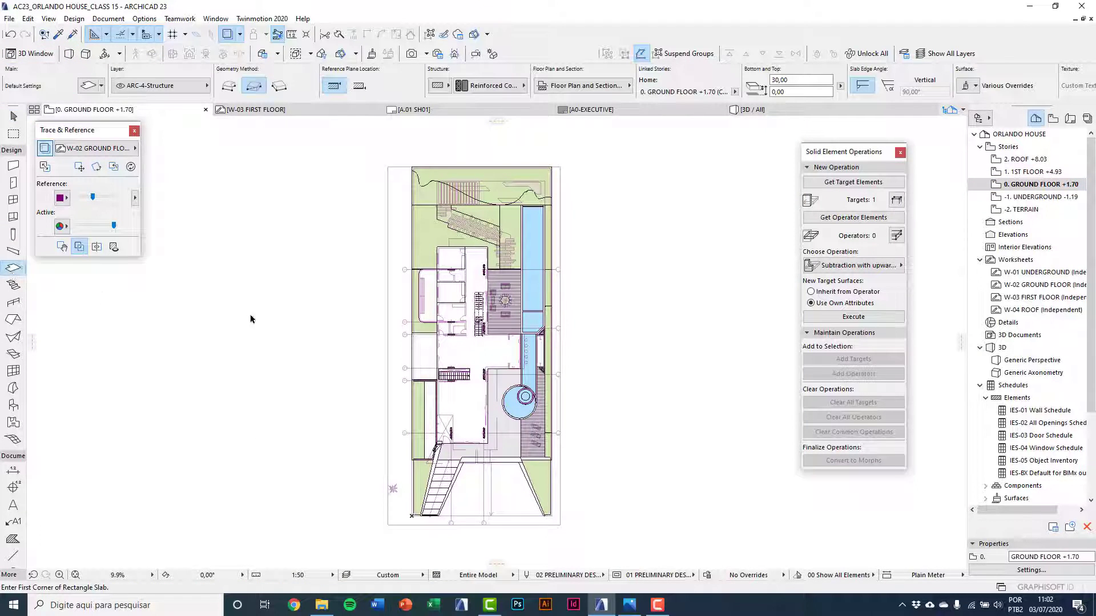
{"action": "key", "text": "Escape"}
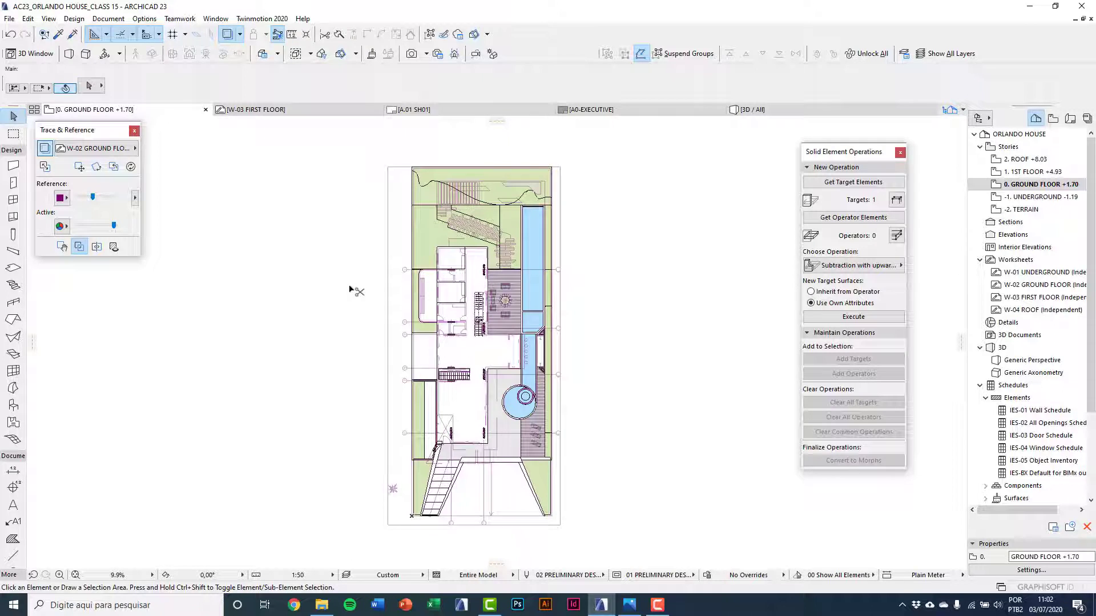
{"action": "key", "text": "ctrl+a"}
{"action": "scroll", "coordinate": [399, 331], "scroll_direction": "up", "scroll_amount": 5}
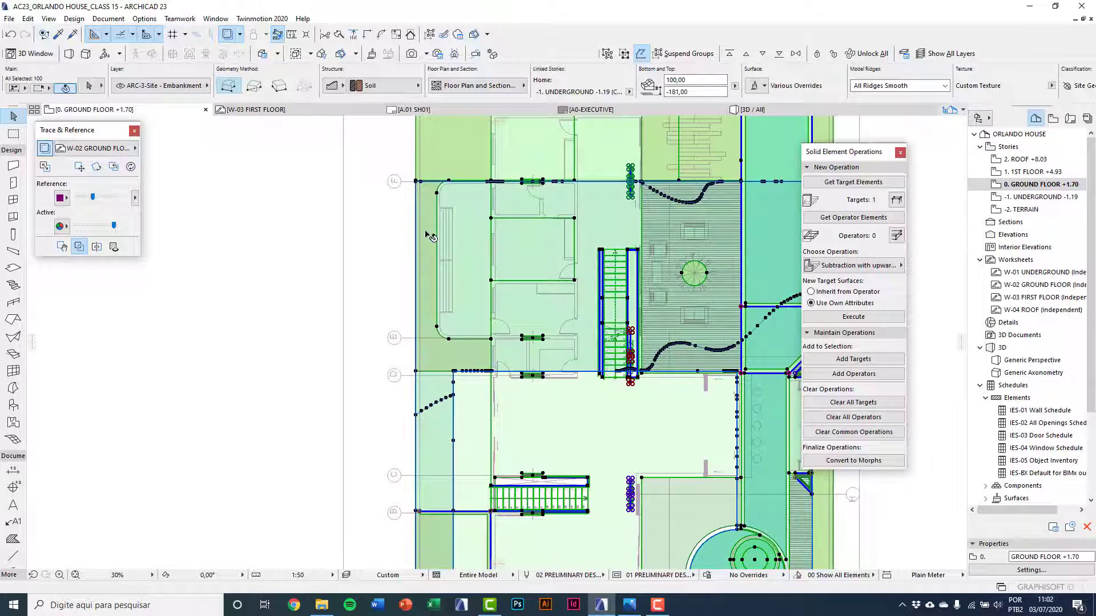
{"action": "left_click", "coordinate": [429, 235], "text": "shift"}
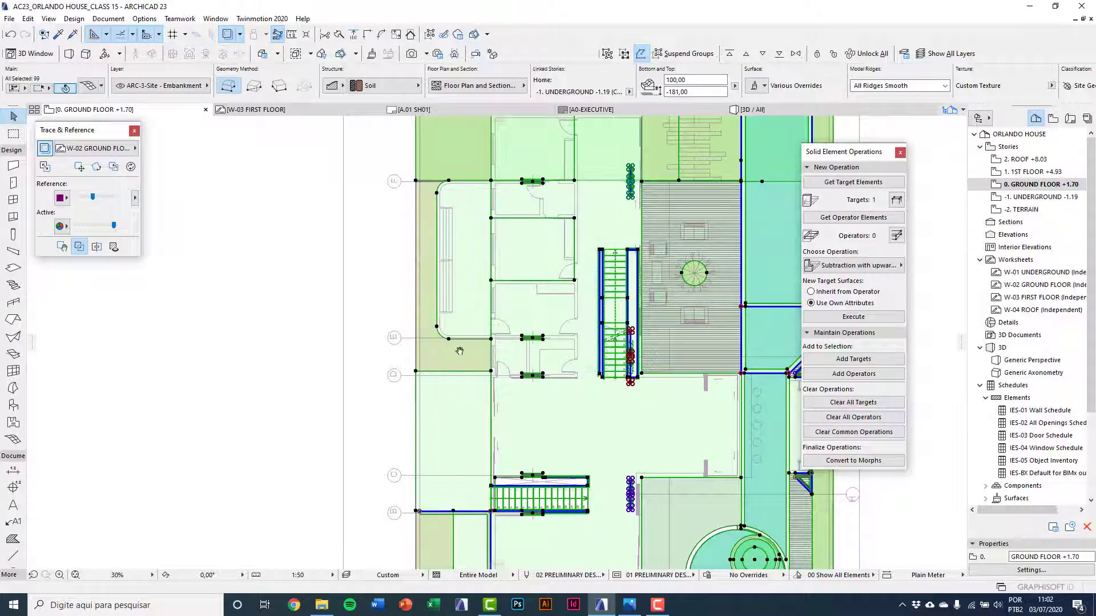
{"action": "middle_click_drag", "start_coordinate": [459, 351], "coordinate": [333, 320]}
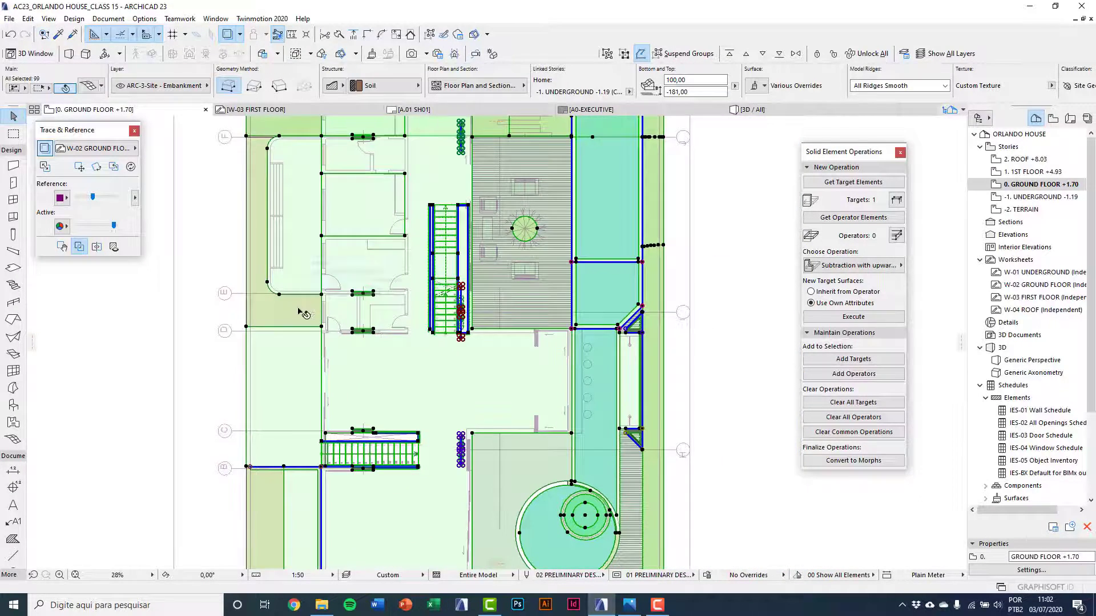
{"action": "scroll", "coordinate": [305, 308], "scroll_direction": "up", "scroll_amount": 1}
{"action": "scroll", "coordinate": [308, 314], "scroll_direction": "down", "scroll_amount": 3}
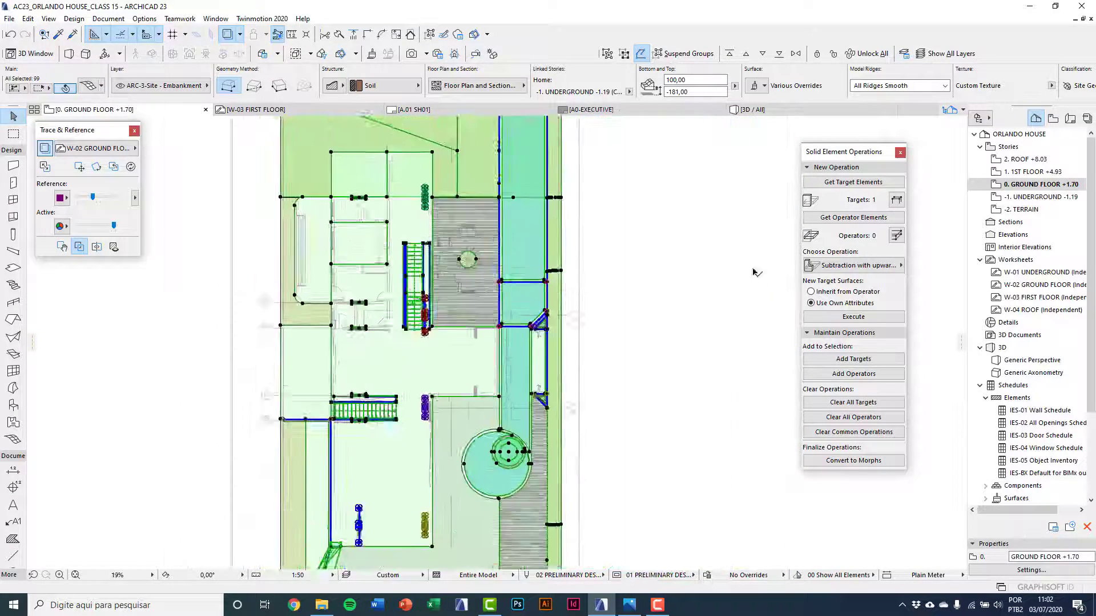
{"action": "left_click", "coordinate": [844, 219]}
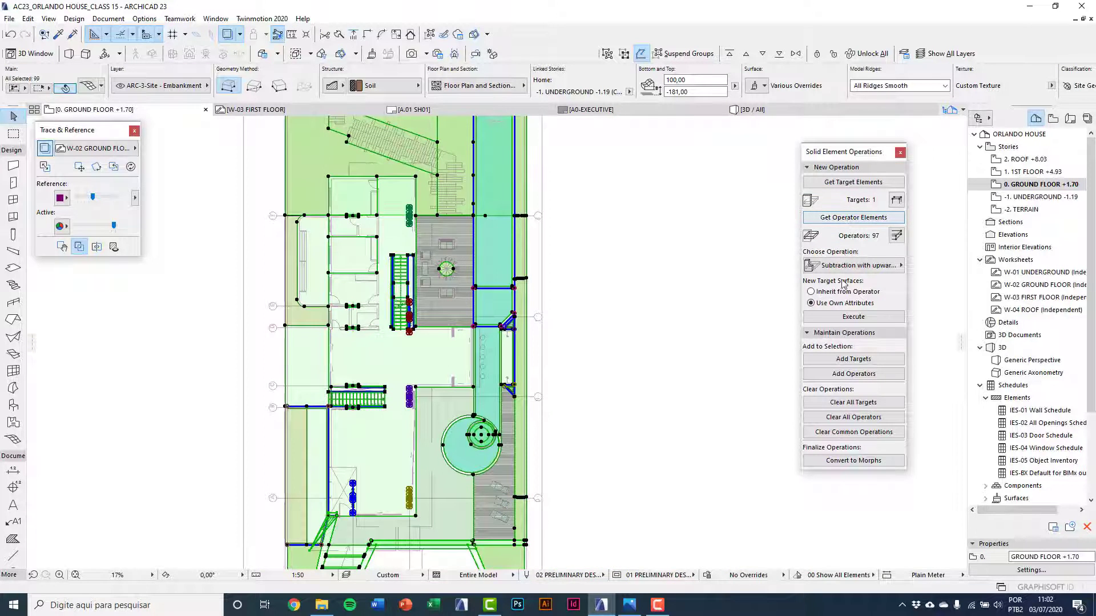
{"action": "left_click", "coordinate": [853, 317]}
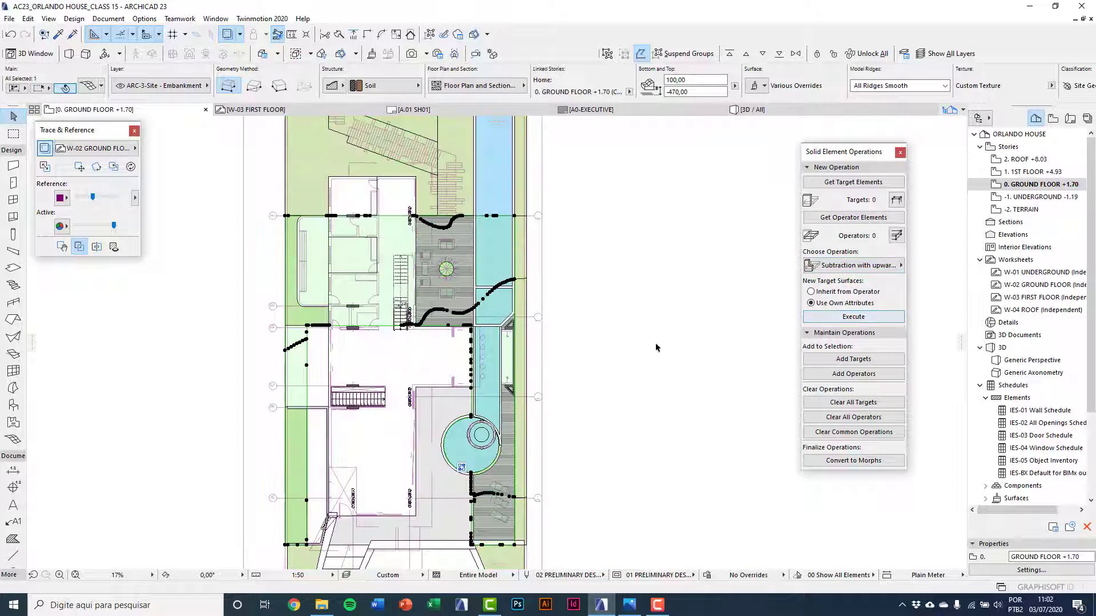
Examine the cut embankment around the pool and house from several sides in 3D.
{"action": "key", "text": "F3"}
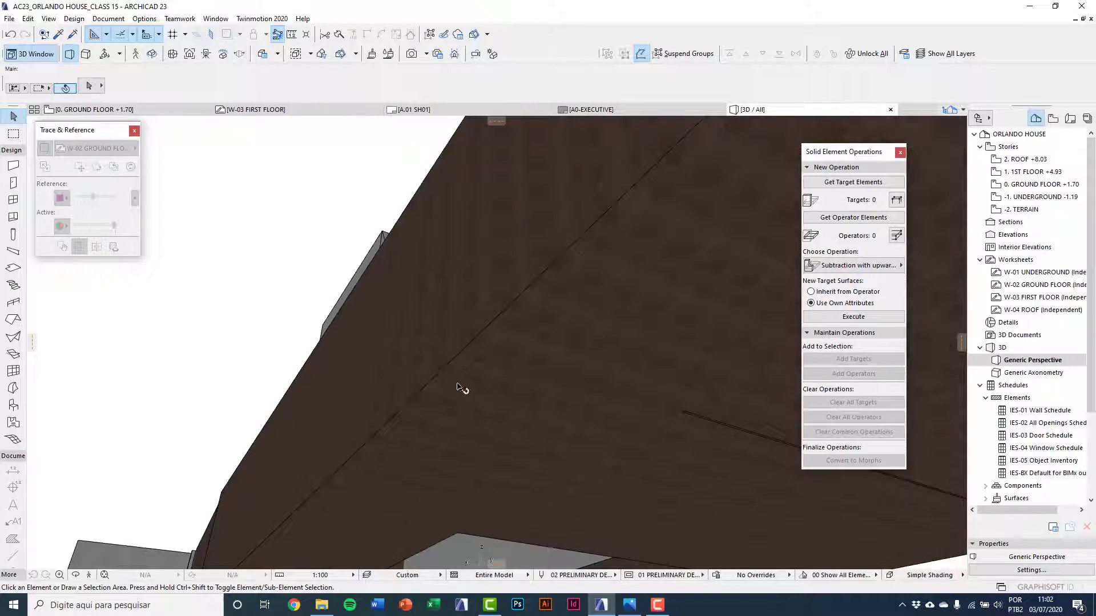
{"action": "middle_click_drag", "start_coordinate": [451, 315], "coordinate": [471, 455], "text": "shift"}
{"action": "scroll", "coordinate": [482, 297], "scroll_direction": "down", "scroll_amount": 5}
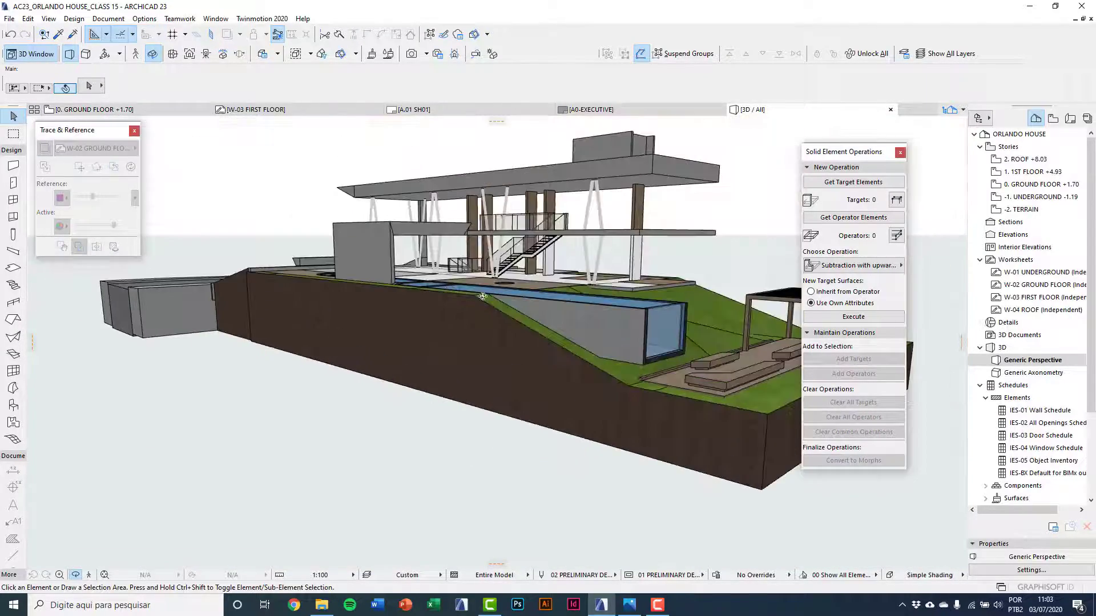
{"action": "middle_click_drag", "start_coordinate": [483, 296], "coordinate": [404, 342], "text": "shift"}
{"action": "scroll", "coordinate": [403, 264], "scroll_direction": "up", "scroll_amount": 4}
{"action": "middle_click_drag", "start_coordinate": [403, 264], "coordinate": [414, 440], "text": "shift"}
{"action": "scroll", "coordinate": [485, 319], "scroll_direction": "up", "scroll_amount": 3}
{"action": "scroll", "coordinate": [357, 279], "scroll_direction": "down", "scroll_amount": 2}
{"action": "scroll", "coordinate": [413, 342], "scroll_direction": "down", "scroll_amount": 6}
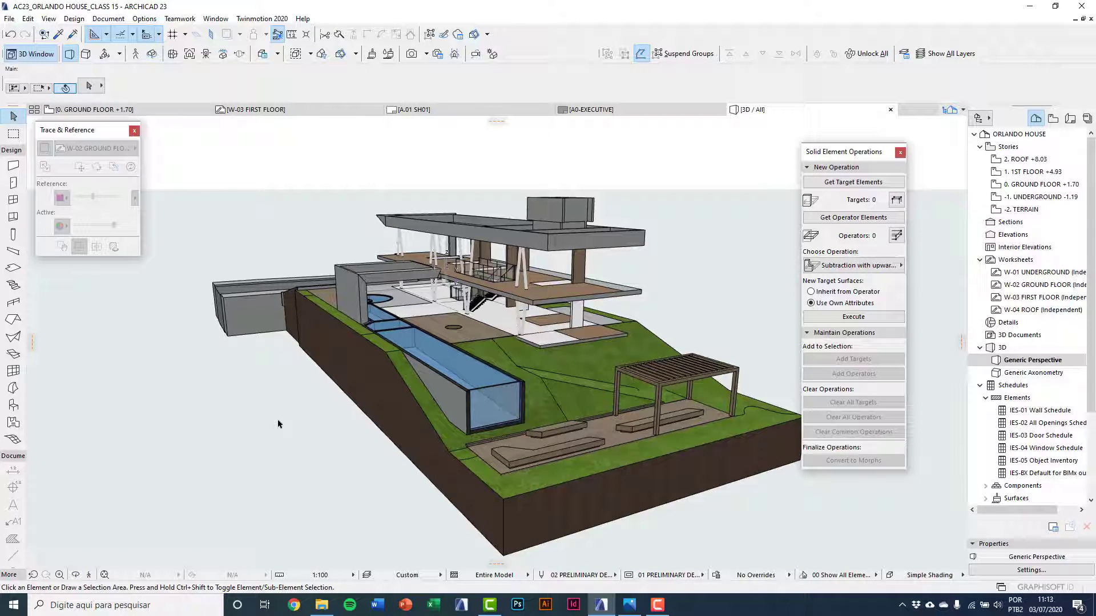
Show the ARC-3-Site - Existing layer in the model view.
{"action": "key", "text": "ctrl+l"}
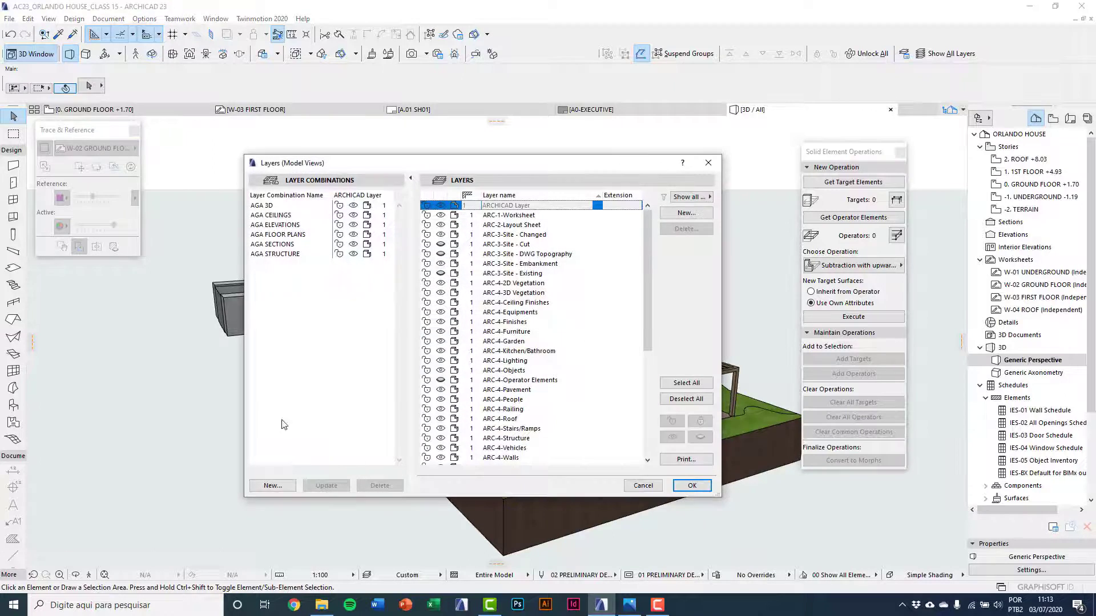
{"action": "left_click", "coordinate": [440, 273]}
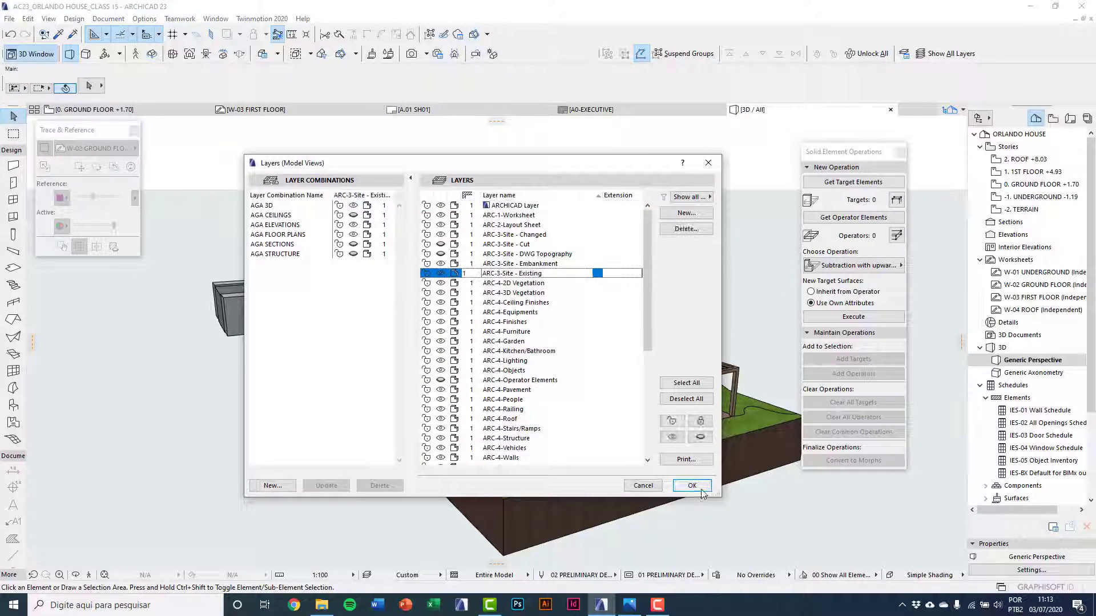
{"action": "left_click", "coordinate": [697, 487]}
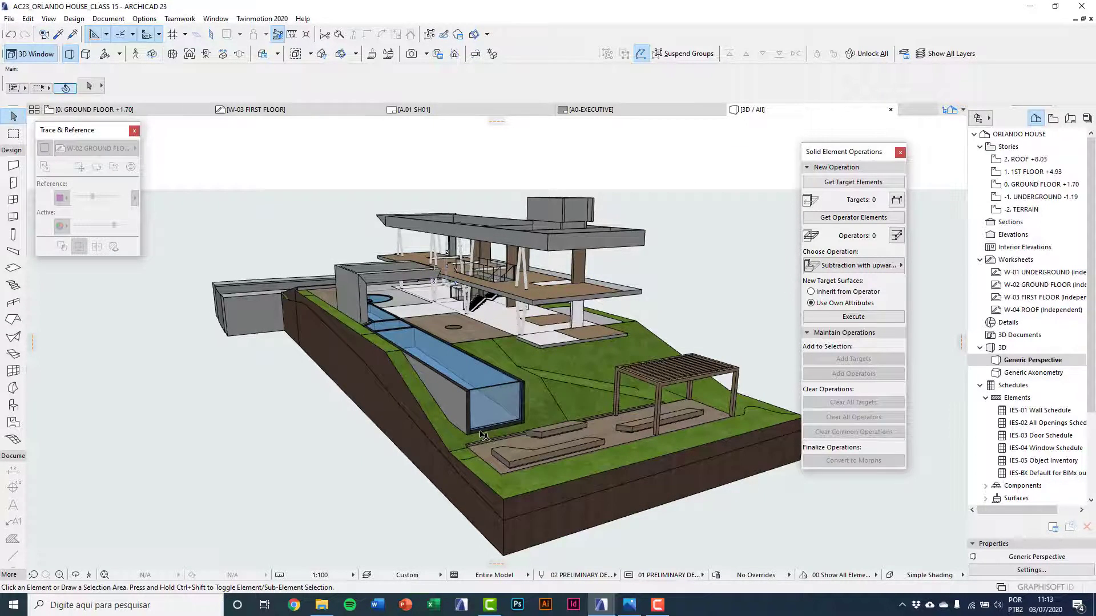
Store the existing terrain mesh as operator element for a new solid element operation, then clear the selection.
{"action": "scroll", "coordinate": [321, 393], "scroll_direction": "up", "scroll_amount": 5}
{"action": "scroll", "coordinate": [321, 393], "scroll_direction": "up", "scroll_amount": 3}
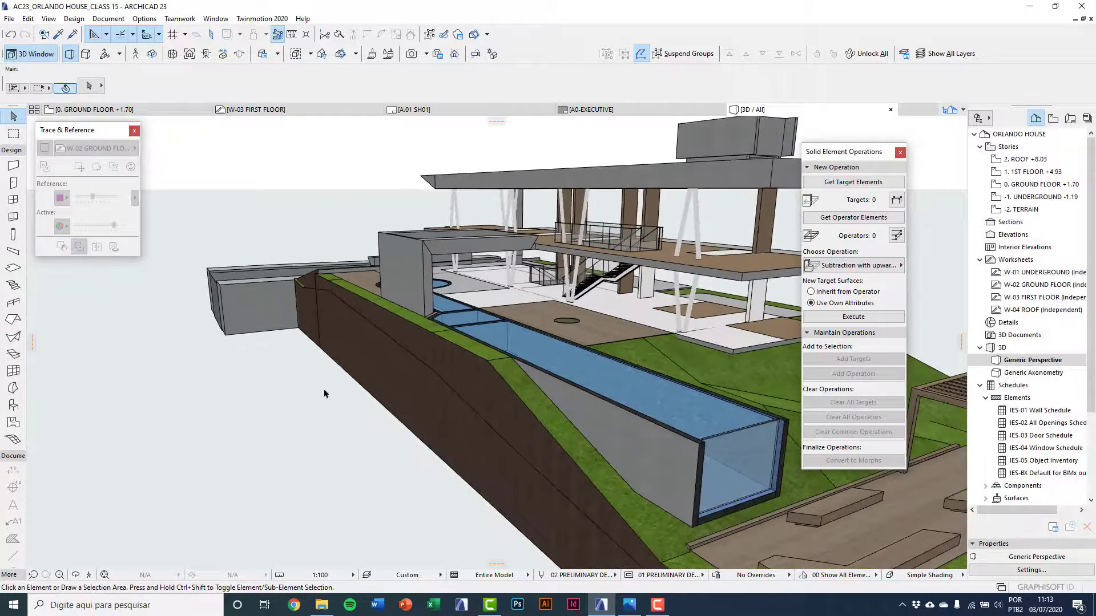
{"action": "left_click", "coordinate": [399, 366]}
{"action": "middle_click_drag", "start_coordinate": [427, 377], "coordinate": [431, 379]}
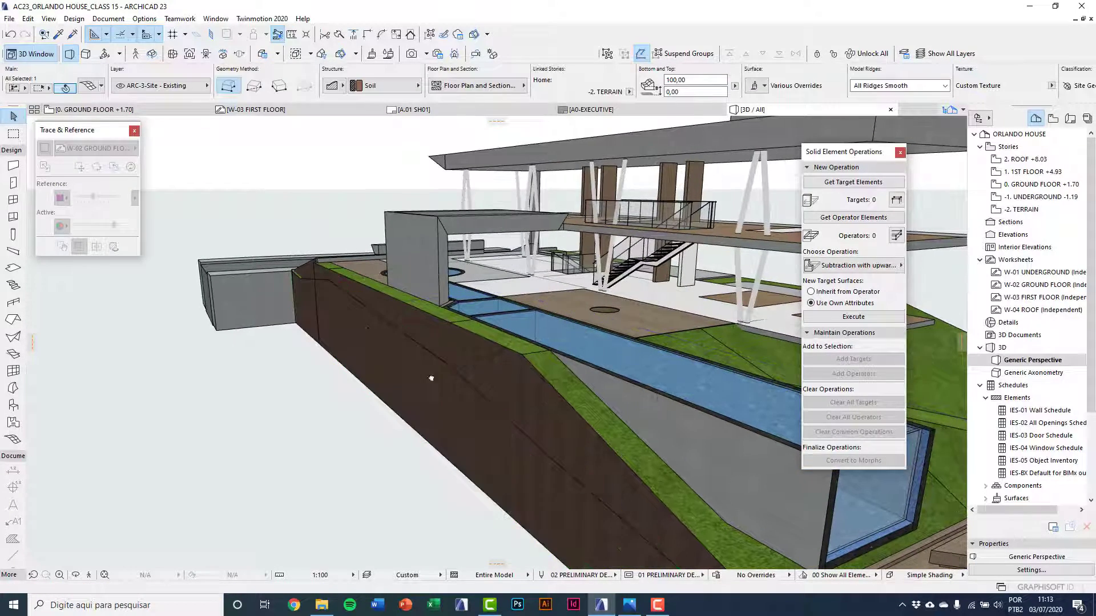
{"action": "scroll", "coordinate": [342, 297], "scroll_direction": "up", "scroll_amount": 4}
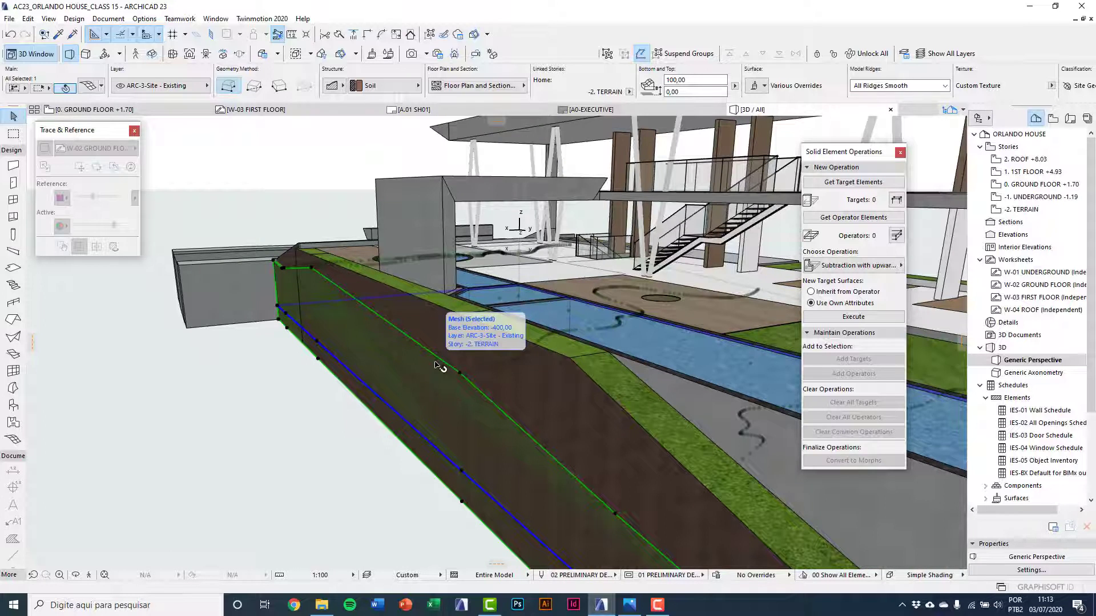
{"action": "scroll", "coordinate": [441, 372], "scroll_direction": "down", "scroll_amount": 2}
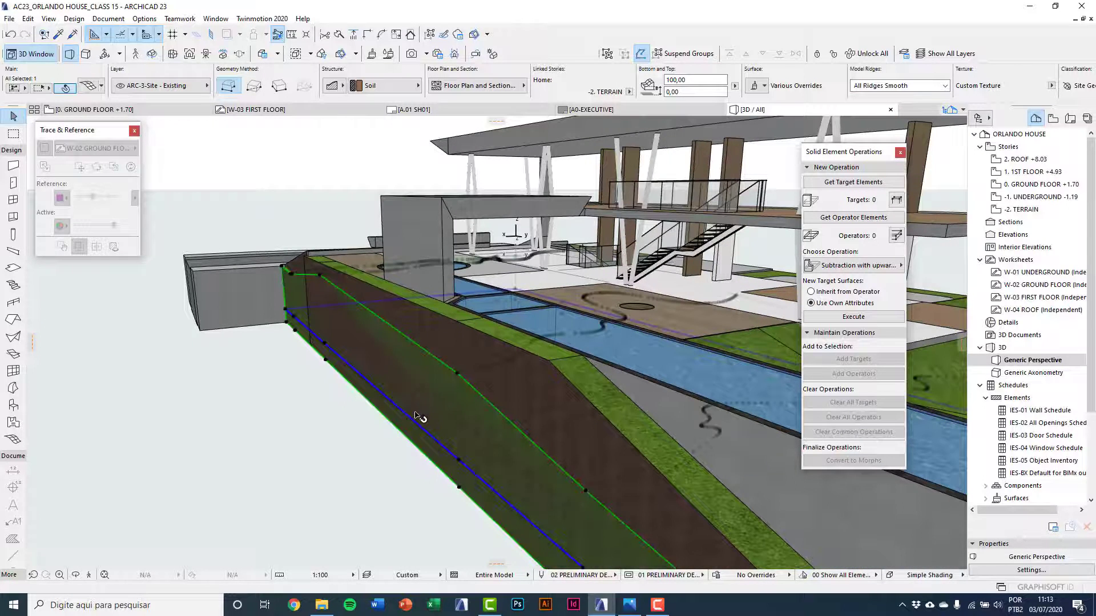
{"action": "middle_click_drag", "start_coordinate": [416, 415], "coordinate": [538, 392], "text": "shift"}
{"action": "scroll", "coordinate": [315, 418], "scroll_direction": "down", "scroll_amount": 6}
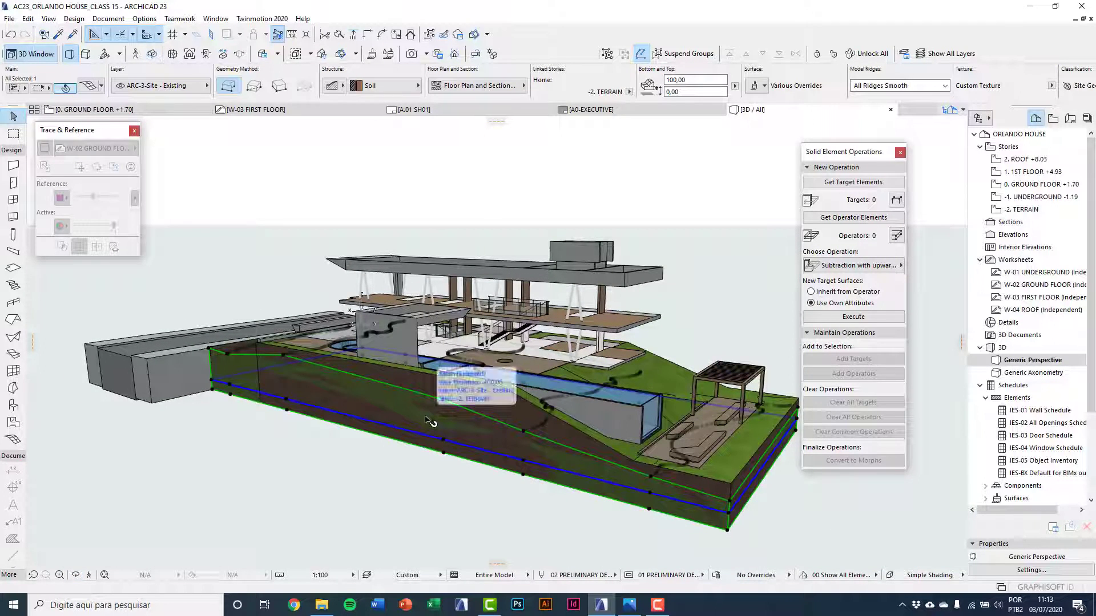
{"action": "scroll", "coordinate": [428, 421], "scroll_direction": "up", "scroll_amount": 3}
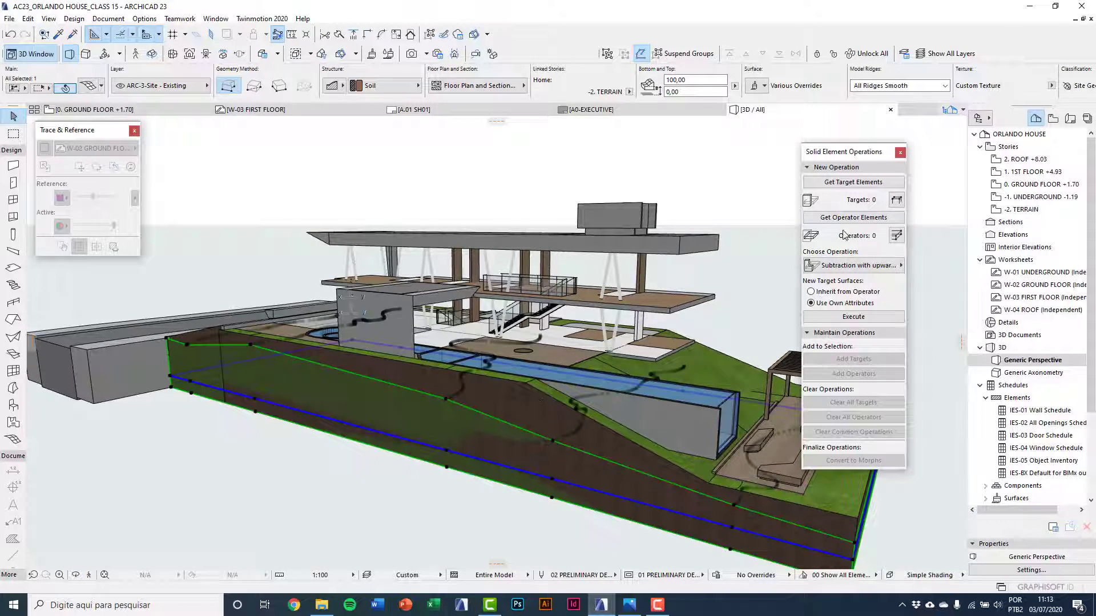
{"action": "left_click", "coordinate": [849, 220]}
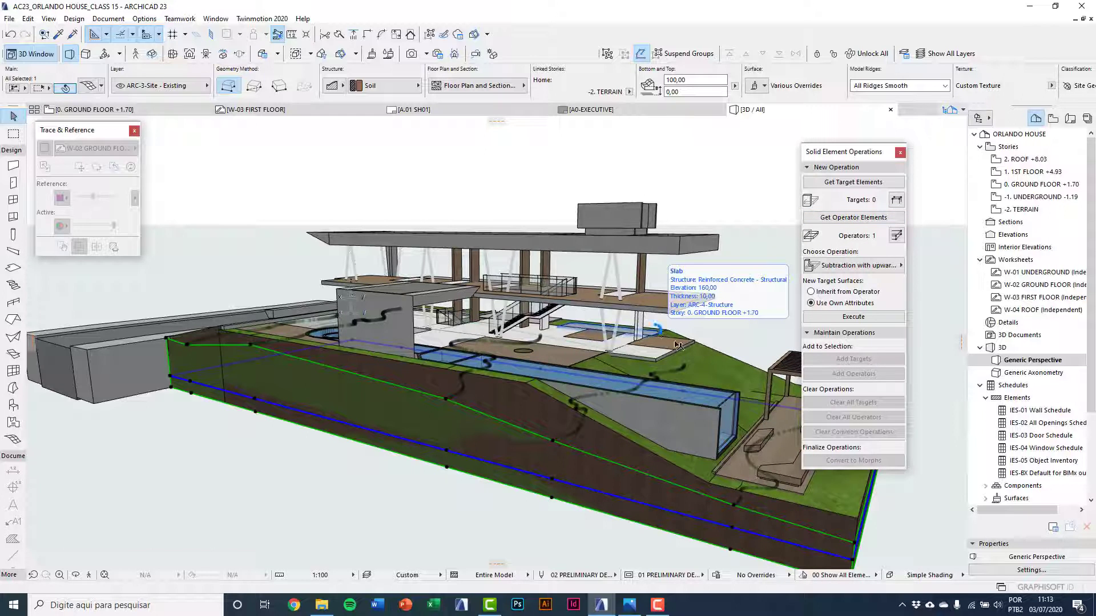
{"action": "key", "text": "Escape"}
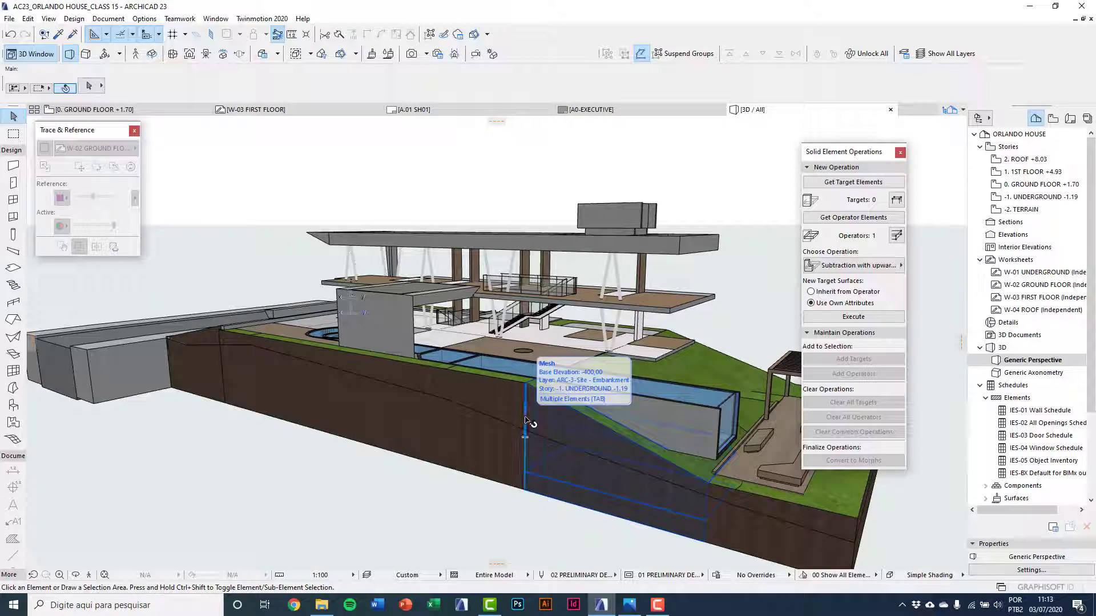
Start a Find & Select search with the element type criterion set to Mesh.
{"action": "left_click", "coordinate": [44, 34]}
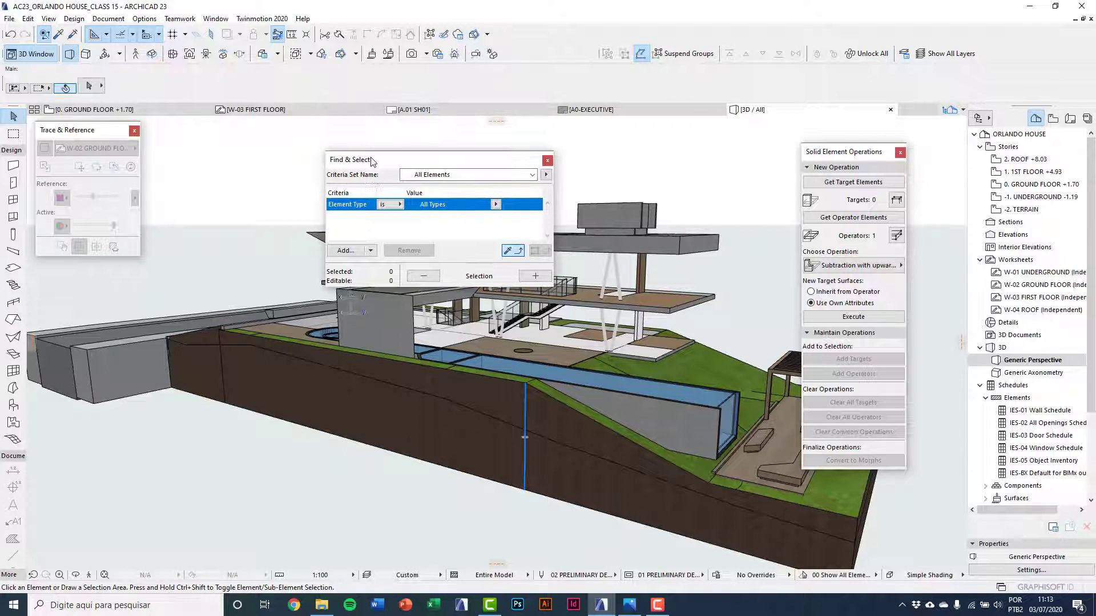
{"action": "left_click_drag", "start_coordinate": [371, 118], "coordinate": [372, 172]}
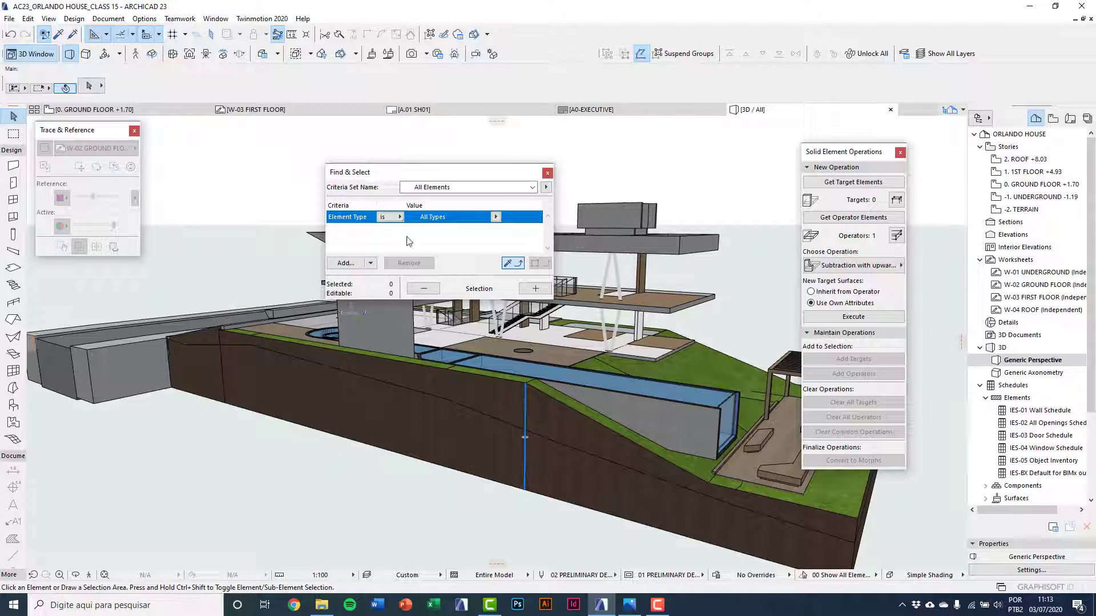
{"action": "left_click", "coordinate": [496, 217]}
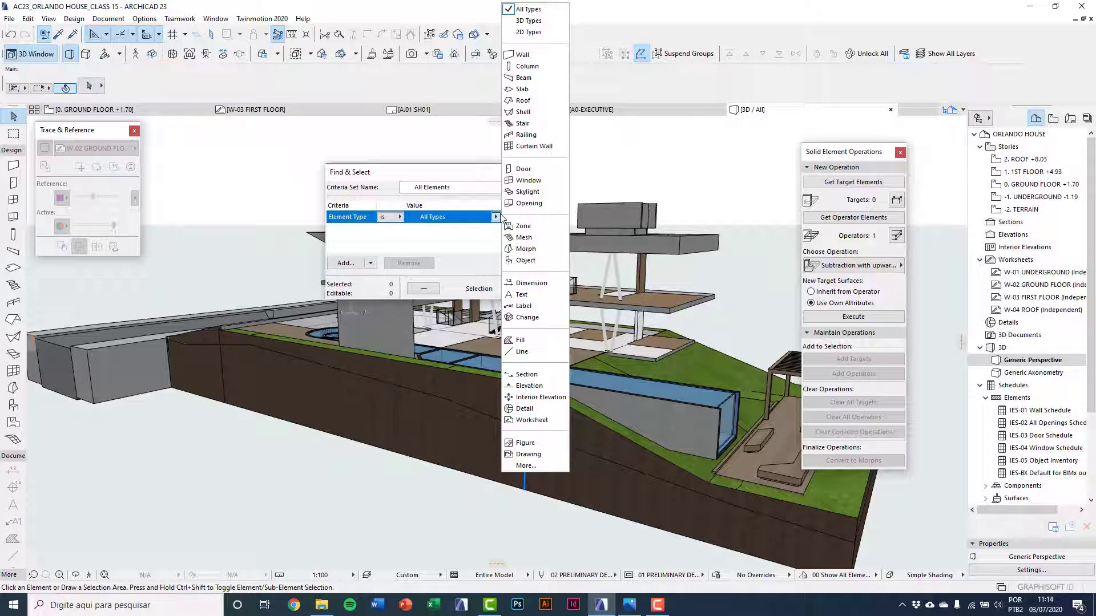
{"action": "left_click", "coordinate": [522, 238]}
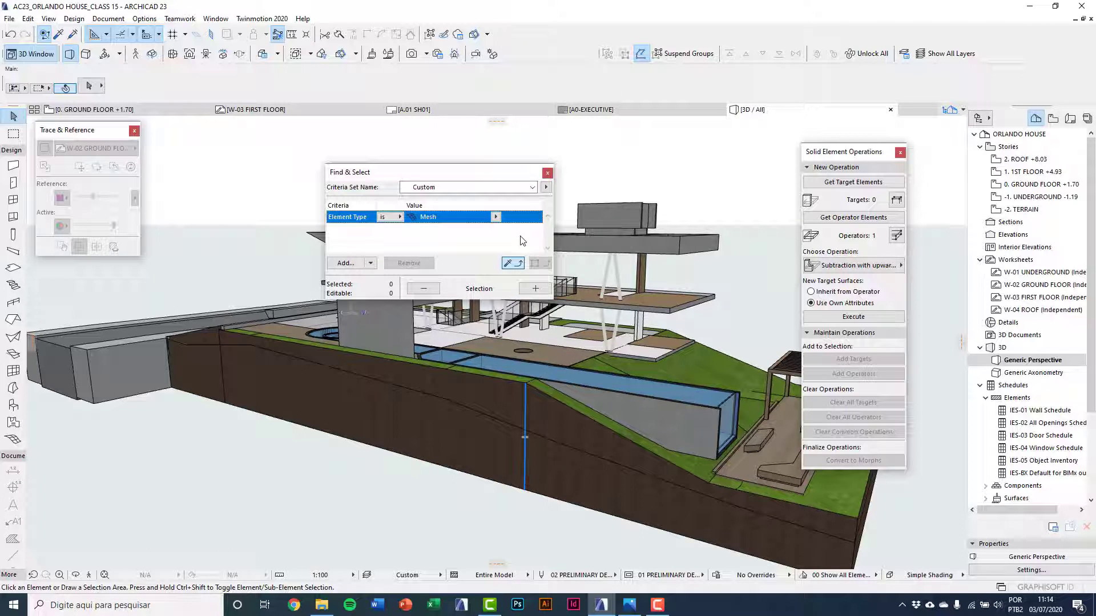
Add a Layer criterion to the element search and set it to ARC-3-Site - Embankment.
{"action": "left_click", "coordinate": [350, 263]}
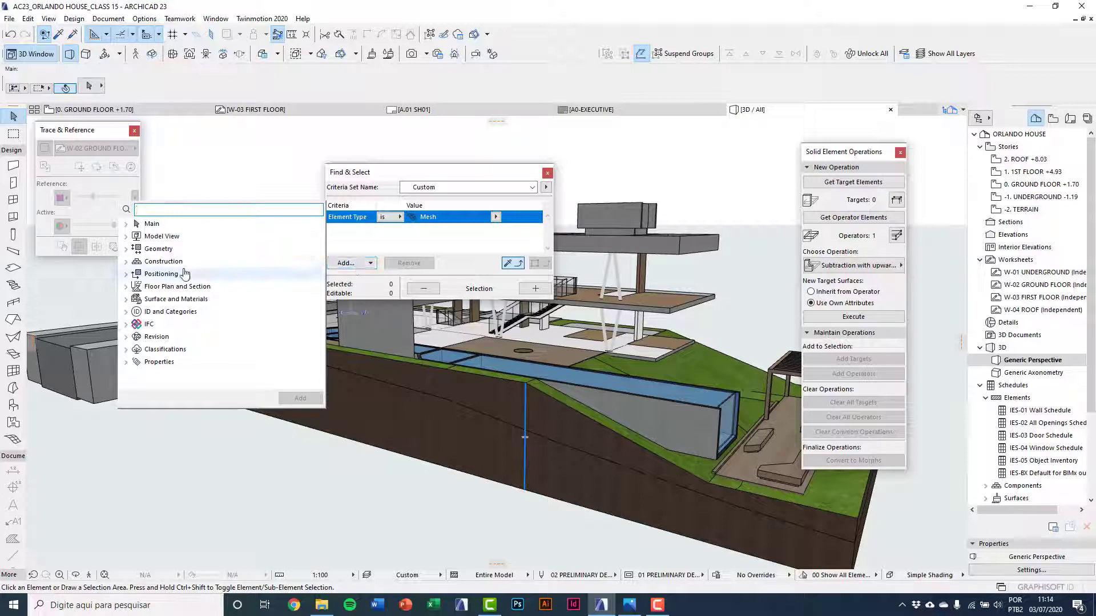
{"action": "left_click", "coordinate": [127, 237]}
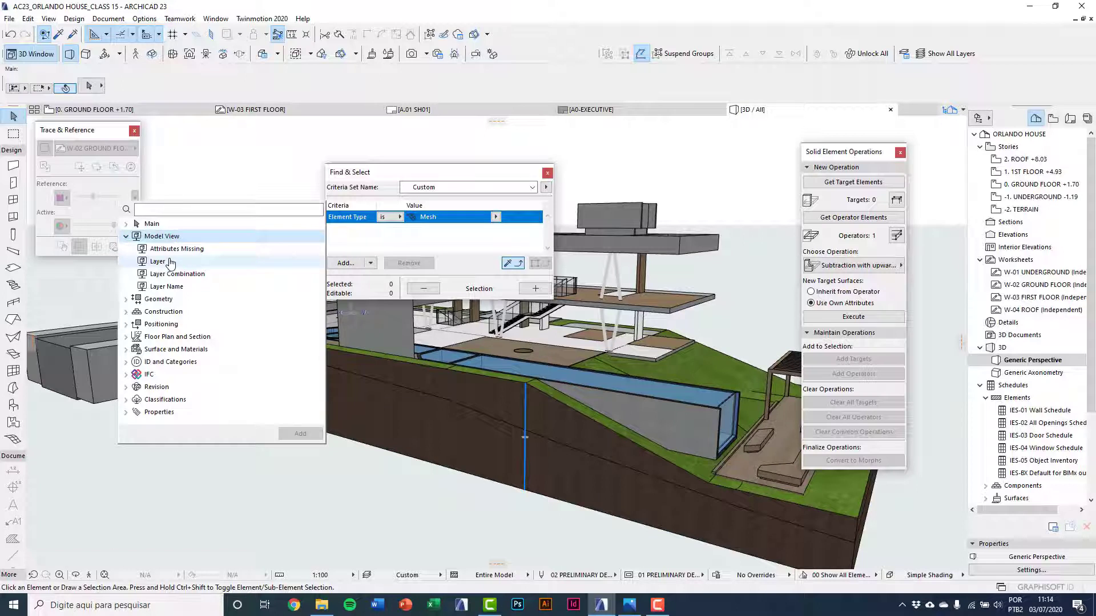
{"action": "left_click", "coordinate": [170, 262]}
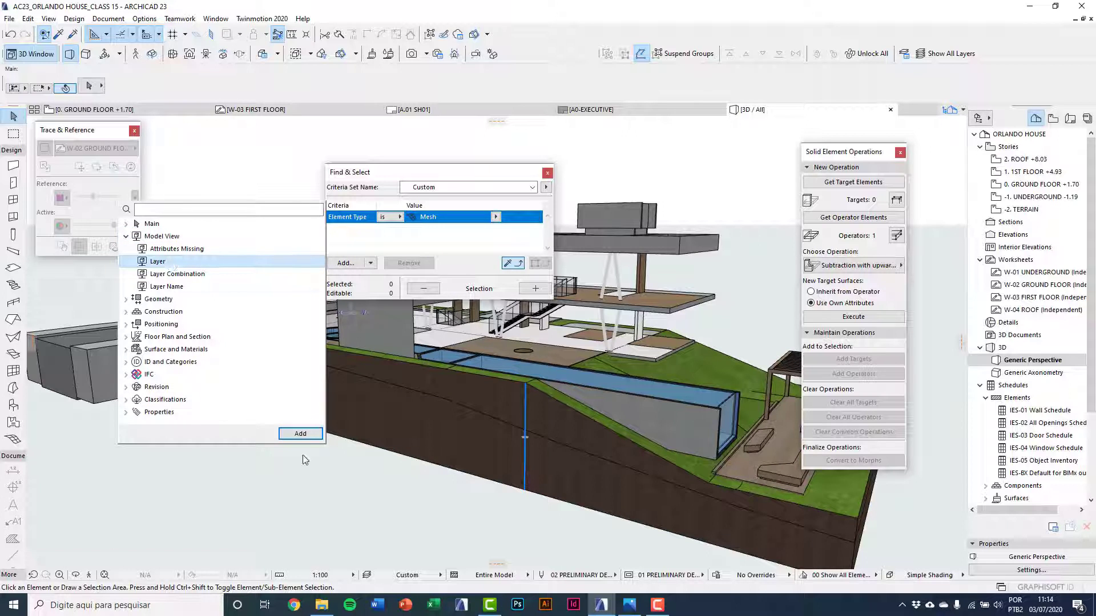
{"action": "left_click", "coordinate": [300, 435]}
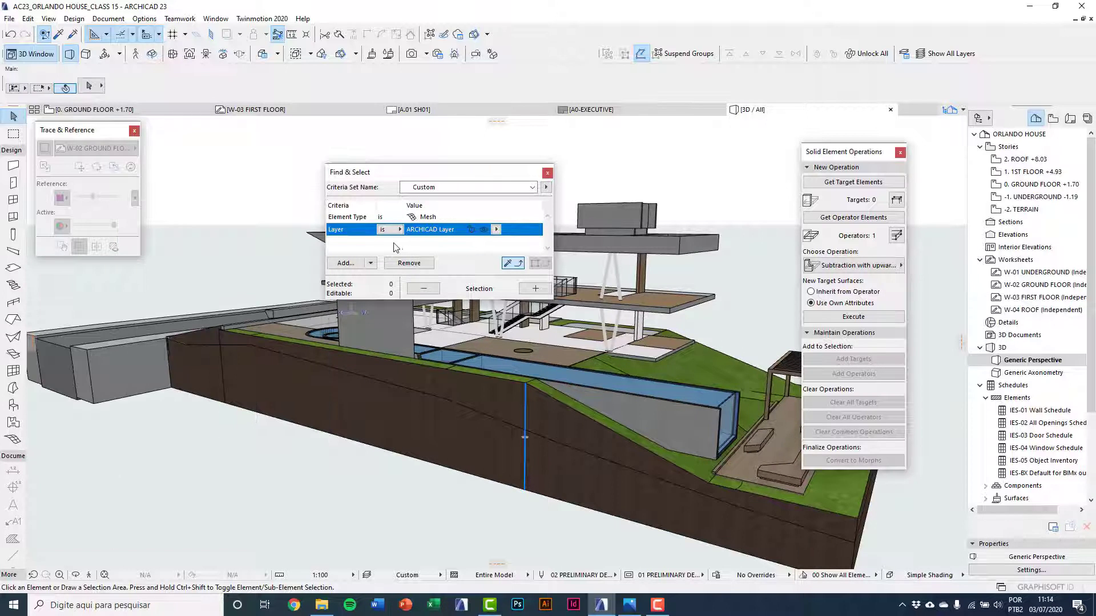
{"action": "left_click", "coordinate": [496, 229]}
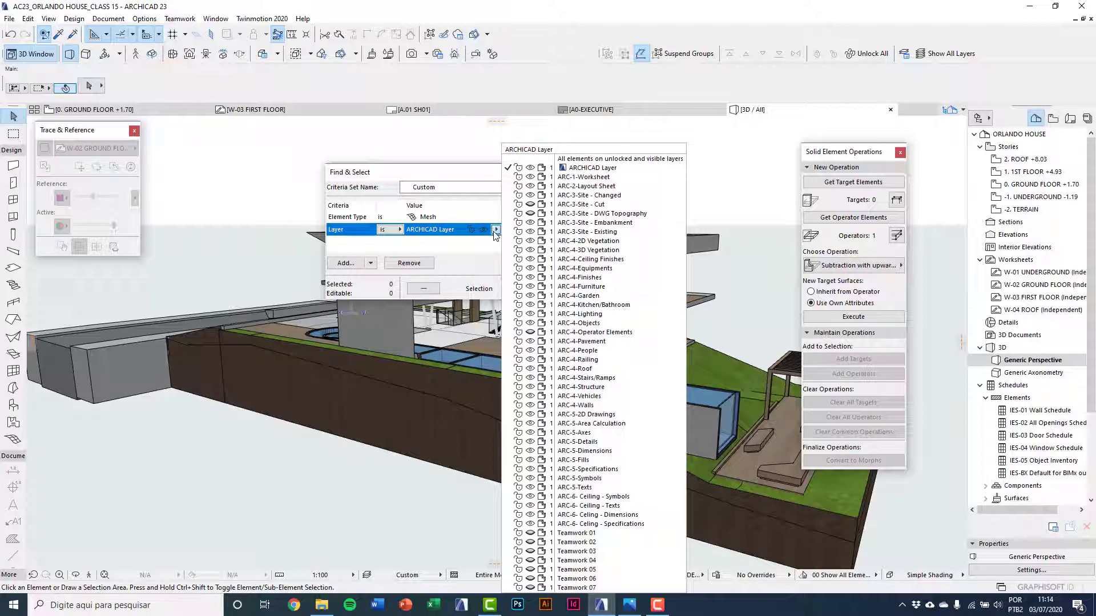
{"action": "left_click", "coordinate": [604, 222]}
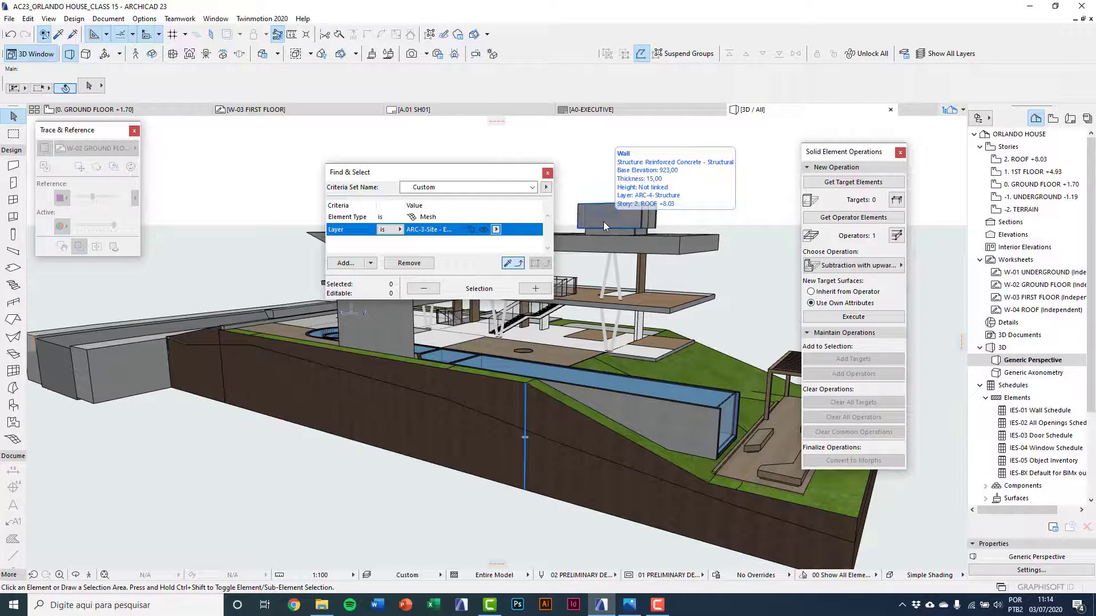
Select all meshes that match the Find & Select criteria, then close the search.
{"action": "left_click", "coordinate": [536, 291]}
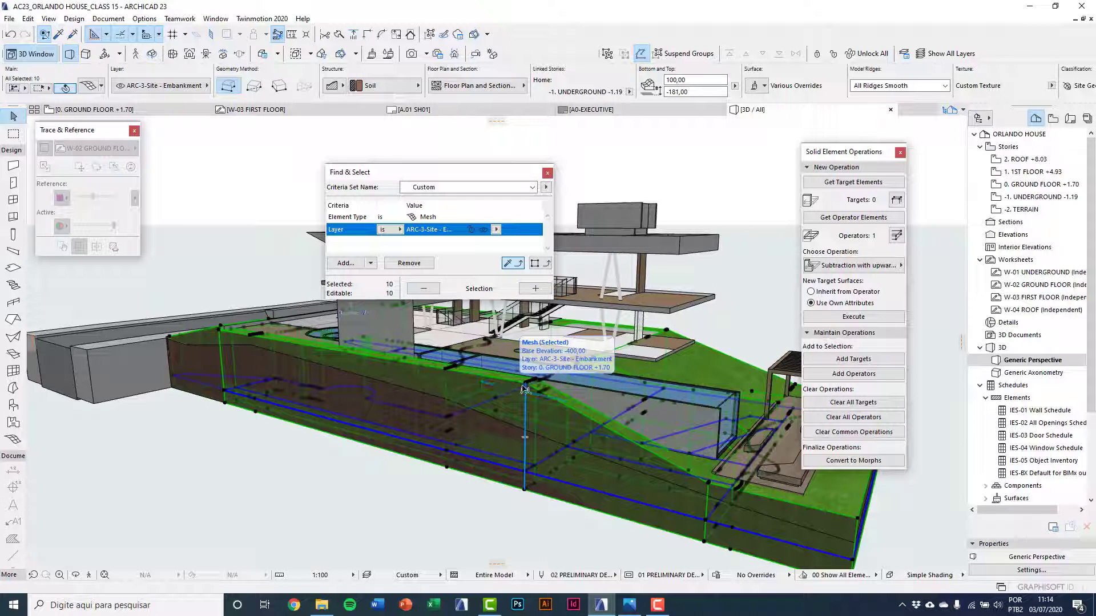
{"action": "middle_click_drag", "start_coordinate": [559, 428], "coordinate": [602, 432], "text": "shift"}
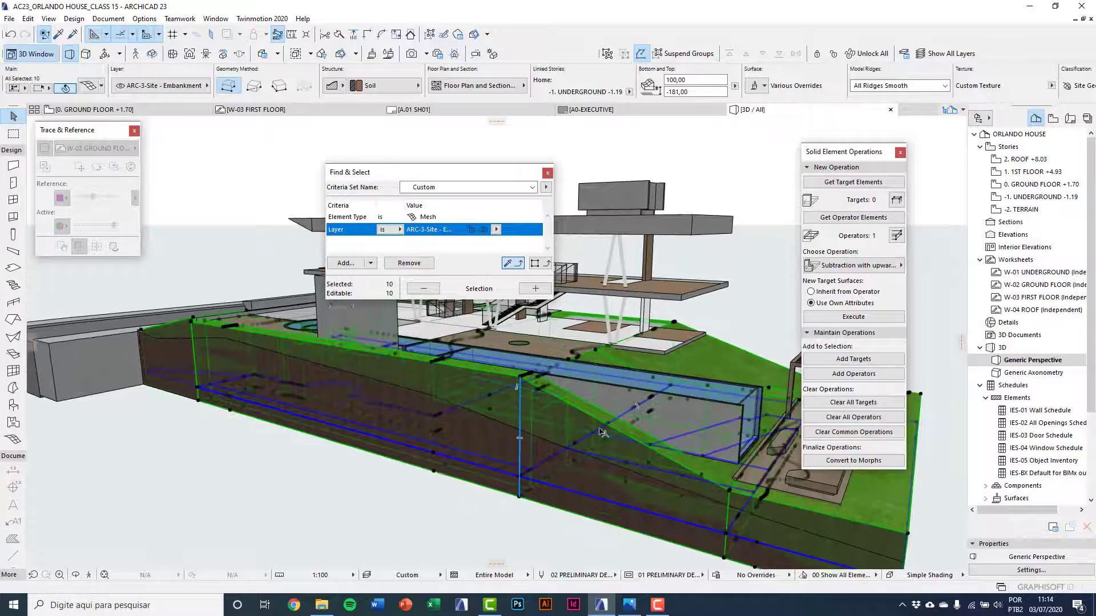
{"action": "left_click", "coordinate": [547, 173]}
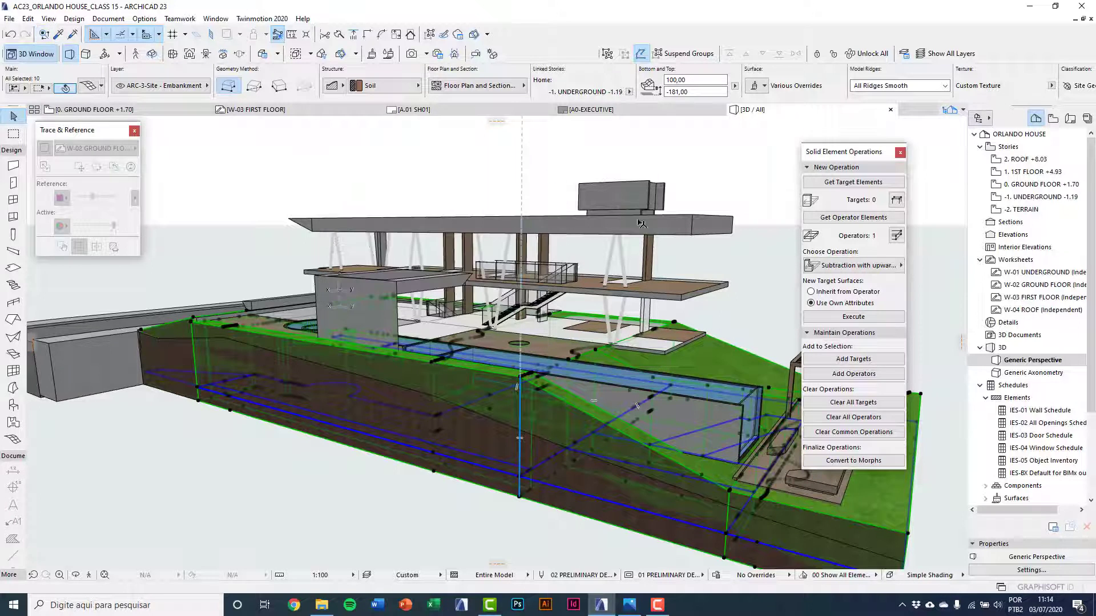
Store the selected embankment meshes as target elements and execute Subtraction with downward extrusion against the stored terrain operator.
{"action": "left_click", "coordinate": [839, 183]}
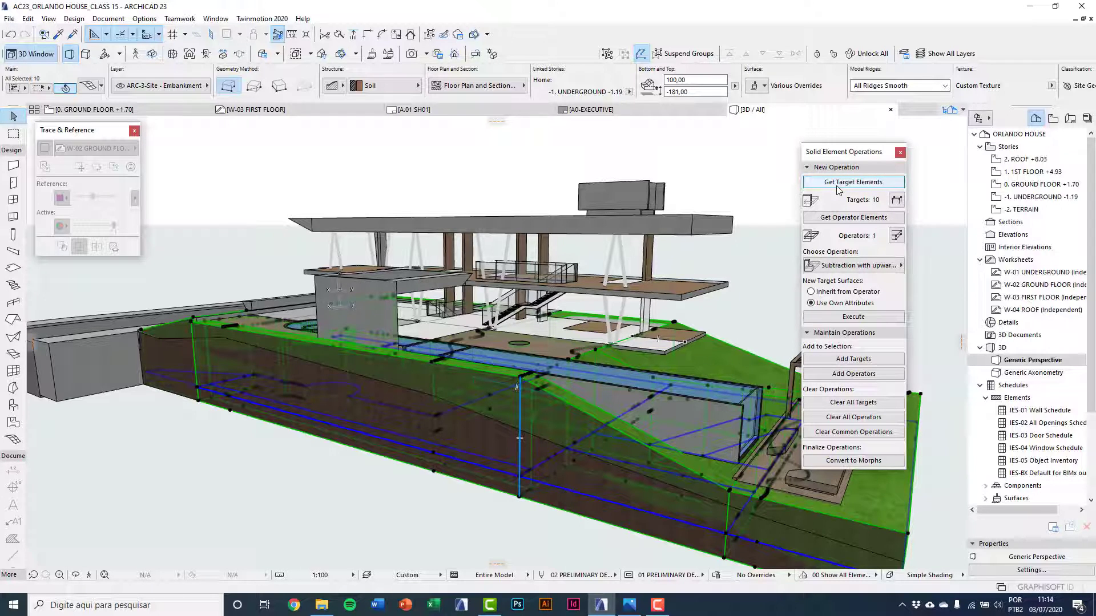
{"action": "left_click", "coordinate": [873, 266]}
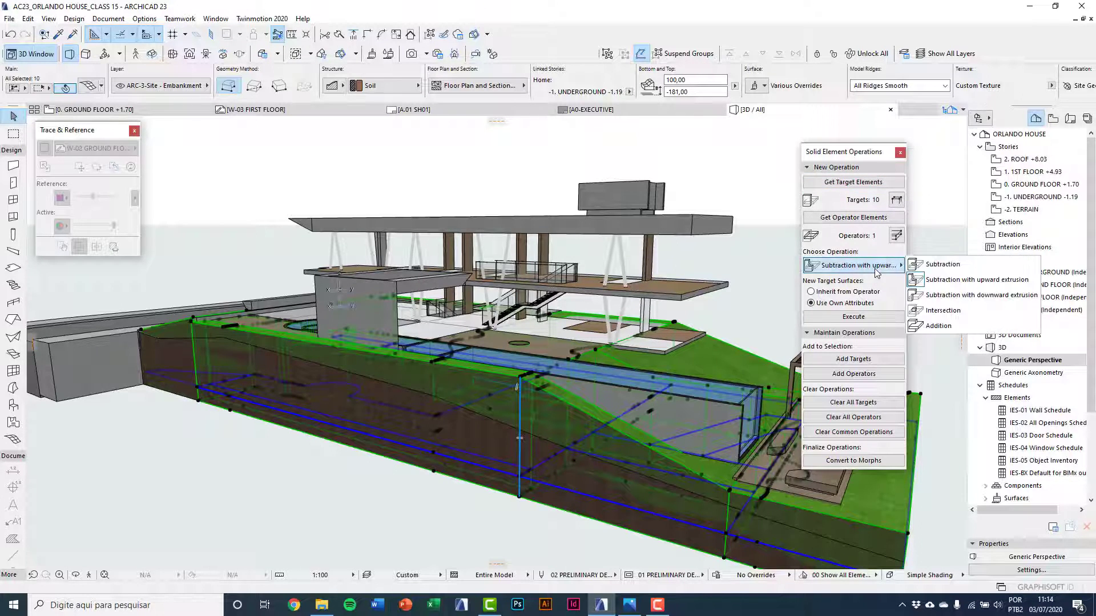
{"action": "left_click", "coordinate": [948, 296]}
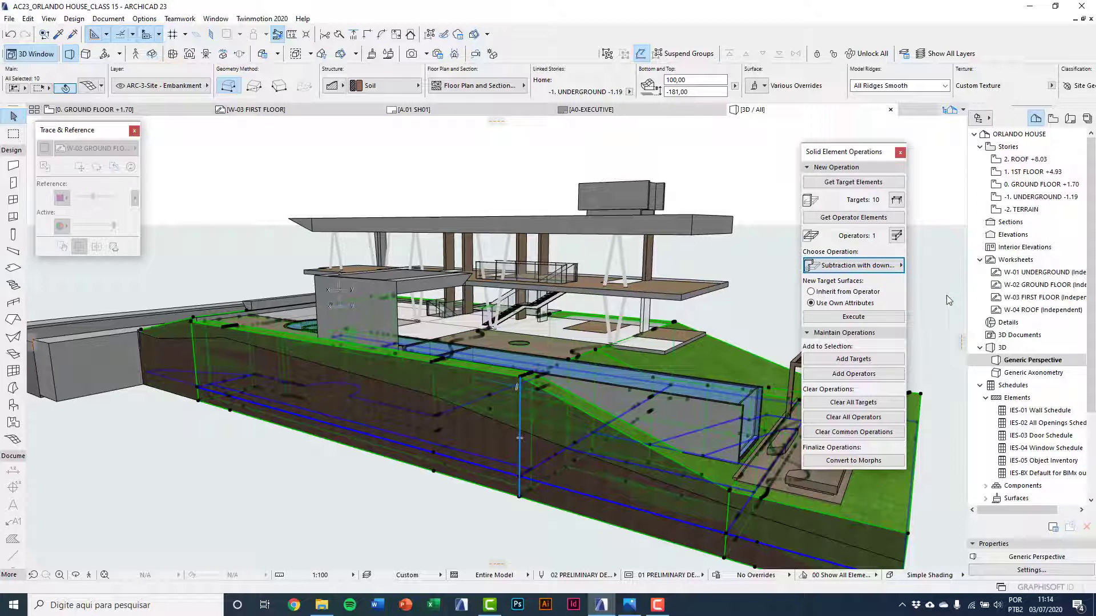
{"action": "left_click", "coordinate": [852, 318]}
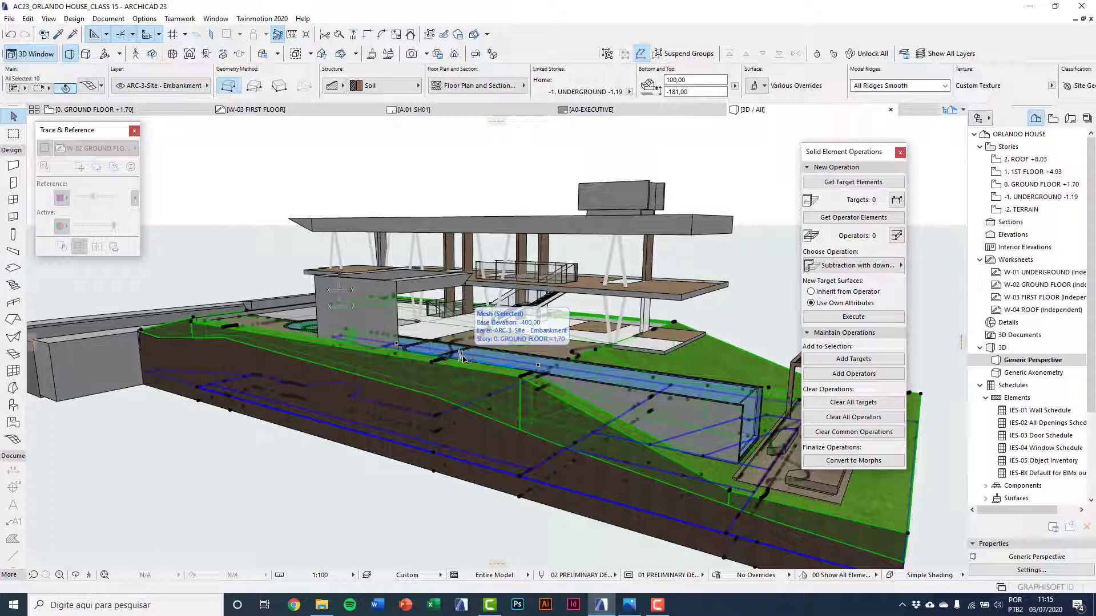
Isolate the selected embankment meshes in 3D and examine their cut shape from a higher angle.
{"action": "key", "text": "F5"}
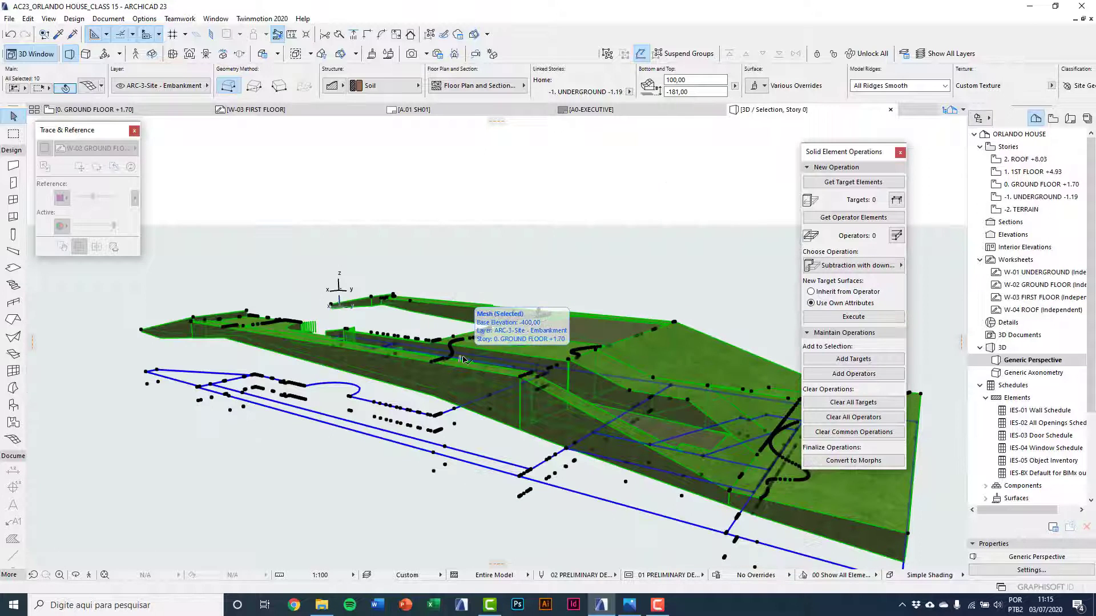
{"action": "middle_click_drag", "start_coordinate": [487, 370], "coordinate": [385, 376]}
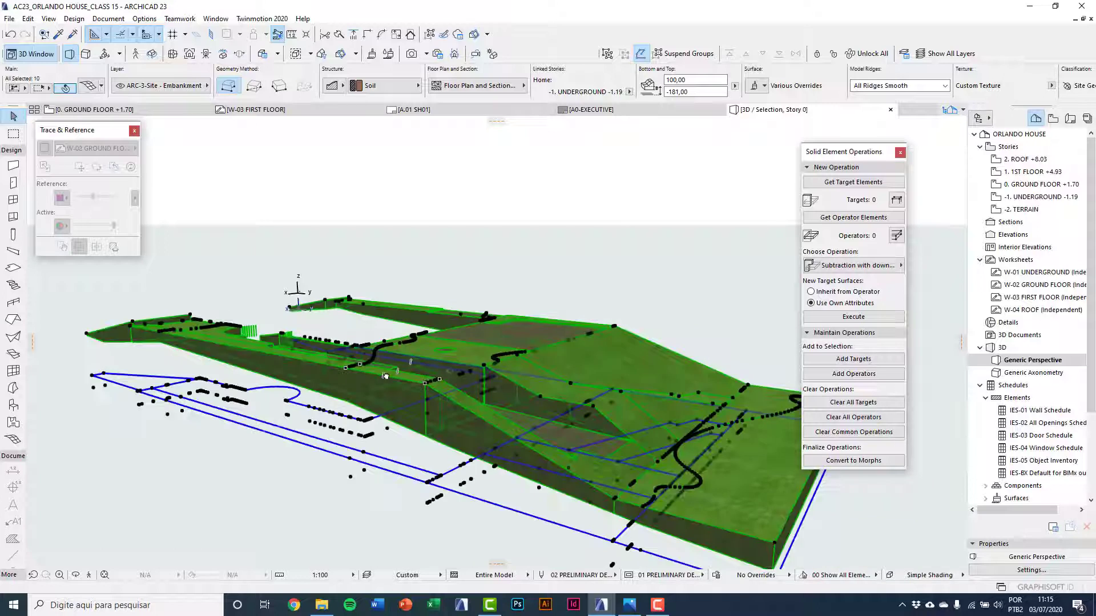
{"action": "middle_click_drag", "start_coordinate": [368, 416], "coordinate": [582, 345], "text": "shift"}
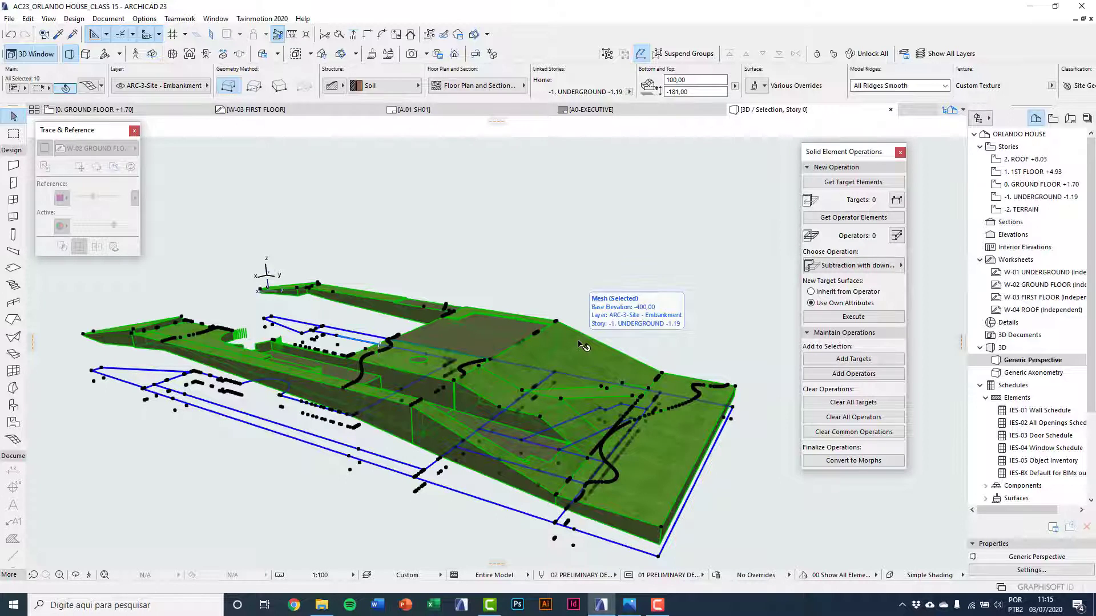
Show the Element Information palette in place of Solid Element Operations, clear of the model.
{"action": "left_click", "coordinate": [206, 22]}
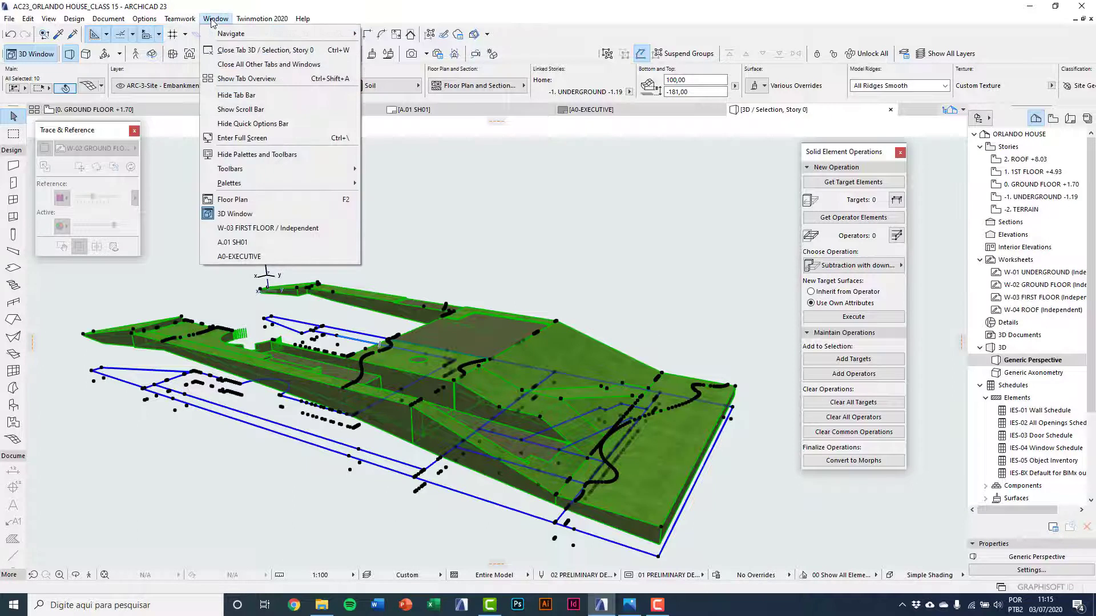
{"action": "mouse_move", "coordinate": [270, 189]}
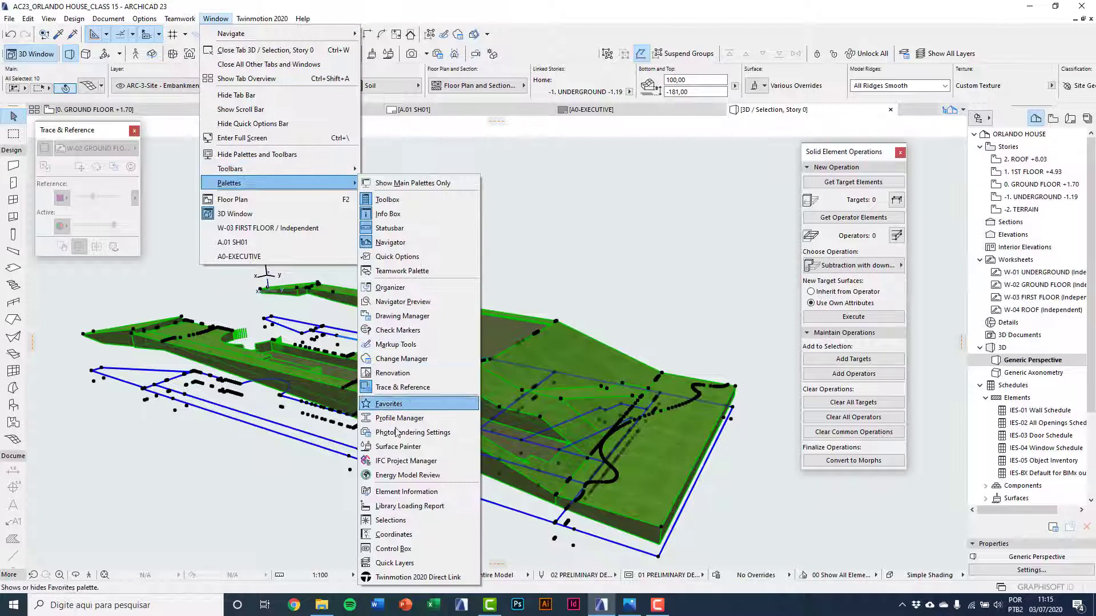
{"action": "left_click", "coordinate": [407, 492]}
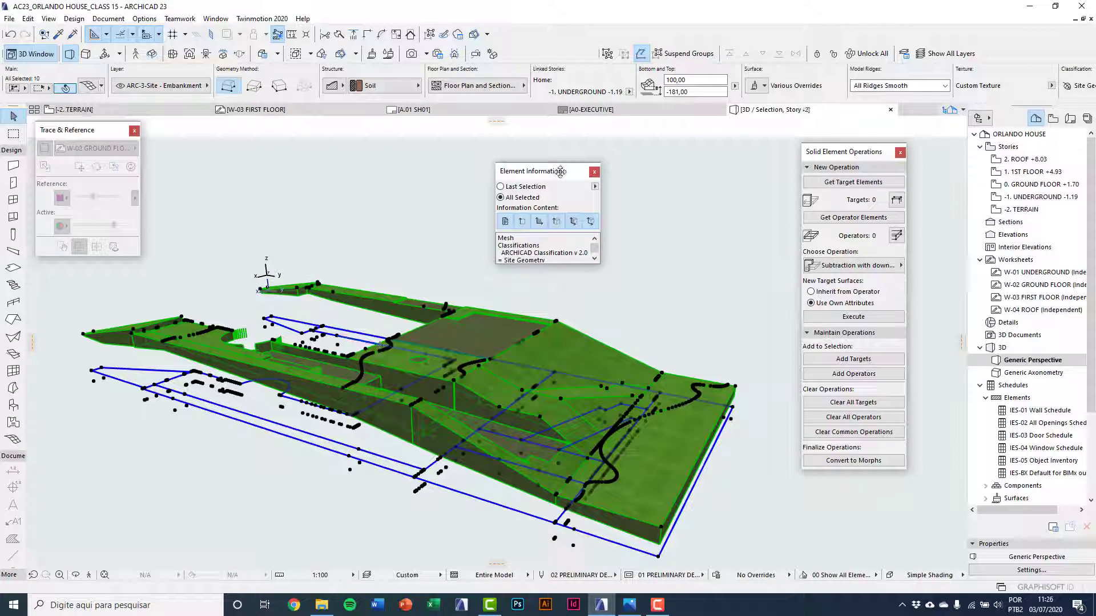
{"action": "left_click", "coordinate": [899, 155]}
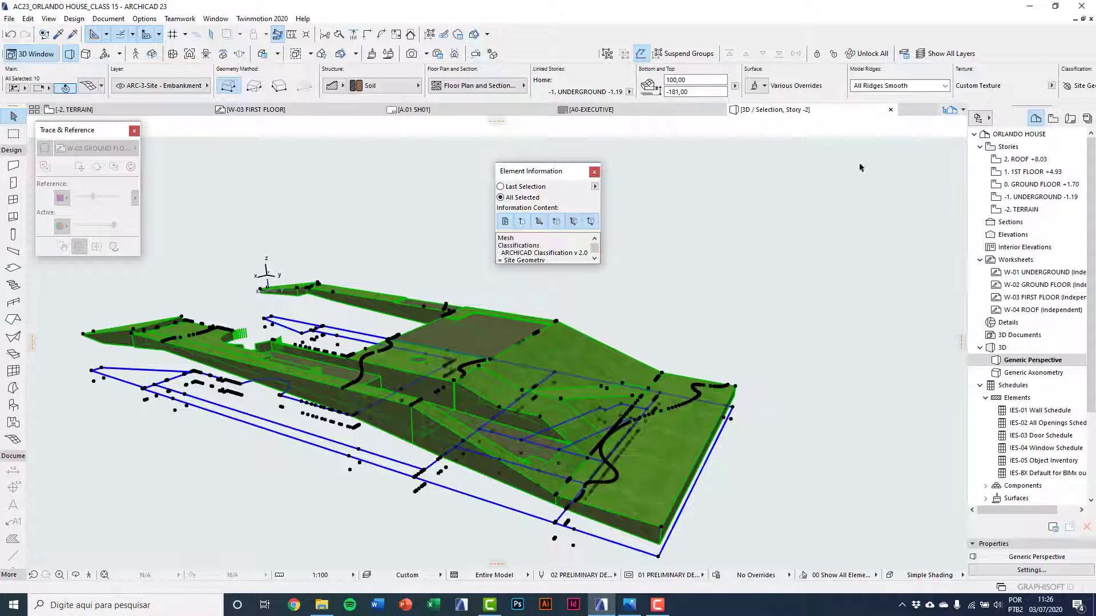
{"action": "left_click_drag", "start_coordinate": [551, 172], "coordinate": [840, 158]}
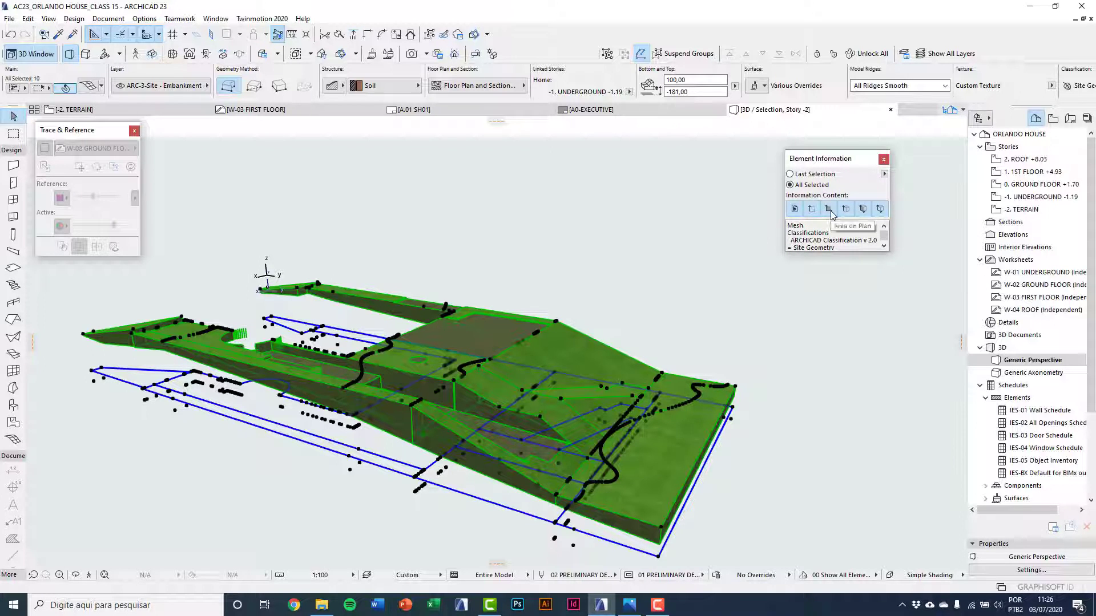
Limit the element information to volume only and enlarge its list to show every selected mesh.
{"action": "left_click", "coordinate": [795, 209]}
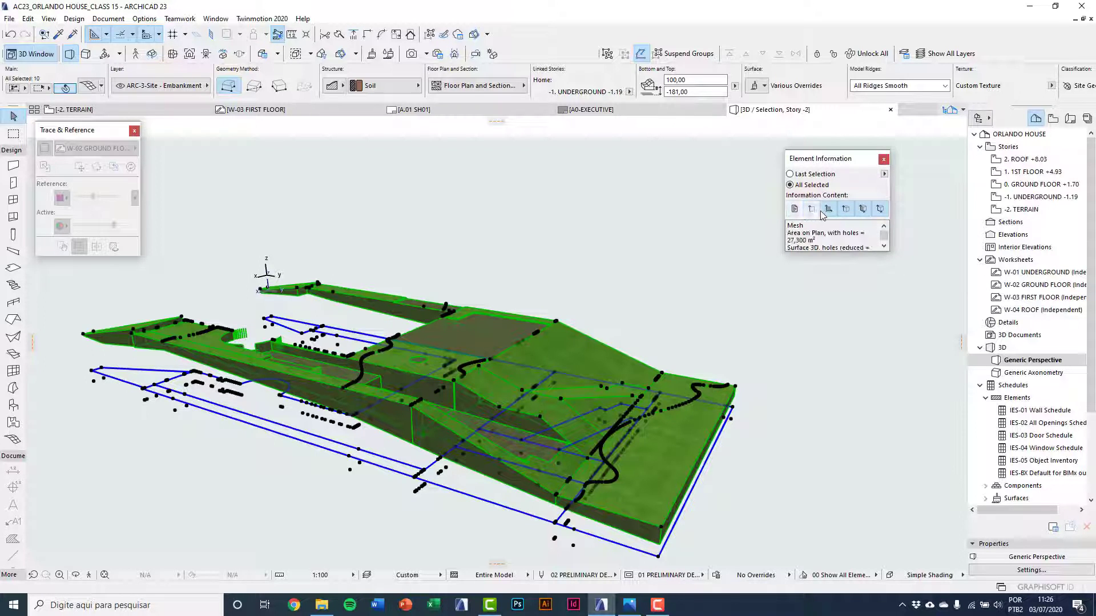
{"action": "left_click", "coordinate": [828, 209]}
{"action": "left_click", "coordinate": [845, 209]}
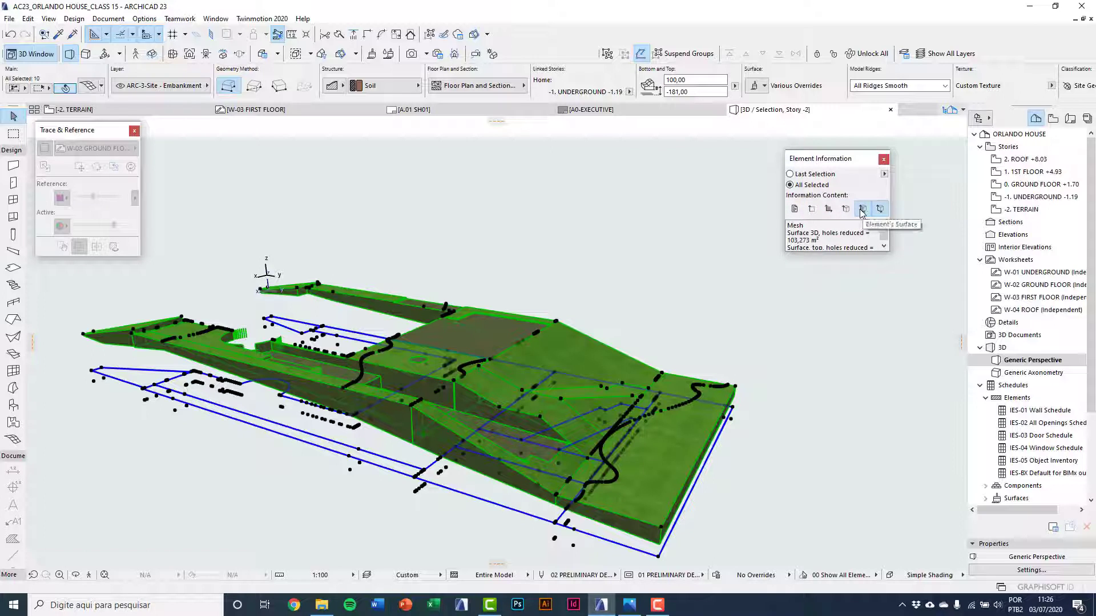
{"action": "left_click", "coordinate": [862, 210]}
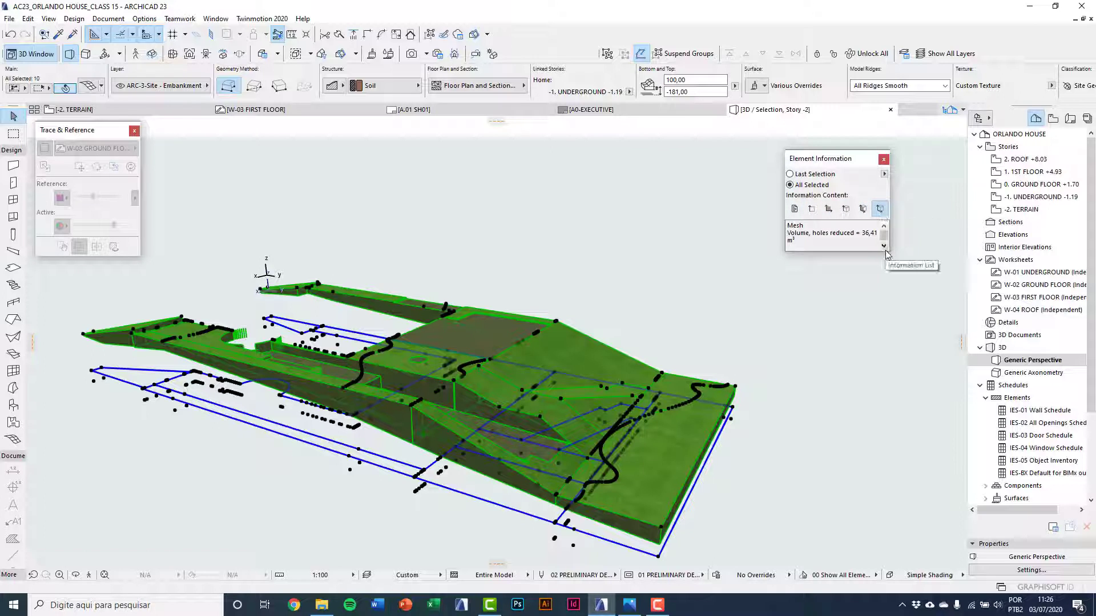
{"action": "left_click_drag", "start_coordinate": [884, 251], "coordinate": [912, 525]}
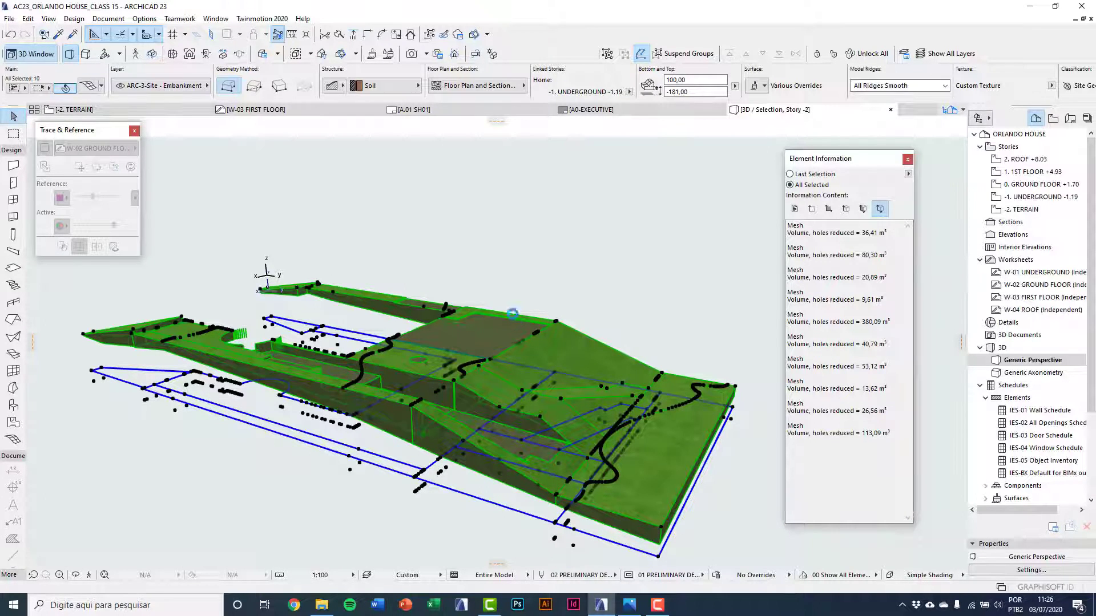
Show the entire model in 3D and check the existing terrain mesh's volume, then clear the selection.
{"action": "left_click", "coordinate": [514, 284]}
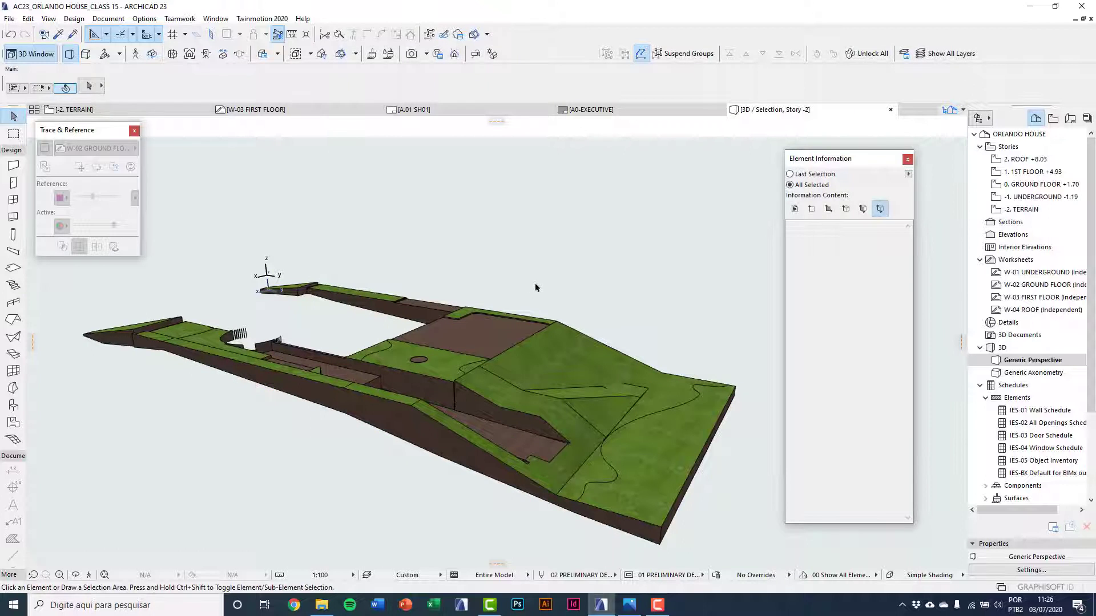
{"action": "key", "text": "F5"}
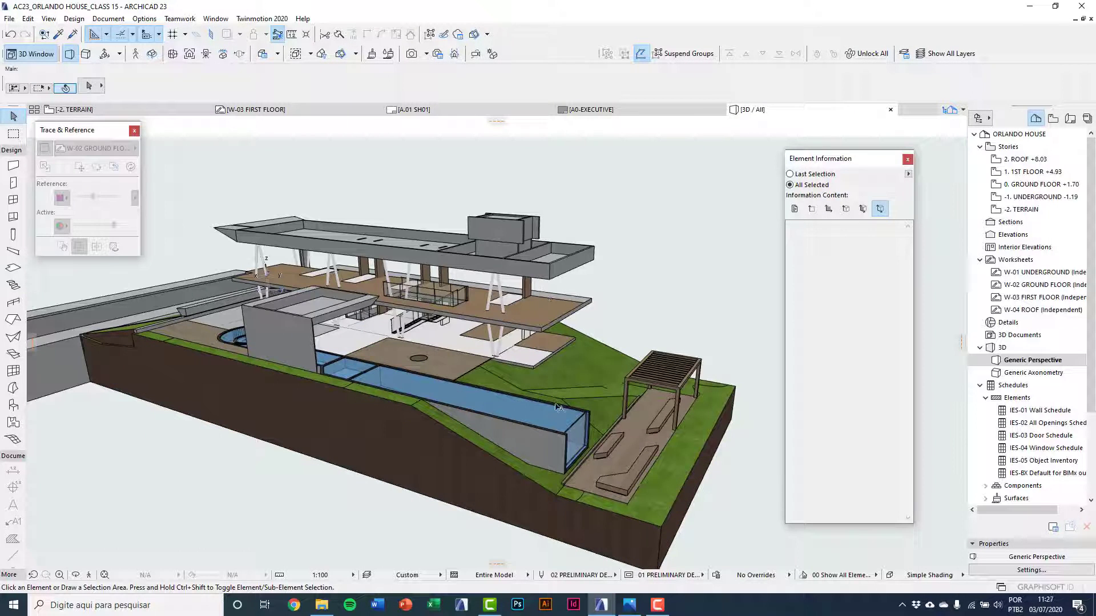
{"action": "middle_click_drag", "start_coordinate": [558, 408], "coordinate": [567, 414]}
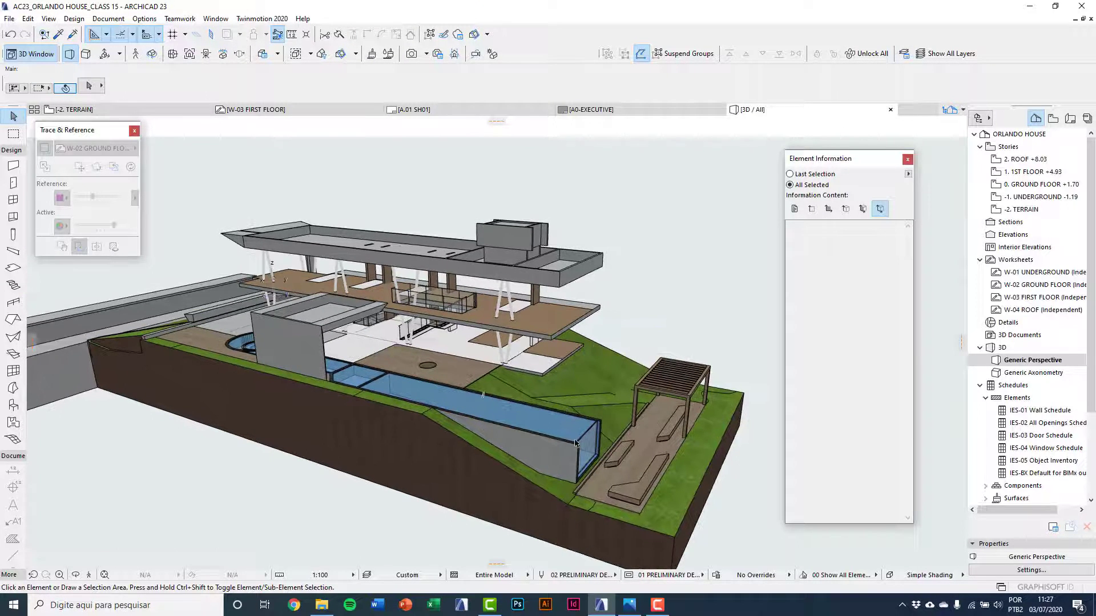
{"action": "left_click", "coordinate": [292, 425]}
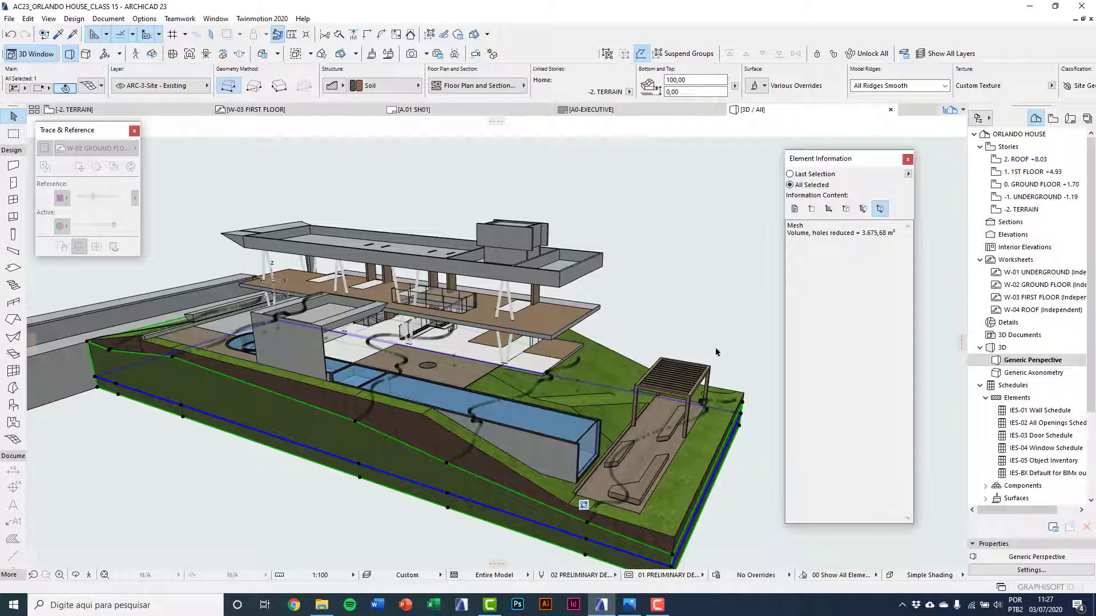
{"action": "left_click", "coordinate": [676, 348]}
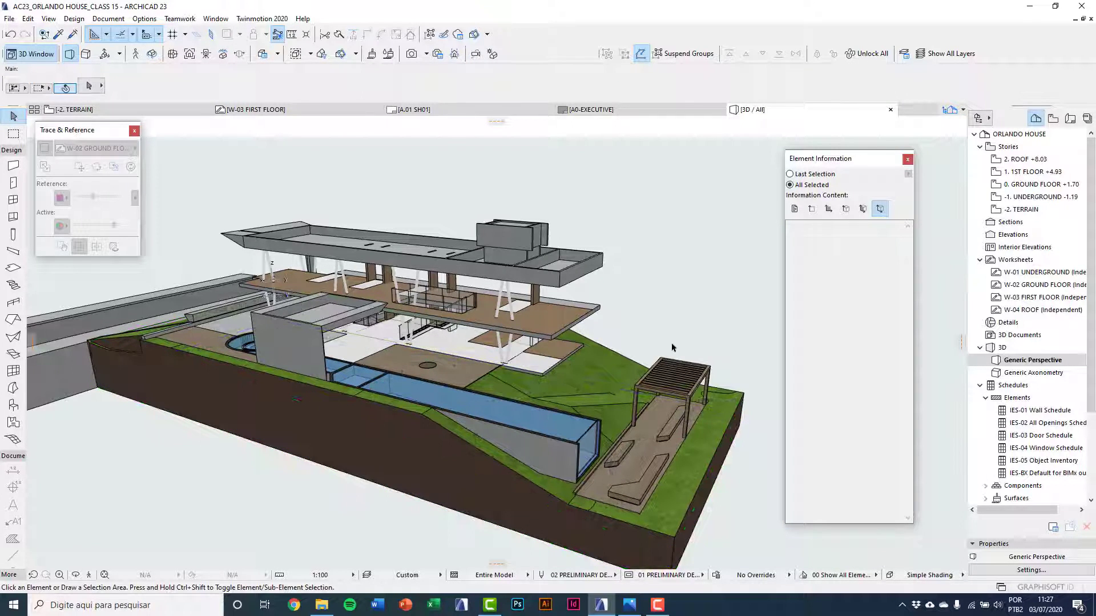
Hide the ARC-3-Site - Existing layer and show the ARC-3-Site - Cut layer in the model.
{"action": "key", "text": "ctrl+l"}
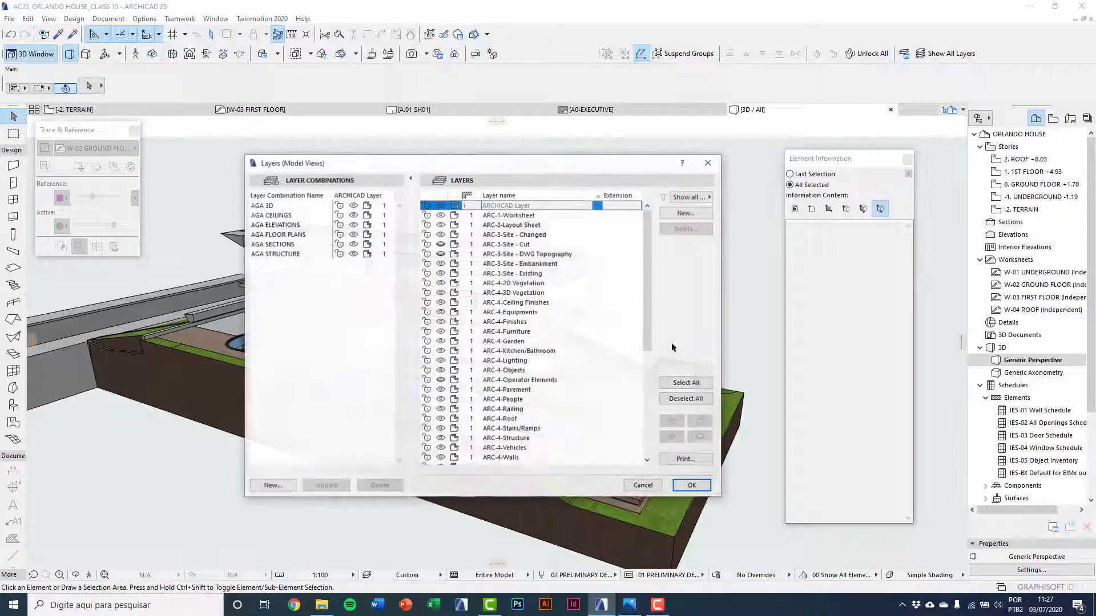
{"action": "left_click", "coordinate": [442, 273]}
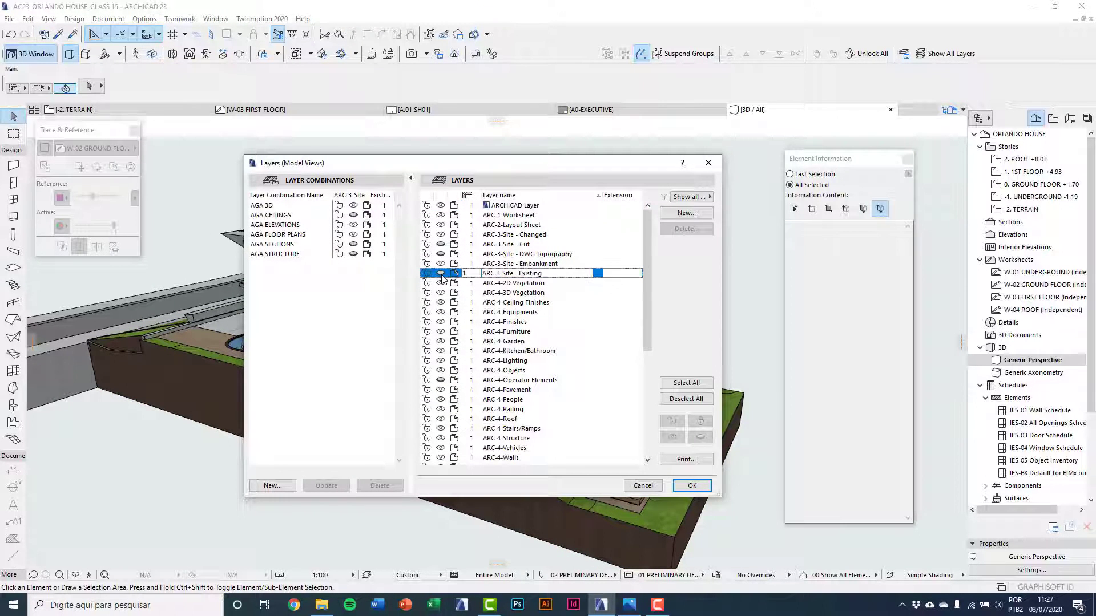
{"action": "left_click", "coordinate": [441, 244]}
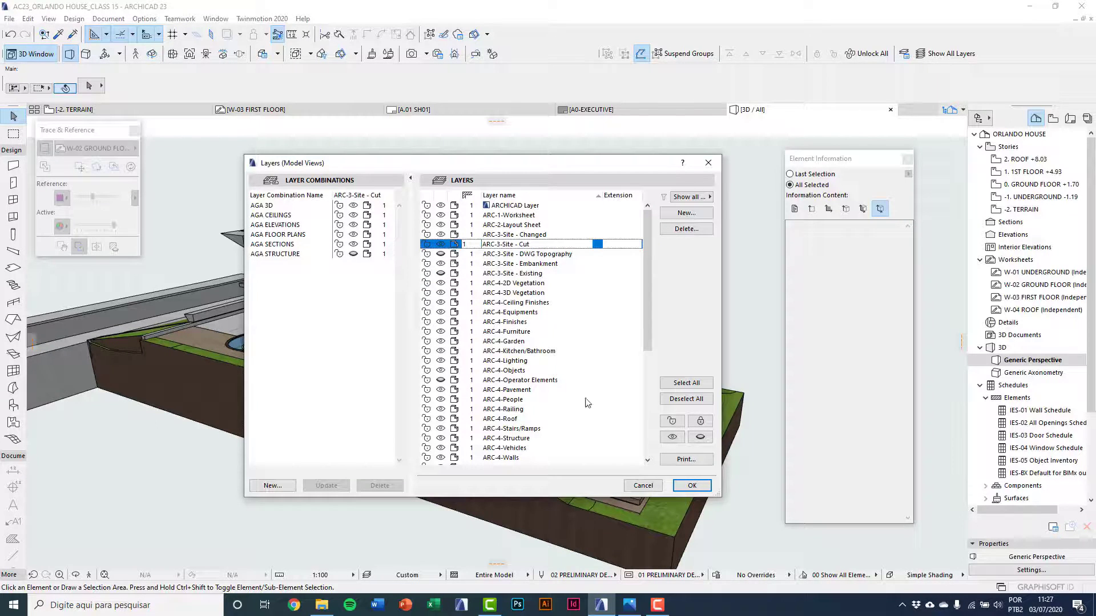
{"action": "left_click", "coordinate": [690, 486]}
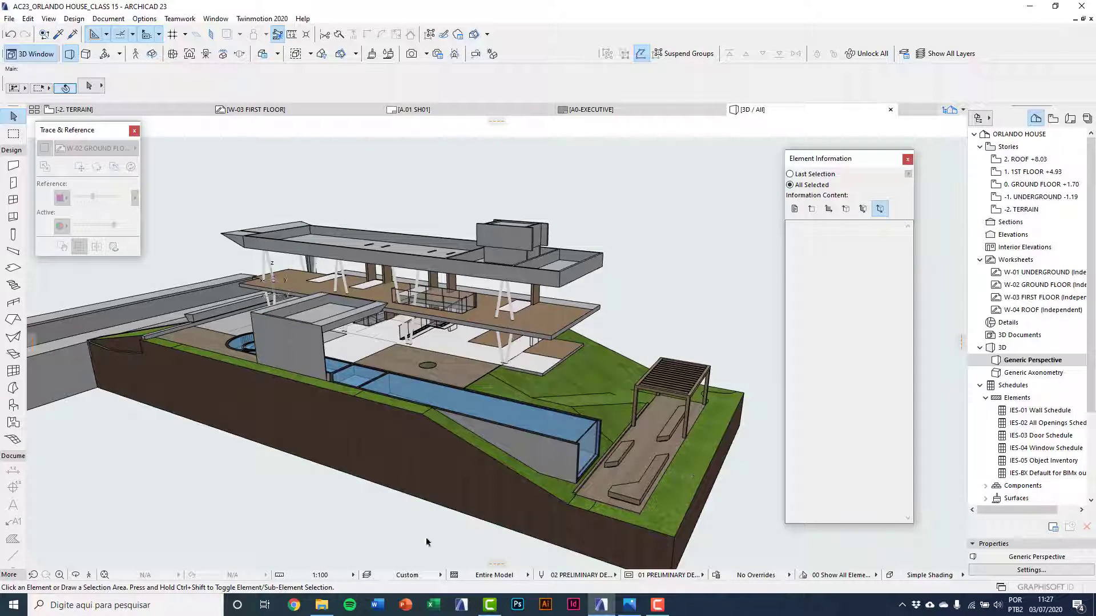
Check the volume of the terrain mesh on the ARC-3-Site - Cut layer in 3D, and clear the selection.
{"action": "left_click", "coordinate": [349, 467]}
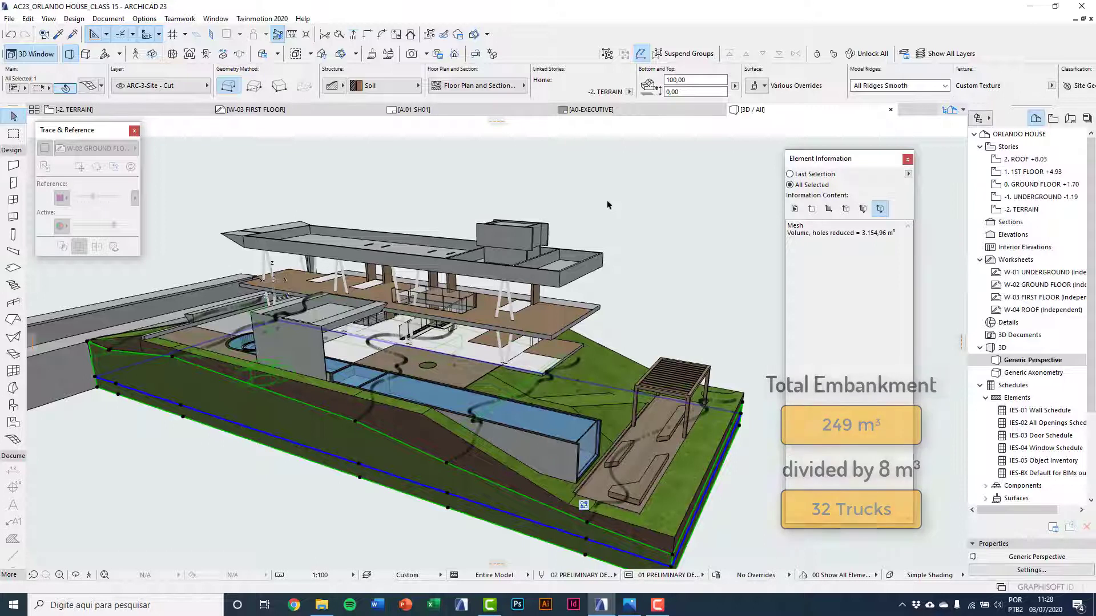
{"action": "key", "text": "Escape"}
{"action": "middle_click_drag", "start_coordinate": [599, 265], "coordinate": [628, 255]}
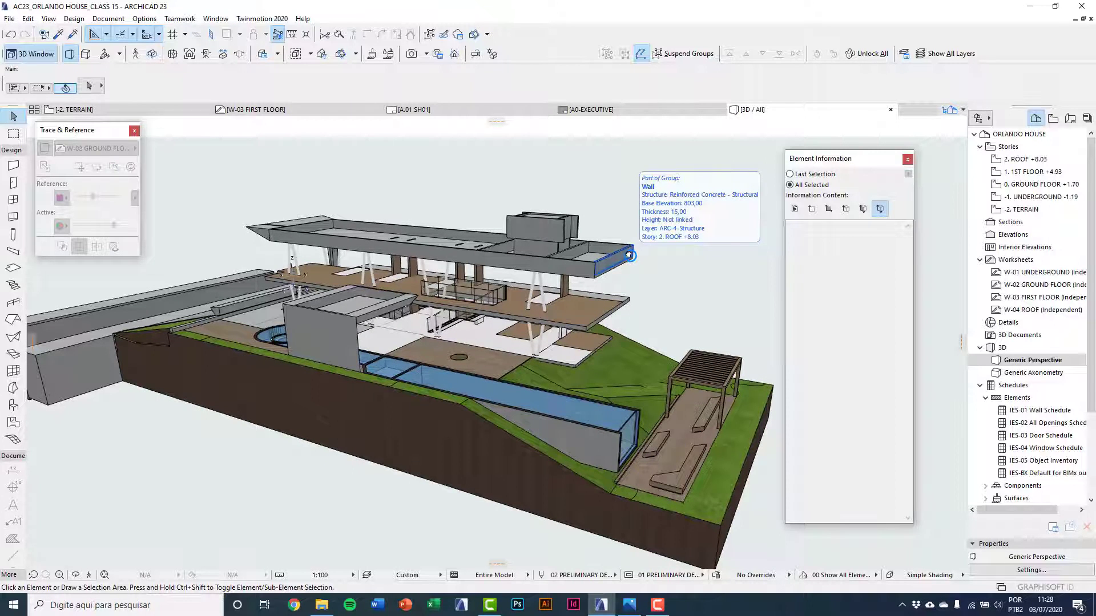
Review the layer visibility settings and return to the -2. TERRAIN floor plan.
{"action": "key", "text": "ctrl+l"}
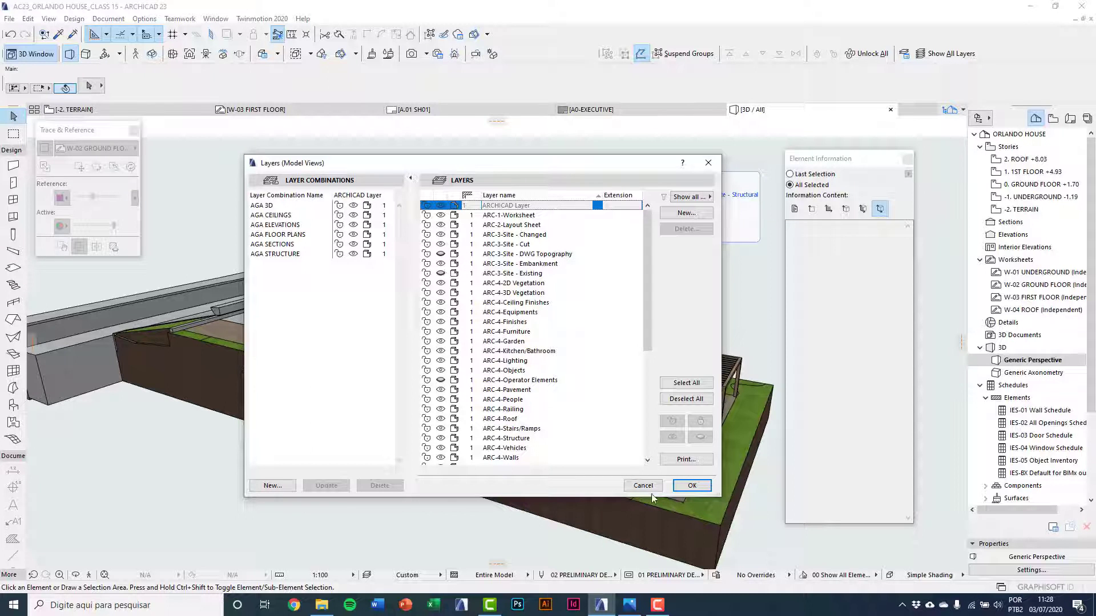
{"action": "left_click", "coordinate": [692, 485]}
{"action": "key", "text": "F2"}
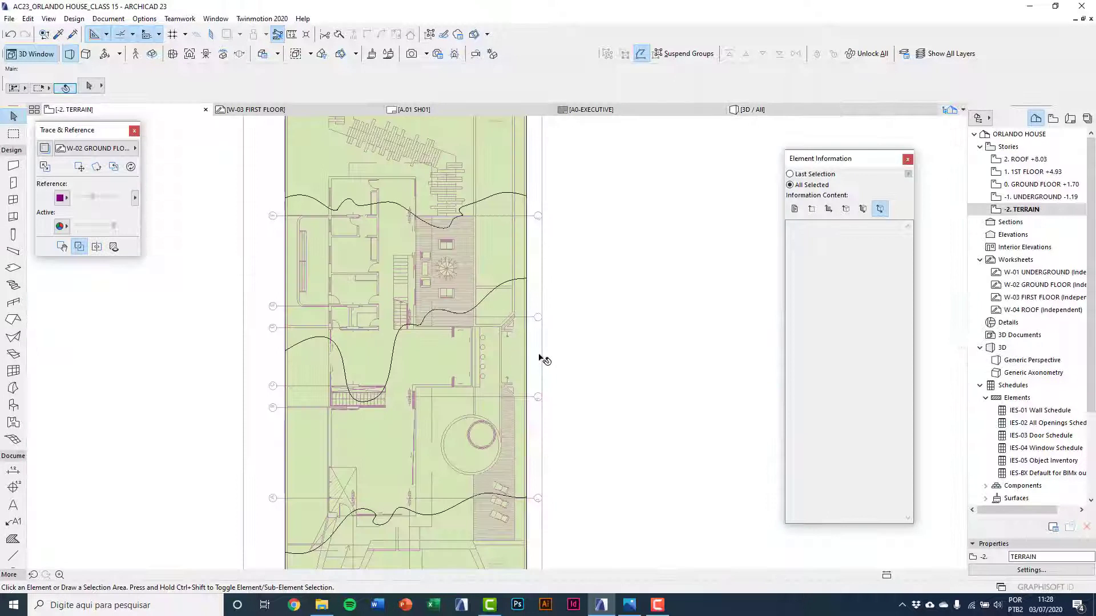